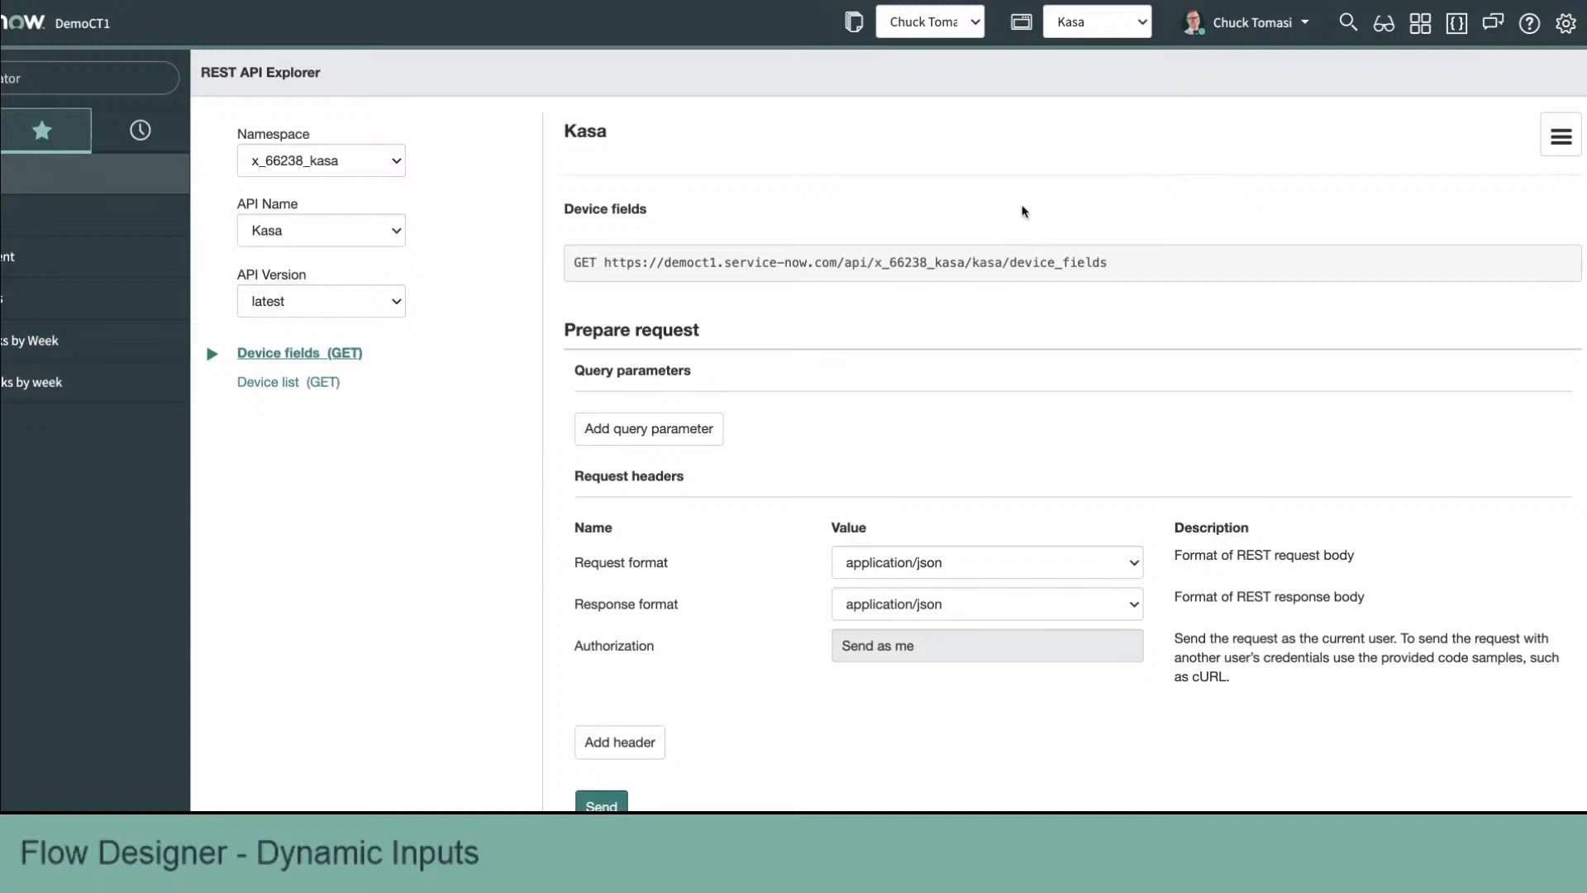
# Step: Select the Device list (GET) endpoint of the Kasa API and send a test request
pyautogui.scroll(-1, 395, 467)
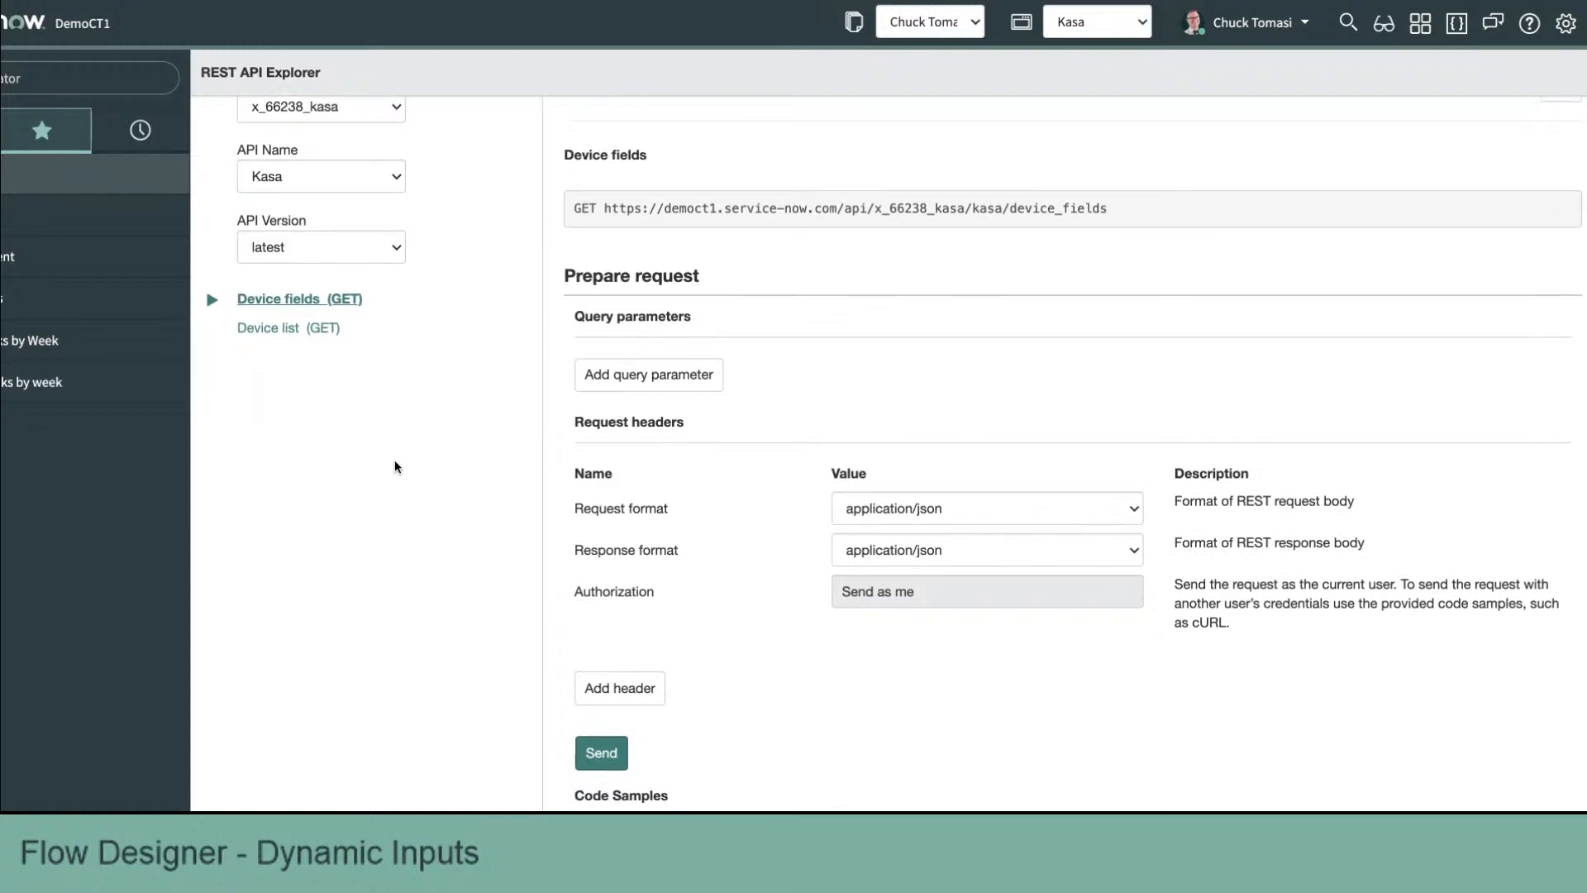
pyautogui.scroll(-1, 395, 467)
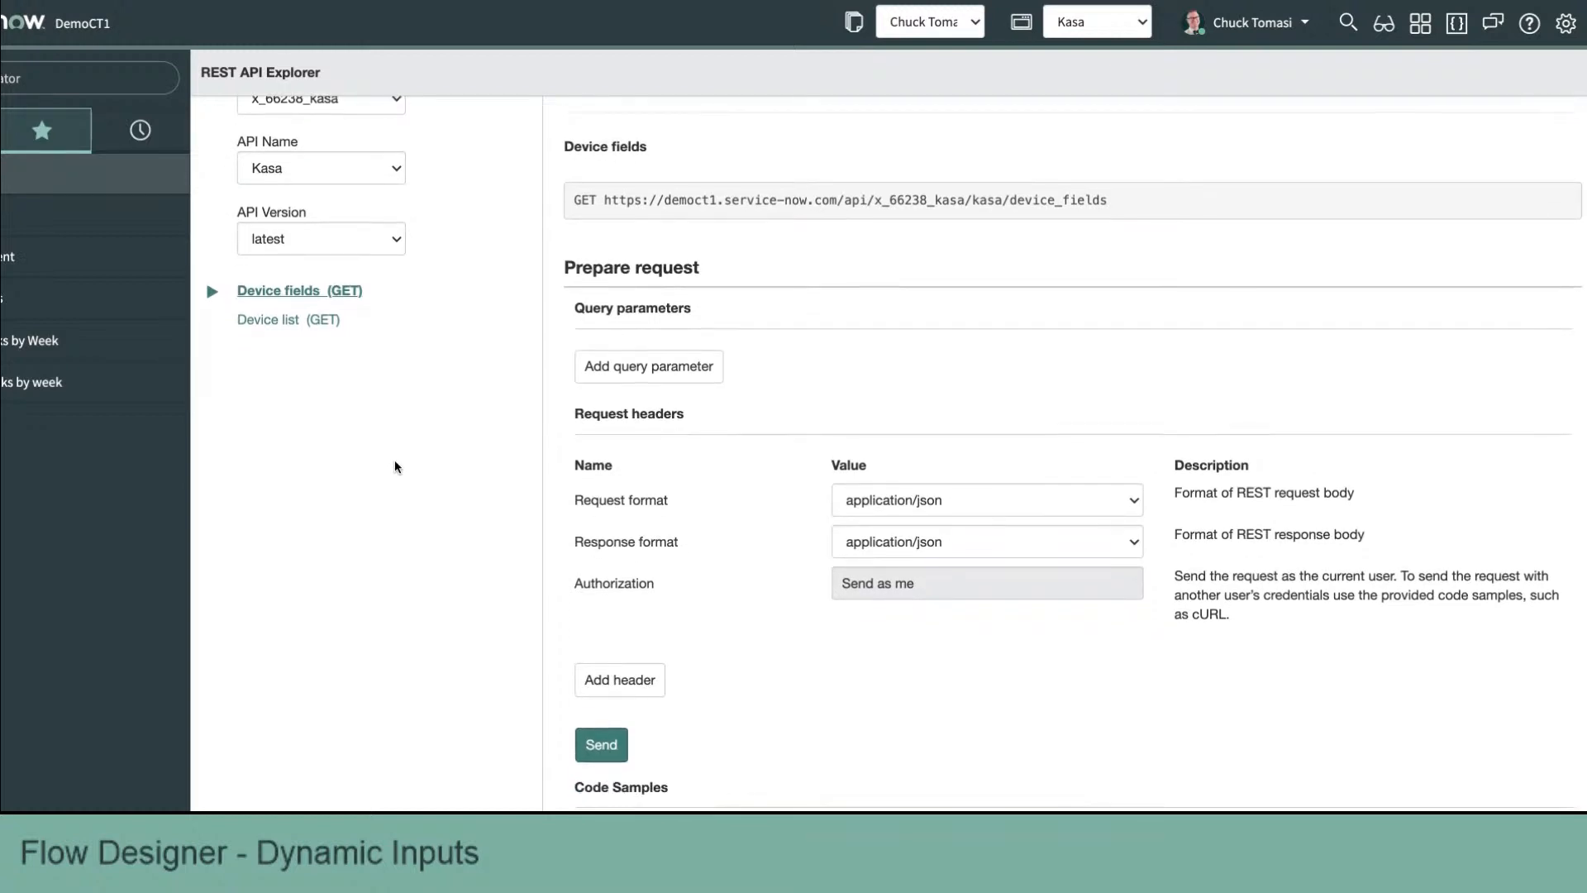
pyautogui.click(277, 322)
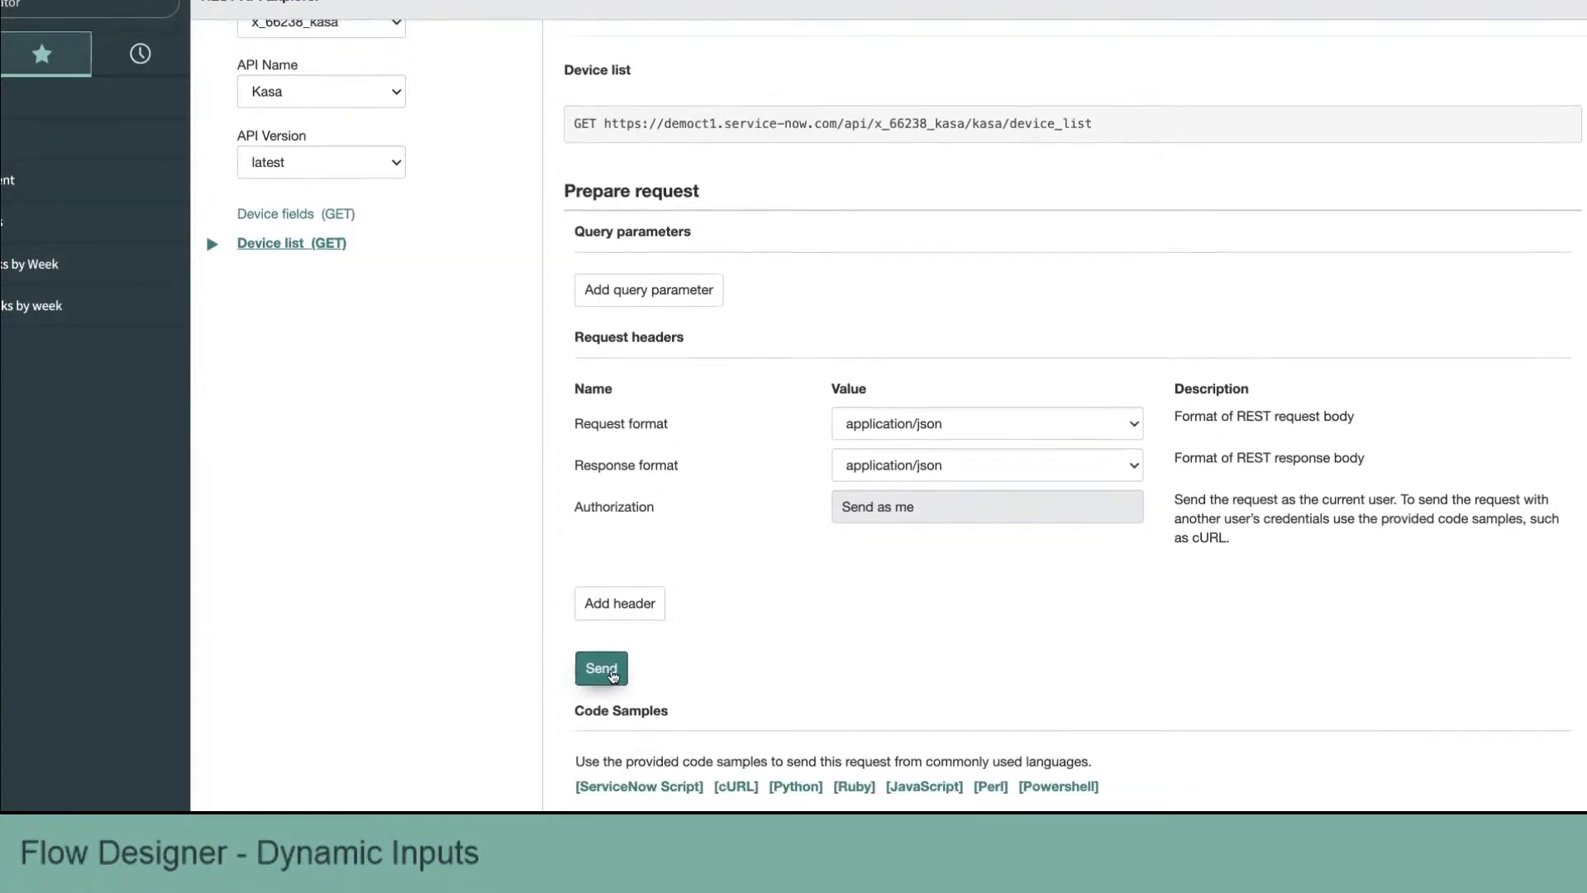
pyautogui.click(613, 677)
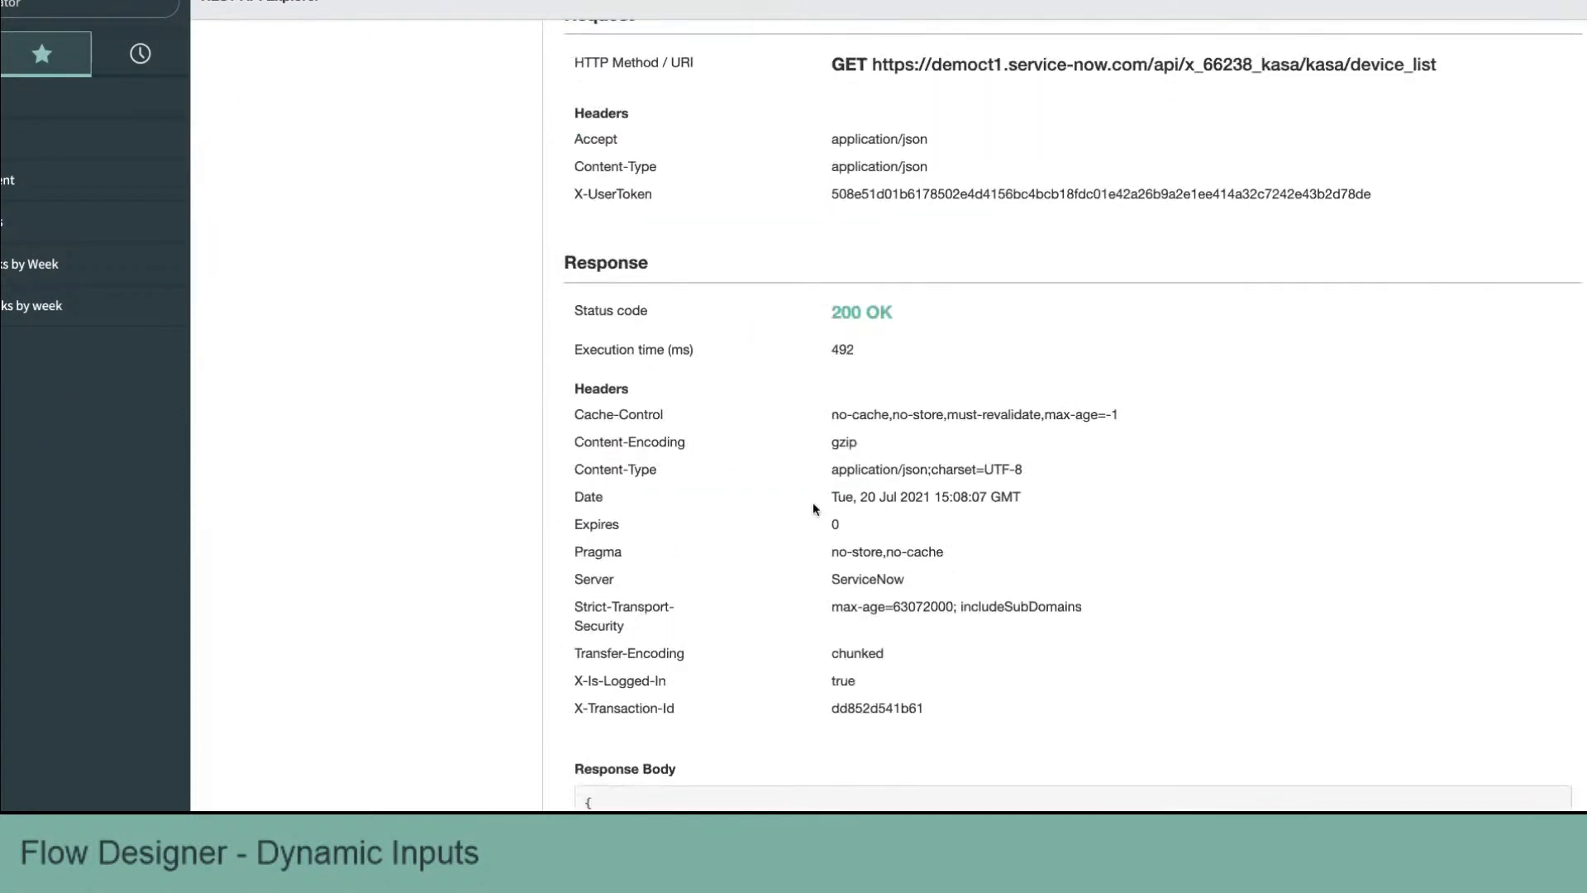
# Step: Examine the response status code and the device fields in the returned response body
pyautogui.moveTo(829, 312); pyautogui.dragTo(897, 313)
pyautogui.scroll(-3, 698, 459)
pyautogui.scroll(-3, 699, 462)
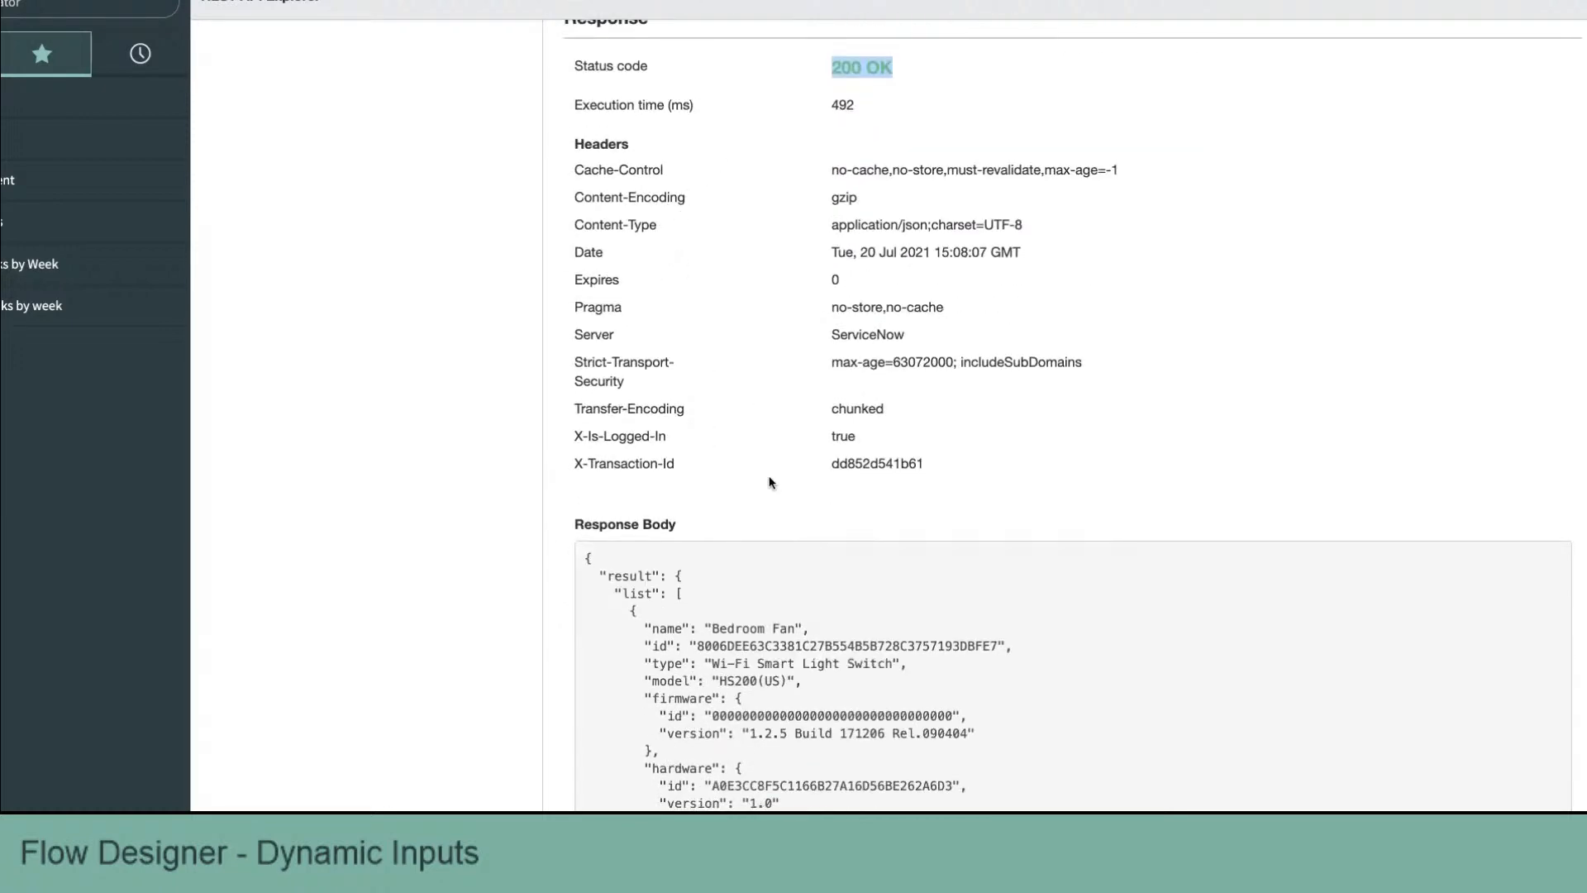
pyautogui.scroll(-1, 769, 482)
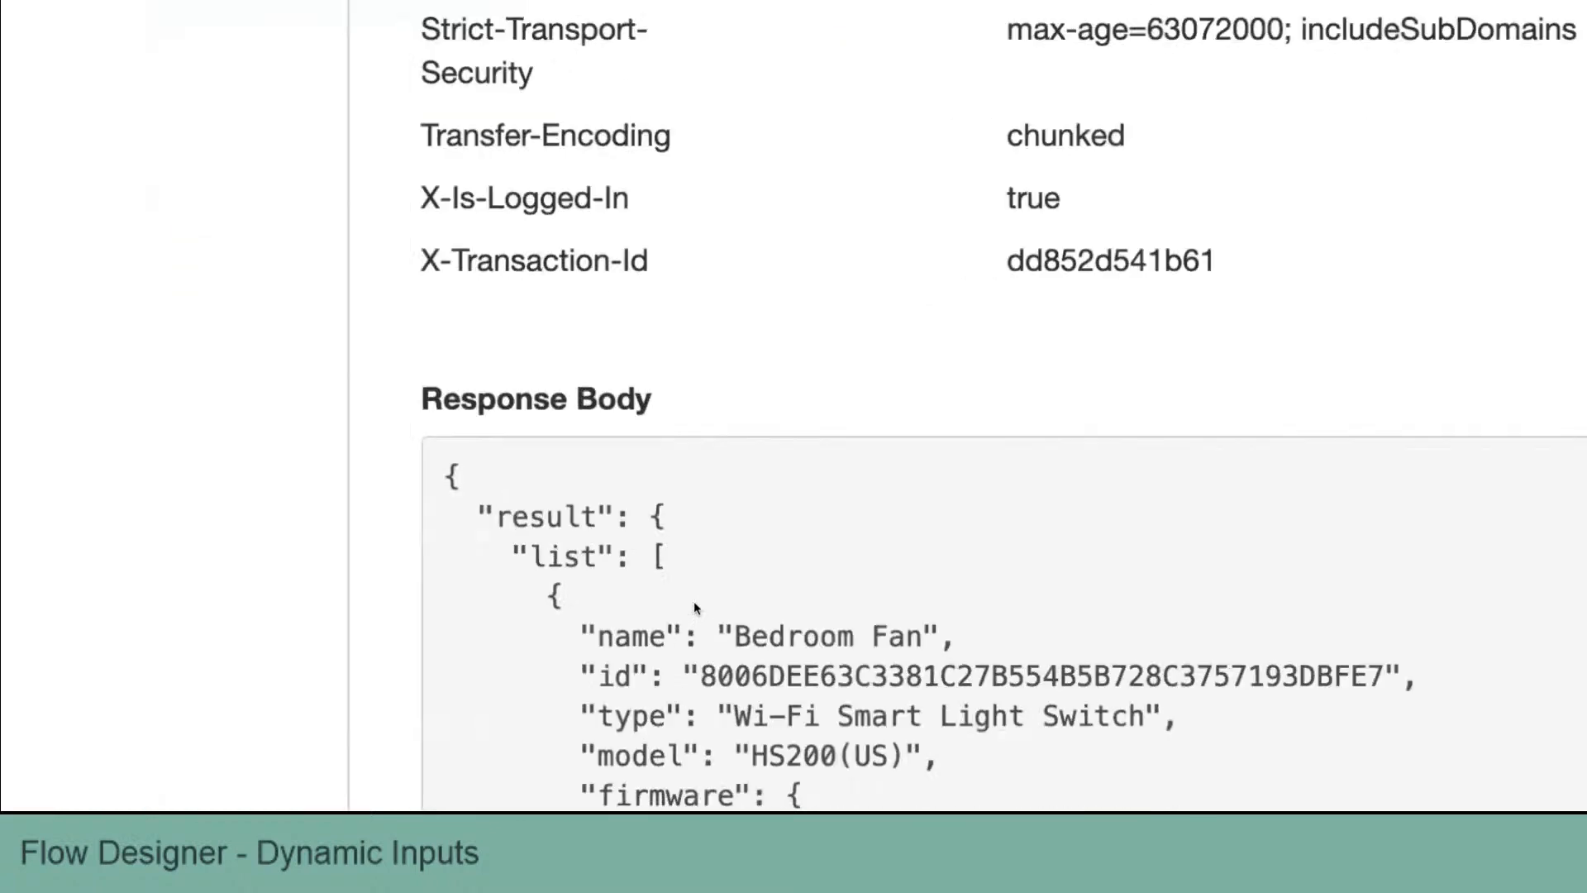
pyautogui.scroll(-5, 249, 607)
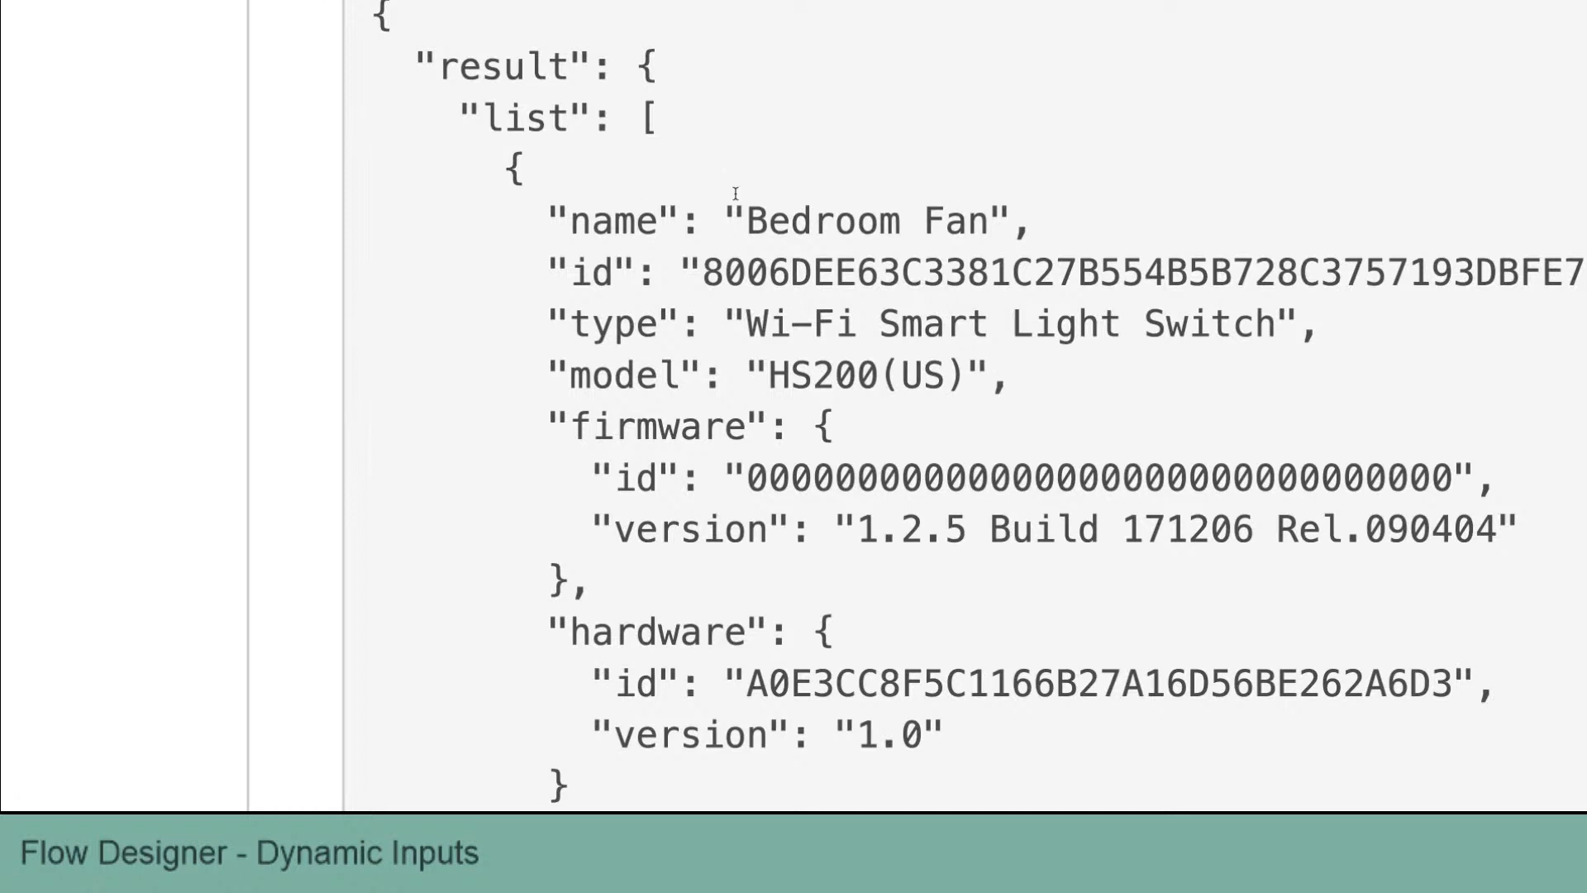
pyautogui.tripleClick(757, 266)
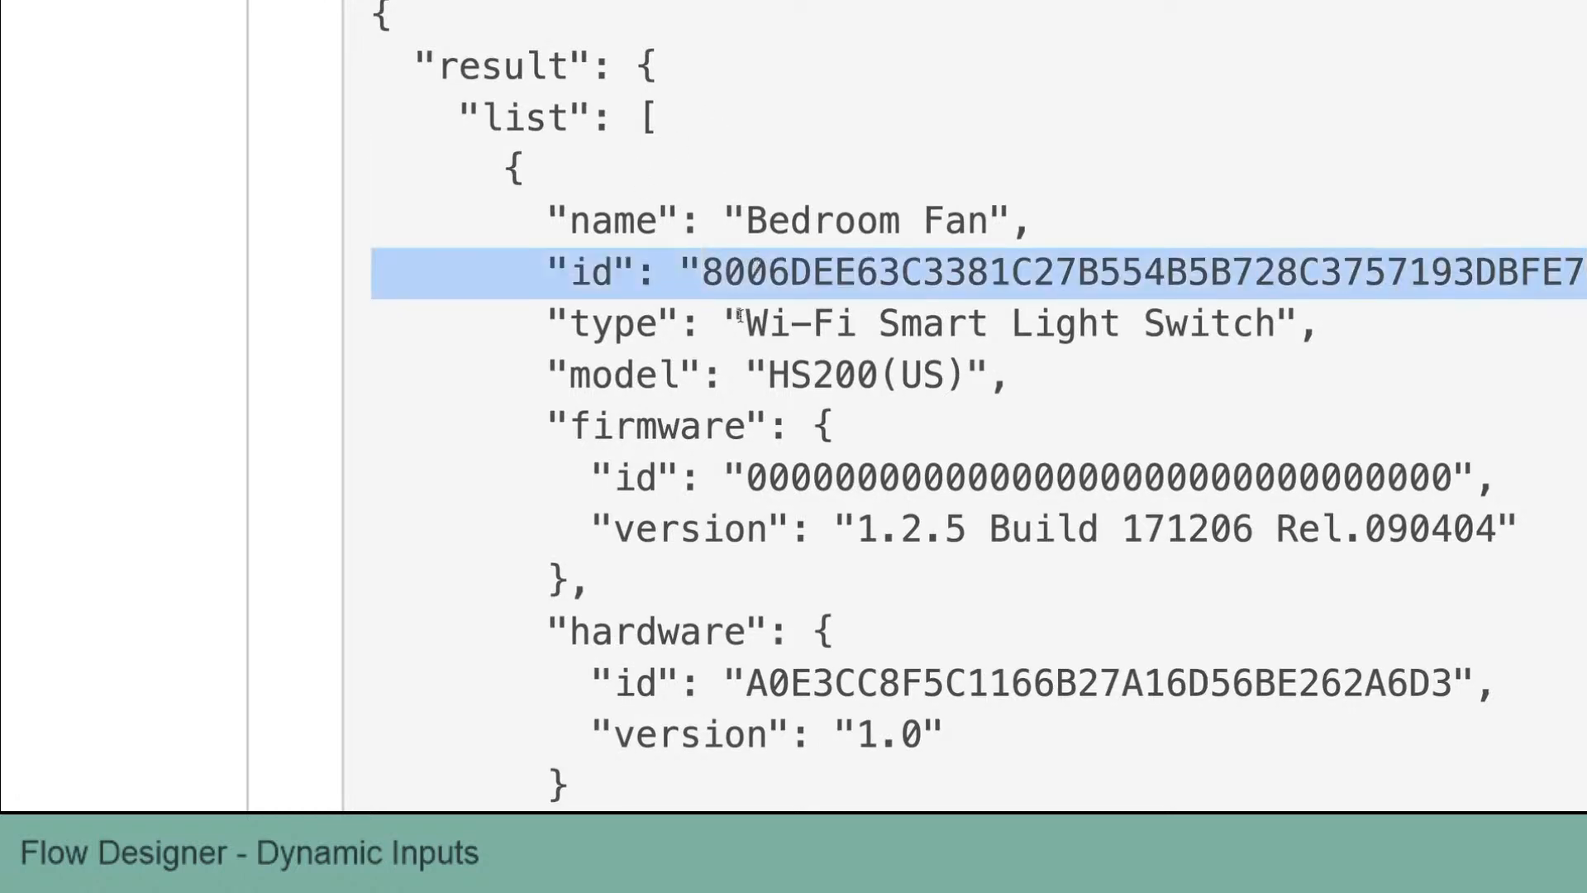
pyautogui.tripleClick(781, 325)
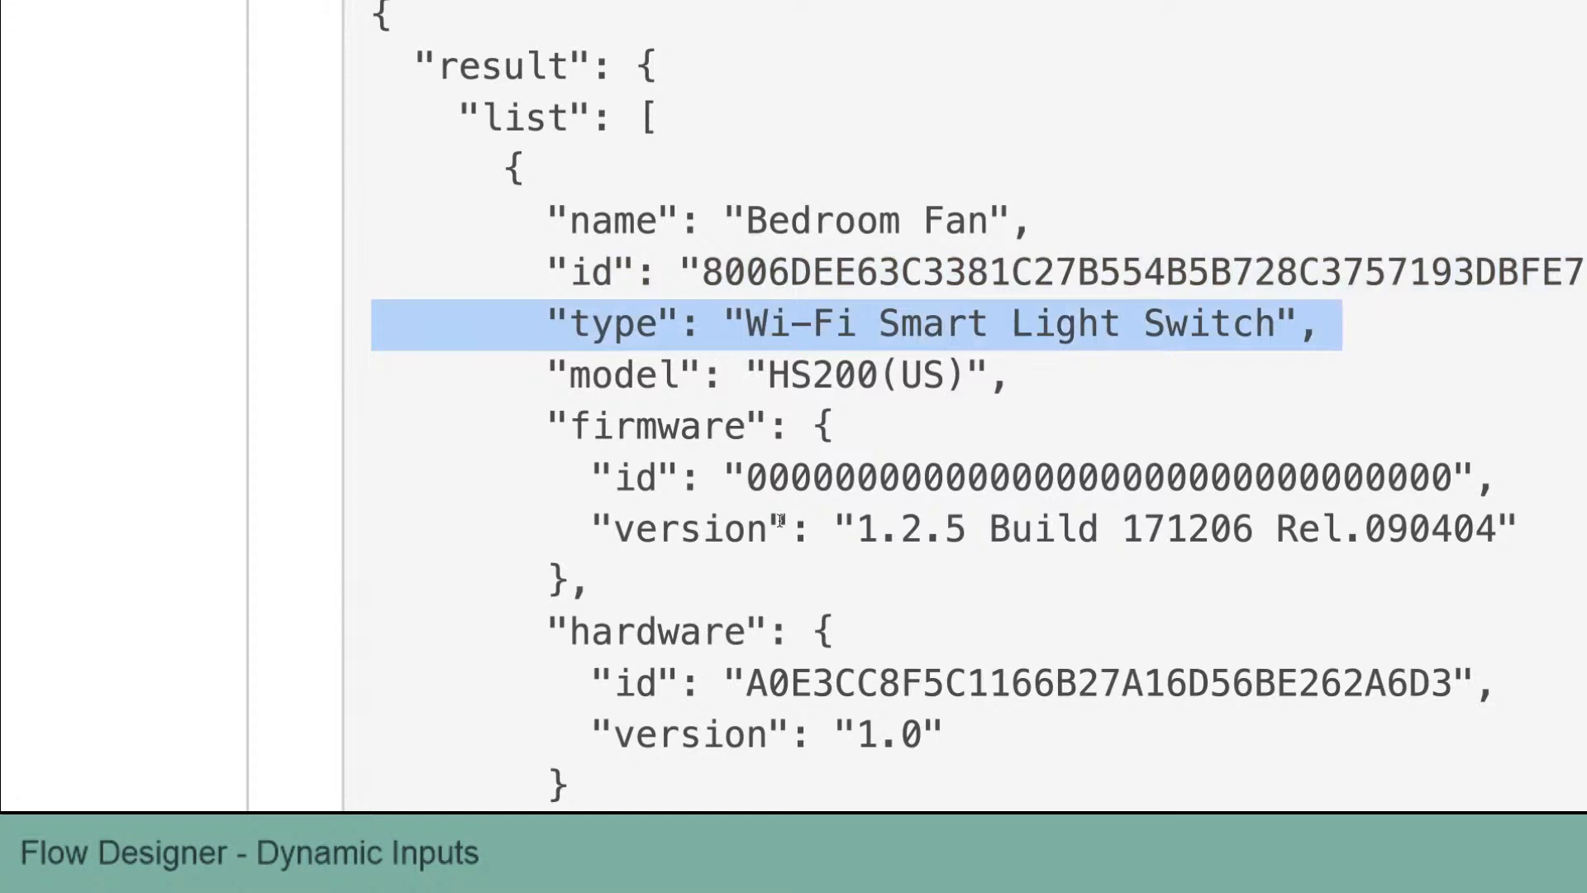
pyautogui.scroll(-3, 780, 519)
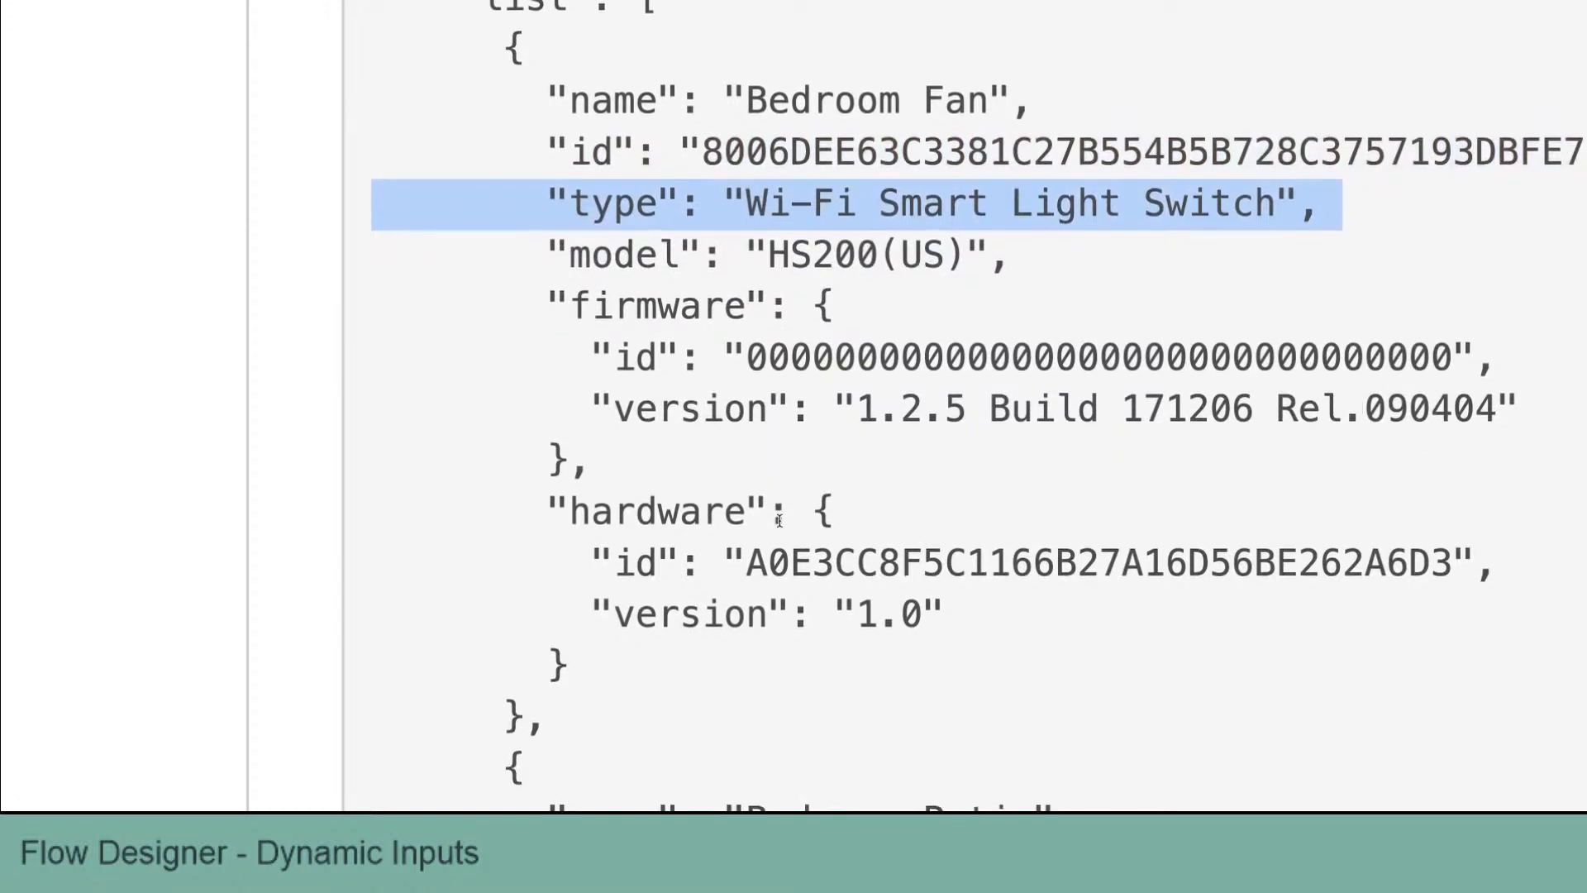
pyautogui.scroll(5, 779, 519)
pyautogui.scroll(3, 779, 519)
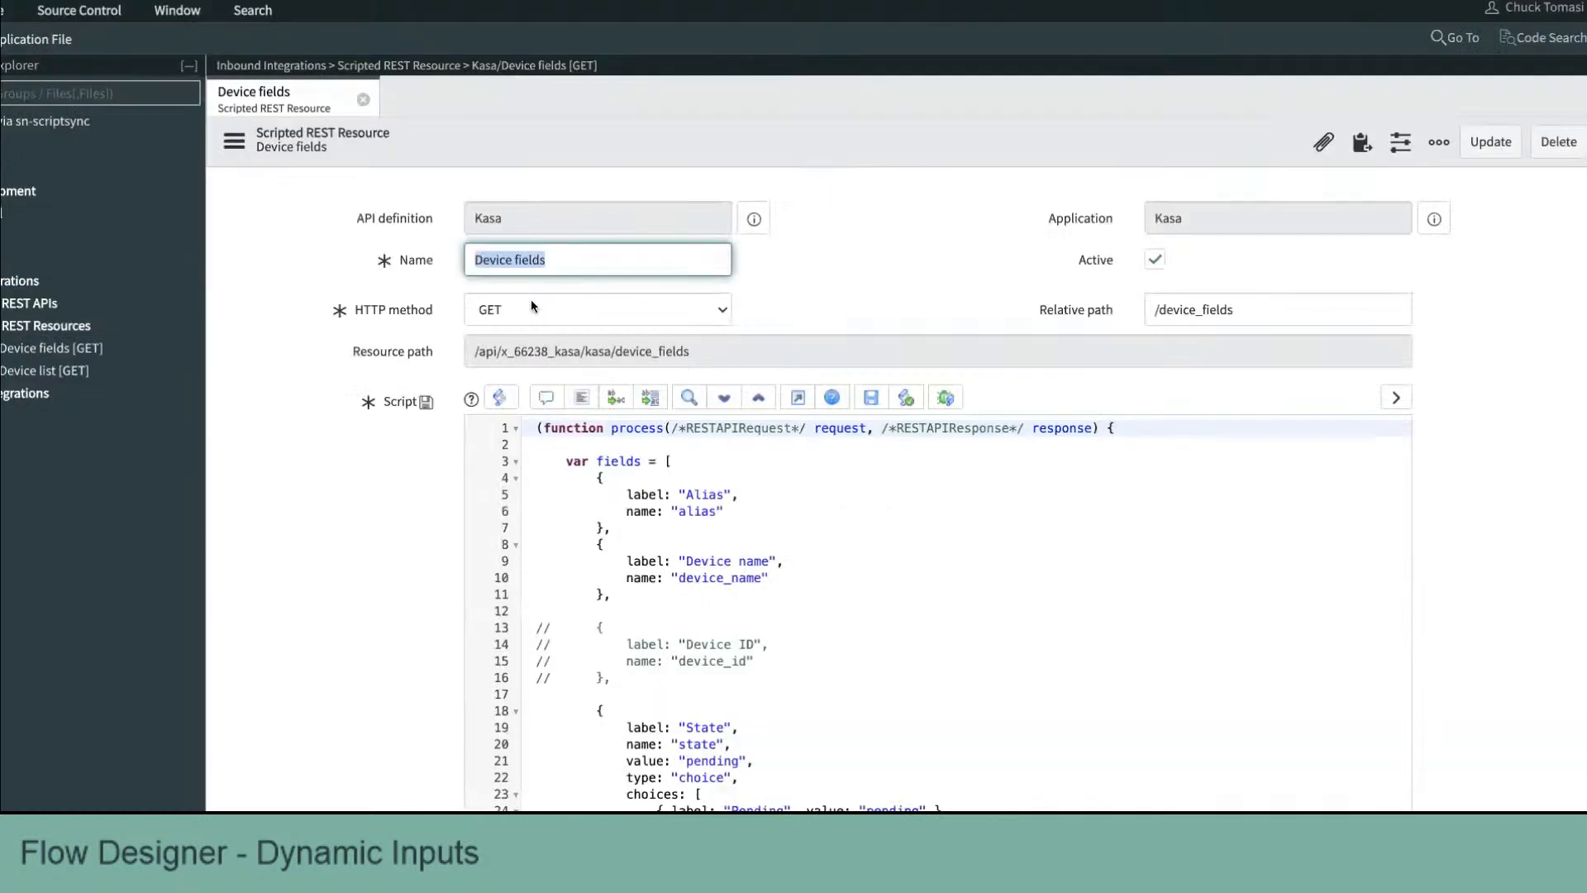
# Step: Open the Device list scripted REST resource and examine how its script builds each device object
pyautogui.scroll(-1, 489, 224)
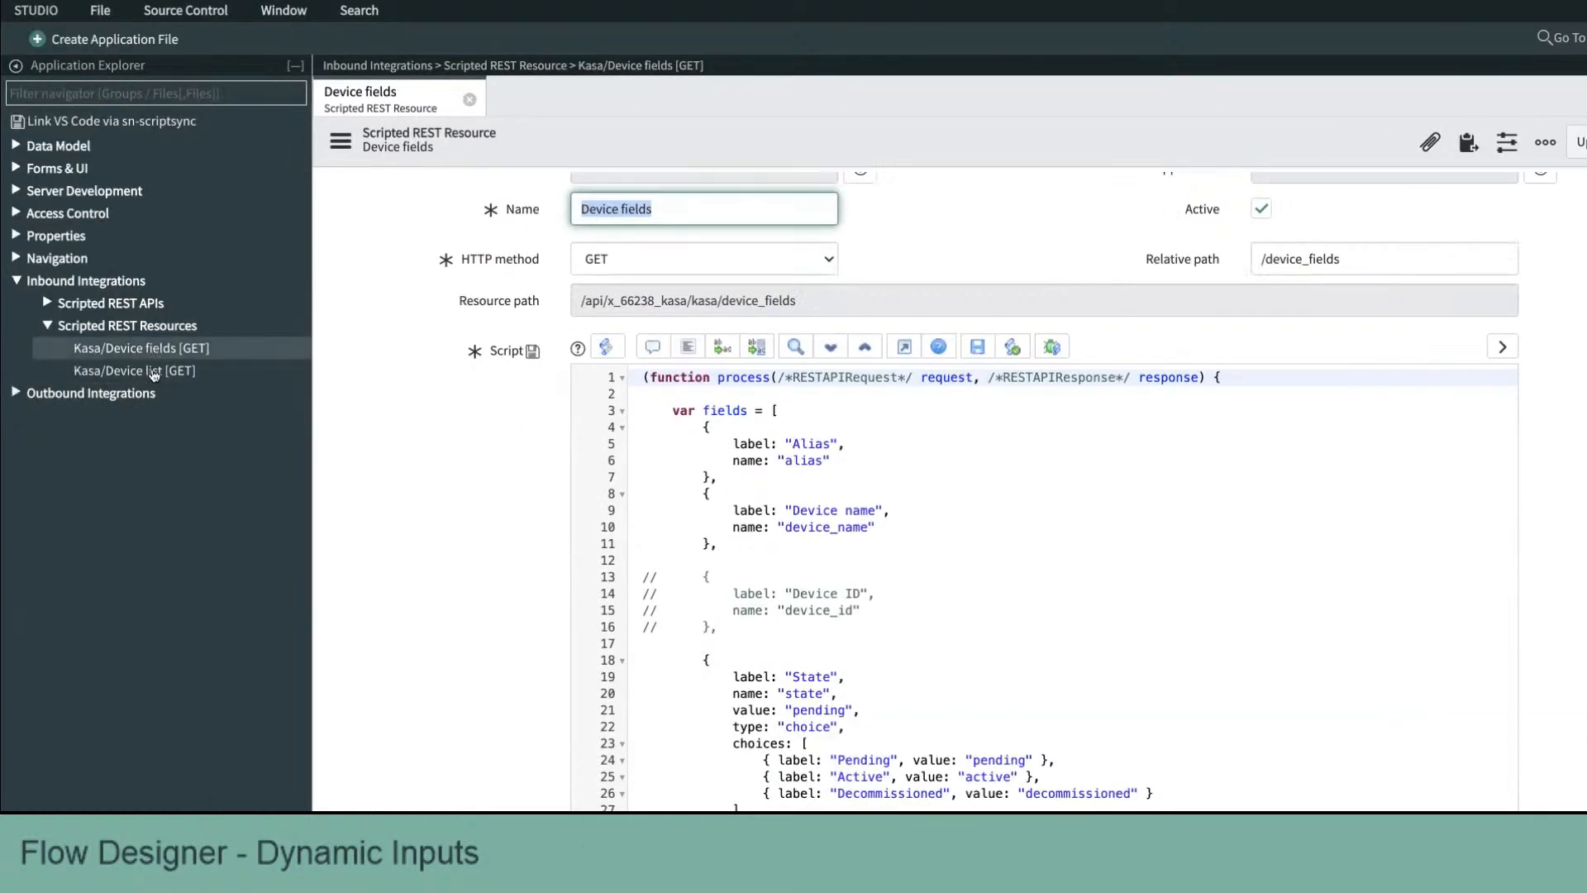
pyautogui.click(148, 371)
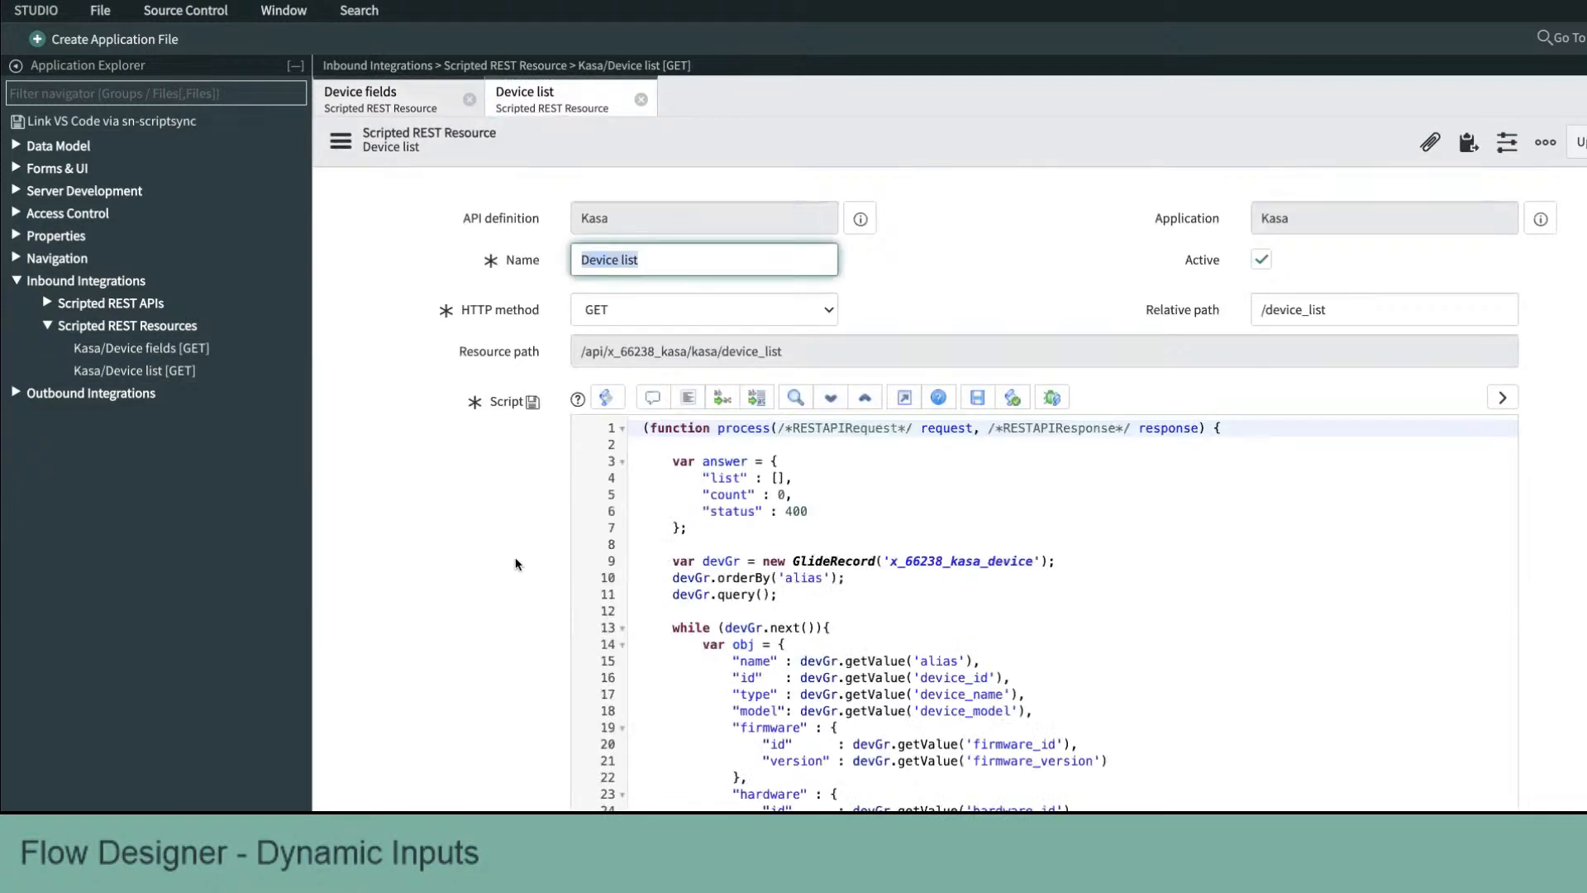
pyautogui.scroll(-3, 516, 564)
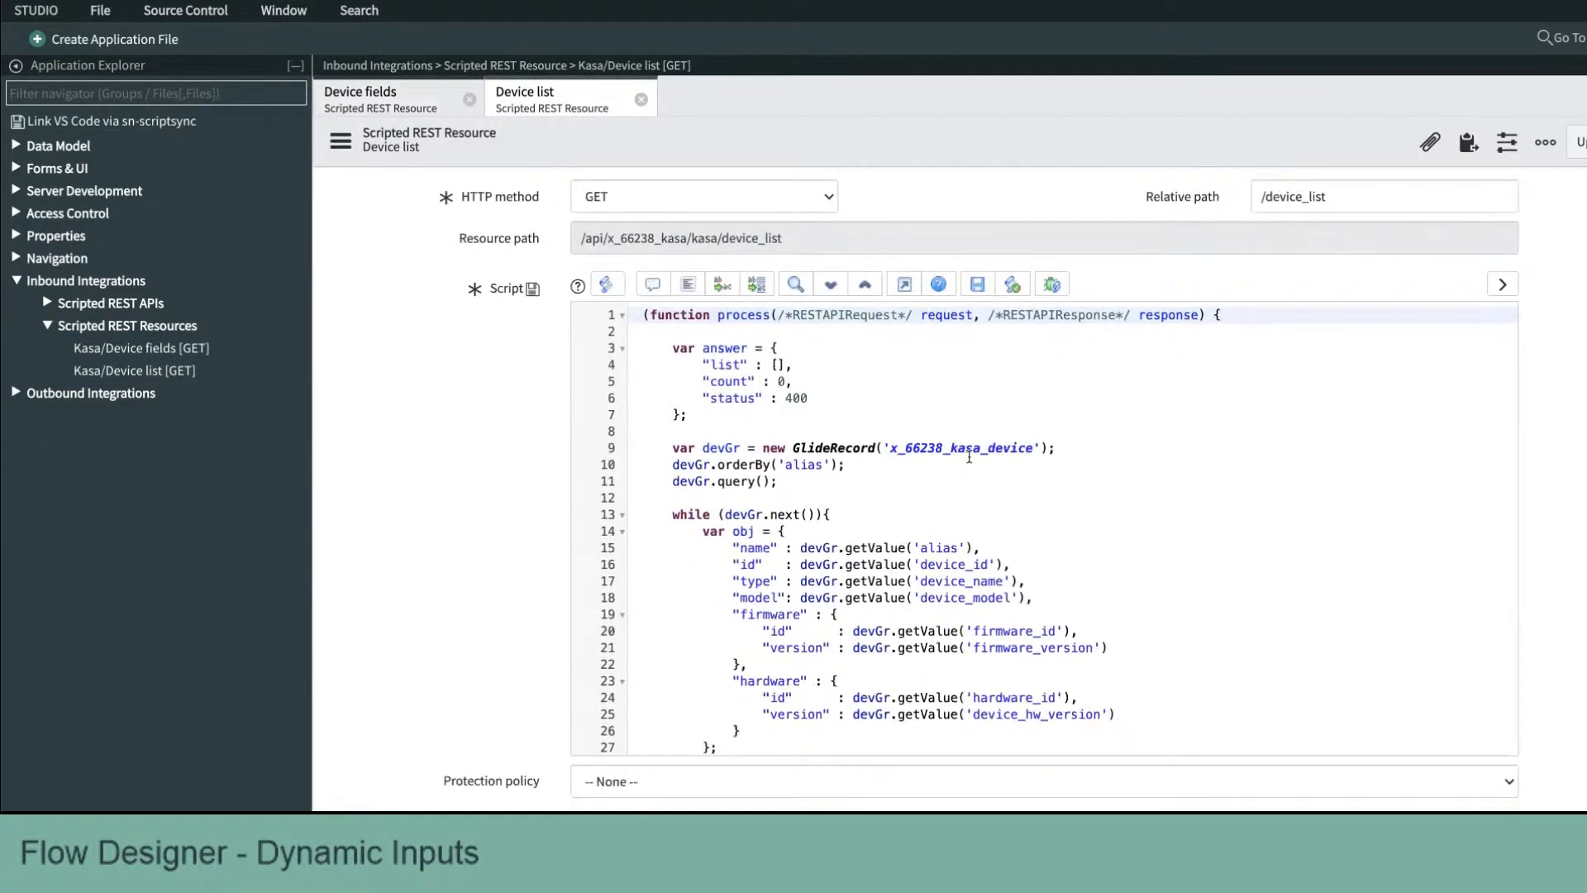
pyautogui.moveTo(800, 564); pyautogui.dragTo(878, 676)
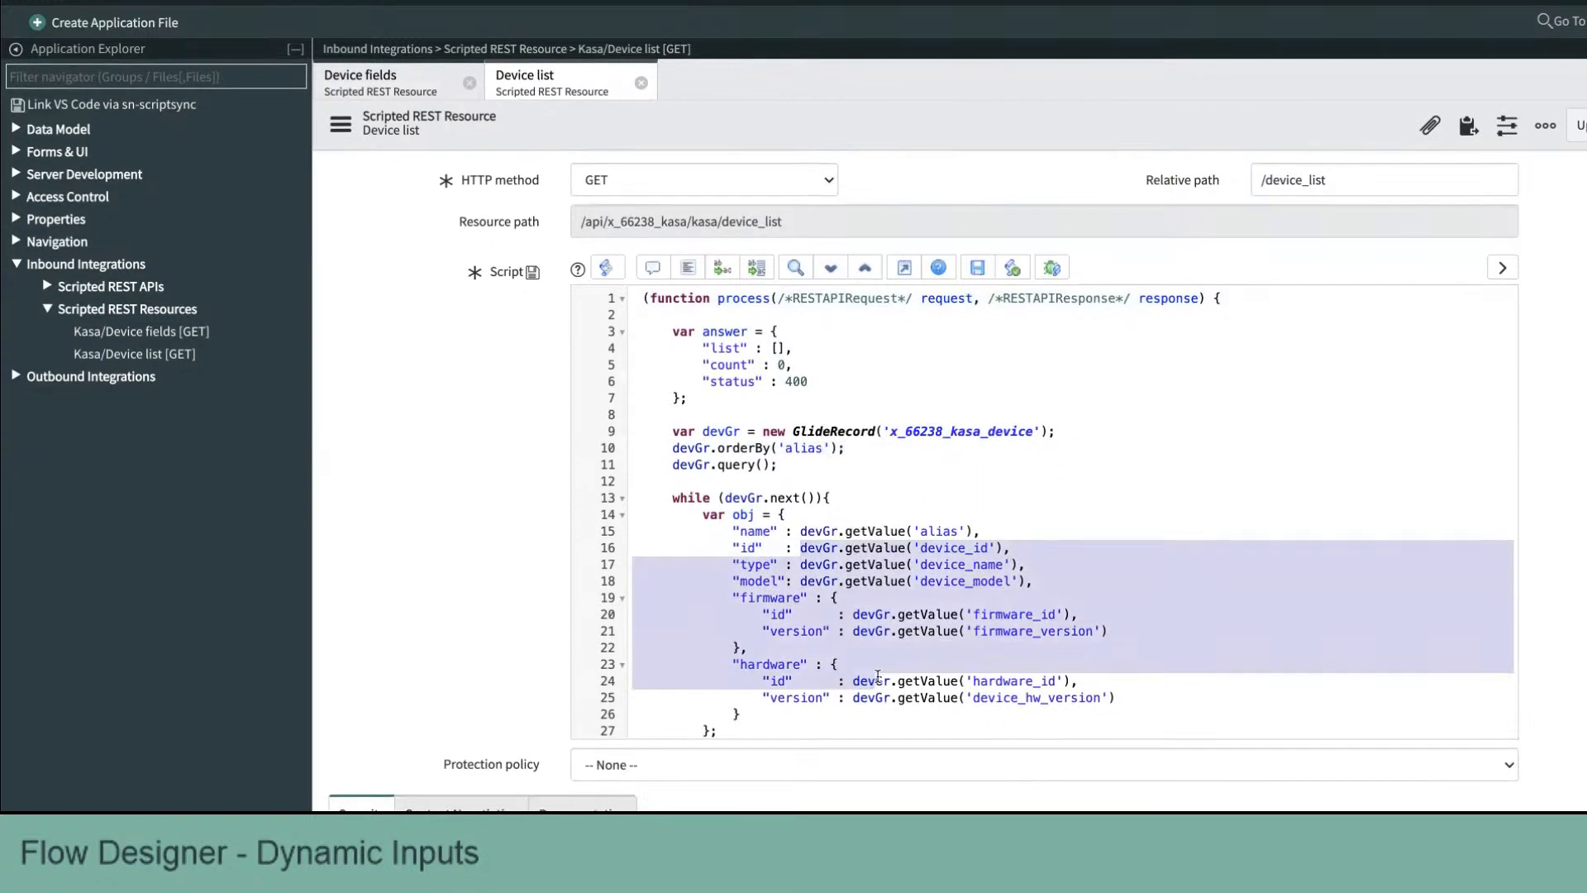
pyautogui.scroll(-3, 878, 676)
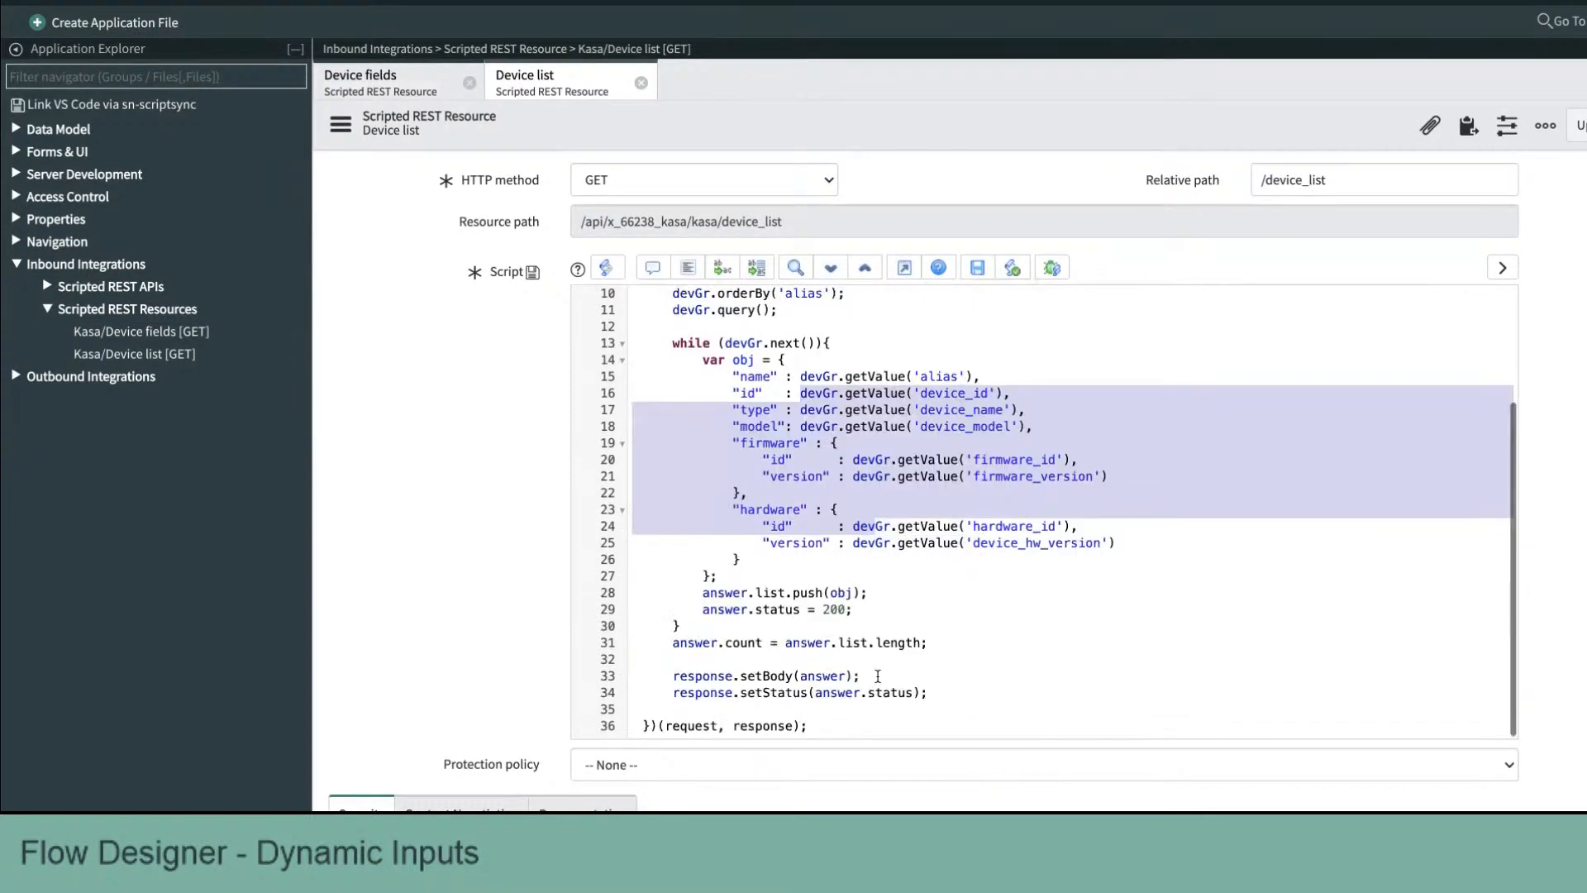
pyautogui.scroll(3, 878, 677)
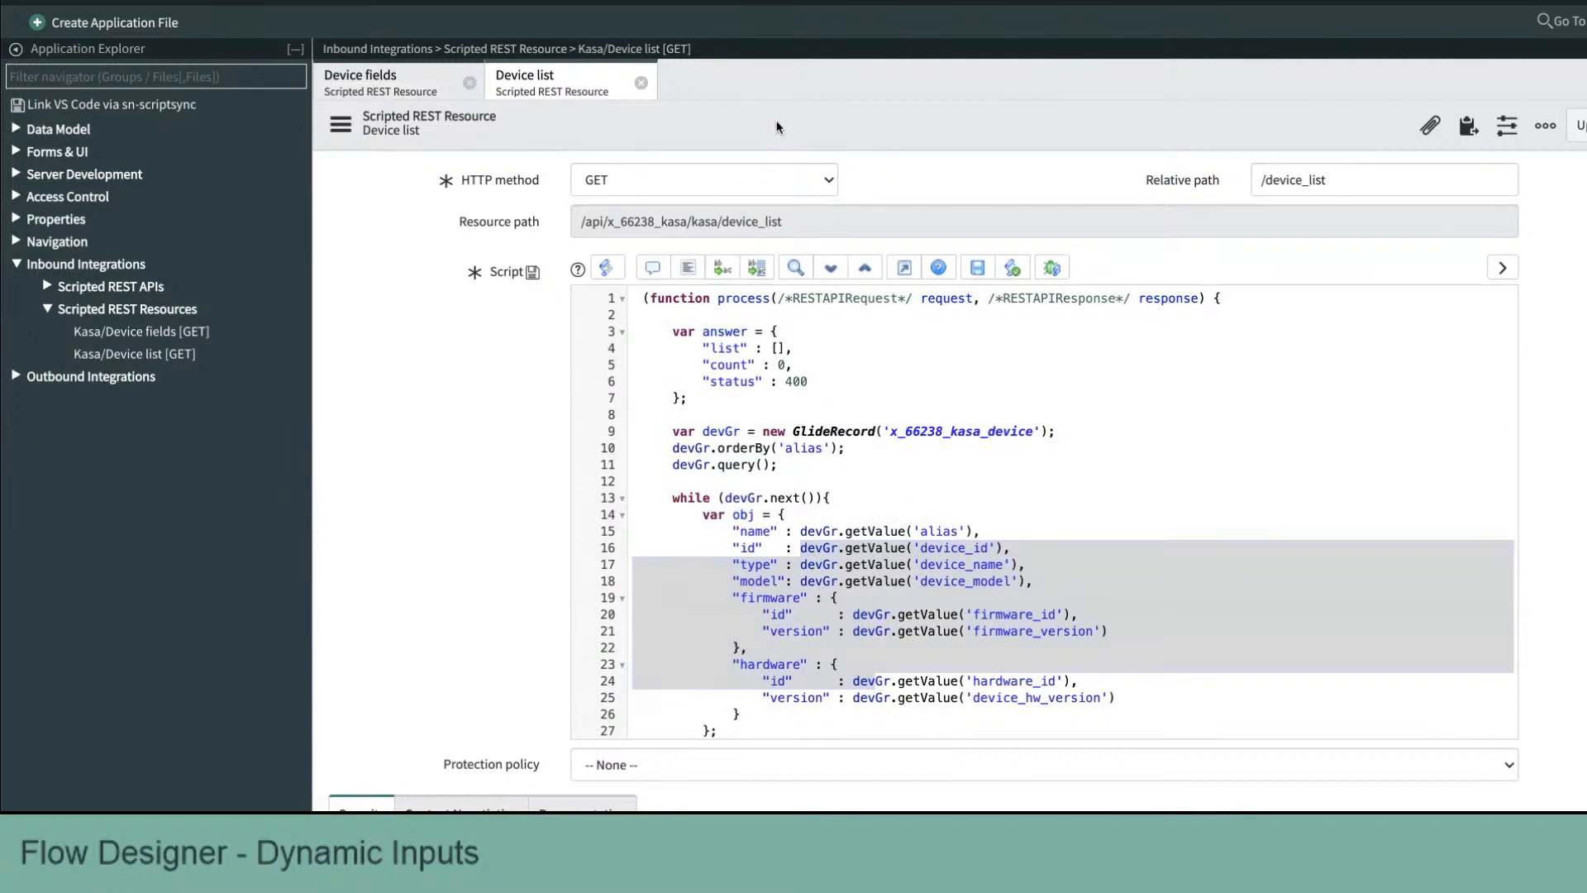
pyautogui.scroll(1, 781, 124)
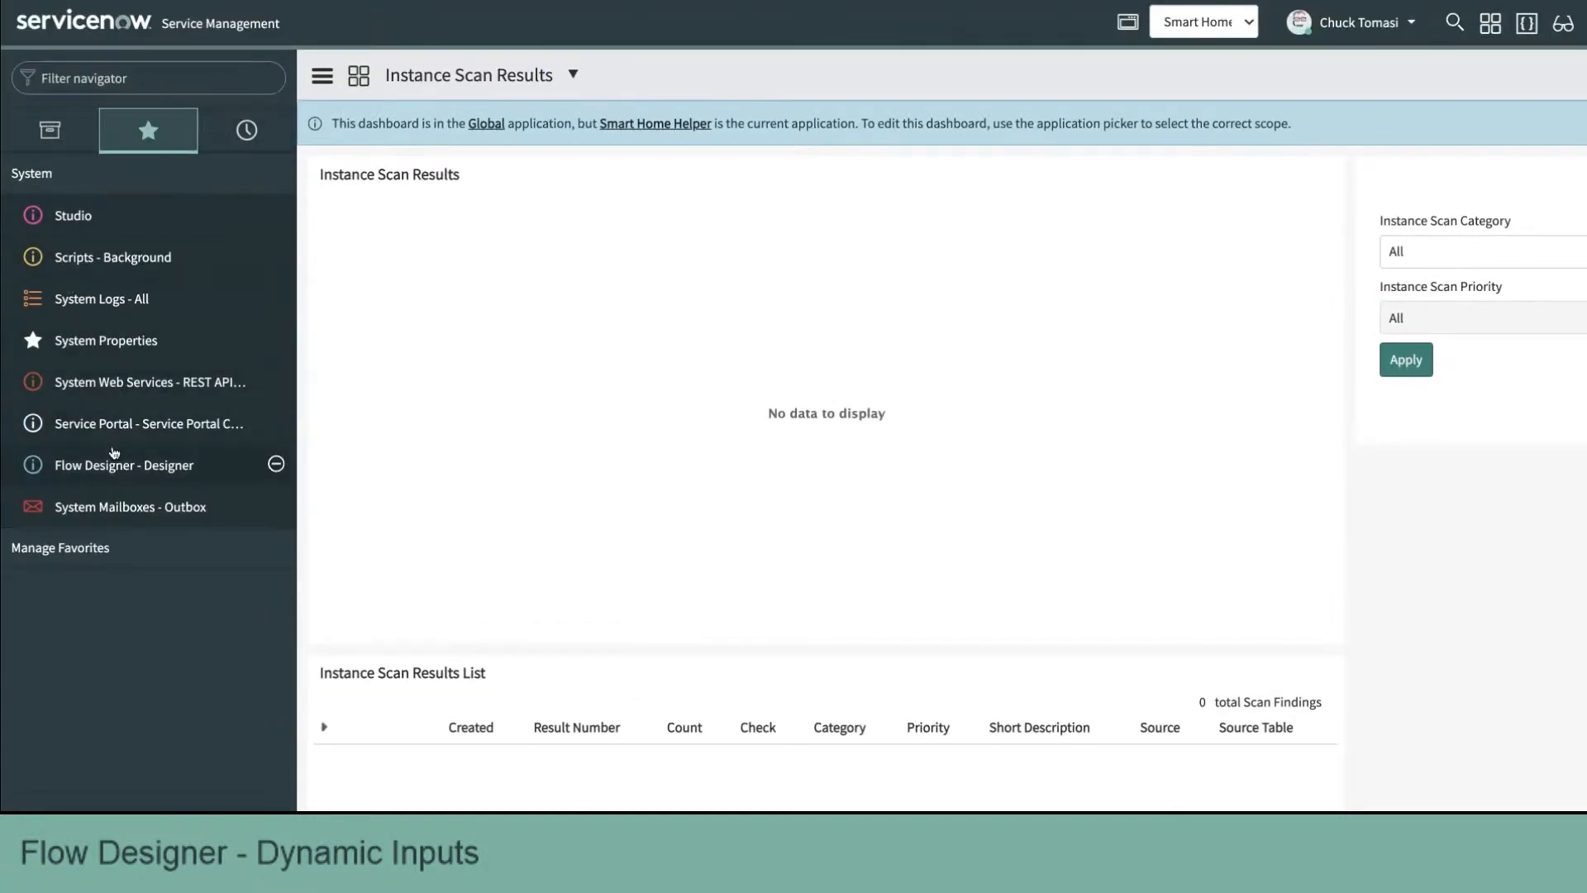
# Step: Open Flow Designer and switch to its Actions list
pyautogui.click(118, 465)
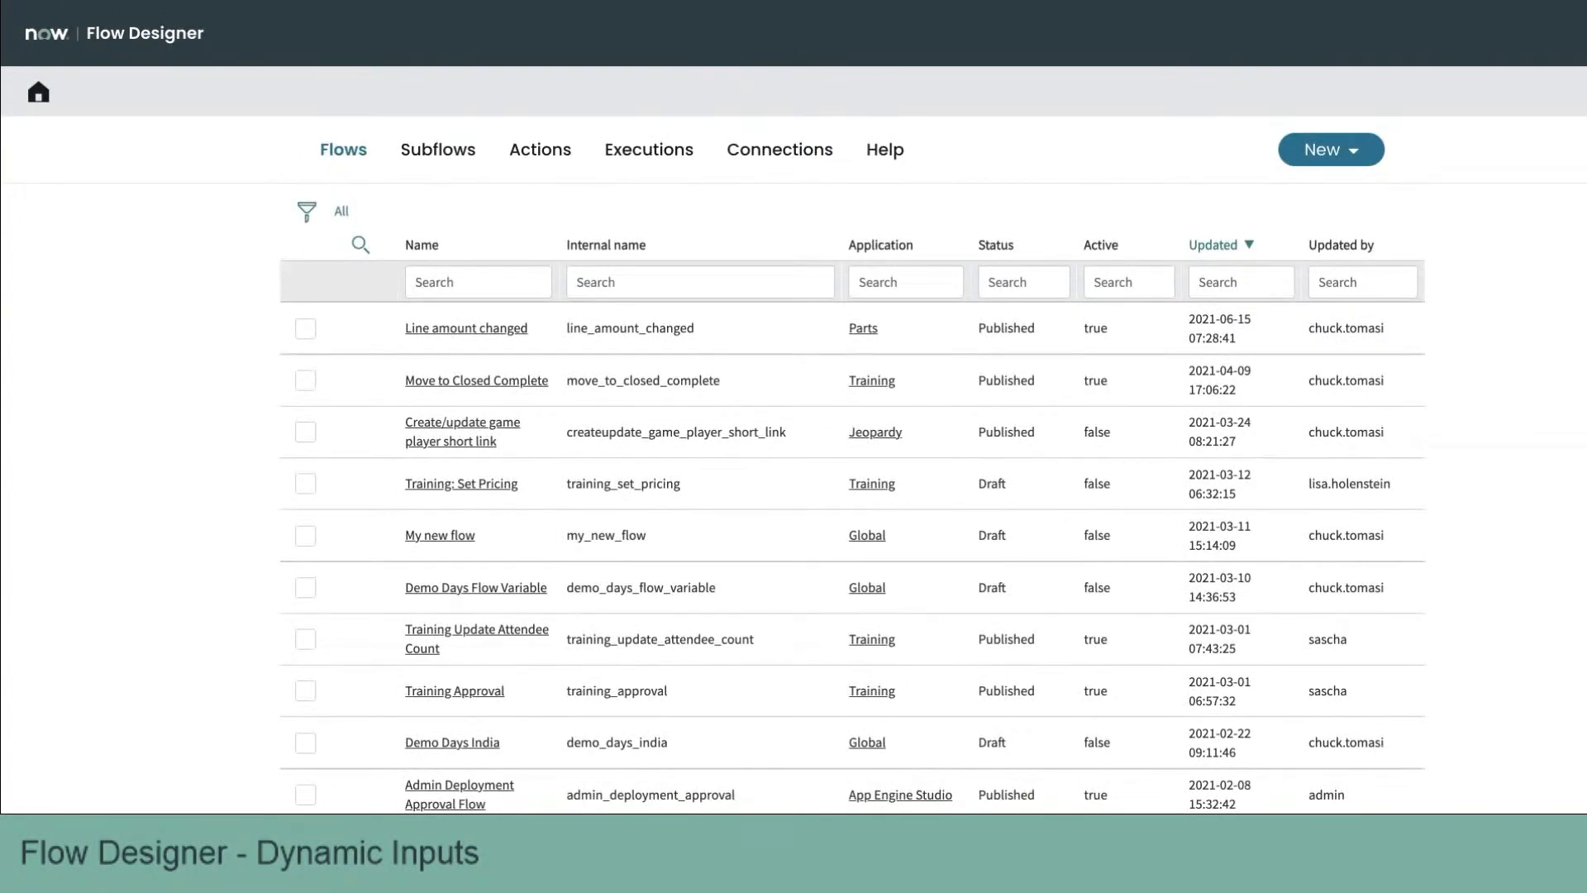
pyautogui.hotkey('ctrl', 'Tab')
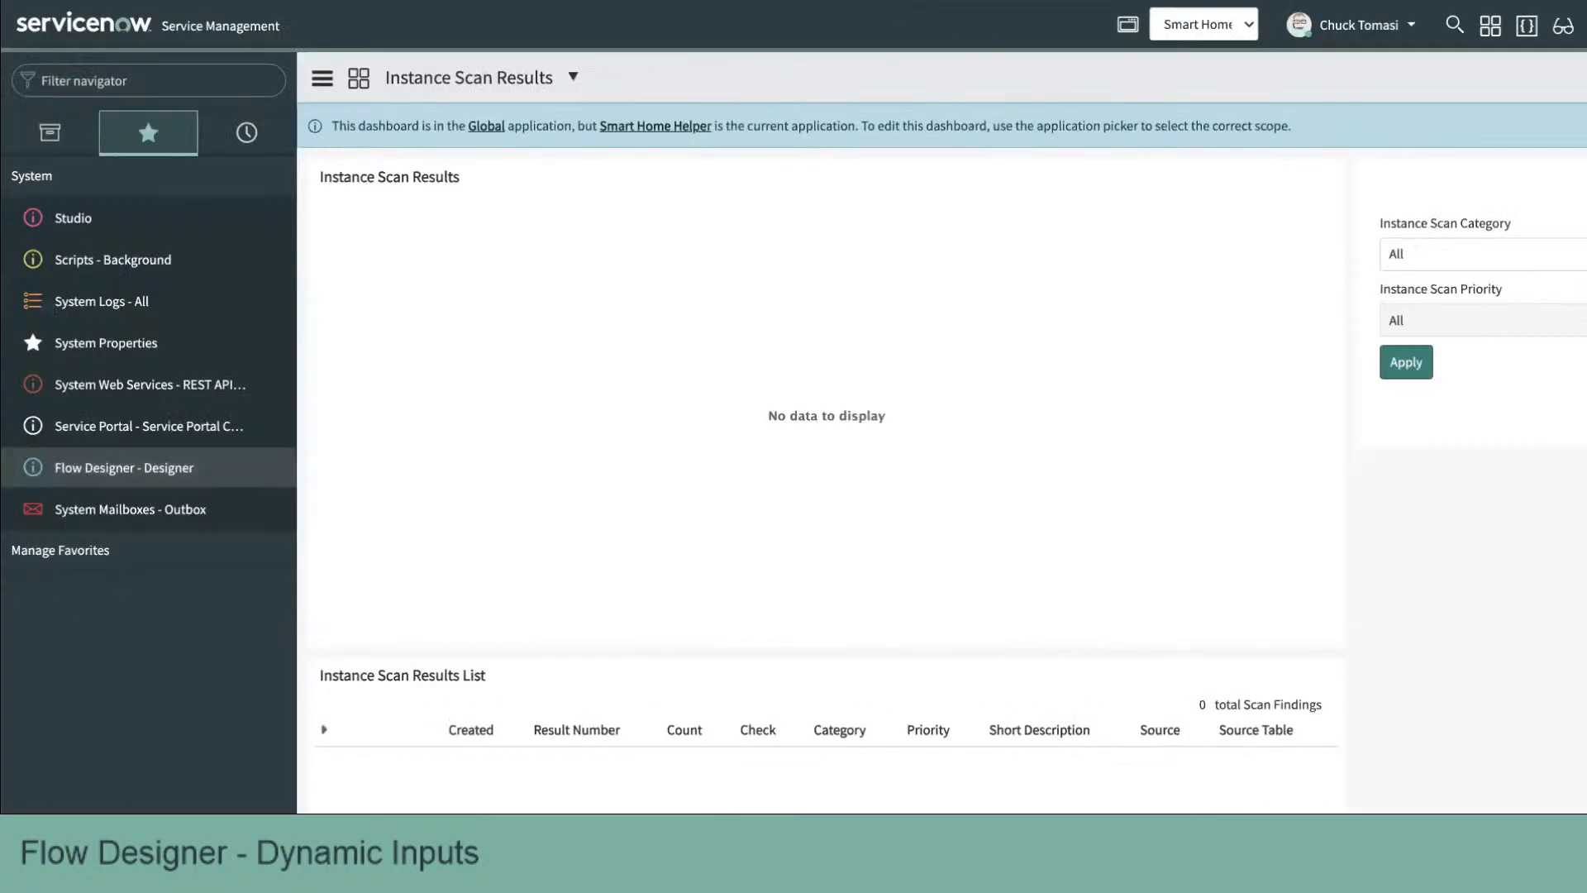
pyautogui.hotkey('ctrl', 'Tab')
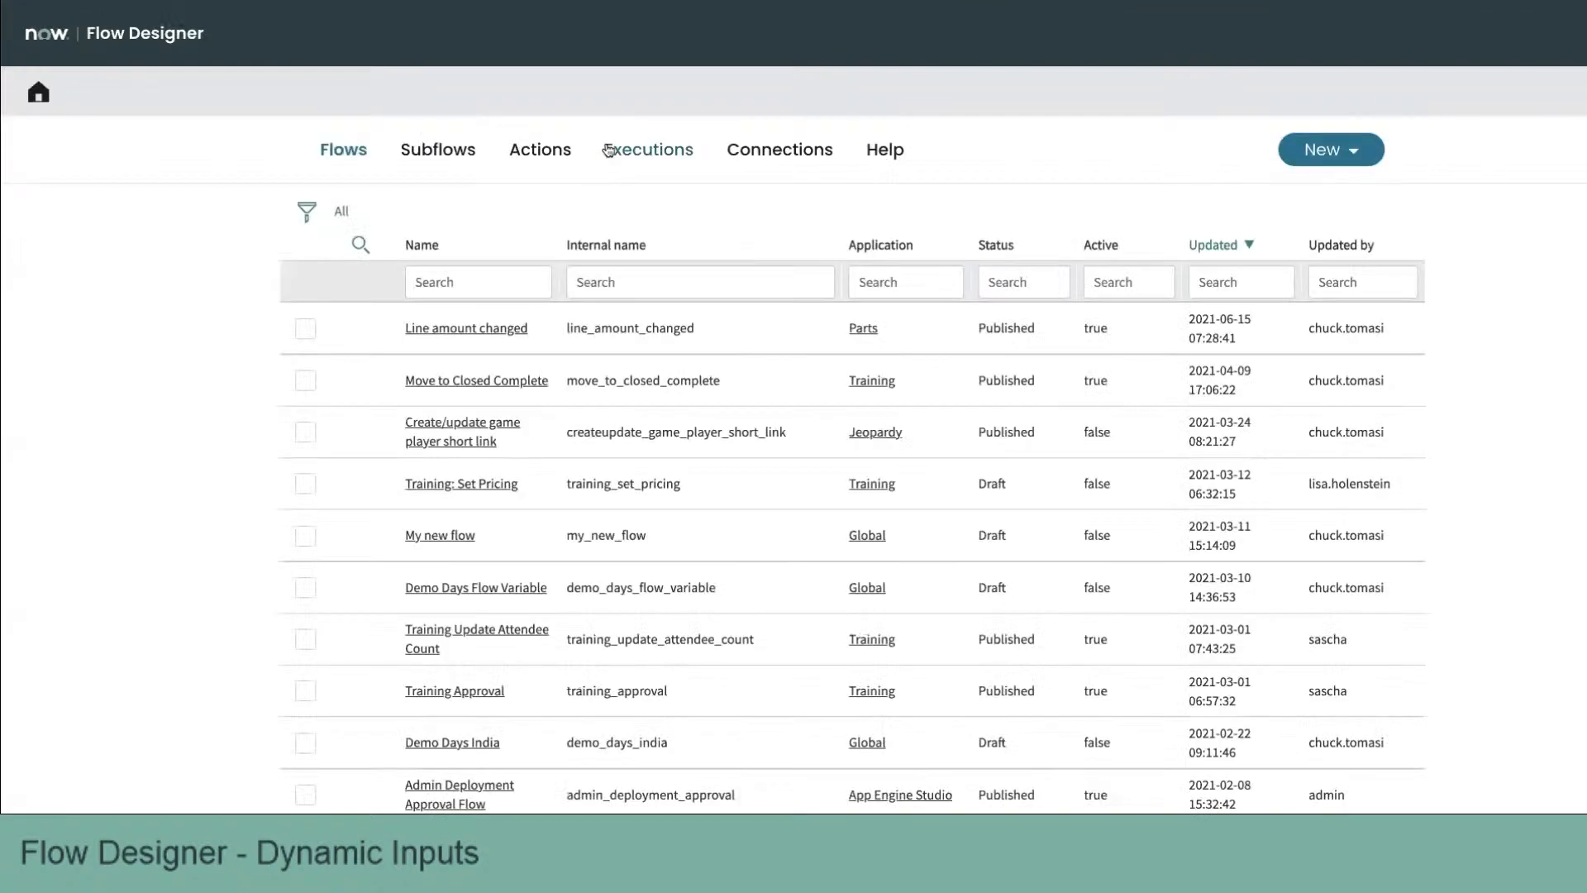
pyautogui.click(538, 153)
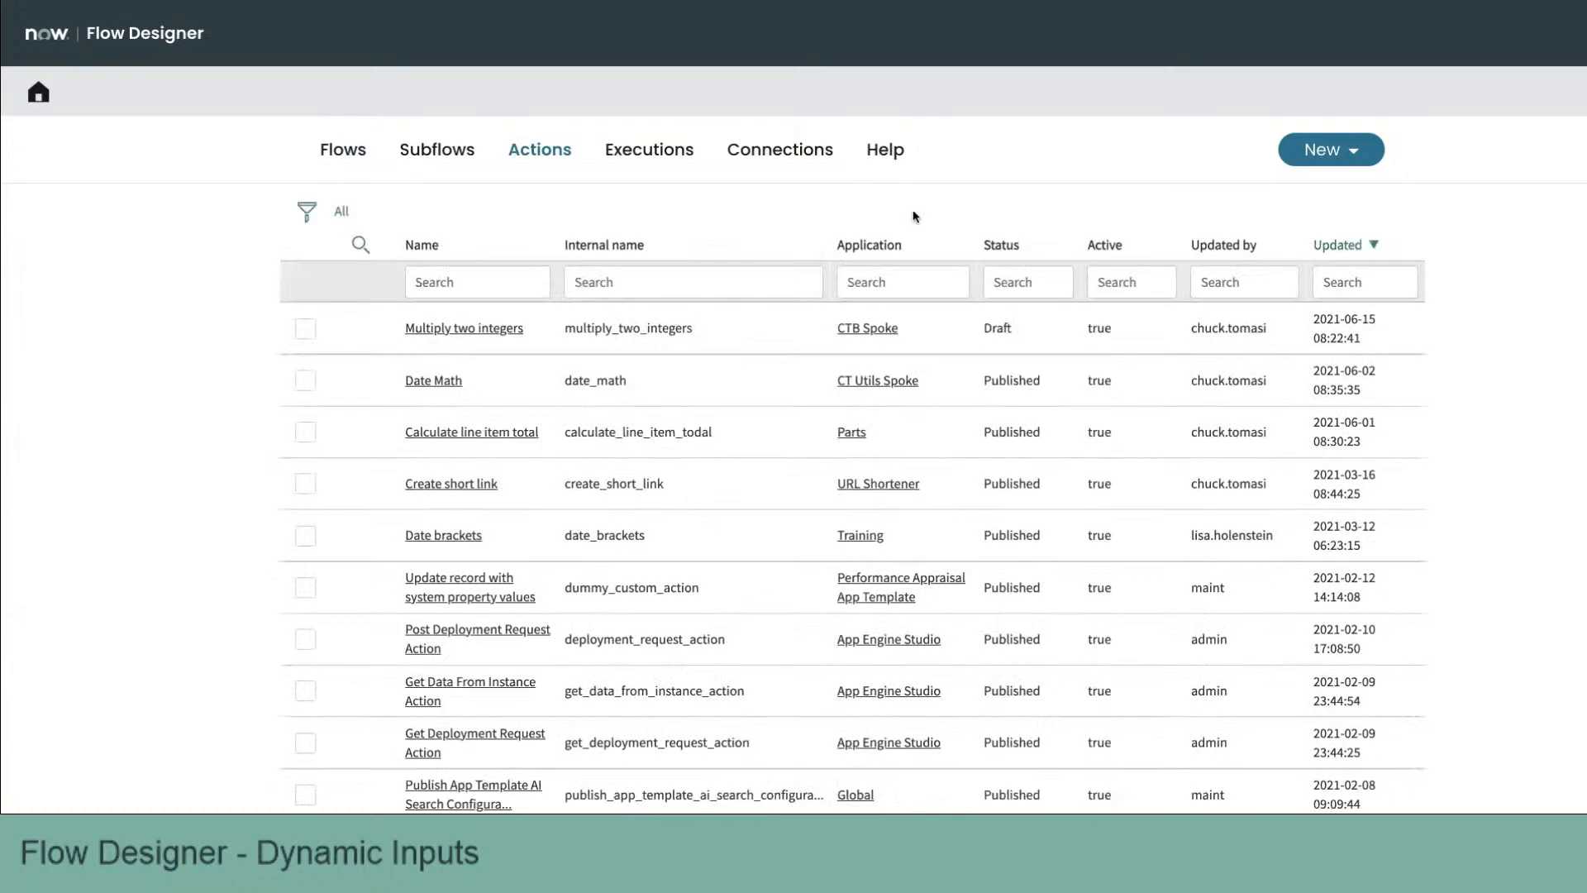
# Step: Create a new action named Dynamic: Get Device List
pyautogui.click(1335, 153)
pyautogui.click(1336, 254)
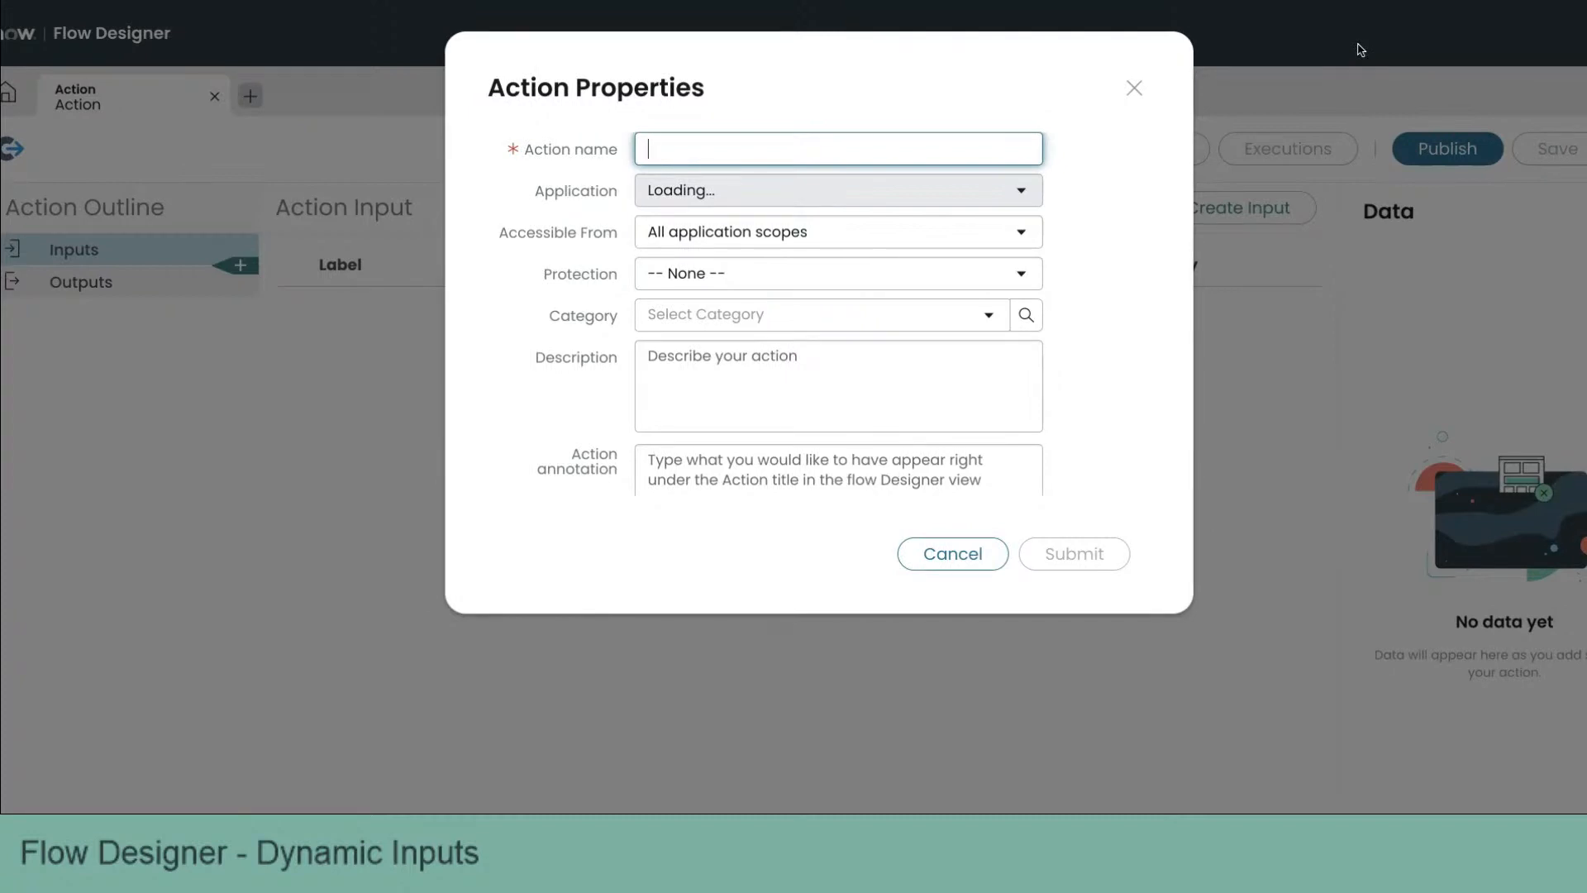
pyautogui.write('Dynamic:')
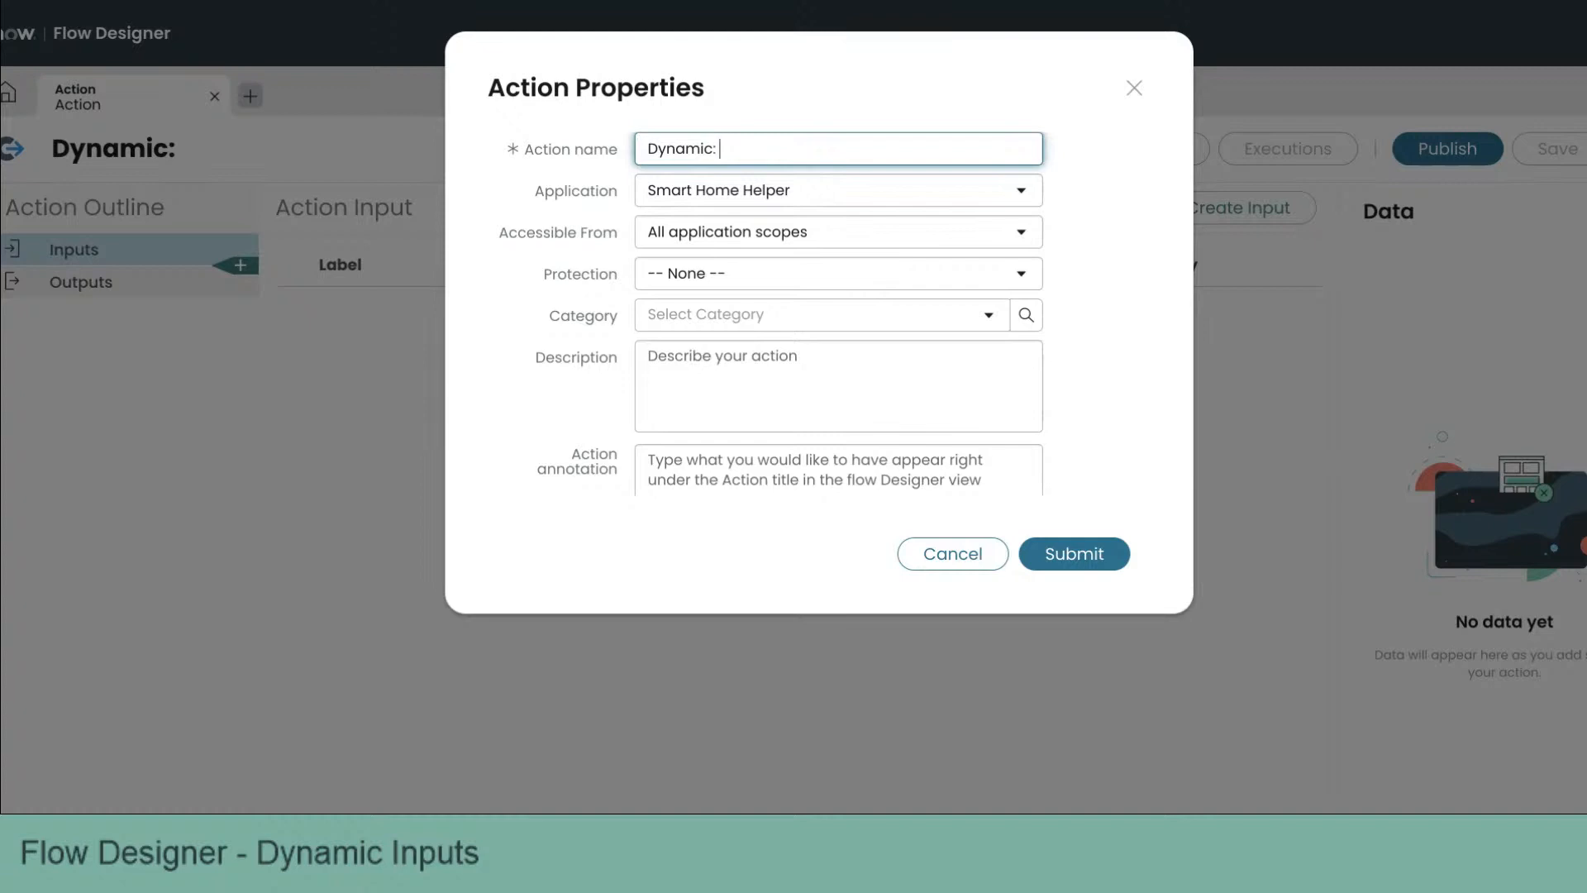
pyautogui.write('Get Device LI')
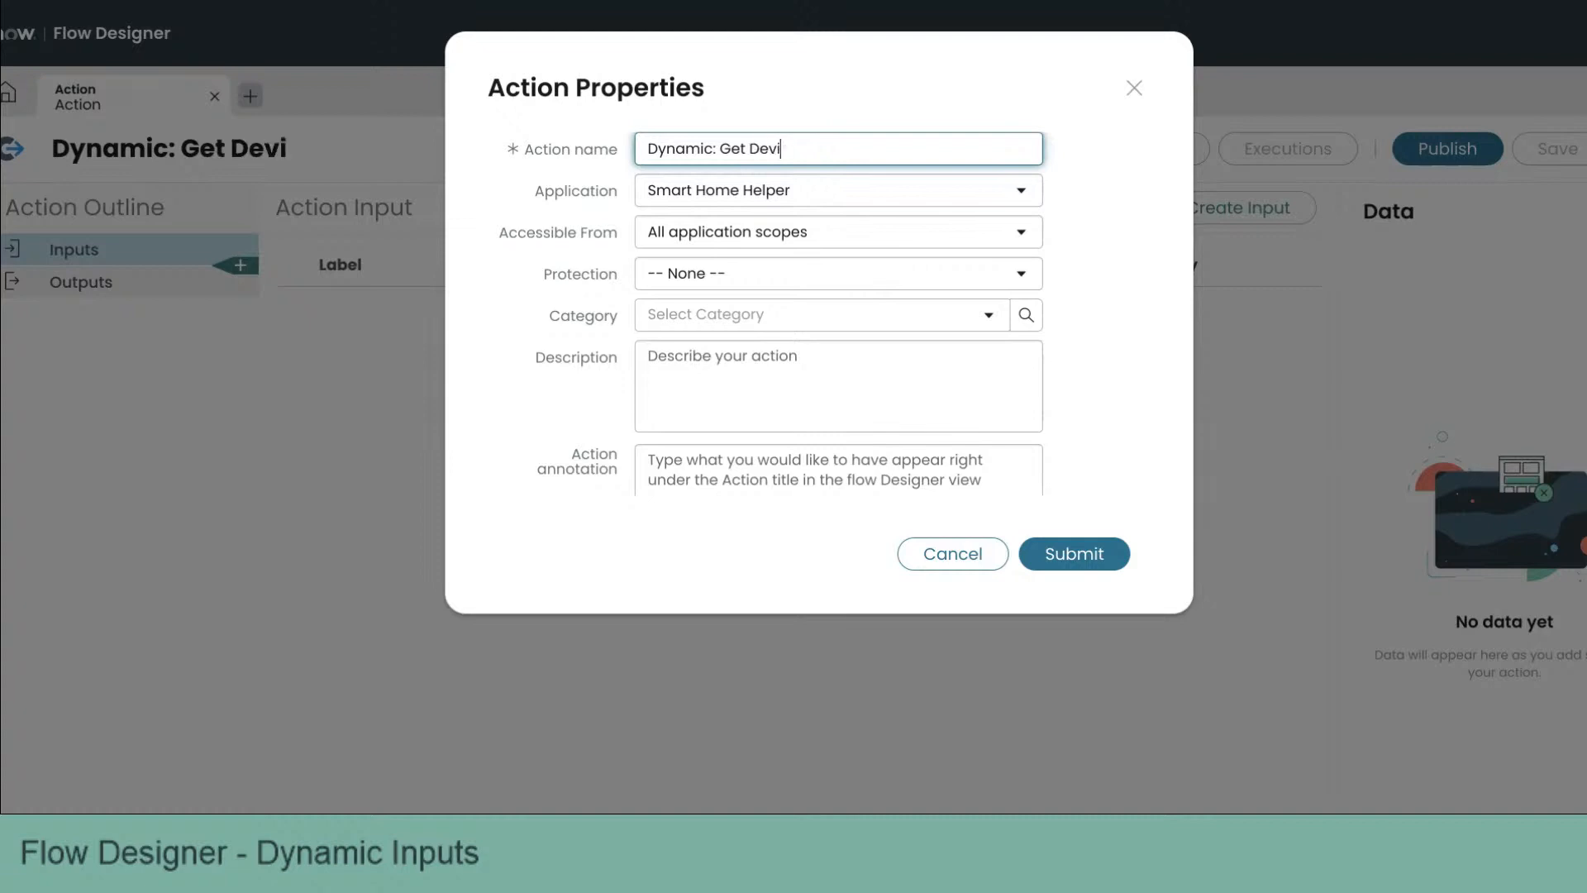
pyautogui.write('st')
pyautogui.press('BackSpace')
pyautogui.press('BackSpace')
pyautogui.press('BackSpace')
pyautogui.write('ist')
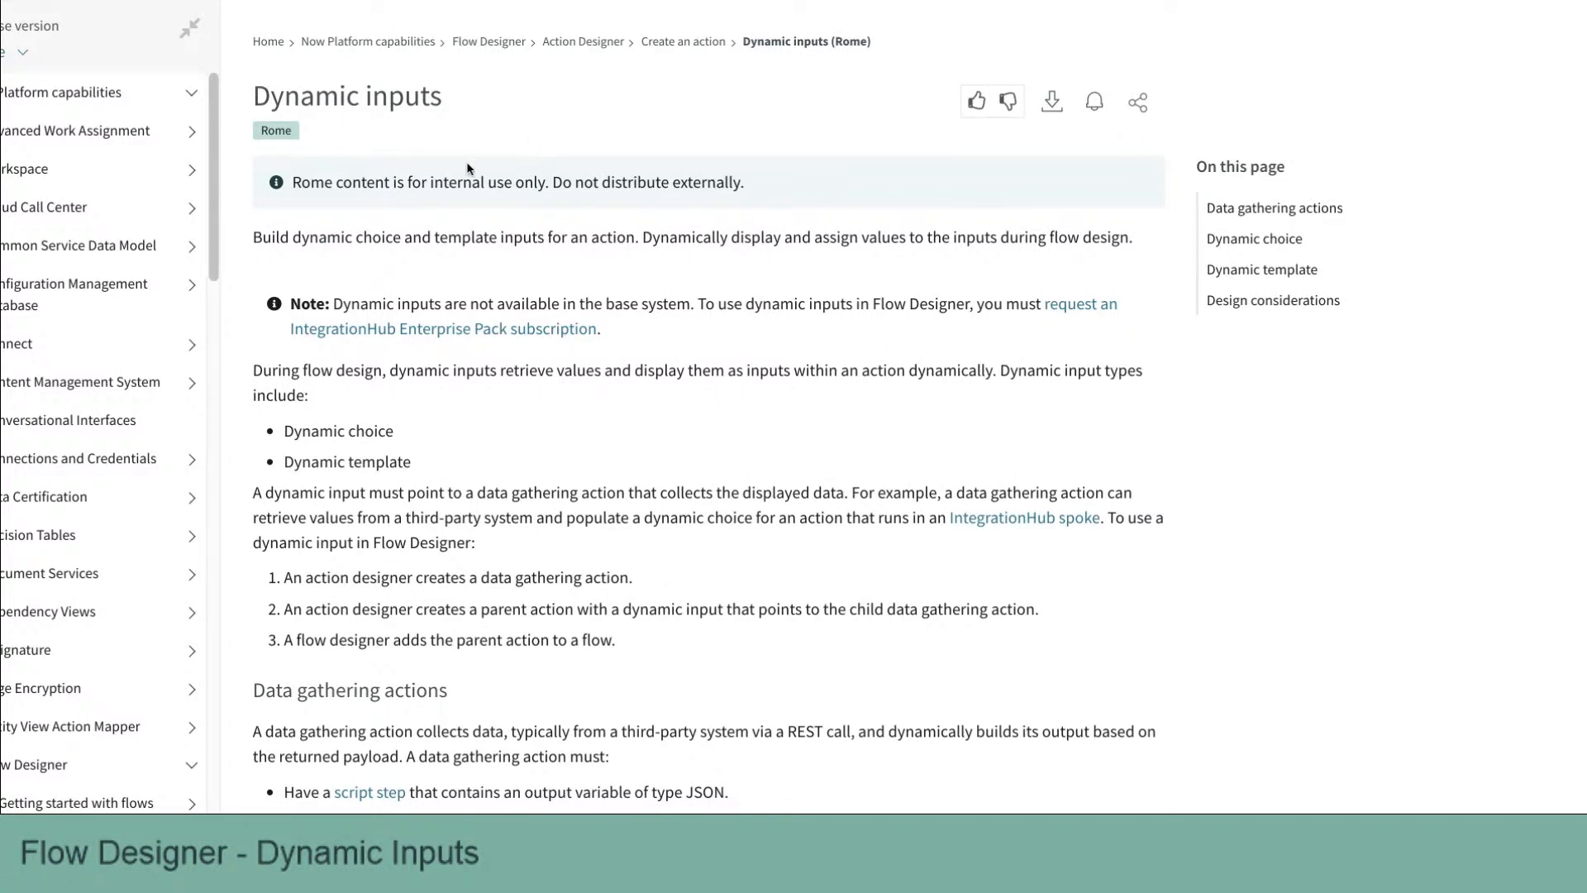
# Step: Read the Dynamic inputs documentation, including the data gathering action procedure and its JSON output example
pyautogui.scroll(-3, 467, 161)
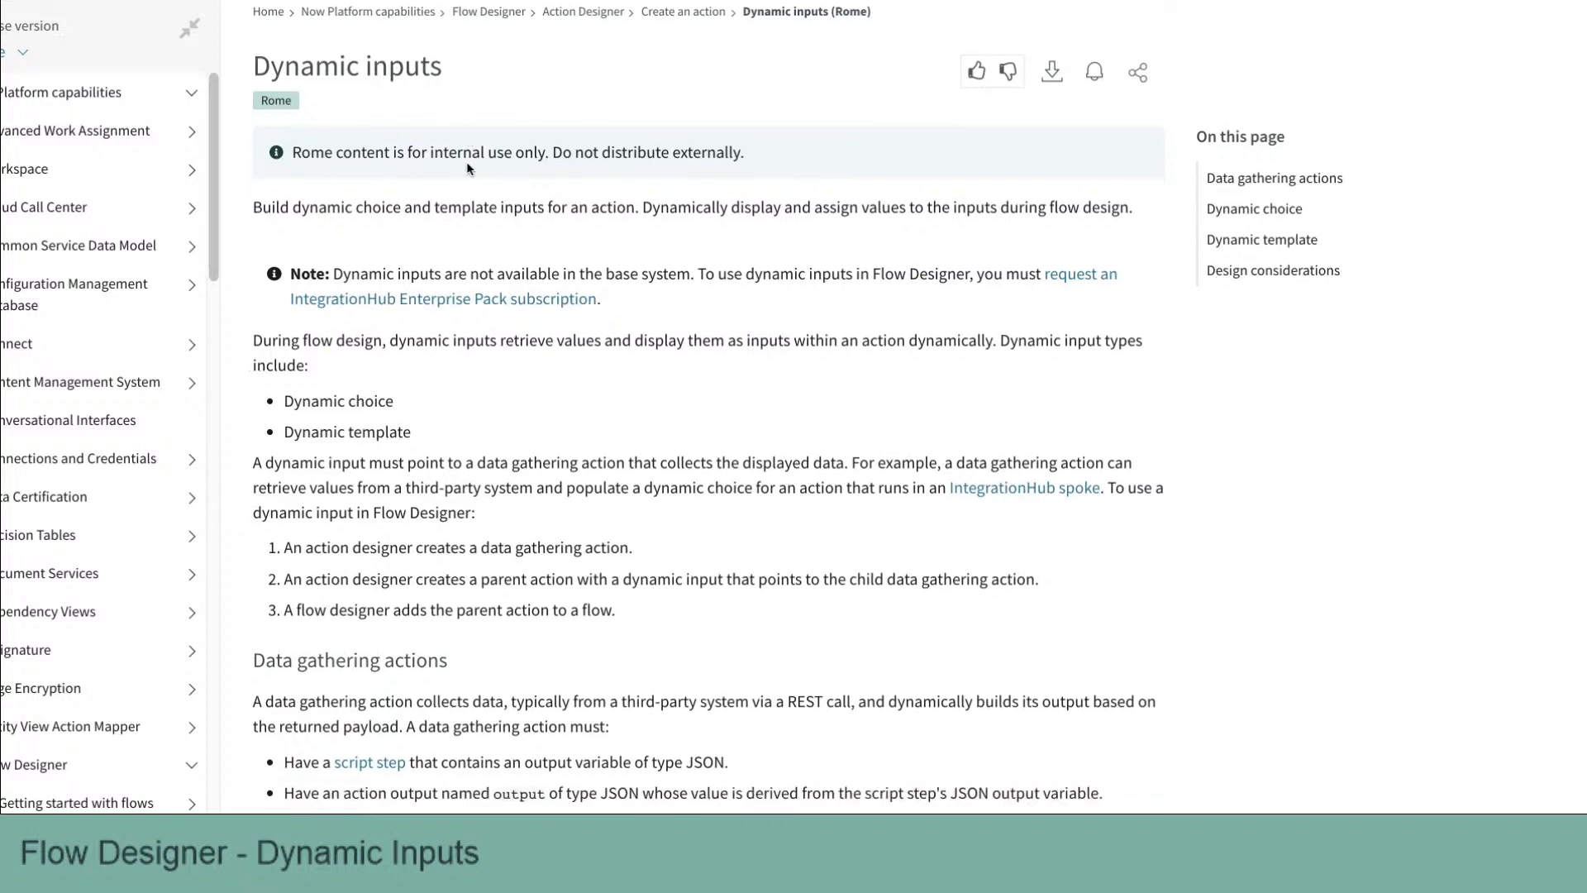
pyautogui.scroll(-2, 467, 168)
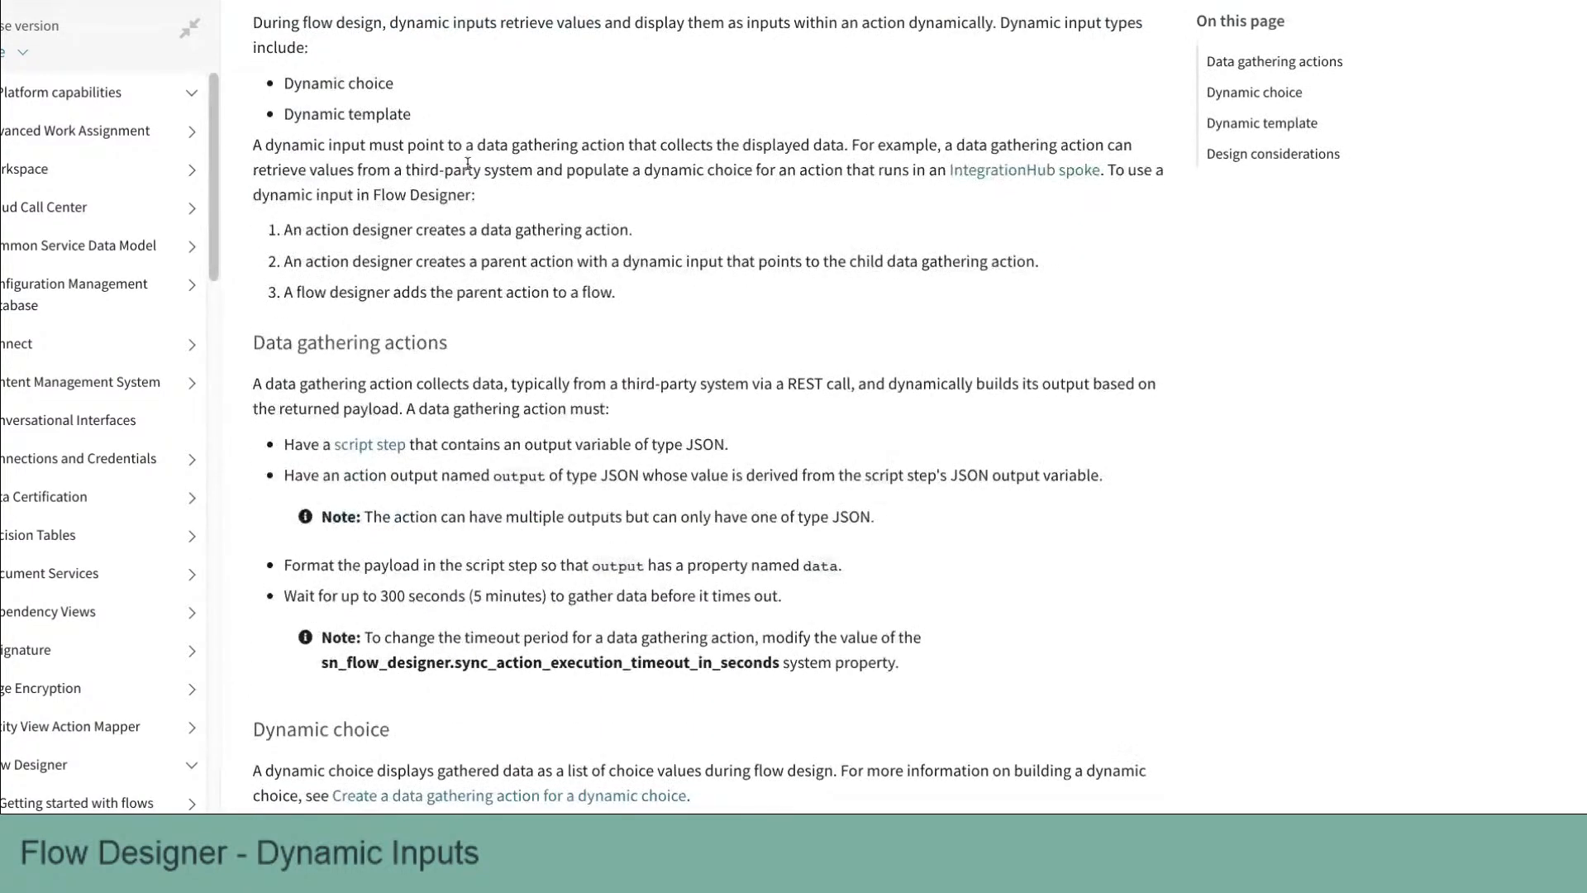
pyautogui.scroll(-4, 468, 163)
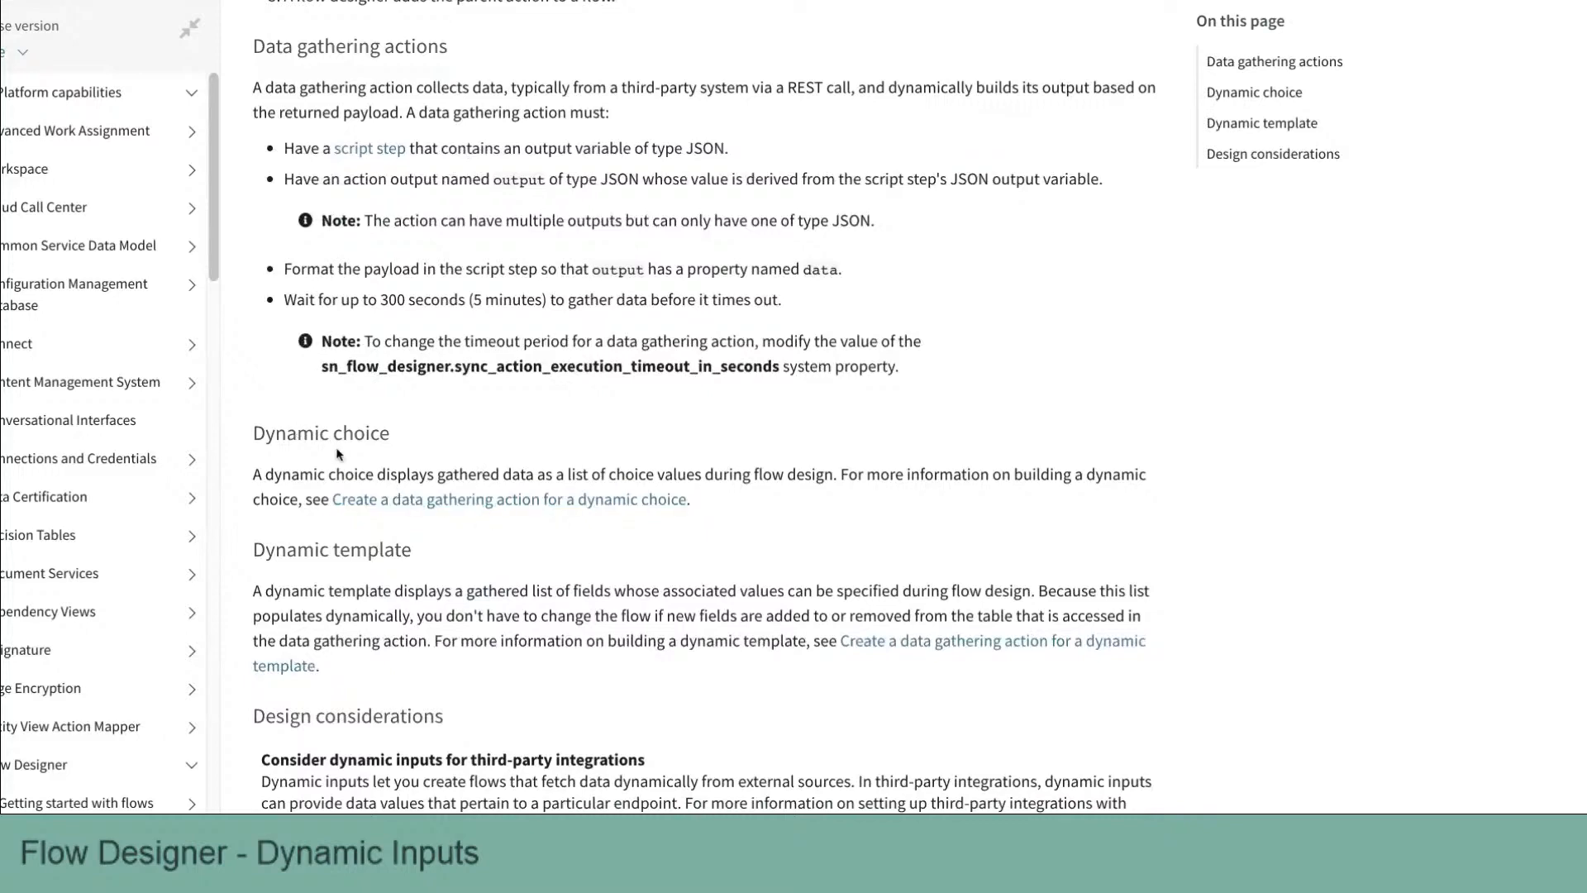
pyautogui.click(337, 454)
pyautogui.scroll(1, 448, 503)
pyautogui.click(451, 525)
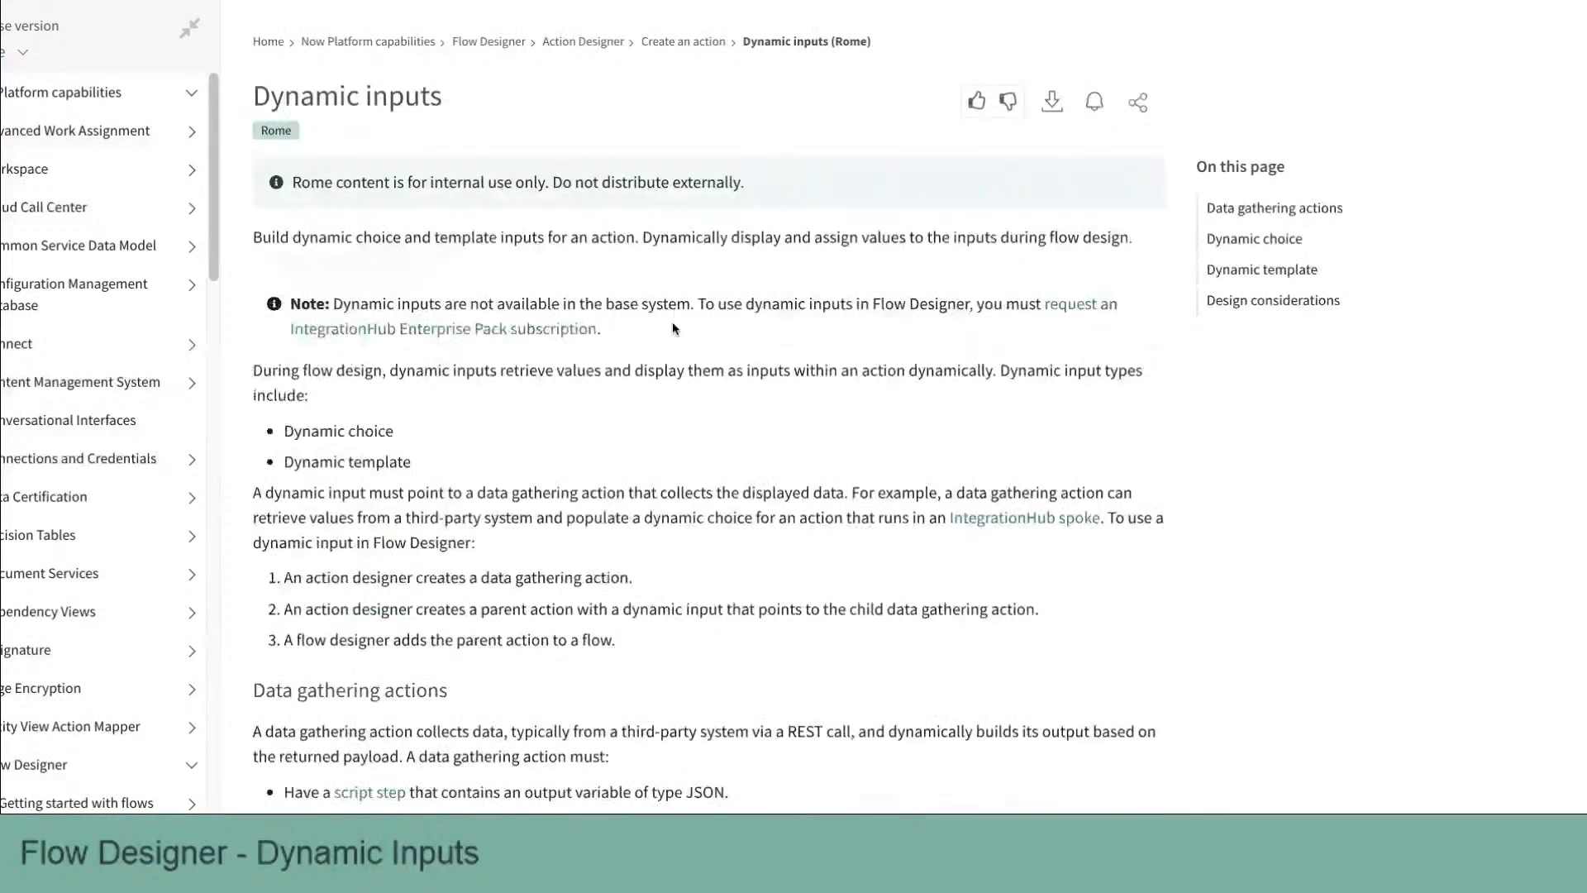
pyautogui.scroll(-3, 676, 396)
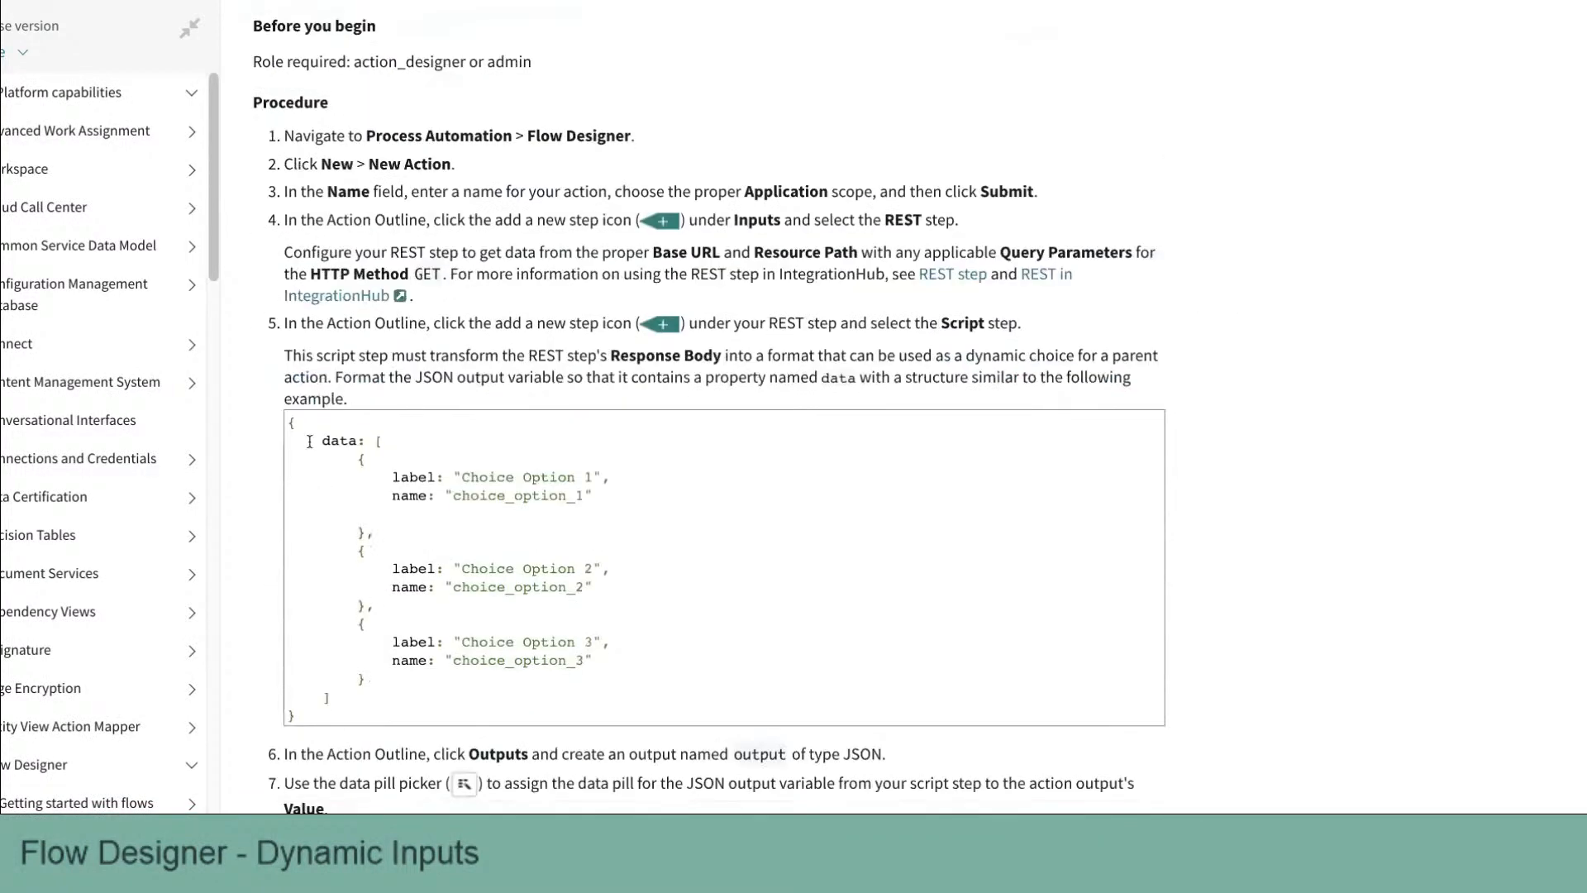
pyautogui.moveTo(290, 425); pyautogui.dragTo(436, 670)
pyautogui.scroll(-1, 434, 676)
pyautogui.click(482, 422)
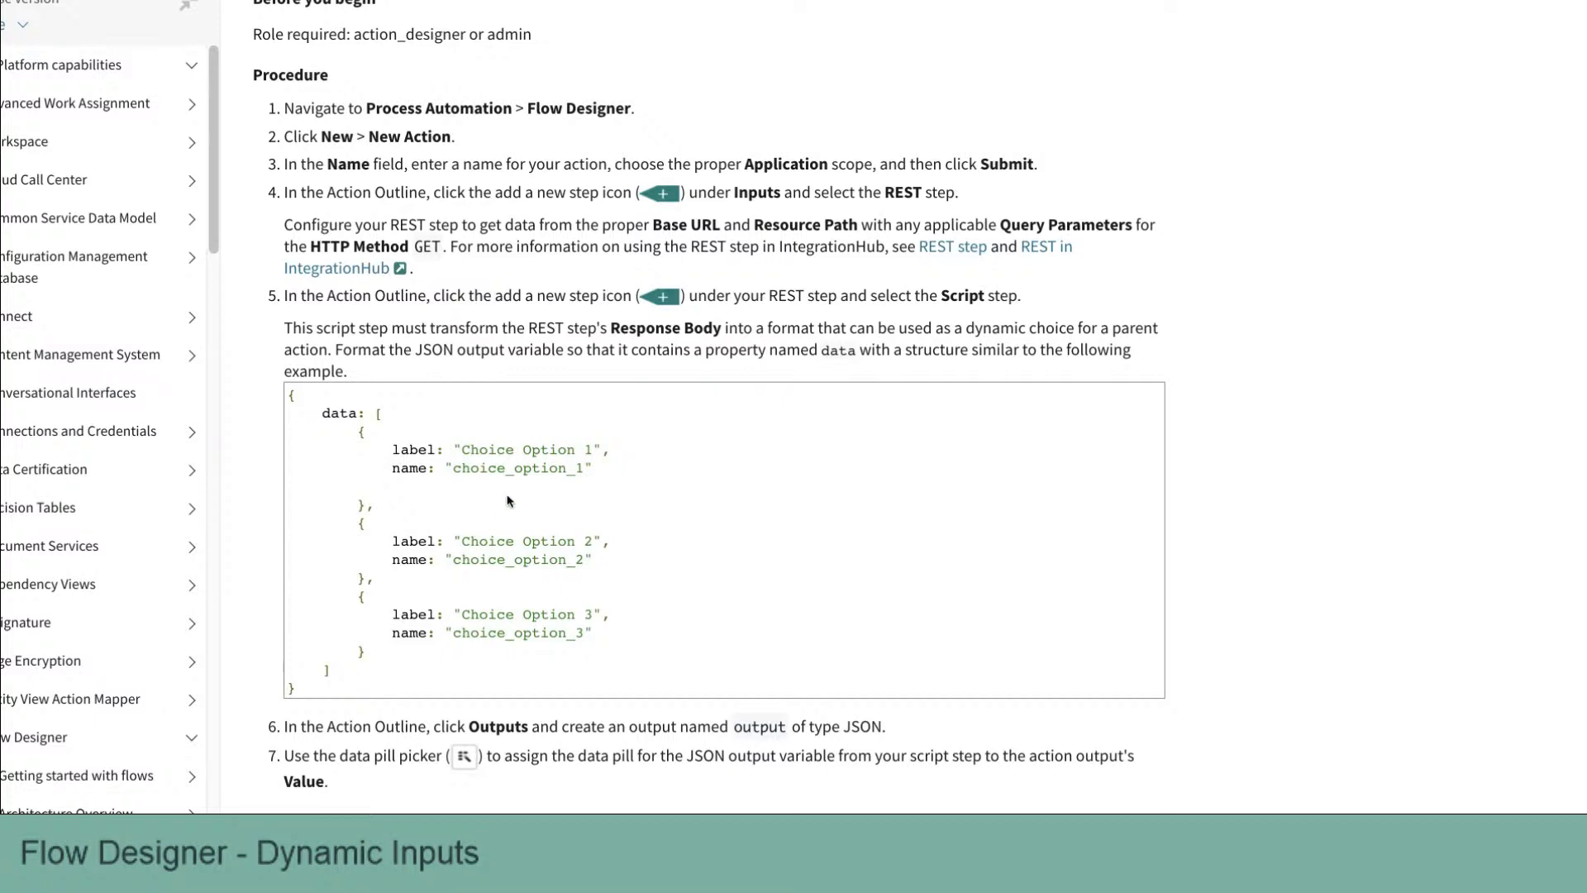
pyautogui.moveTo(461, 454); pyautogui.dragTo(597, 450)
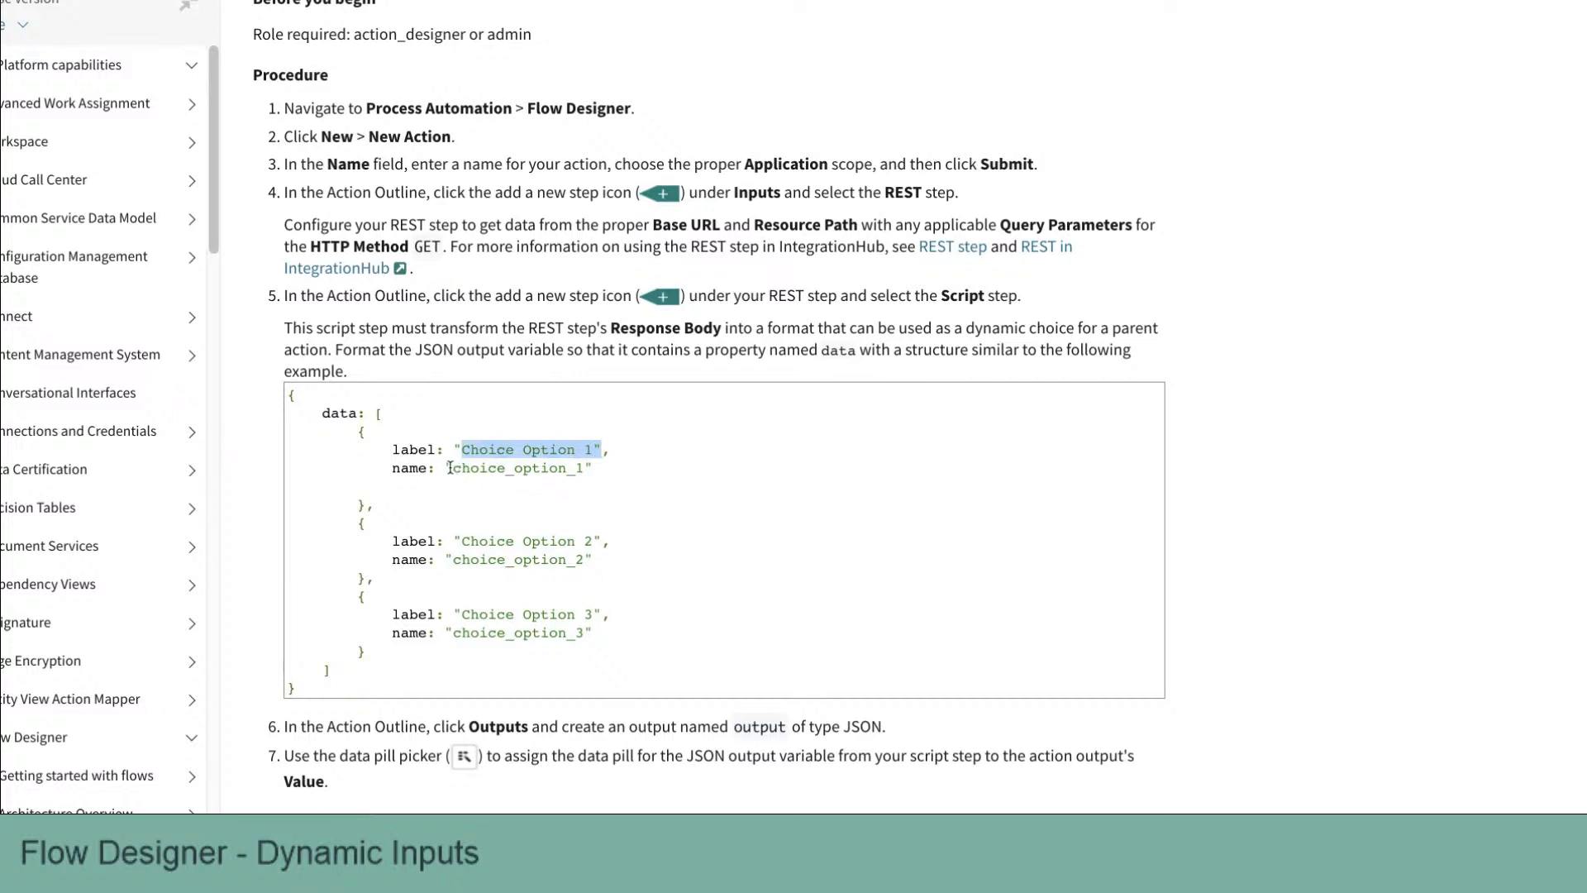
pyautogui.moveTo(453, 468); pyautogui.dragTo(600, 471)
pyautogui.click(602, 468)
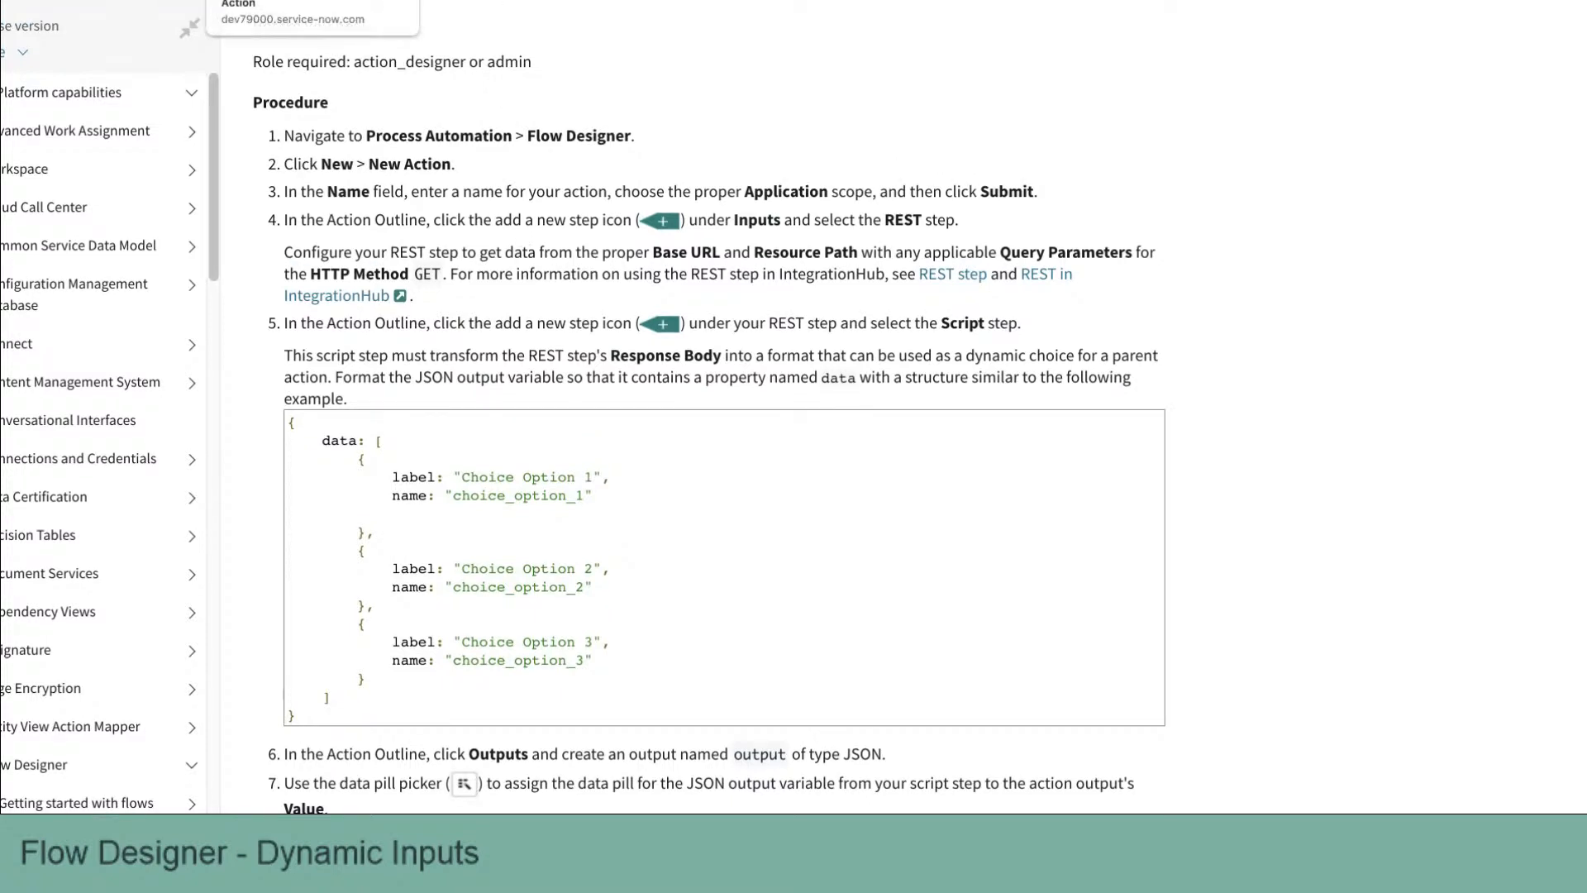
pyautogui.click(281, 2)
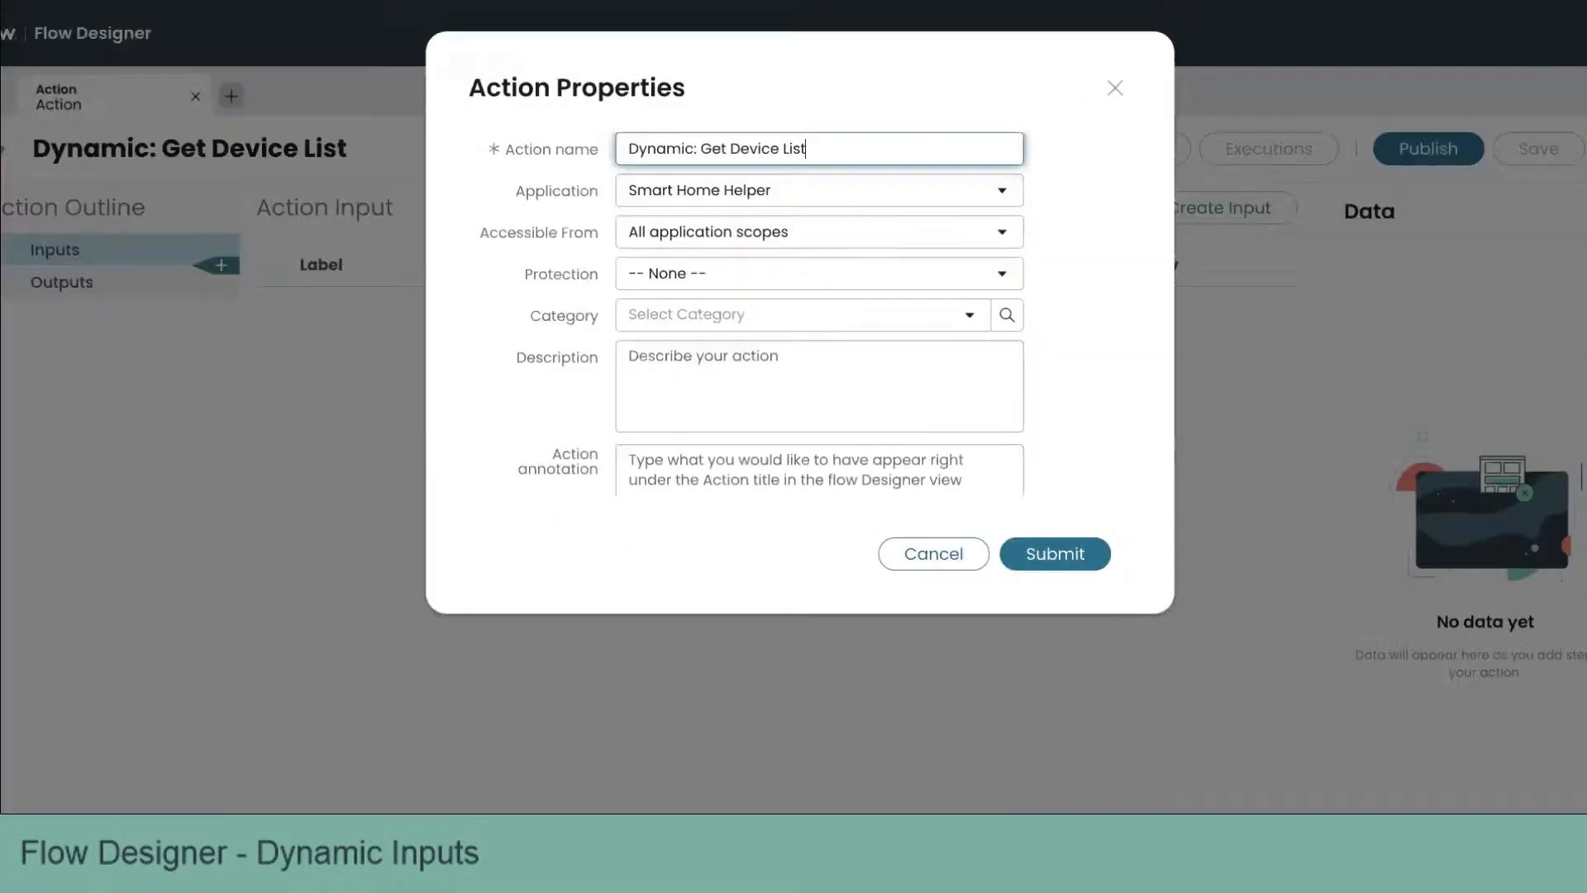
# Step: Confirm the action properties and add a REST step to the action
pyautogui.click(1050, 545)
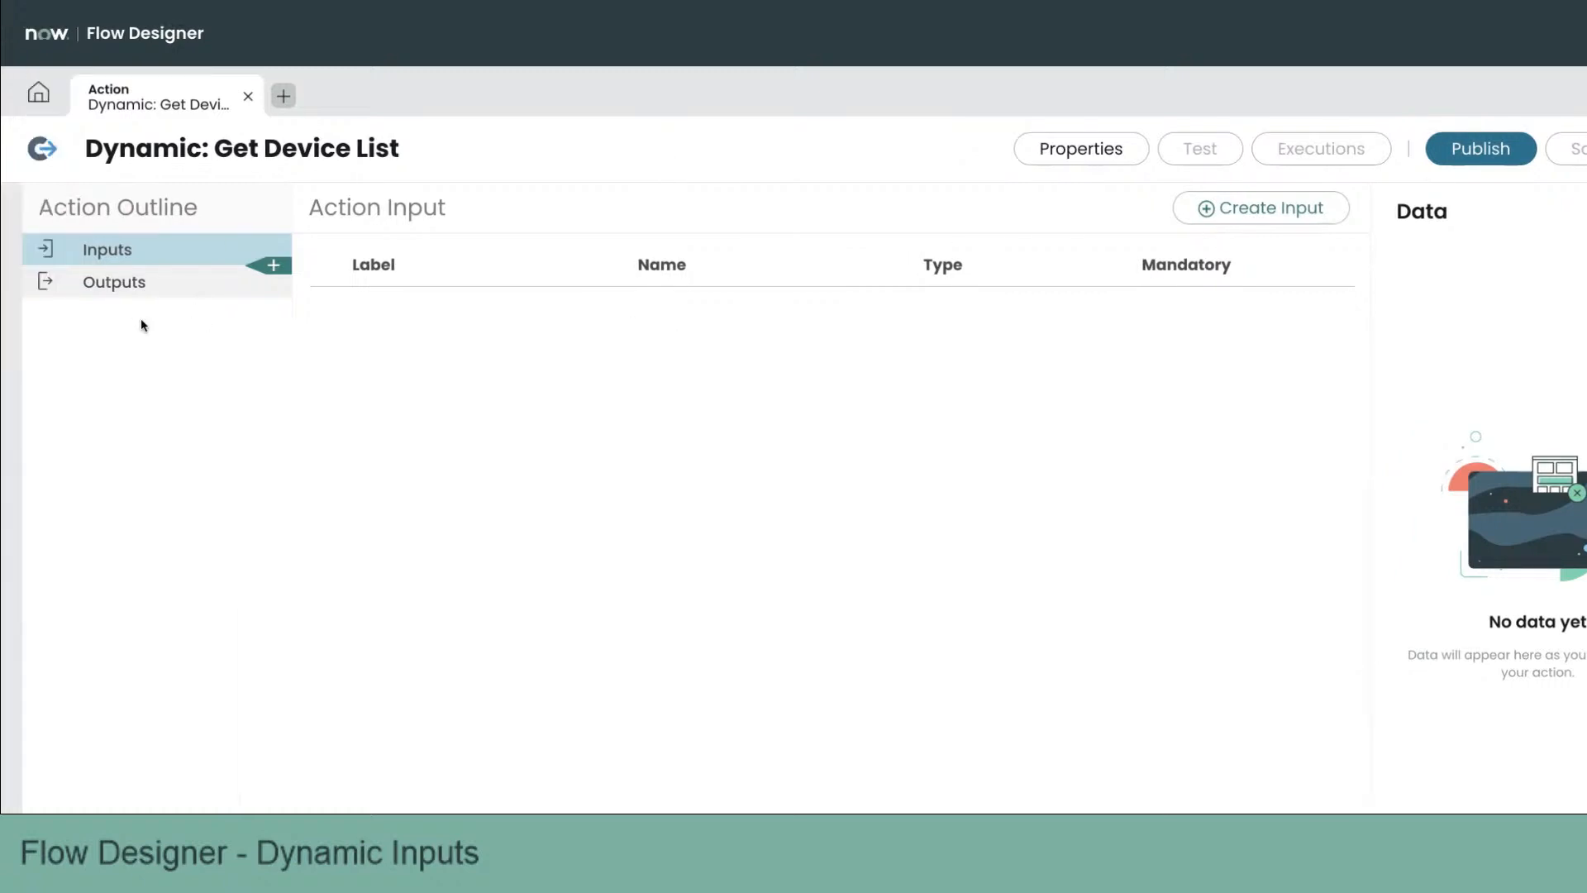
pyautogui.click(276, 265)
pyautogui.click(276, 266)
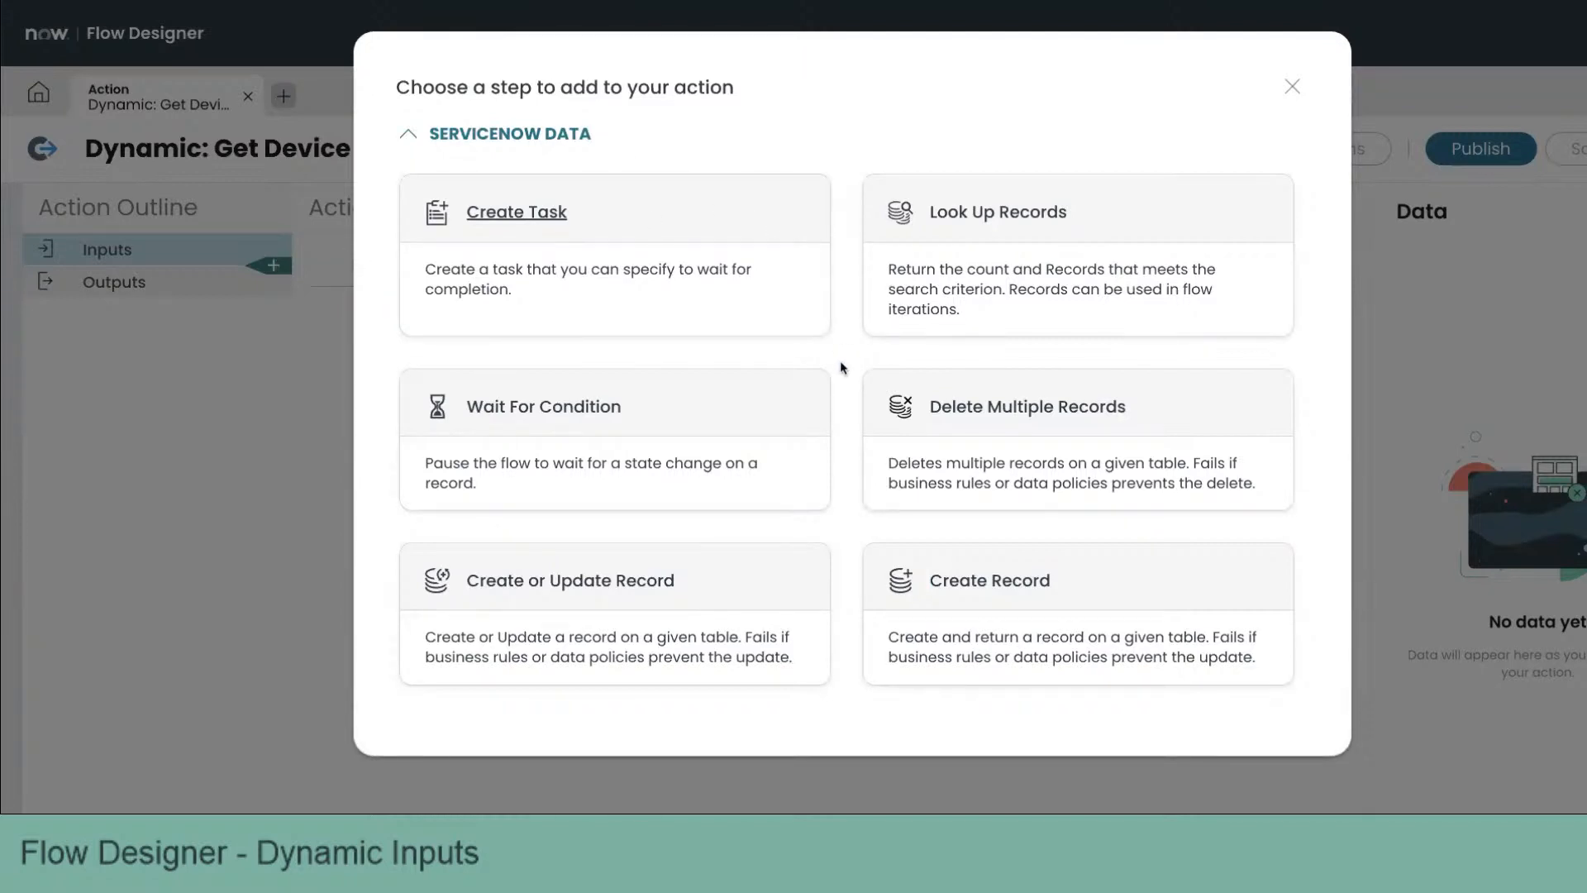
pyautogui.scroll(-5, 841, 365)
pyautogui.scroll(-12, 841, 365)
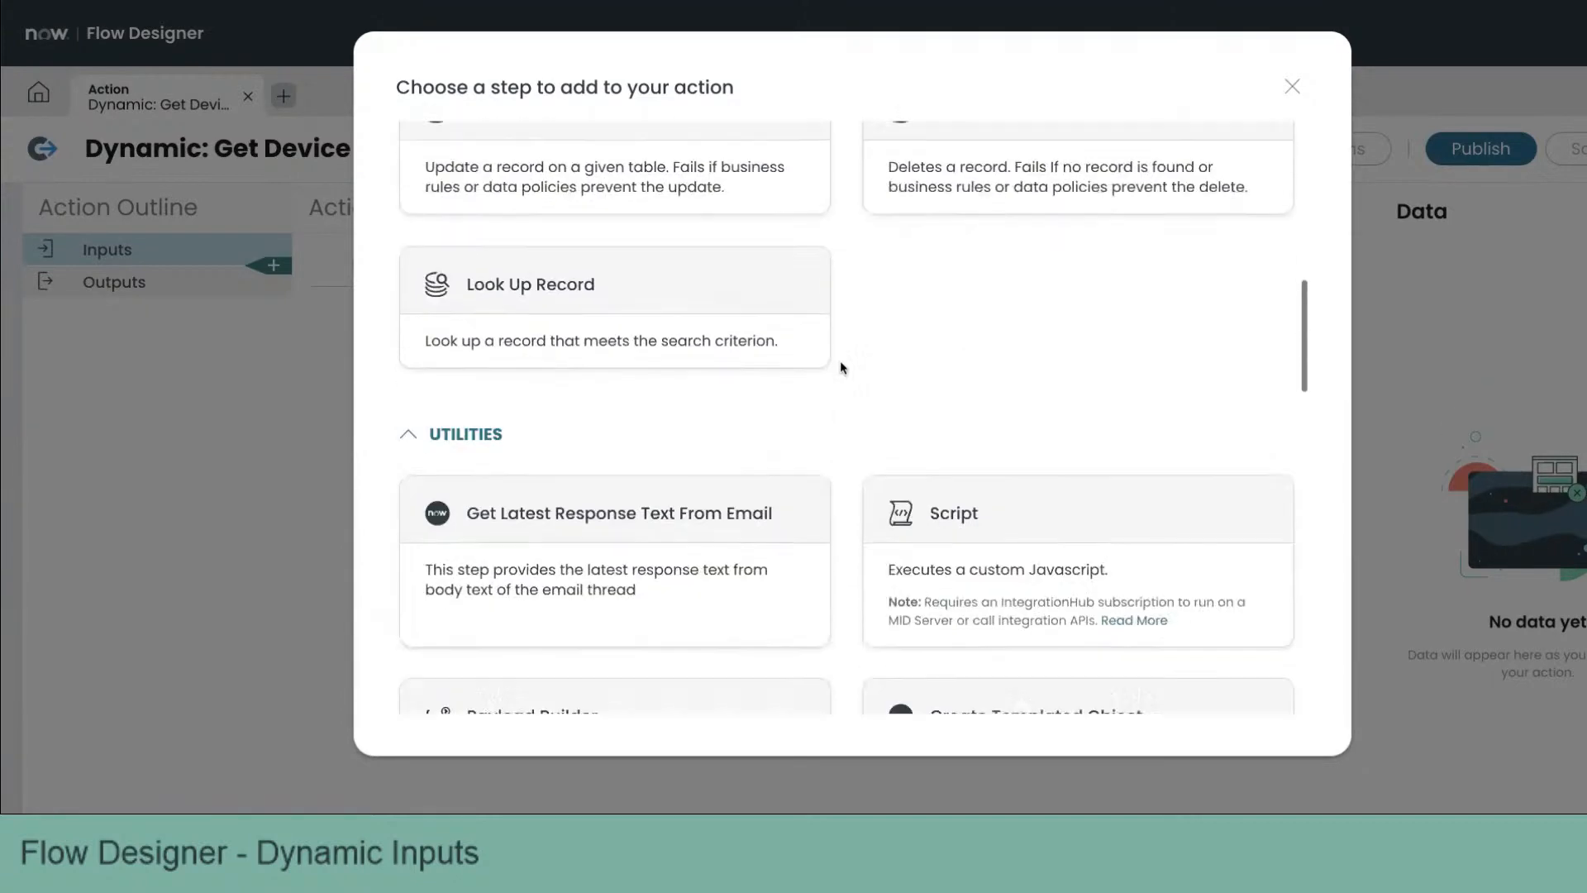
pyautogui.scroll(-4, 840, 367)
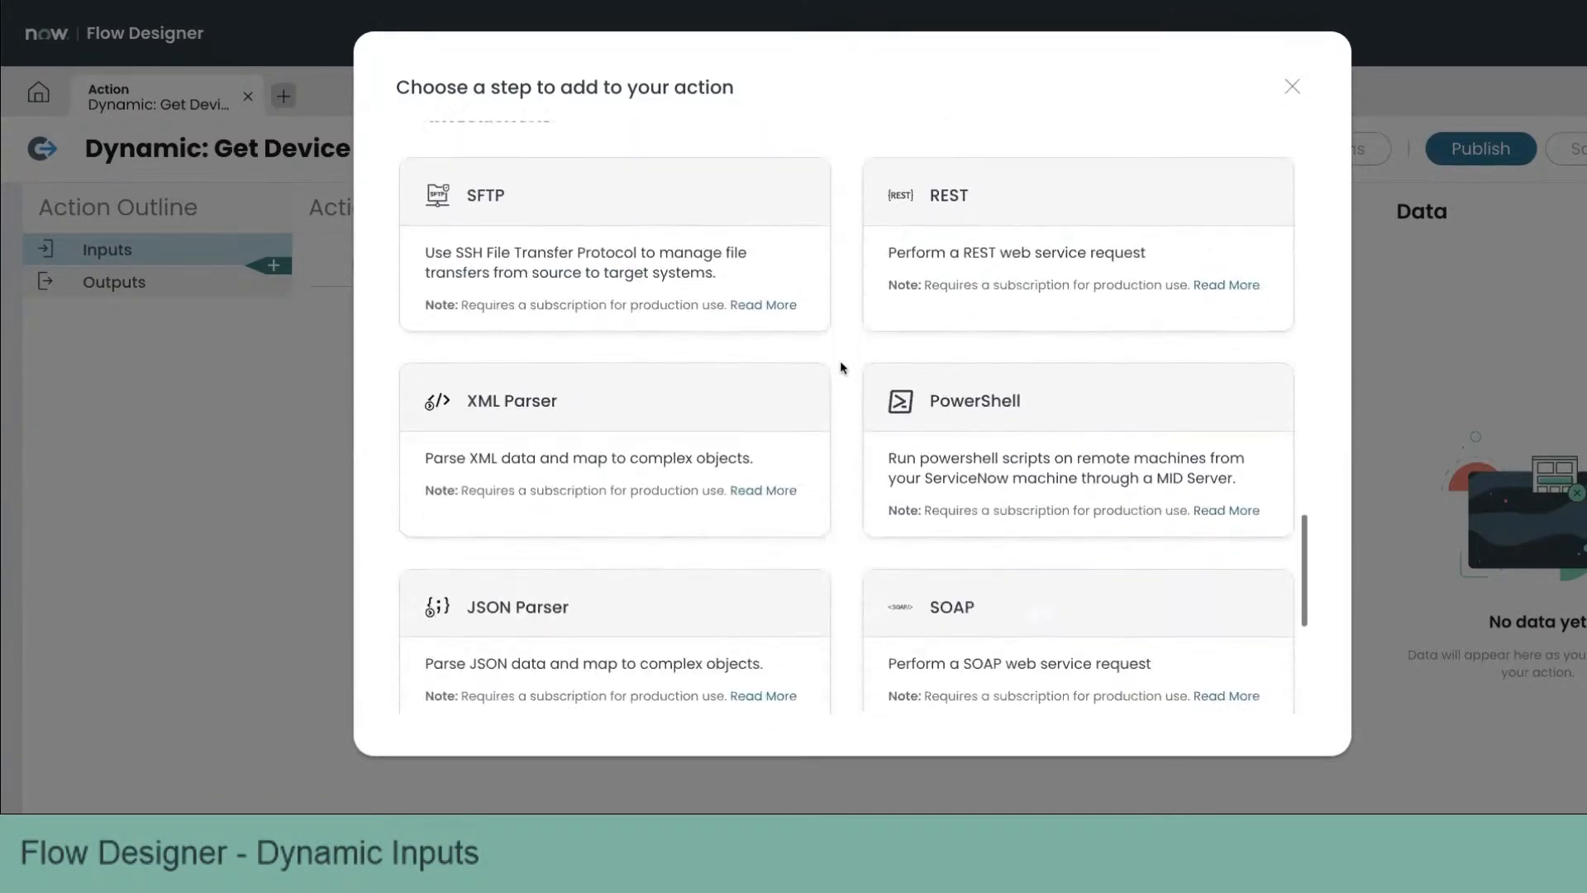
pyautogui.scroll(1, 840, 367)
pyautogui.click(949, 274)
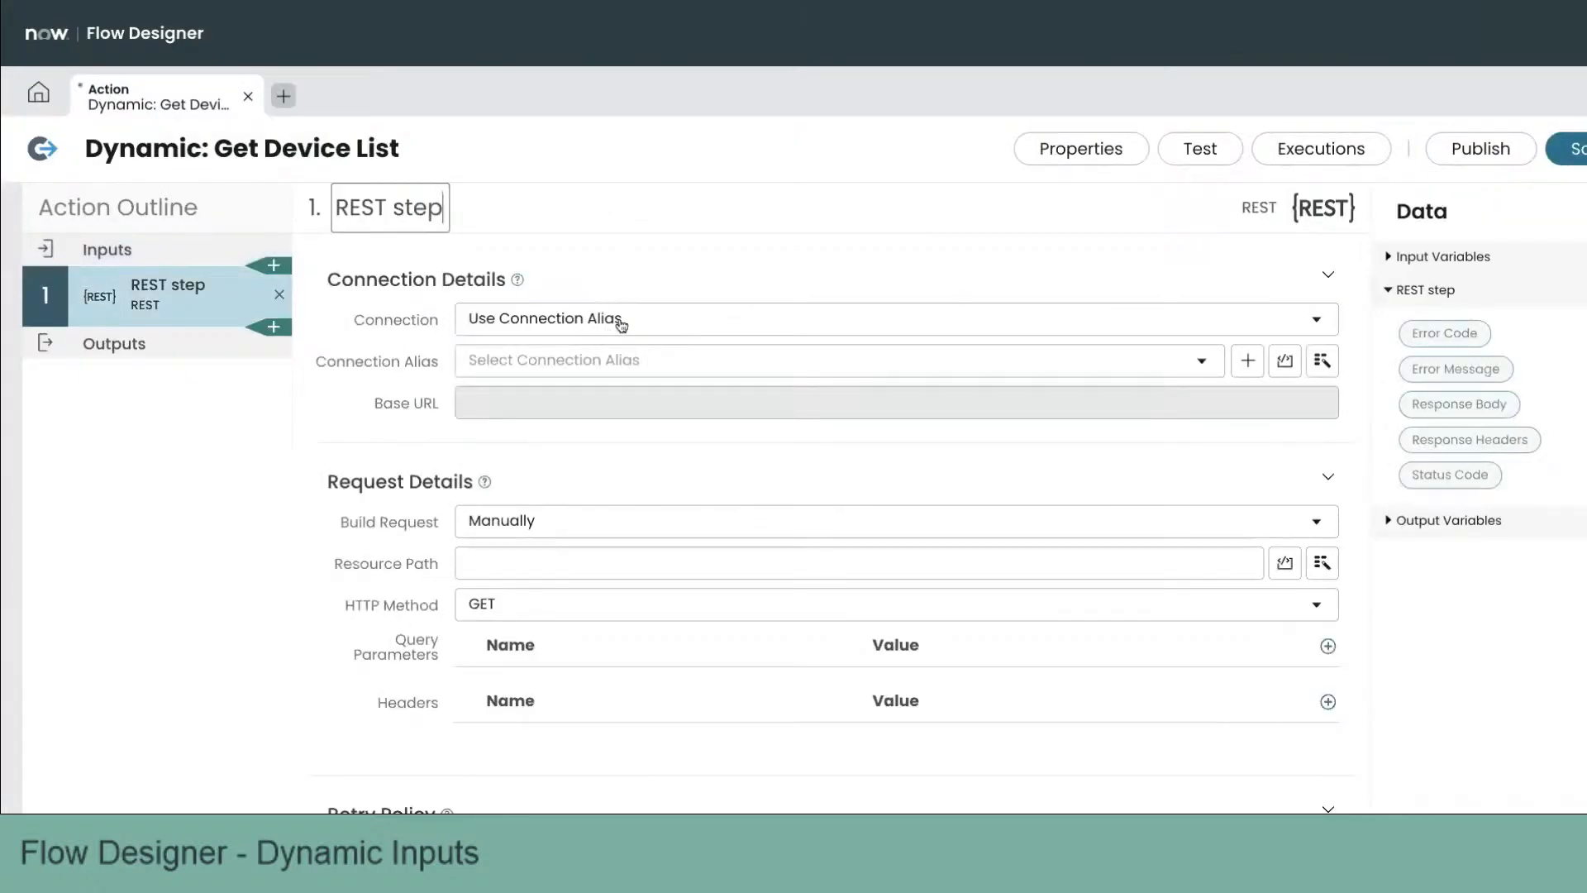
# Step: Set the REST step's connection alias to x_66238_shh.DemoCT1_Kasa_REST
pyautogui.click(615, 364)
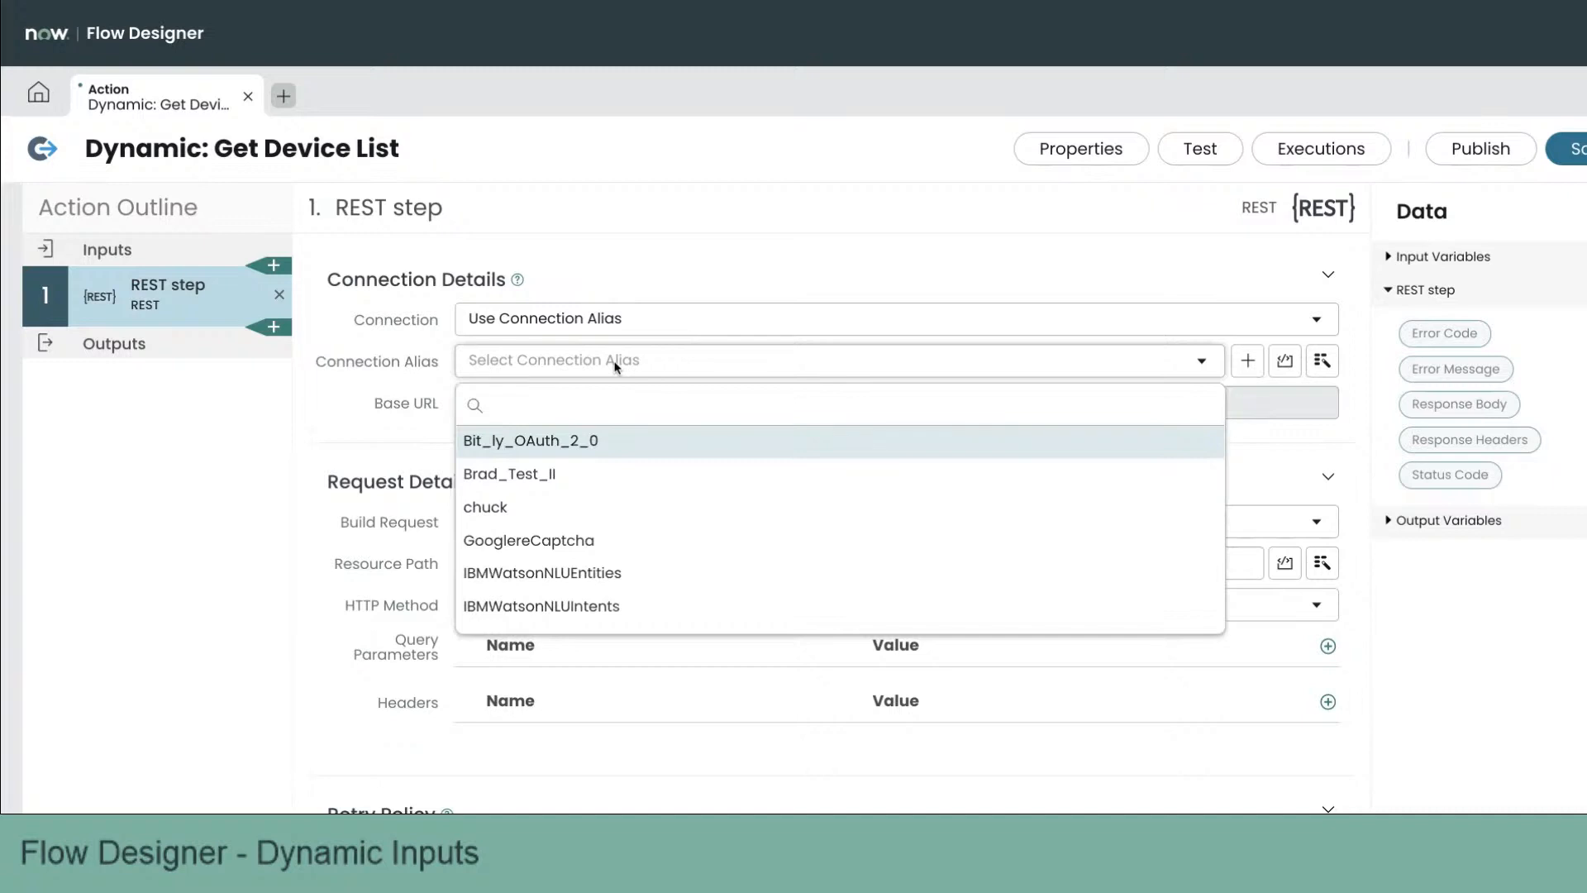
pyautogui.write('x)')
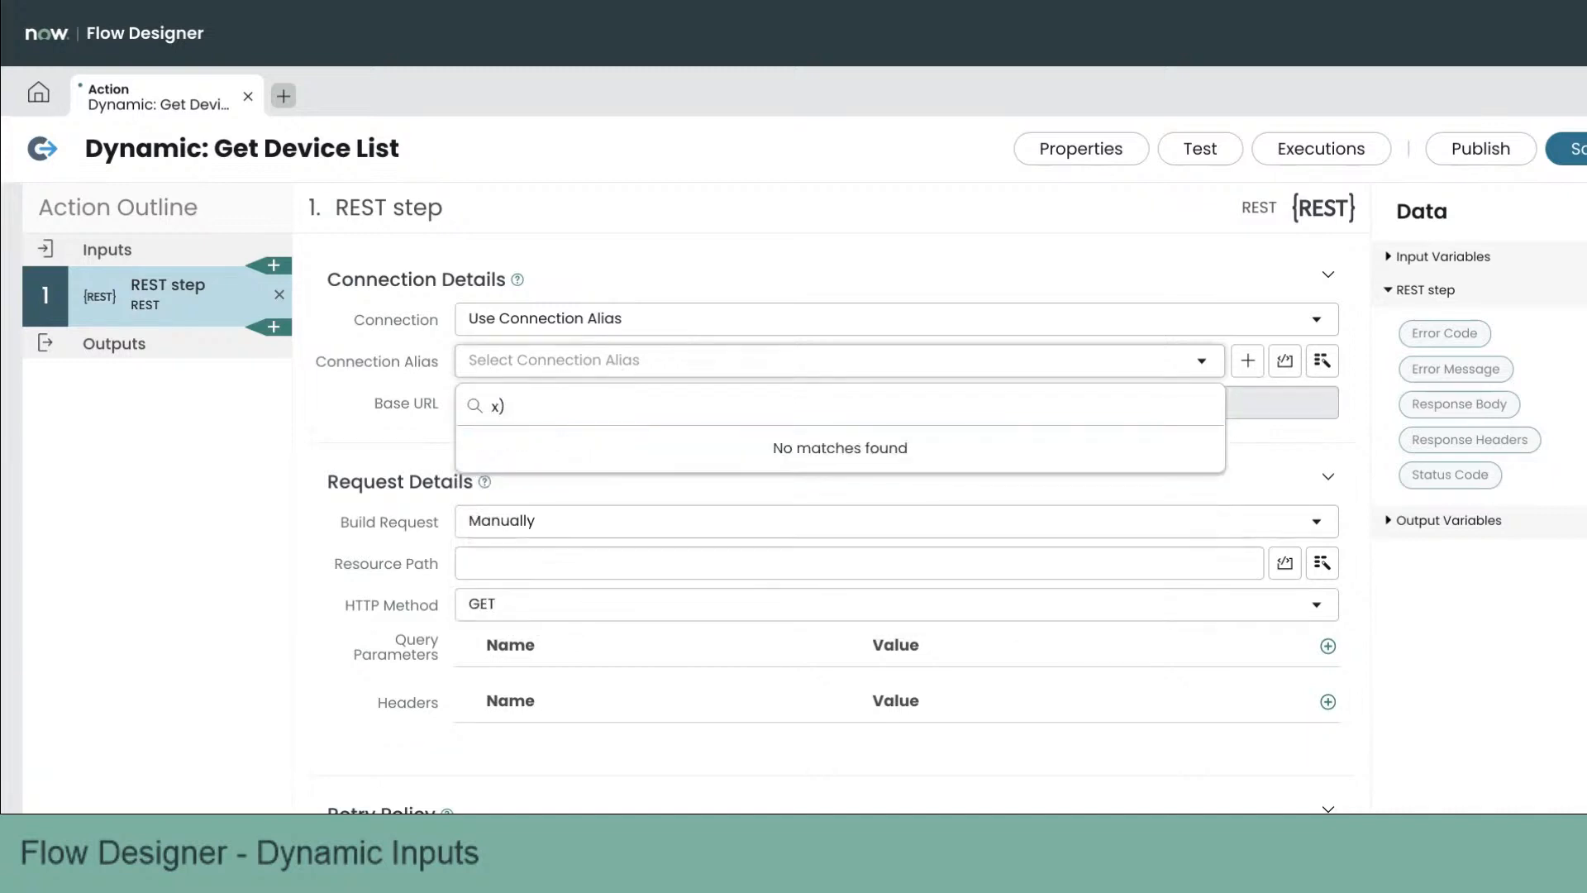
pyautogui.press('BackSpace')
pyautogui.write('_')
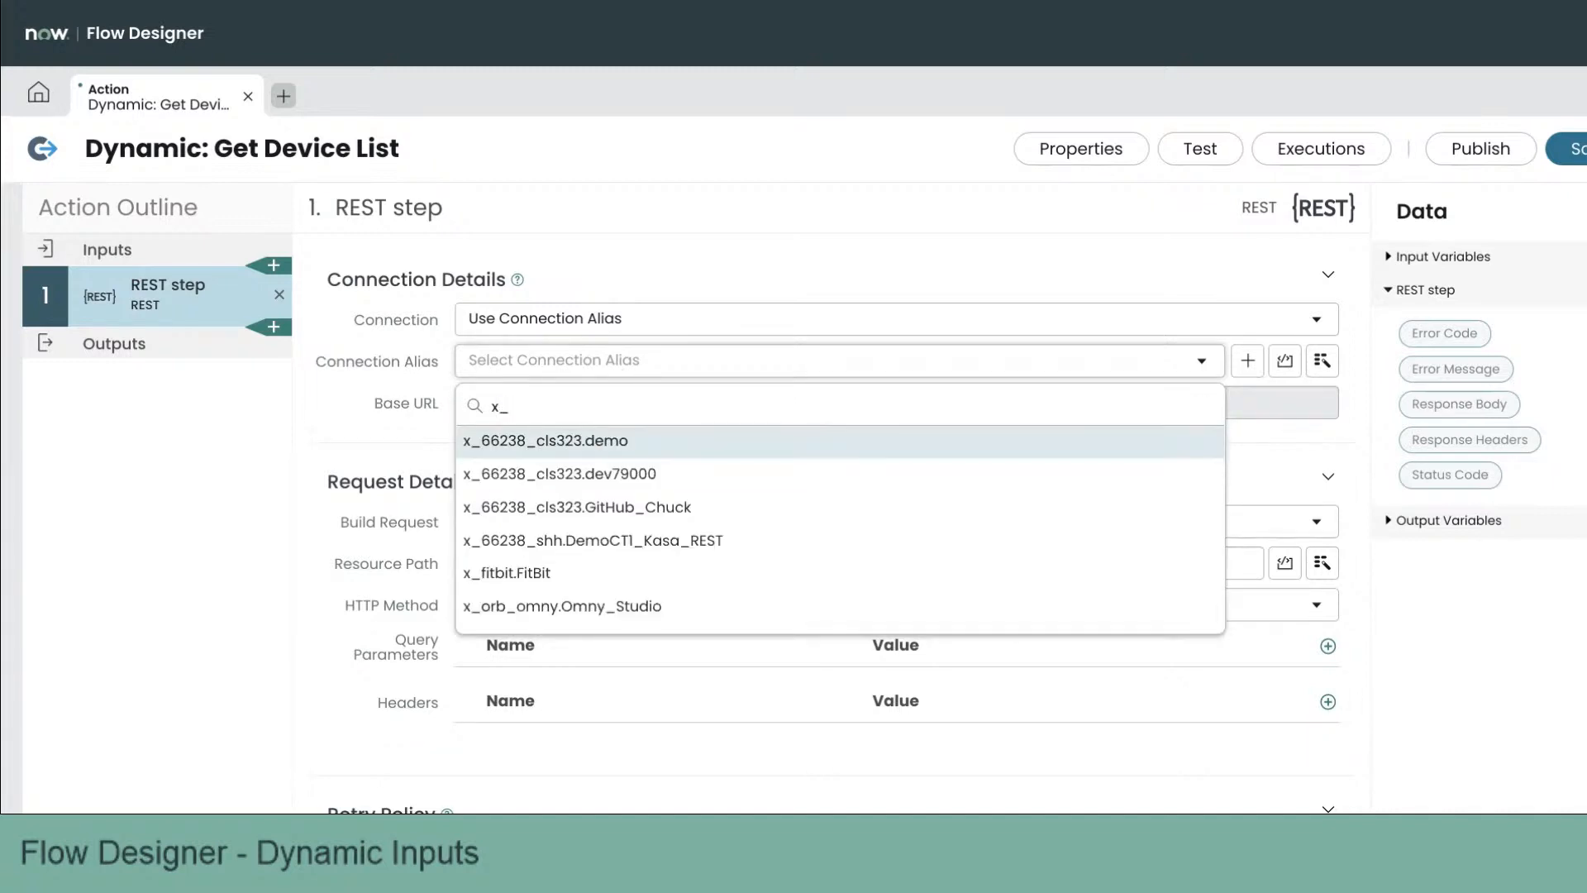
pyautogui.click(658, 546)
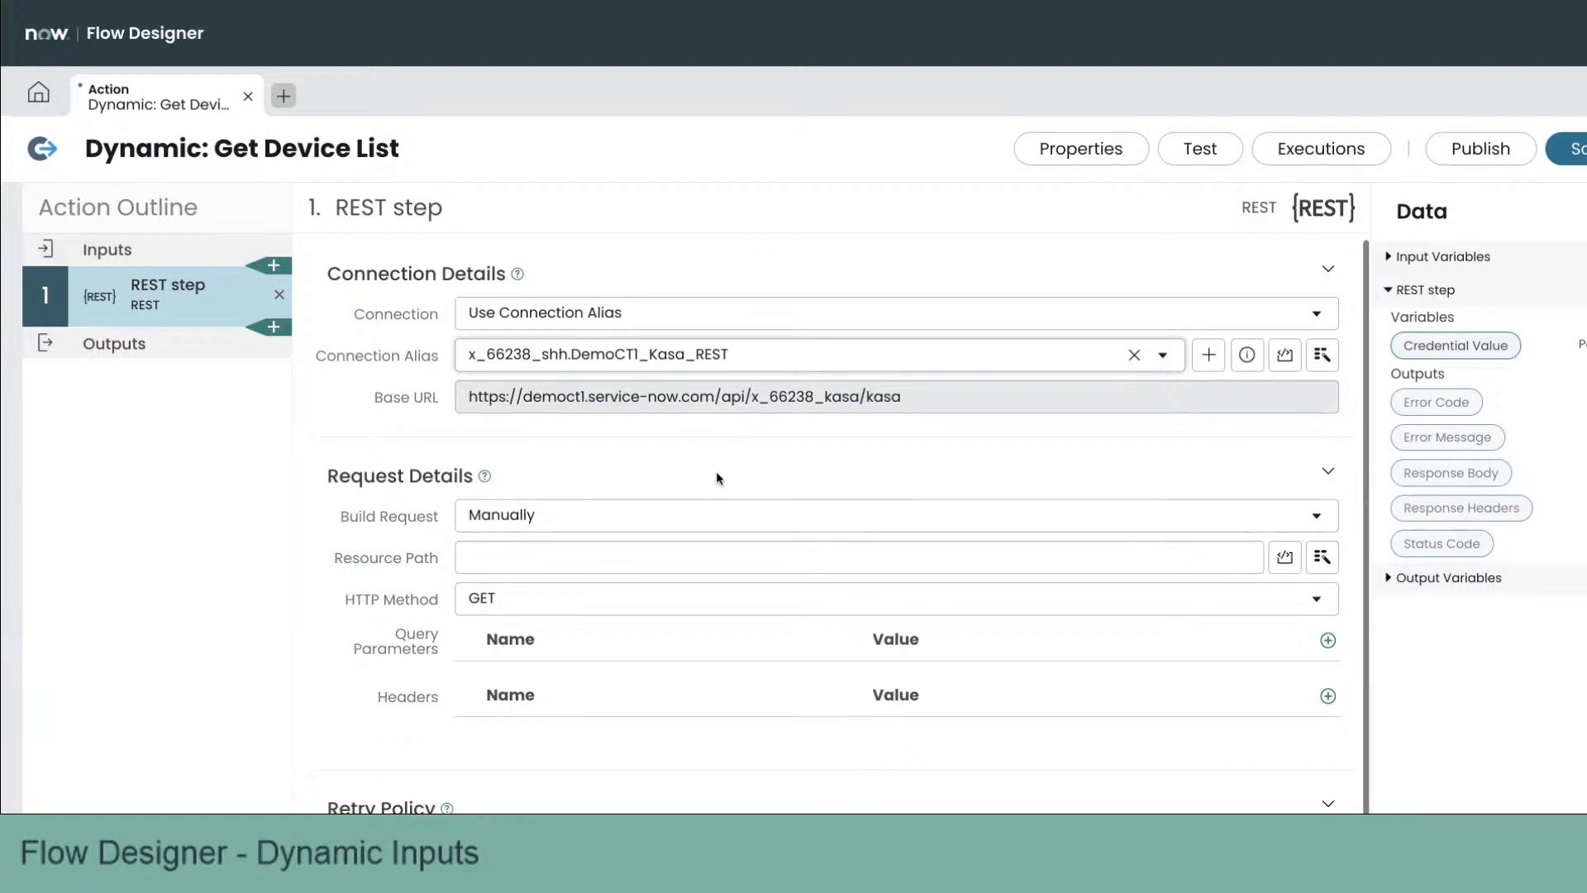
# Step: Set the REST step's resource path to /device_list with HTTP method GET, as in the REST API Explorer request
pyautogui.scroll(-1, 718, 476)
pyautogui.click(535, 512)
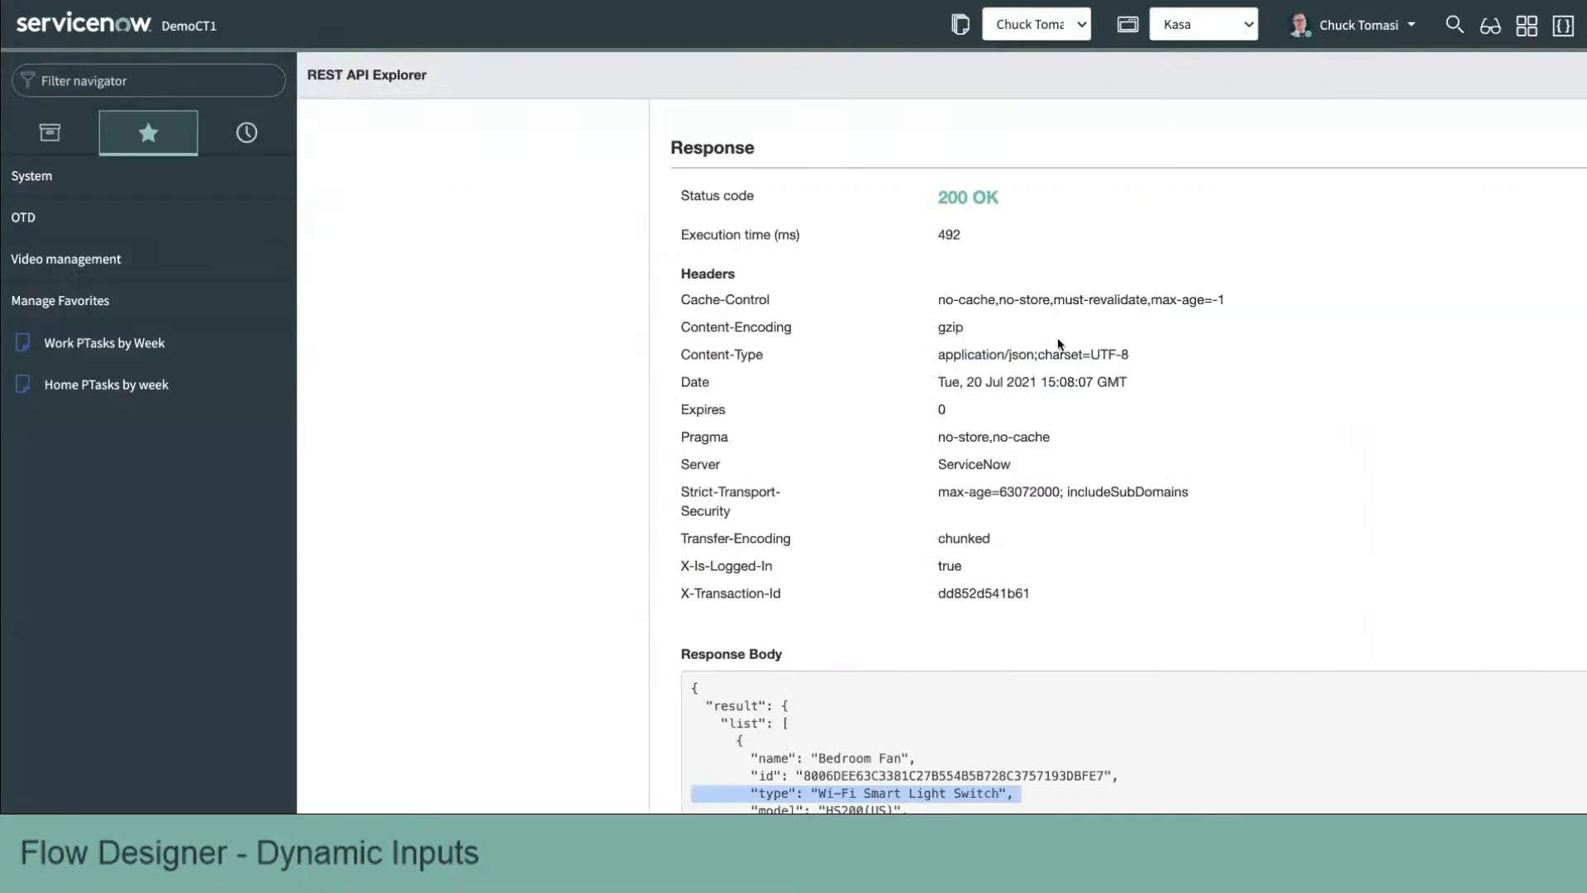
pyautogui.scroll(10, 1051, 436)
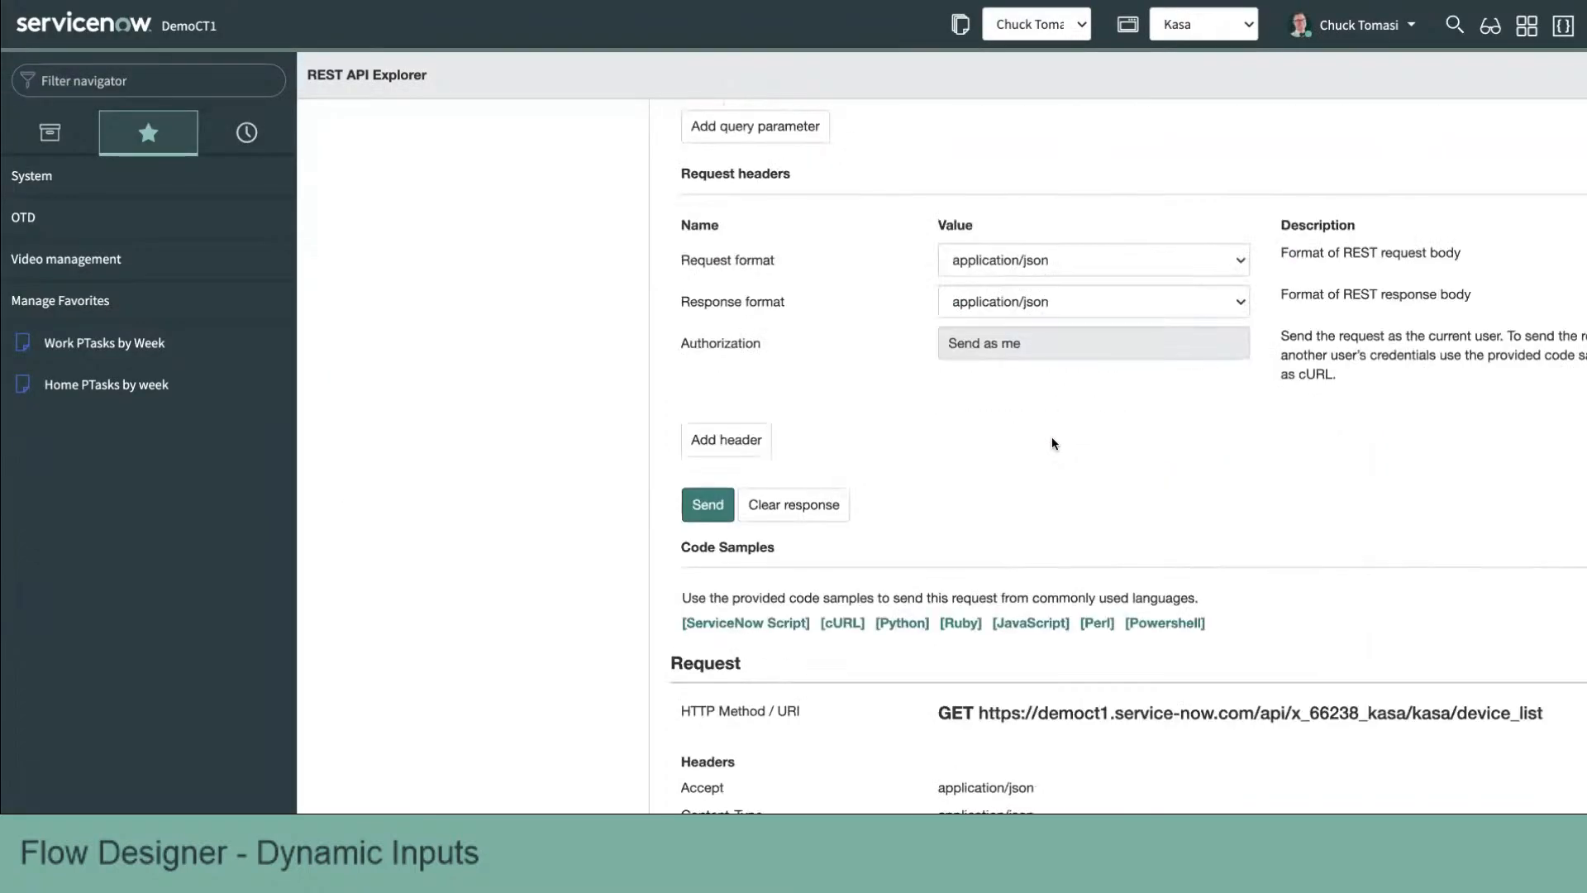
pyautogui.scroll(-3, 1052, 436)
pyautogui.moveTo(1358, 460); pyautogui.dragTo(1367, 459)
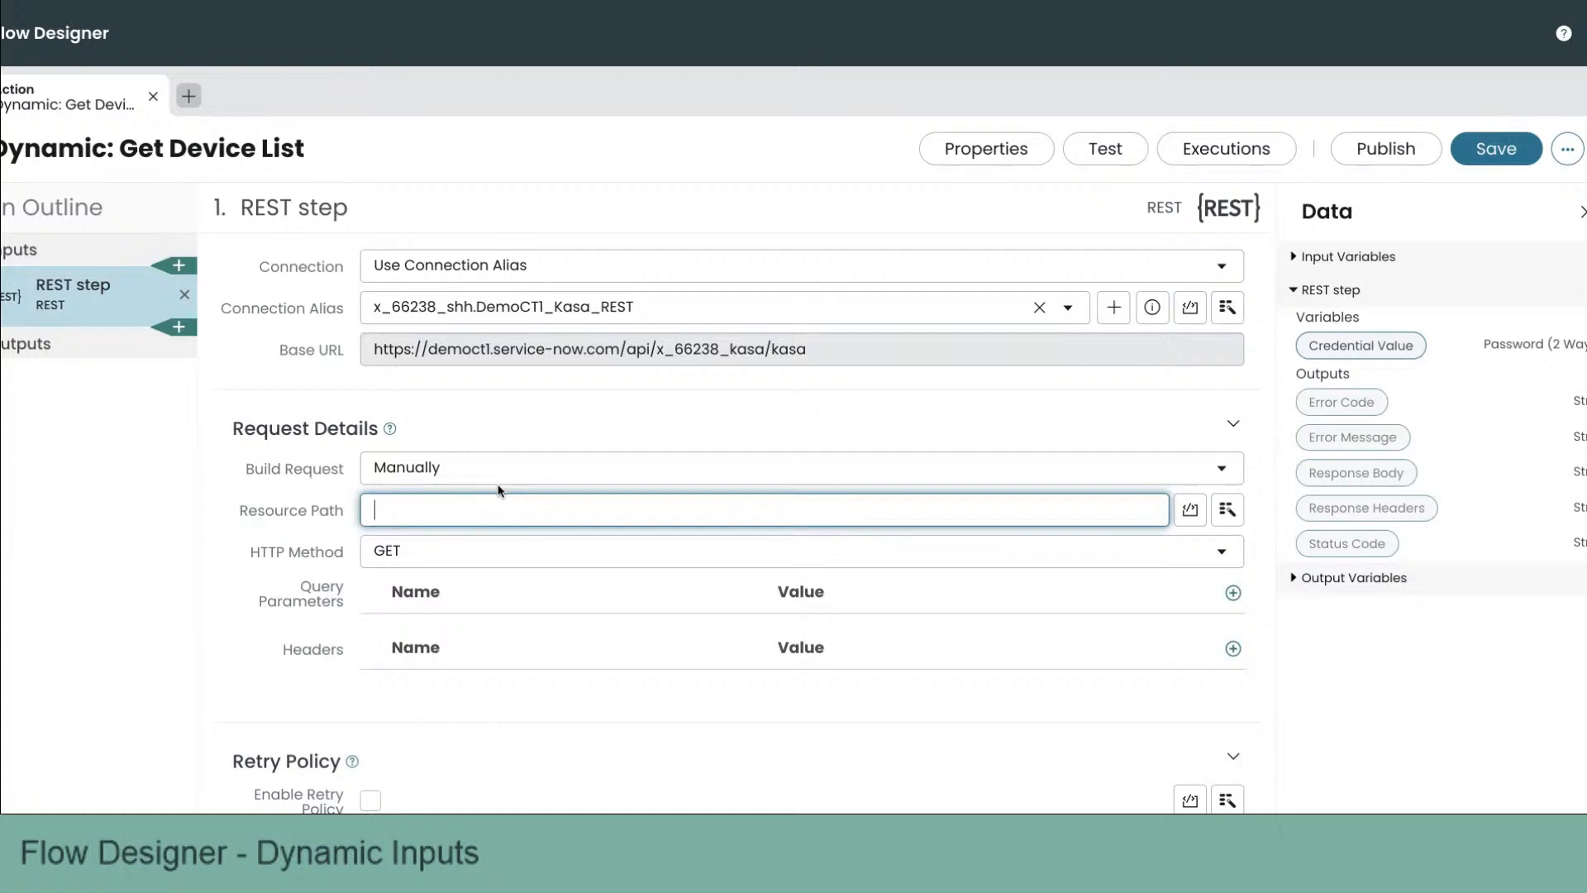
pyautogui.write('/device_list')
pyautogui.click(411, 550)
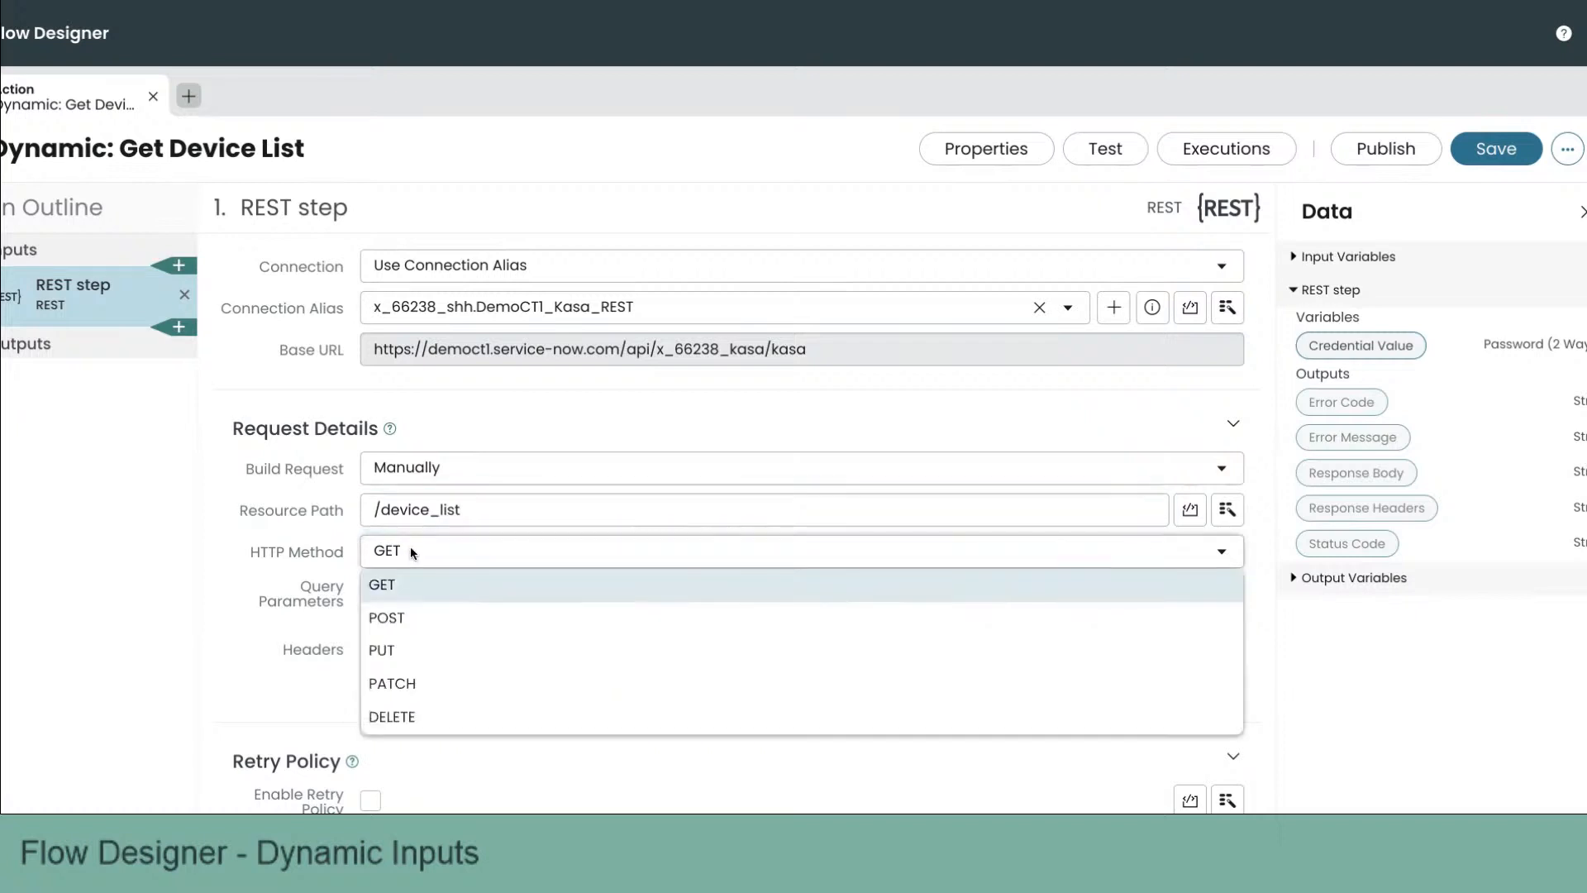
pyautogui.click(328, 555)
pyautogui.scroll(-1, 324, 554)
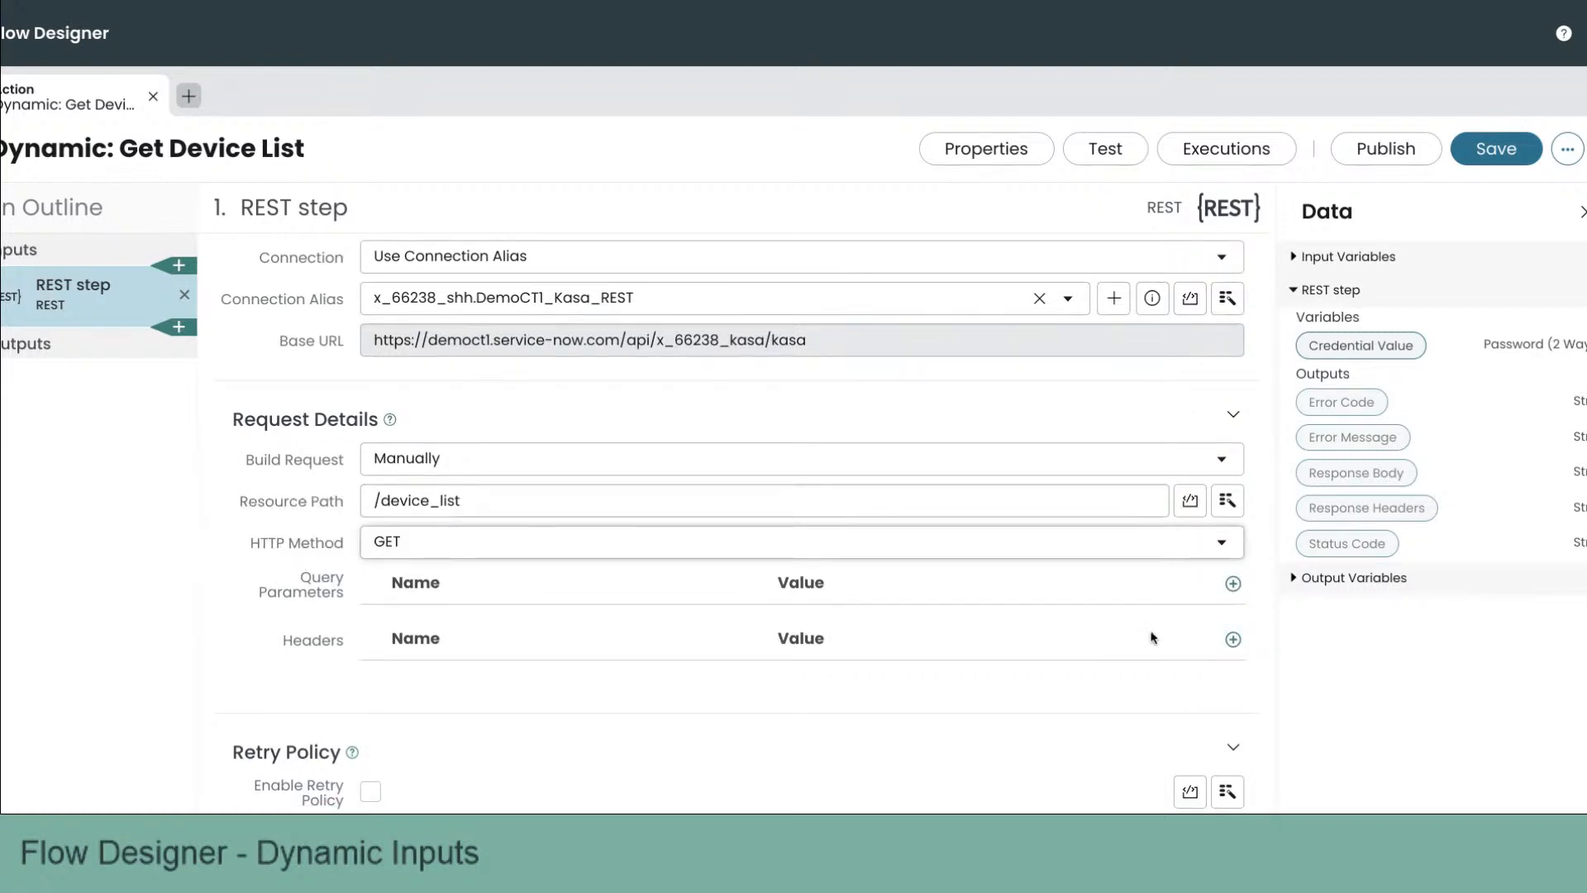
# Step: Add a request header named Content-type with value application/json
pyautogui.click(1233, 641)
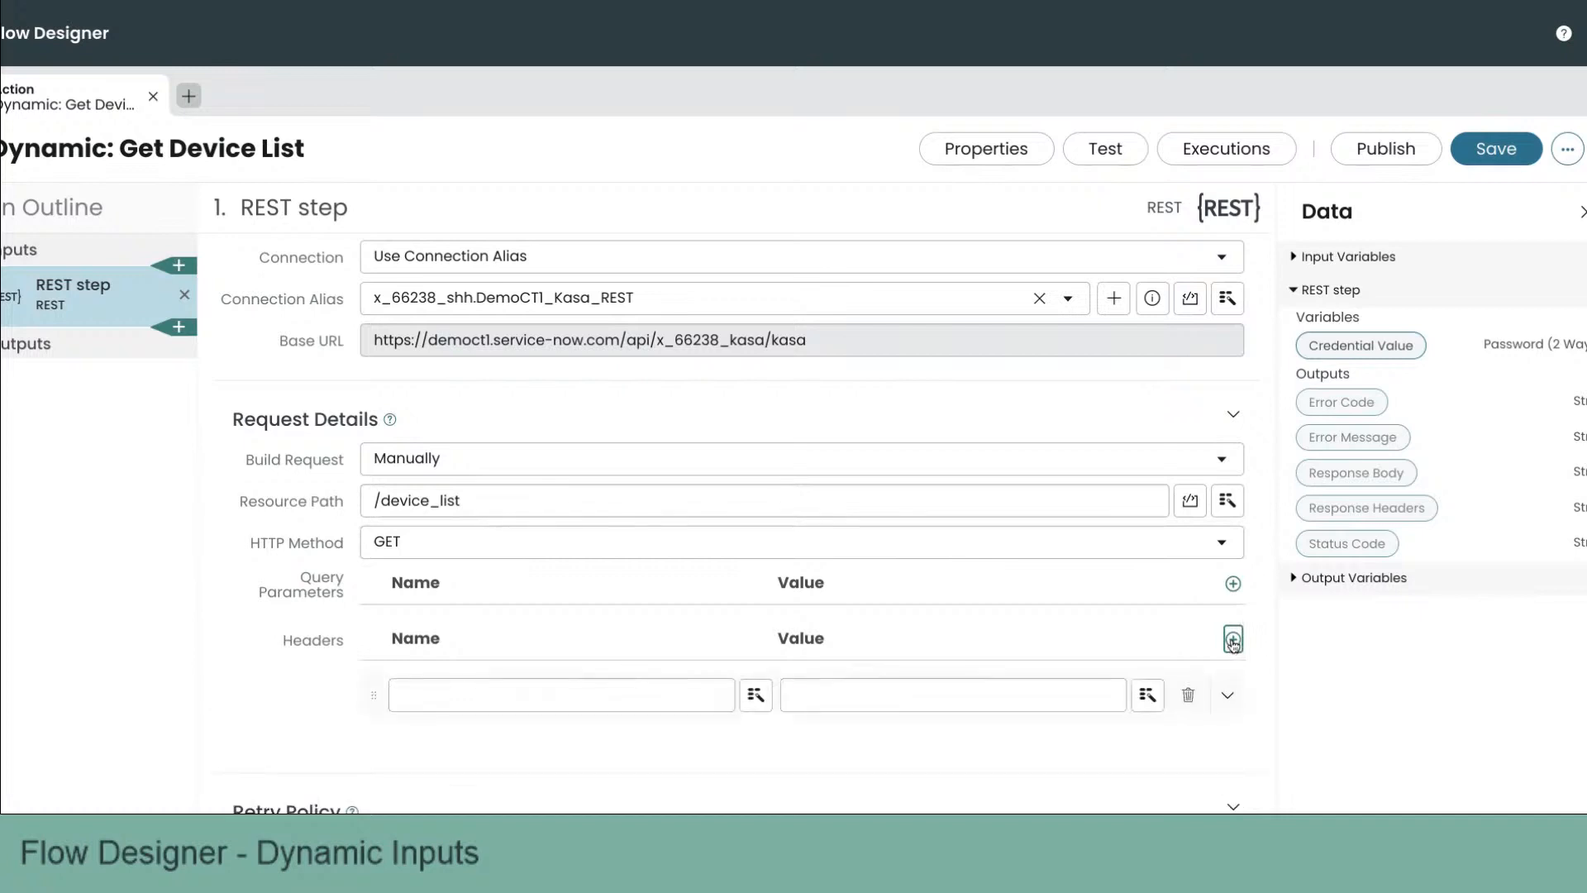
pyautogui.click(649, 662)
pyautogui.write('Conte')
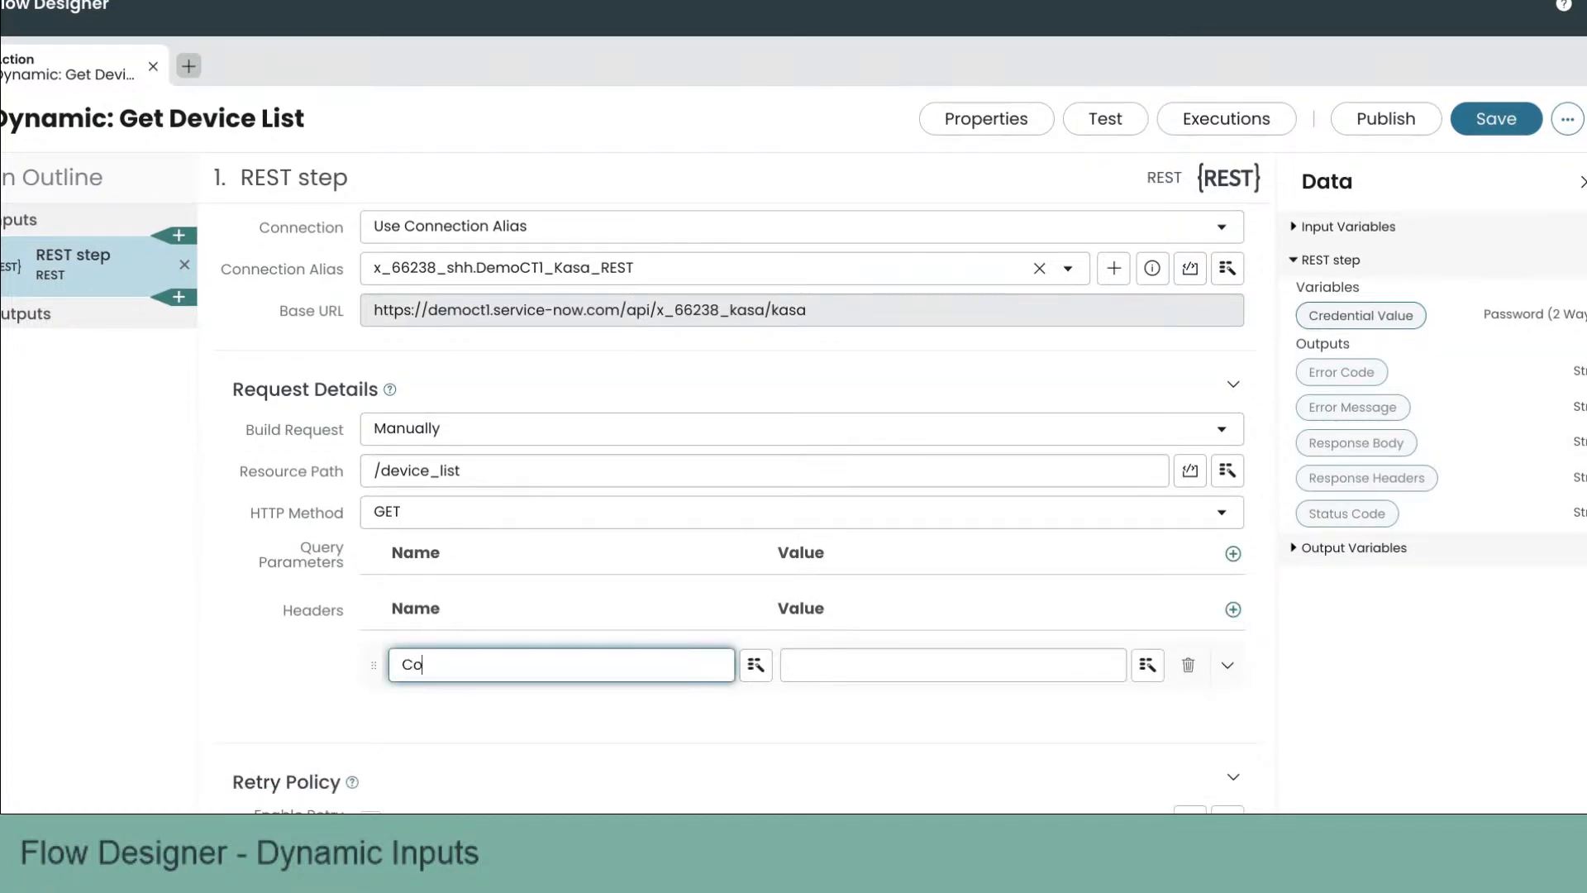
pyautogui.write('nt-type')
pyautogui.press('Tab')
pyautogui.click(846, 668)
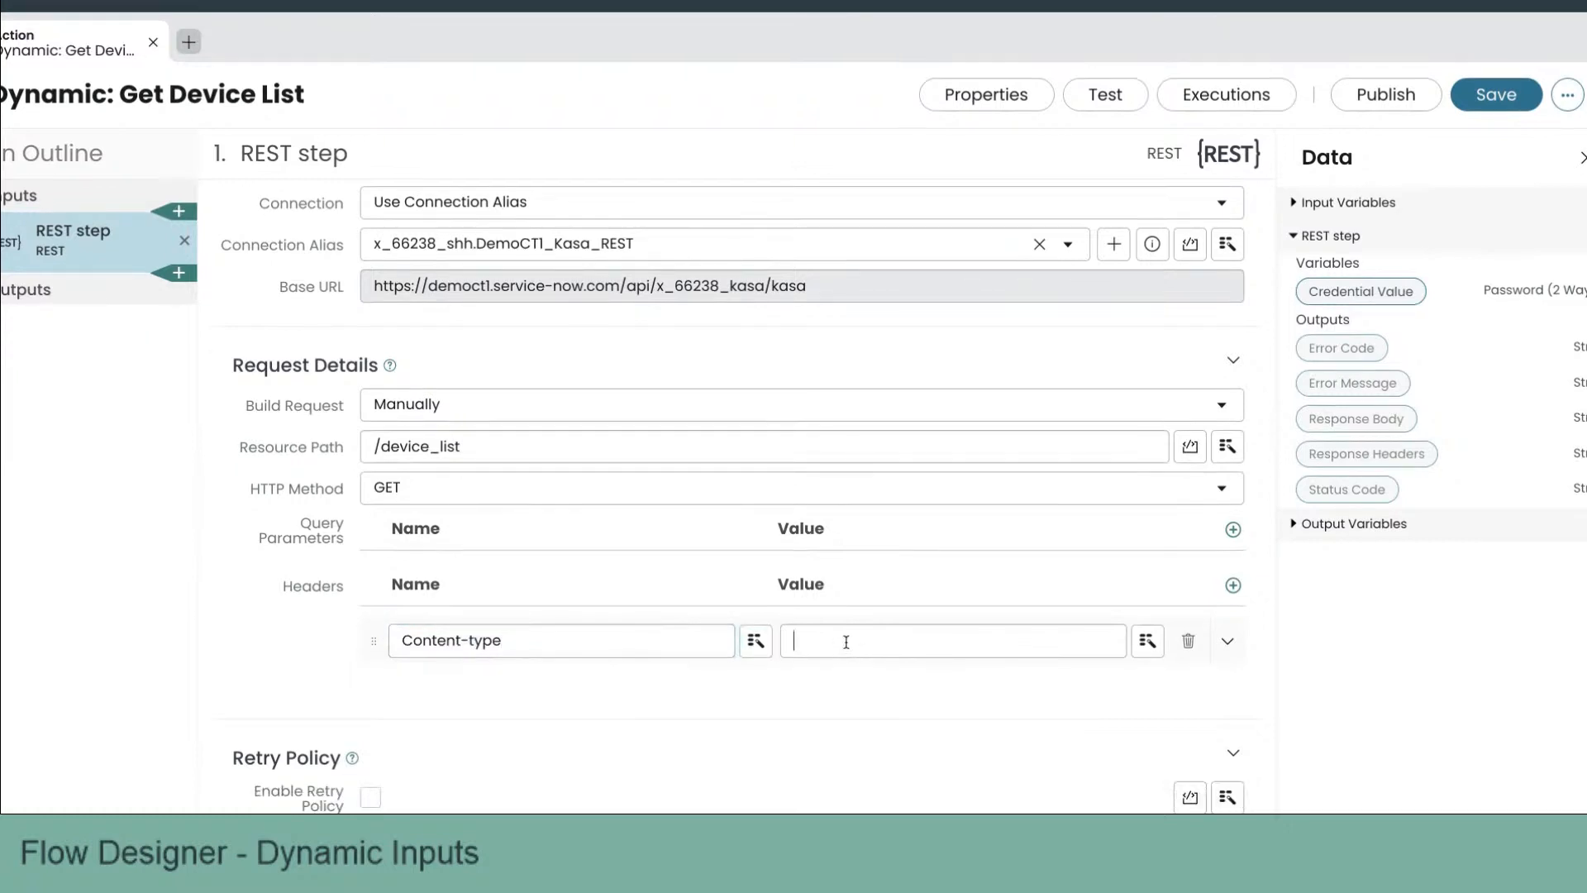
pyautogui.write('appl')
pyautogui.press('BackSpace')
pyautogui.press('BackSpace')
pyautogui.write('p')
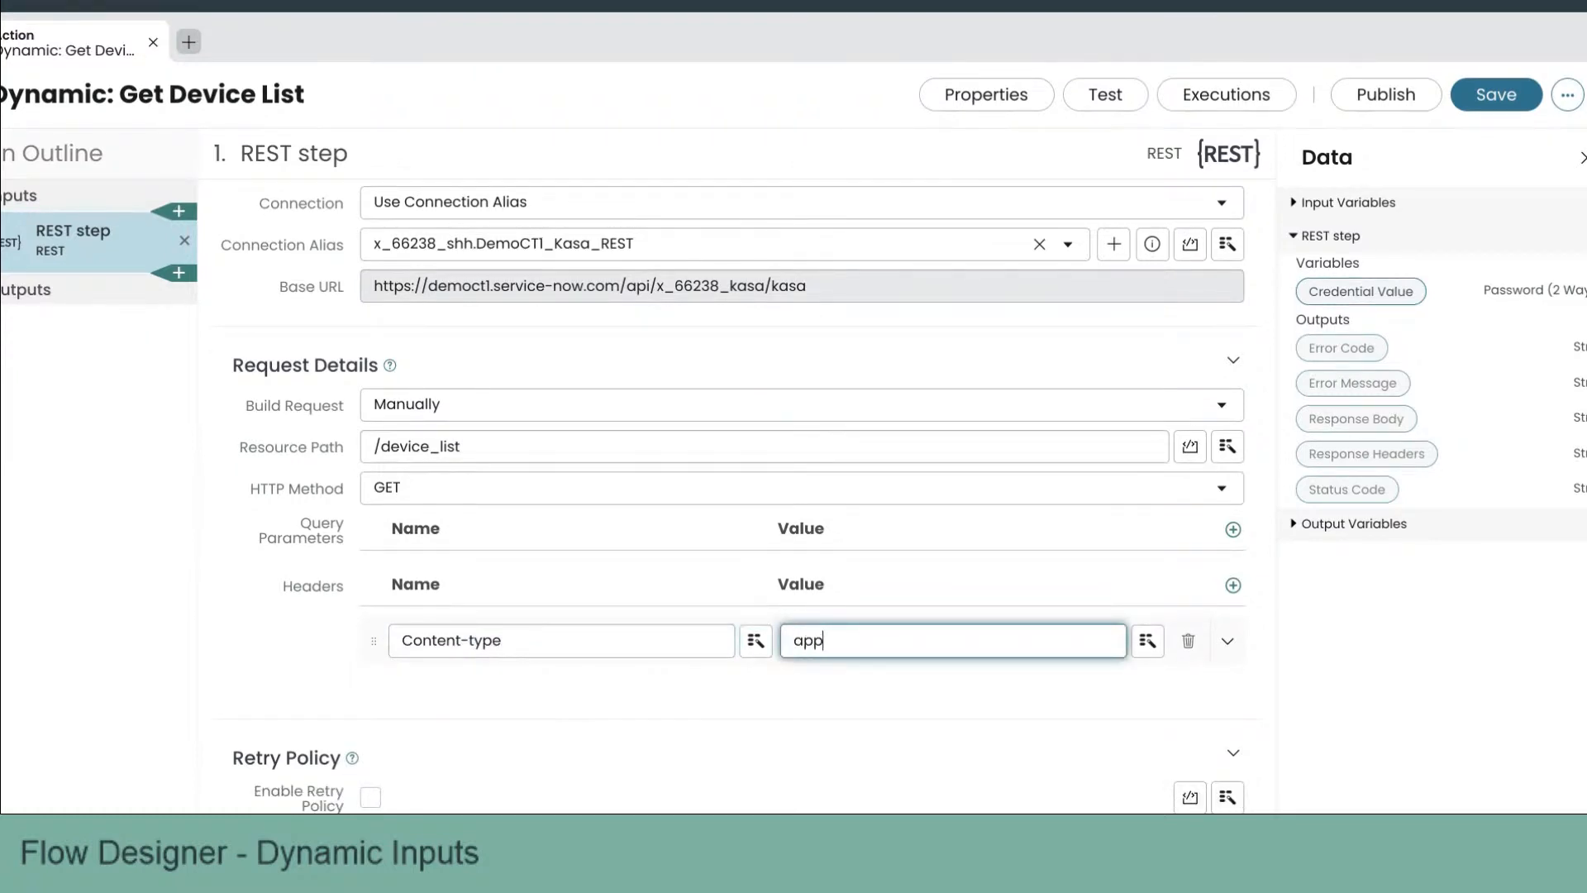
pyautogui.write('lication/json')
pyautogui.tripleClick(835, 641)
pyautogui.hotkey('ctrl', 'c')
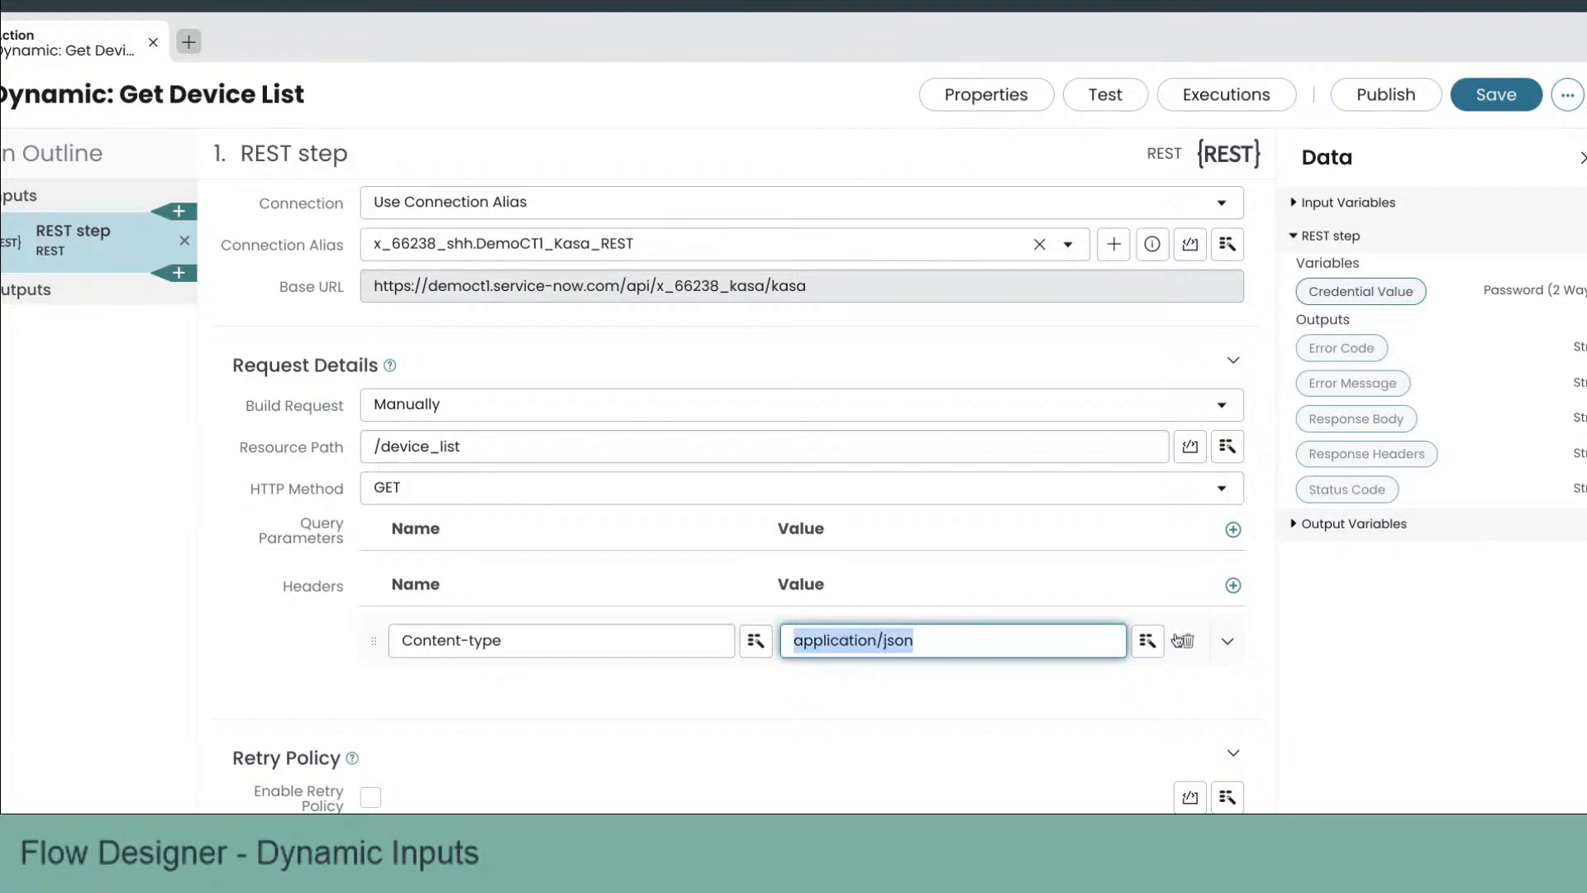
# Step: Add a second request header named Accept with value application/json
pyautogui.click(1233, 585)
pyautogui.click(598, 699)
pyautogui.write('Accept')
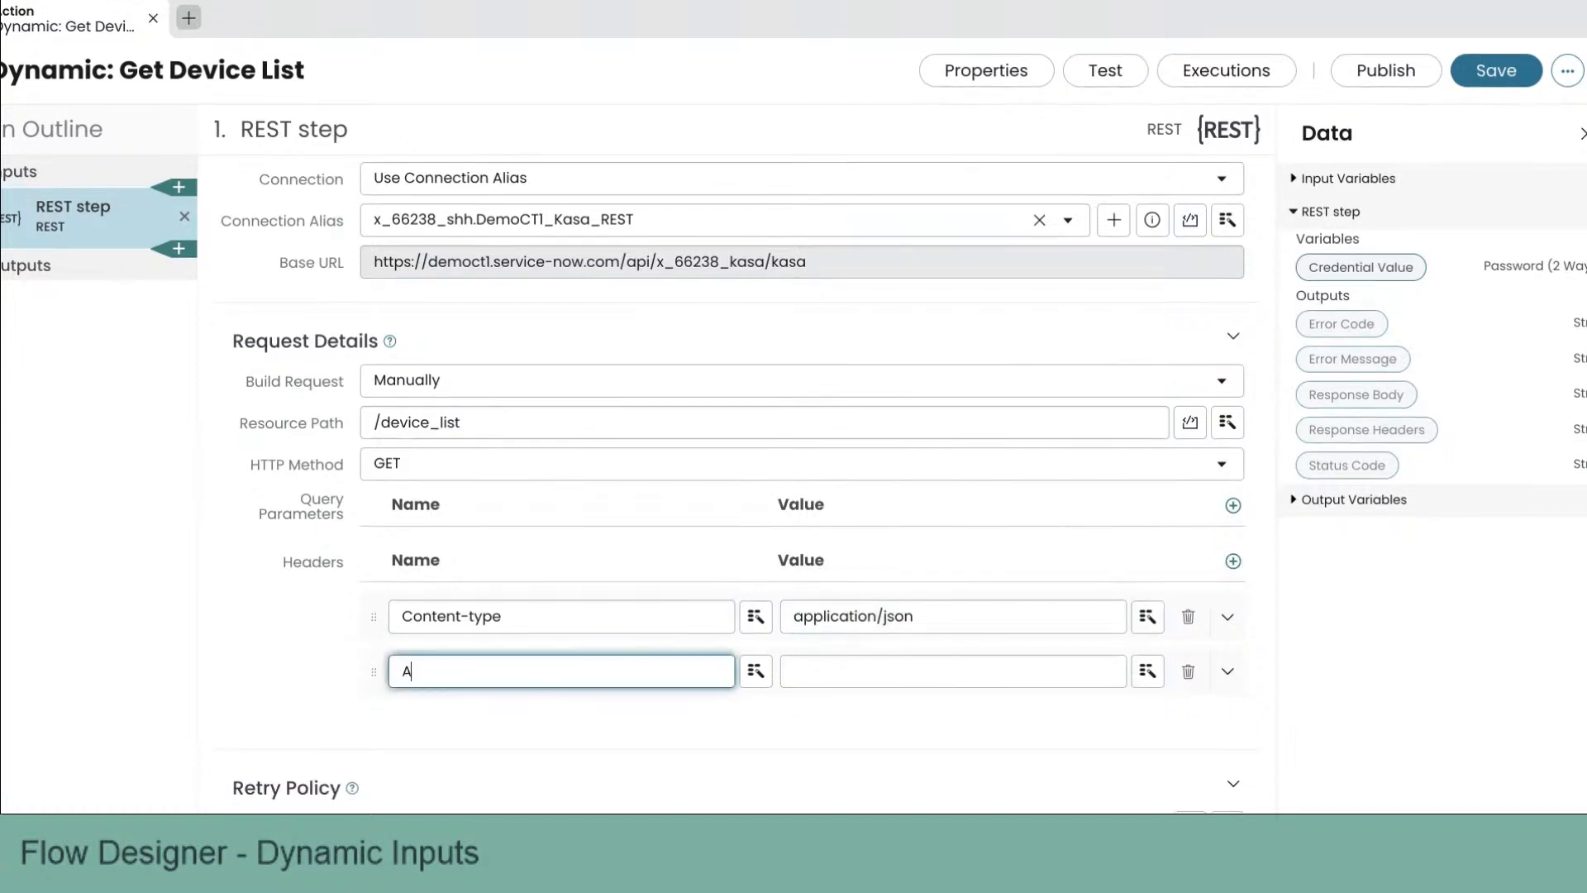
pyautogui.press('Tab')
pyautogui.press('Tab')
pyautogui.hotkey('ctrl', 'v')
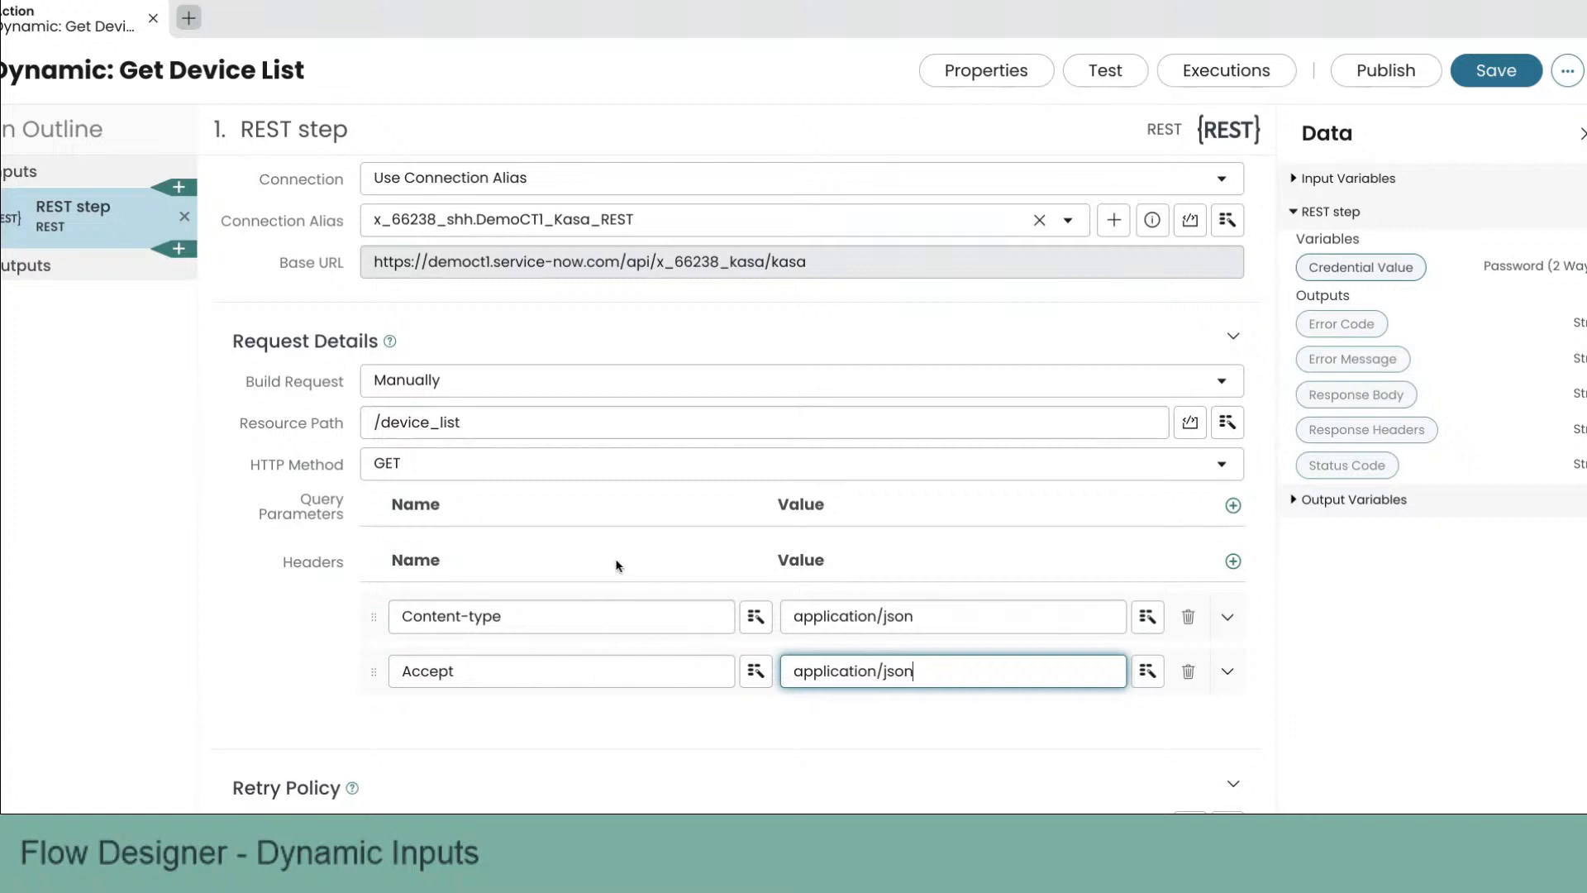
# Step: Save the action
pyautogui.scroll(-1, 618, 558)
pyautogui.click(315, 592)
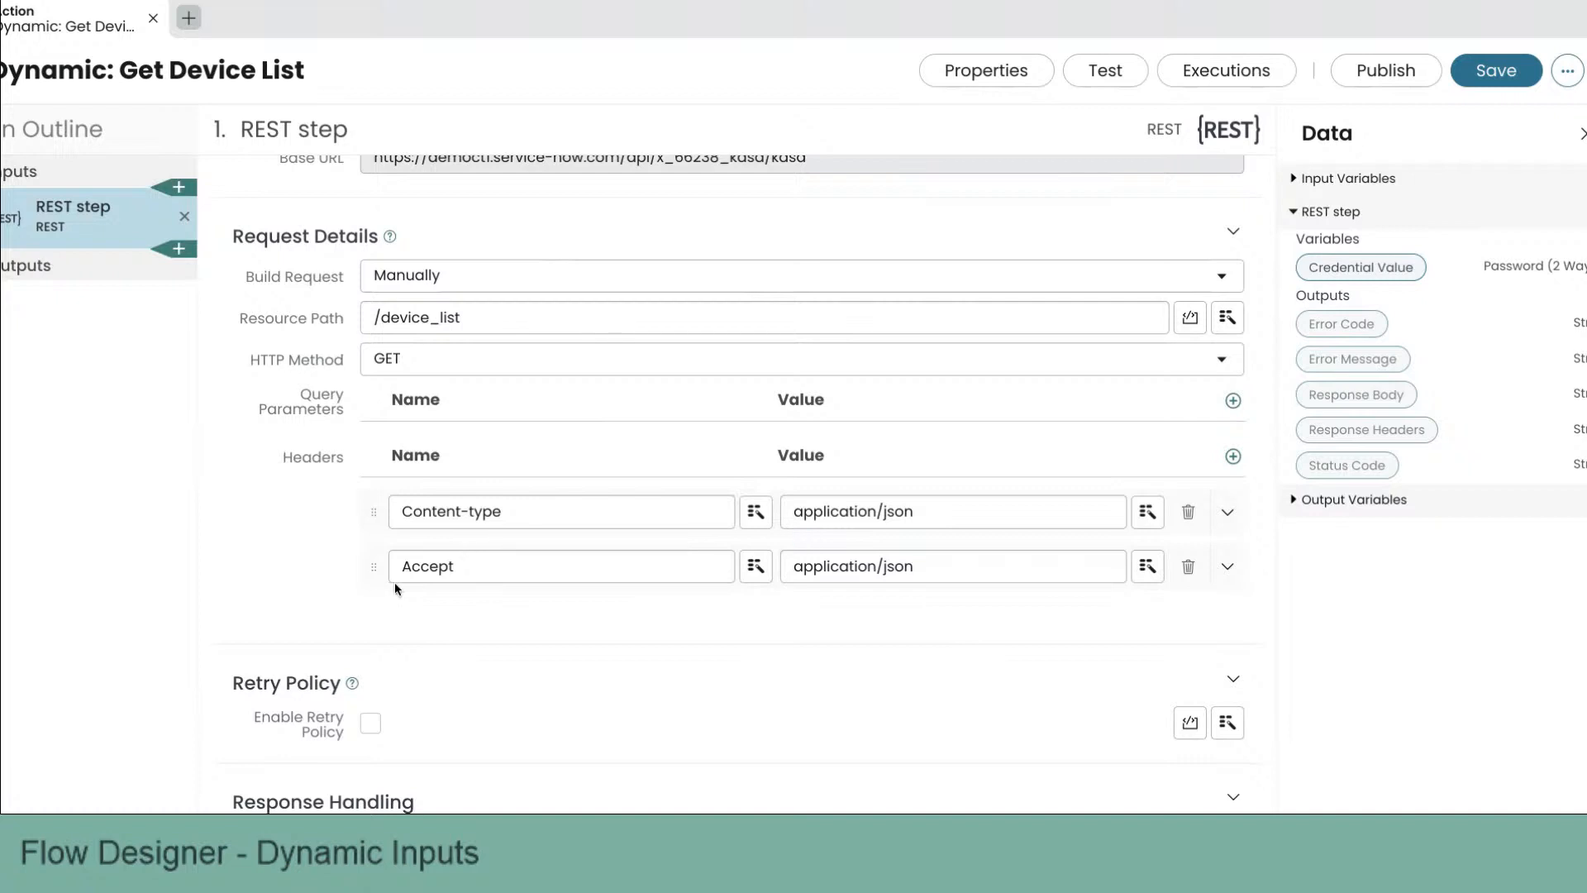
pyautogui.scroll(-1, 394, 582)
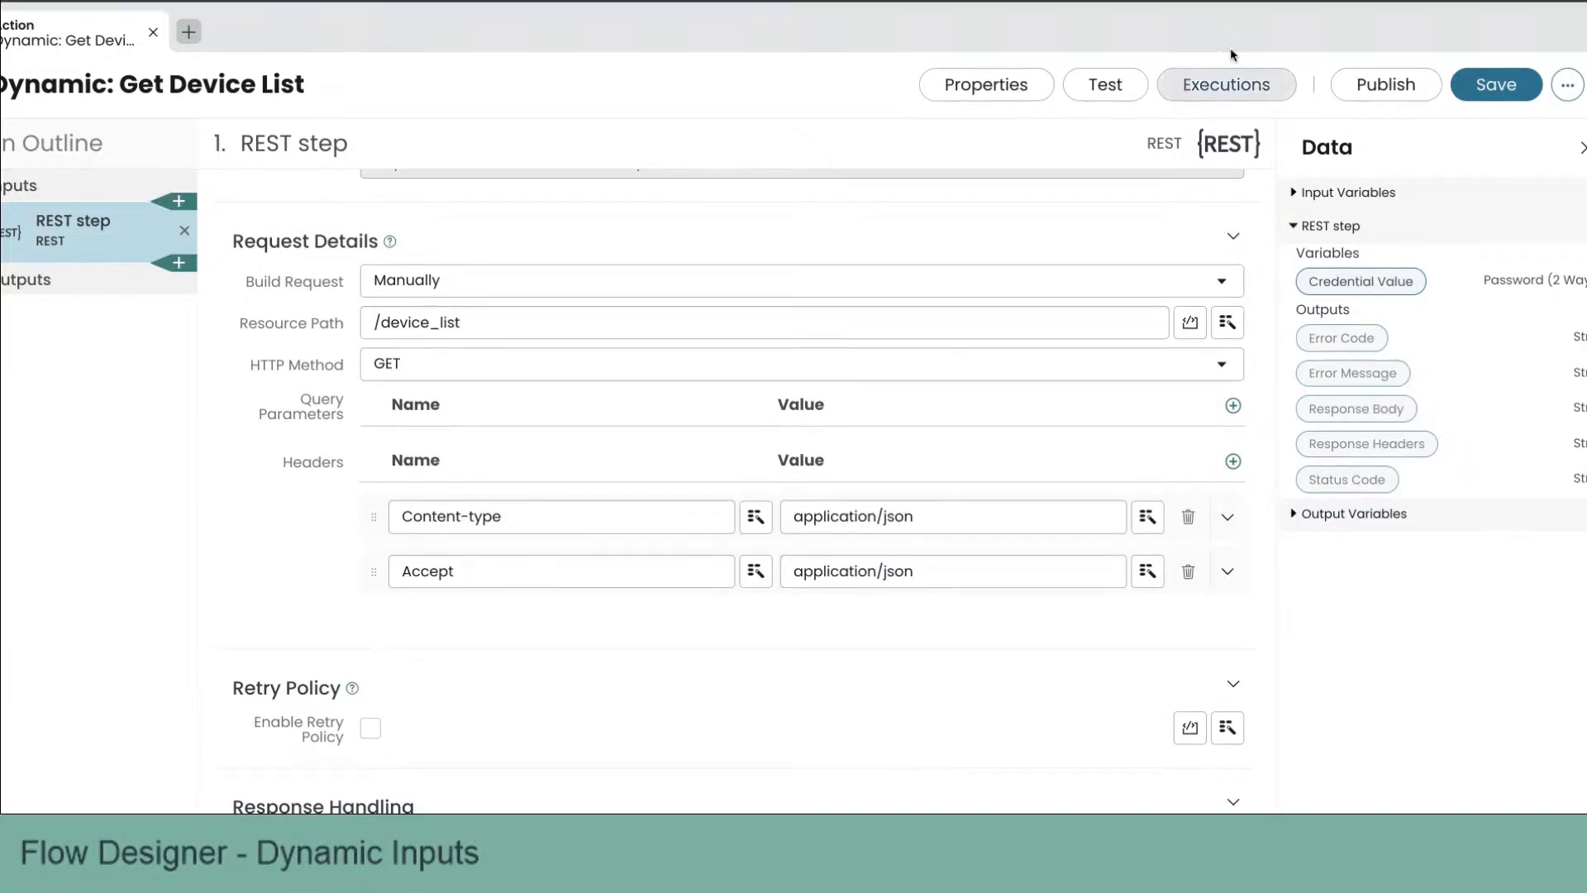
pyautogui.click(1474, 83)
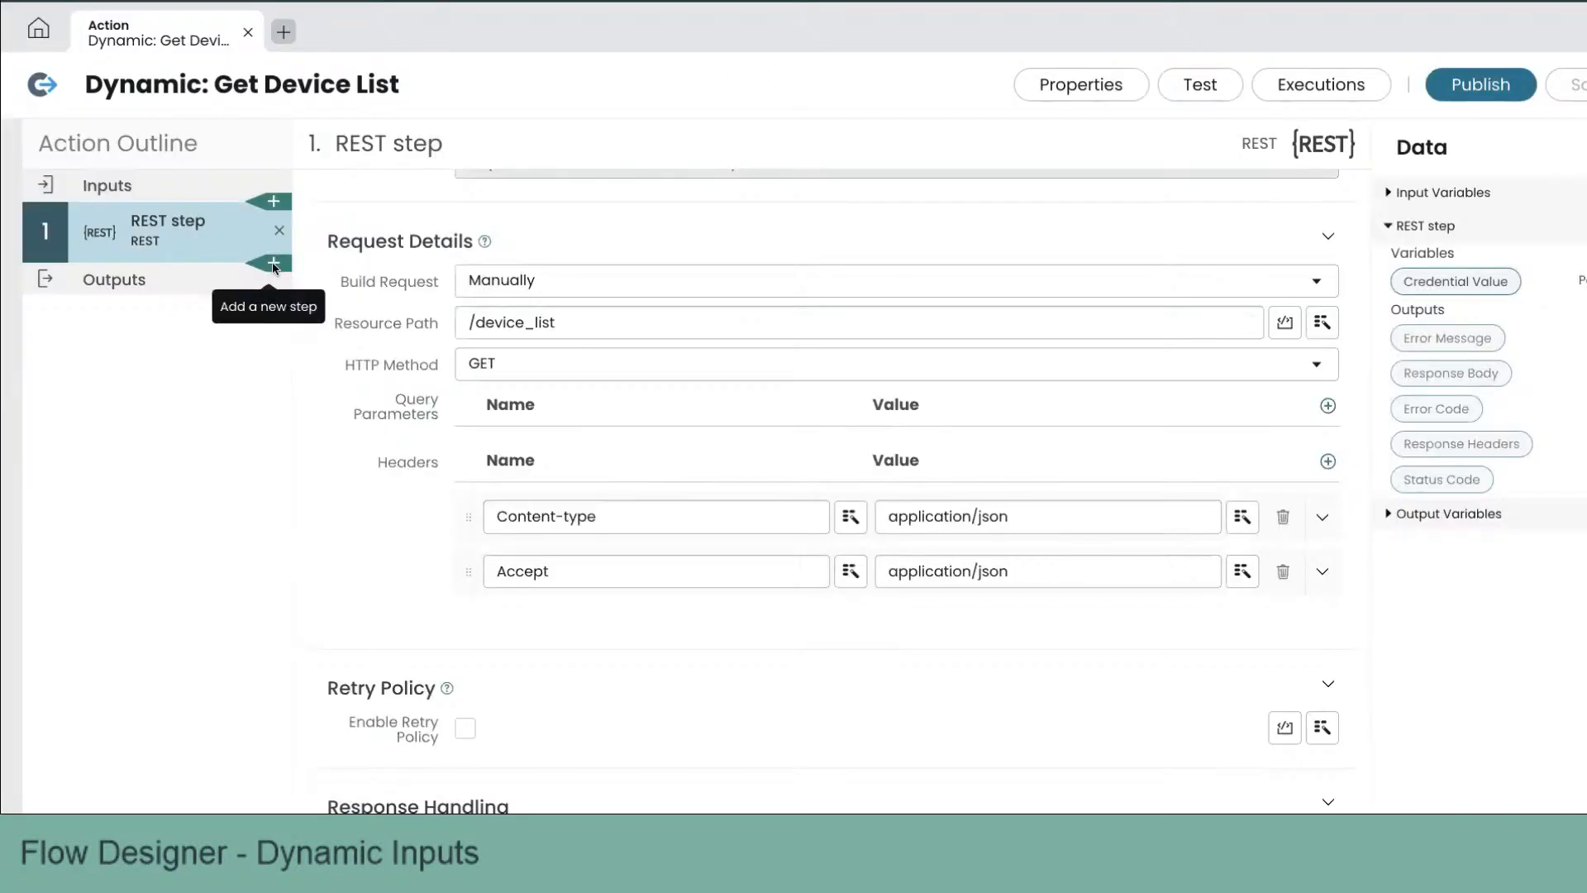
# Step: Add a Script step after the REST step
pyautogui.click(274, 263)
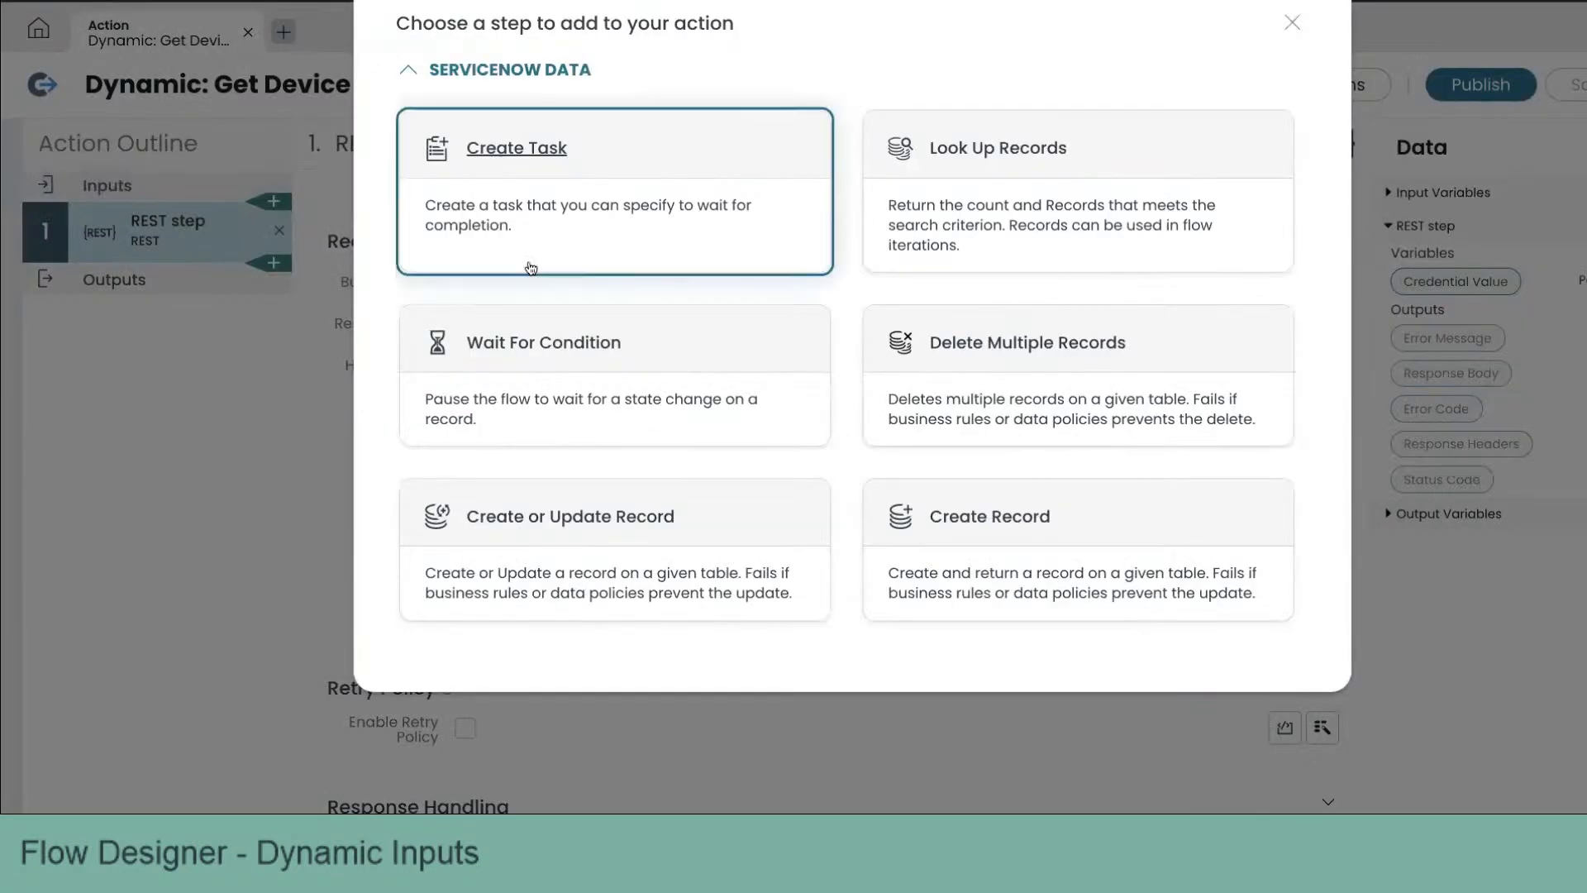
pyautogui.scroll(-12, 945, 281)
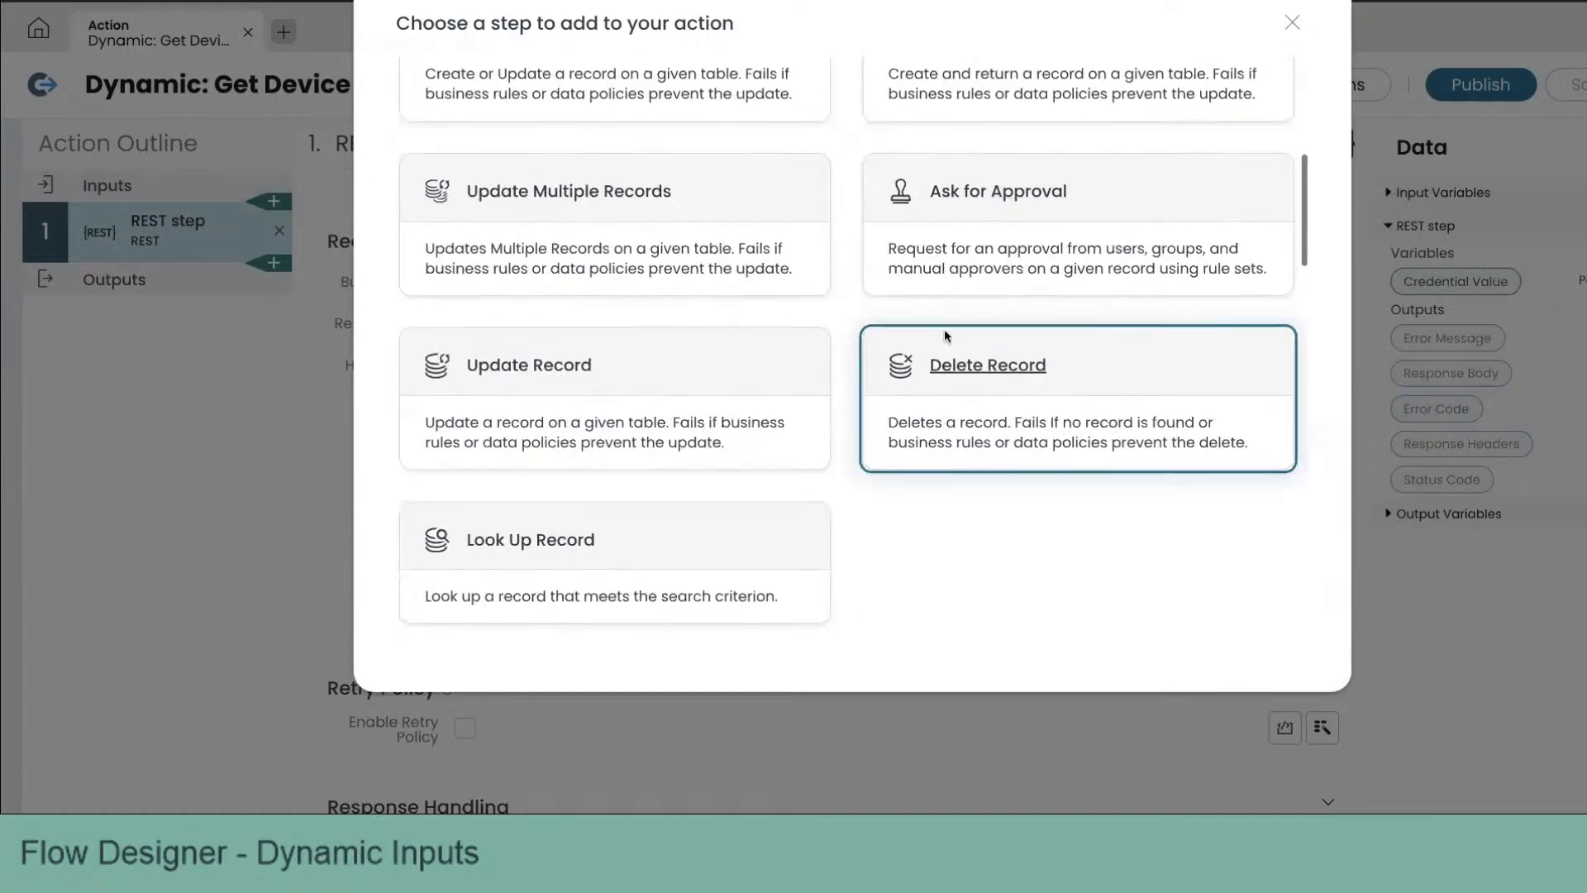
pyautogui.click(955, 349)
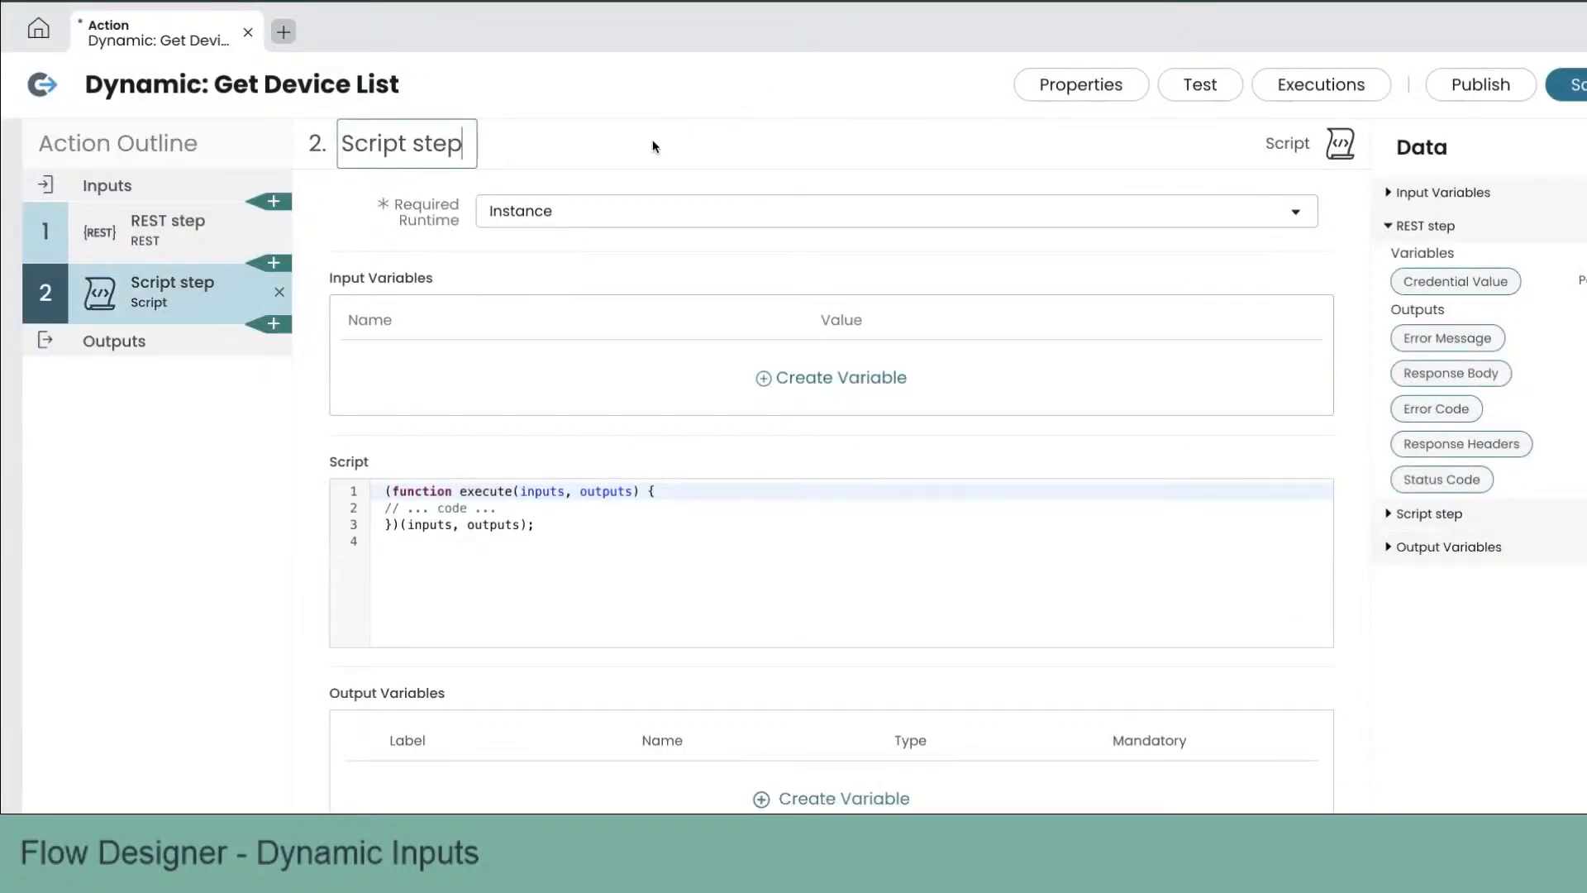
# Step: Create a script input variable named responseBody mapped to the REST step's Response Body
pyautogui.click(864, 377)
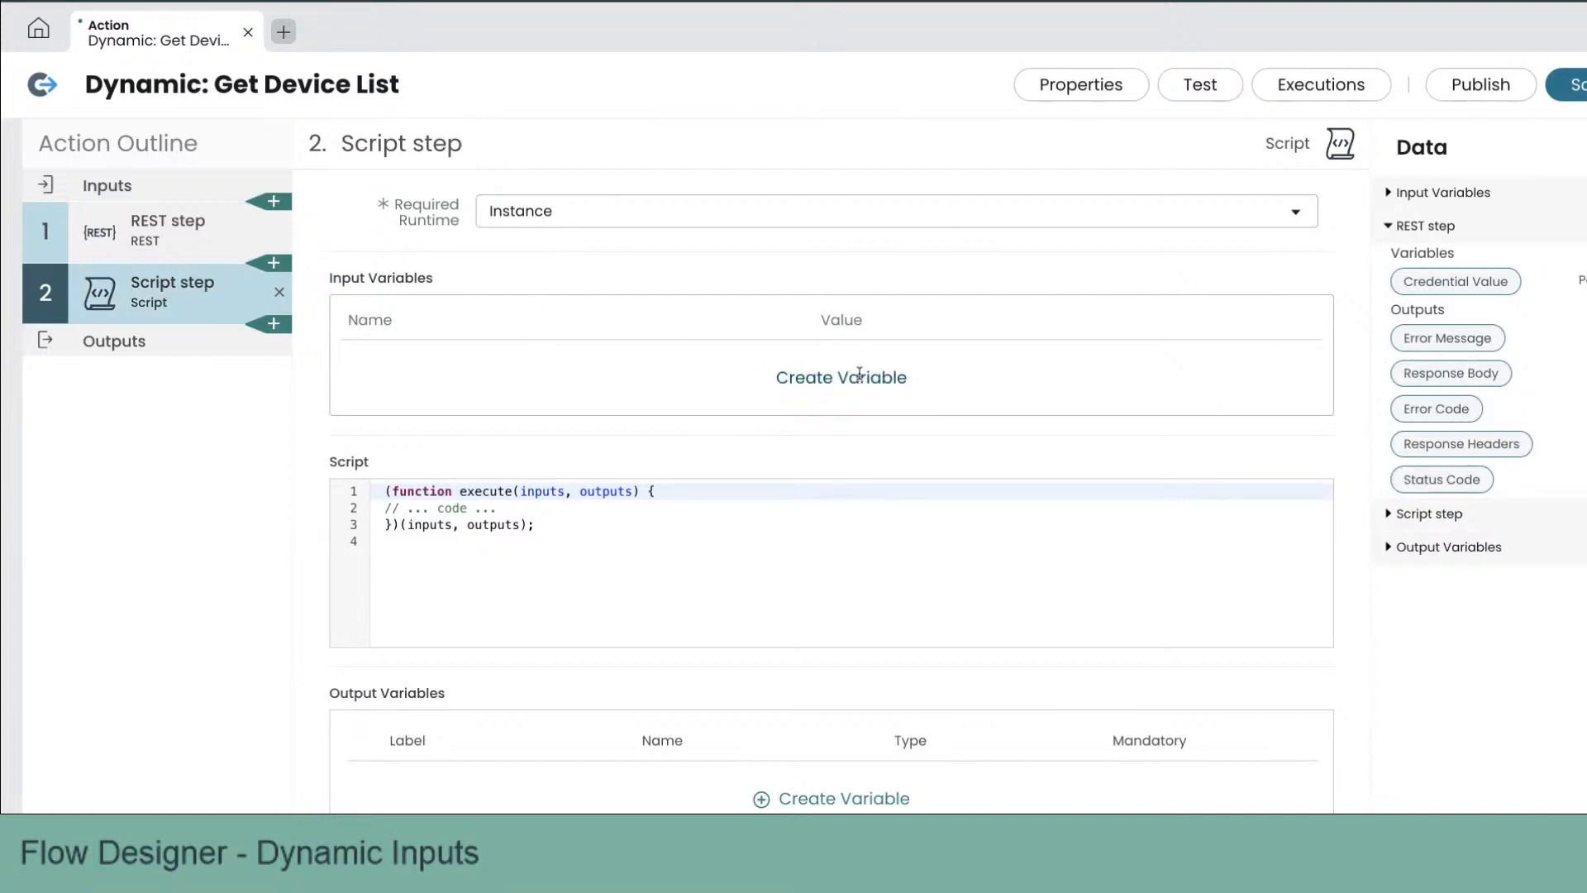
pyautogui.write('responseBody')
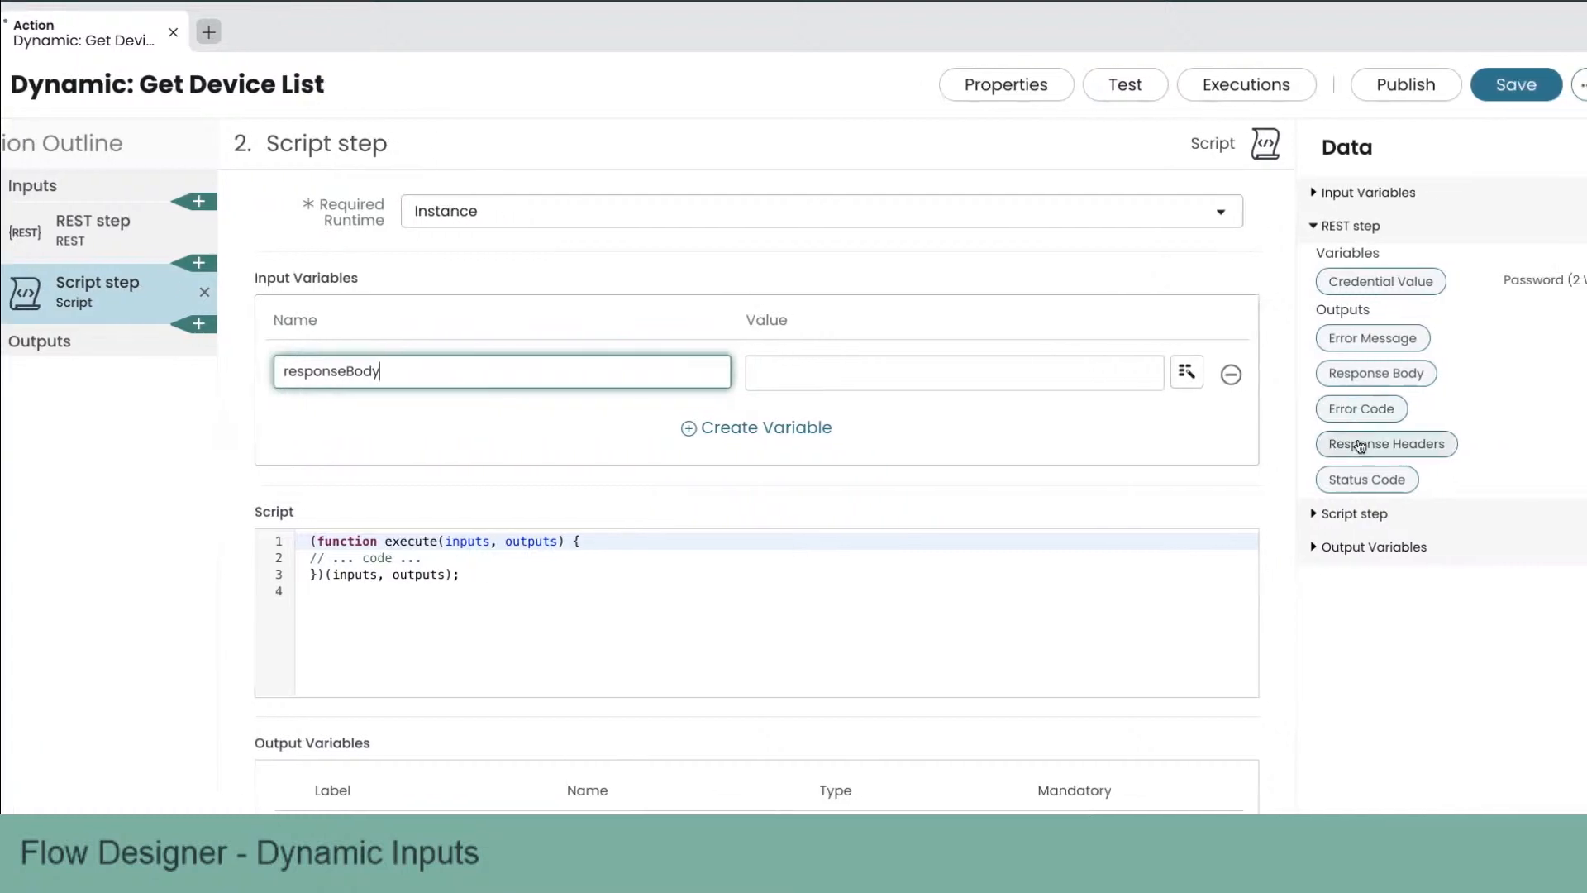
pyautogui.moveTo(1365, 370); pyautogui.dragTo(1018, 377)
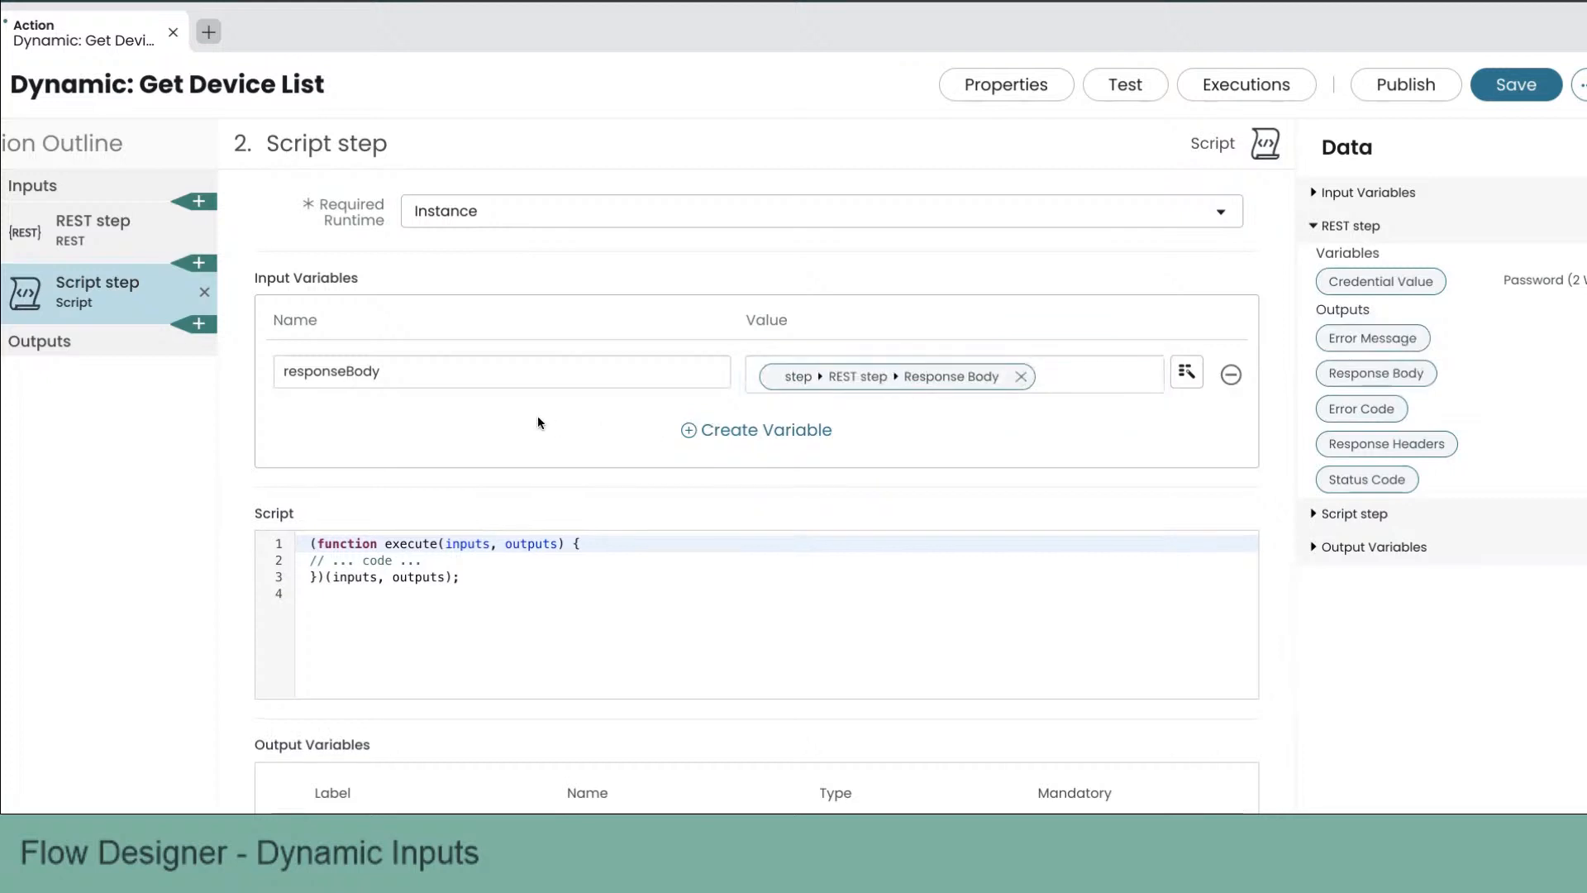
# Step: Replace the script with code copied from the code editor that parses responseBody and outputs devs as label/name pairs under data
pyautogui.scroll(-1, 537, 422)
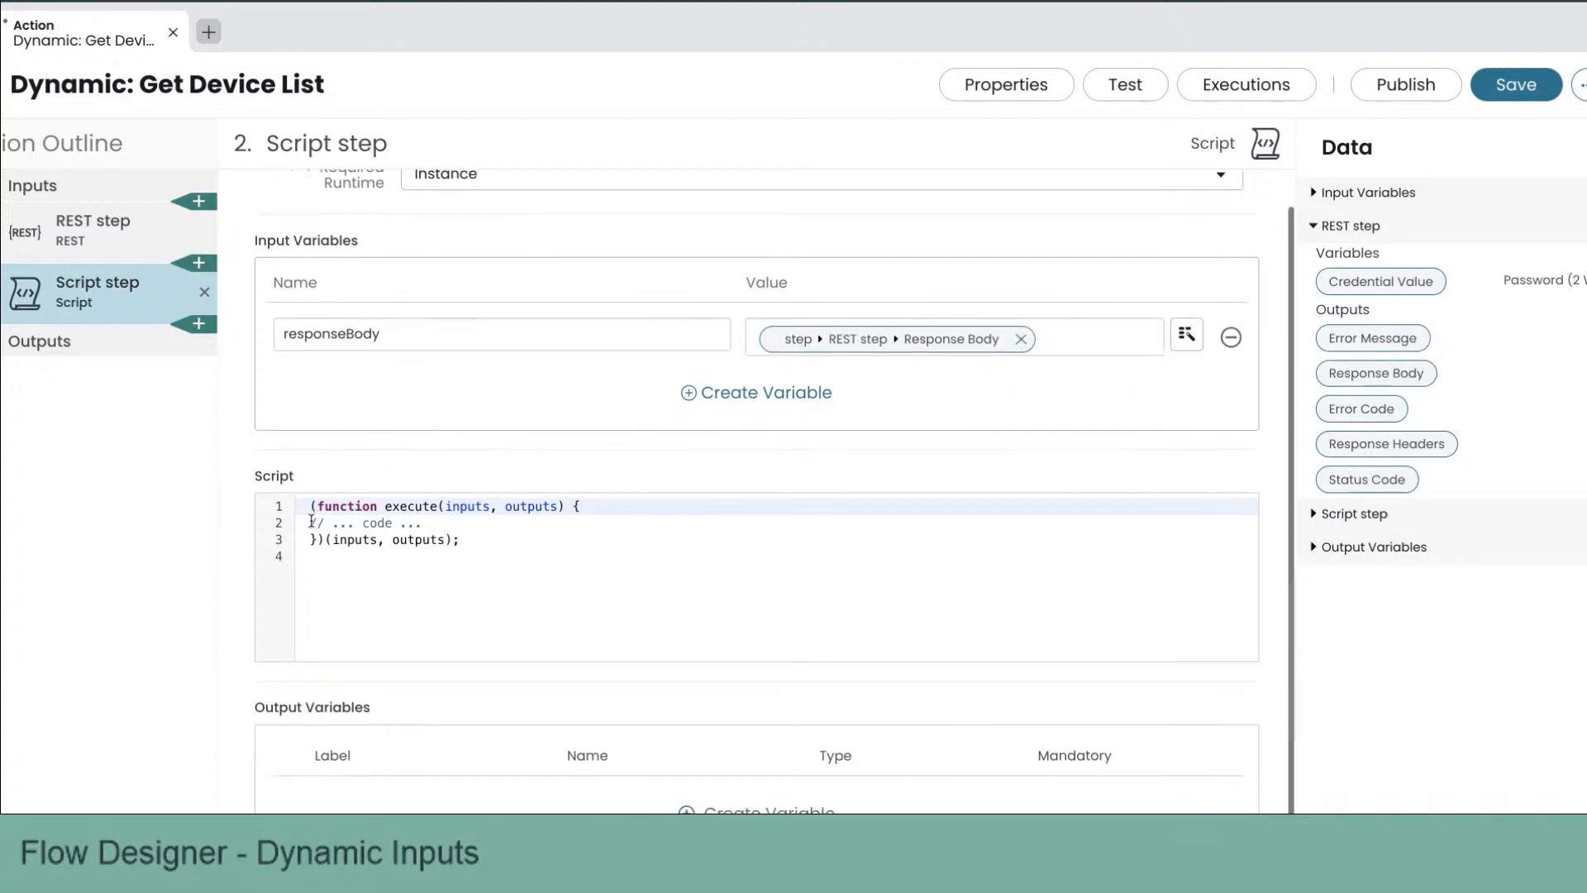
pyautogui.press('super+Tab')
pyautogui.press('super+Tab')
pyautogui.press('super+Tab')
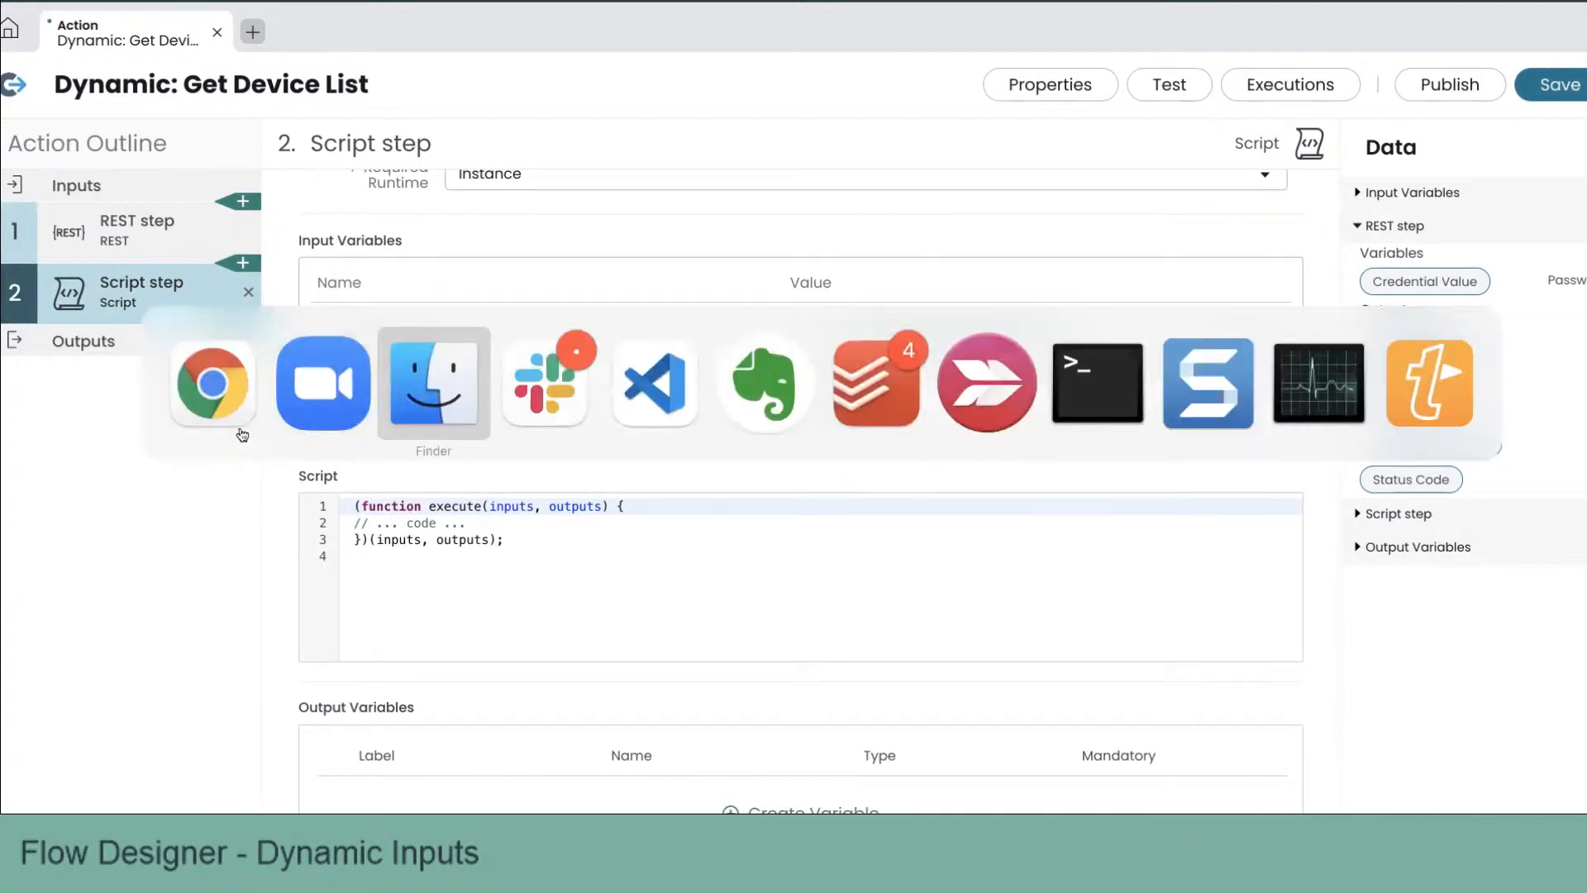
pyautogui.press('super+Tab')
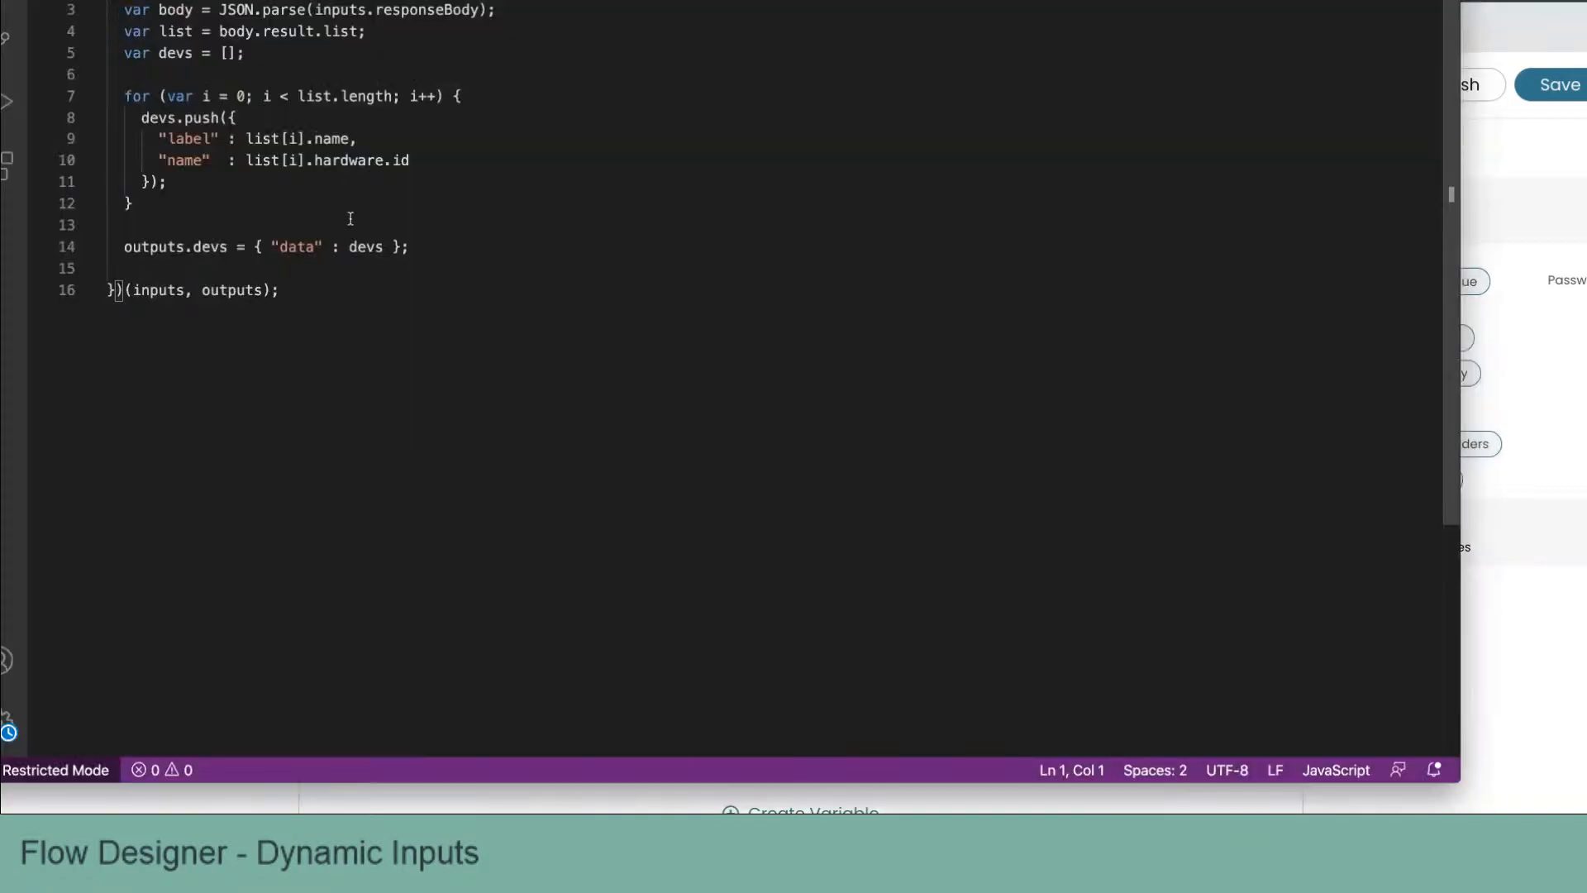
pyautogui.press('super+a')
pyautogui.press('super+c')
pyautogui.press('super+Tab')
pyautogui.click(468, 539)
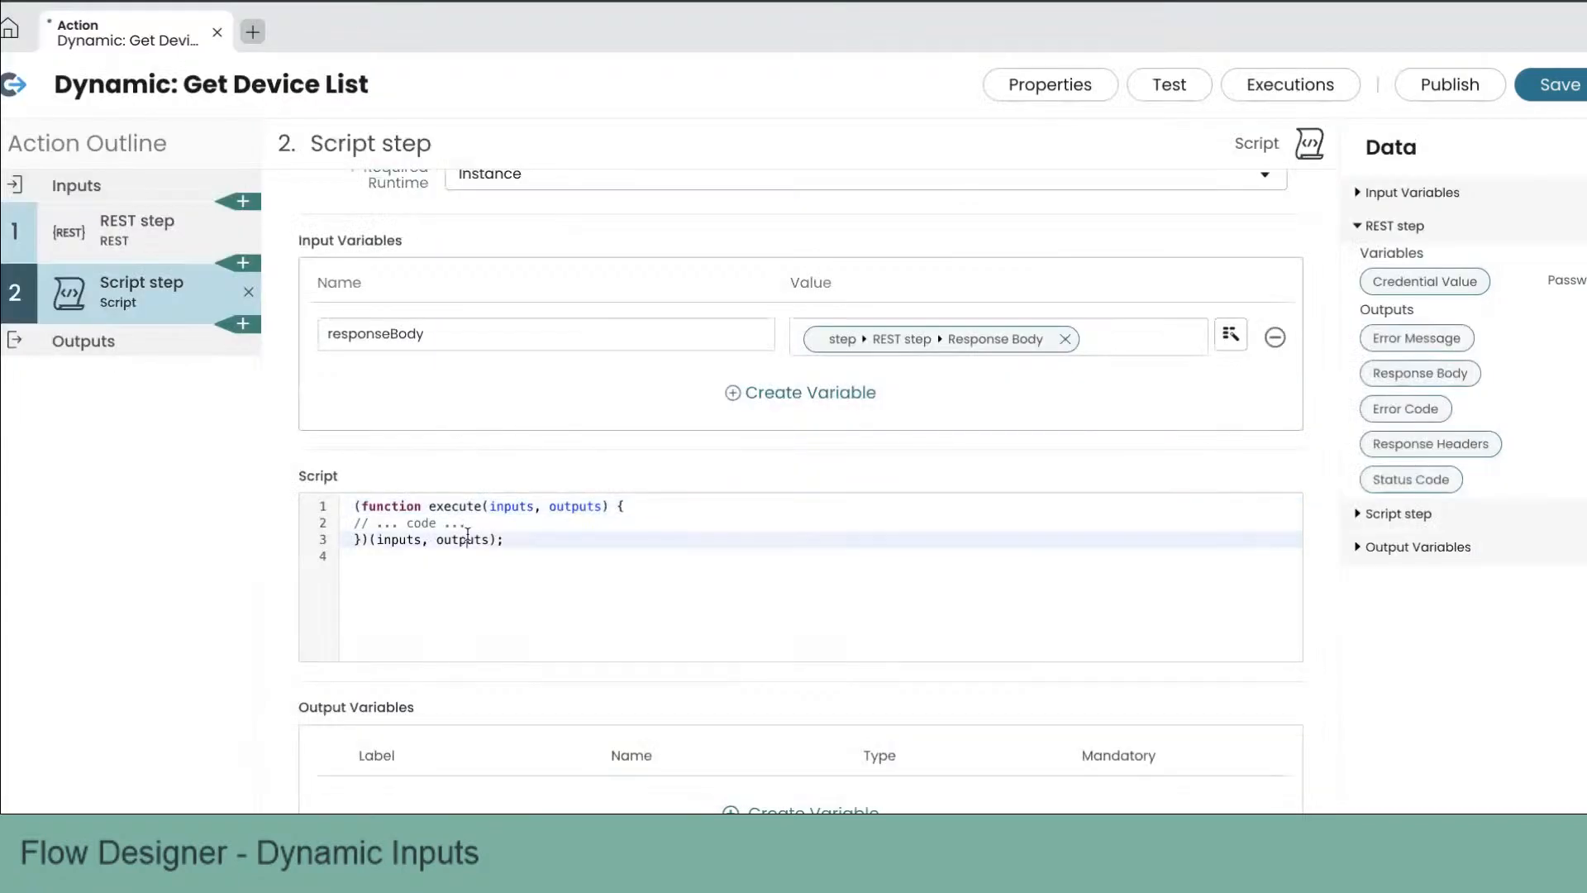
pyautogui.press('super+a')
pyautogui.press('super+v')
pyautogui.scroll(-1, 495, 537)
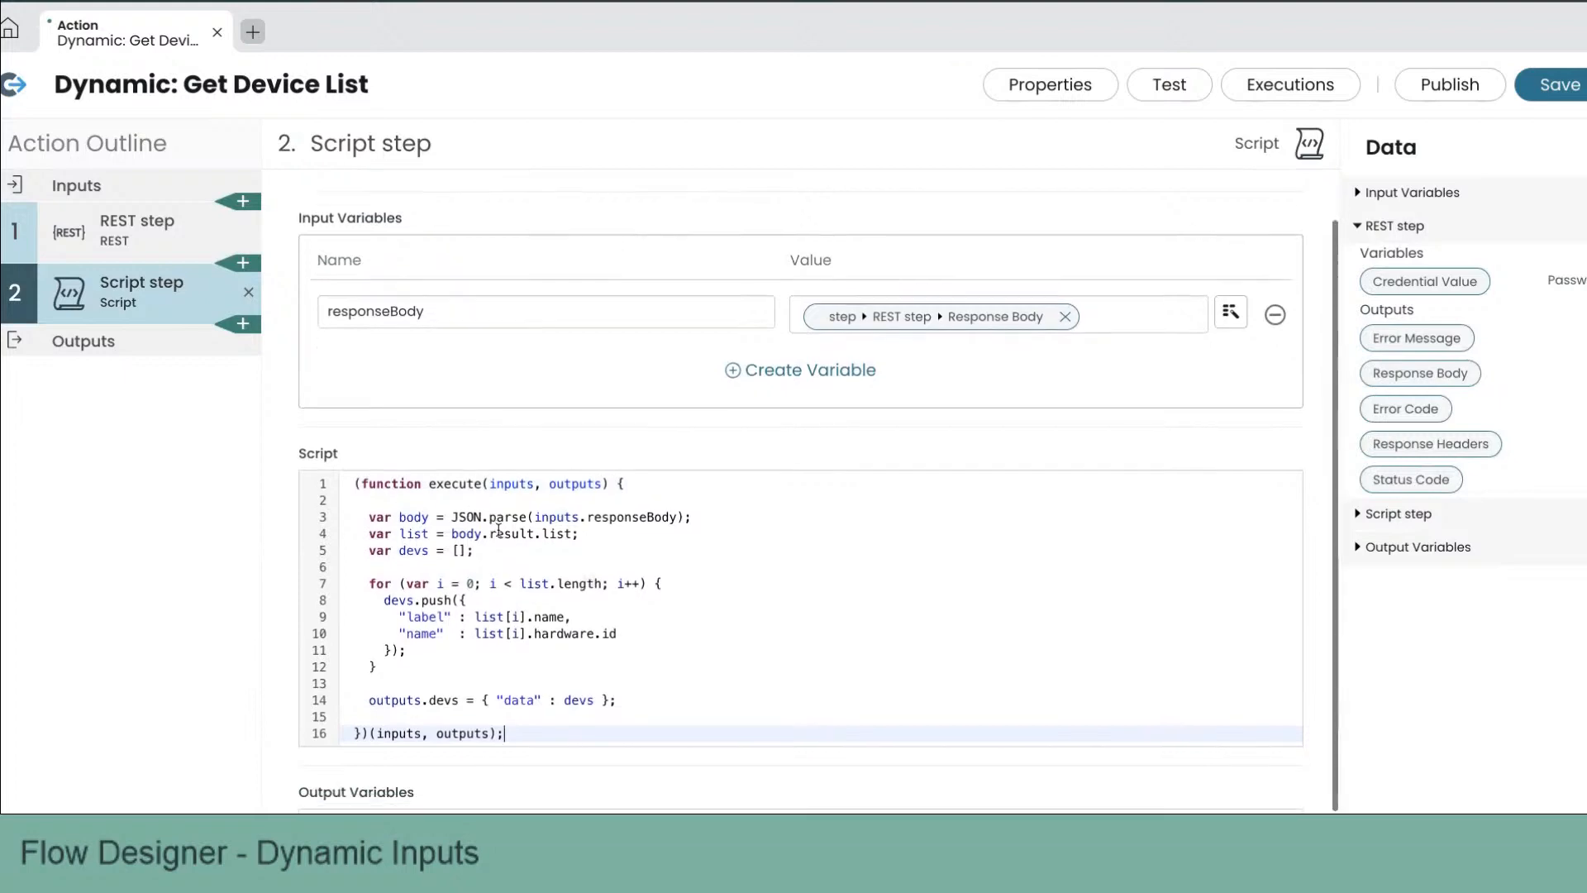
# Step: Review the script's lines that parse the response body, build the devs list, and set the data output
pyautogui.tripleClick(500, 517)
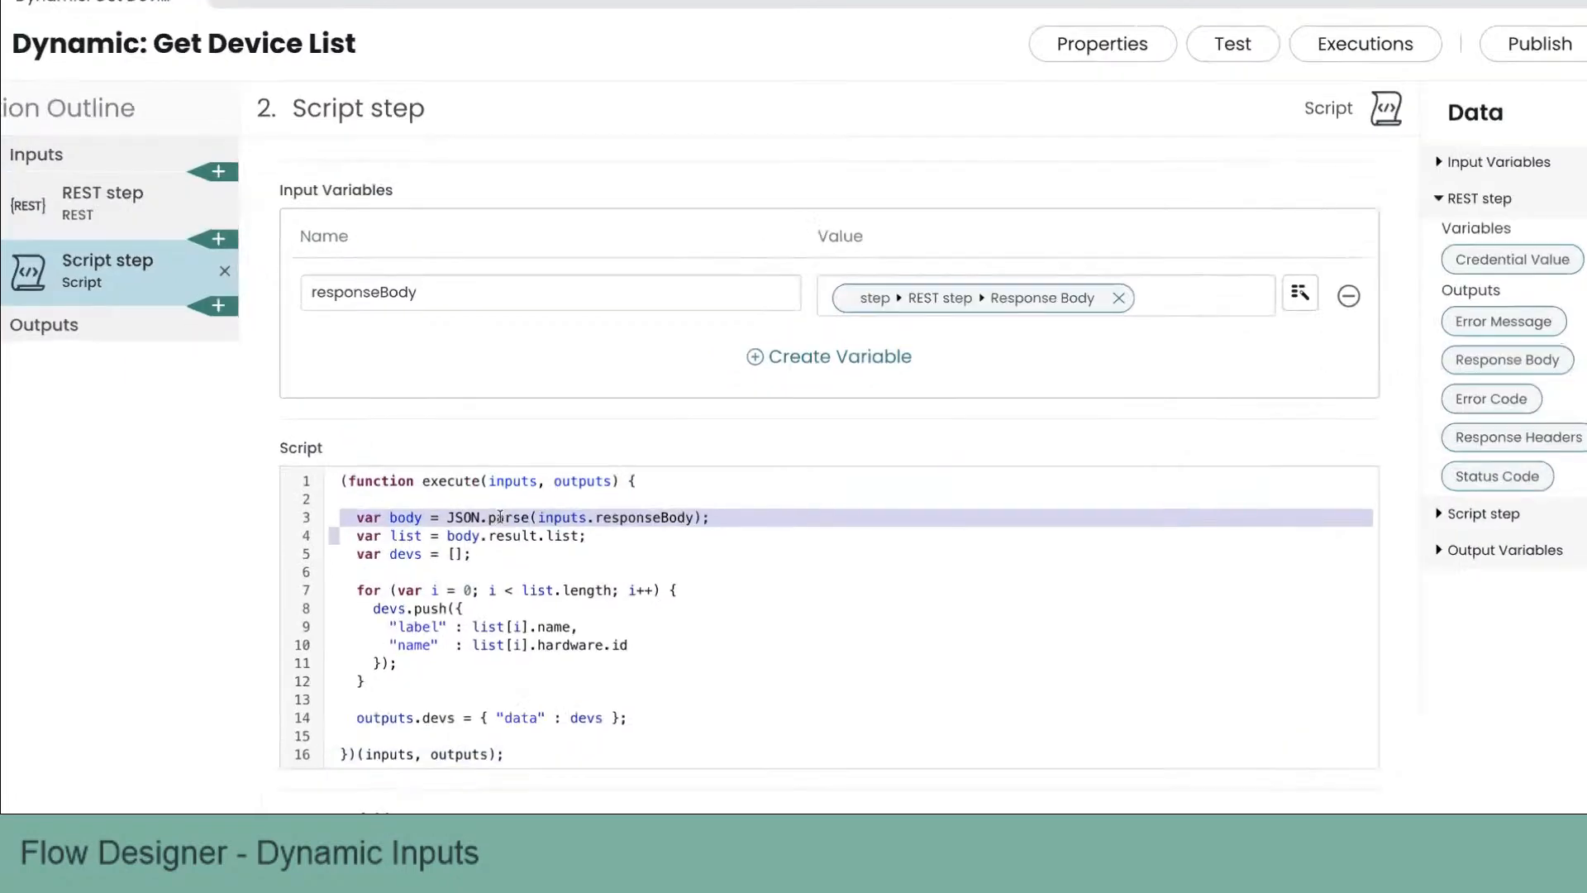
pyautogui.scroll(-3, 501, 517)
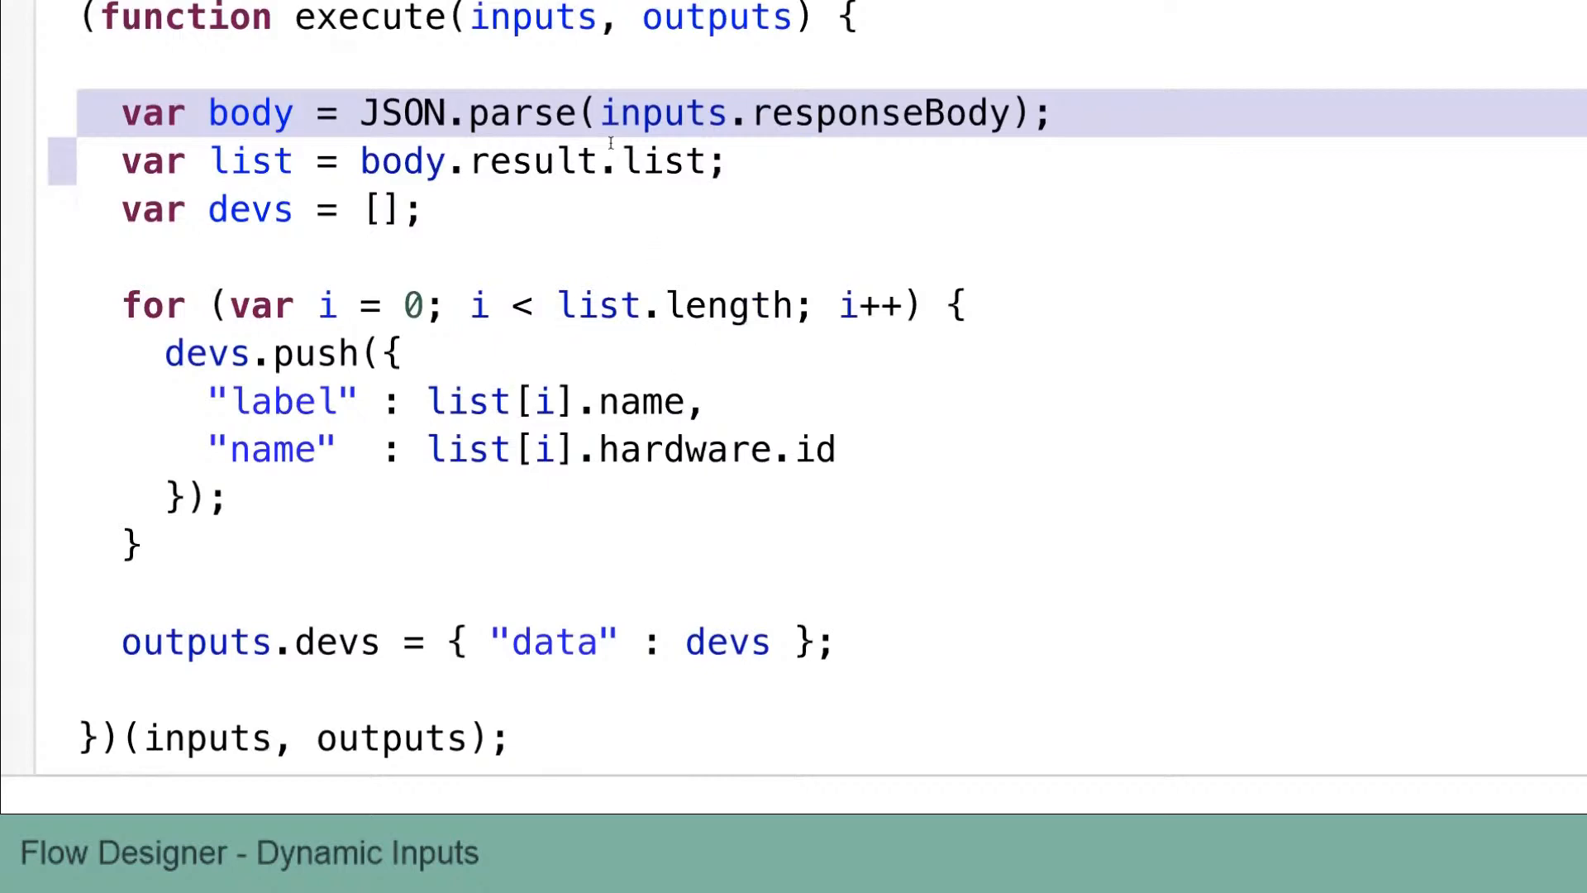
pyautogui.click(624, 115)
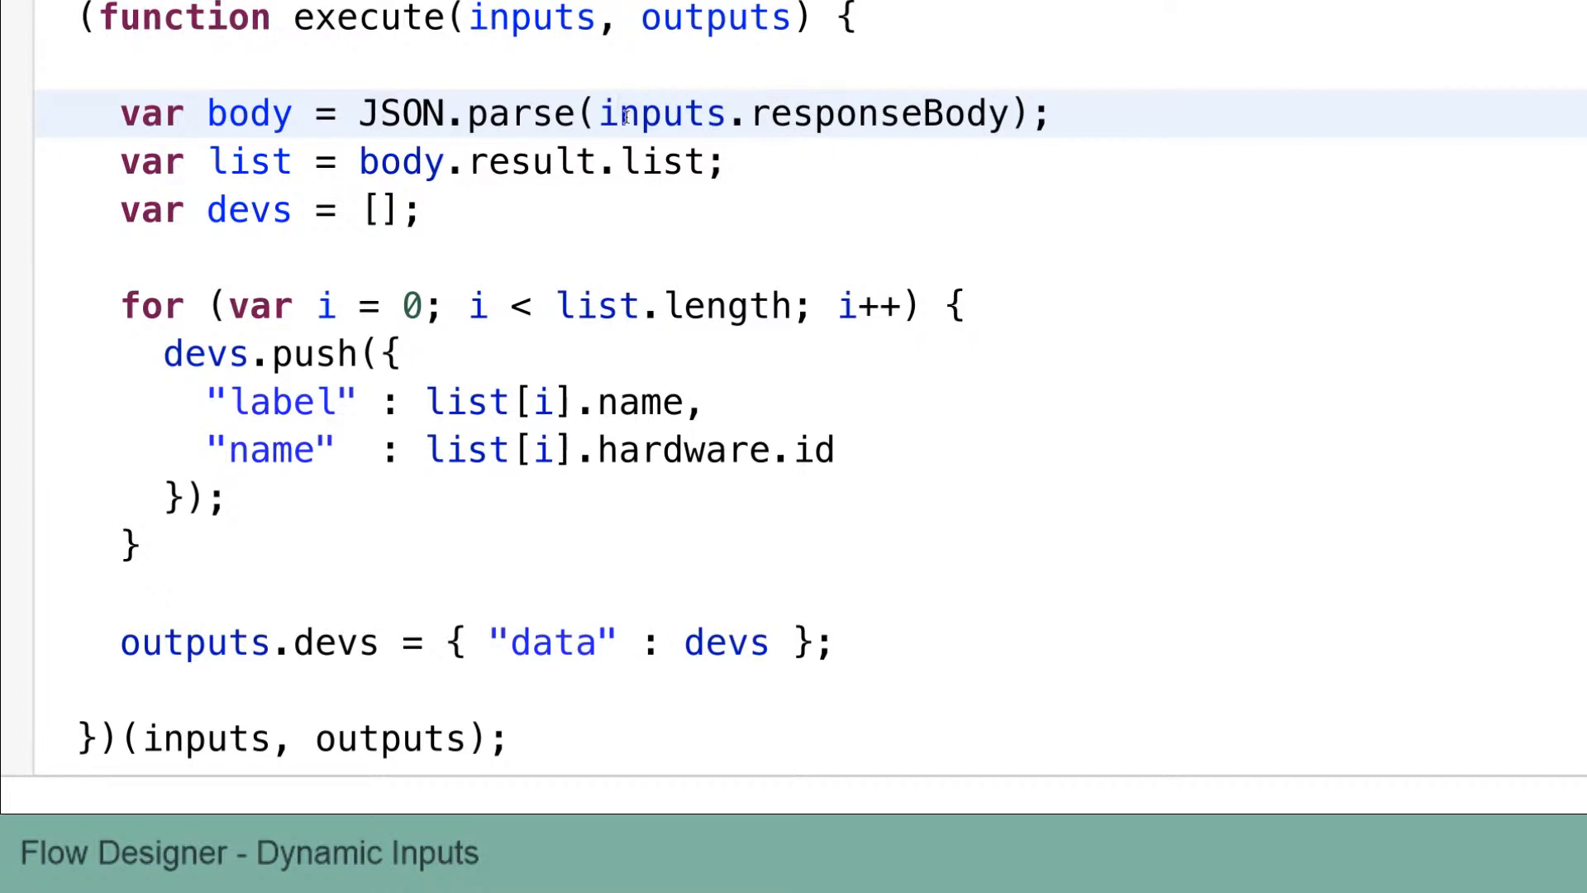
pyautogui.doubleClick(533, 116)
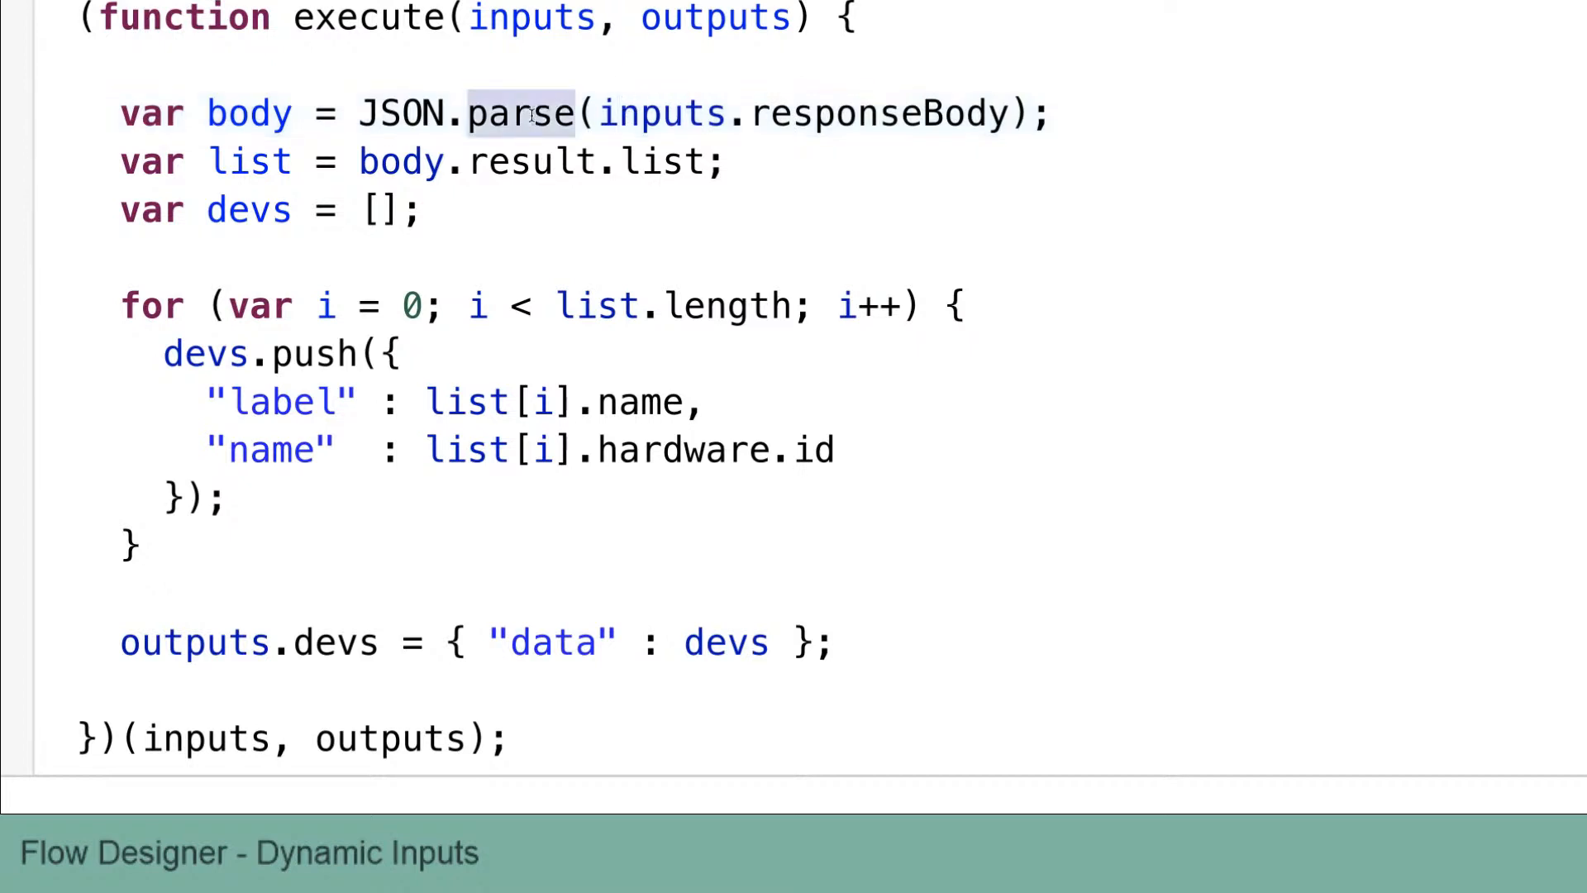
pyautogui.doubleClick(262, 121)
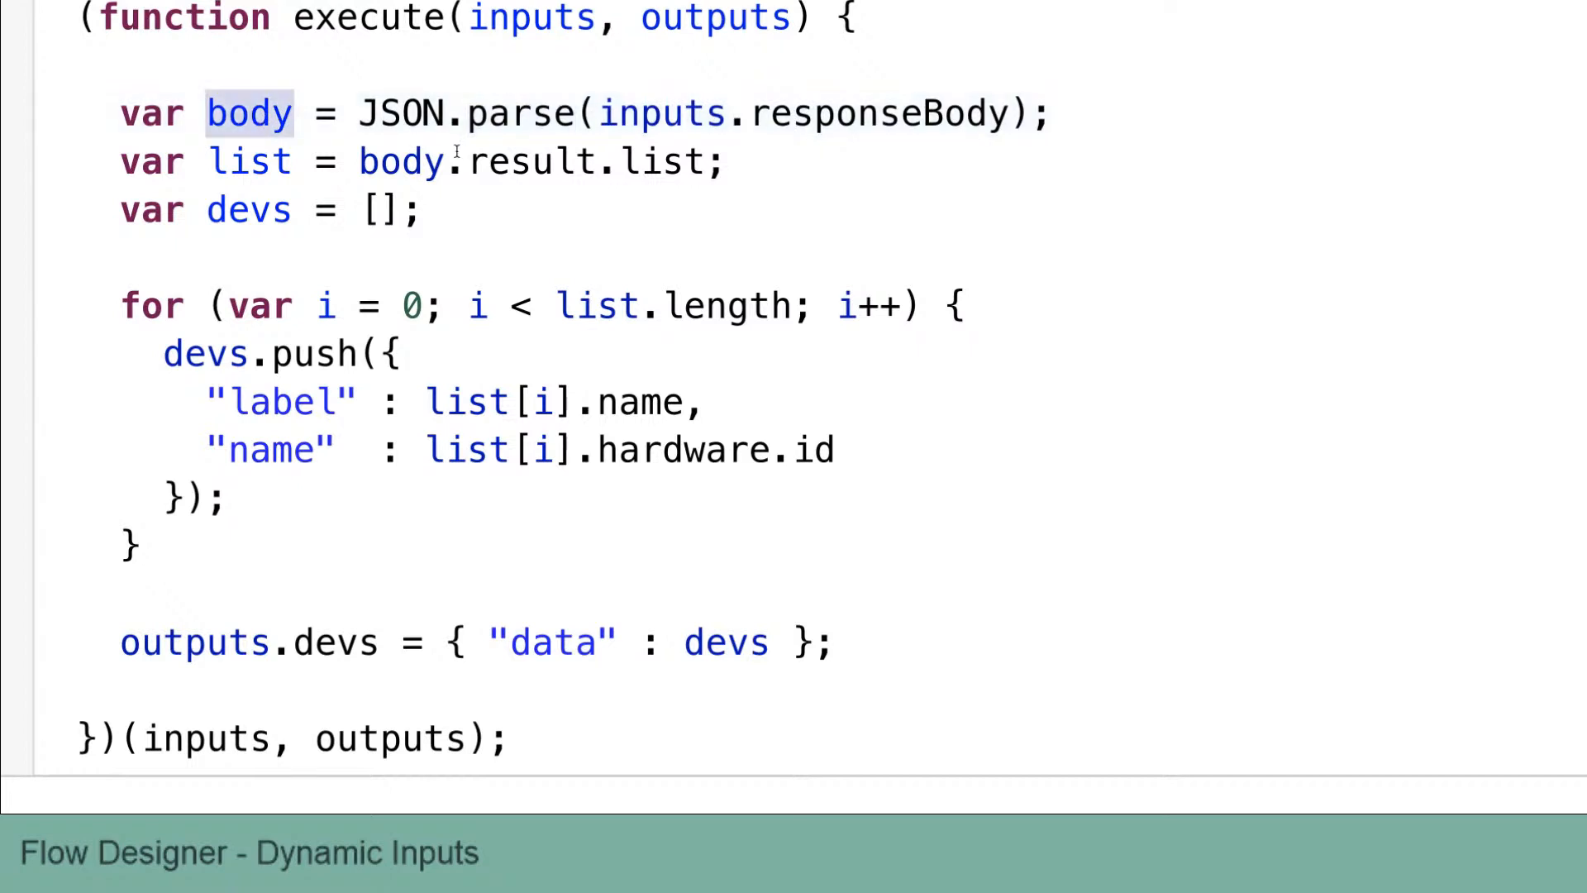
pyautogui.tripleClick(631, 162)
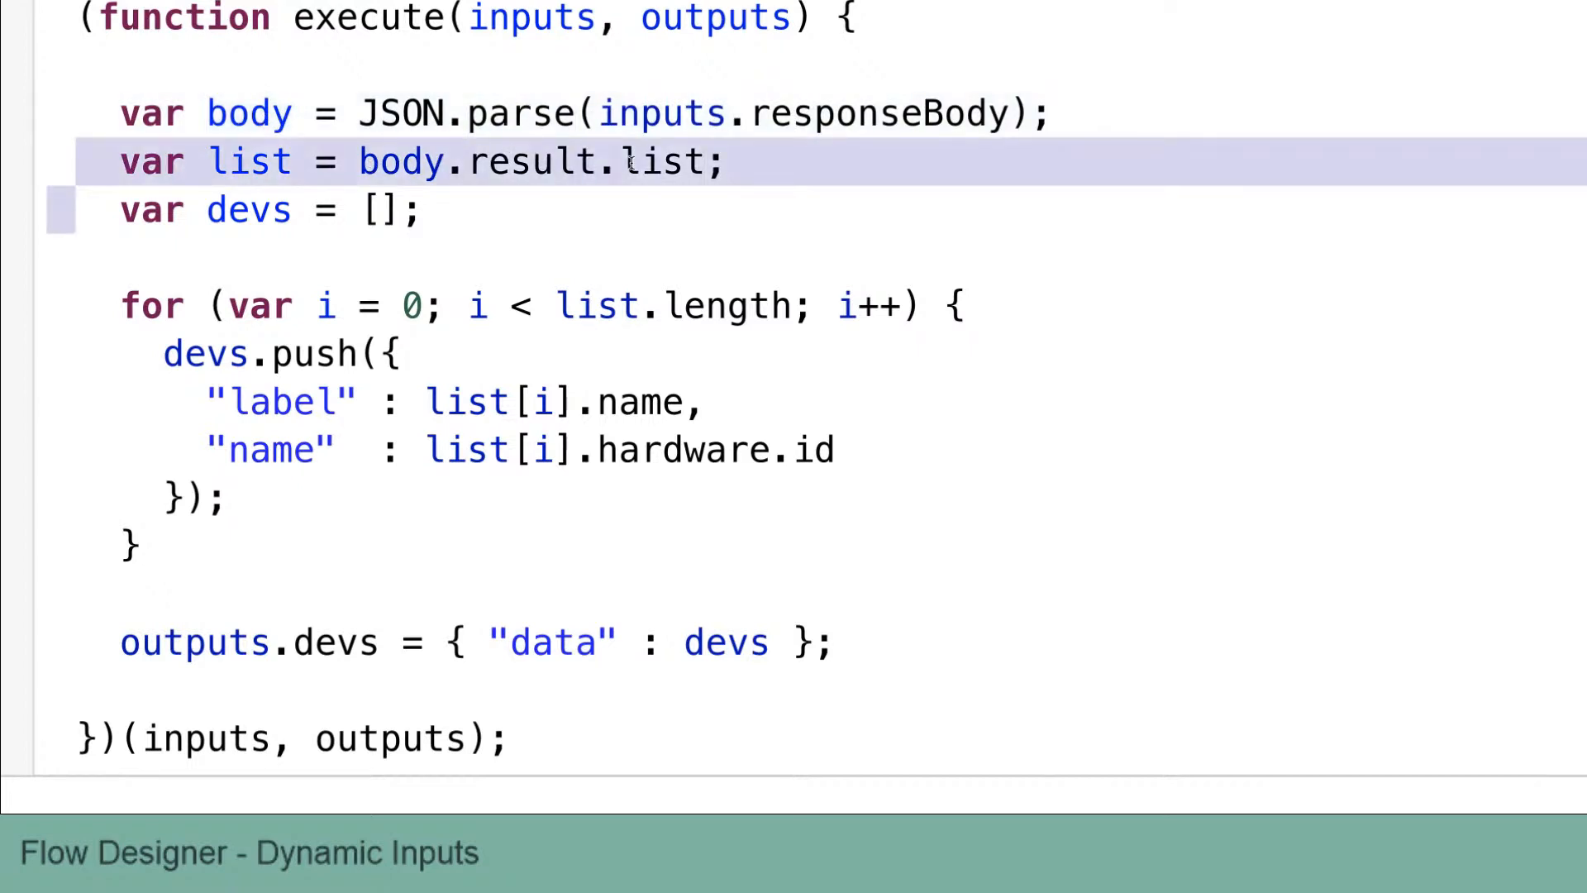
pyautogui.click(424, 211)
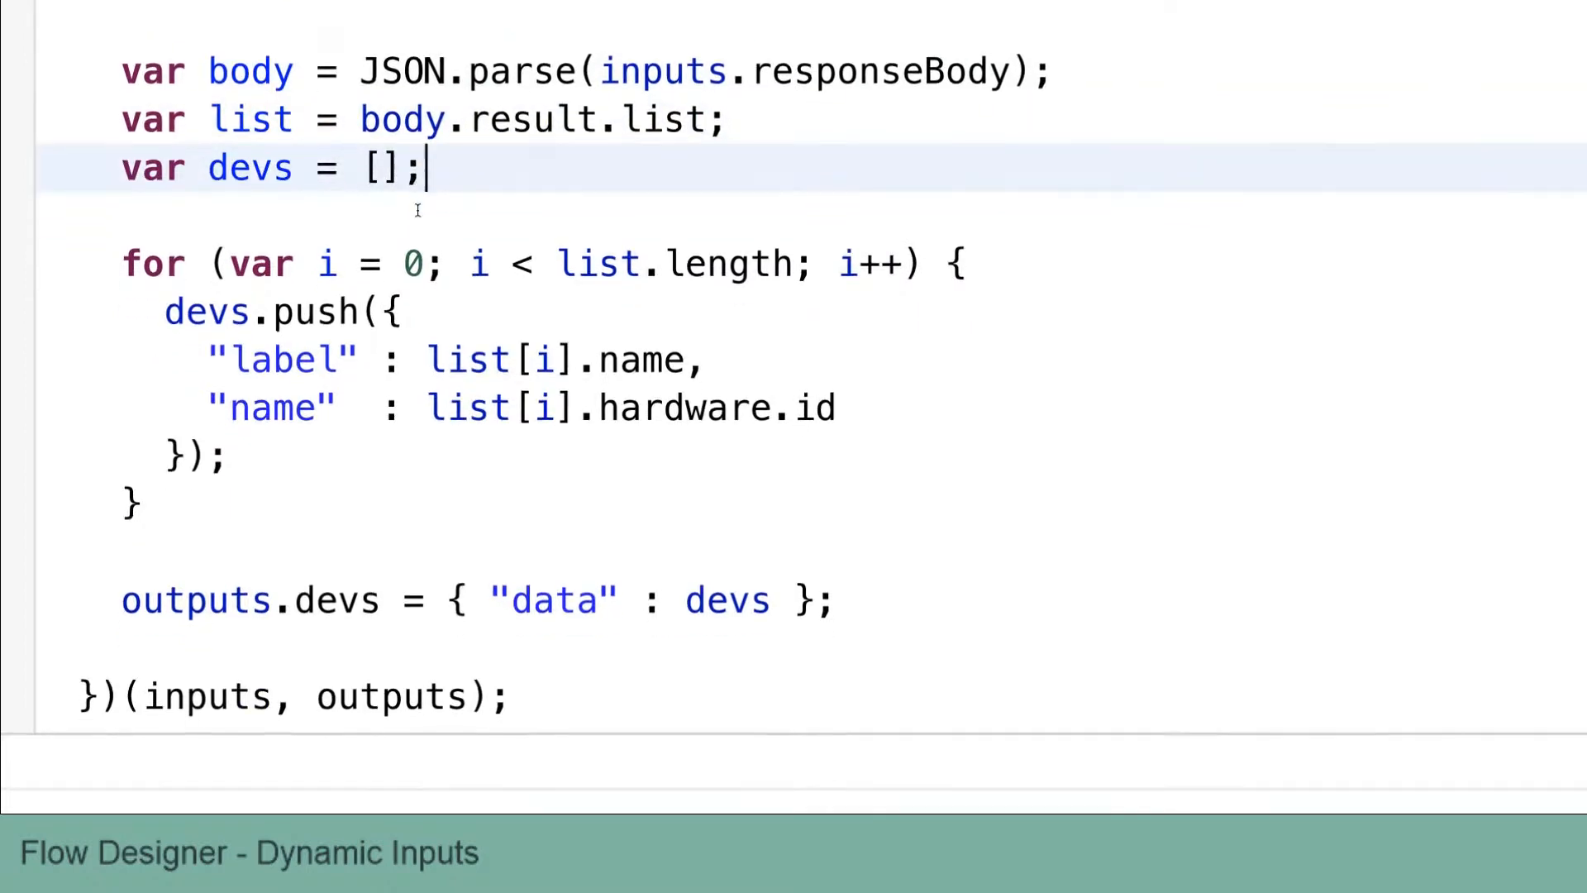
pyautogui.tripleClick(430, 264)
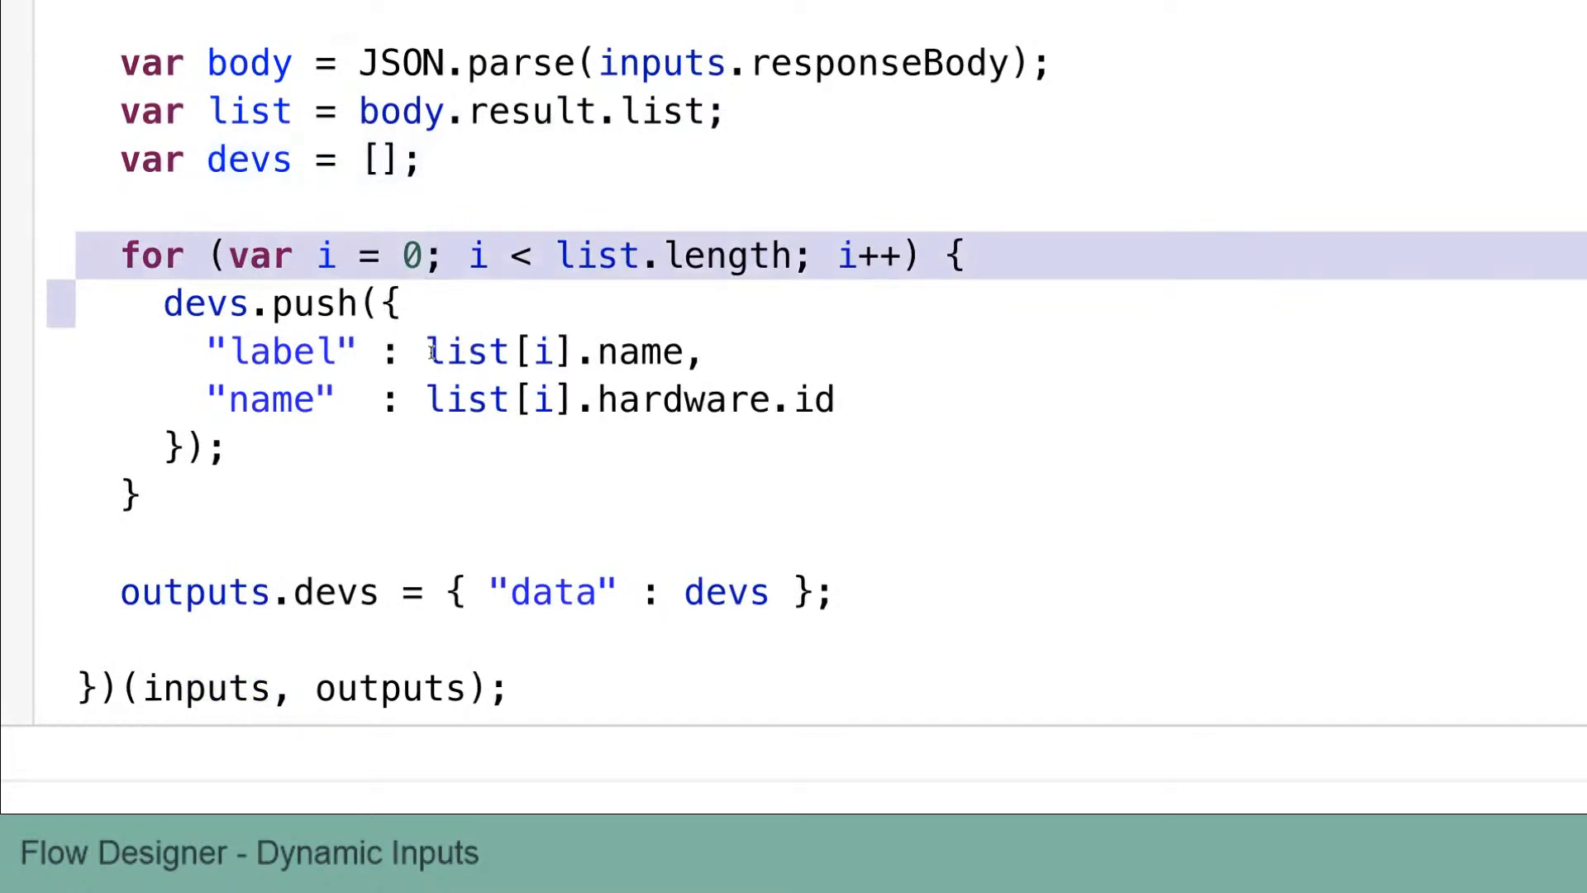
pyautogui.moveTo(427, 353); pyautogui.dragTo(685, 353)
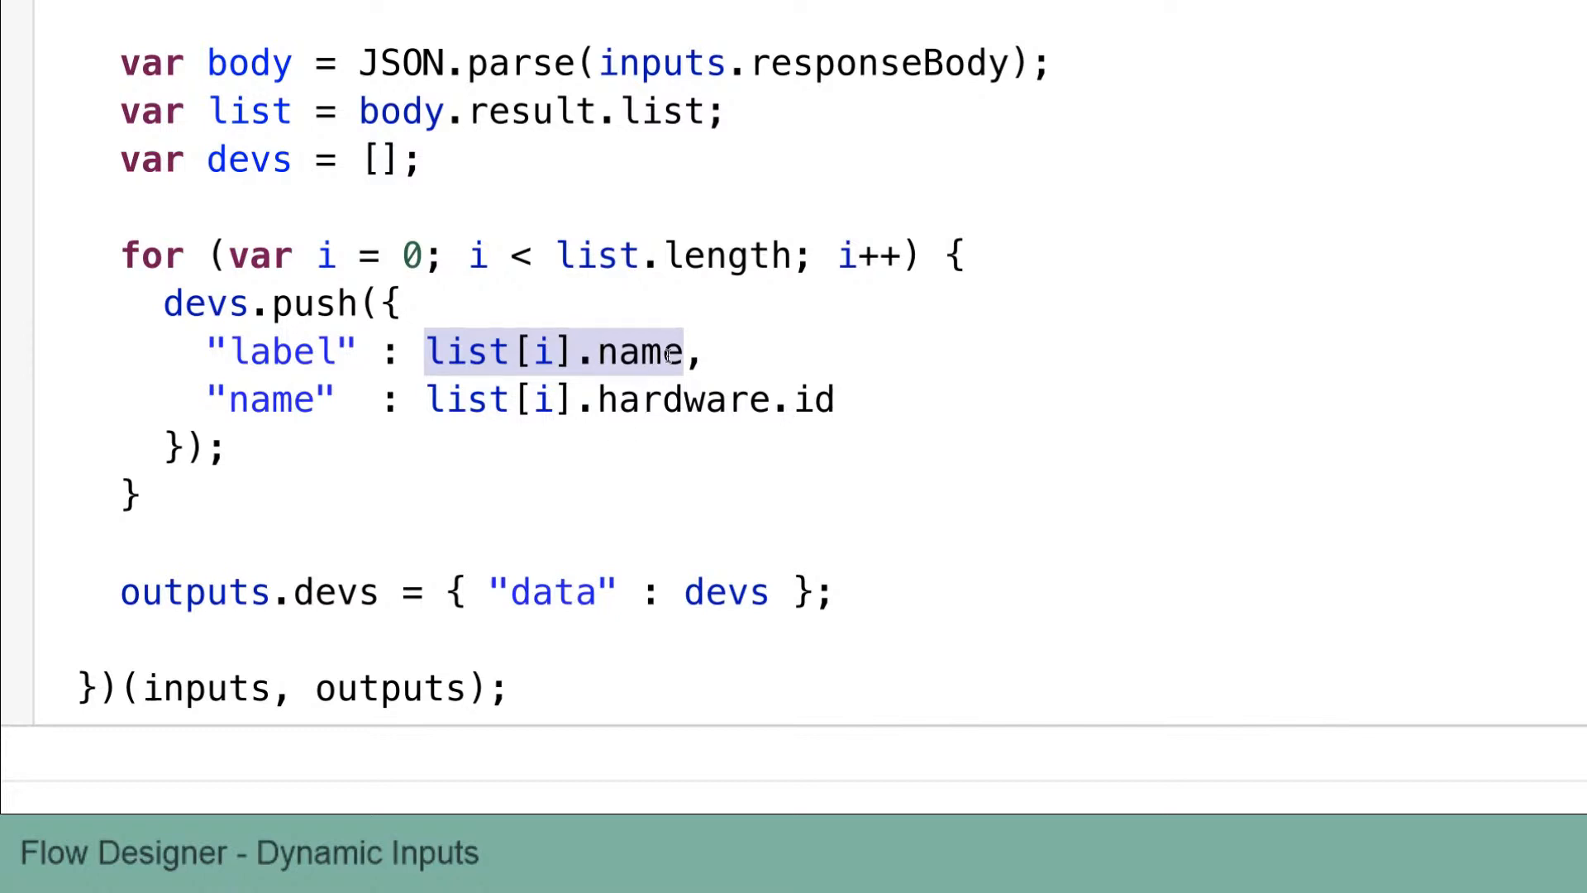
pyautogui.scroll(-1, 660, 355)
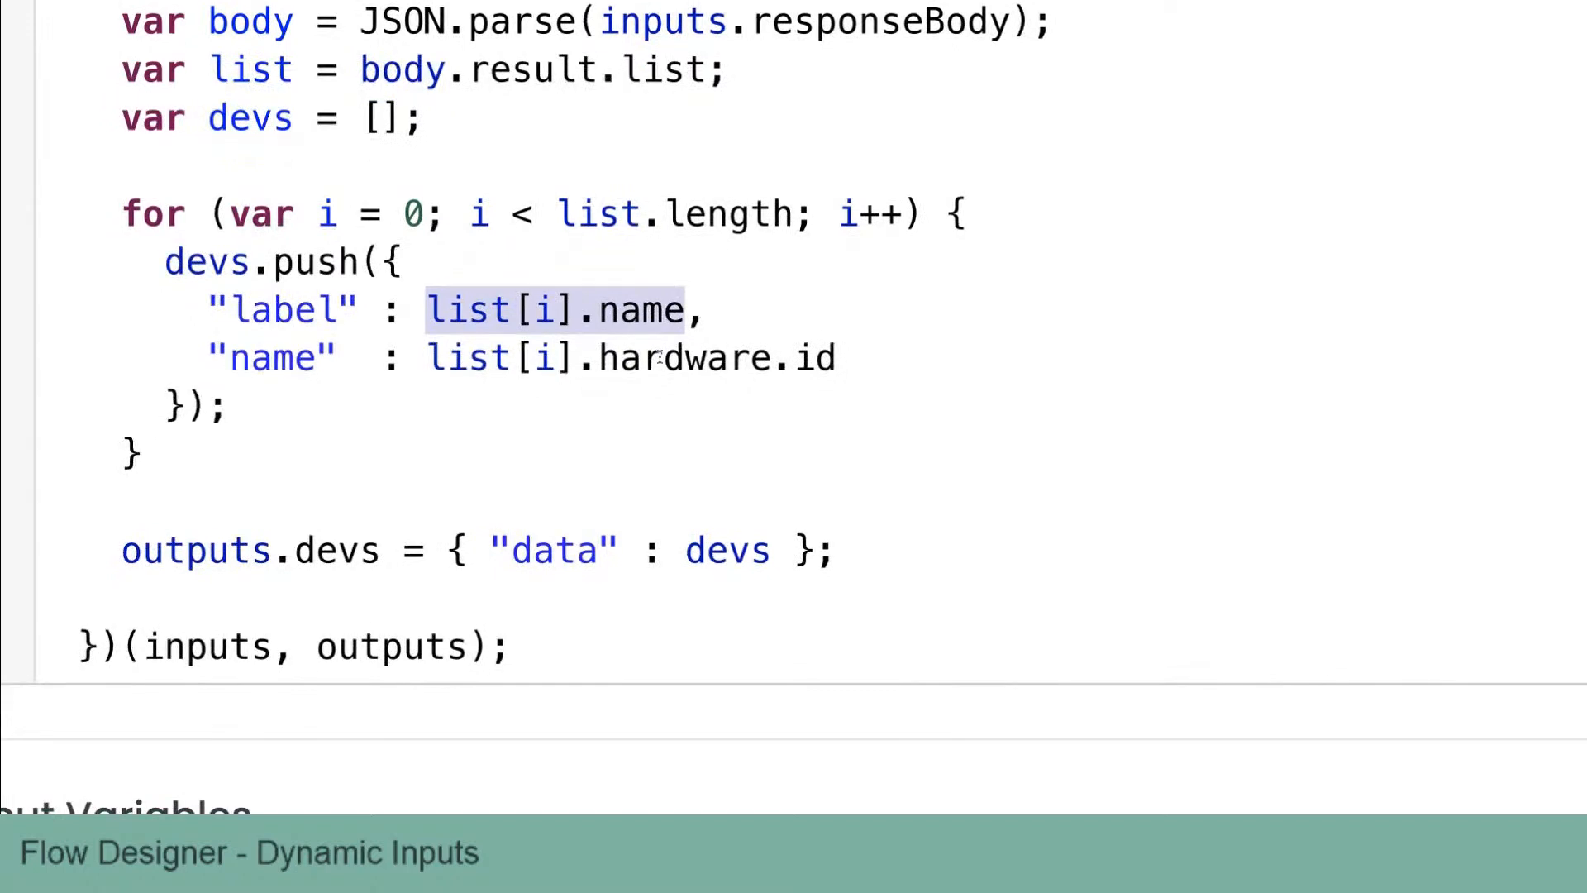
pyautogui.click(283, 265)
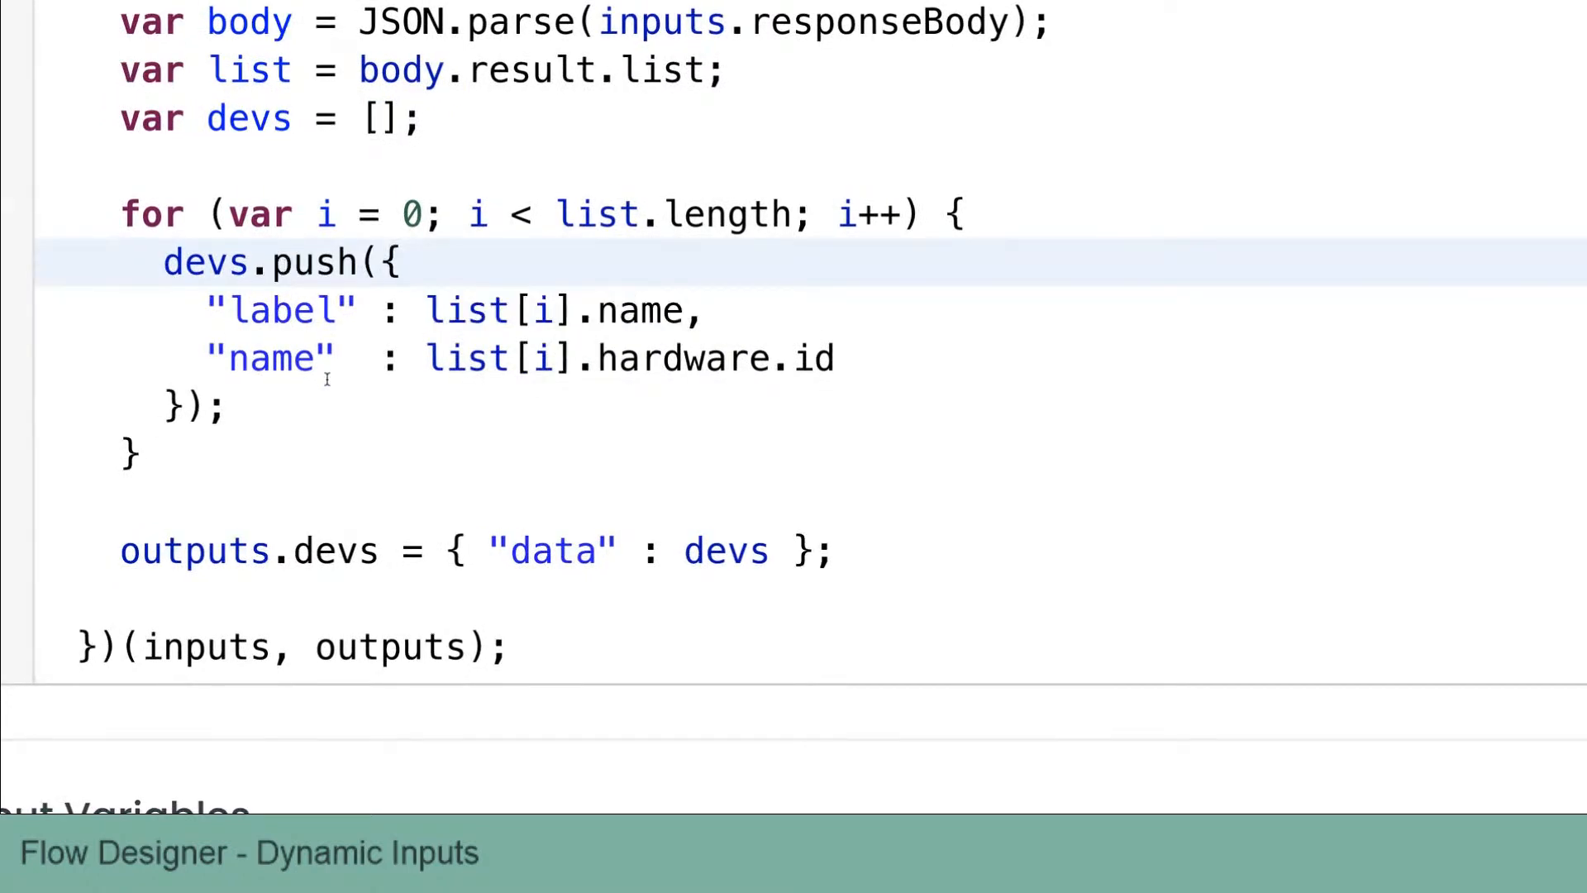
pyautogui.scroll(-1, 328, 379)
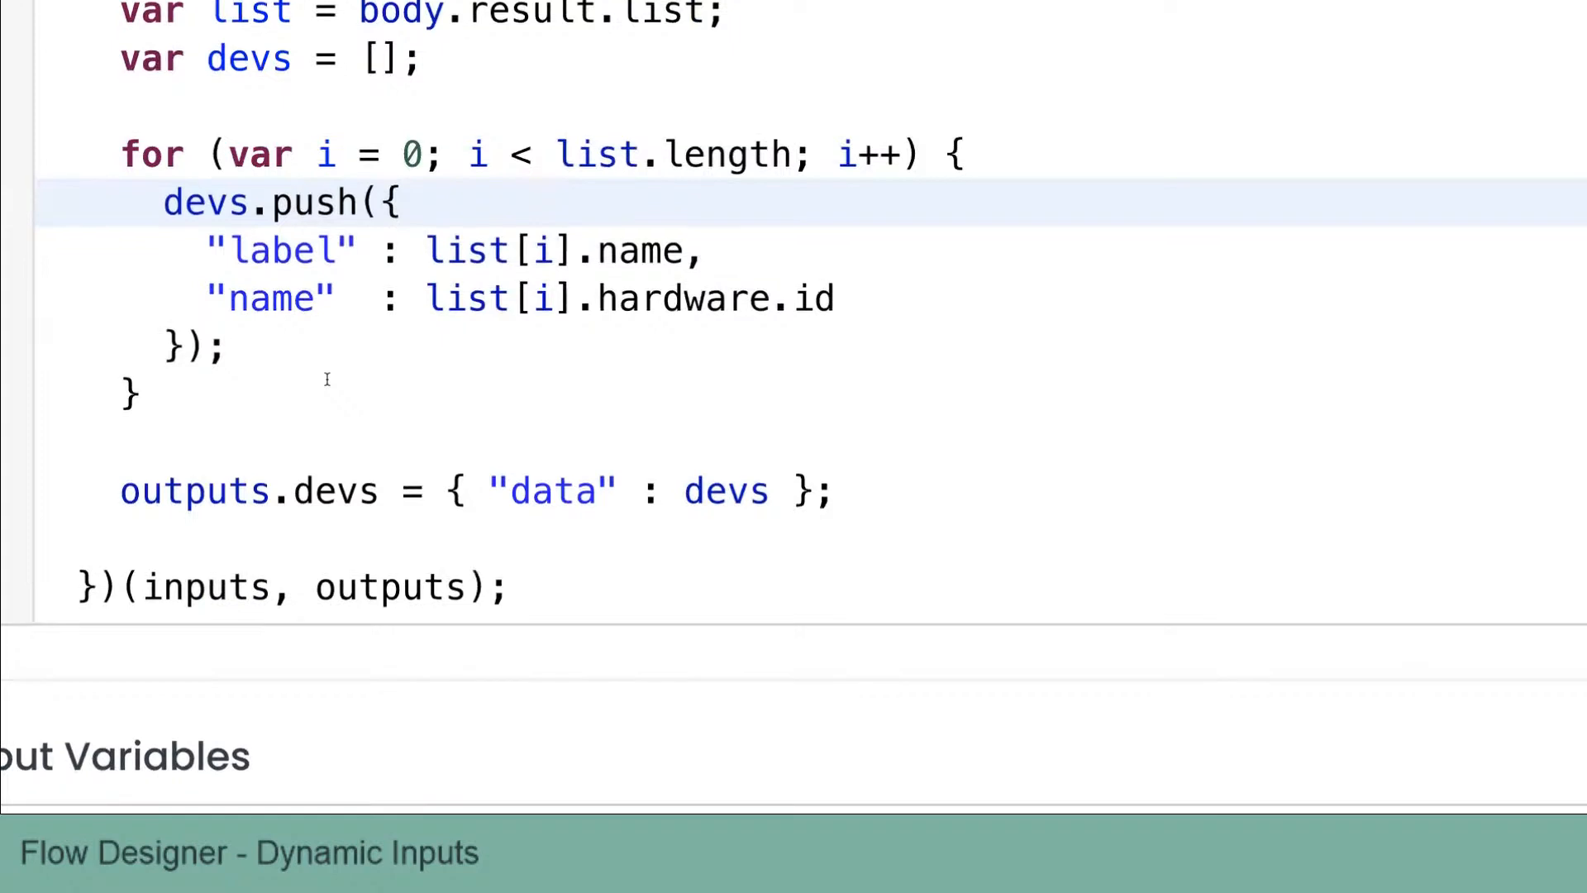
pyautogui.tripleClick(556, 494)
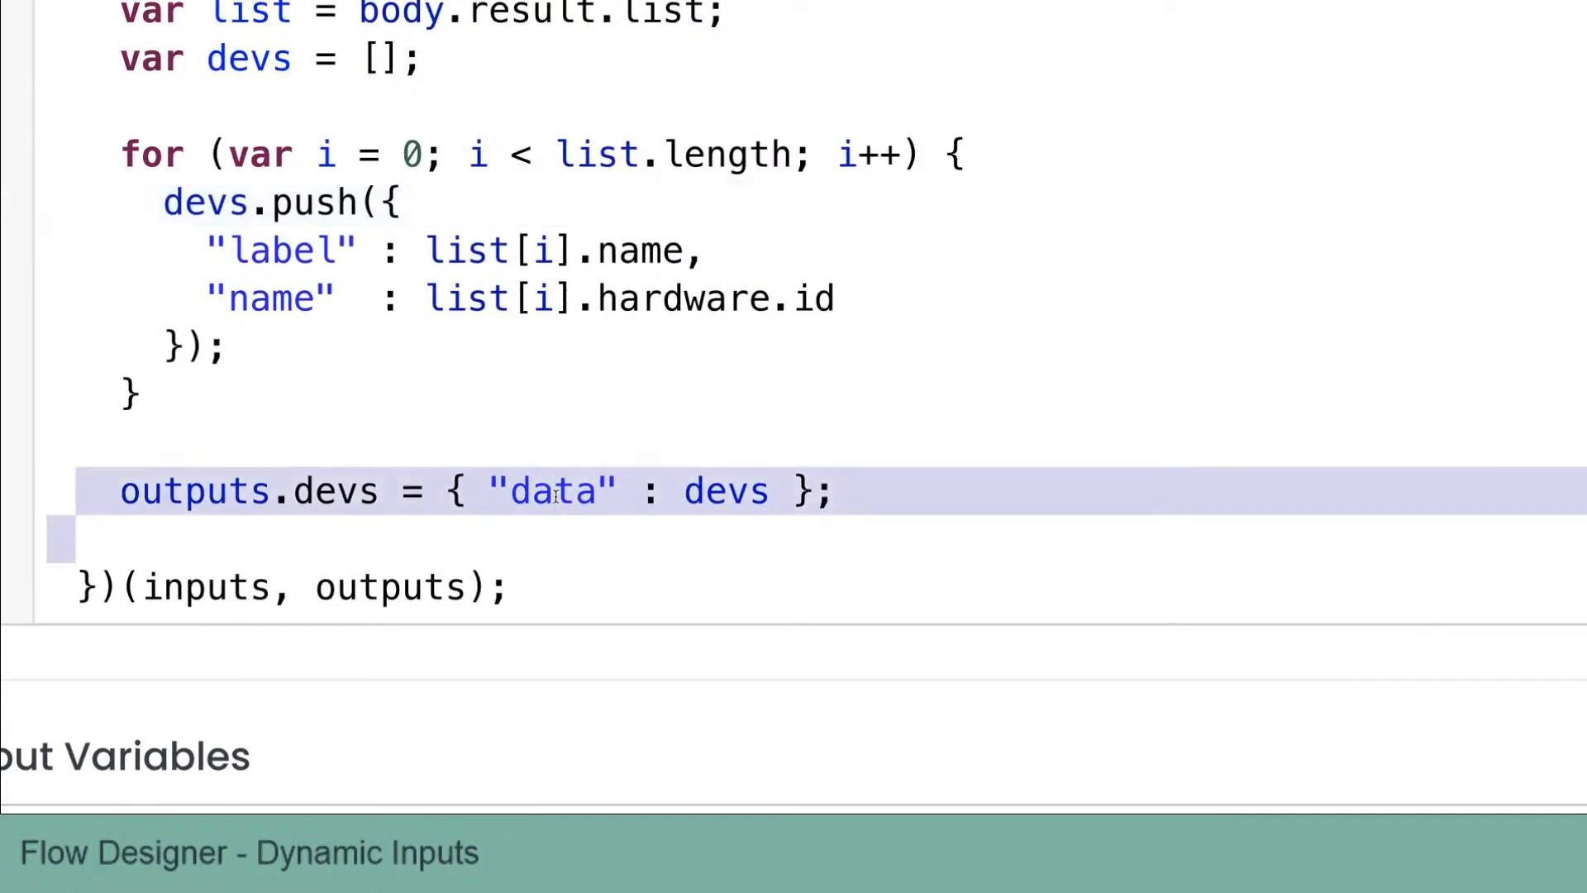
pyautogui.scroll(1, 817, 139)
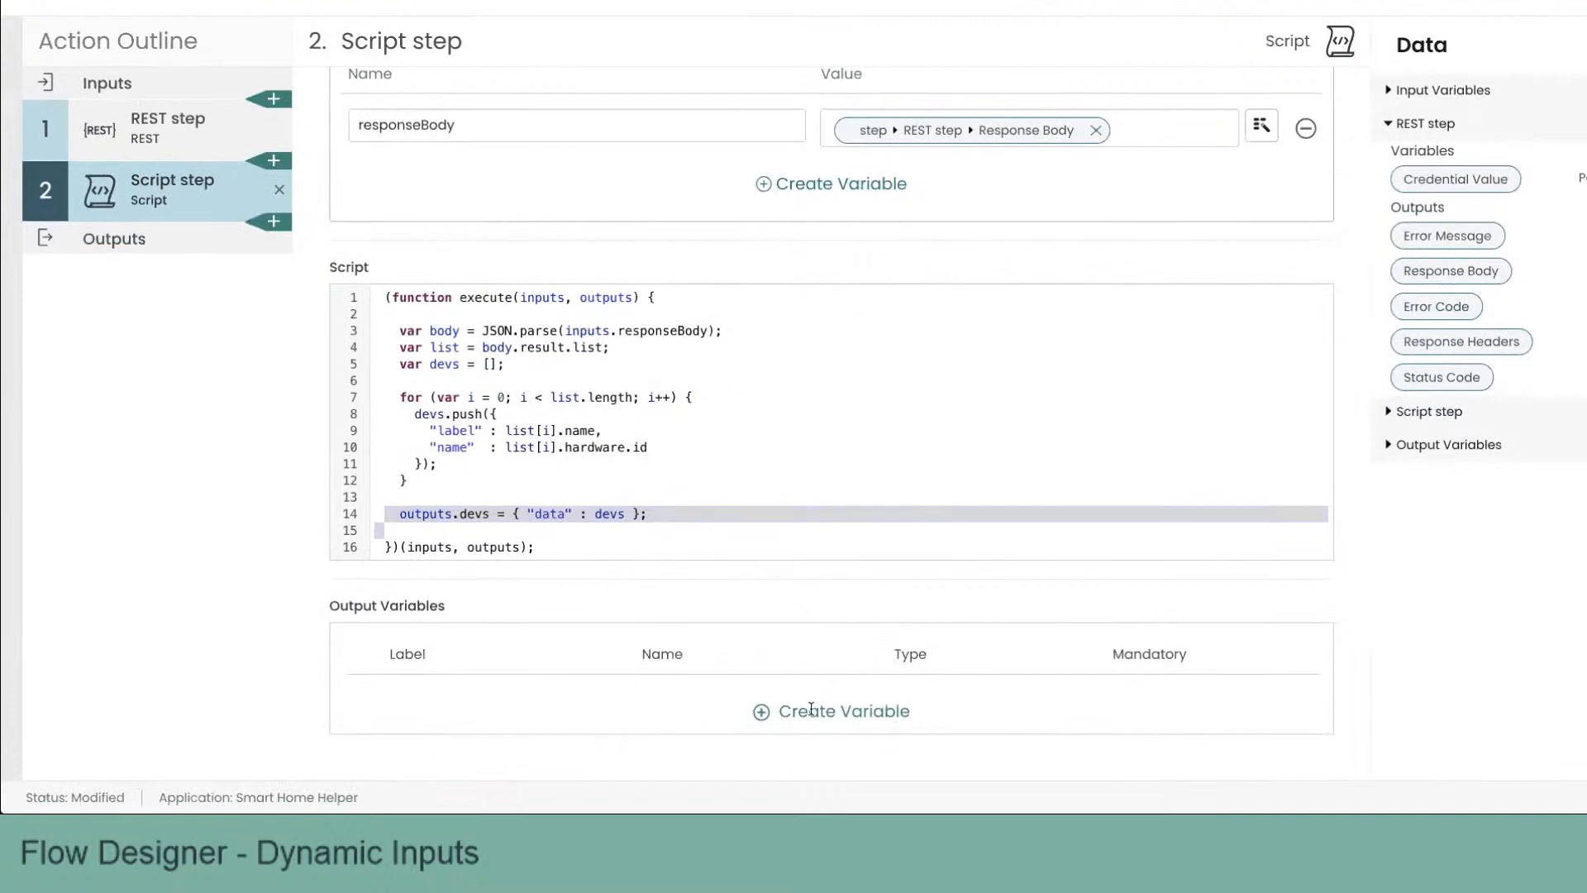
# Step: Create a script output variable labelled Devices, named devices, of type JSON
pyautogui.click(814, 710)
pyautogui.scroll(-1, 801, 627)
pyautogui.click(500, 652)
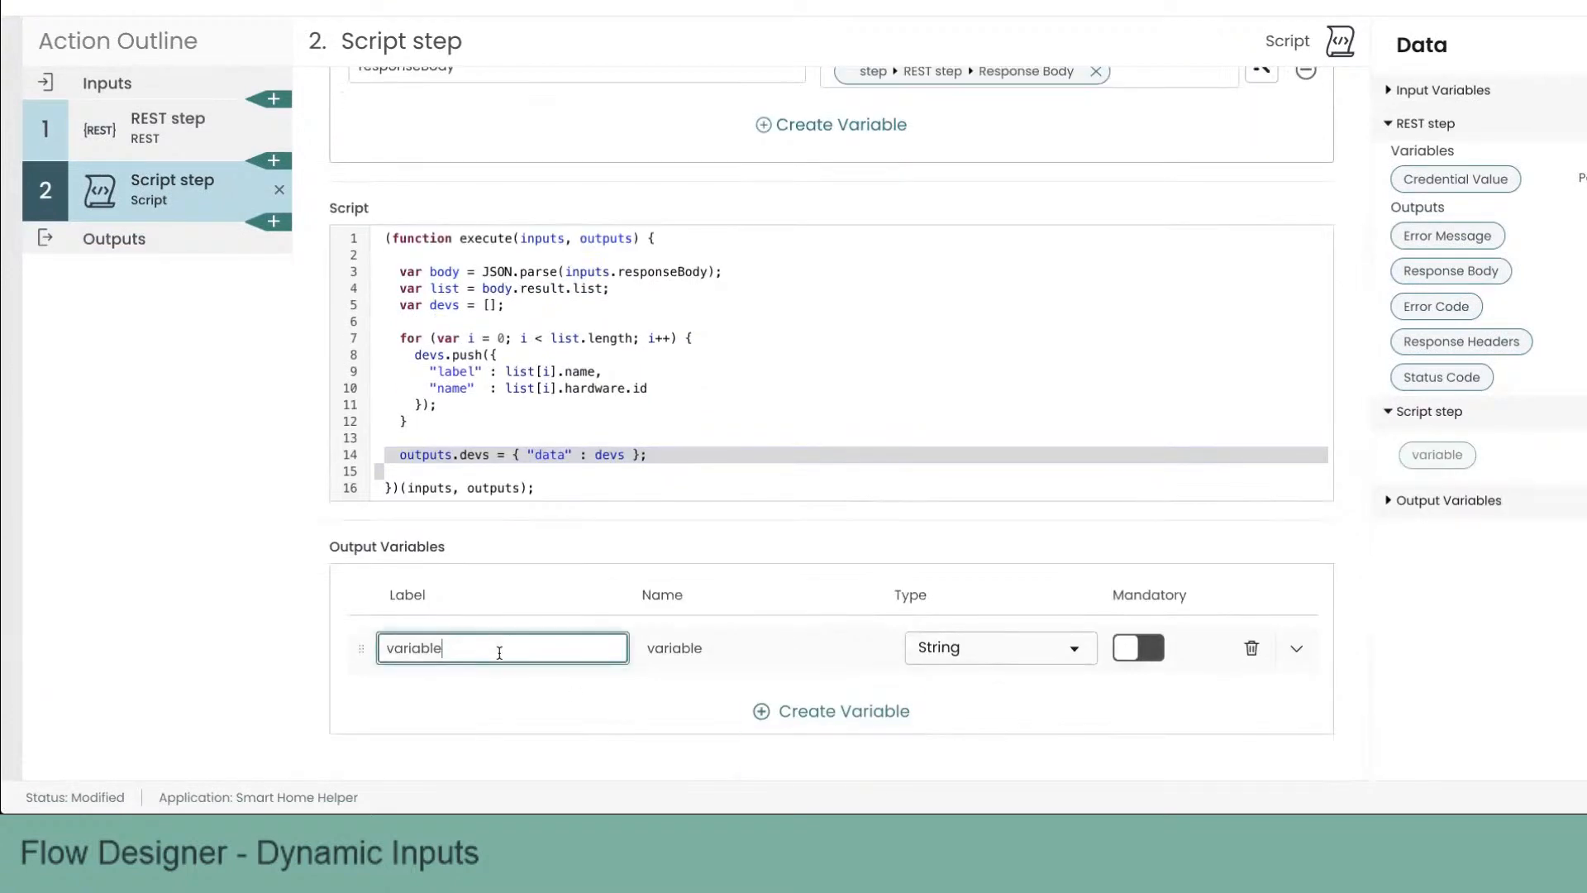
pyautogui.doubleClick(499, 652)
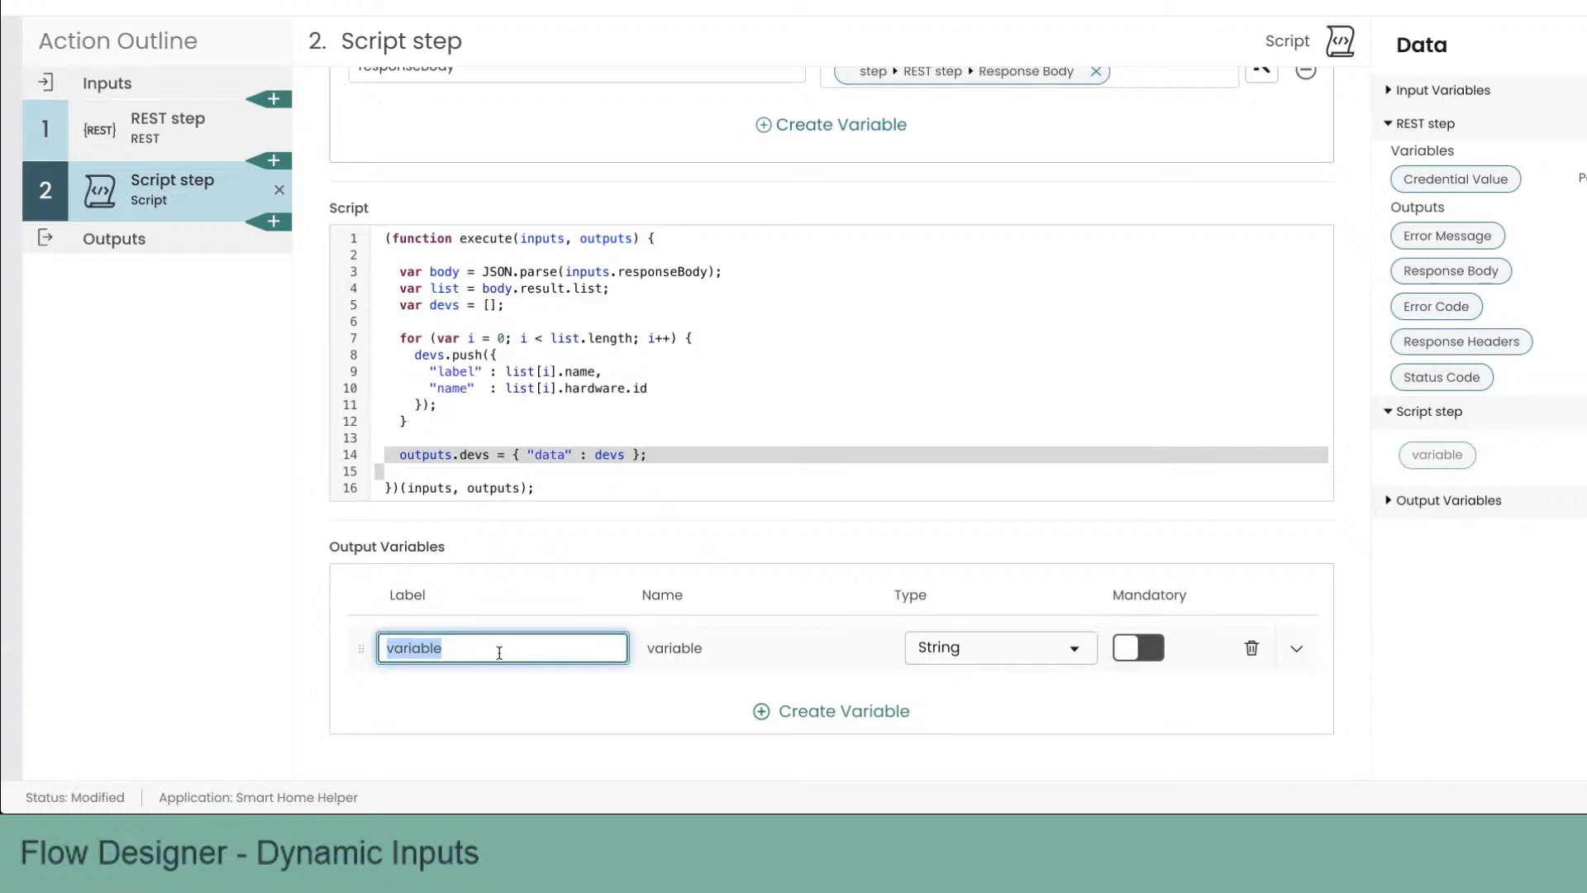
pyautogui.press('BackSpace')
pyautogui.write('Dav')
pyautogui.press('BackSpace')
pyautogui.press('BackSpace')
pyautogui.write('evices')
pyautogui.press('Tab')
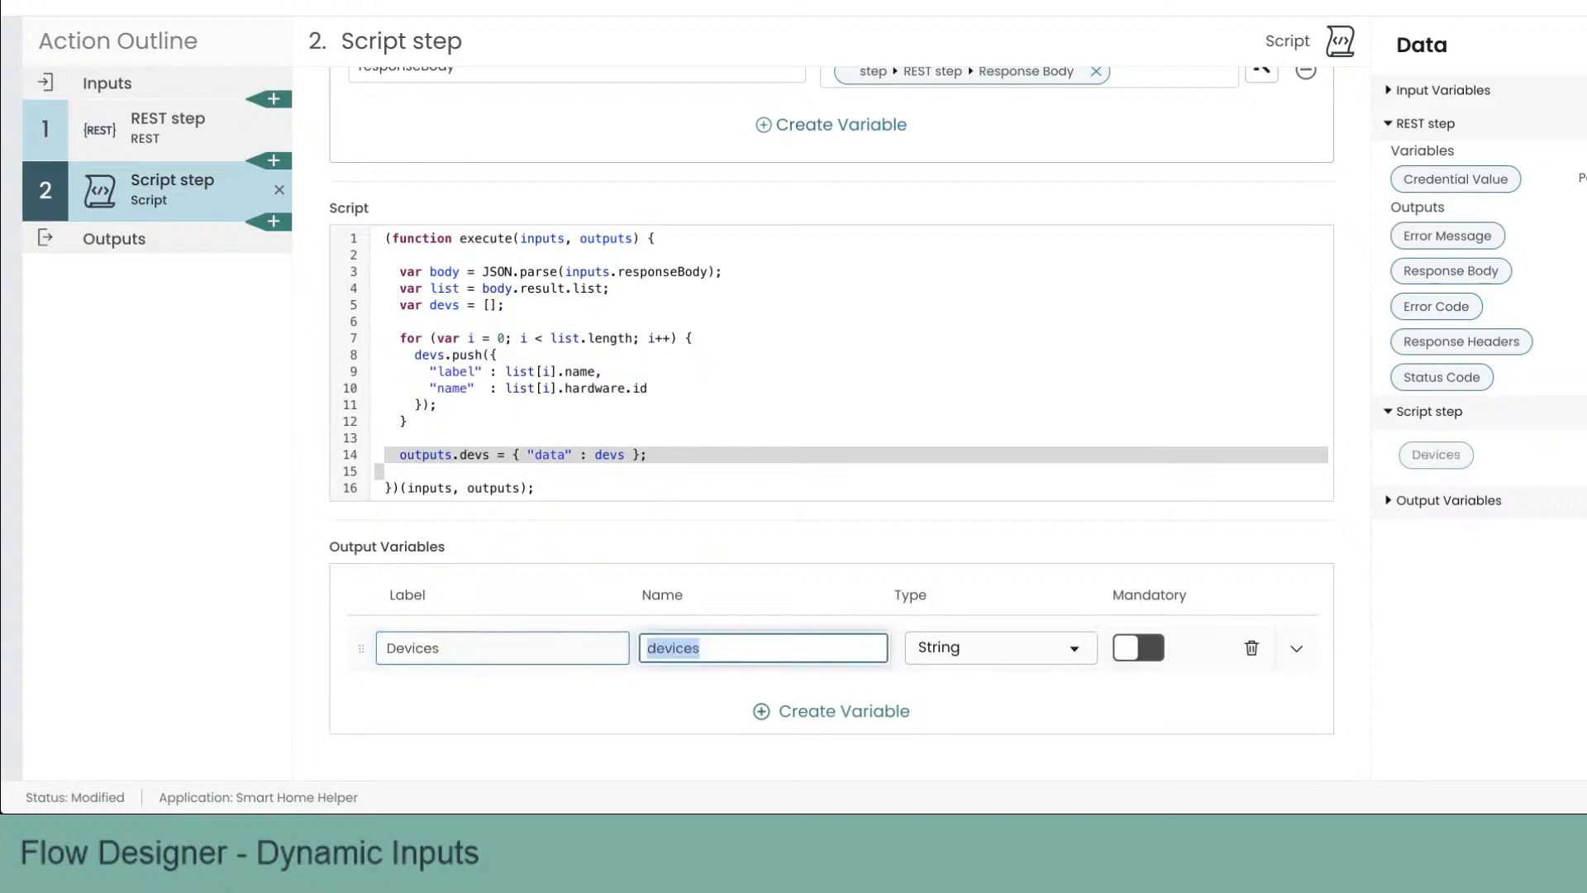
pyautogui.write('devices')
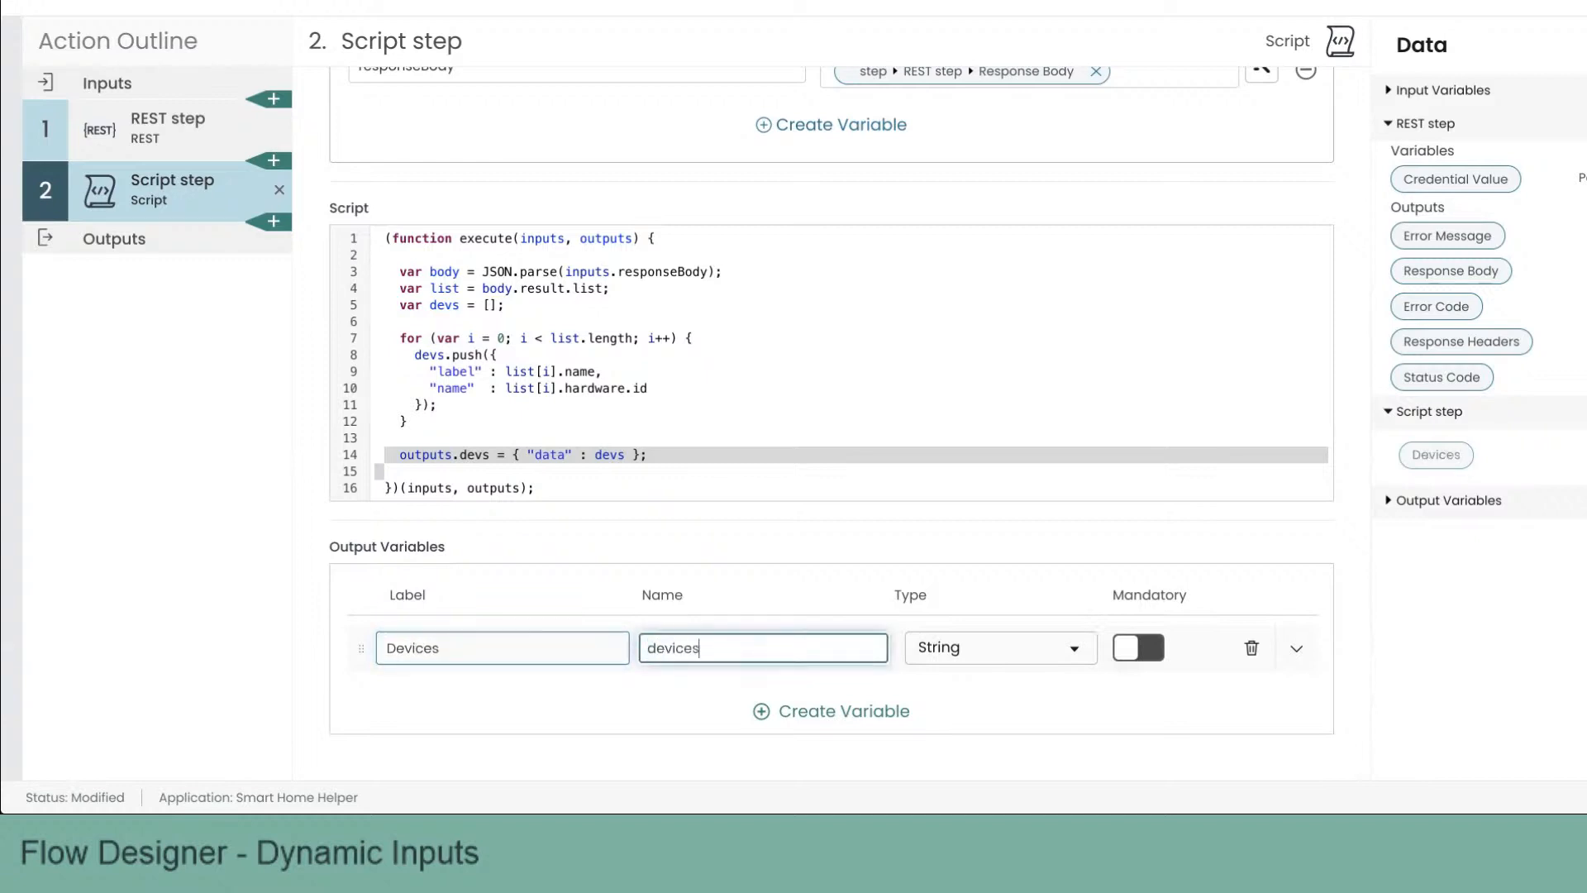
pyautogui.click(953, 651)
pyautogui.write('json')
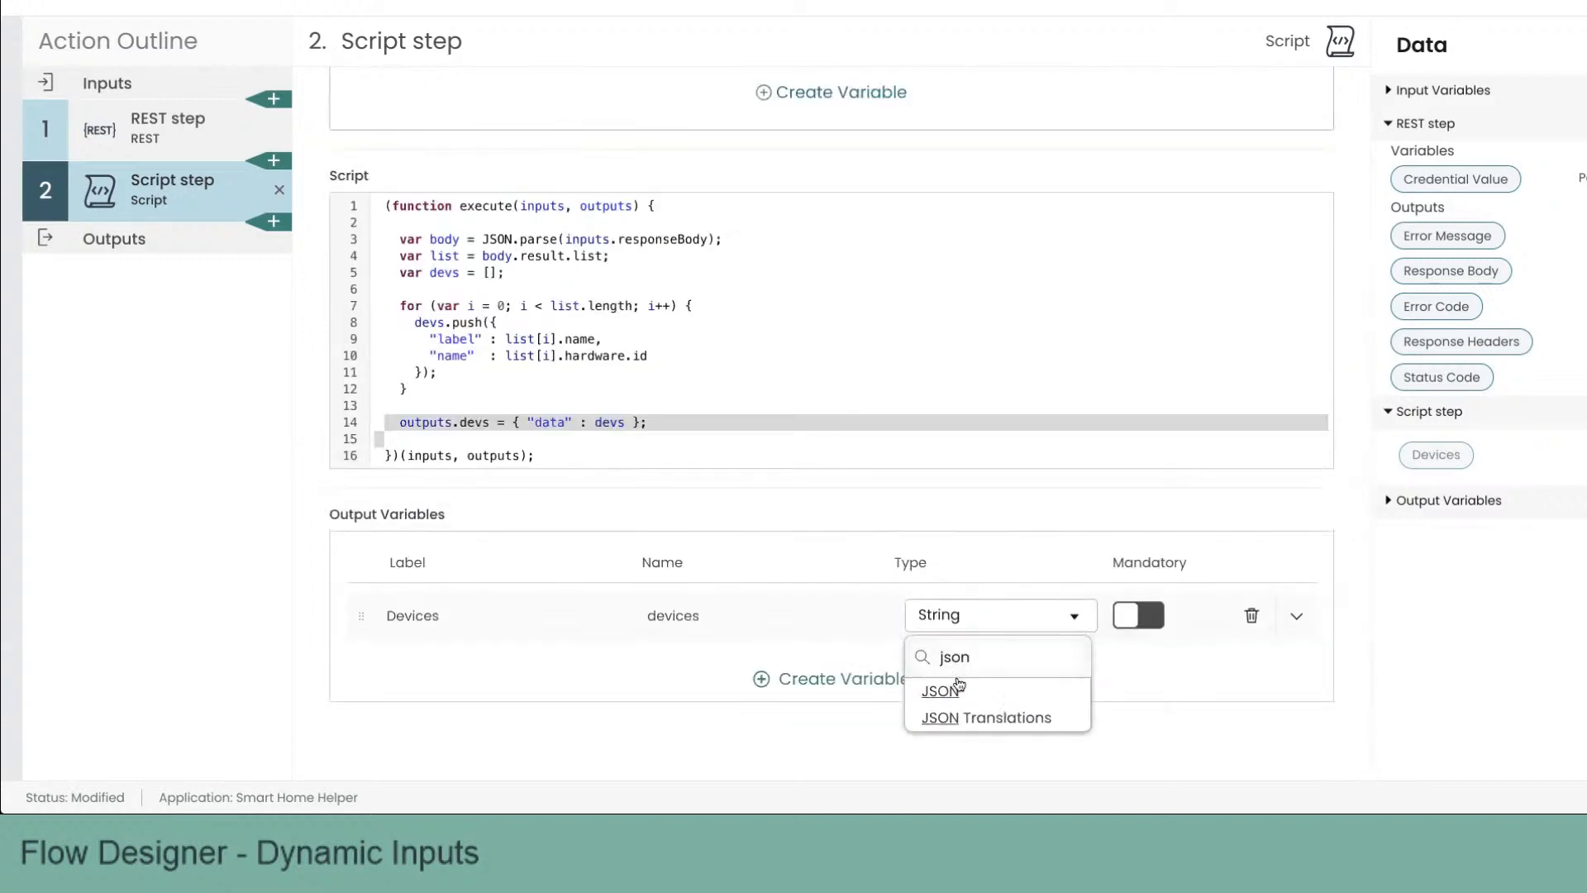
pyautogui.click(942, 691)
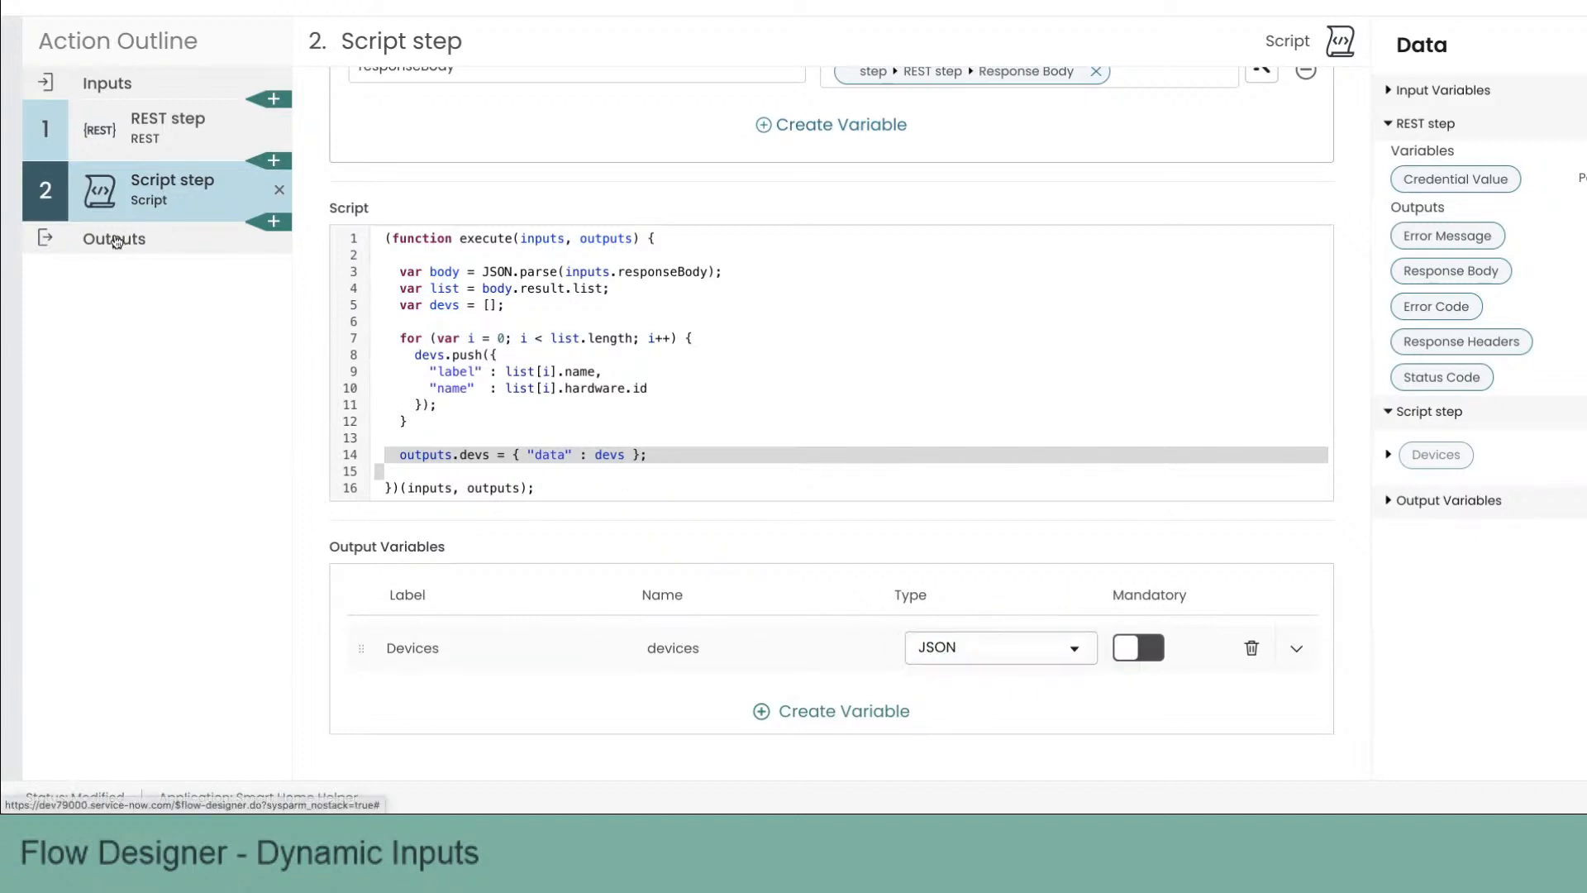
# Step: Open the action Outputs and create an output labelled Devices and named output
pyautogui.click(114, 239)
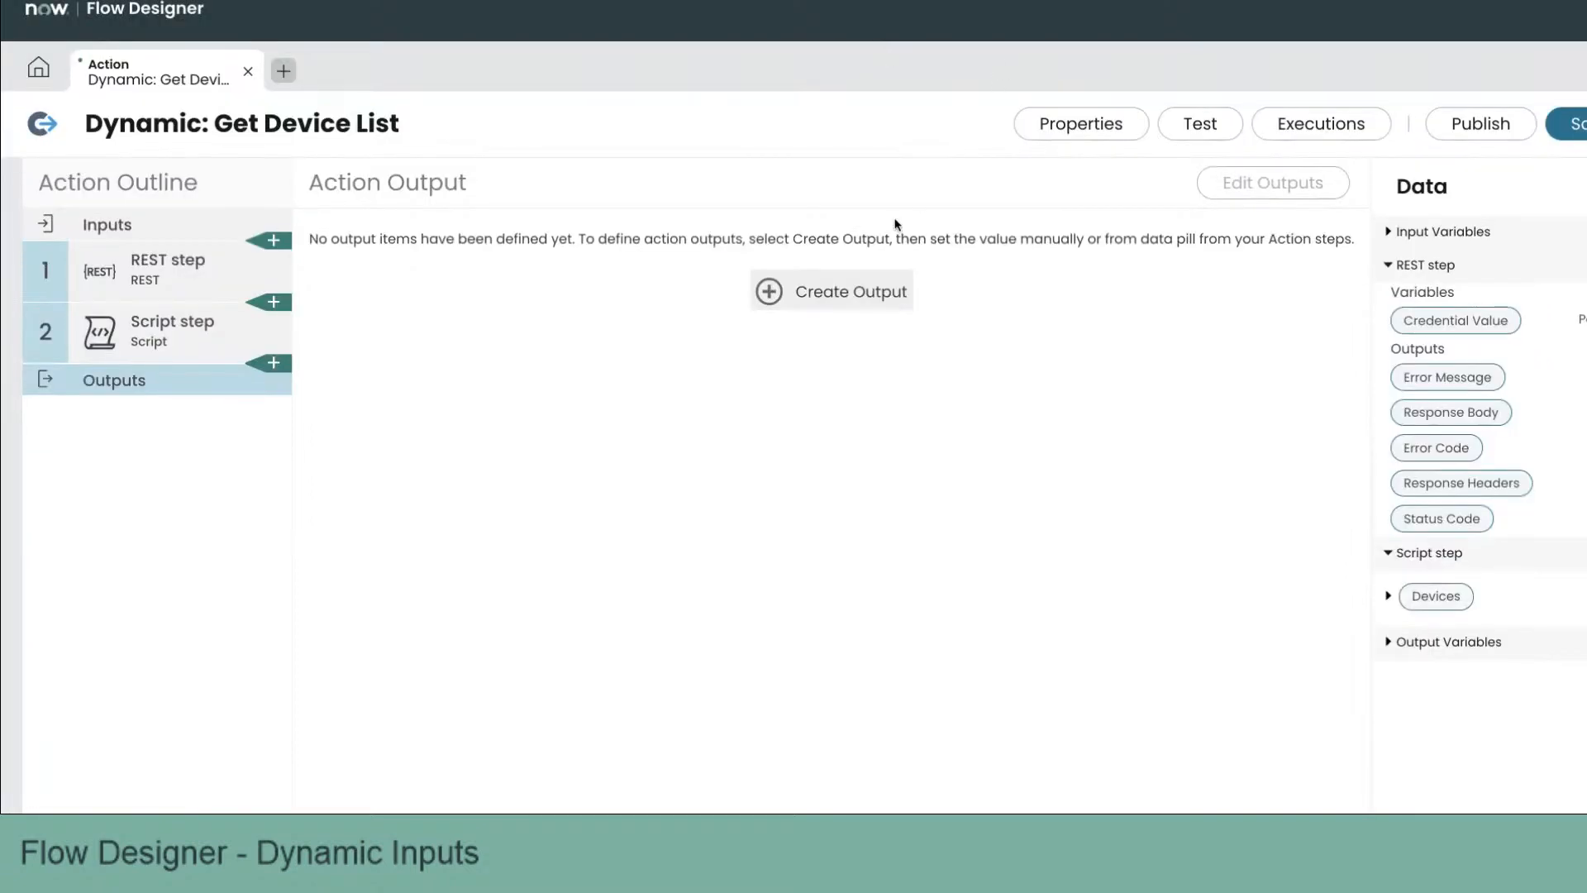
pyautogui.click(767, 293)
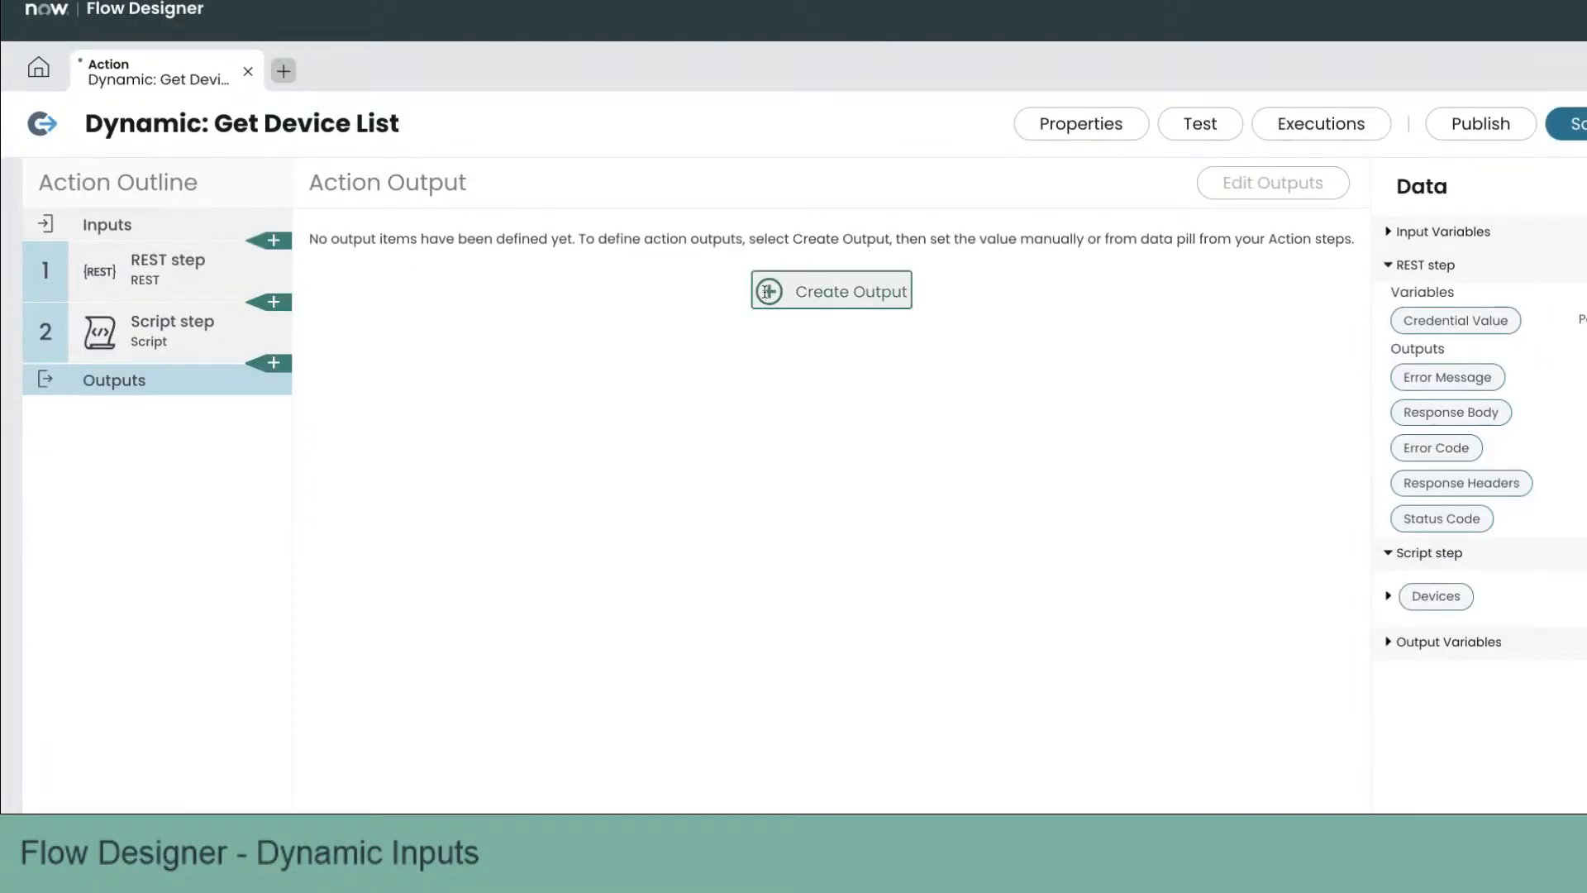
pyautogui.doubleClick(480, 288)
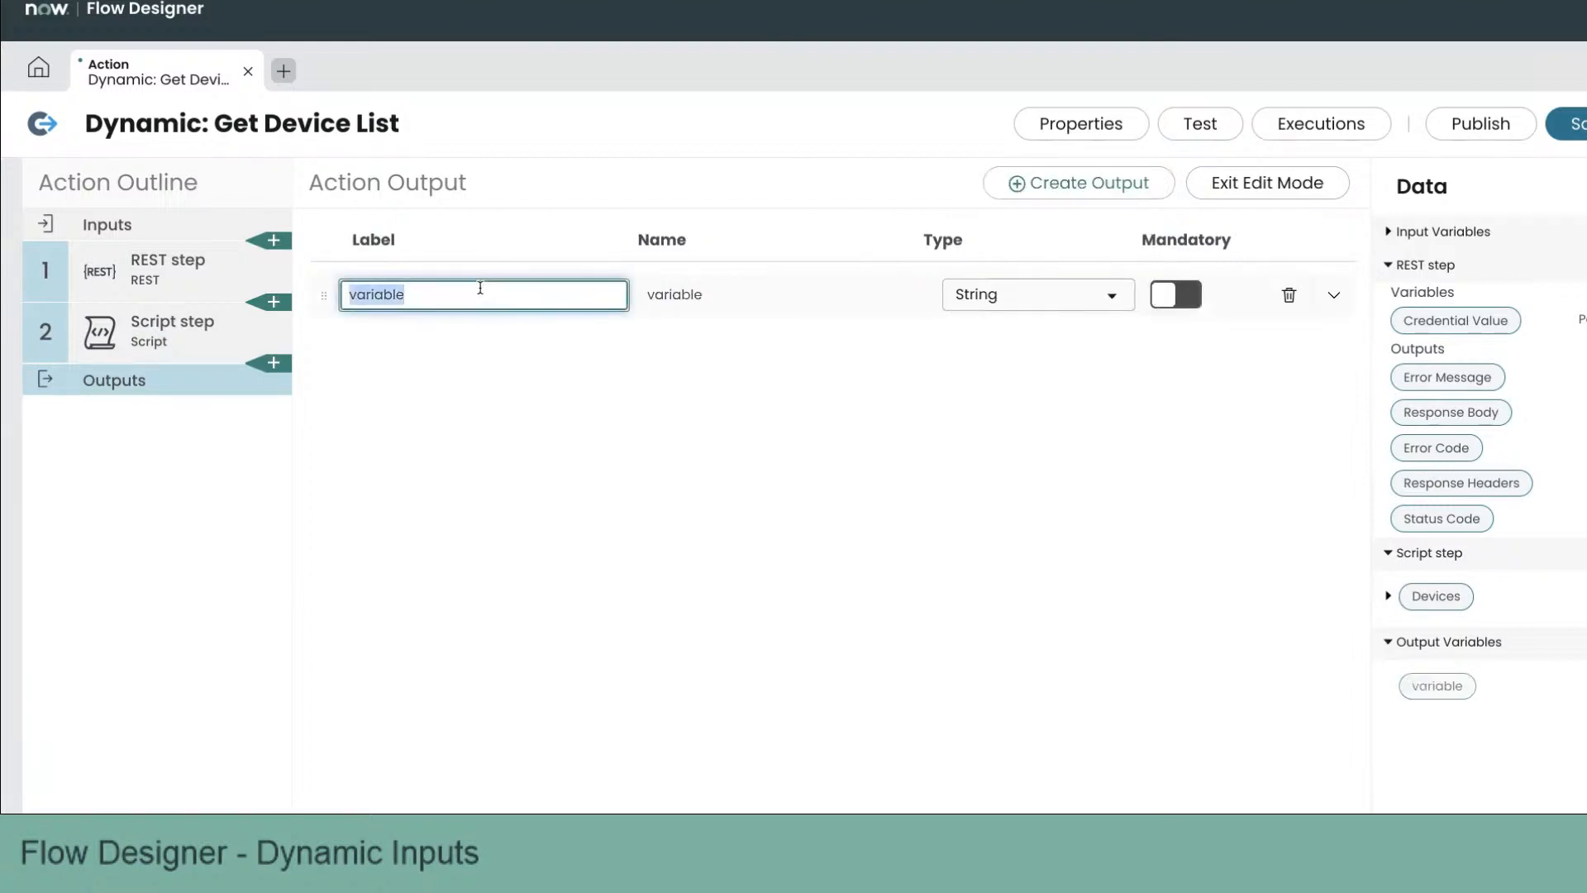
pyautogui.write('Devices')
pyautogui.doubleClick(675, 294)
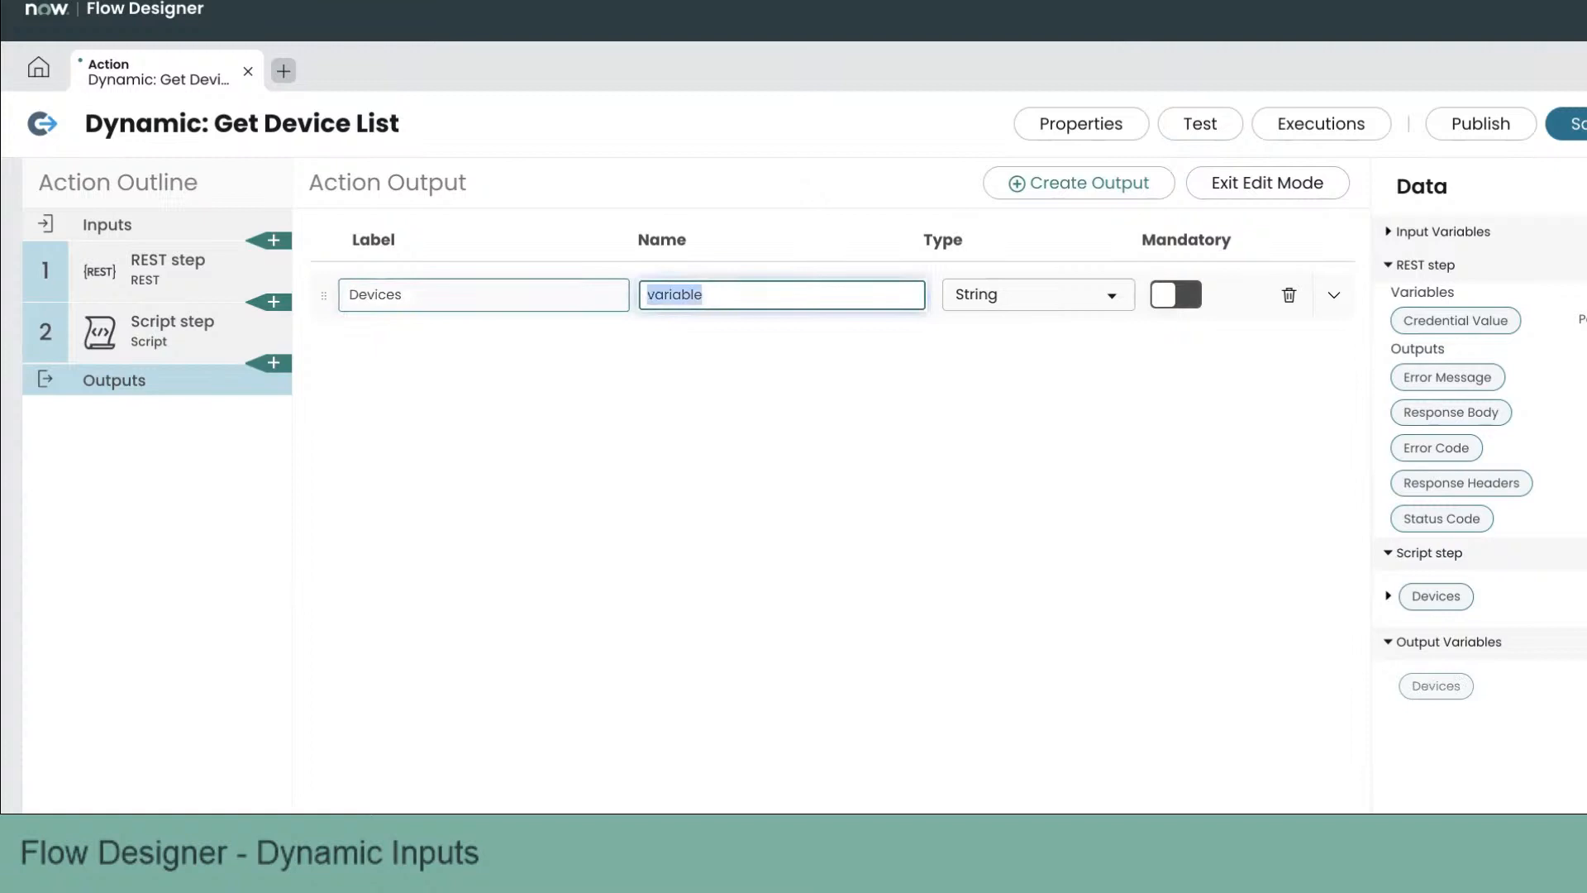
pyautogui.write('output')
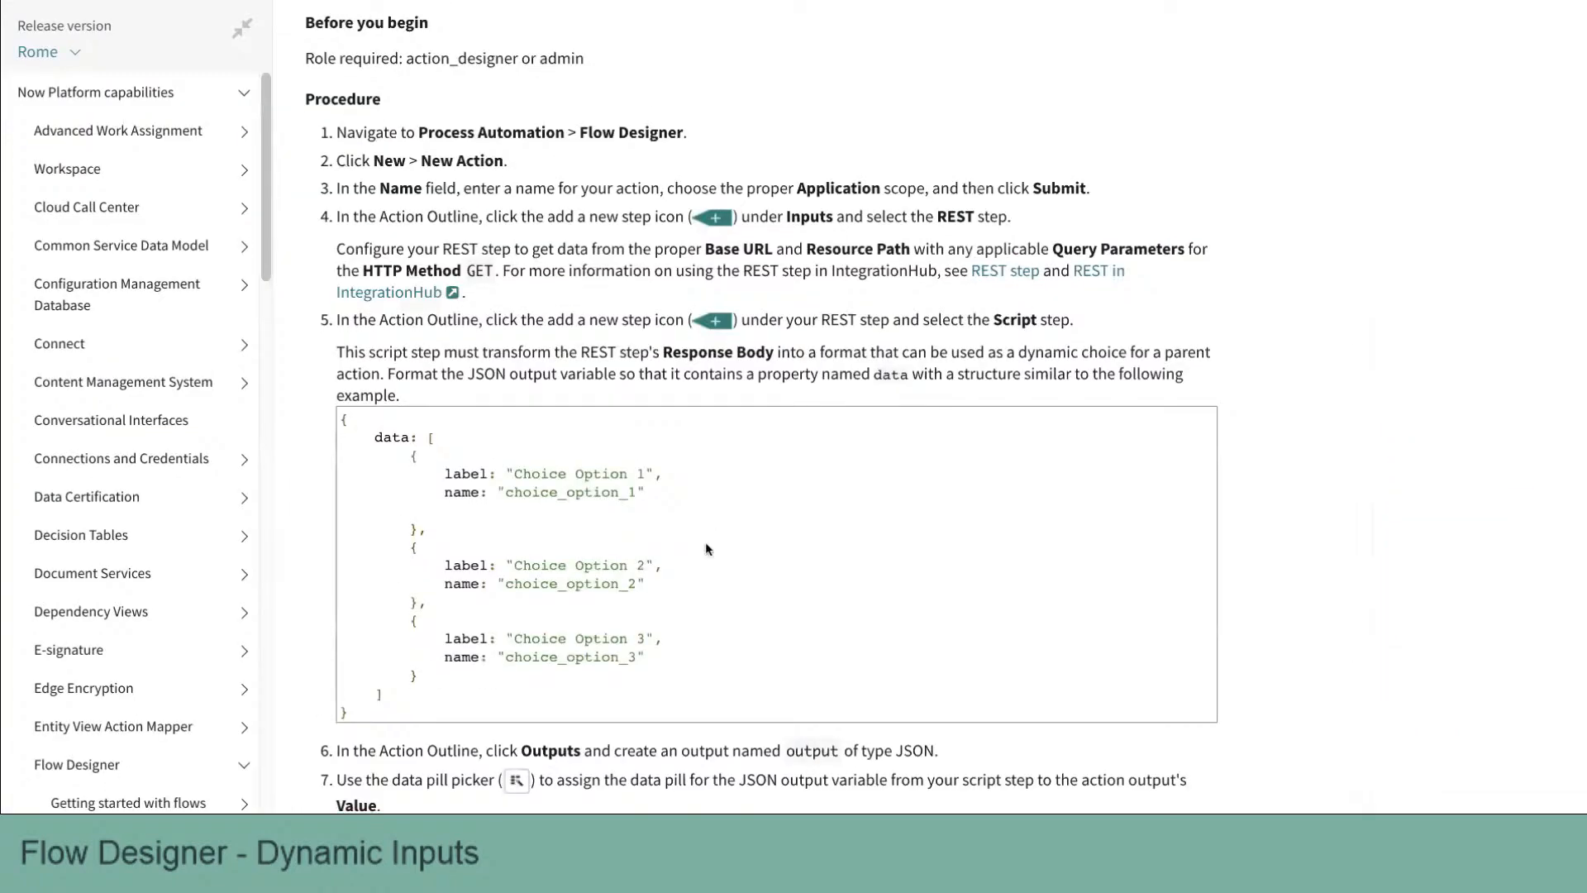
# Step: Check the documentation and set the action output's type to JSON
pyautogui.scroll(-2, 706, 542)
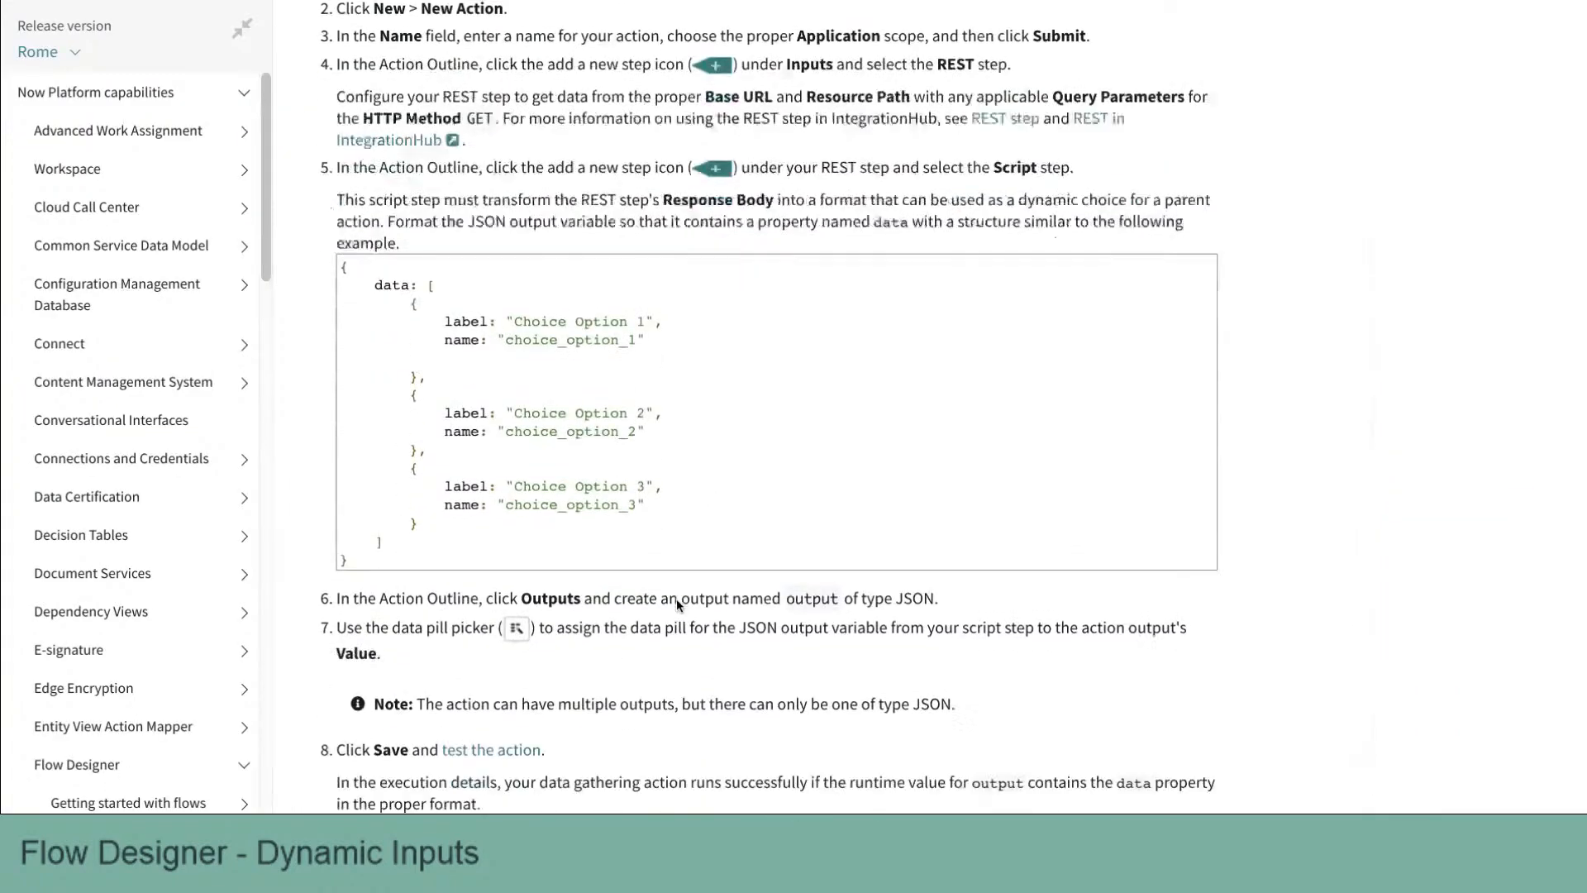
pyautogui.tripleClick(637, 594)
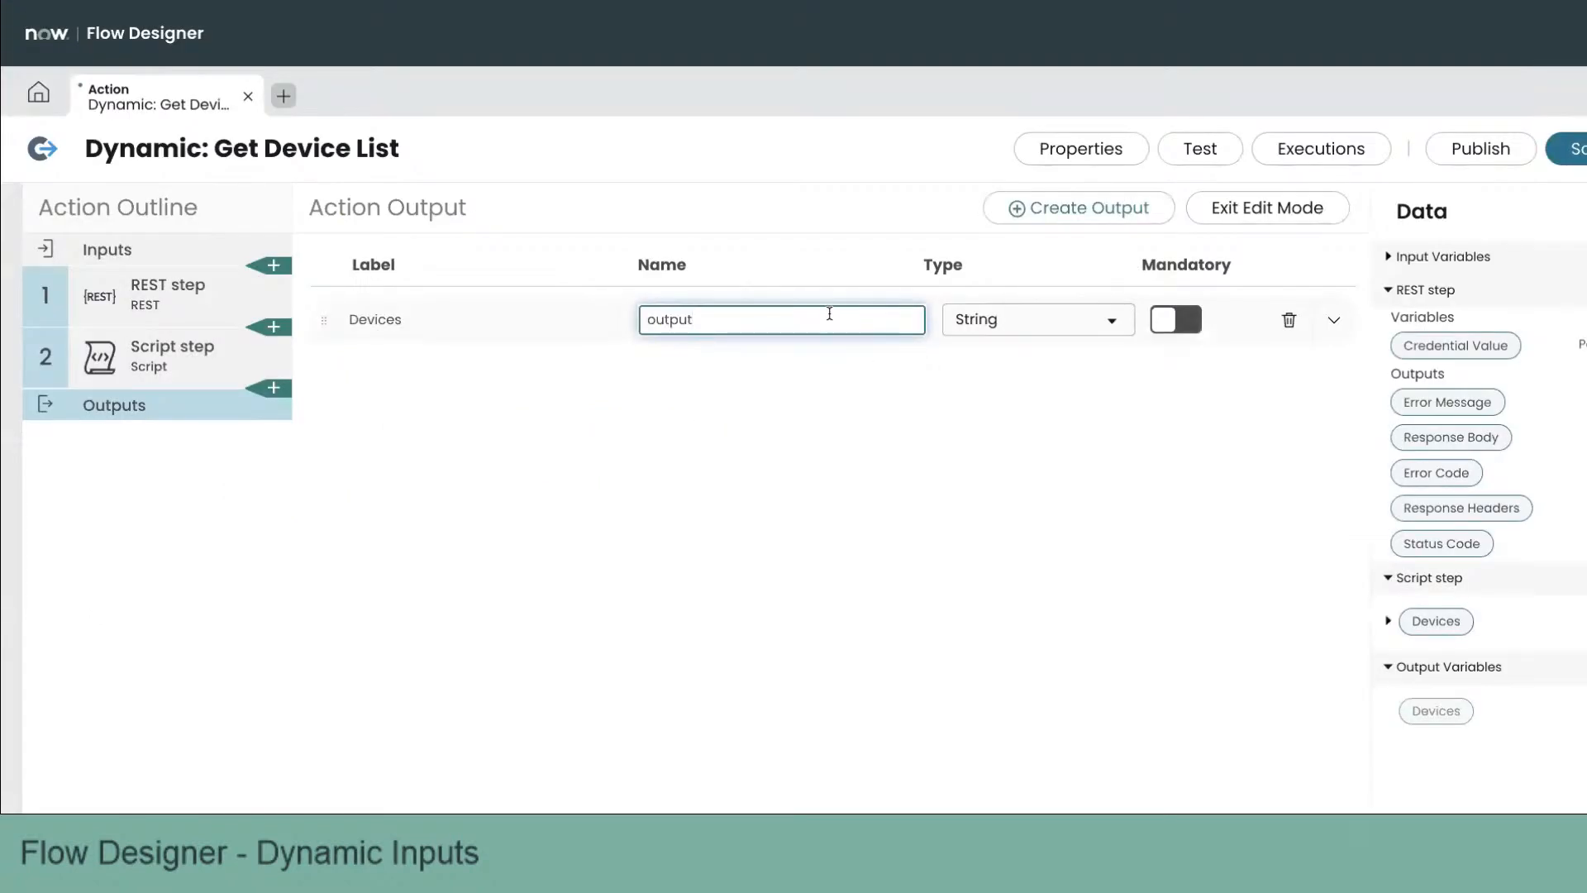
pyautogui.click(1054, 319)
pyautogui.write('json')
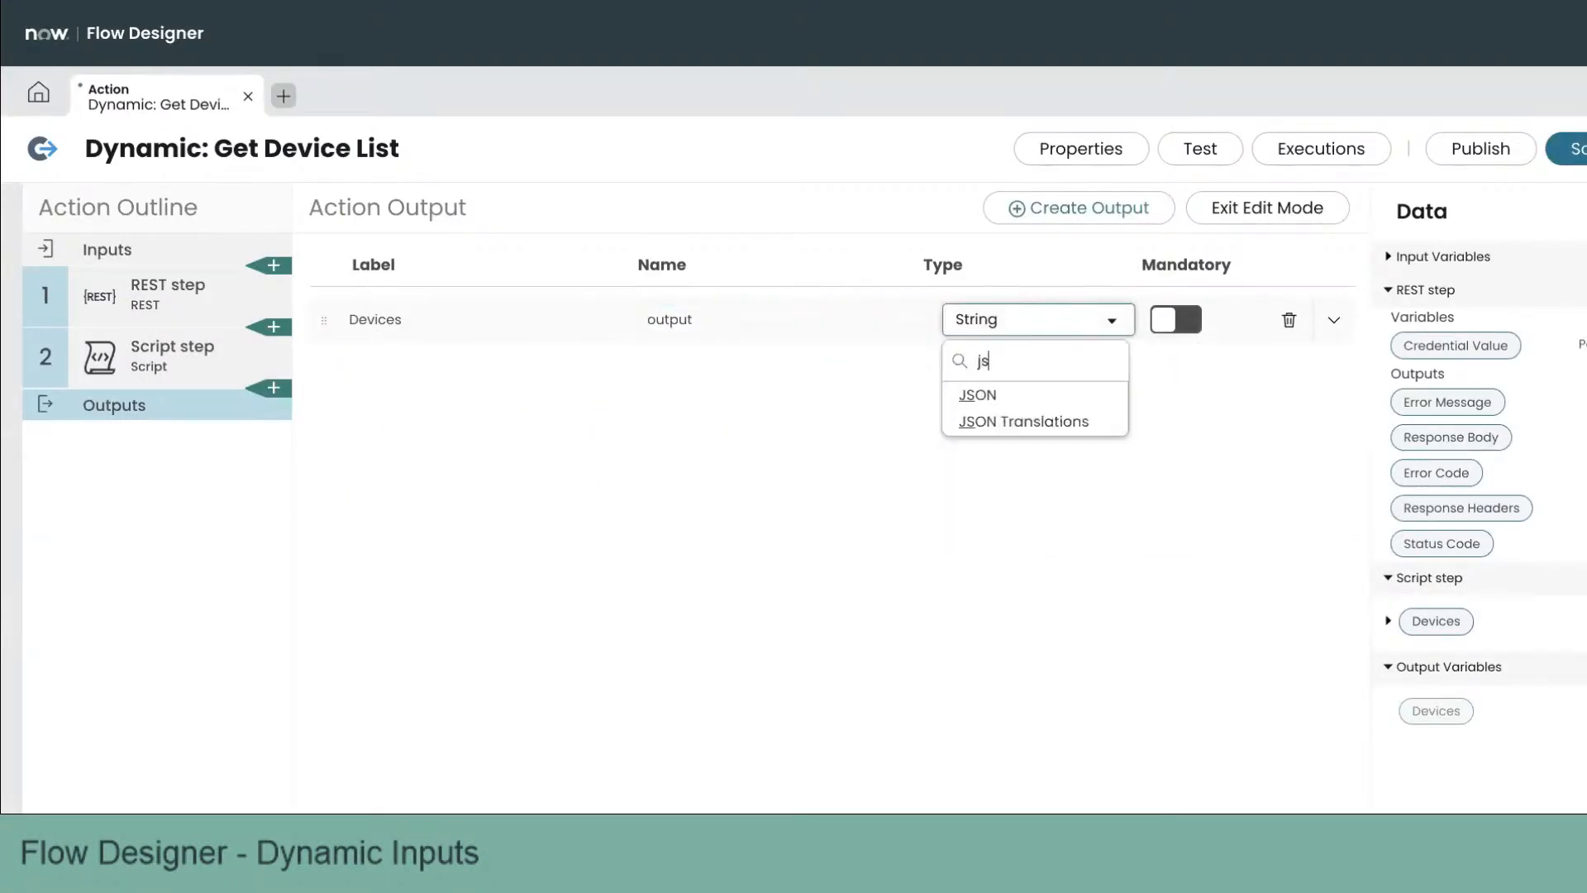
pyautogui.click(1040, 396)
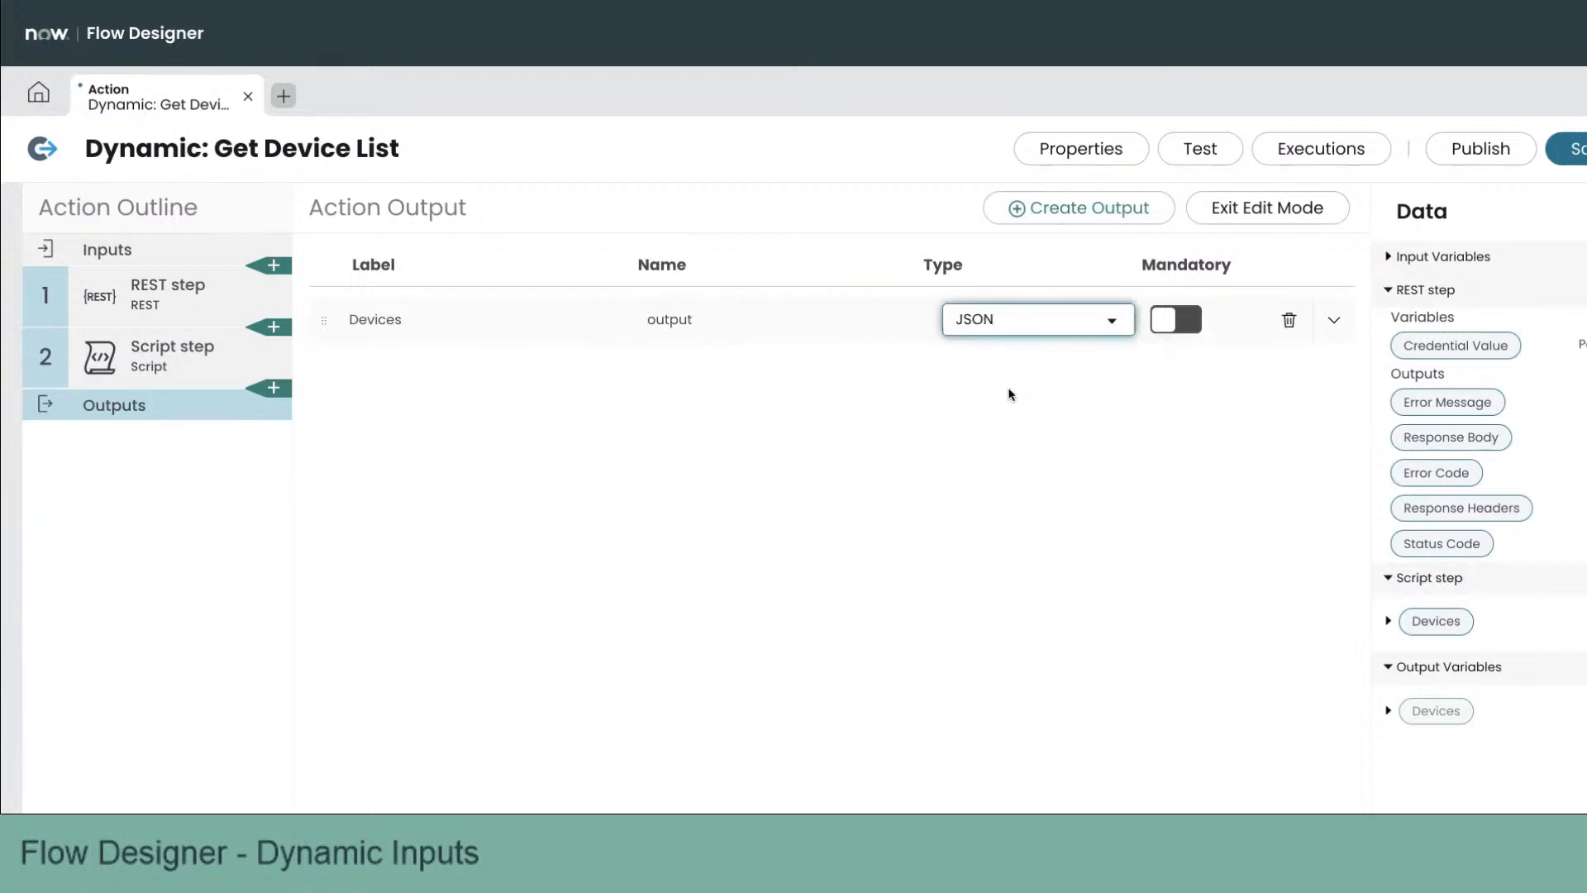
pyautogui.click(1004, 399)
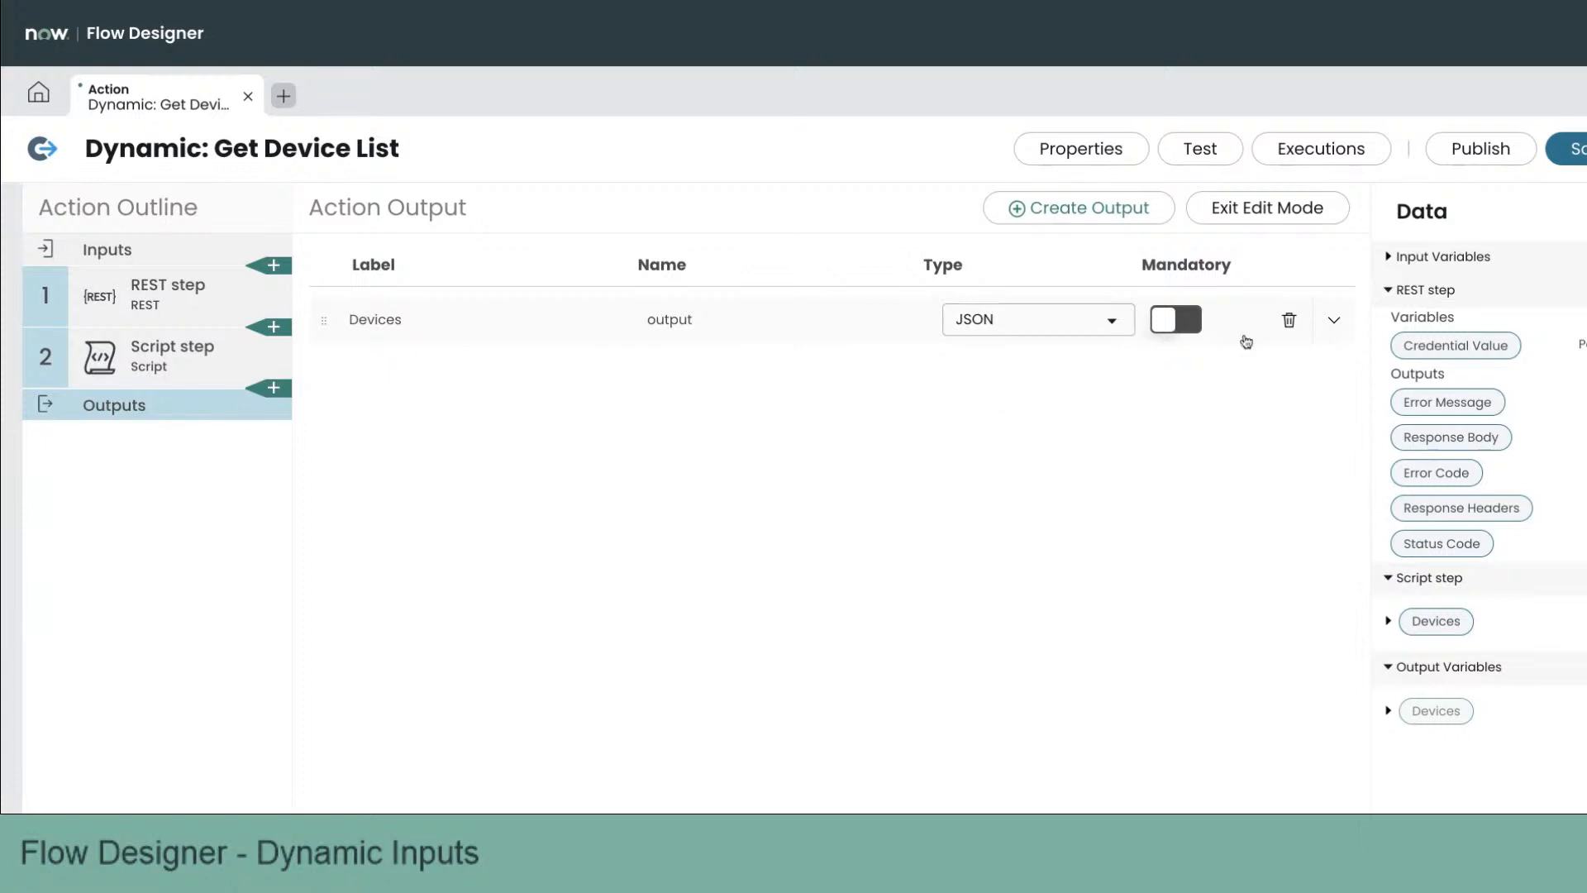
# Step: Save the action, run a test of it, and close the execution details
pyautogui.click(1579, 149)
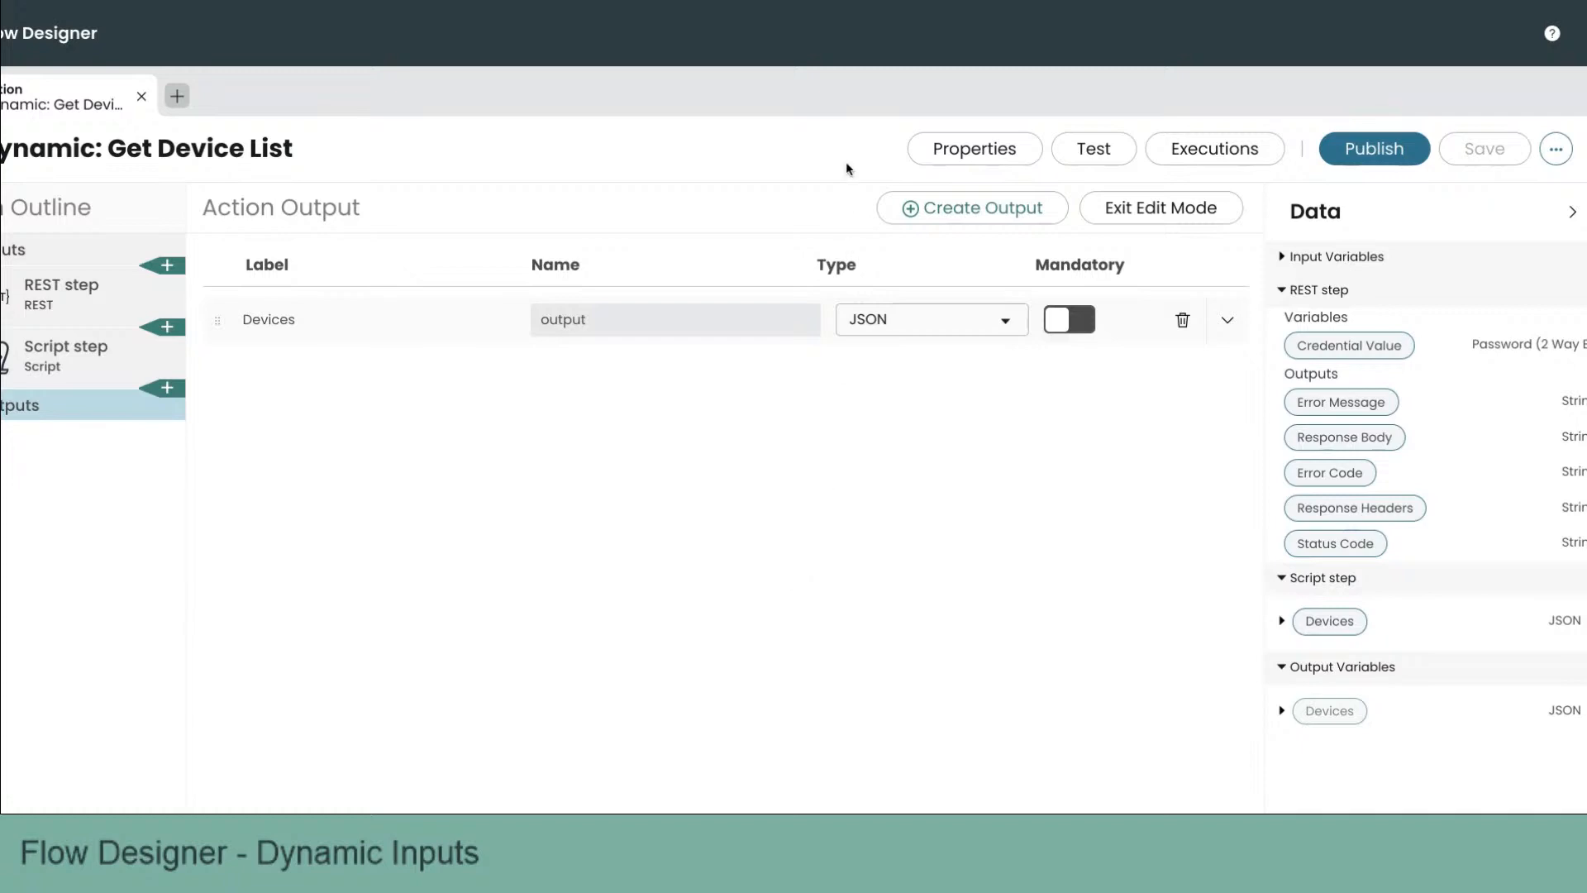
pyautogui.click(1095, 149)
pyautogui.click(1128, 308)
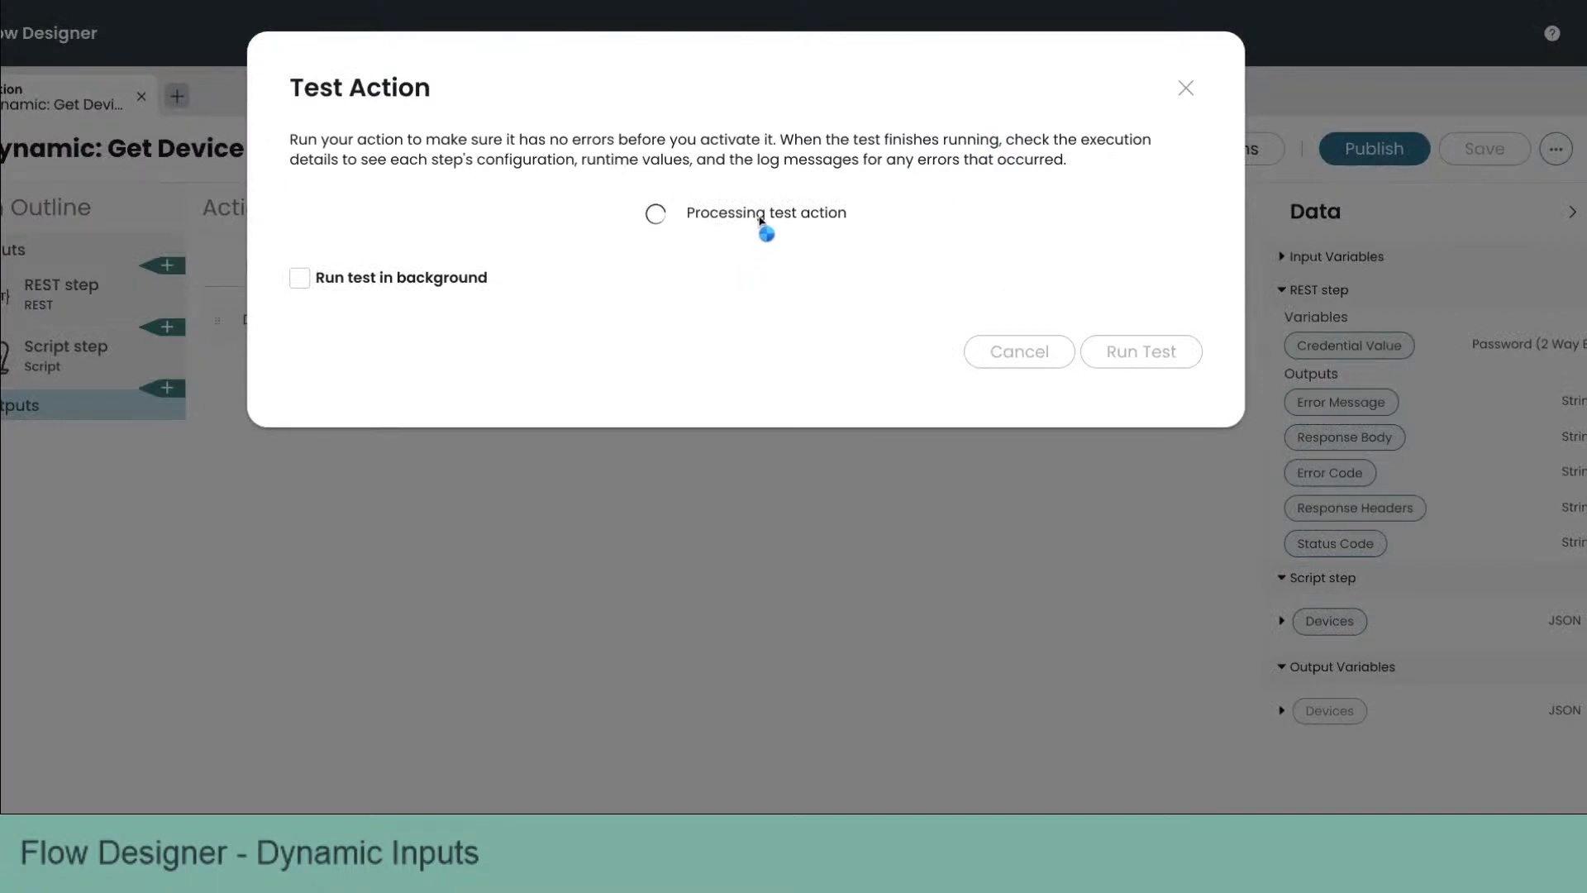
pyautogui.click(810, 213)
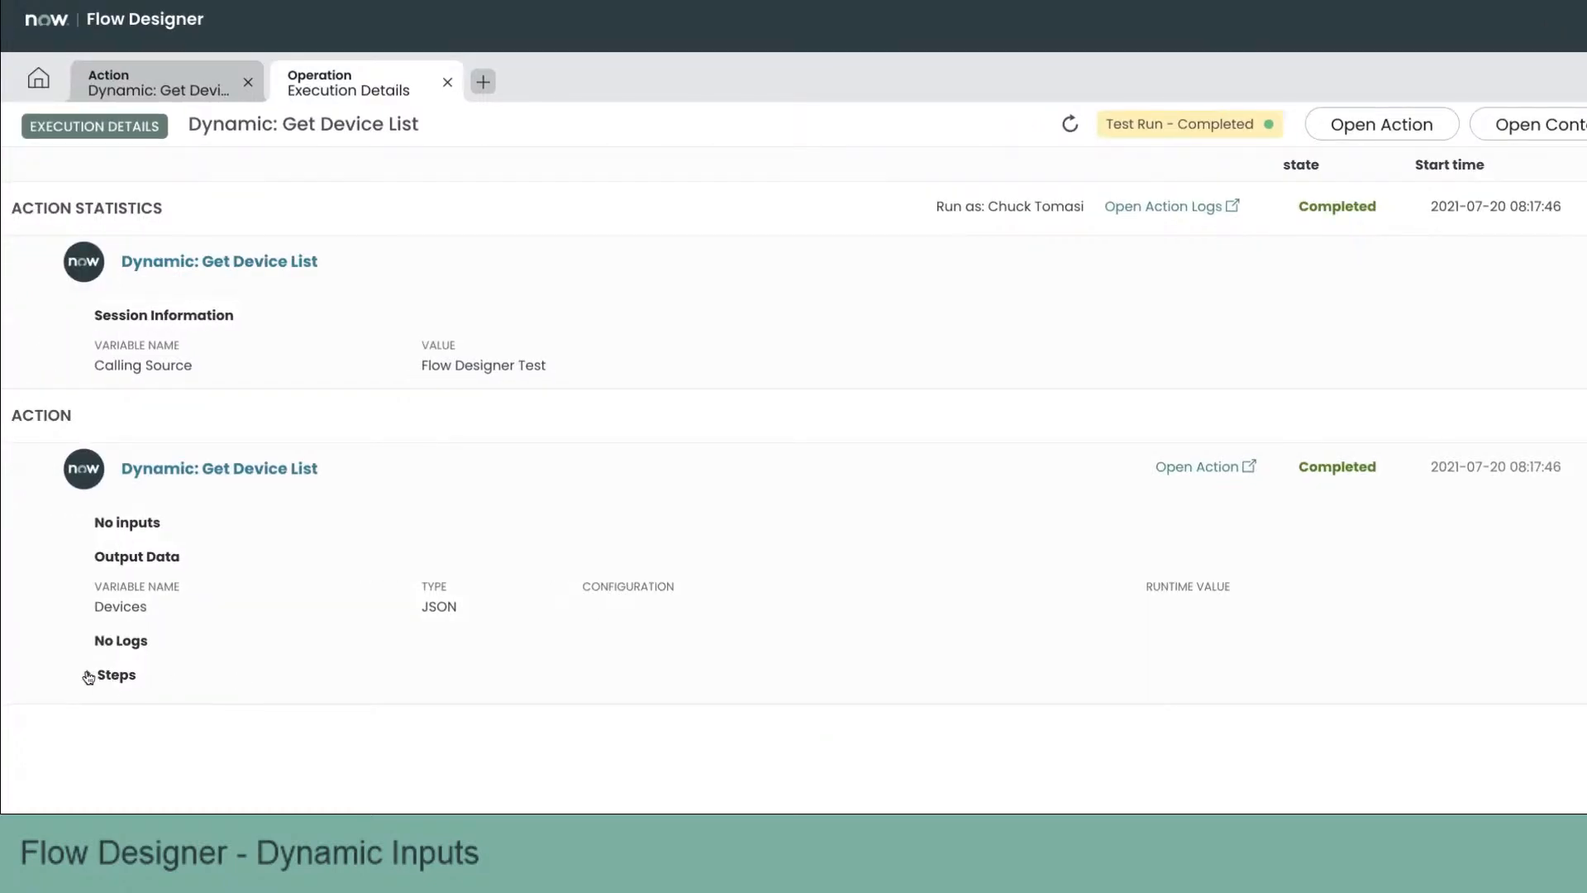
pyautogui.click(447, 81)
# Step: Close the execution details and set the action output Devices value to the Script step's Devices data pill
pyautogui.click(1126, 345)
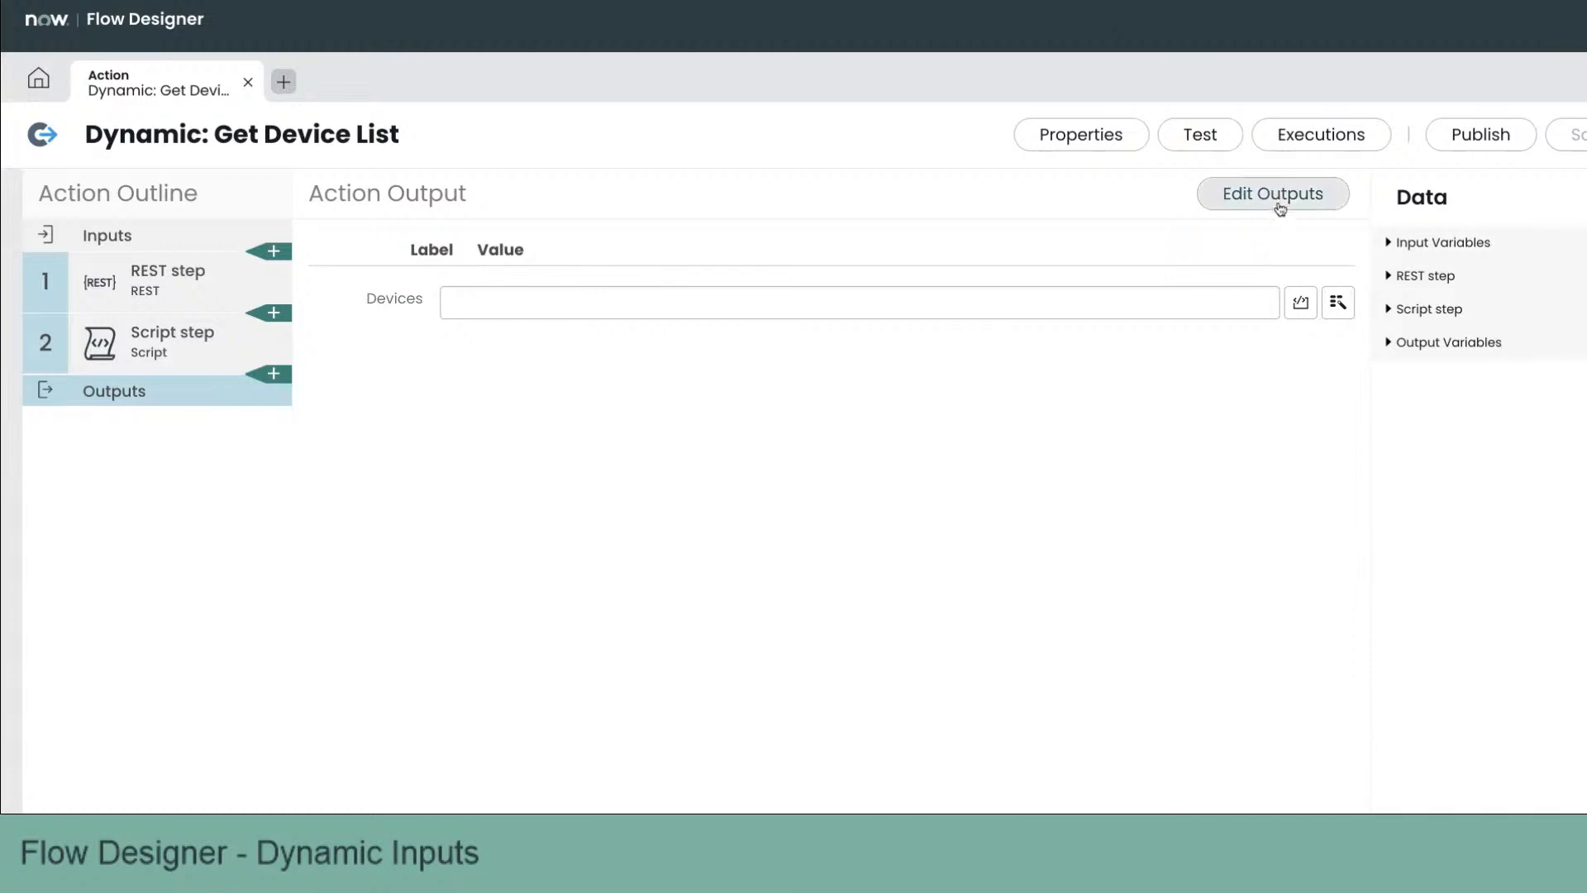
pyautogui.click(1338, 307)
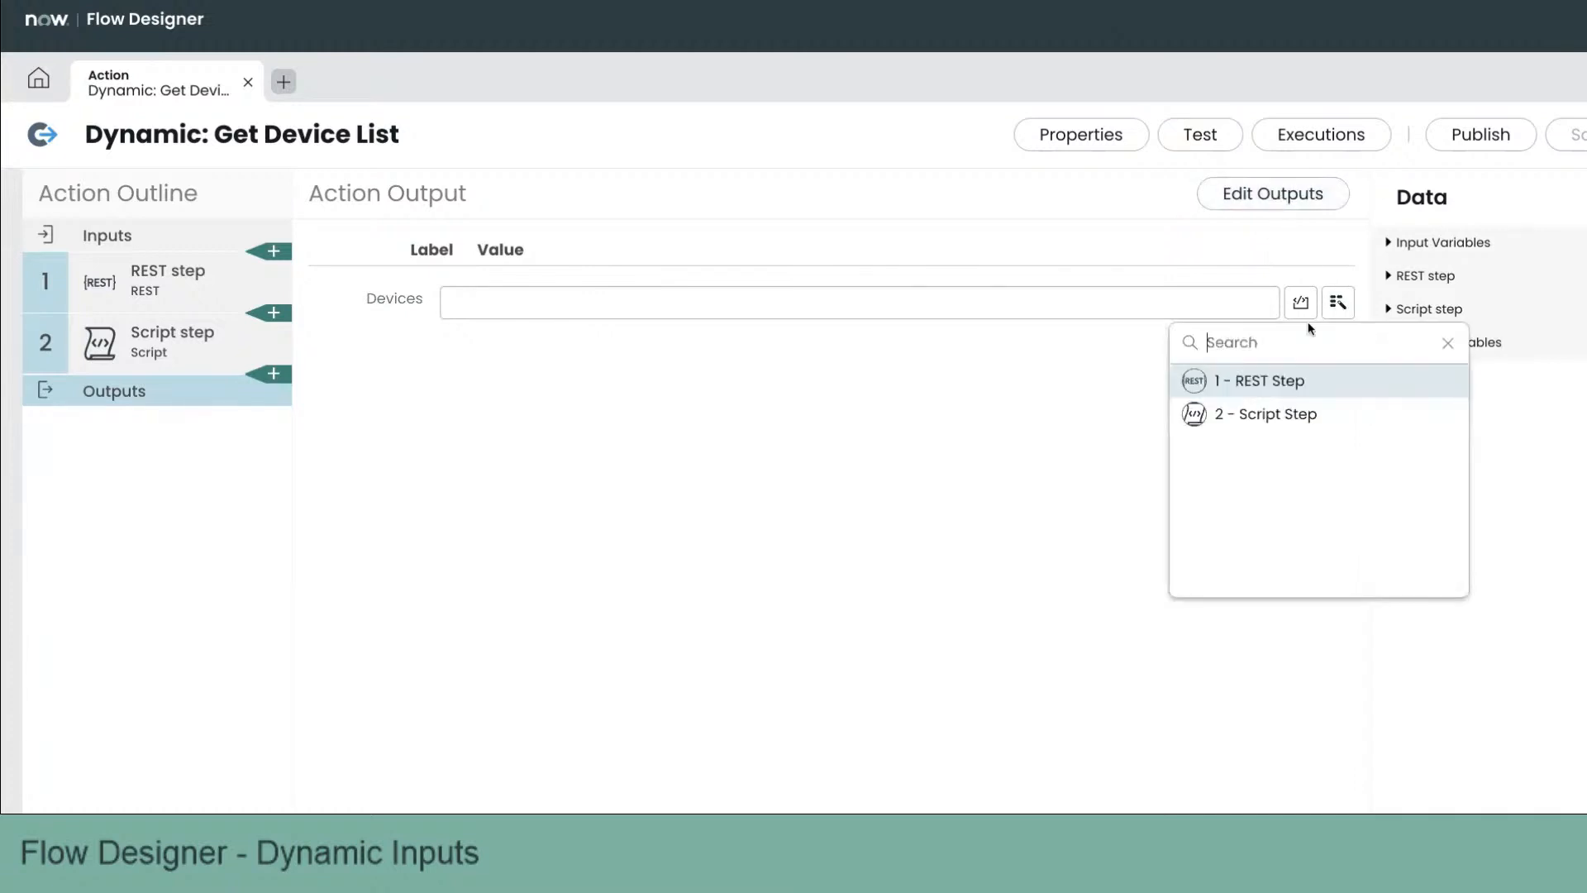
pyautogui.click(1264, 424)
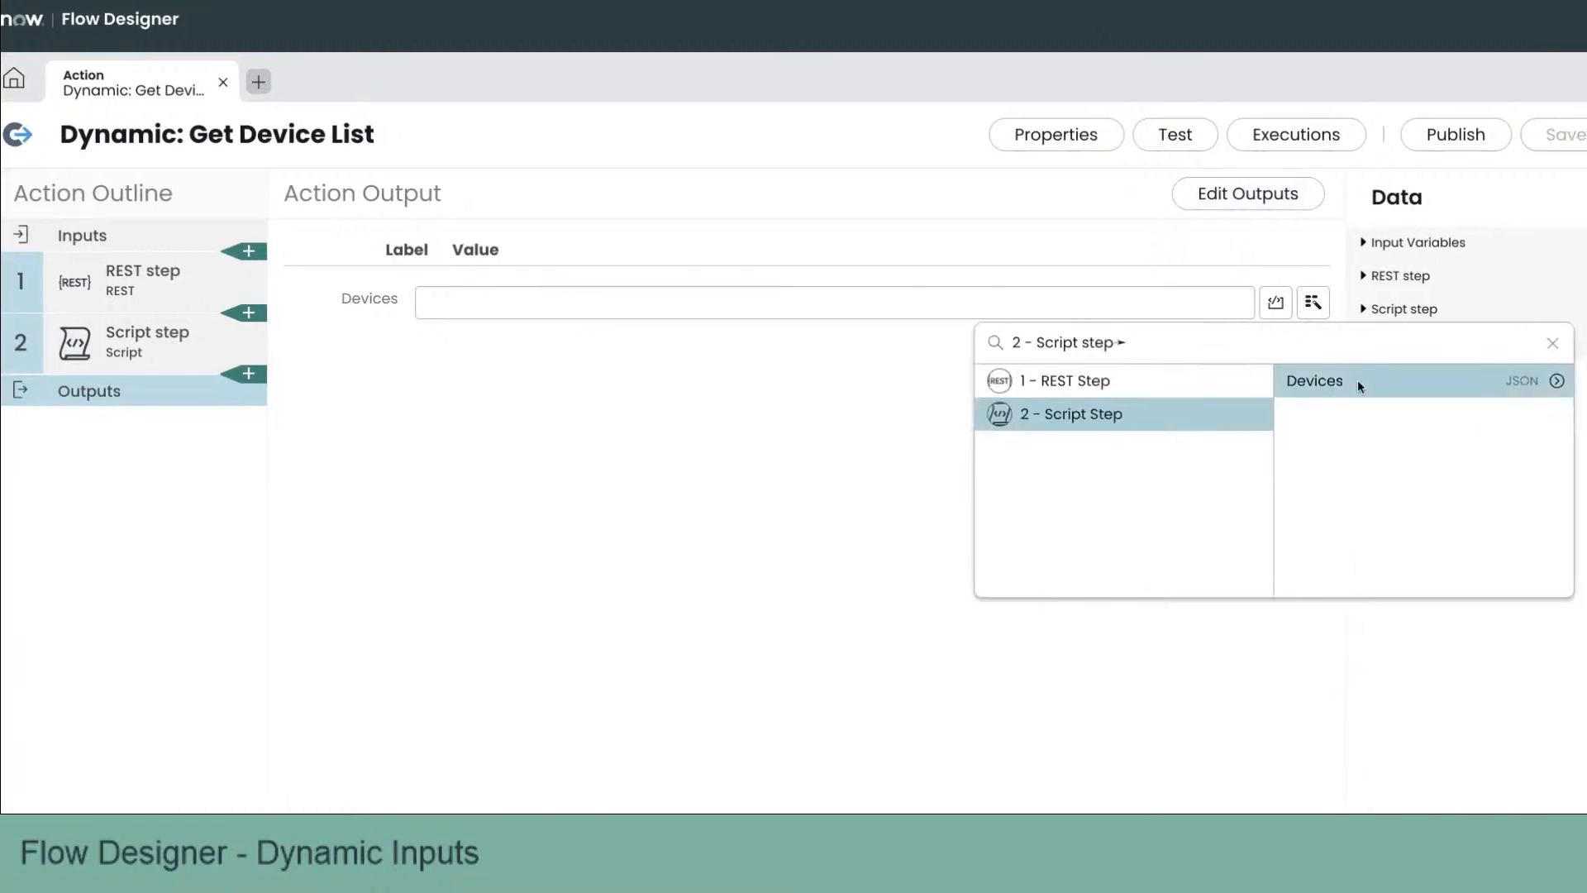
pyautogui.click(1364, 380)
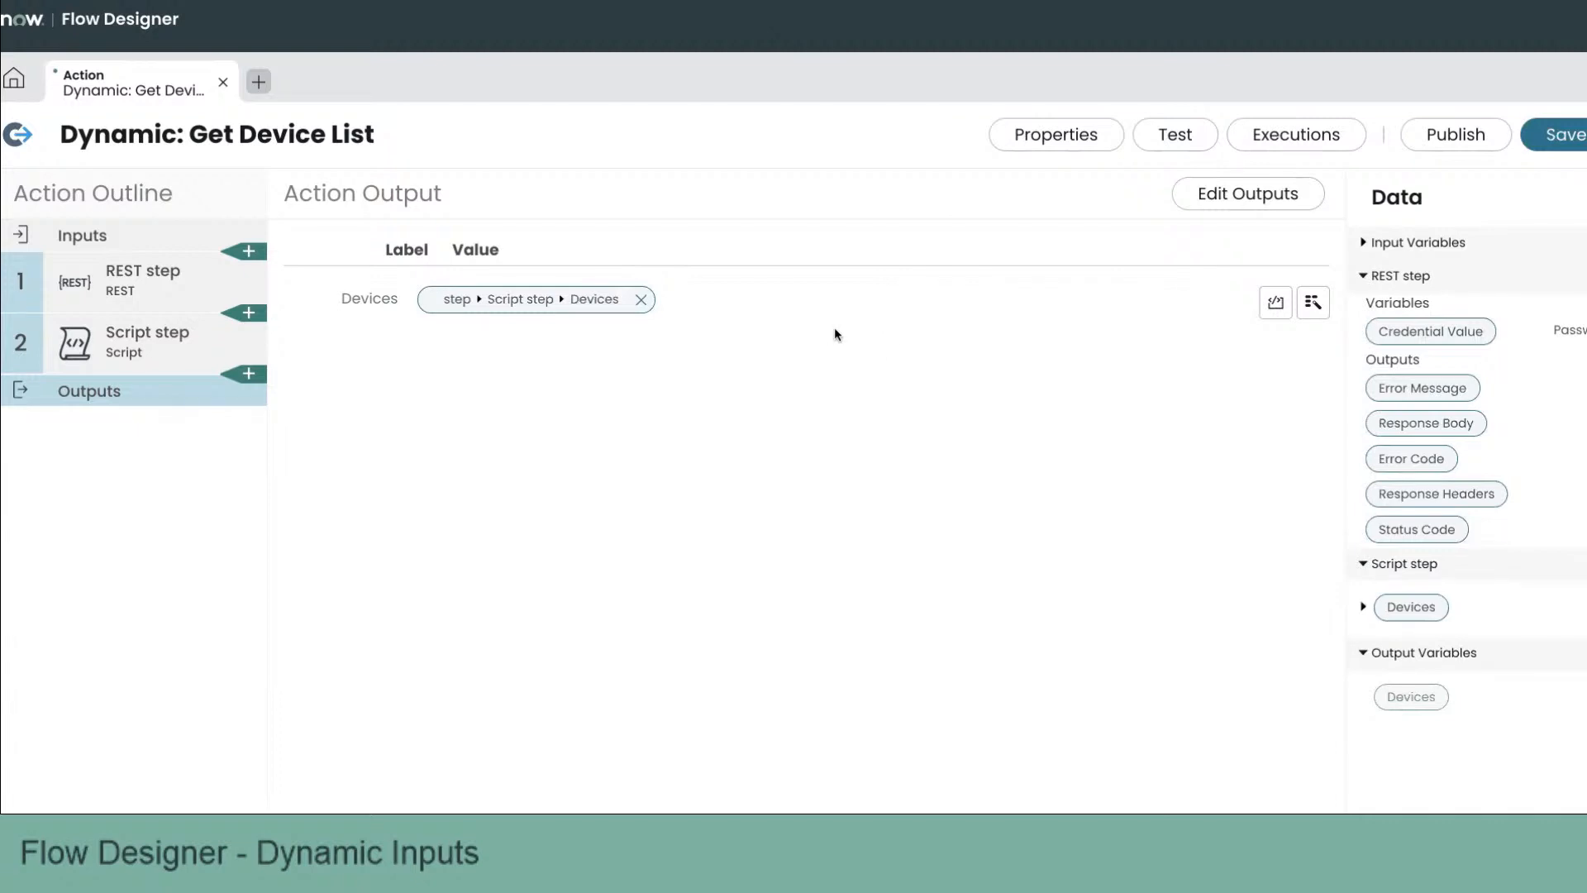
# Step: Save the action, run a test, and open the action execution details
pyautogui.click(1571, 140)
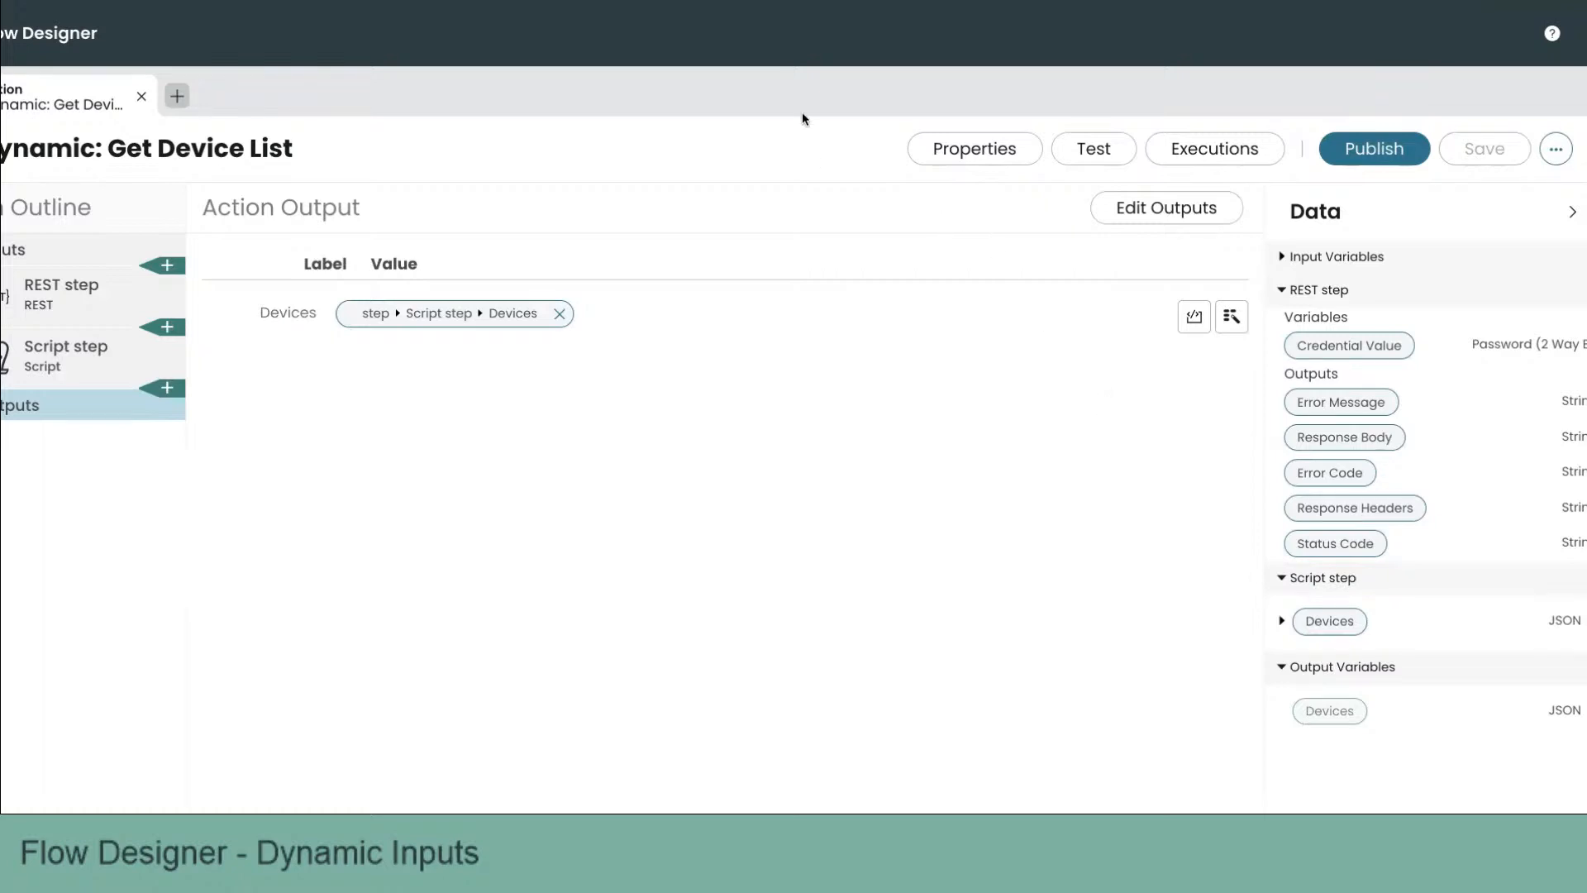
pyautogui.click(1071, 151)
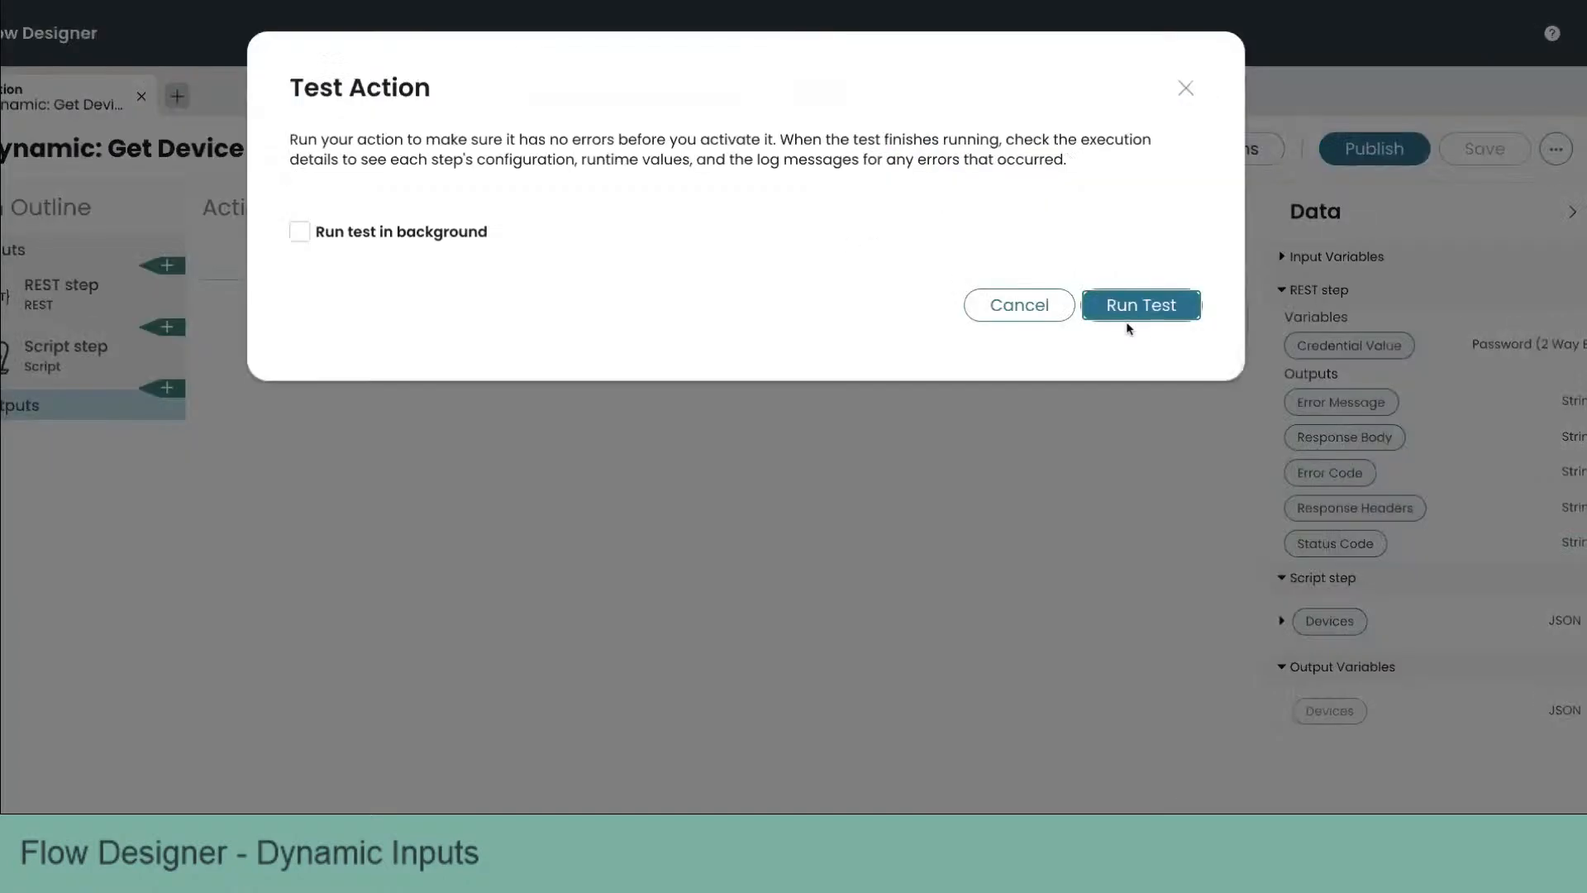
pyautogui.click(1155, 312)
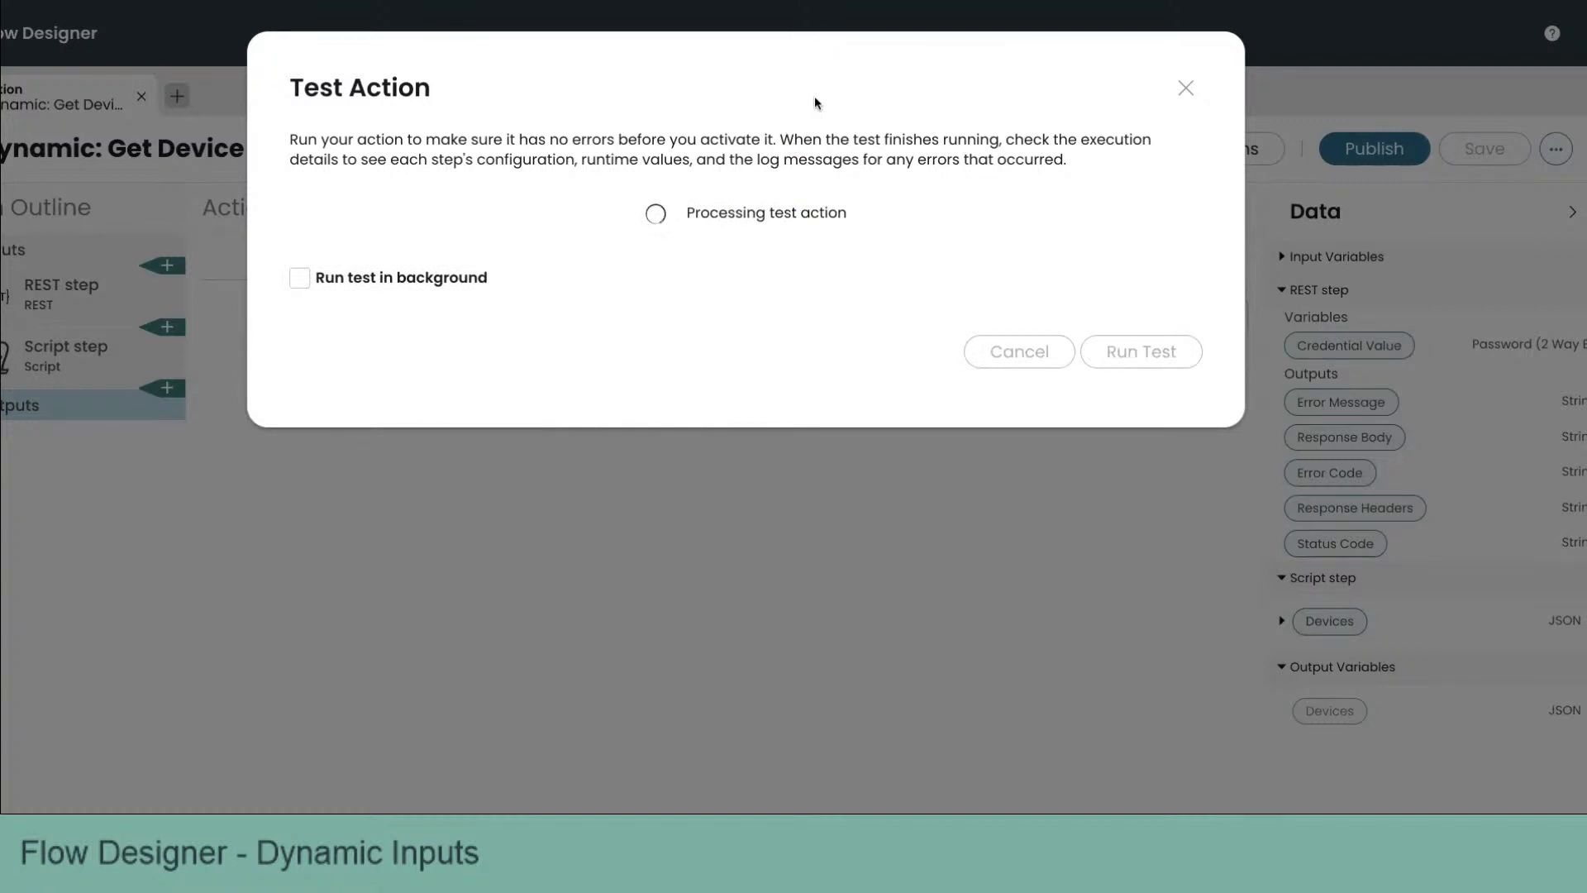
pyautogui.click(716, 213)
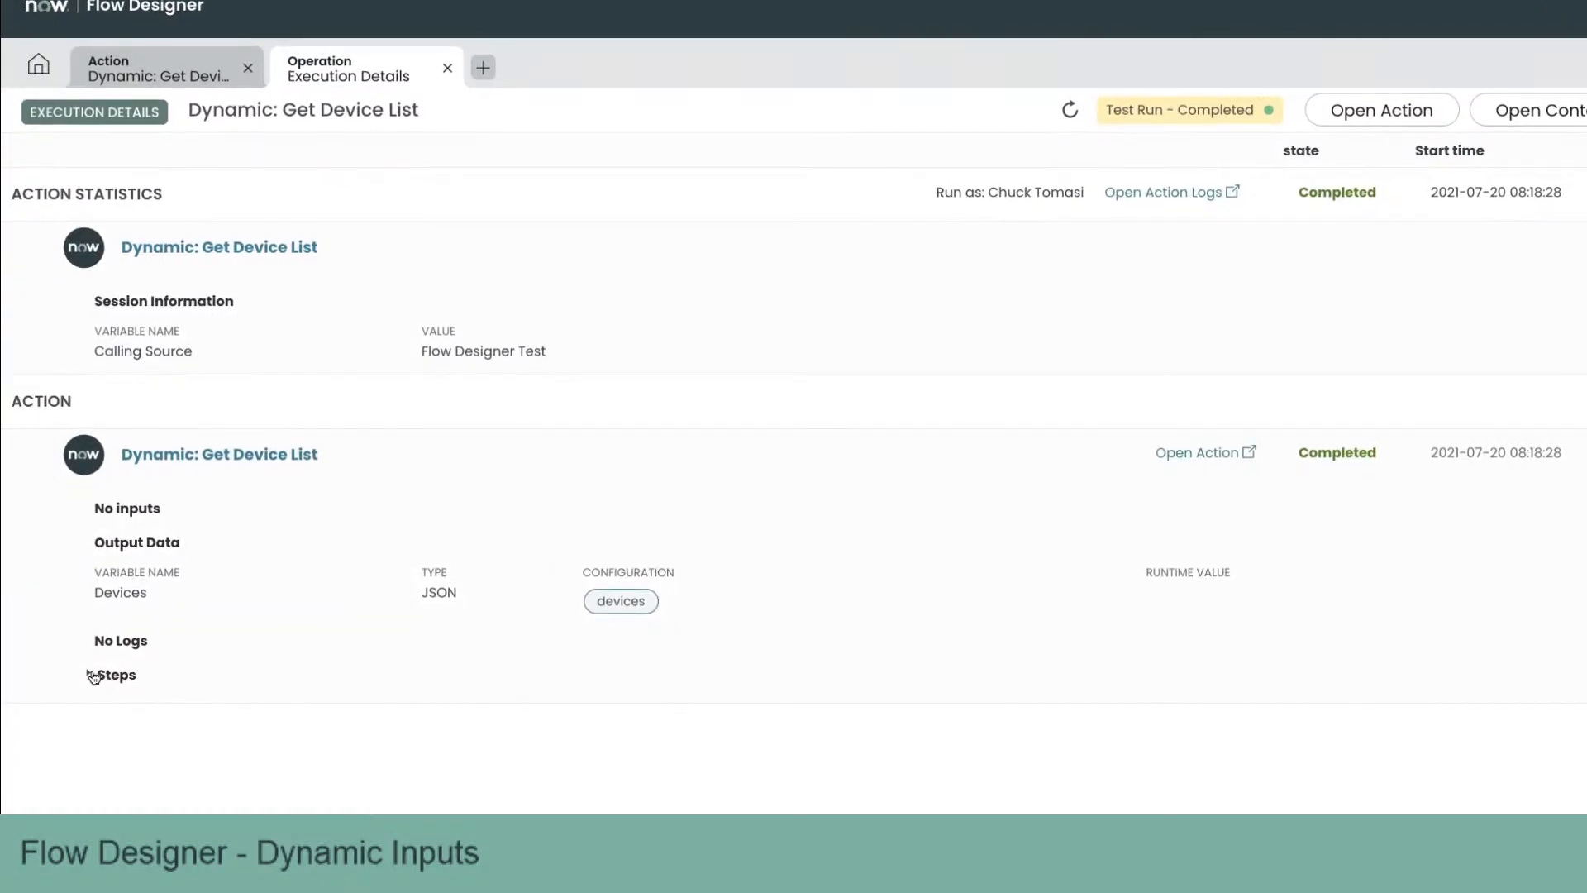
# Step: Inspect the execution steps and the REST step's response body in the execution details
pyautogui.click(94, 677)
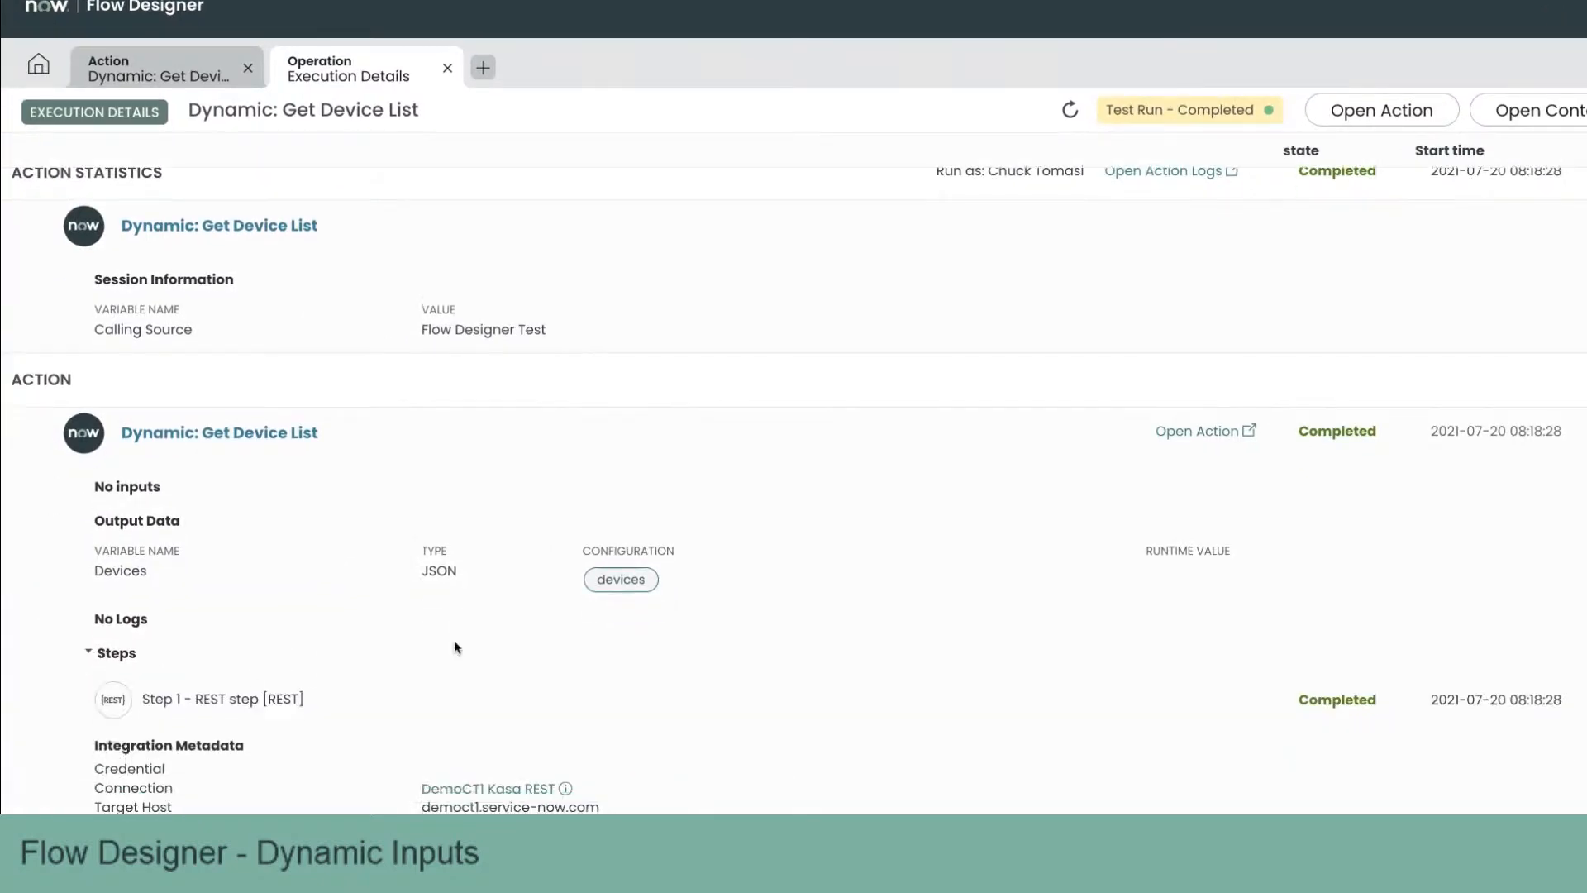
pyautogui.scroll(-10, 454, 640)
pyautogui.scroll(-1, 457, 647)
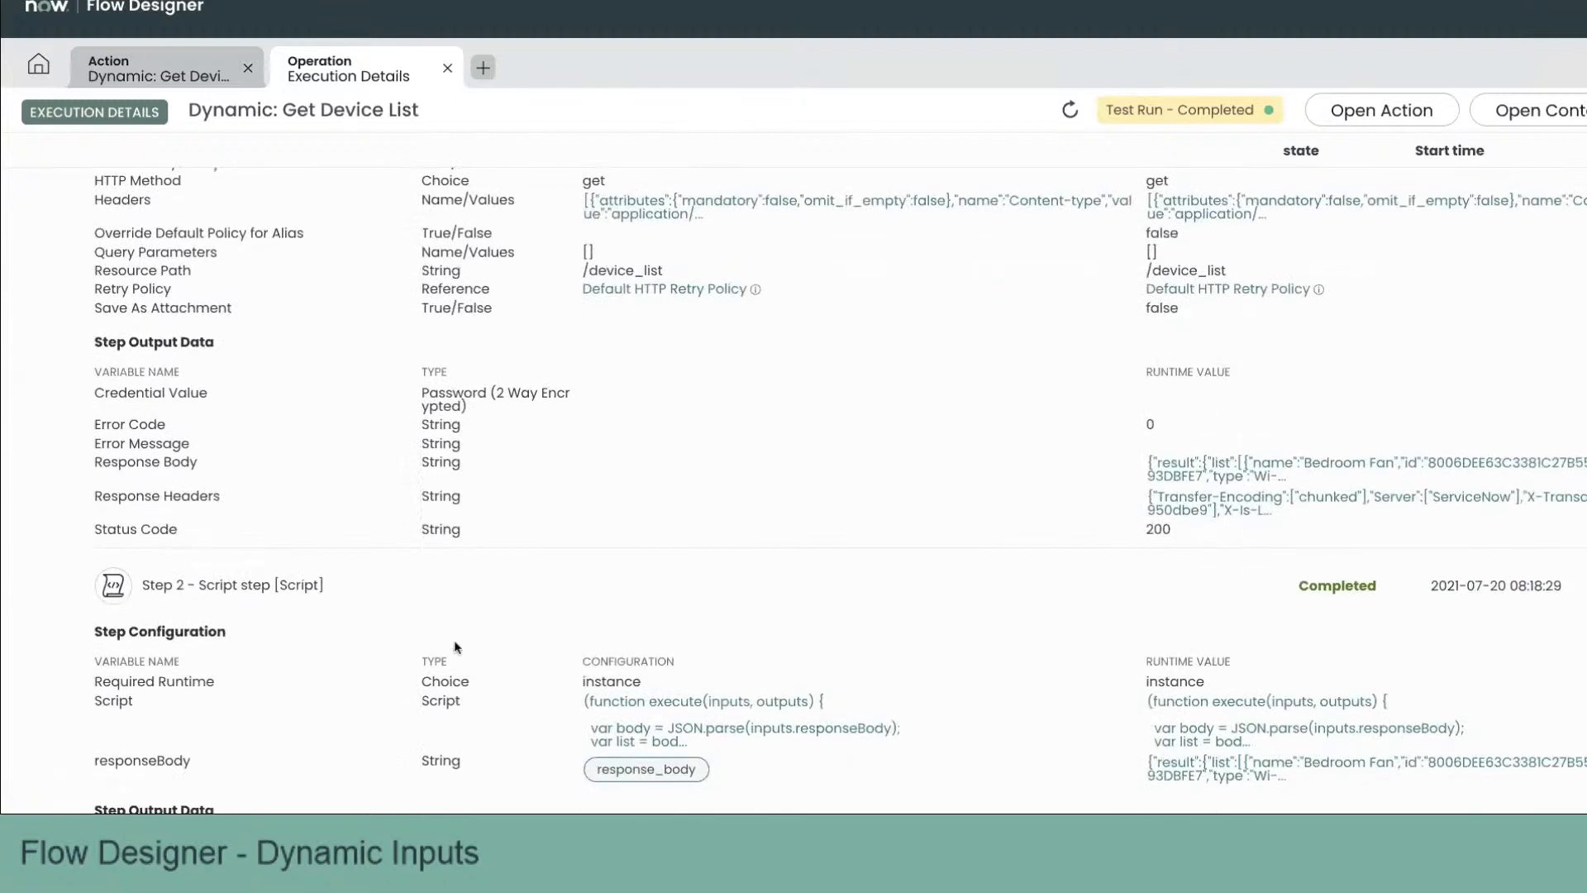
pyautogui.click(1180, 478)
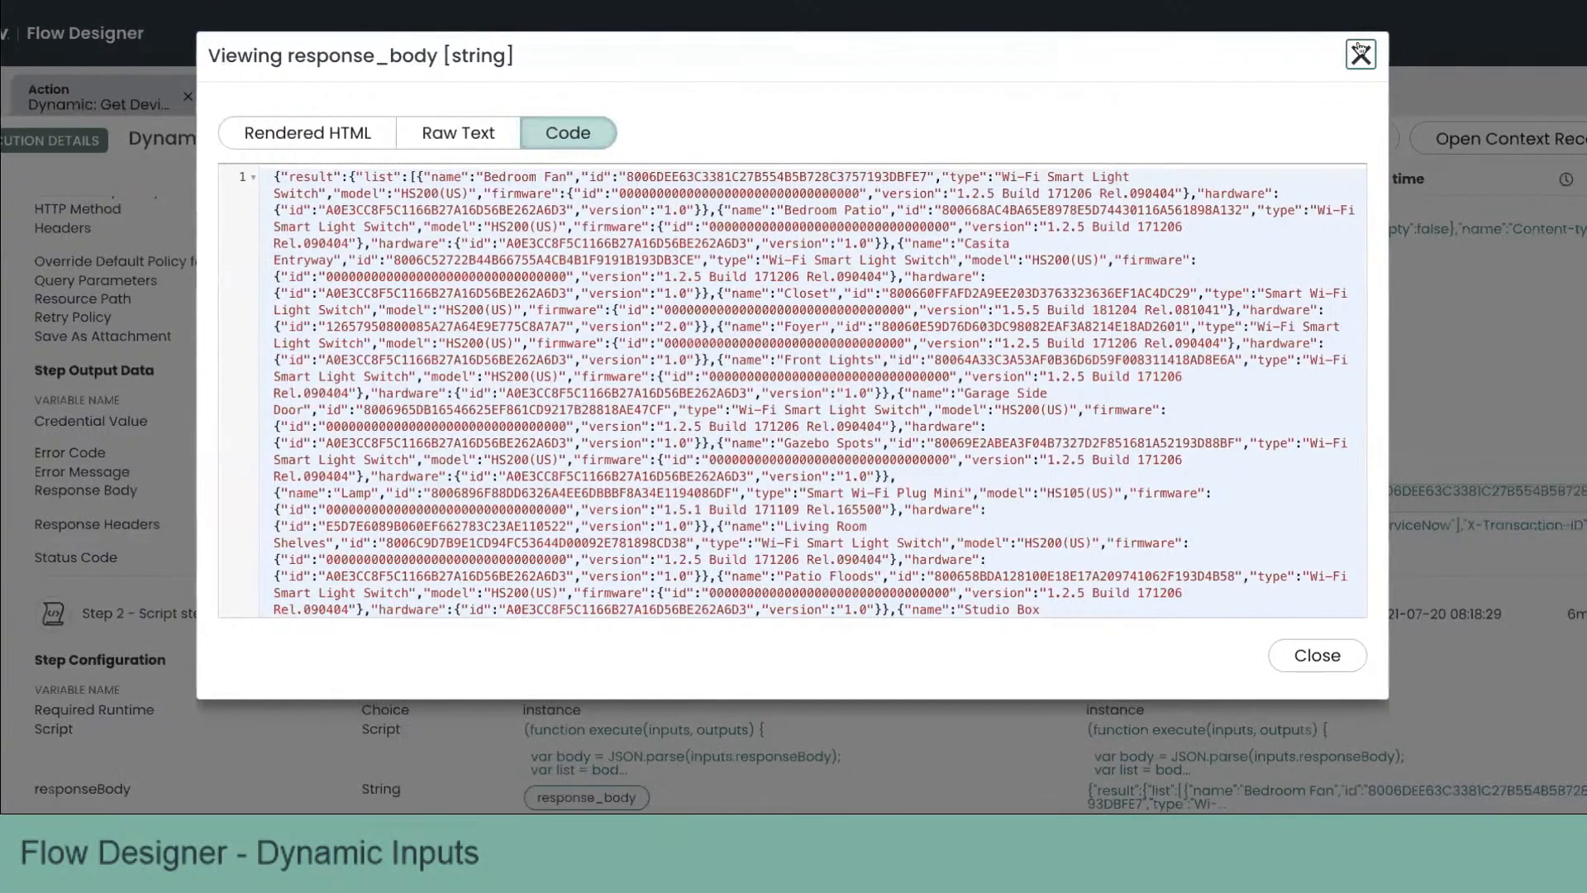
pyautogui.click(1361, 54)
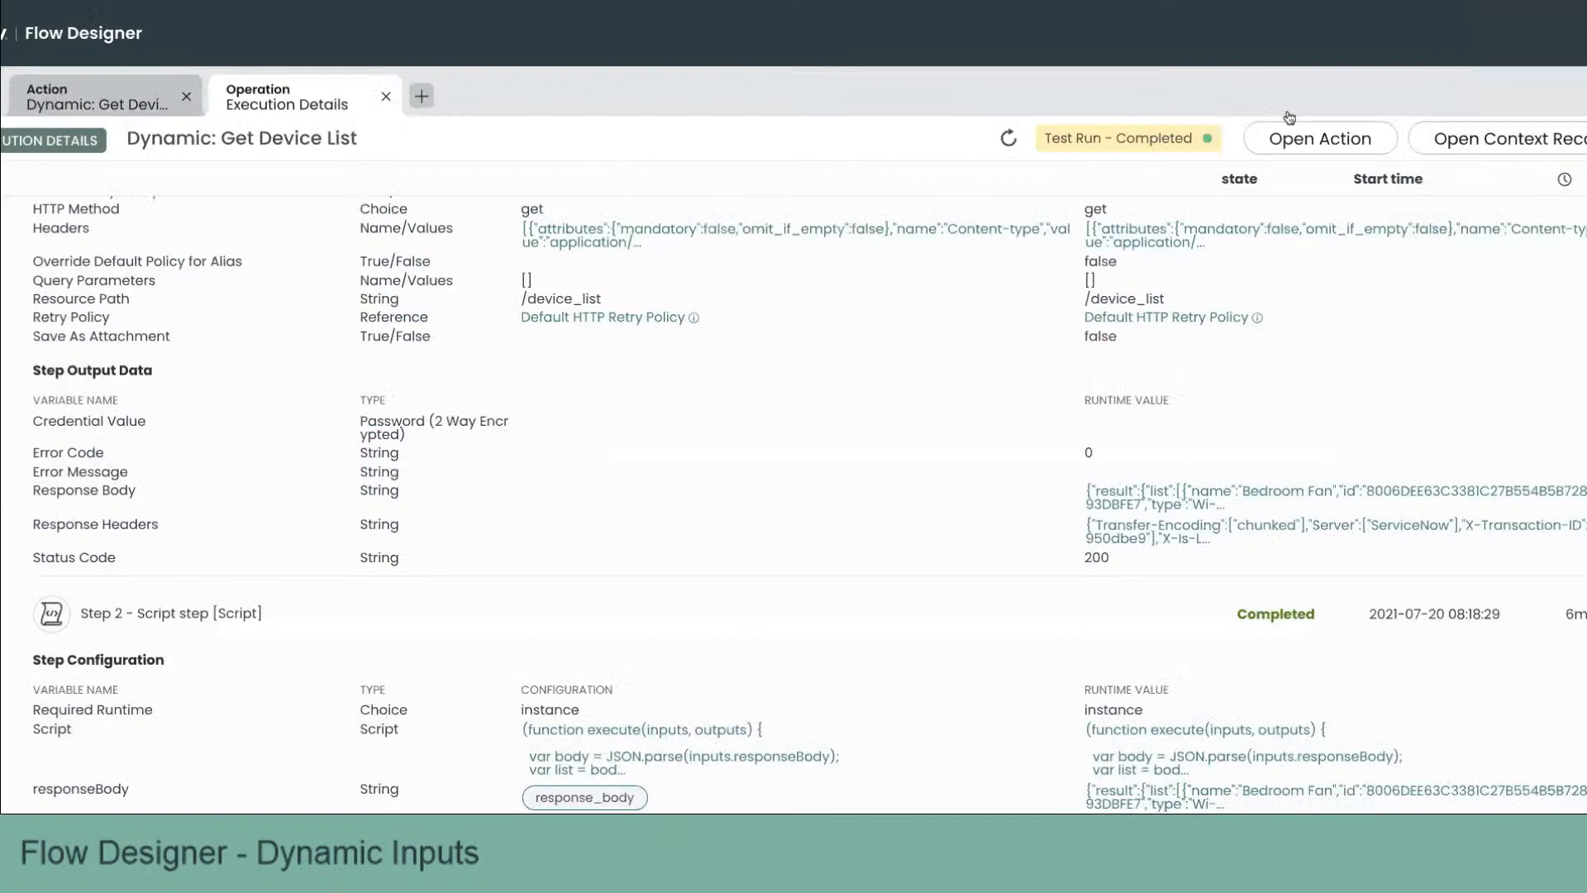
pyautogui.scroll(-1, 1104, 397)
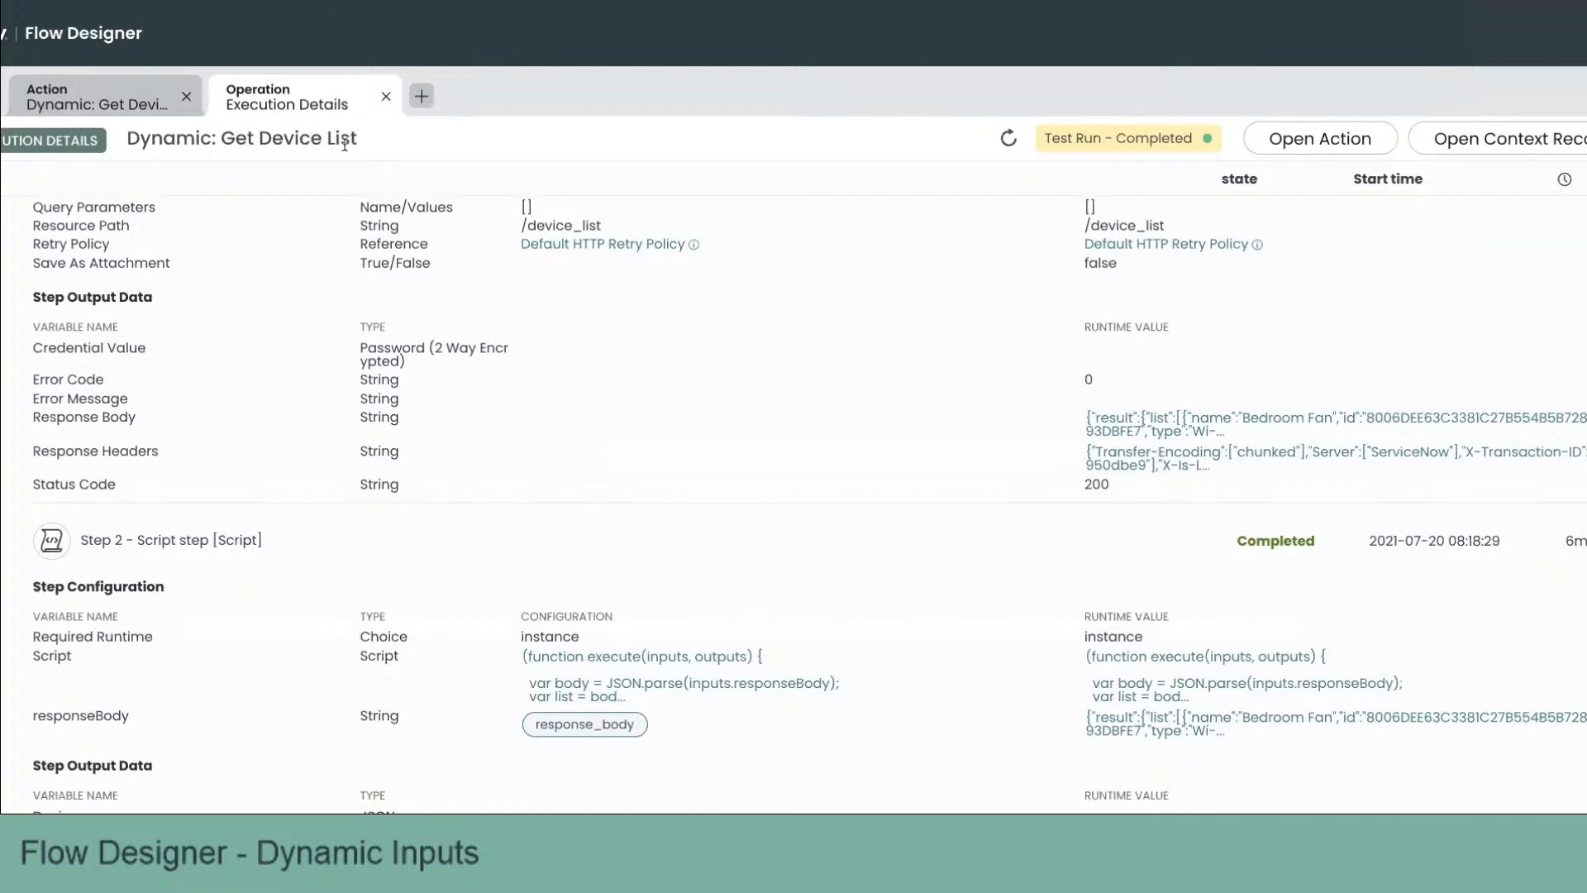
# Step: Return to the Script step and change the script's output assignment to outputs.devices
pyautogui.click(385, 96)
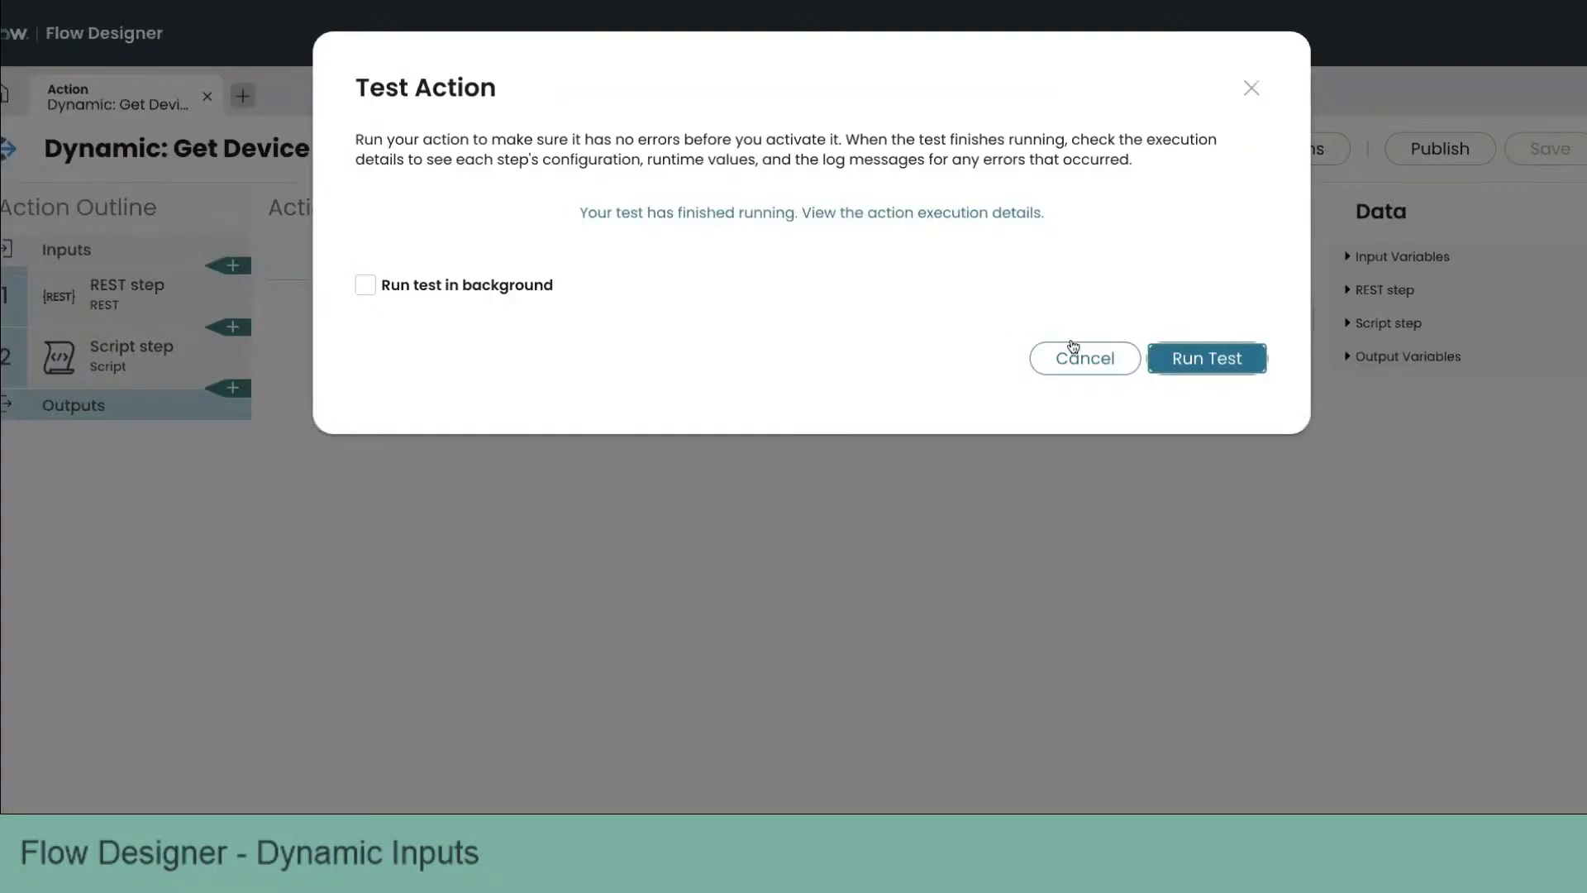
pyautogui.click(1073, 351)
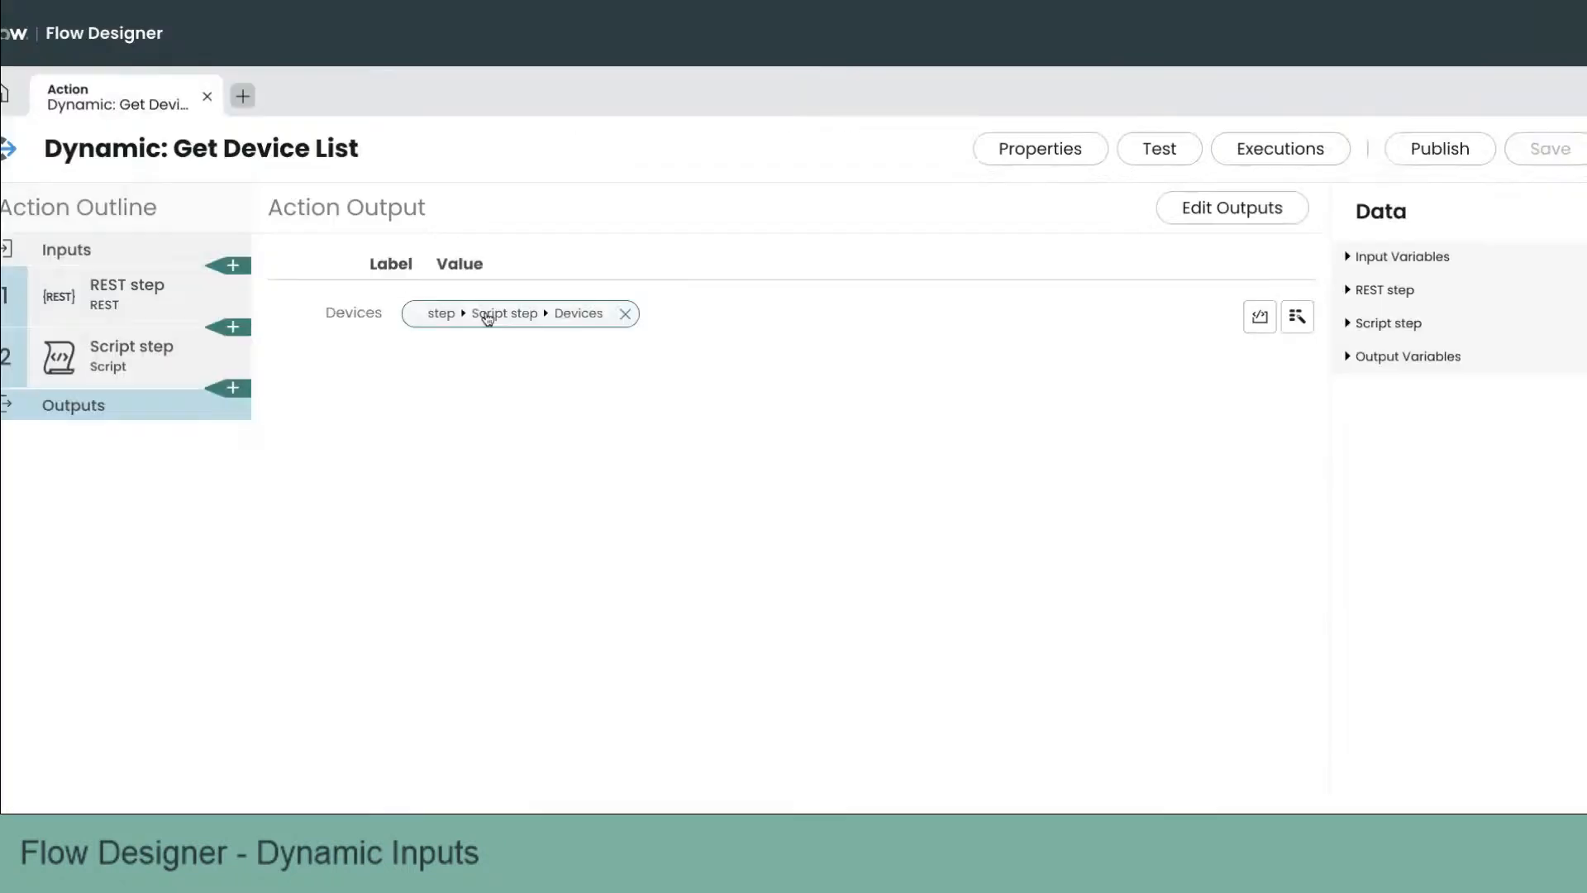
pyautogui.click(186, 362)
pyautogui.click(632, 638)
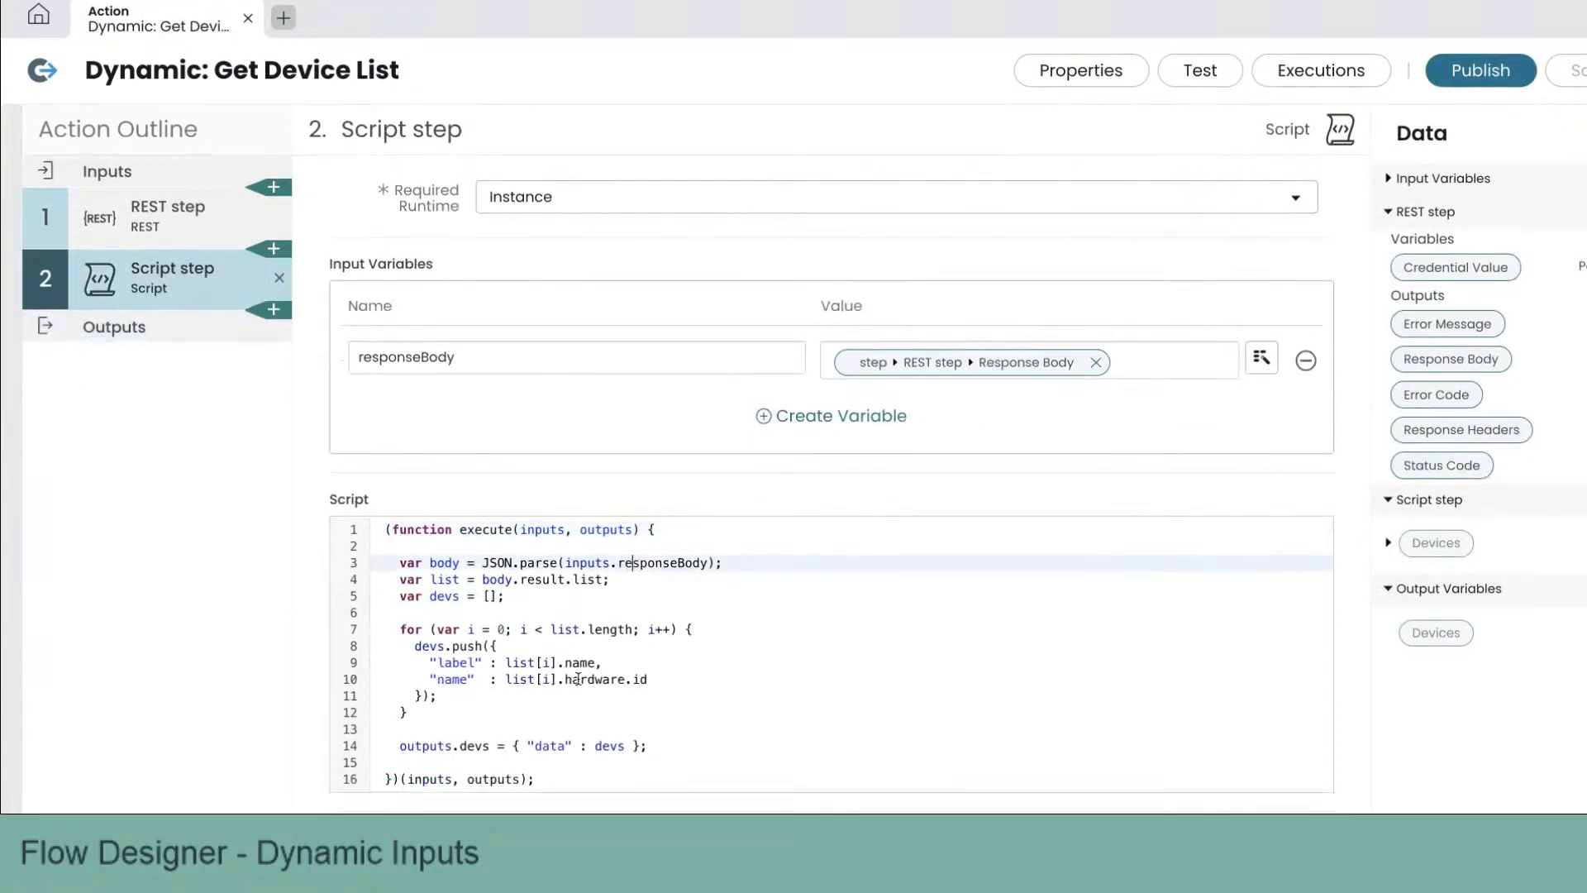
pyautogui.scroll(-3, 532, 676)
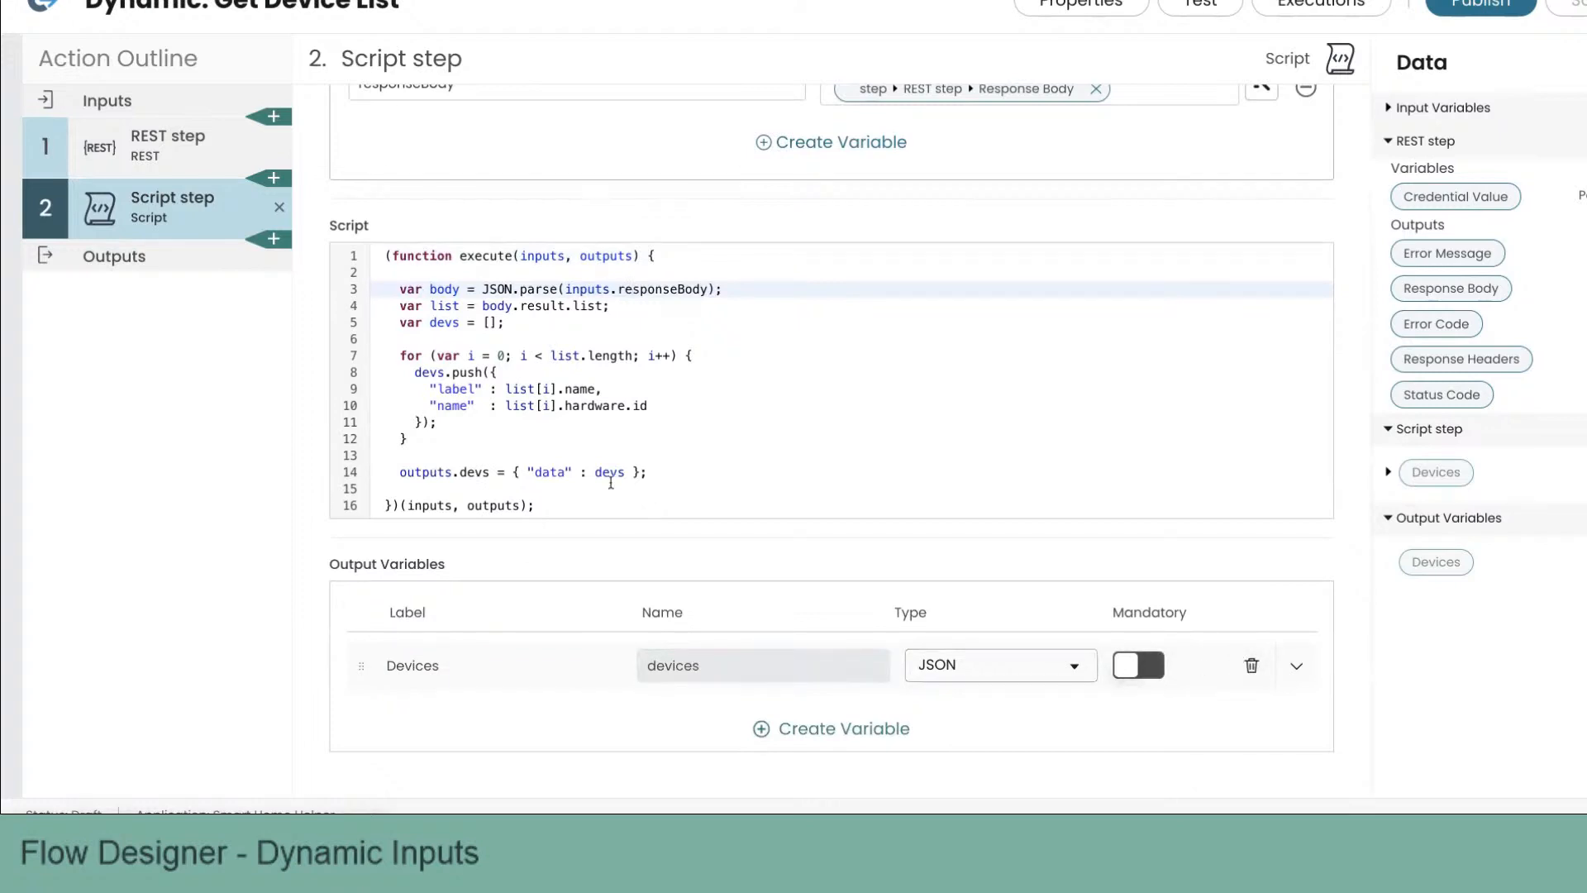
pyautogui.click(482, 472)
pyautogui.write('ices')
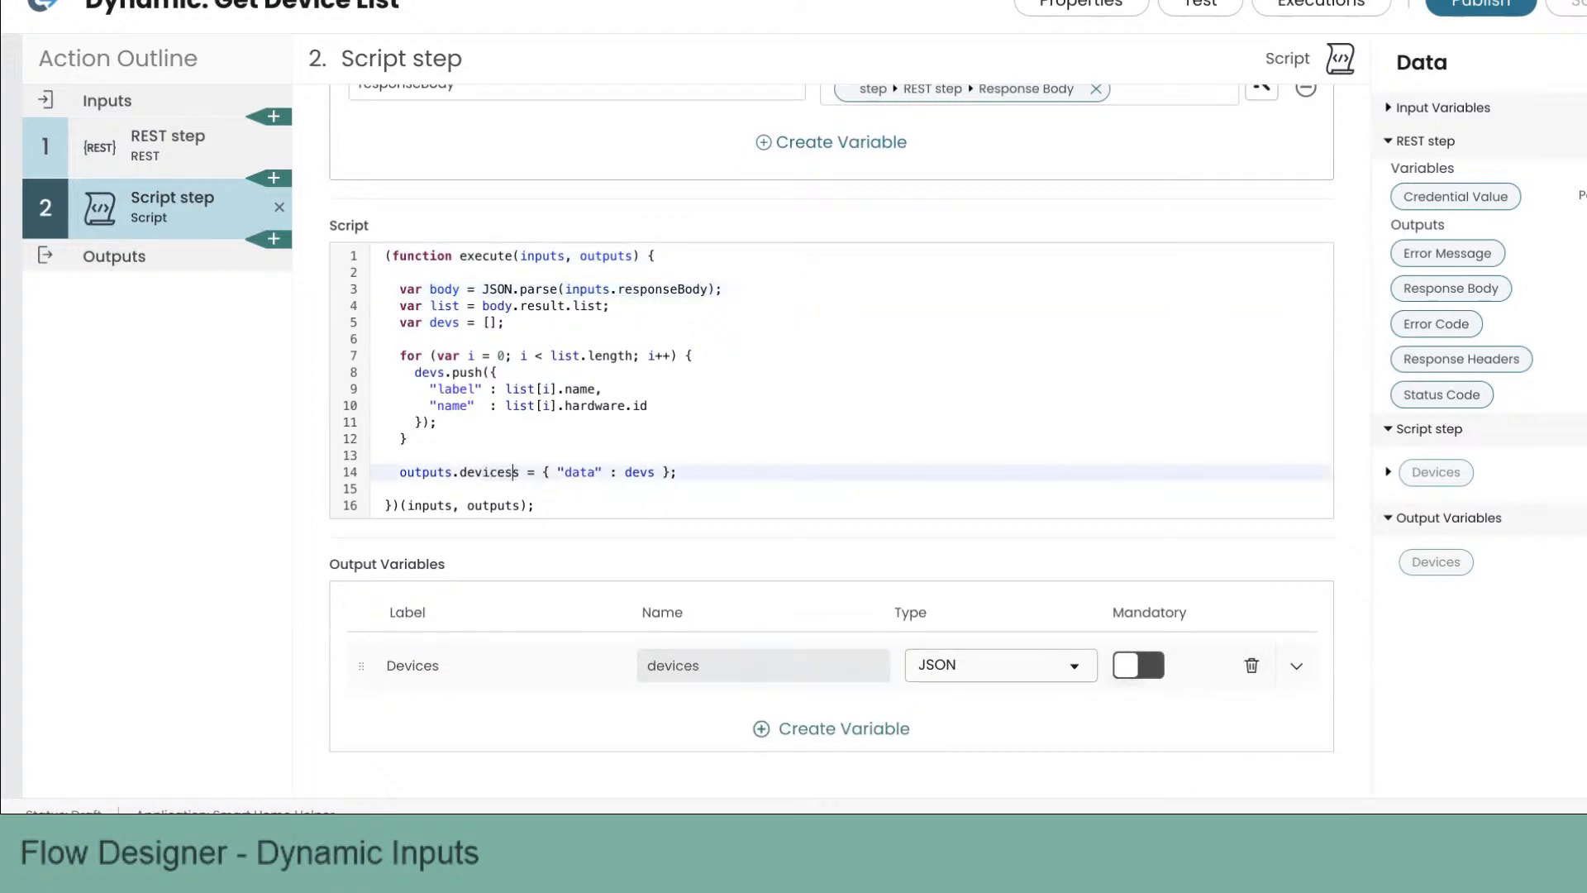
pyautogui.press('BackSpace')
# Step: Save the action, run another test, and open the execution details
pyautogui.click(1203, 12)
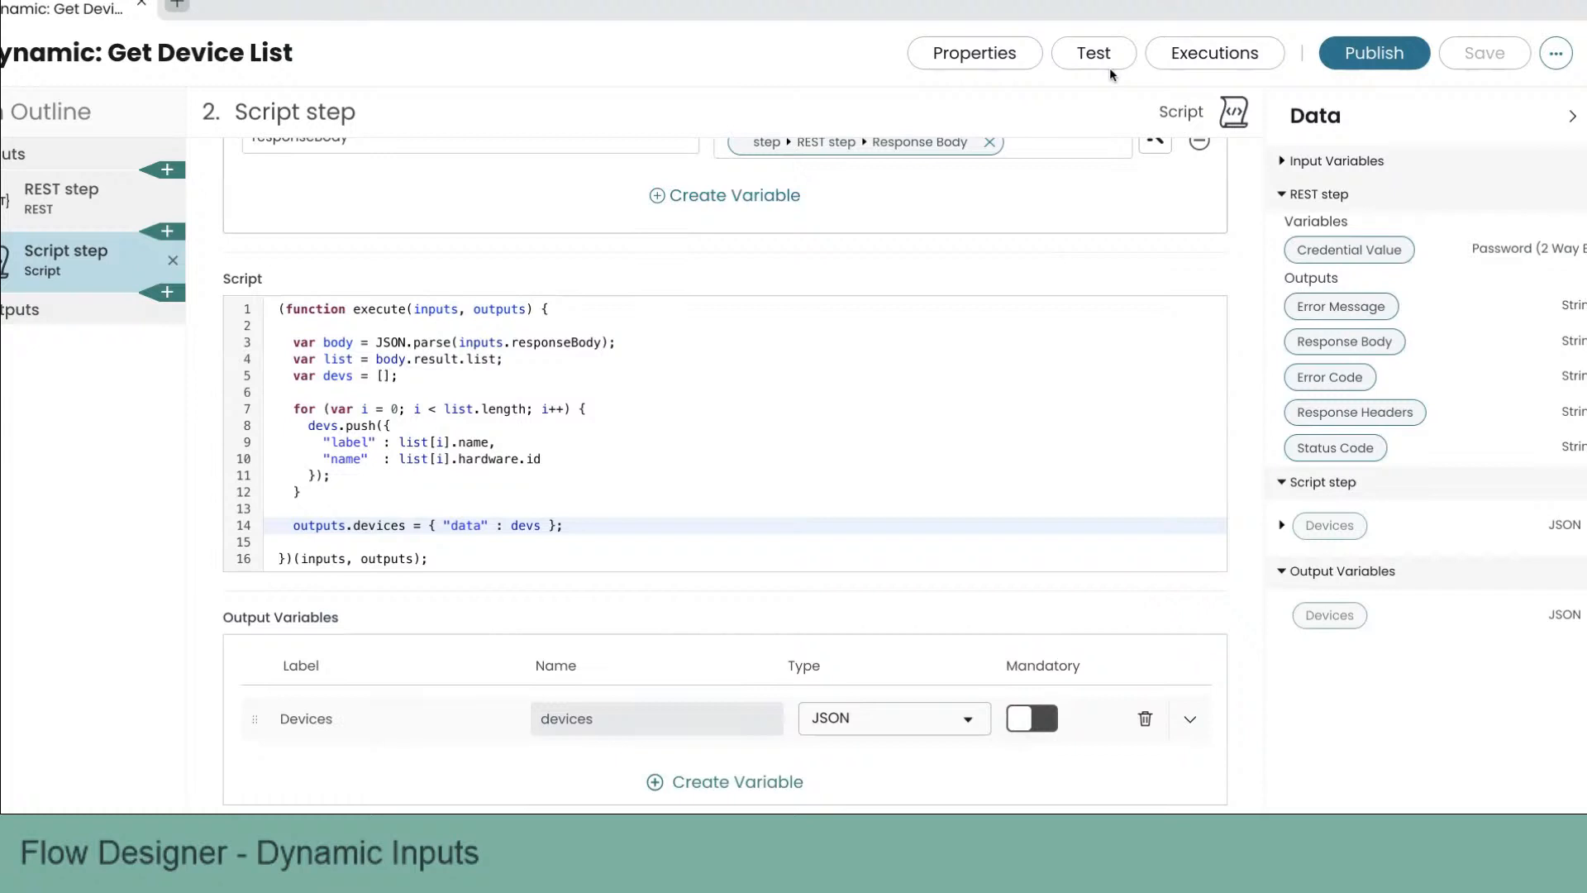
pyautogui.click(1110, 67)
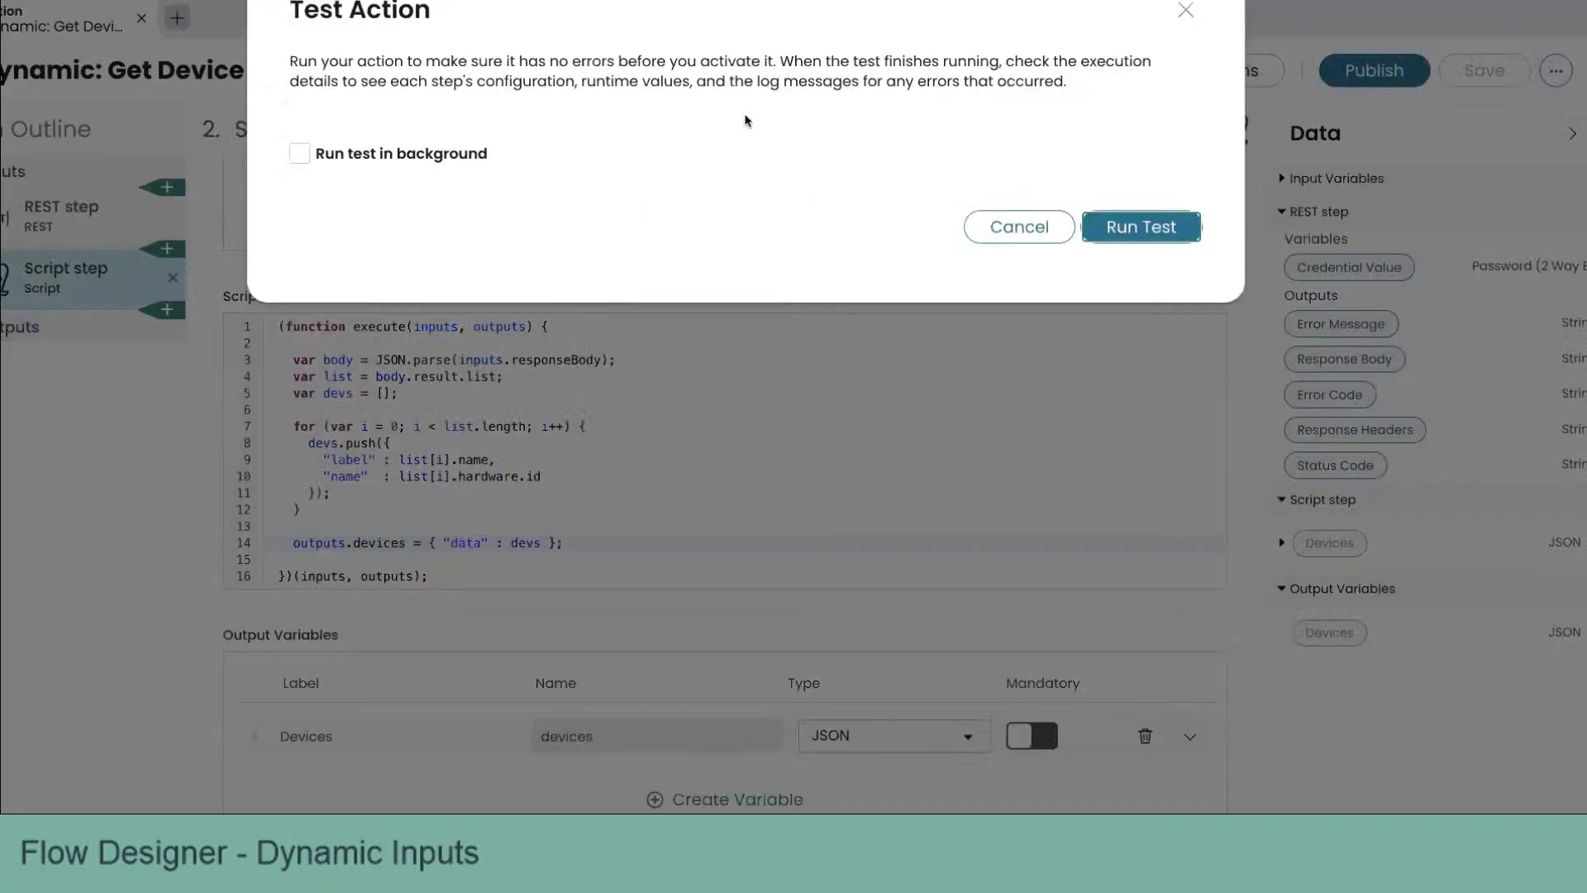
pyautogui.click(1142, 227)
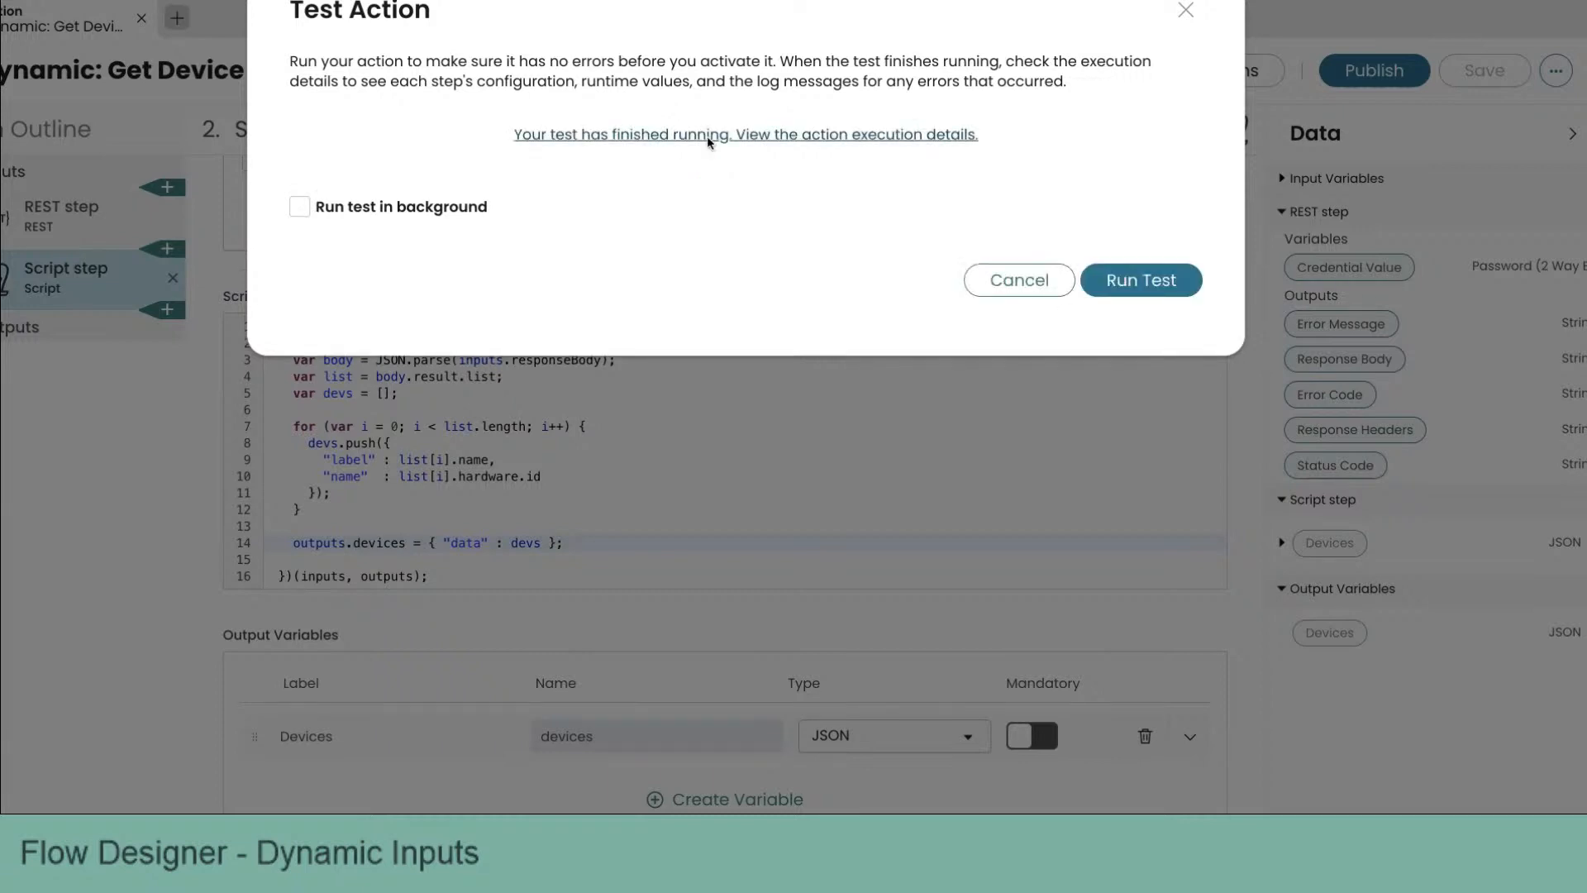
pyautogui.click(707, 136)
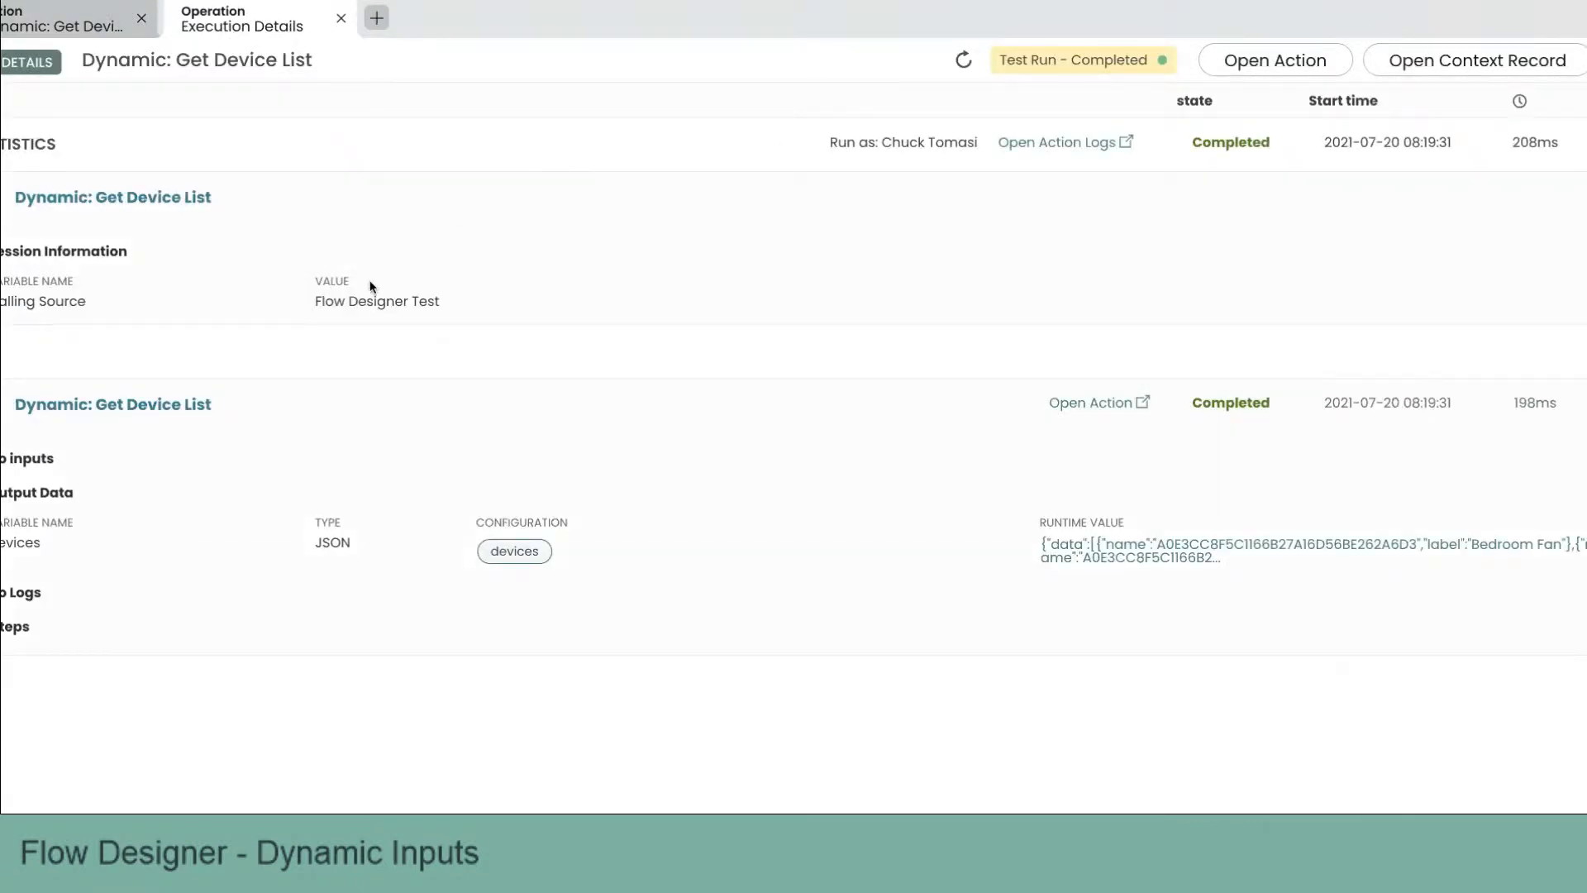
# Step: Copy the Devices output's runtime JSON value and beautify it in the online JSON viewer
pyautogui.click(1108, 556)
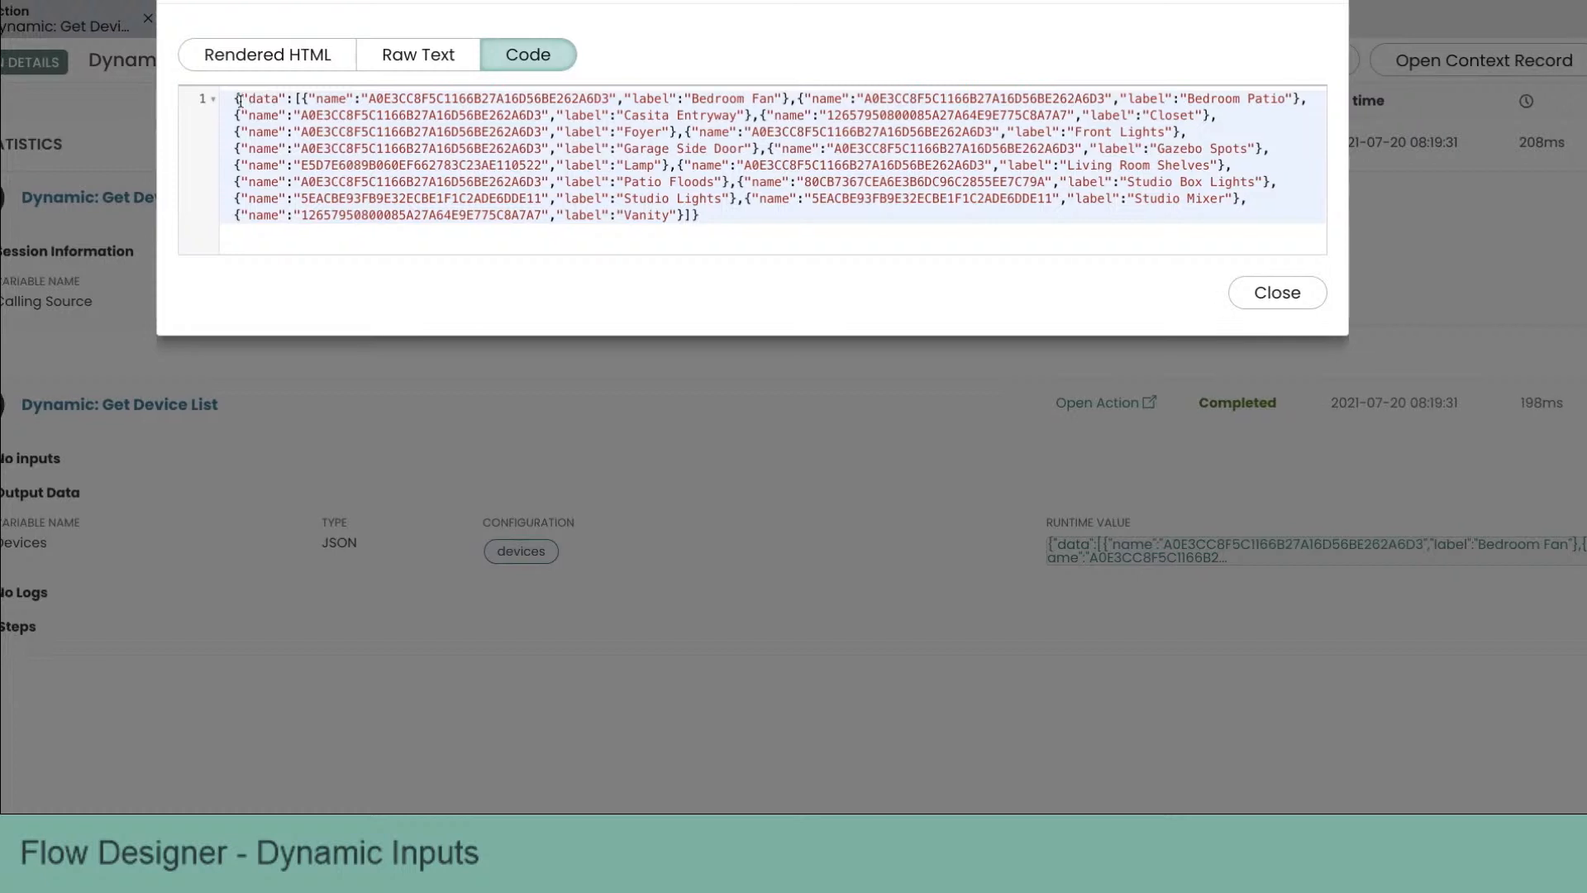
pyautogui.moveTo(236, 99); pyautogui.dragTo(787, 239)
pyautogui.hotkey('ctrl', 'c')
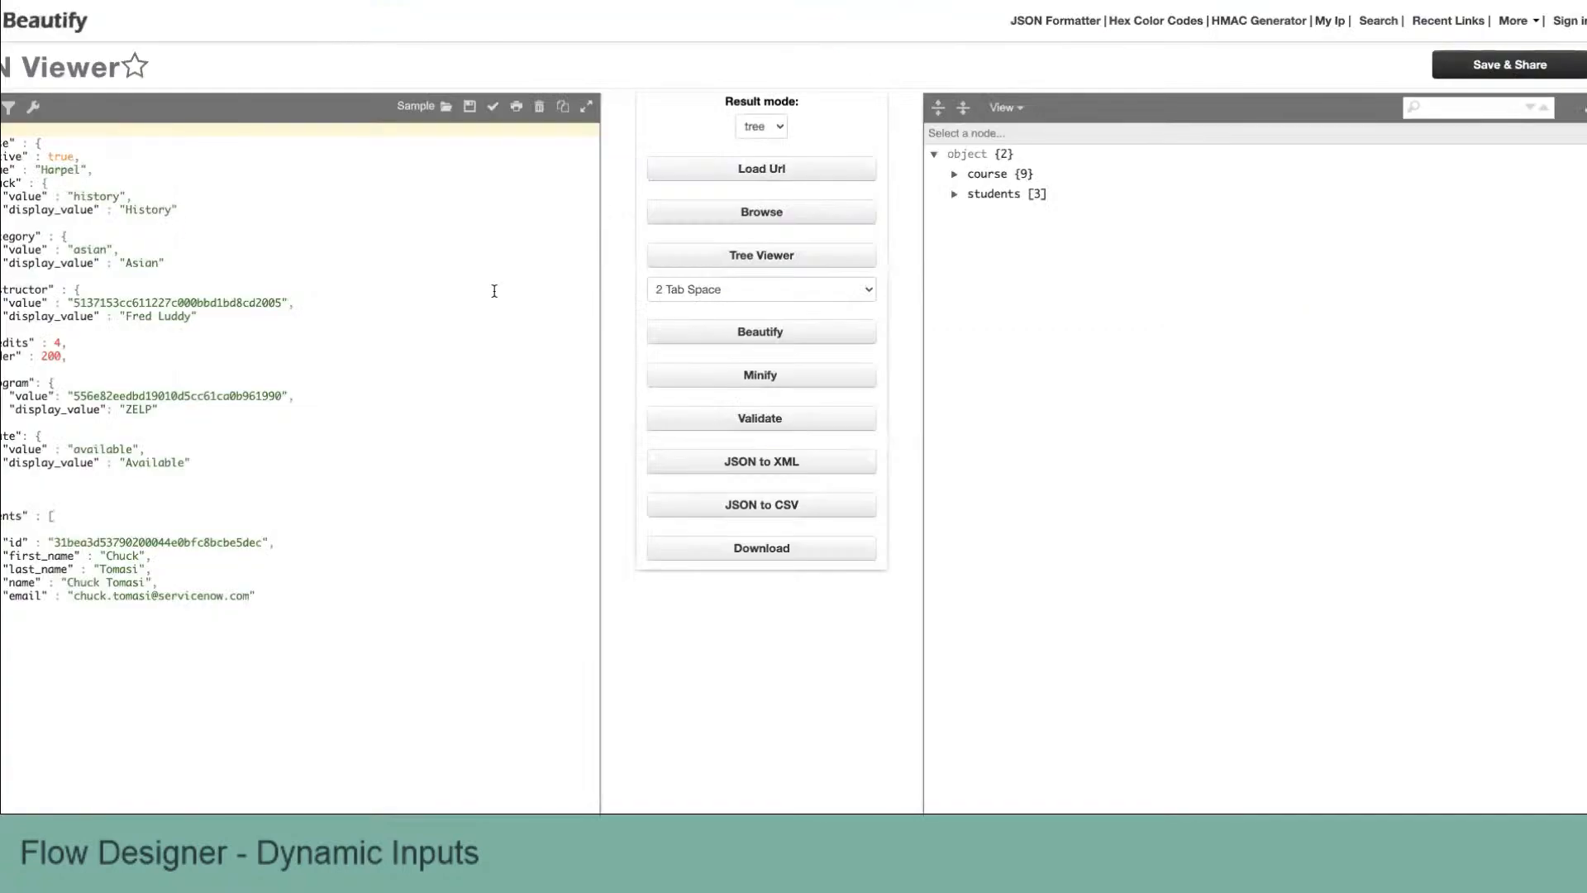
pyautogui.hotkey('ctrl', 'a')
pyautogui.hotkey('ctrl', 'v')
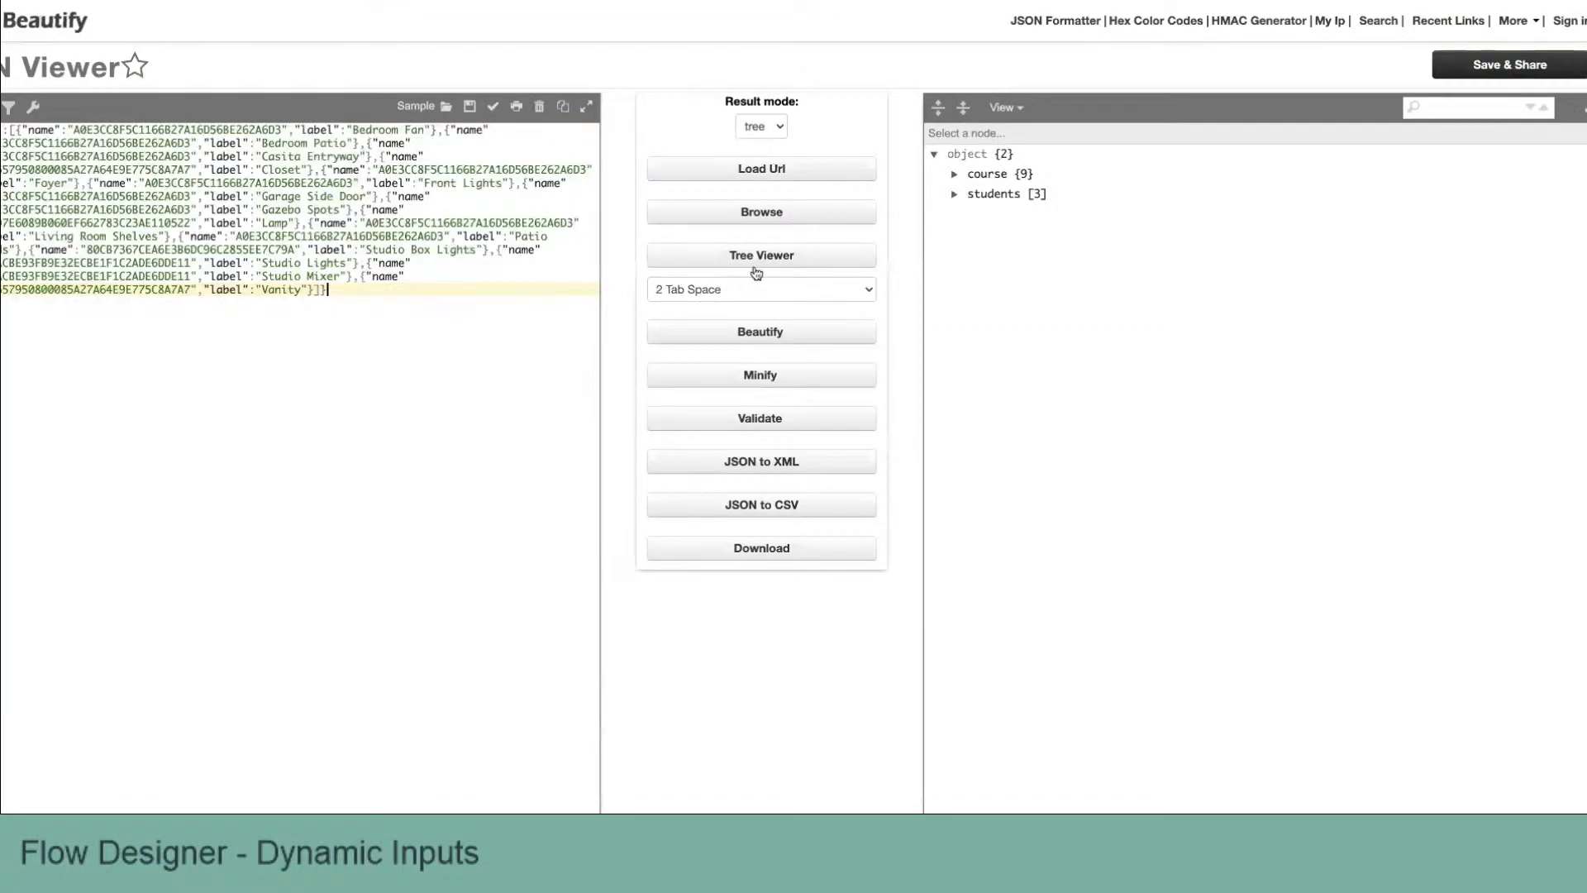
pyautogui.click(776, 333)
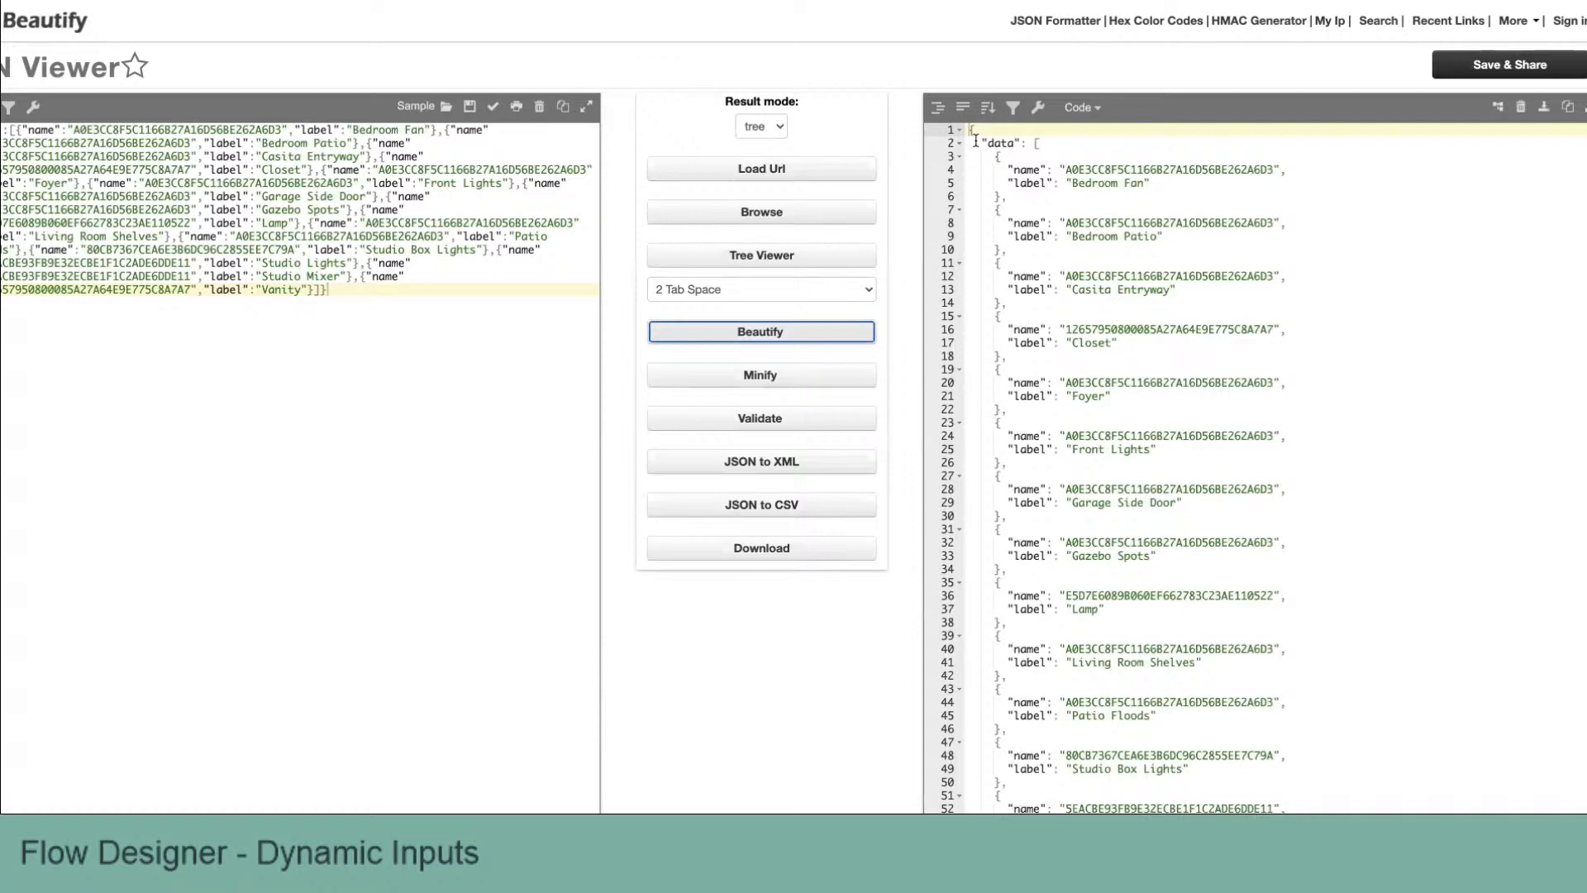
# Step: Compare the beautified device JSON with the documentation's example data format, then close the viewer, execution details and test dialog
pyautogui.hotkey('ctrl', 'Tab')
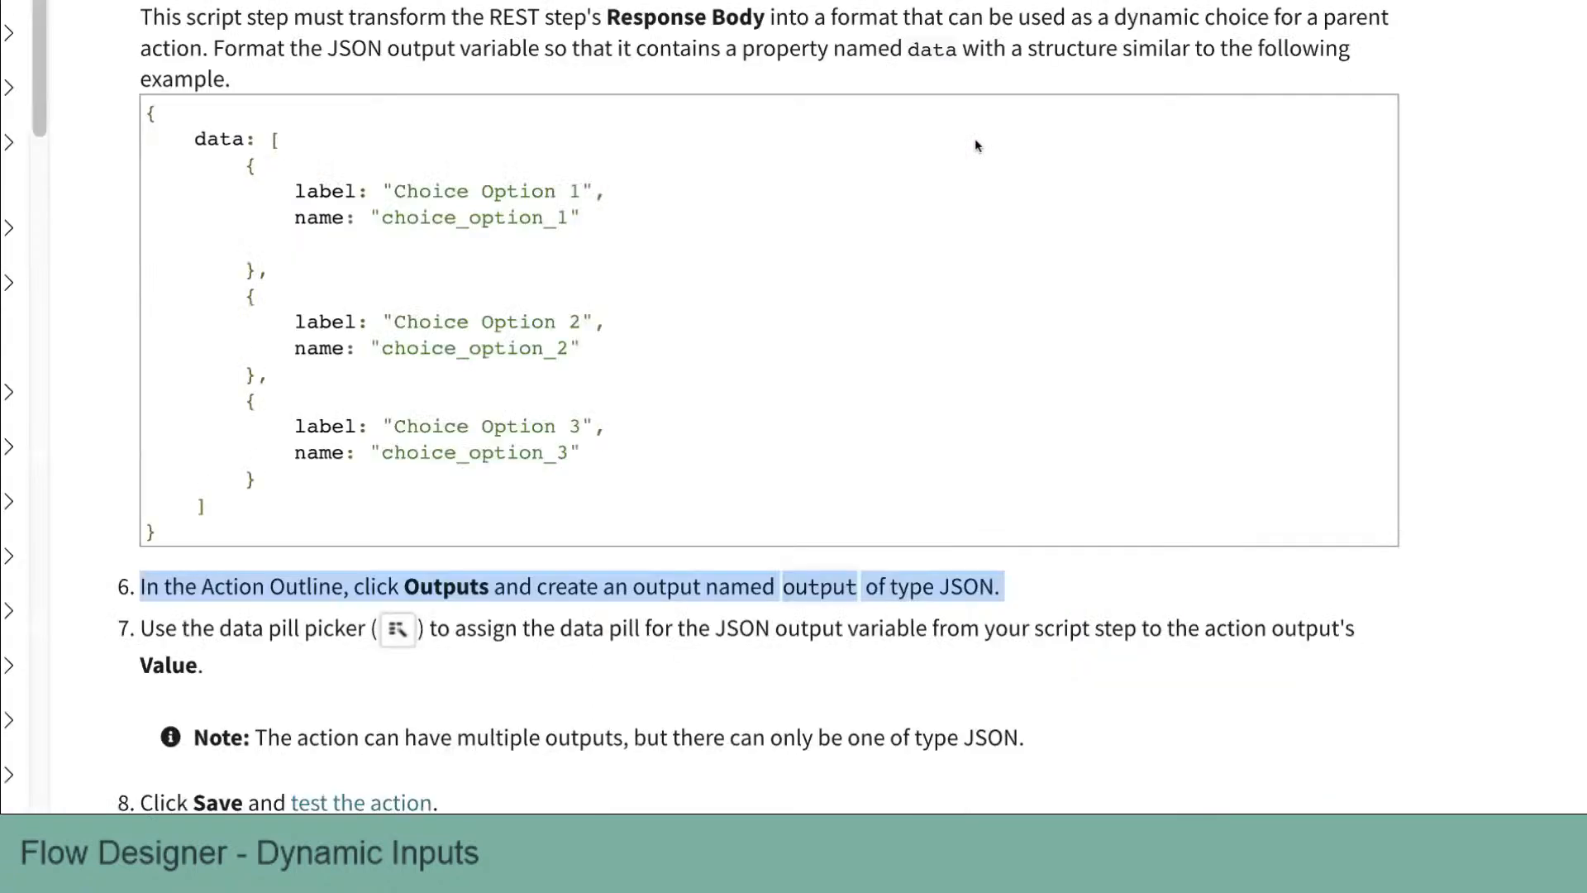
pyautogui.hotkey('ctrl', 'Tab')
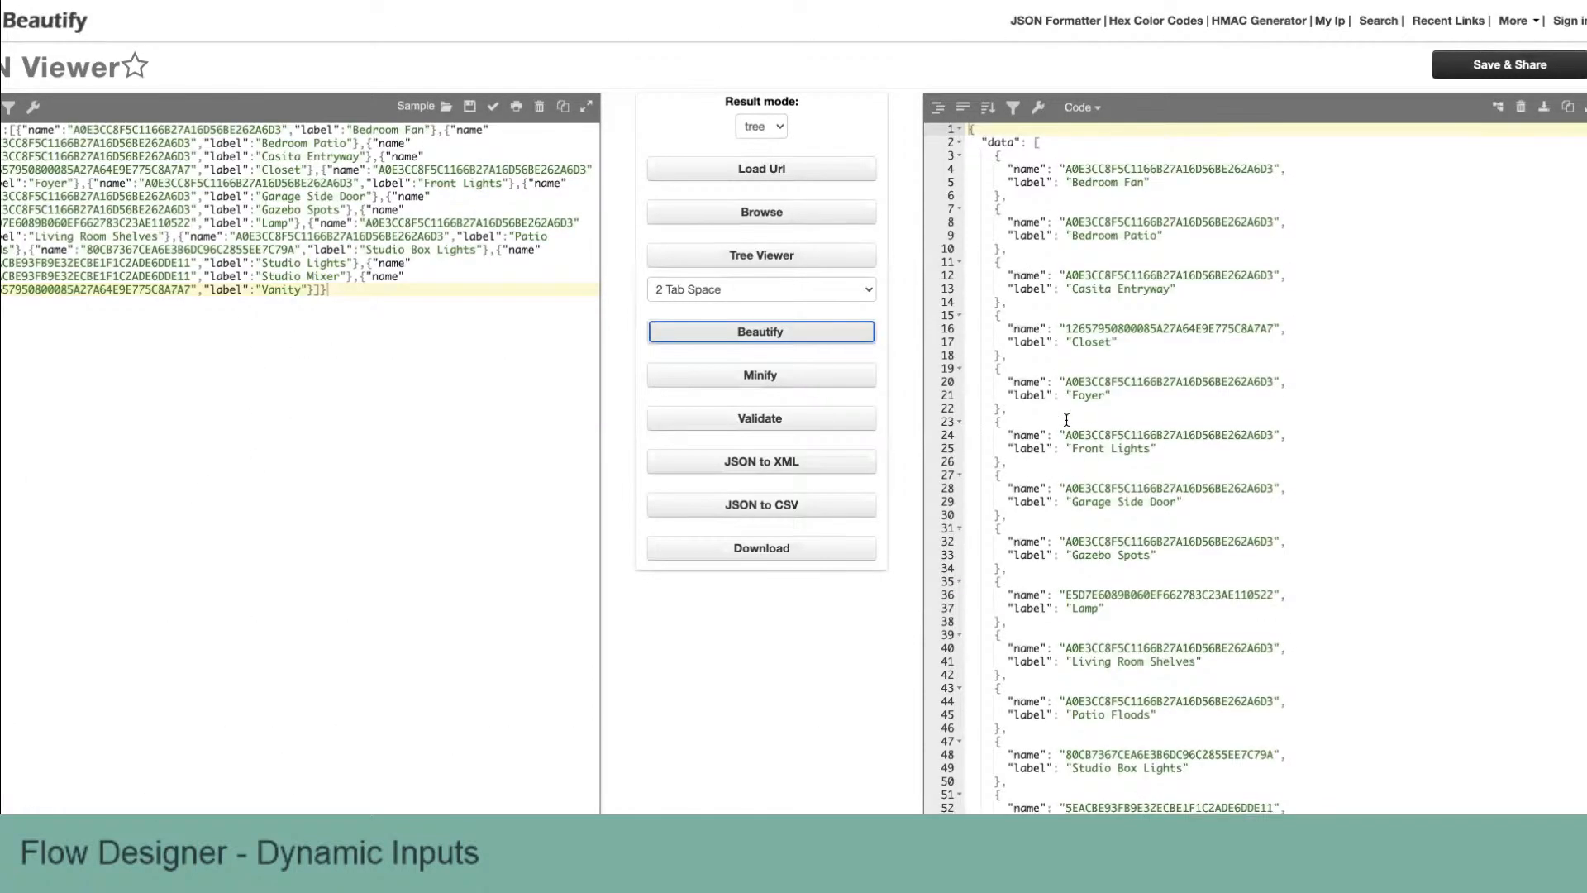
pyautogui.scroll(-3, 1067, 420)
pyautogui.scroll(5, 1066, 420)
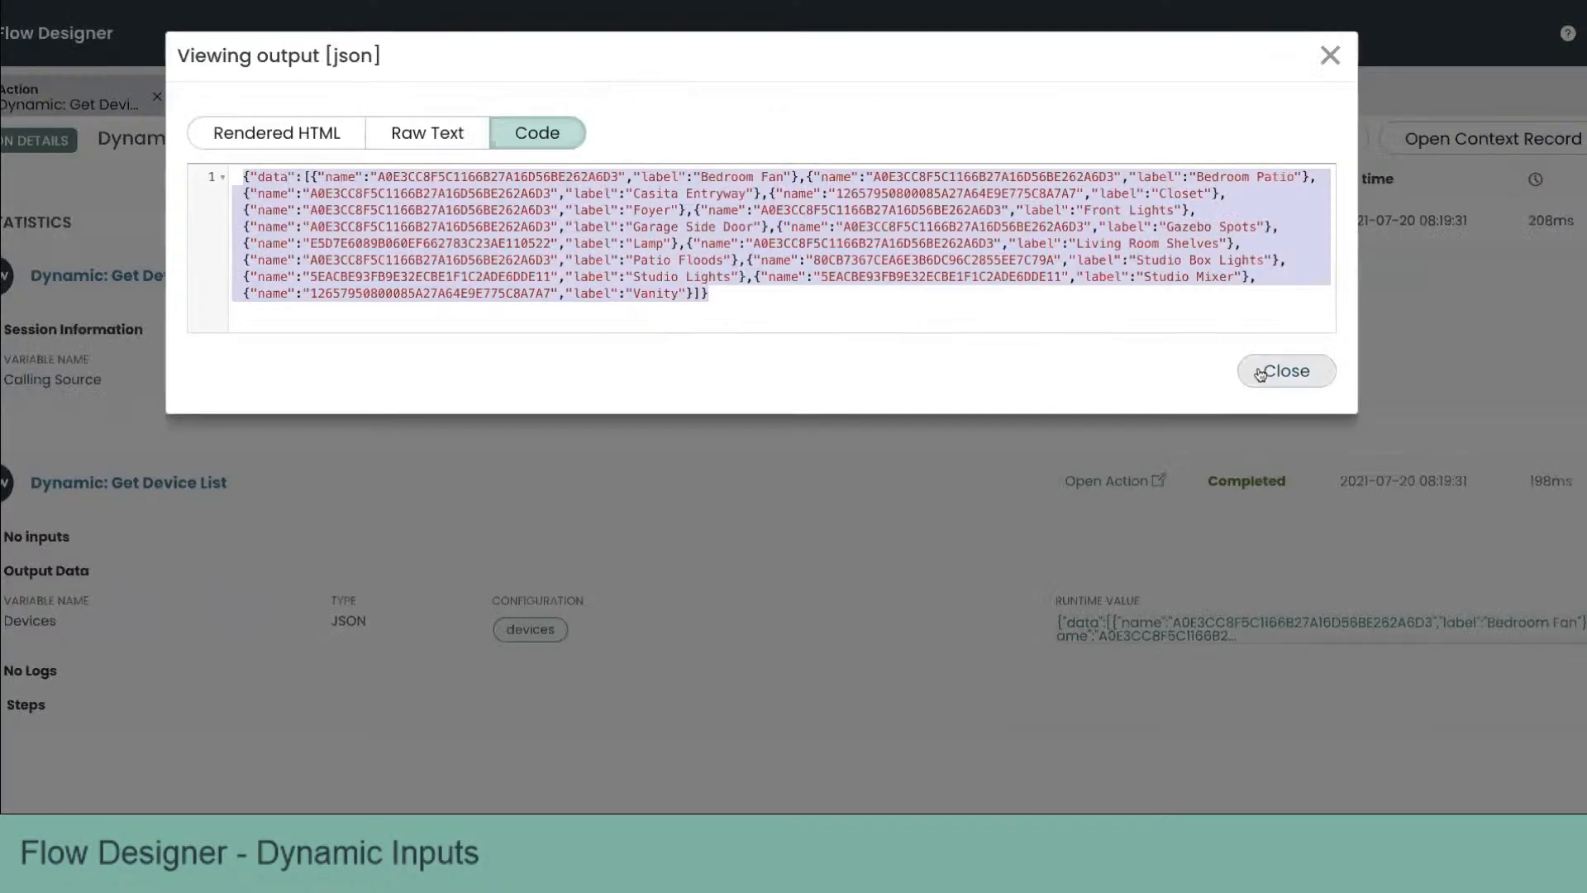
pyautogui.click(1282, 369)
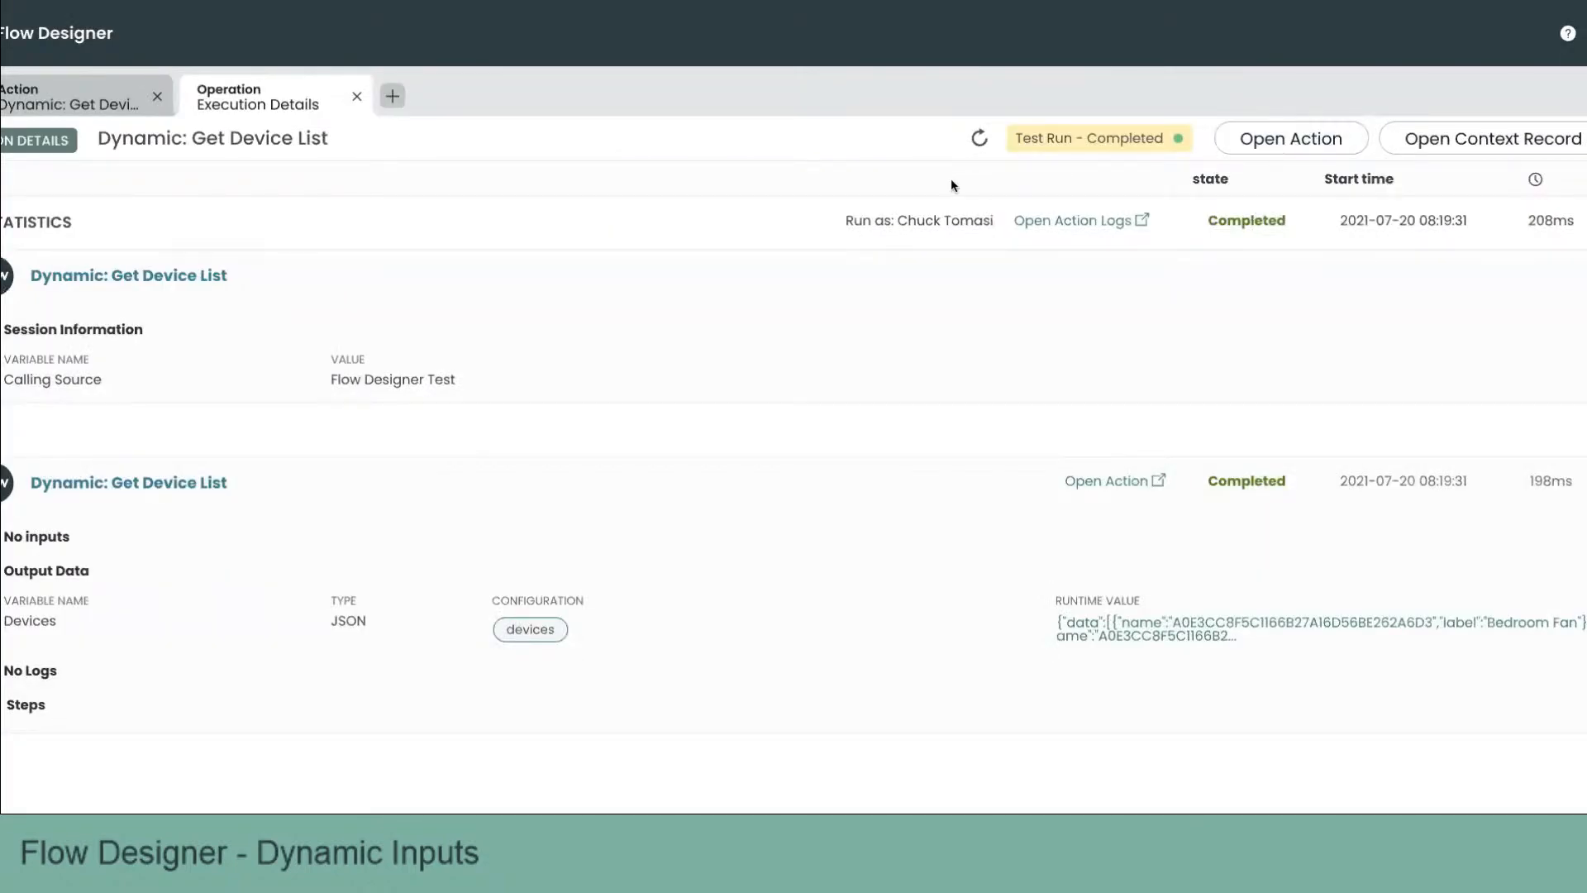
pyautogui.click(356, 97)
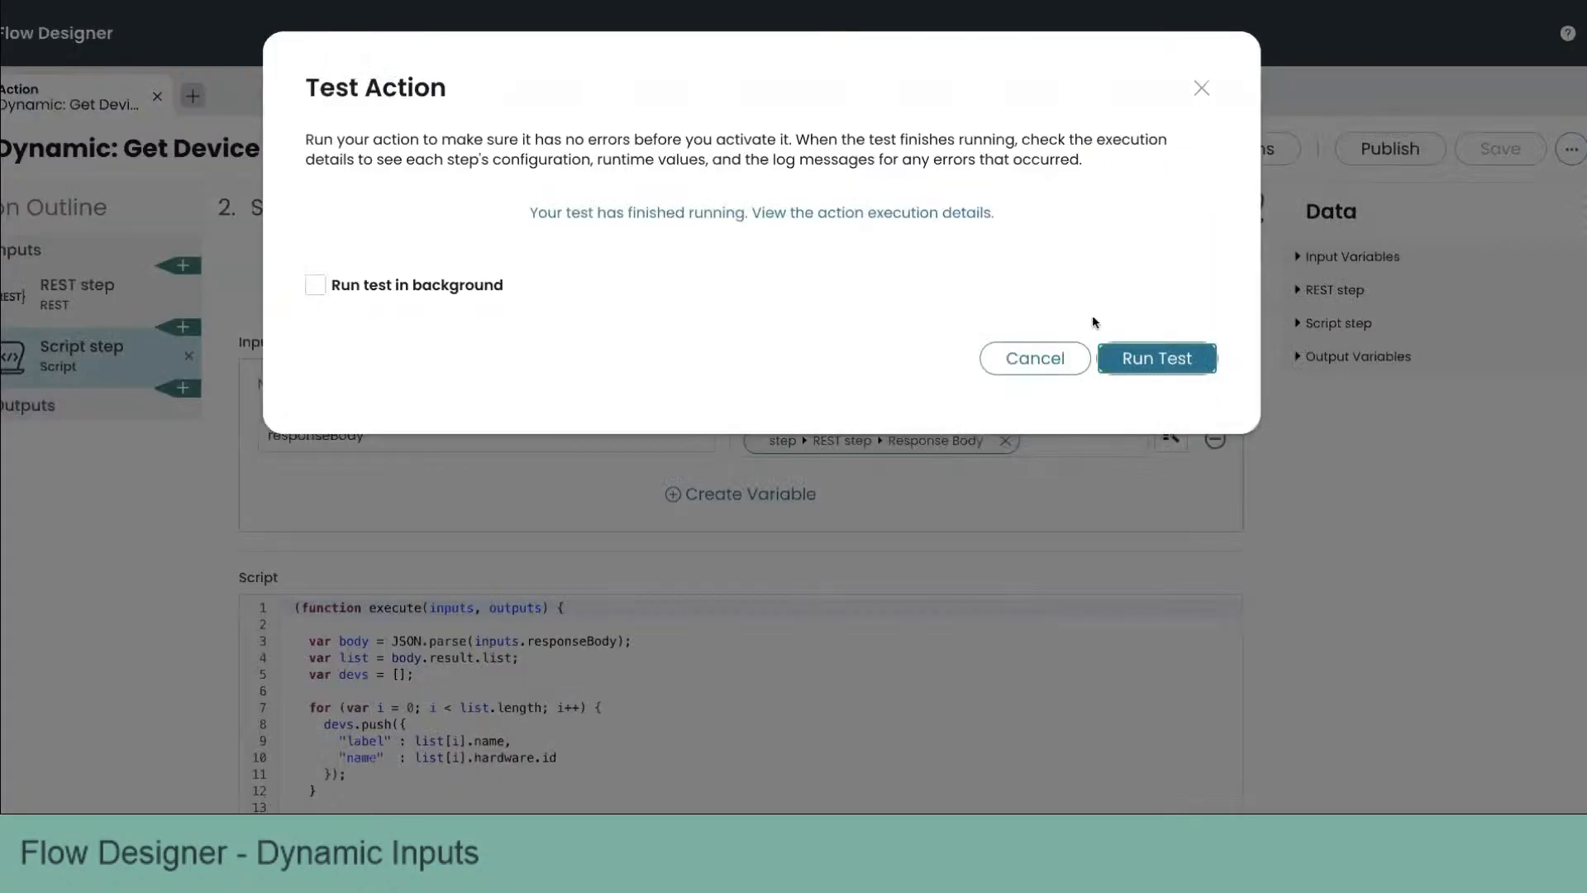
pyautogui.click(1038, 357)
pyautogui.click(1362, 153)
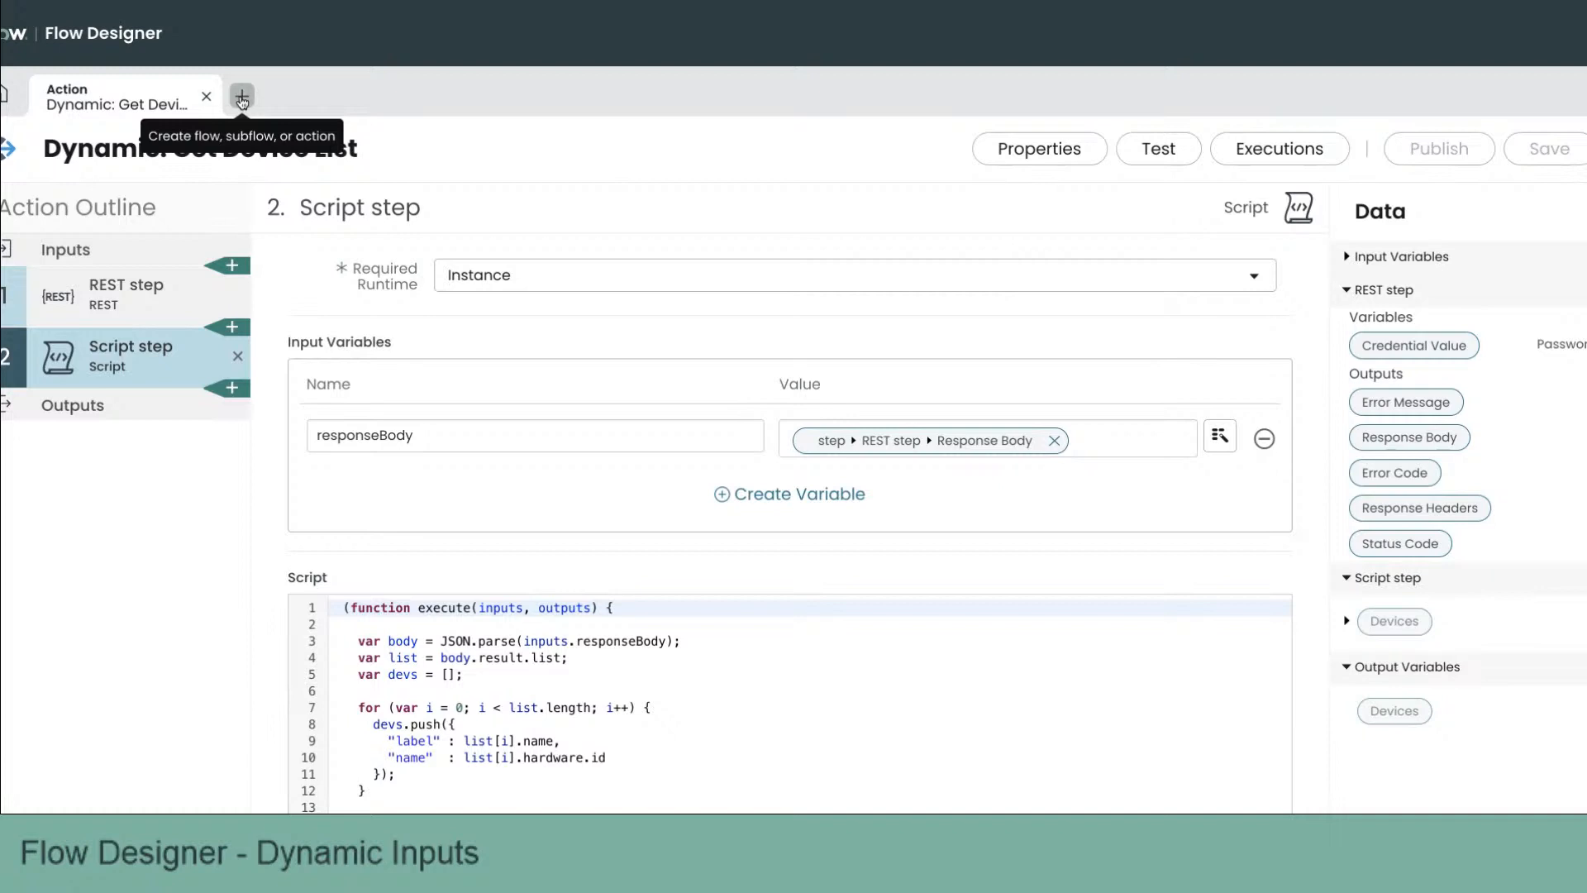
# Step: Create a new action named Kasa Device
pyautogui.click(242, 98)
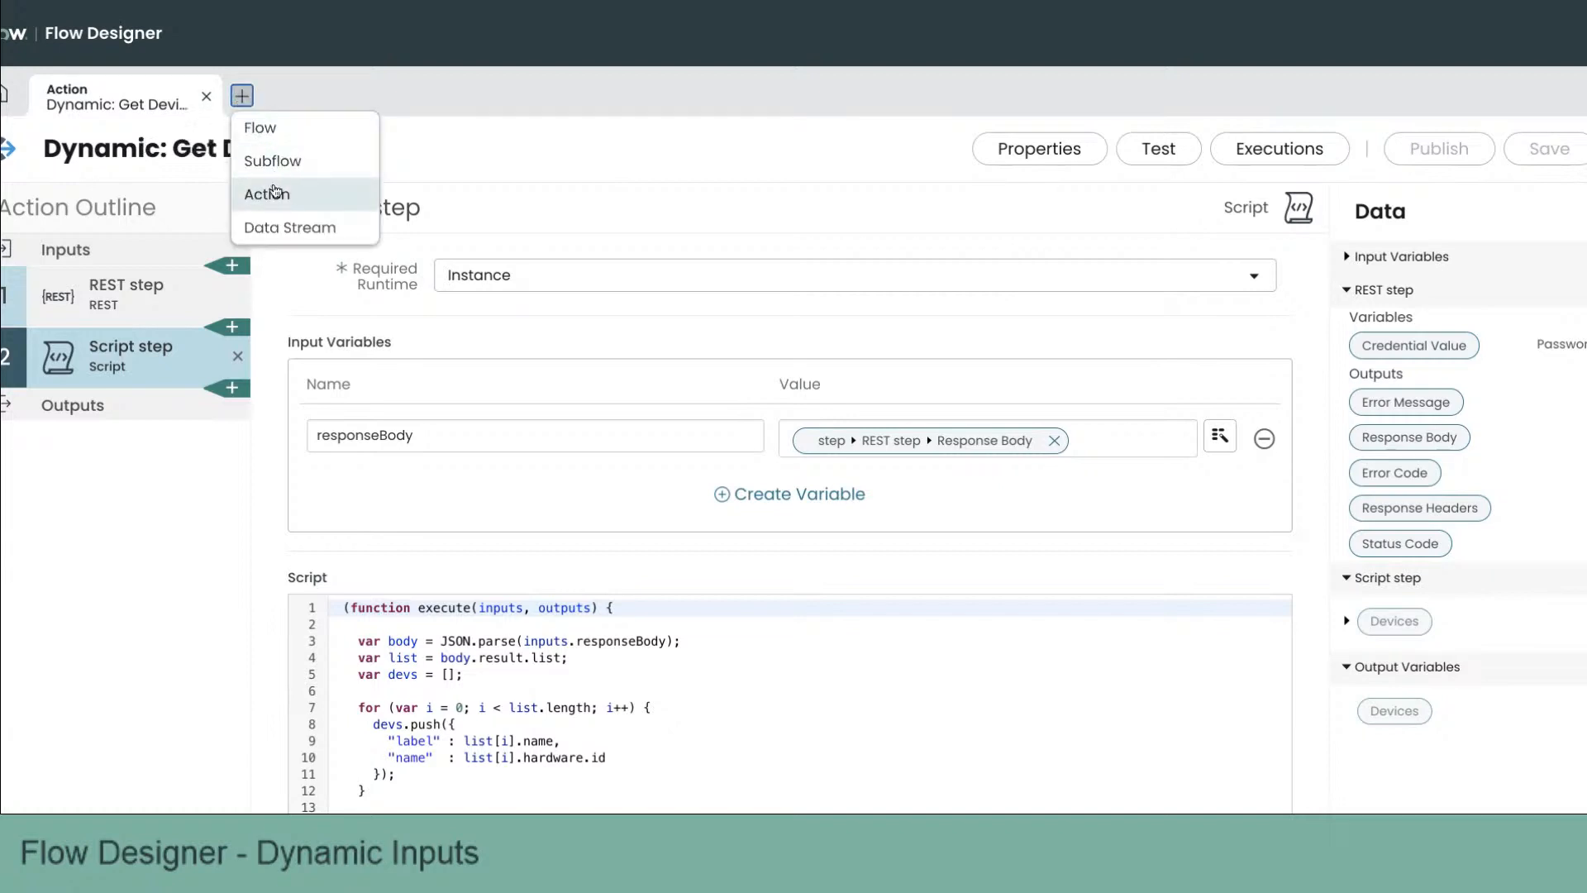
pyautogui.click(275, 193)
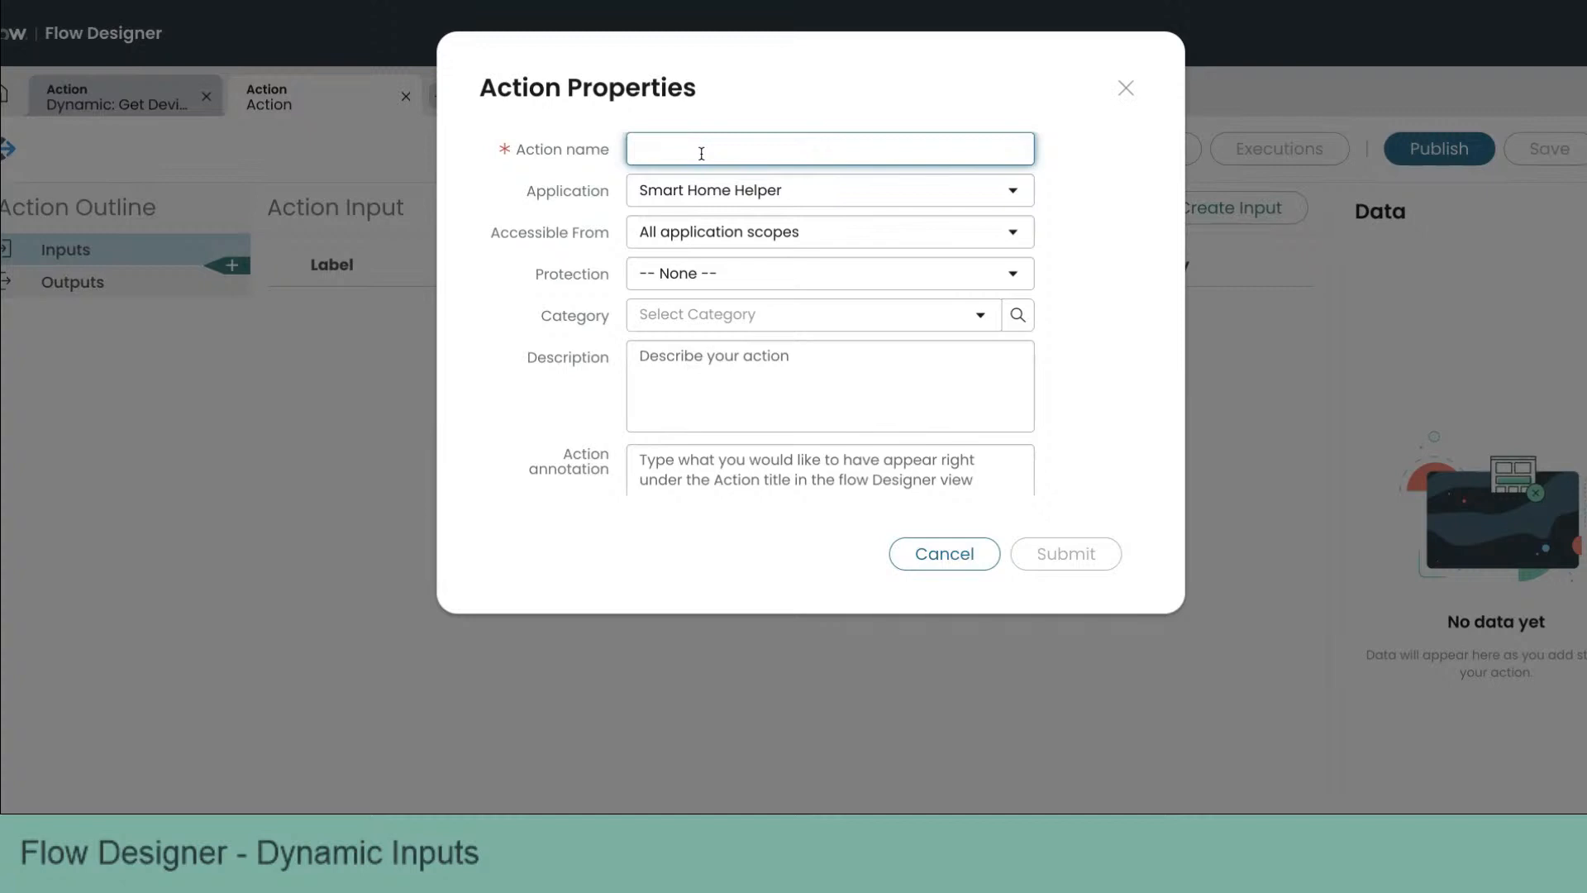
pyautogui.write('Kasa Device')
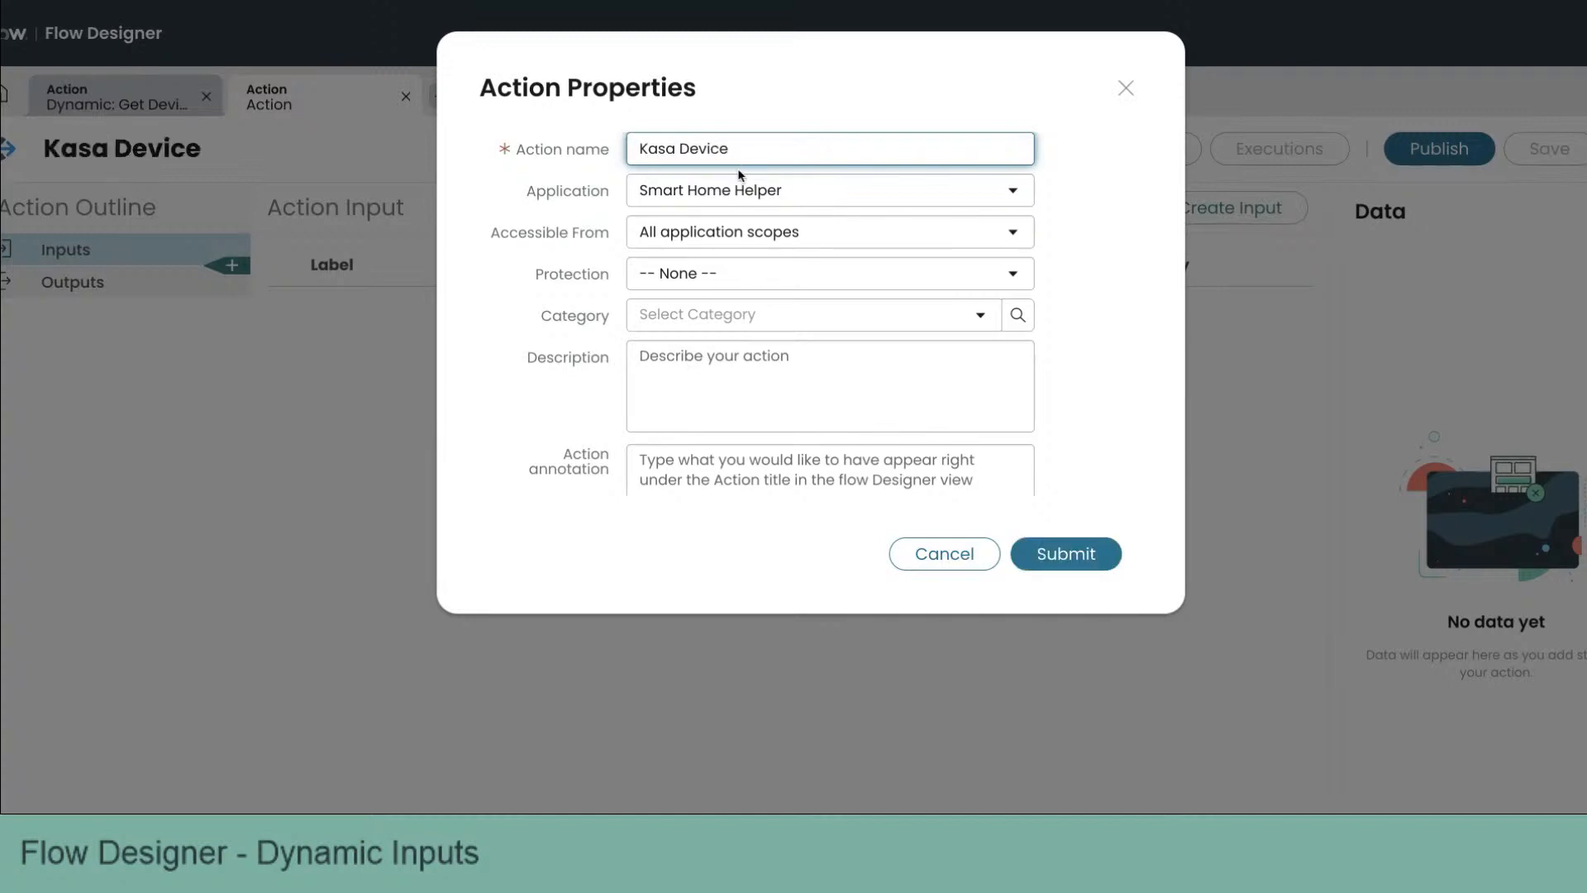
pyautogui.press('Tab')
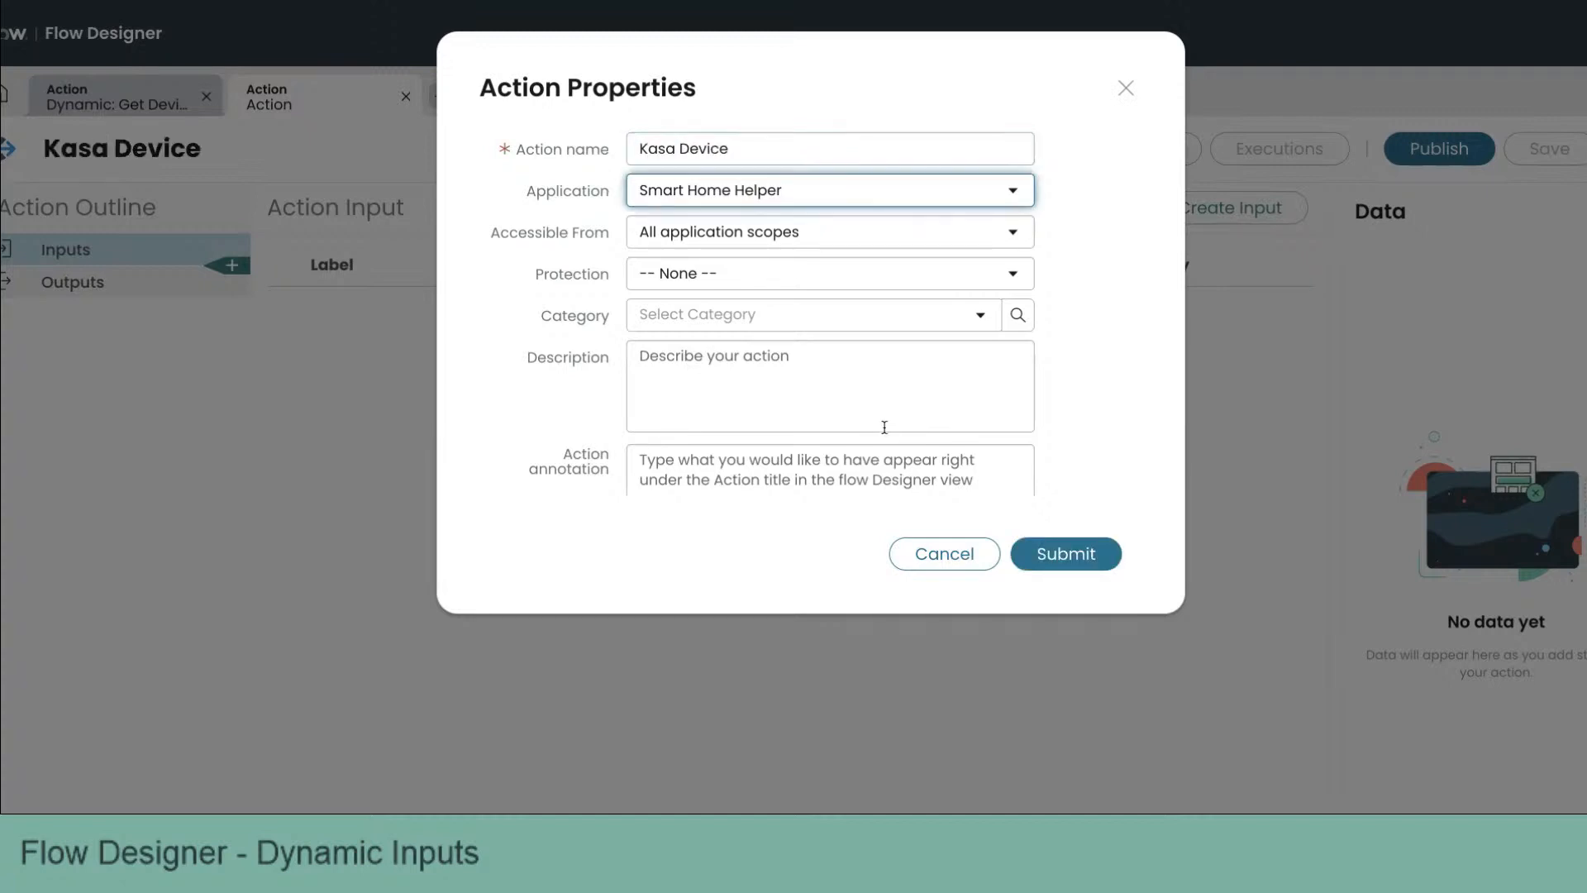
pyautogui.click(1065, 552)
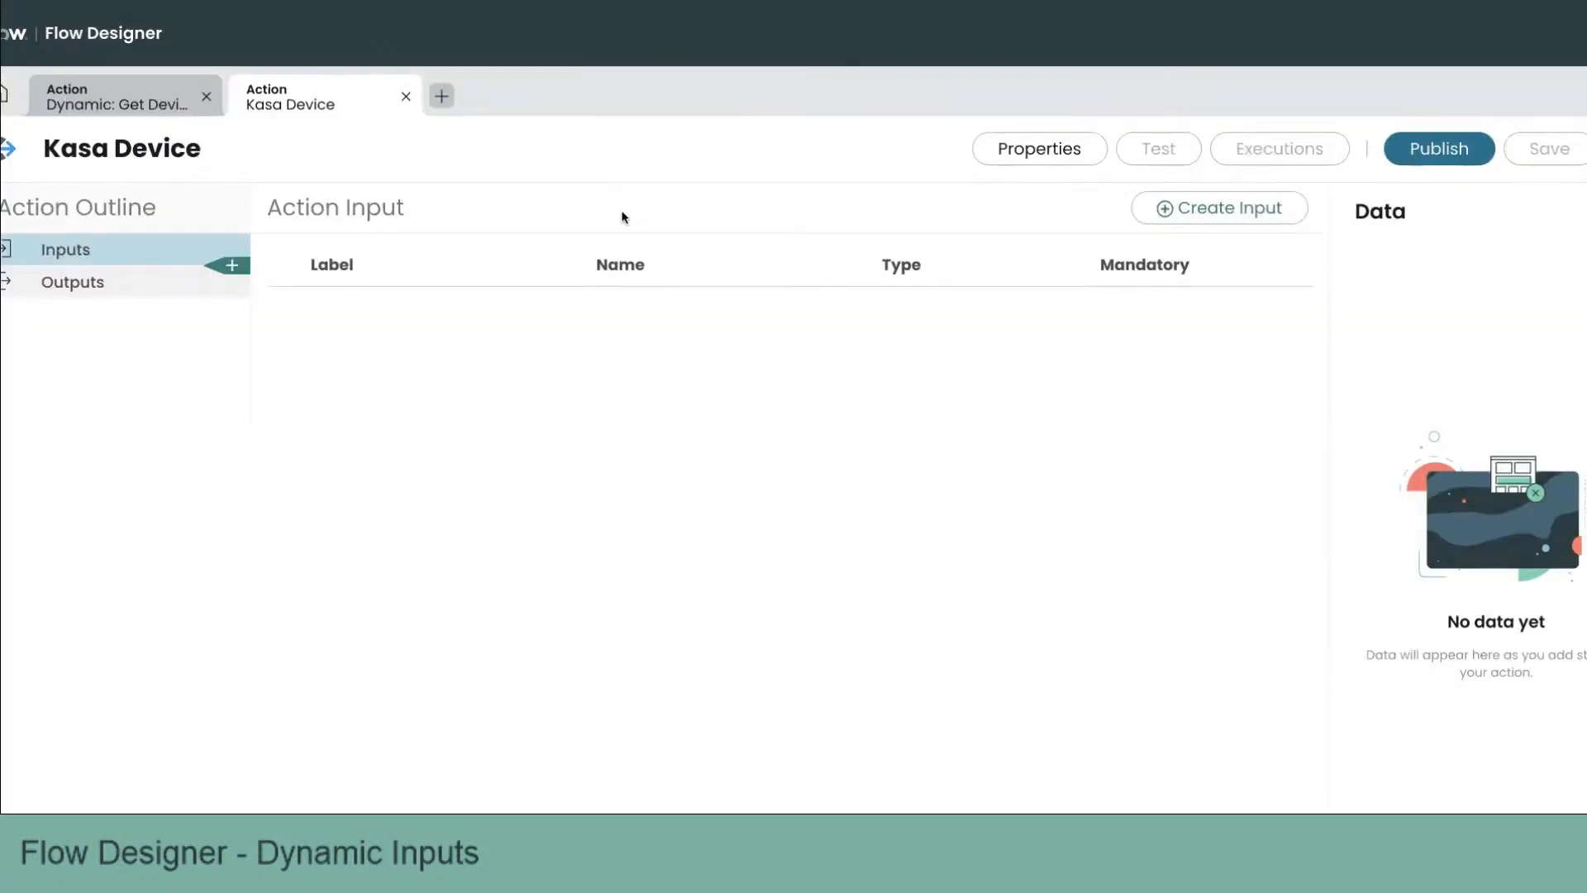
# Step: Add an action input labelled Device
pyautogui.click(1214, 210)
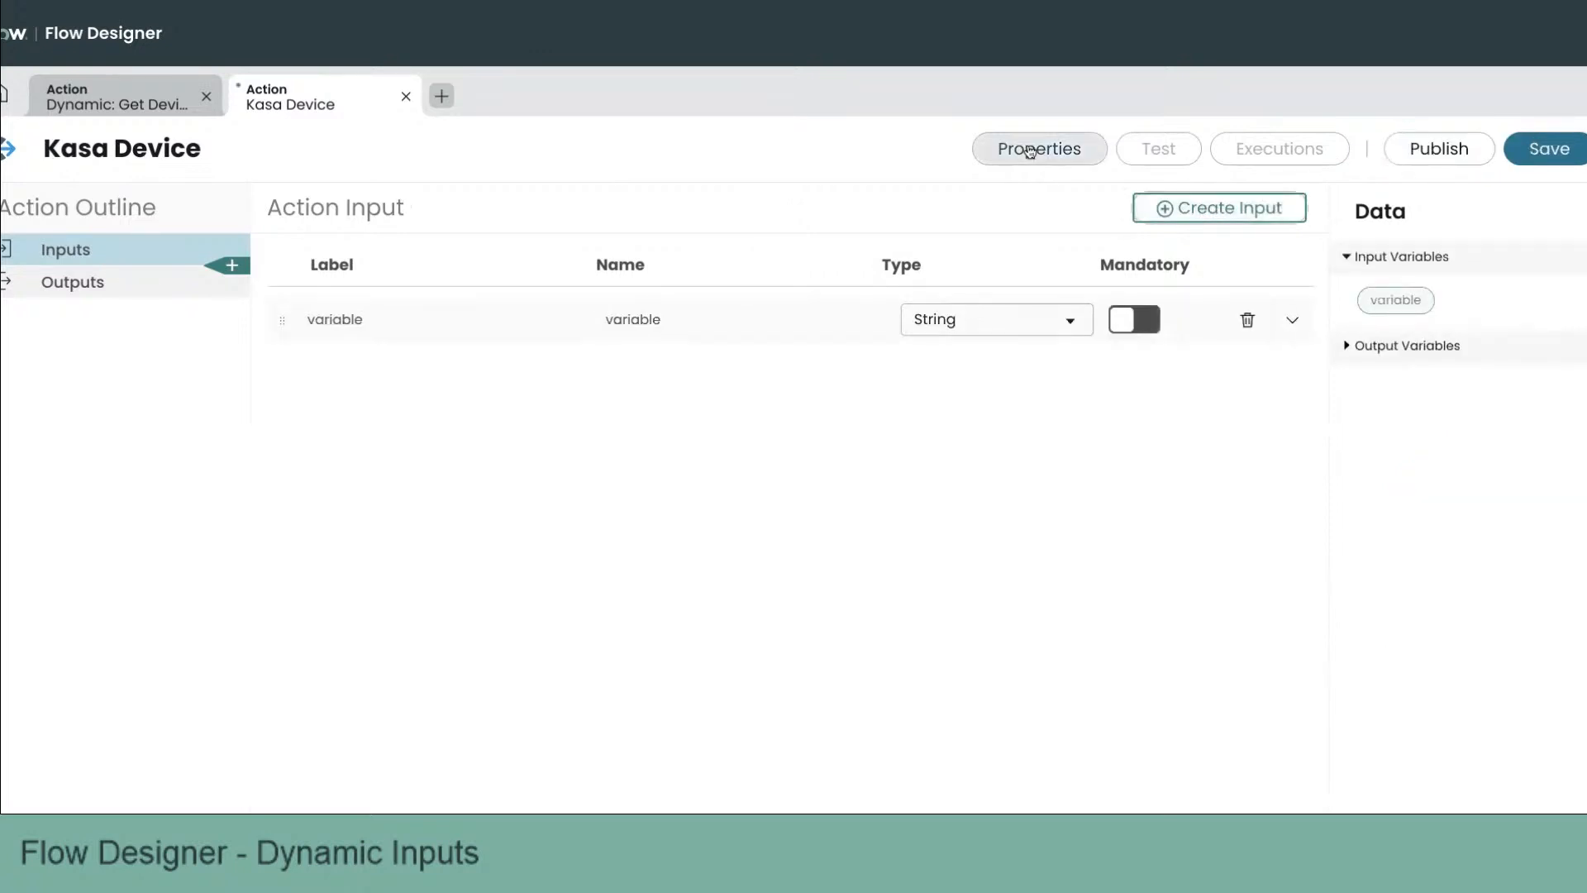
pyautogui.click(458, 316)
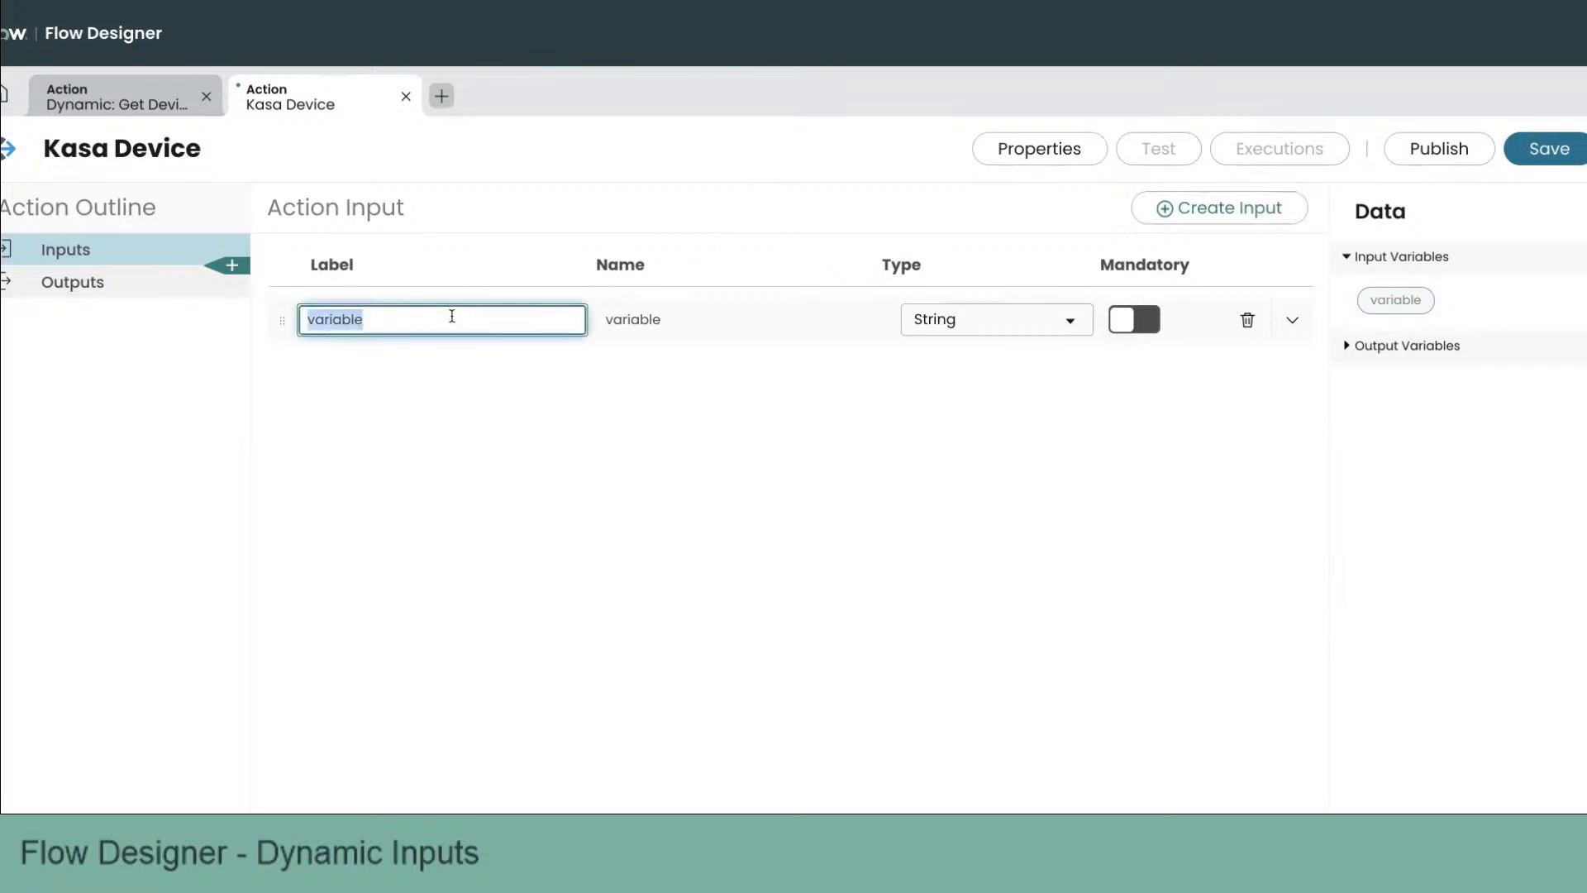
pyautogui.write('Device')
pyautogui.press('Tab')
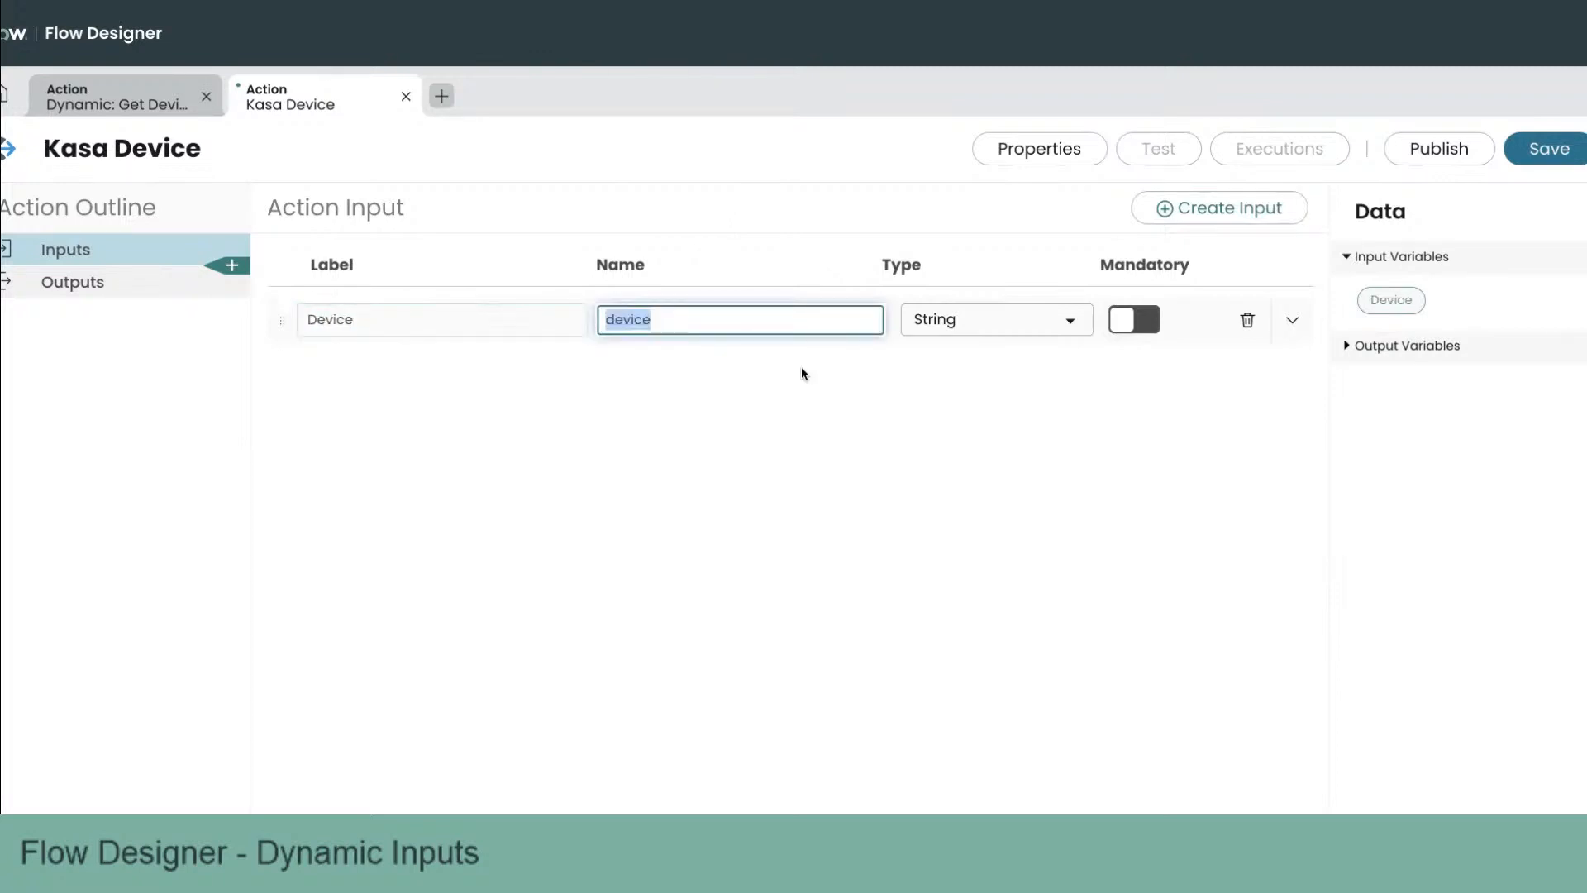
# Step: Make the Device input a mandatory Dynamic Choice driven by the Dynamic: Get Device List action
pyautogui.click(986, 316)
pyautogui.write('dyn')
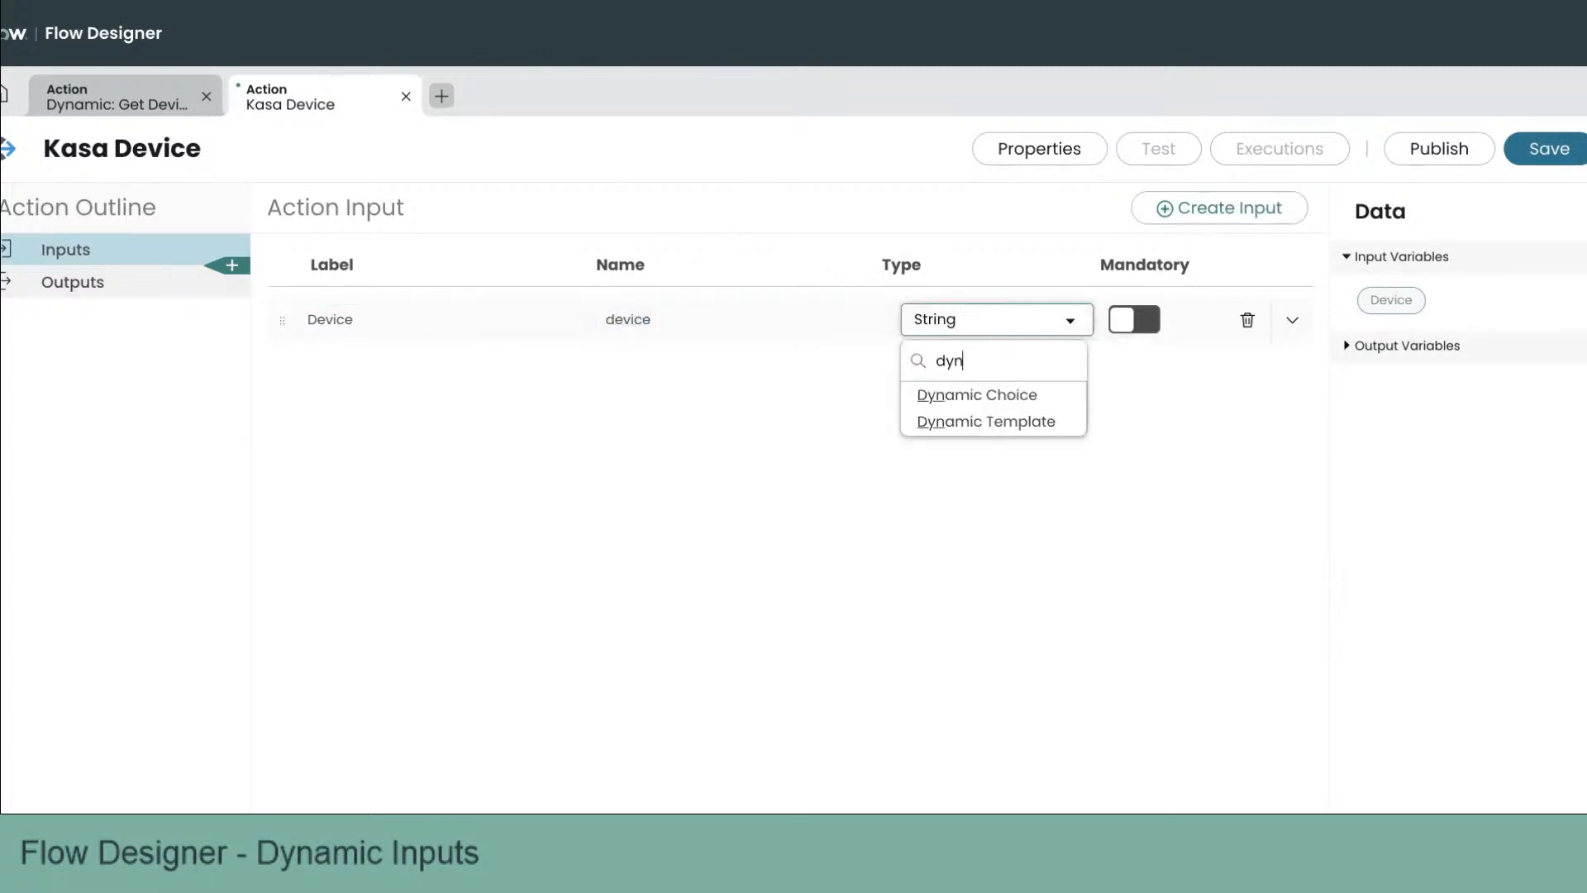
pyautogui.click(1000, 396)
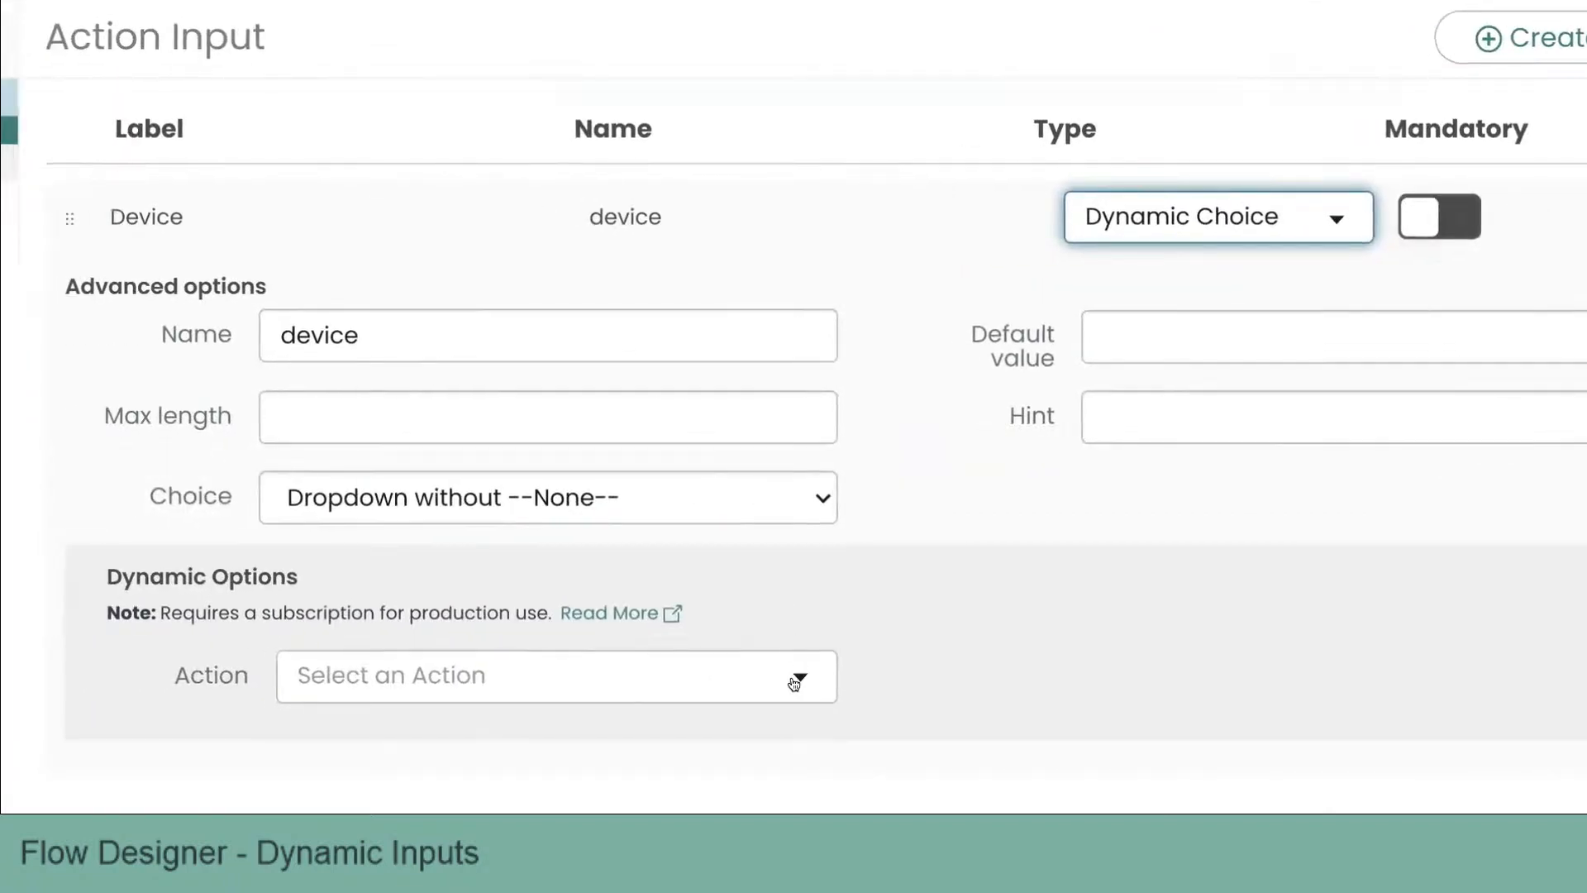
pyautogui.click(799, 668)
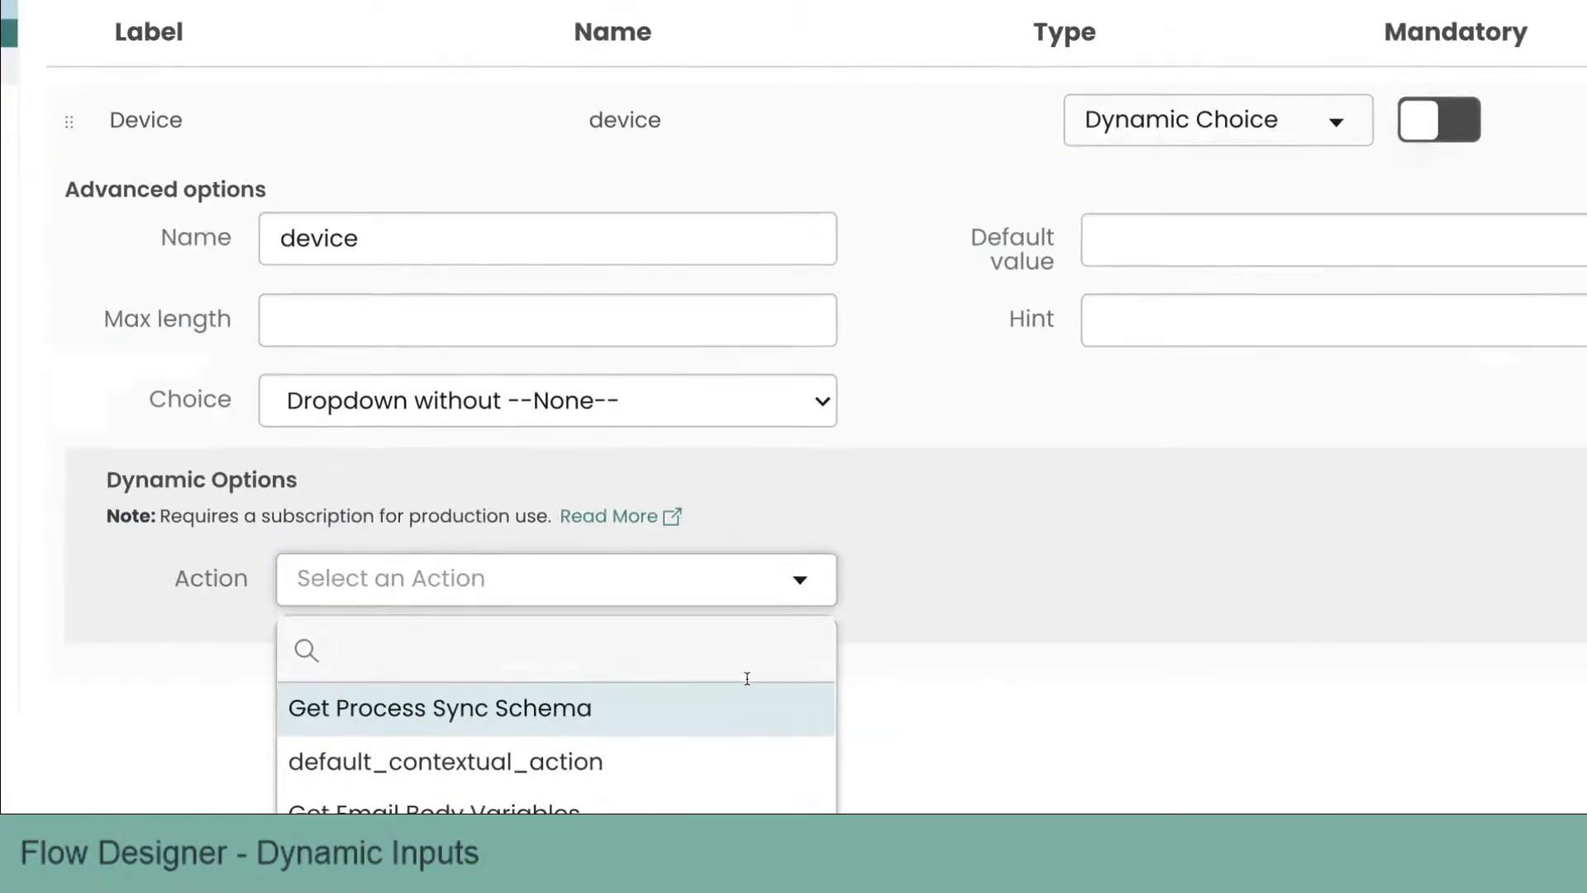
pyautogui.scroll(-1, 713, 684)
pyautogui.scroll(-3, 713, 684)
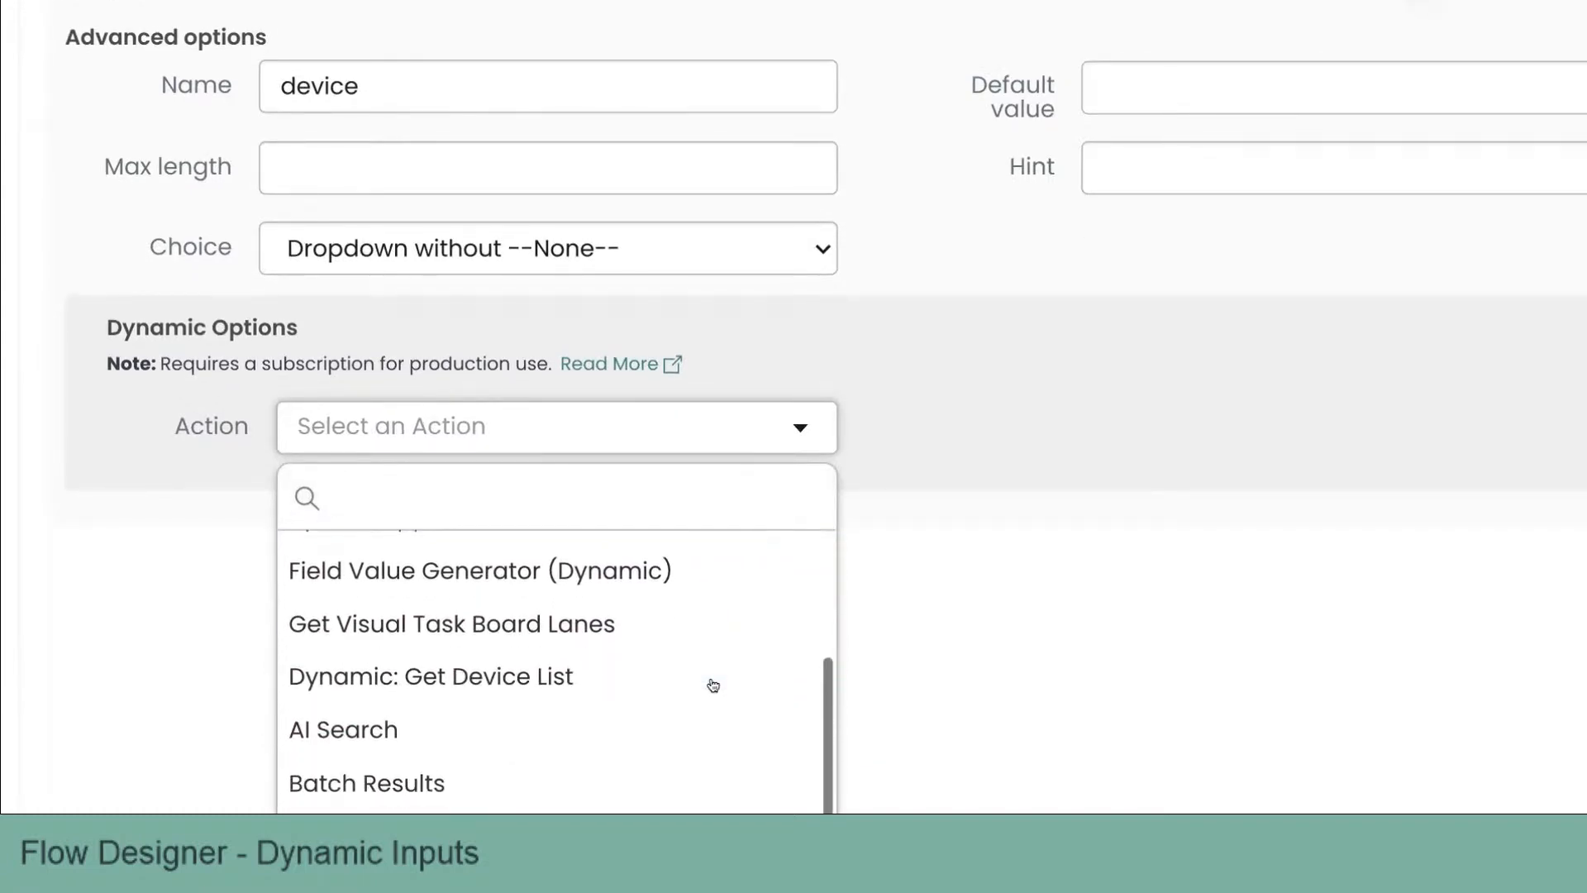
pyautogui.scroll(1, 656, 634)
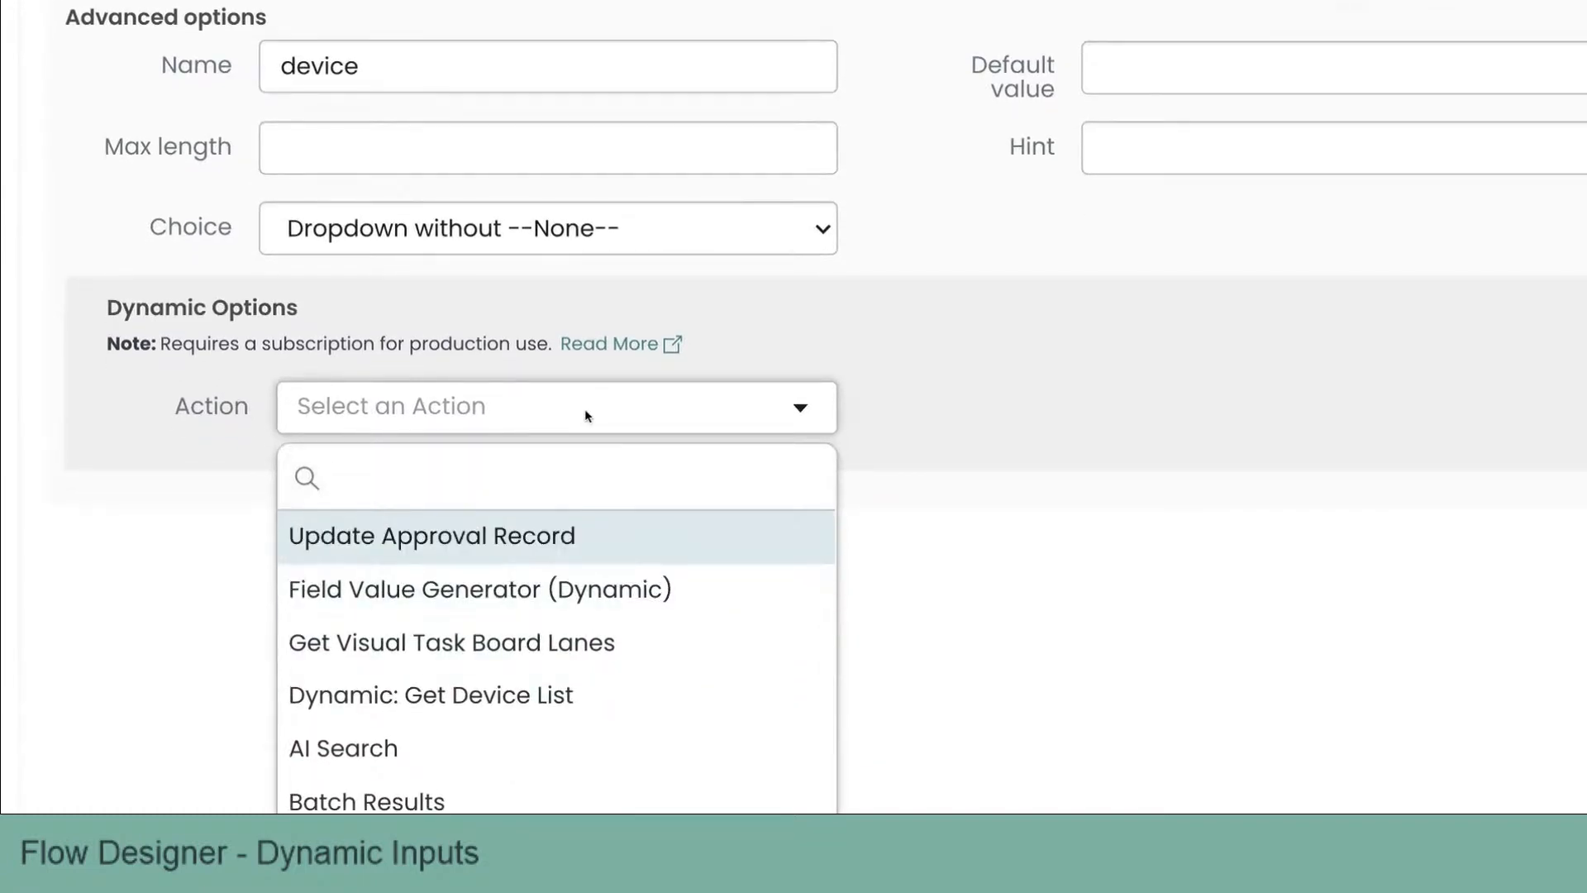
pyautogui.write('dyn')
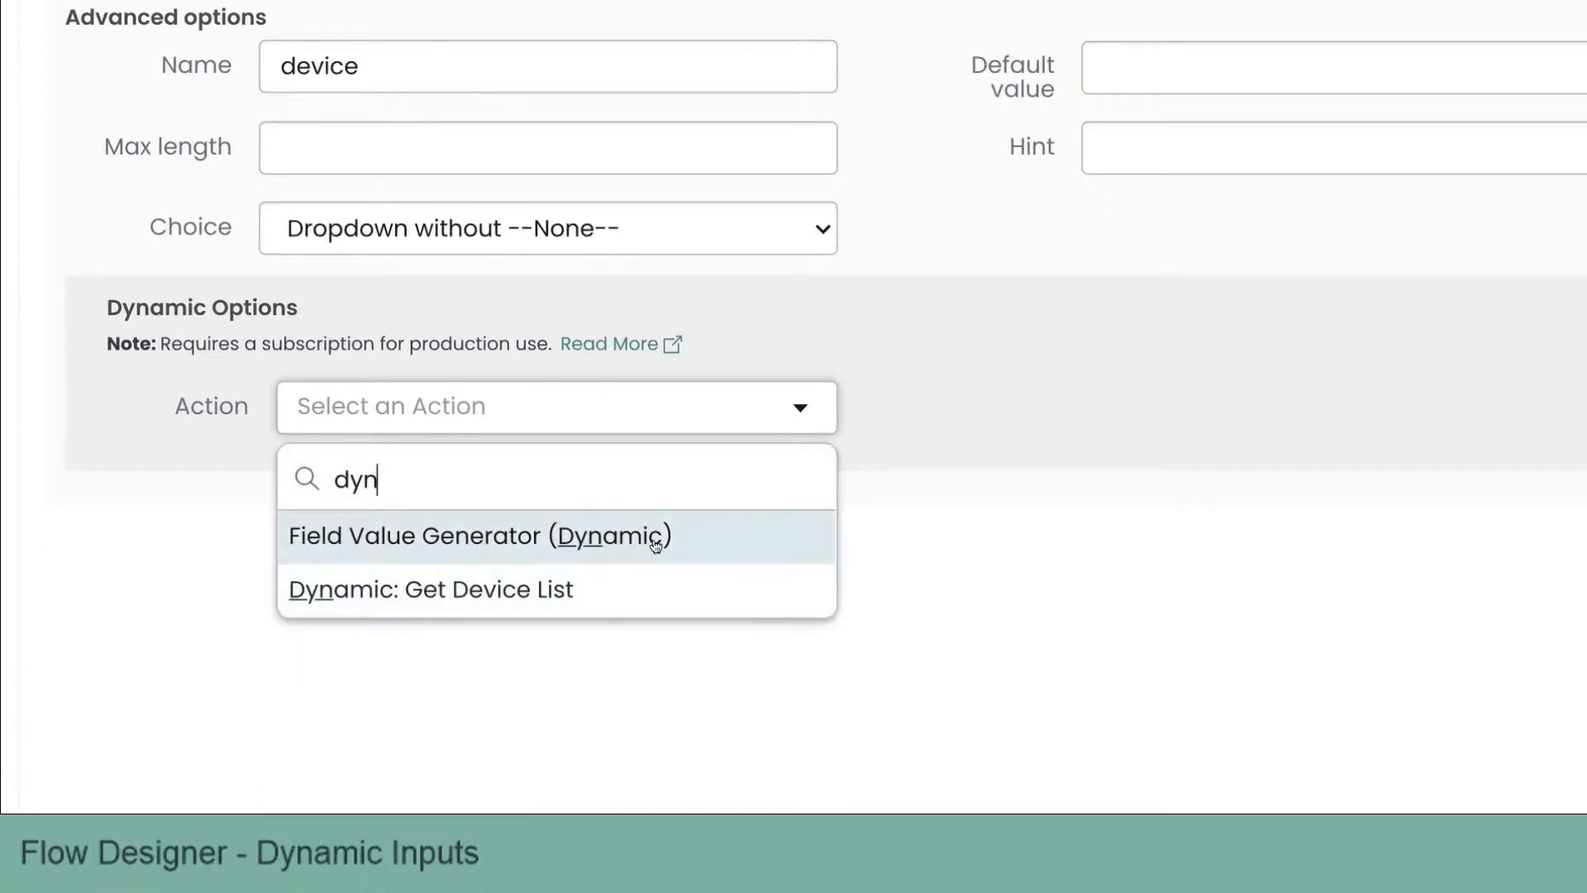
pyautogui.click(476, 592)
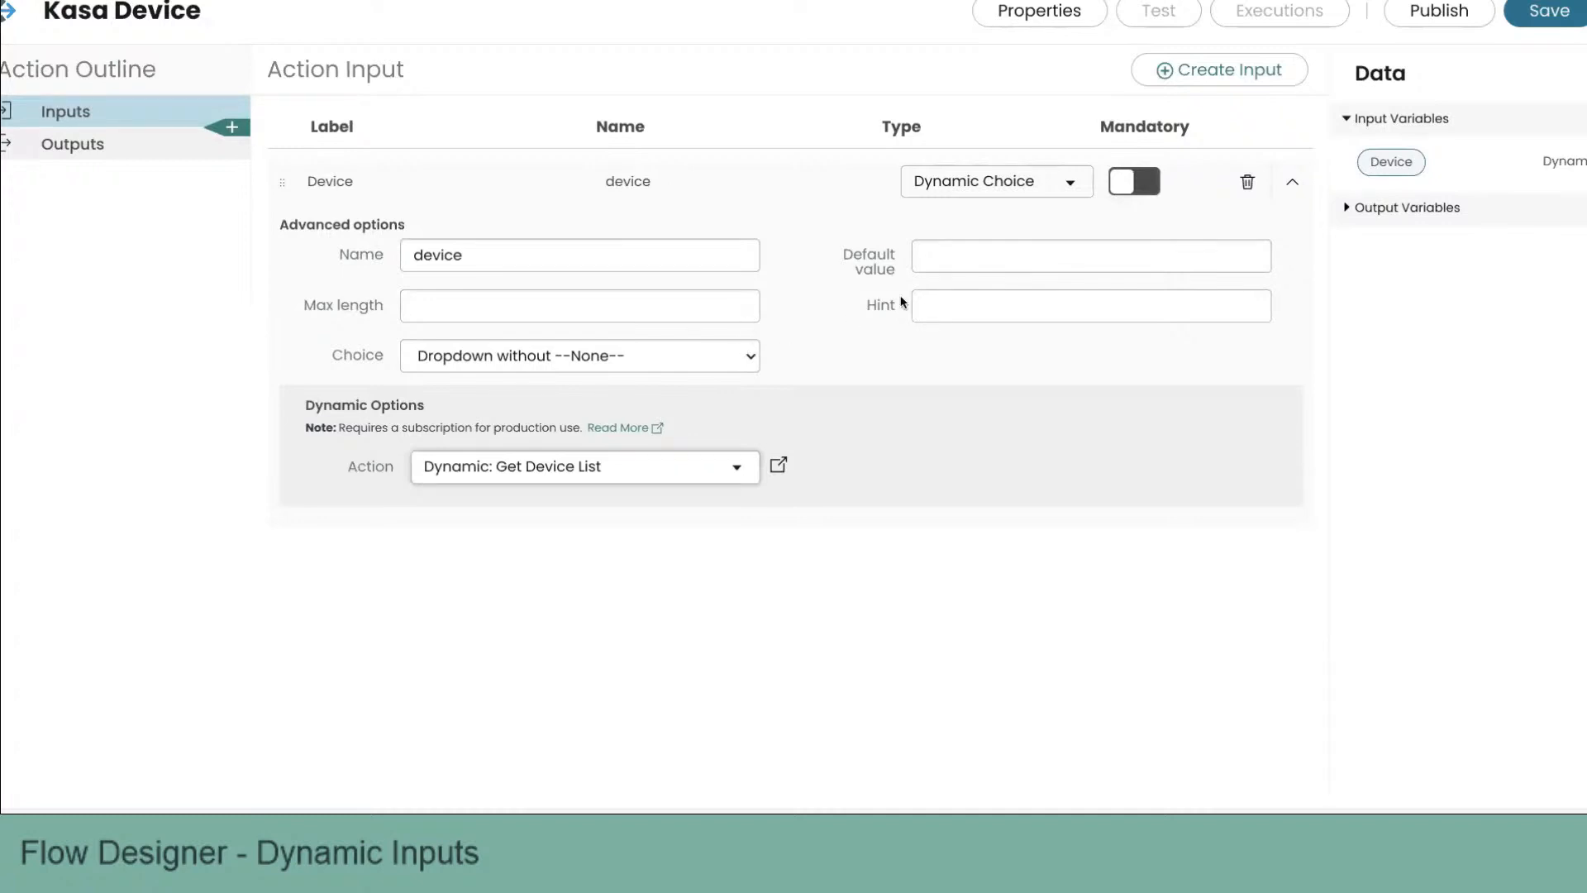
pyautogui.click(1149, 184)
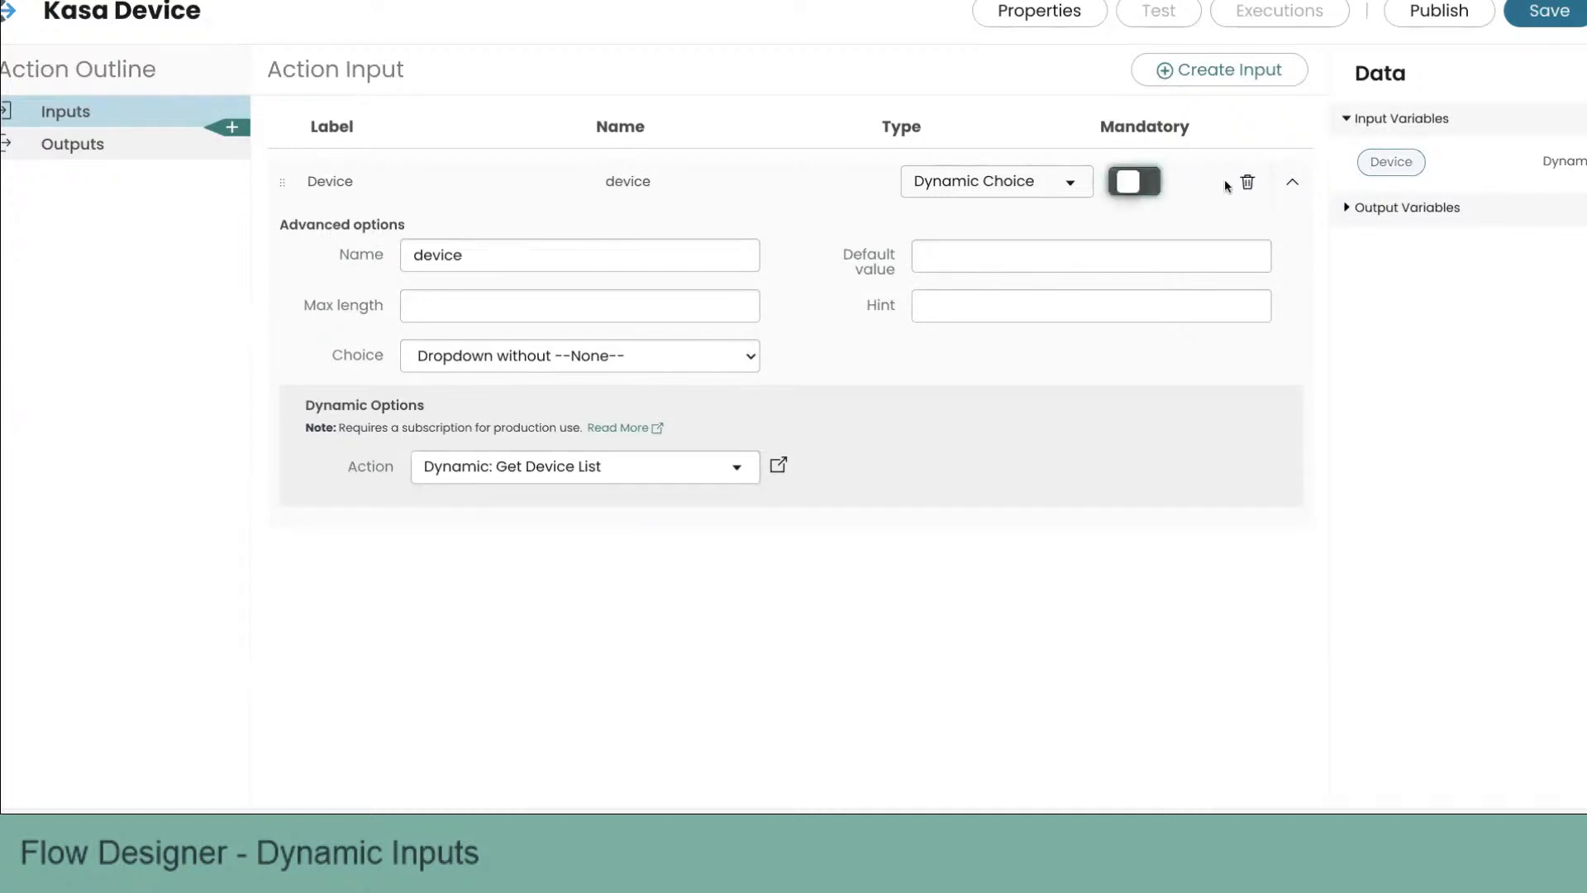
pyautogui.click(1292, 181)
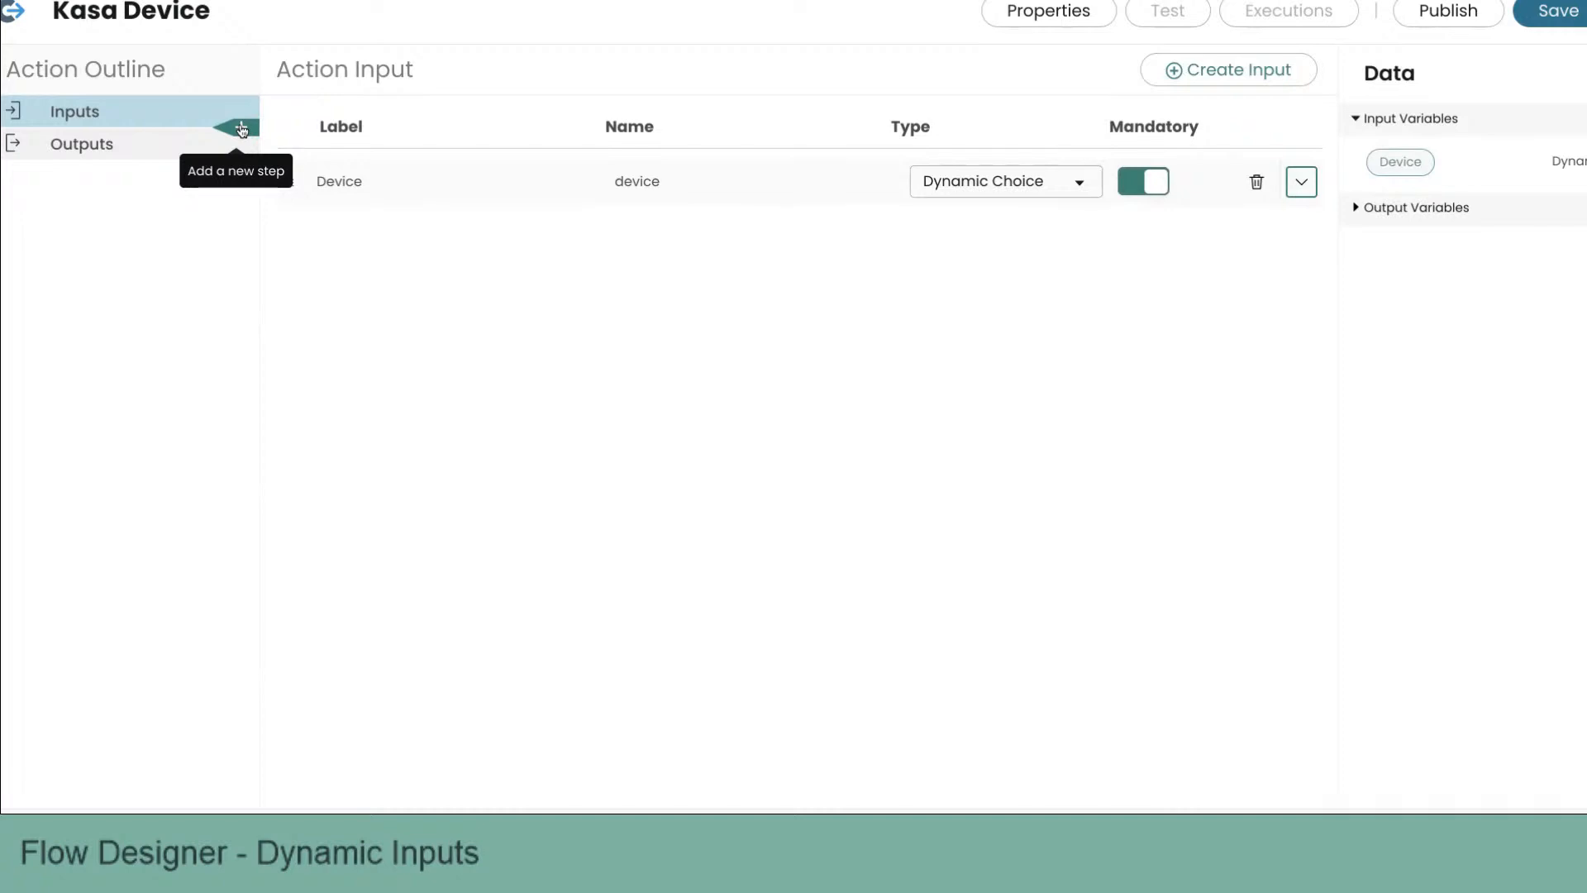
# Step: Add a Log step with the message "here is the device someone chose:" followed by the Device input variable
pyautogui.click(241, 128)
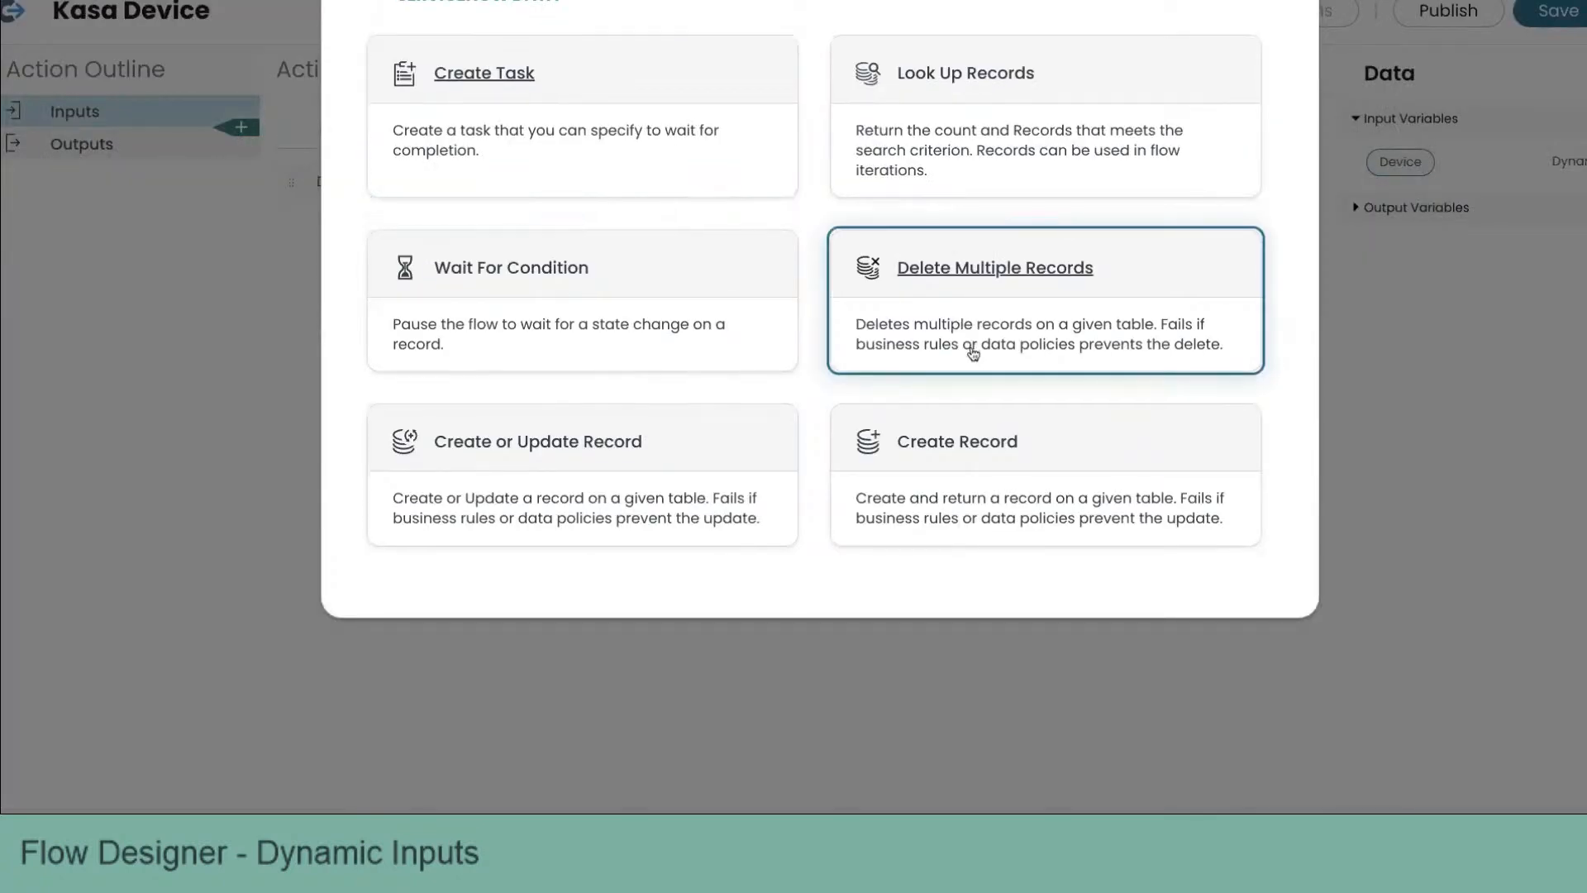
pyautogui.scroll(-8, 972, 349)
pyautogui.scroll(-2, 972, 353)
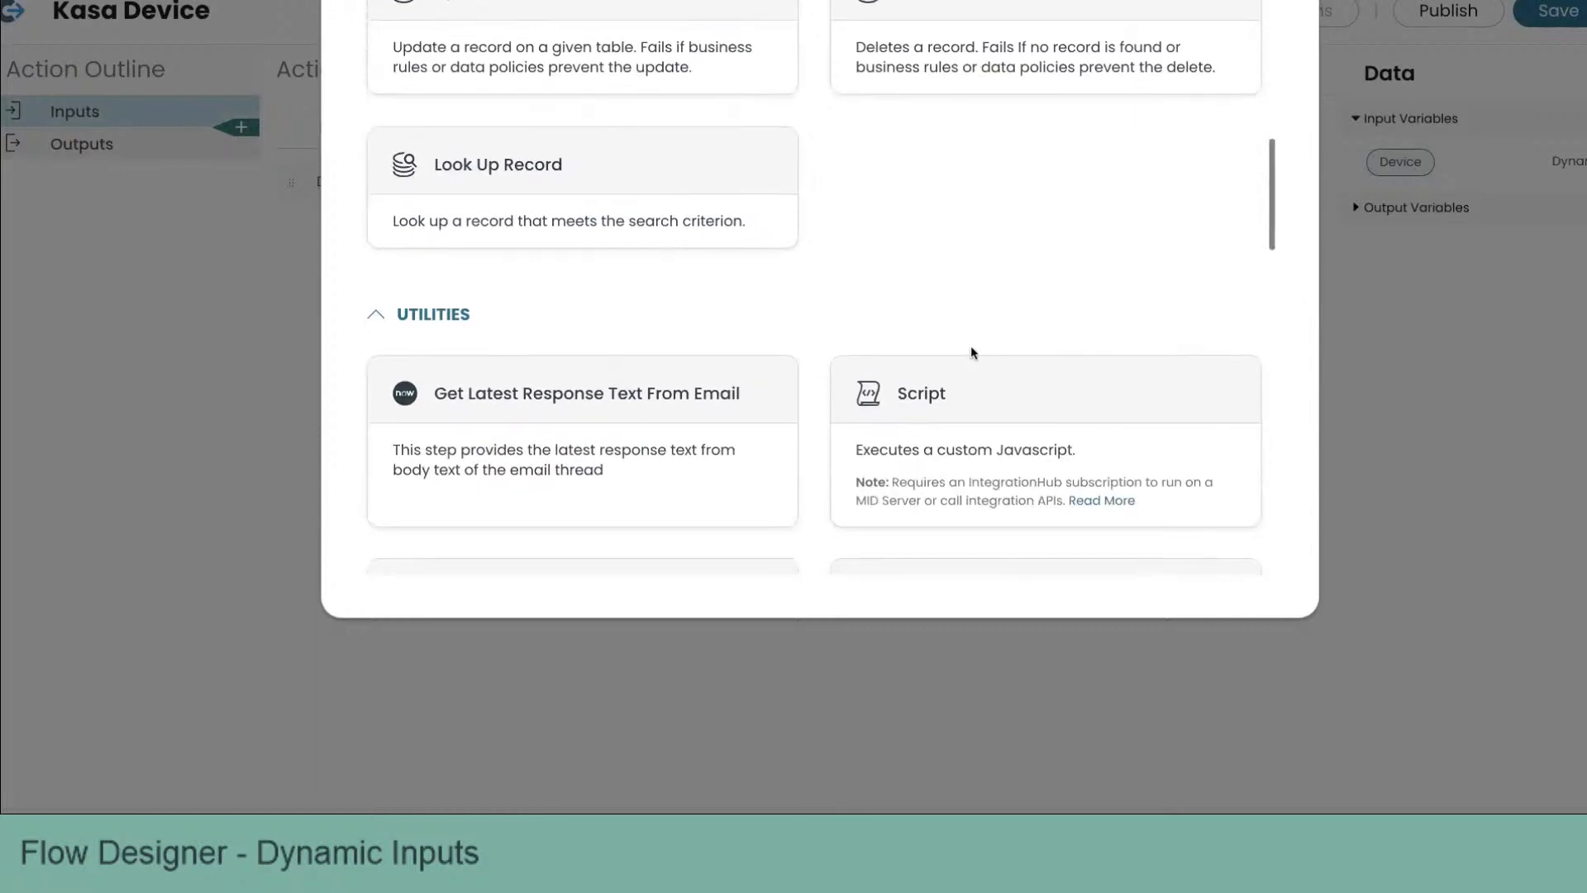
pyautogui.scroll(-4, 972, 353)
pyautogui.scroll(-3, 973, 354)
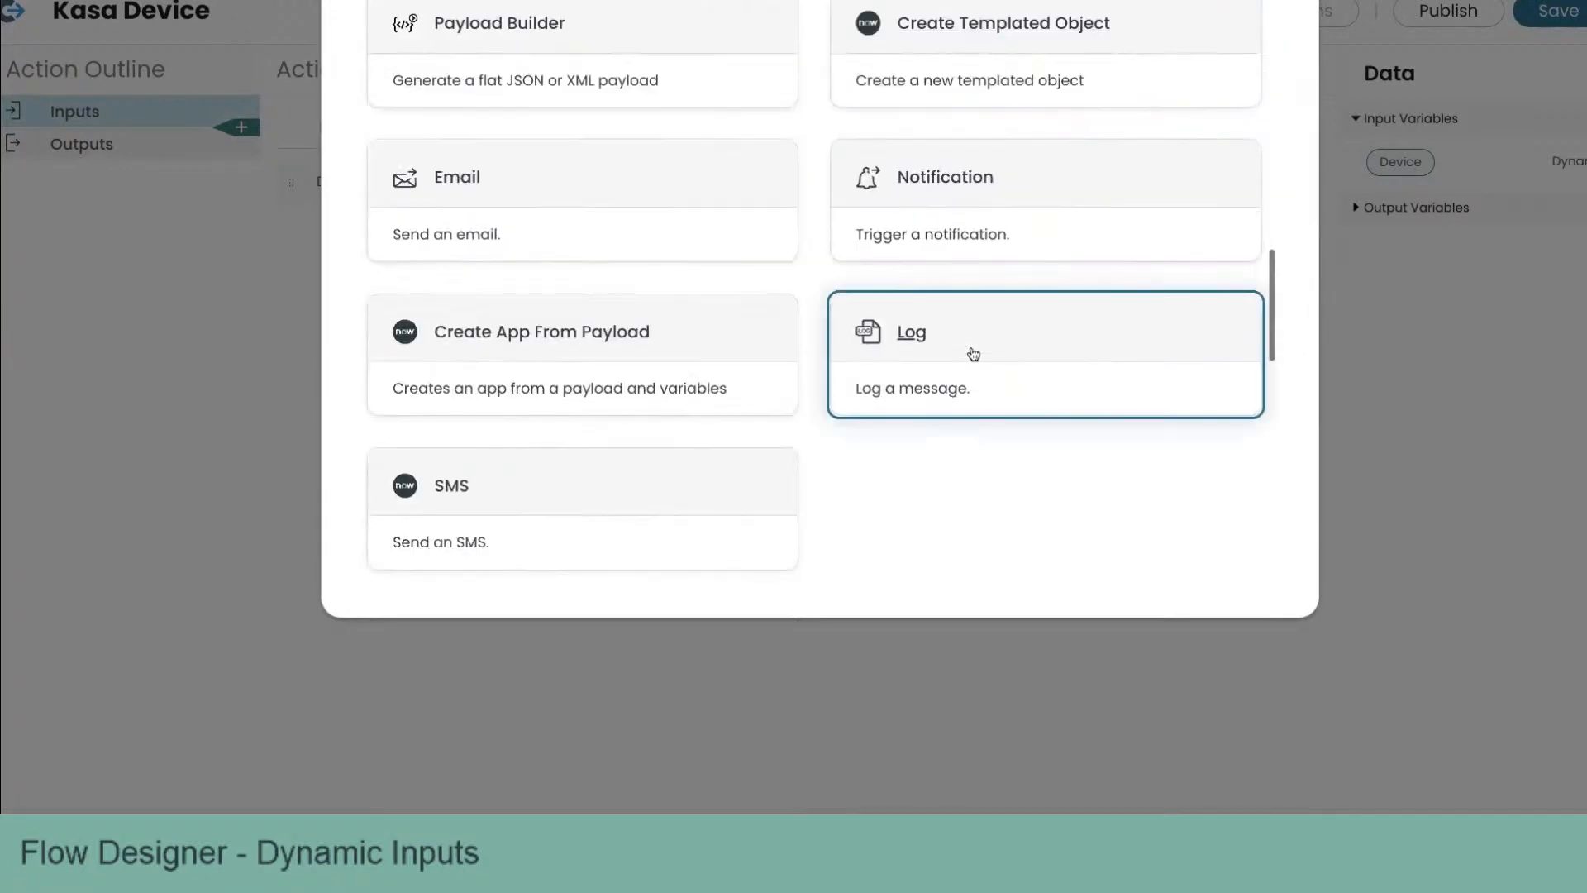
pyautogui.click(979, 296)
pyautogui.click(567, 179)
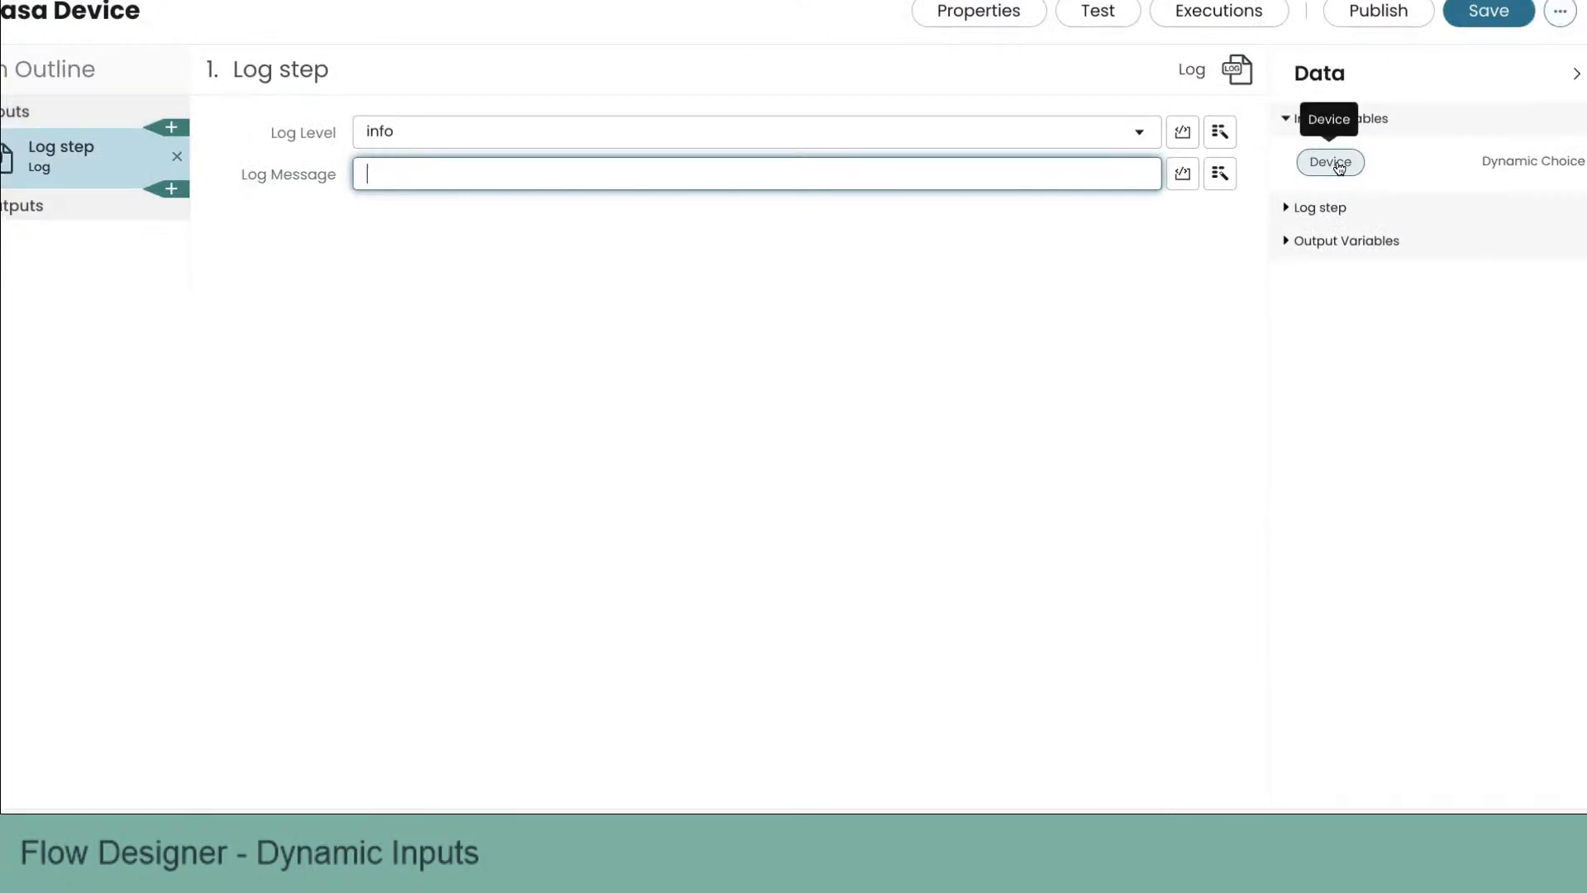
pyautogui.write('here is the device ')
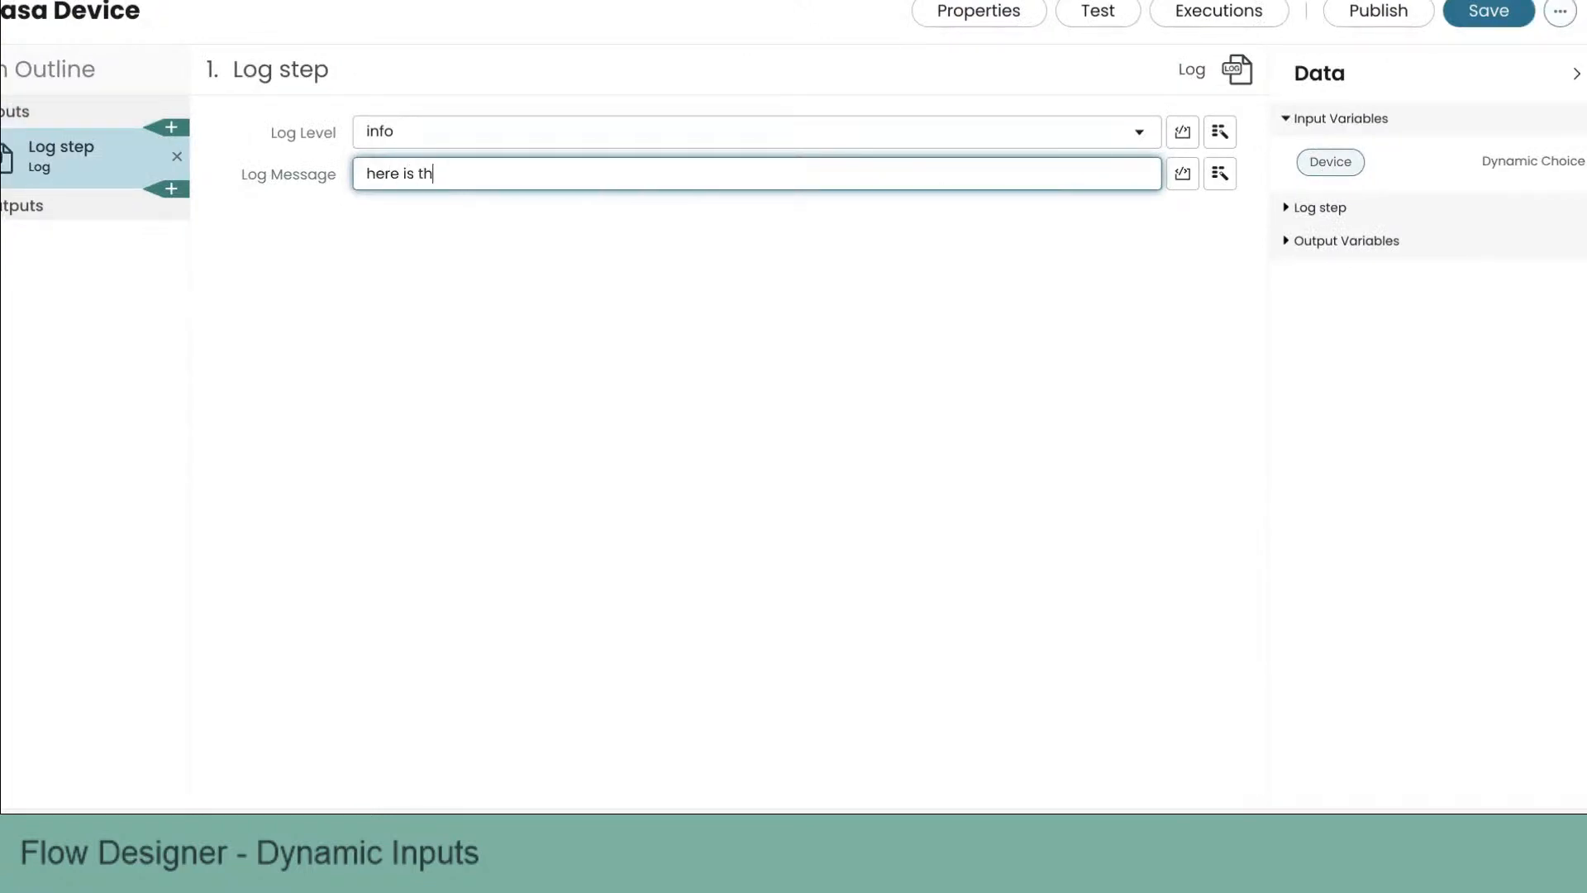
pyautogui.write('someone chose:')
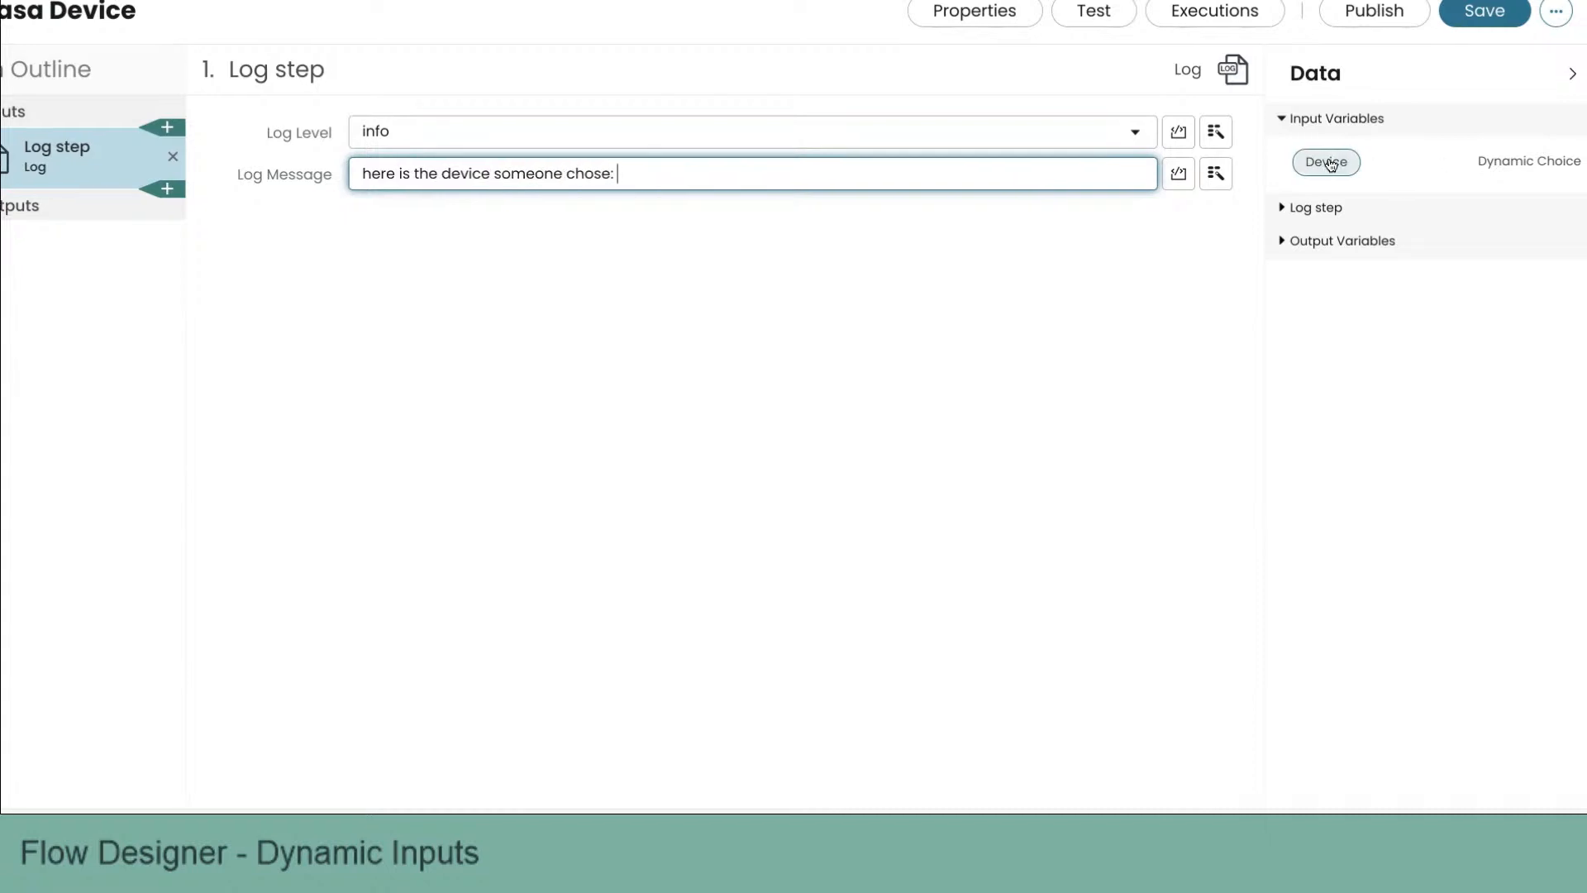
pyautogui.moveTo(1331, 161); pyautogui.dragTo(1056, 175)
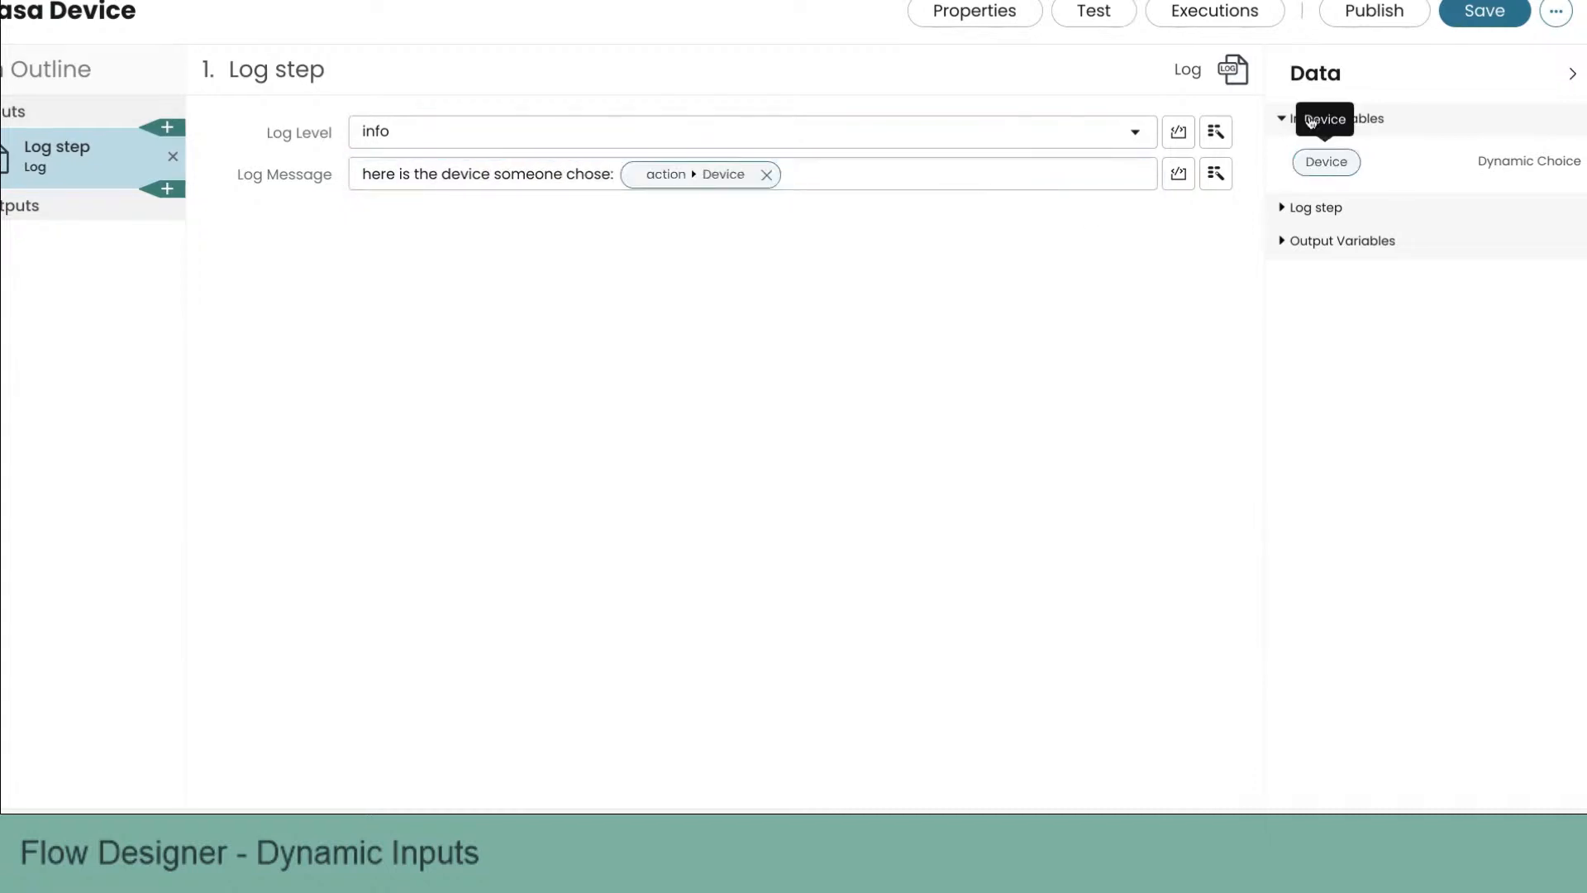
# Step: Save the action, run a test with Studio Mixer chosen as the device, and open the execution details
pyautogui.click(1483, 18)
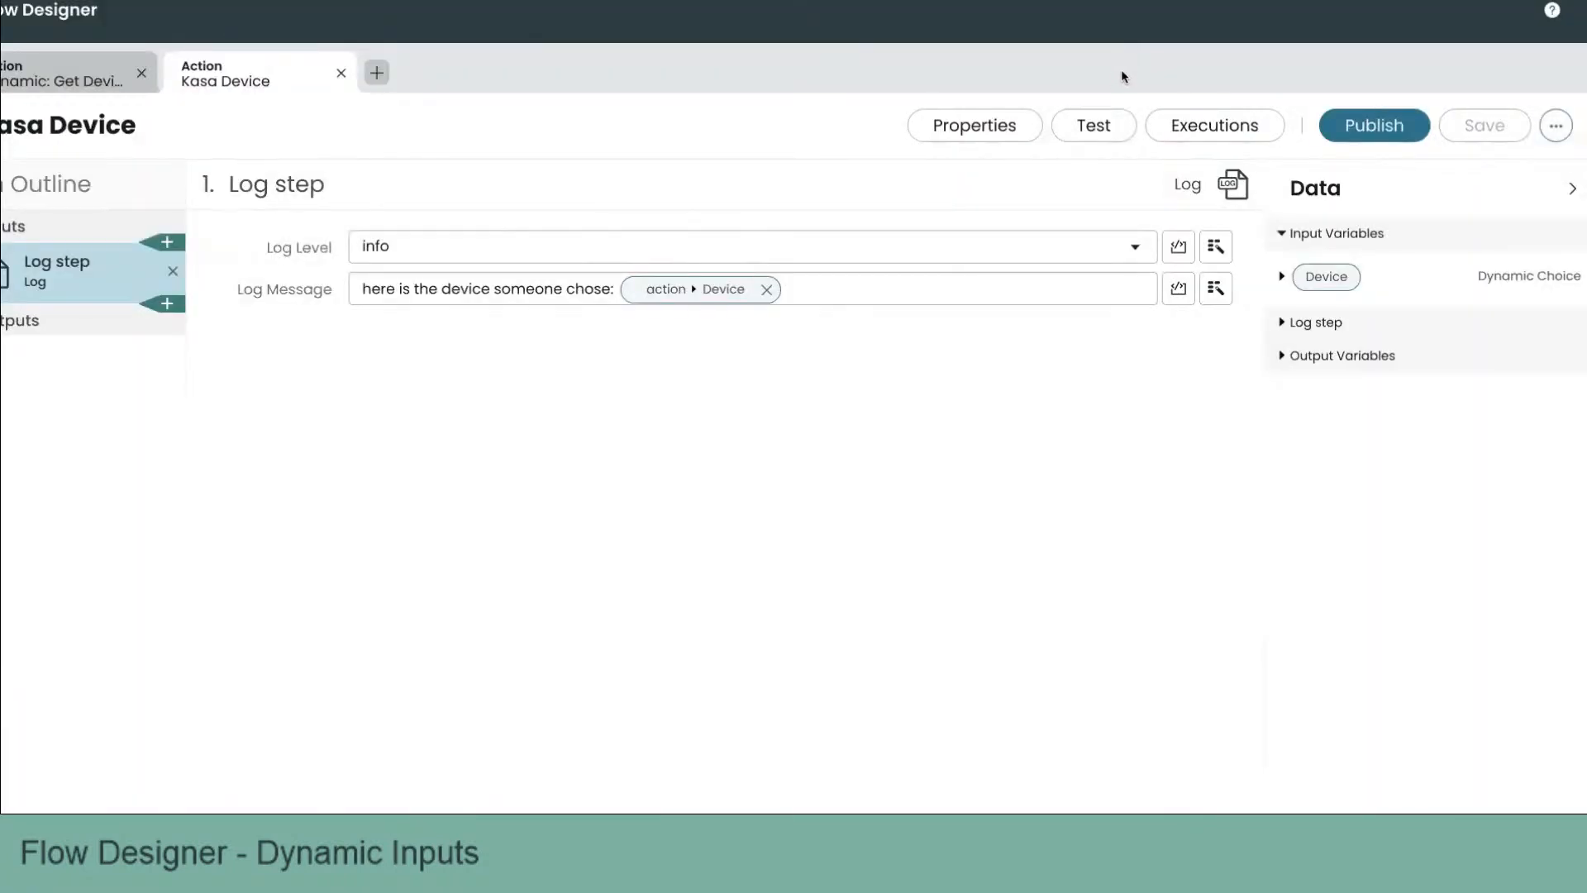
pyautogui.click(1106, 132)
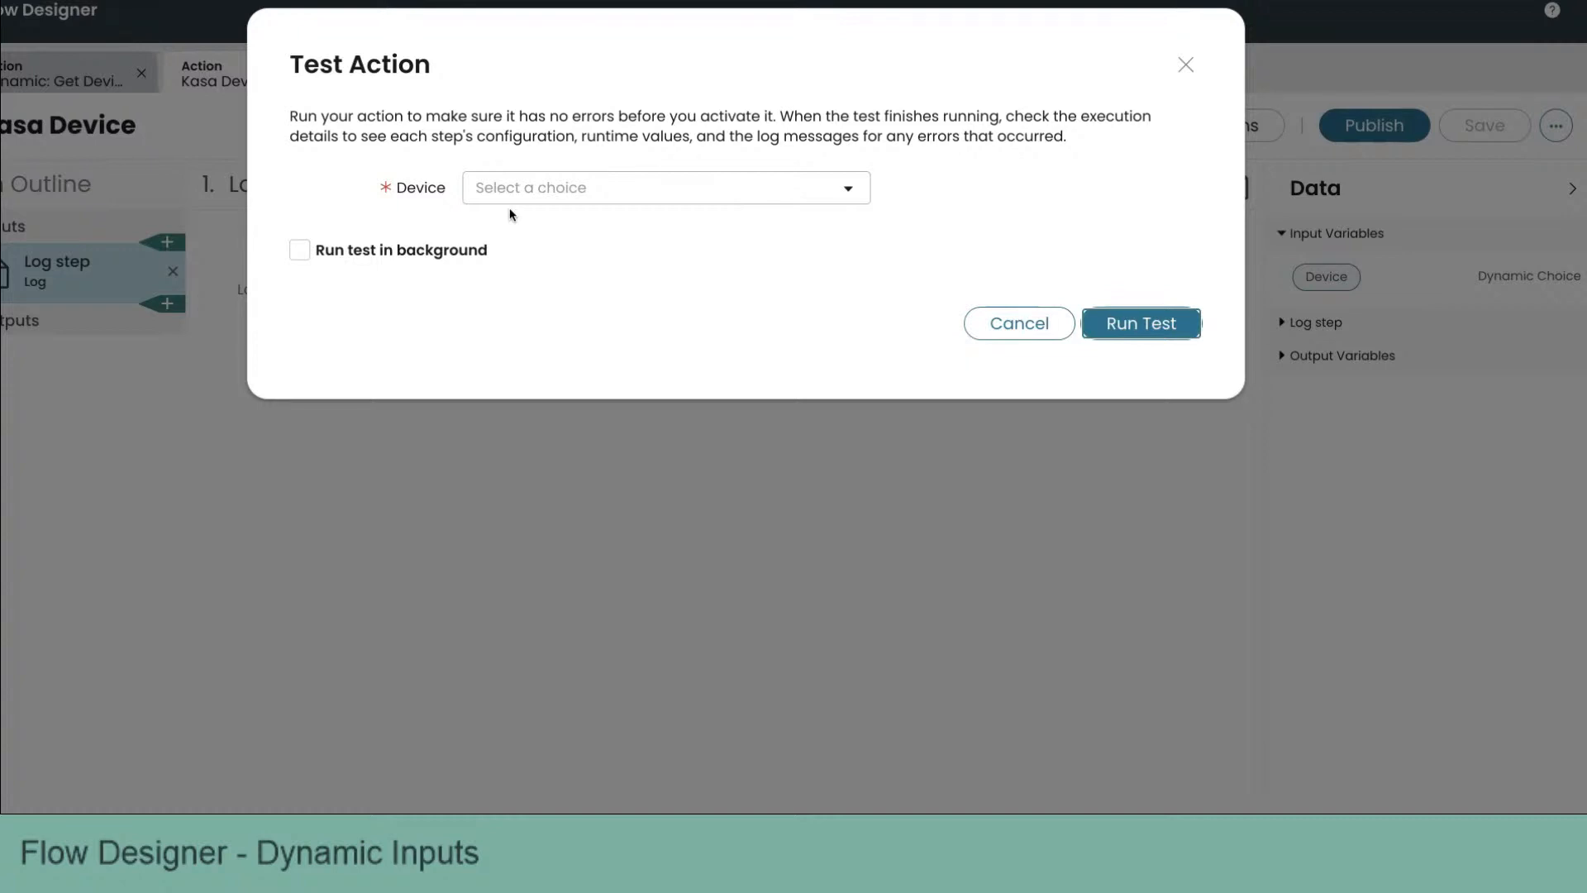
pyautogui.click(630, 195)
pyautogui.scroll(-5, 627, 350)
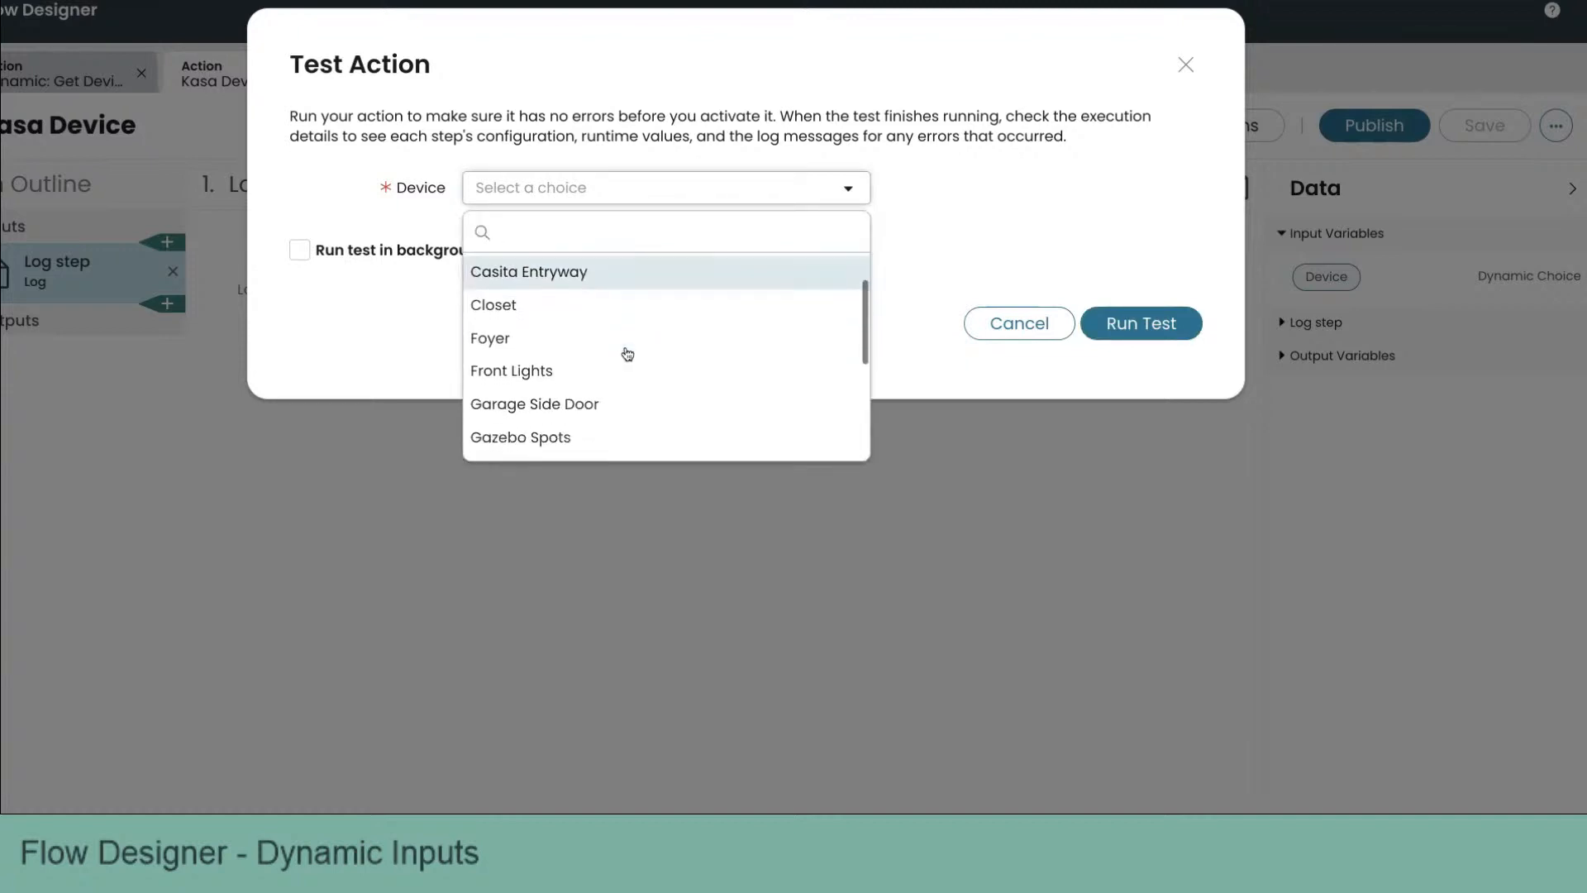
pyautogui.scroll(-1, 627, 354)
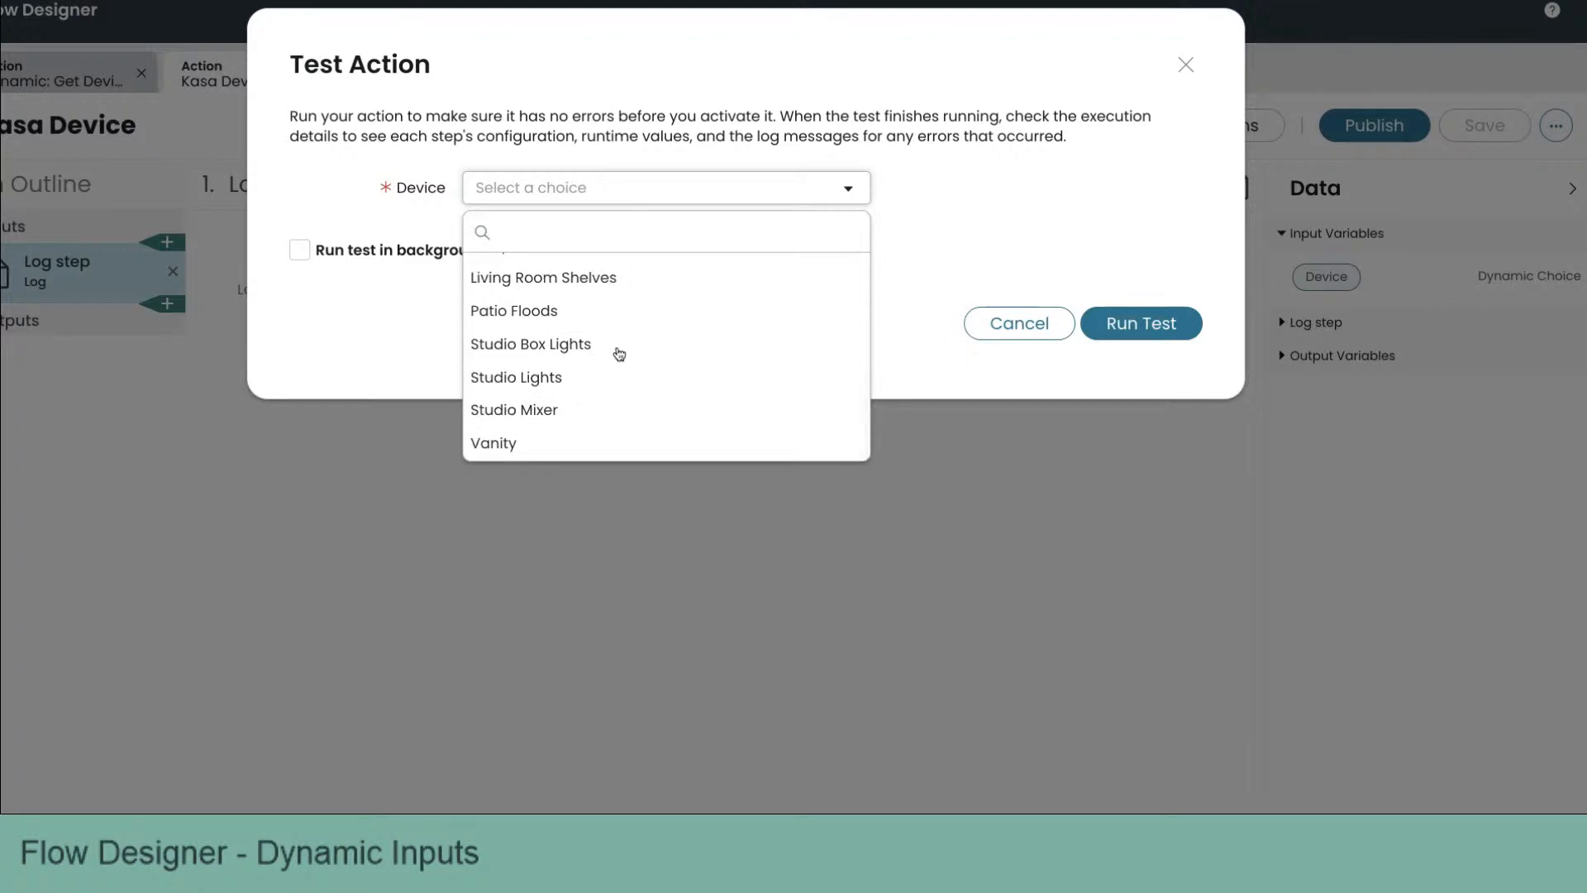
pyautogui.click(556, 411)
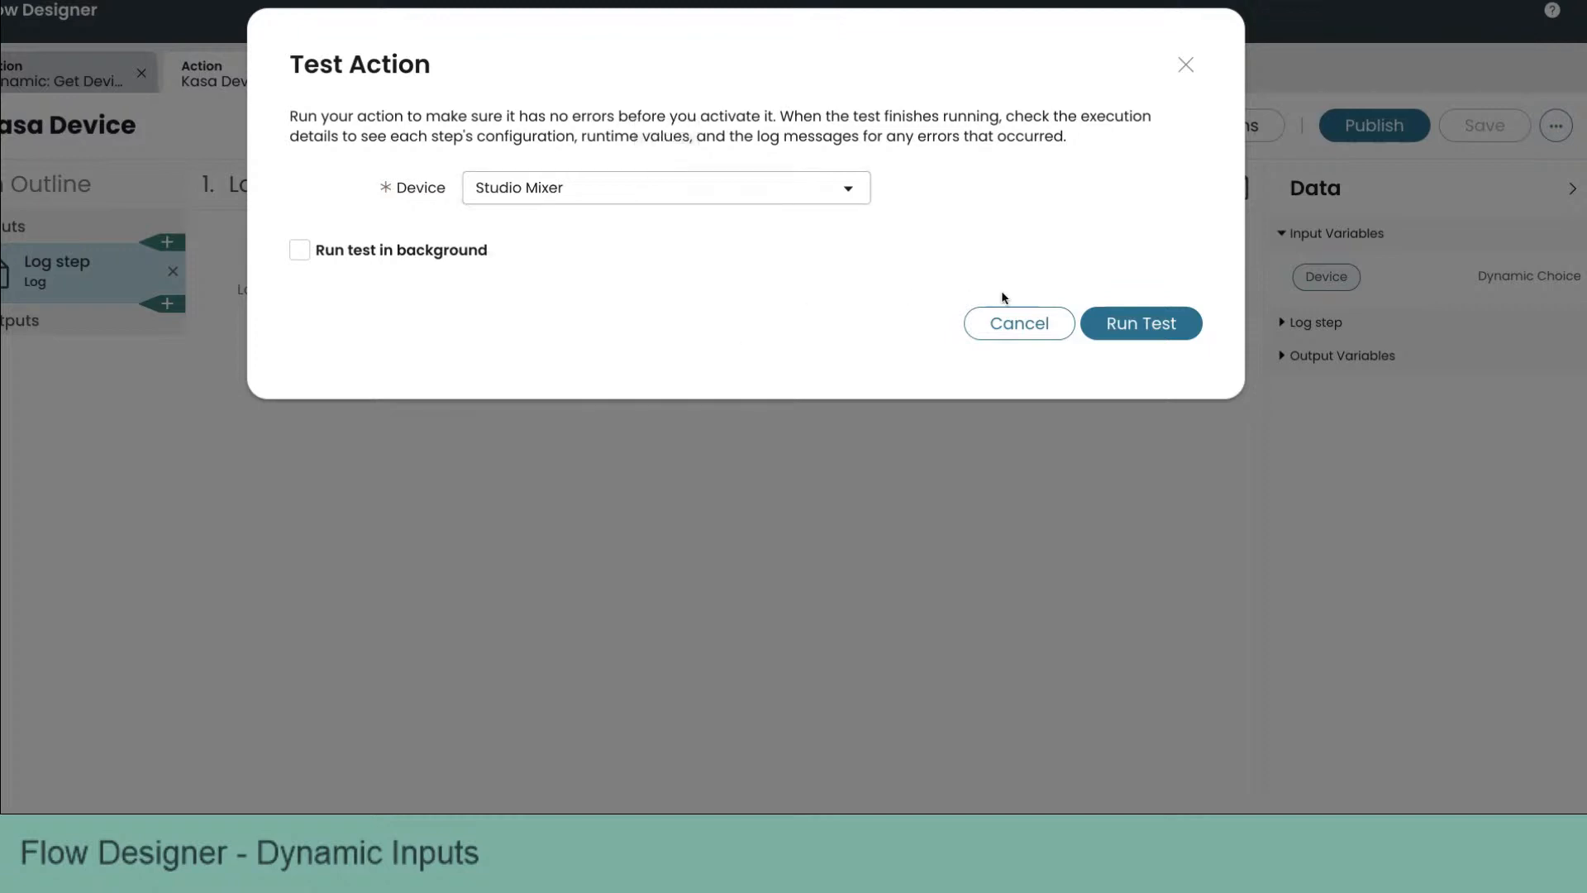
pyautogui.click(1146, 325)
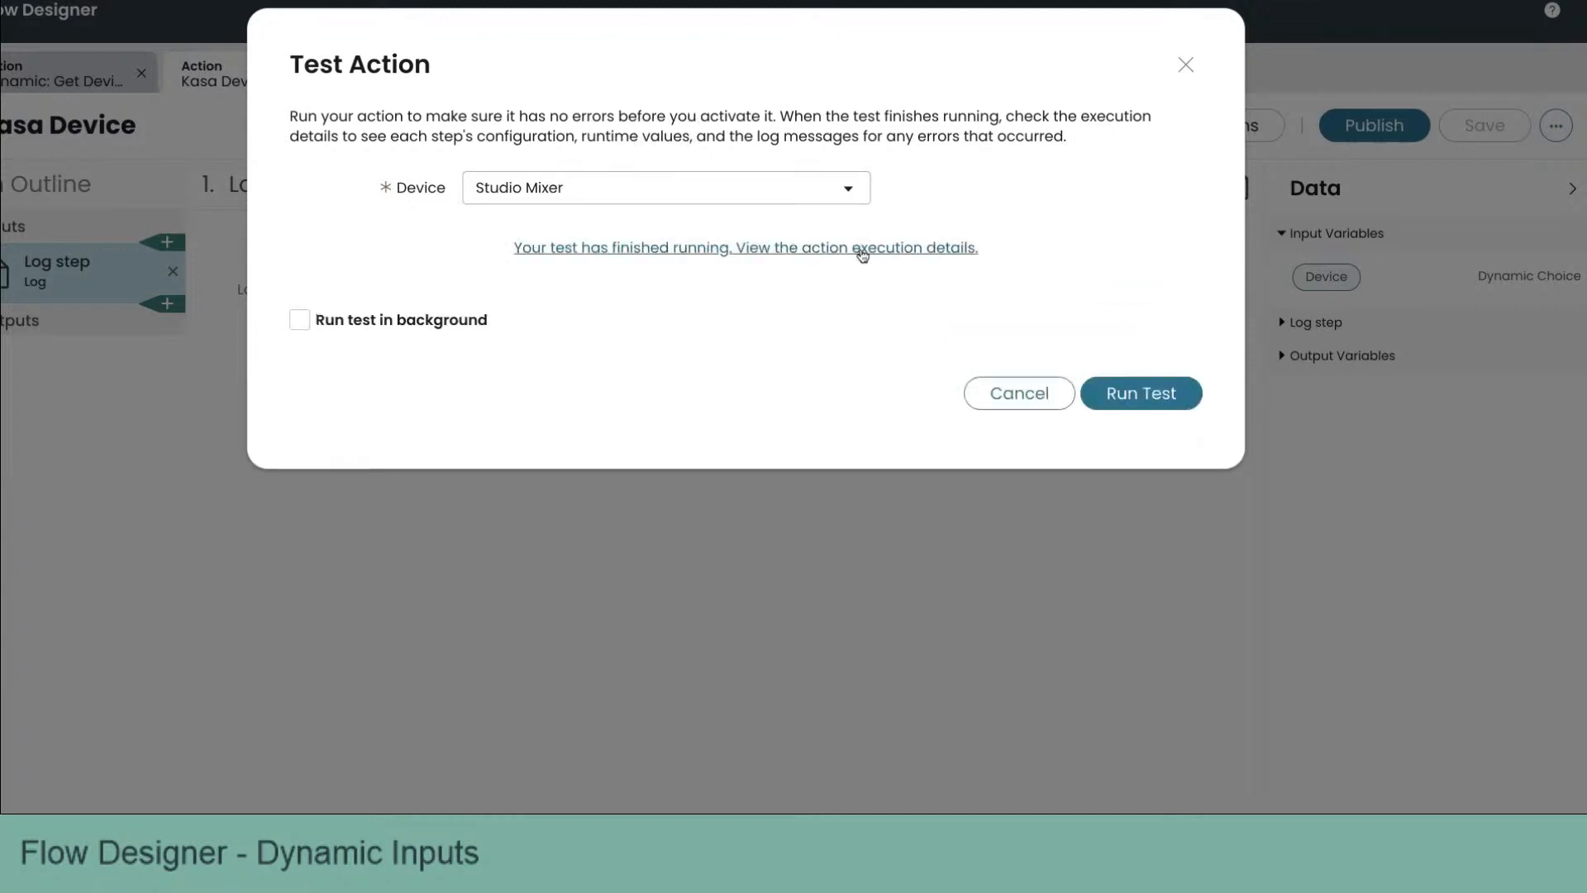
pyautogui.click(863, 251)
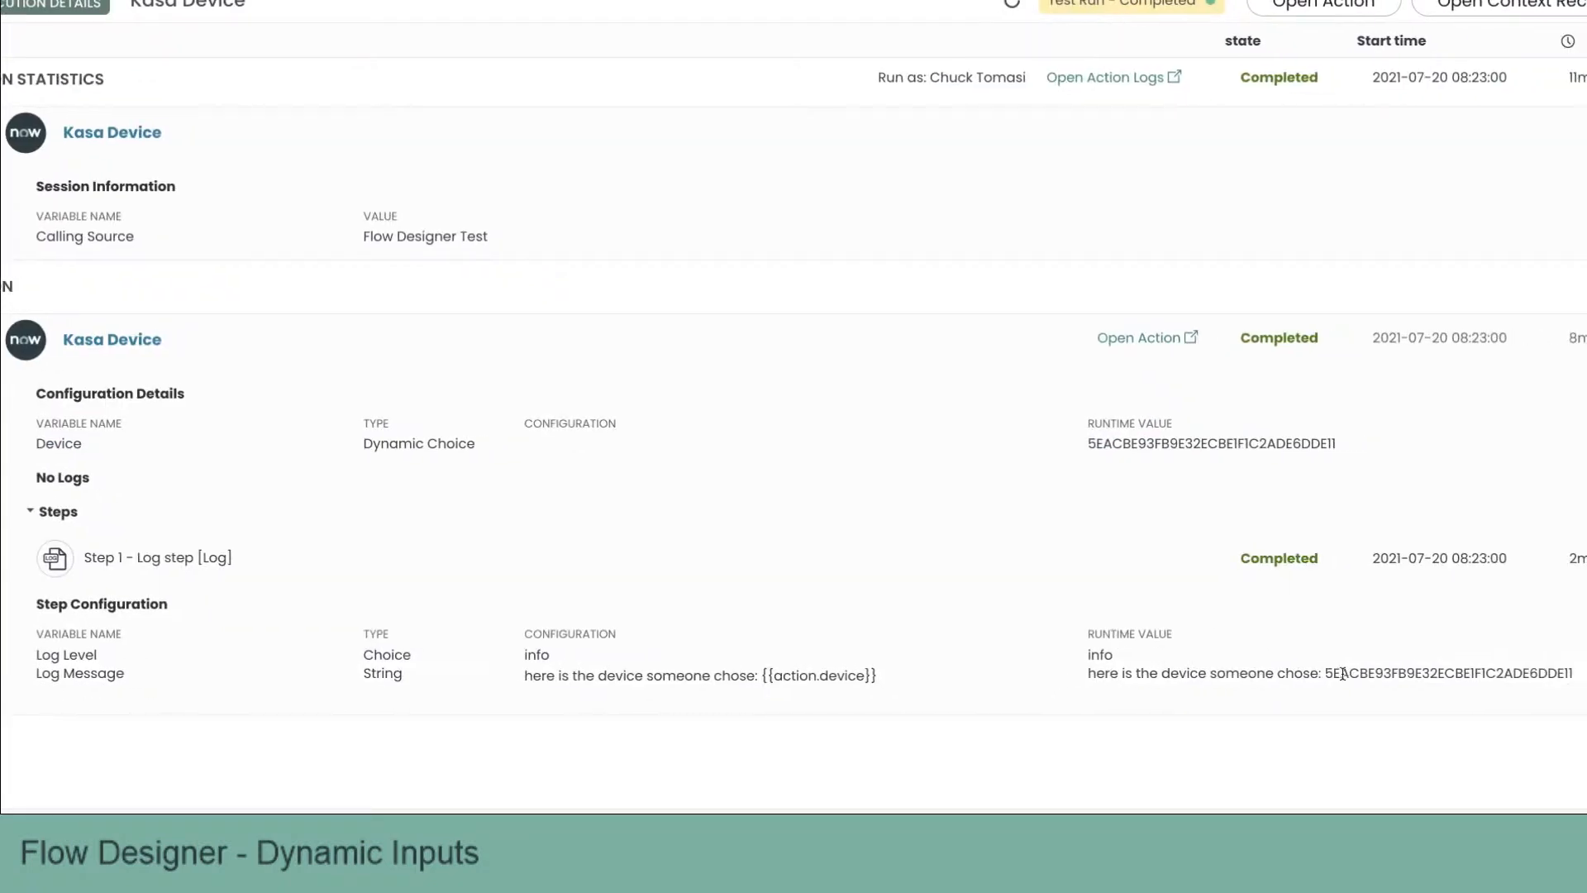
# Step: Check the logged device value in the execution details, then close the details and test dialog and return home
pyautogui.doubleClick(1402, 674)
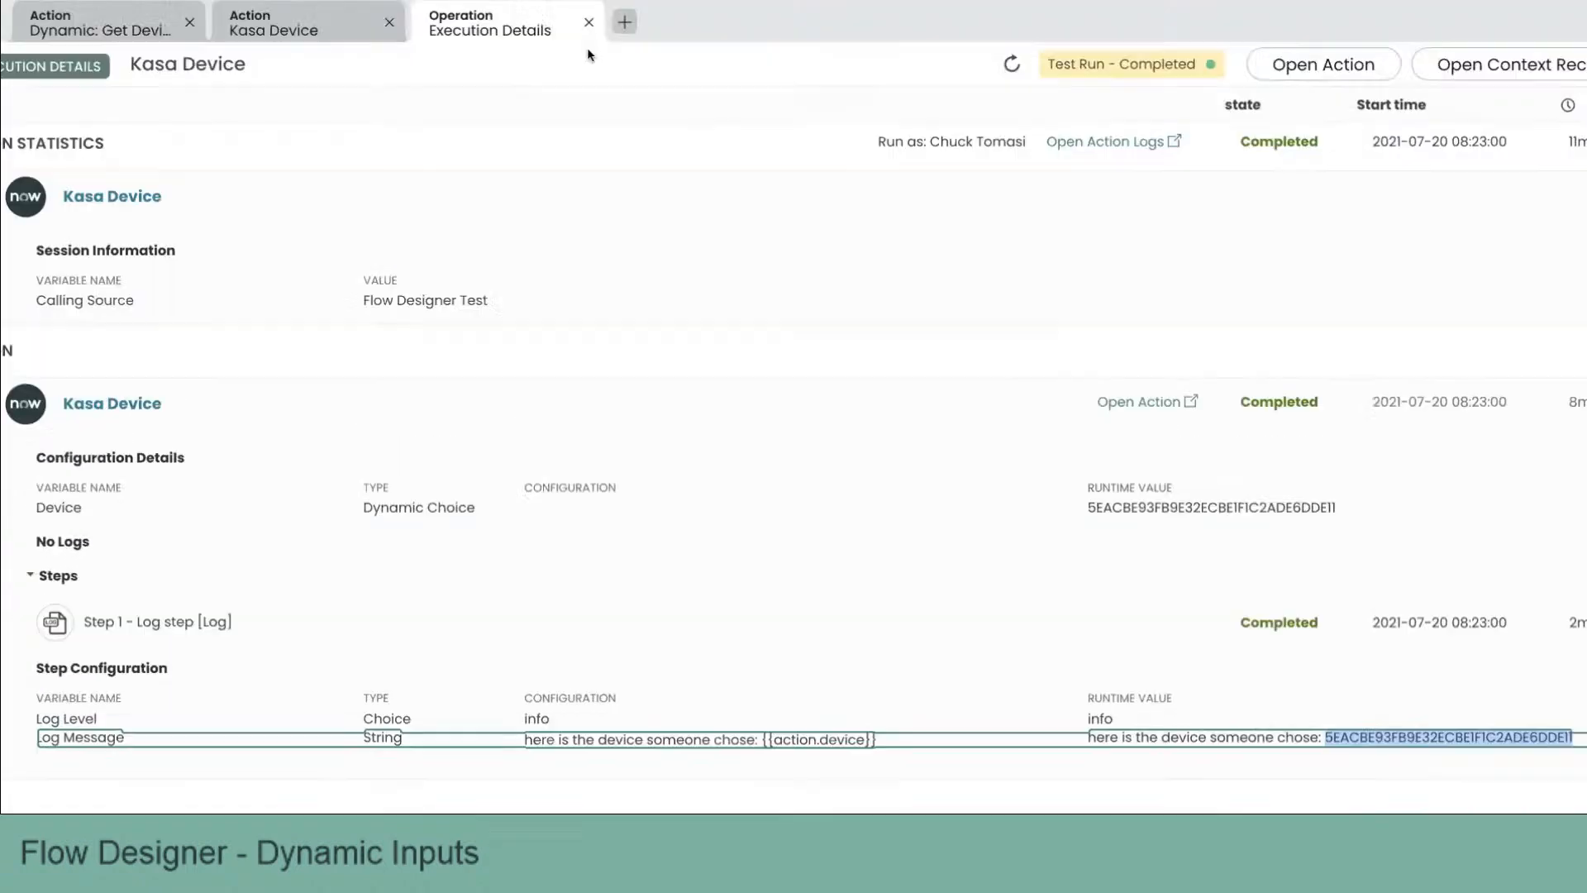
pyautogui.click(590, 52)
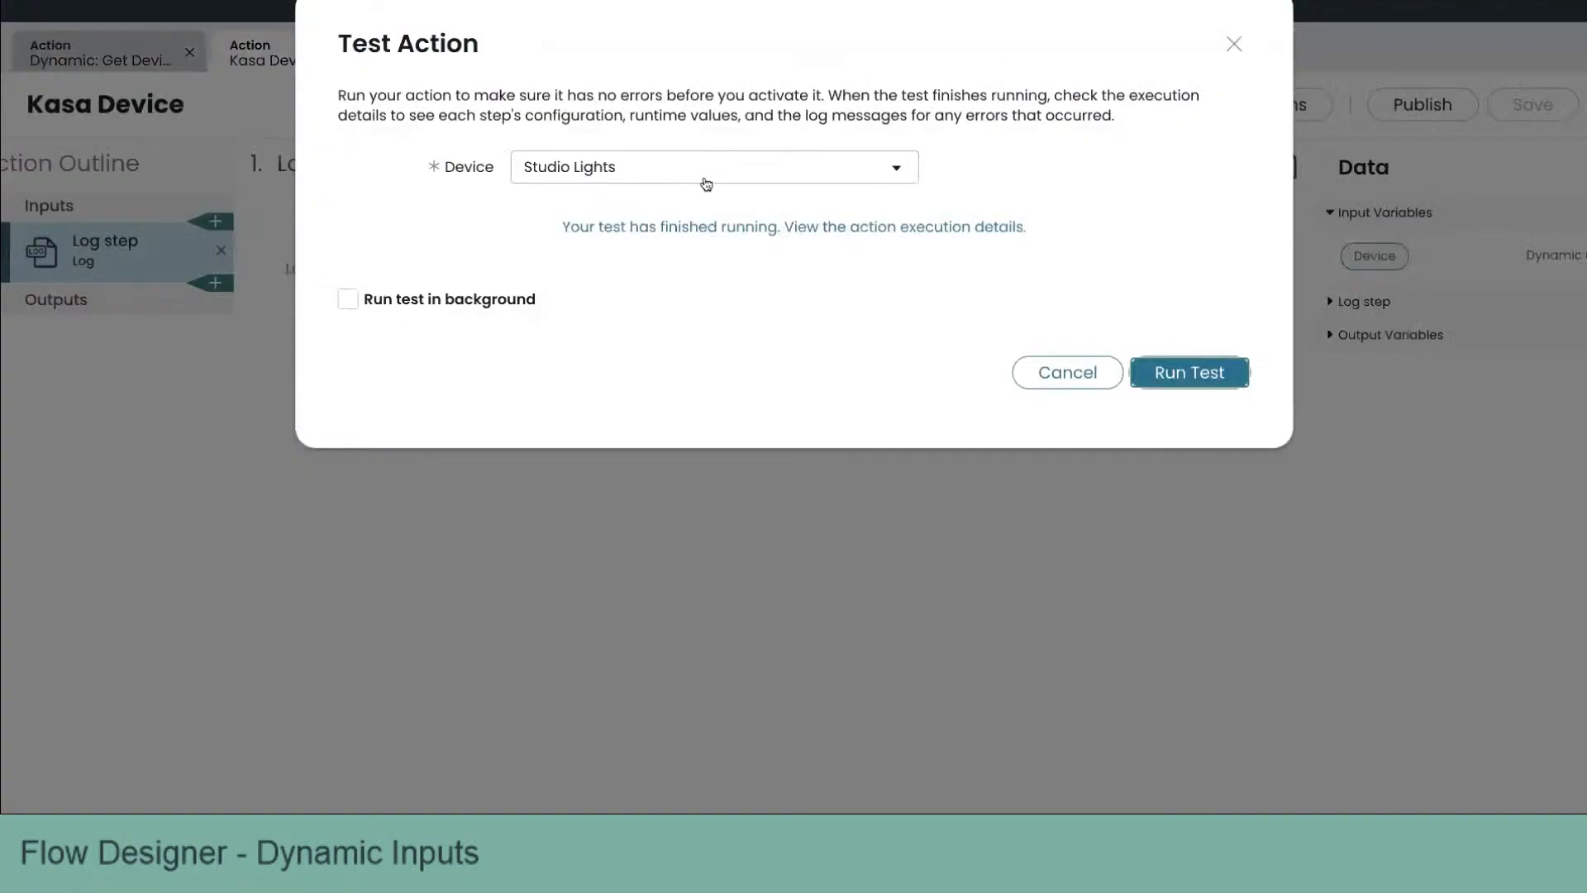
pyautogui.click(1071, 372)
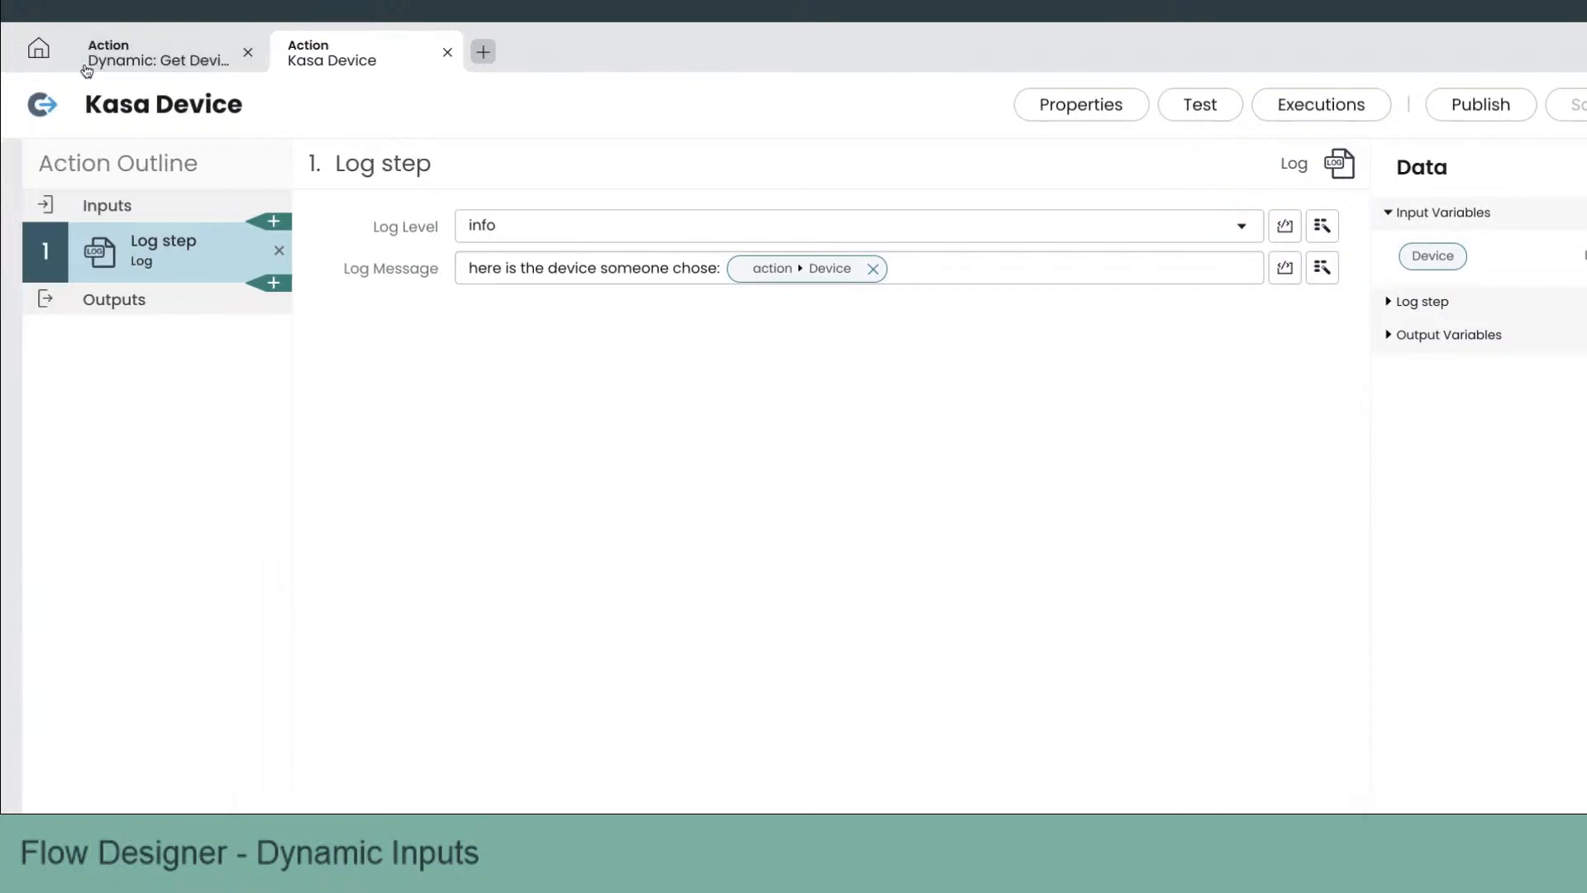
pyautogui.click(40, 49)
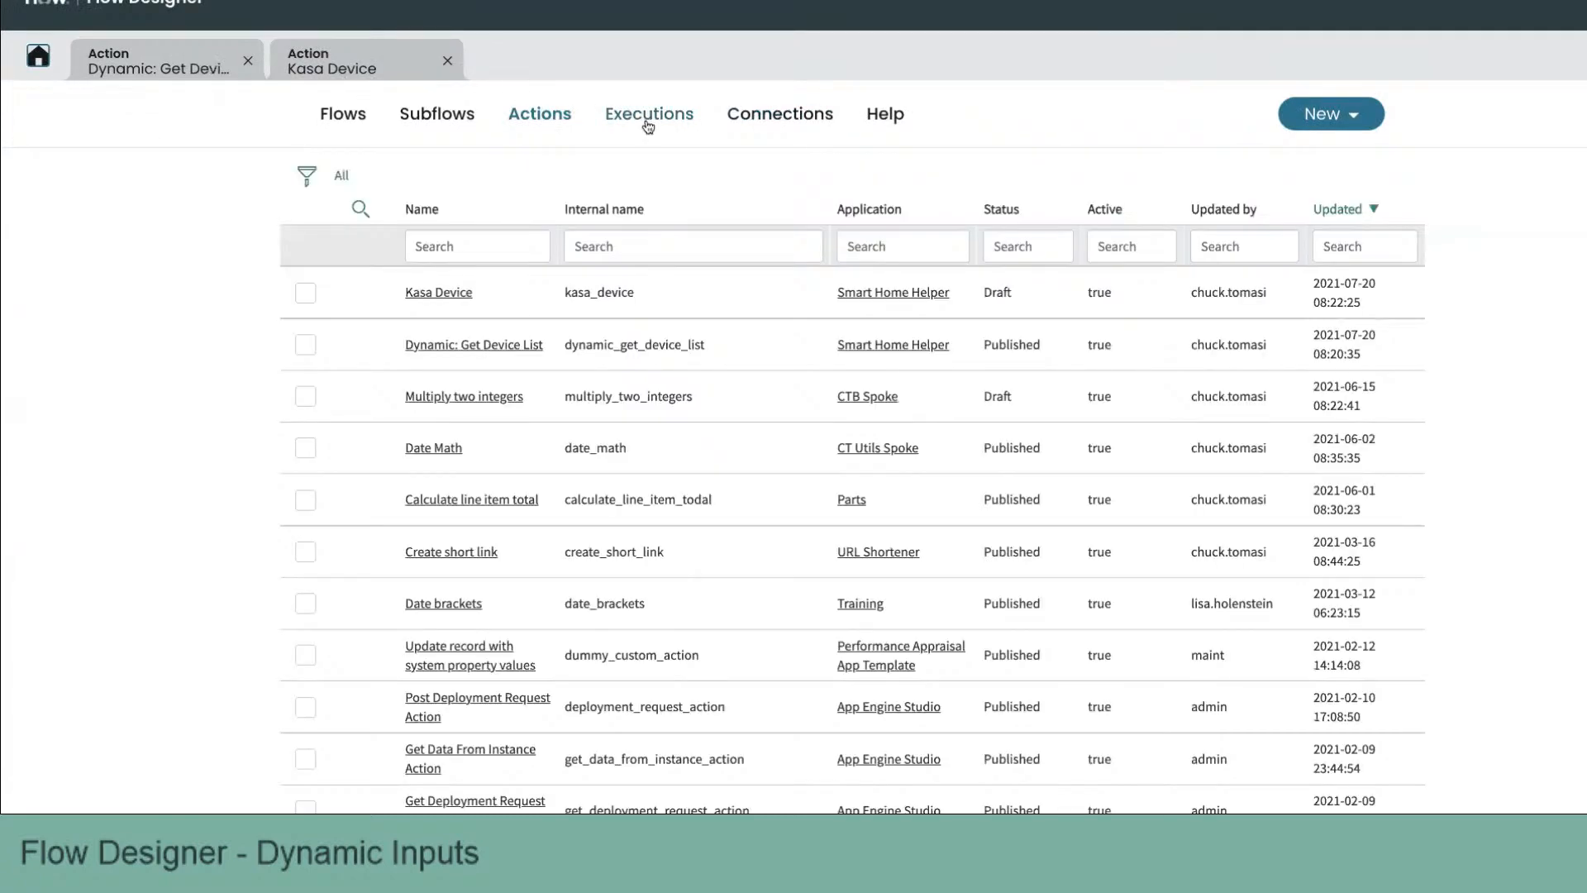
# Step: Create a new subflow named "My Kasa Subflow"
pyautogui.click(1339, 123)
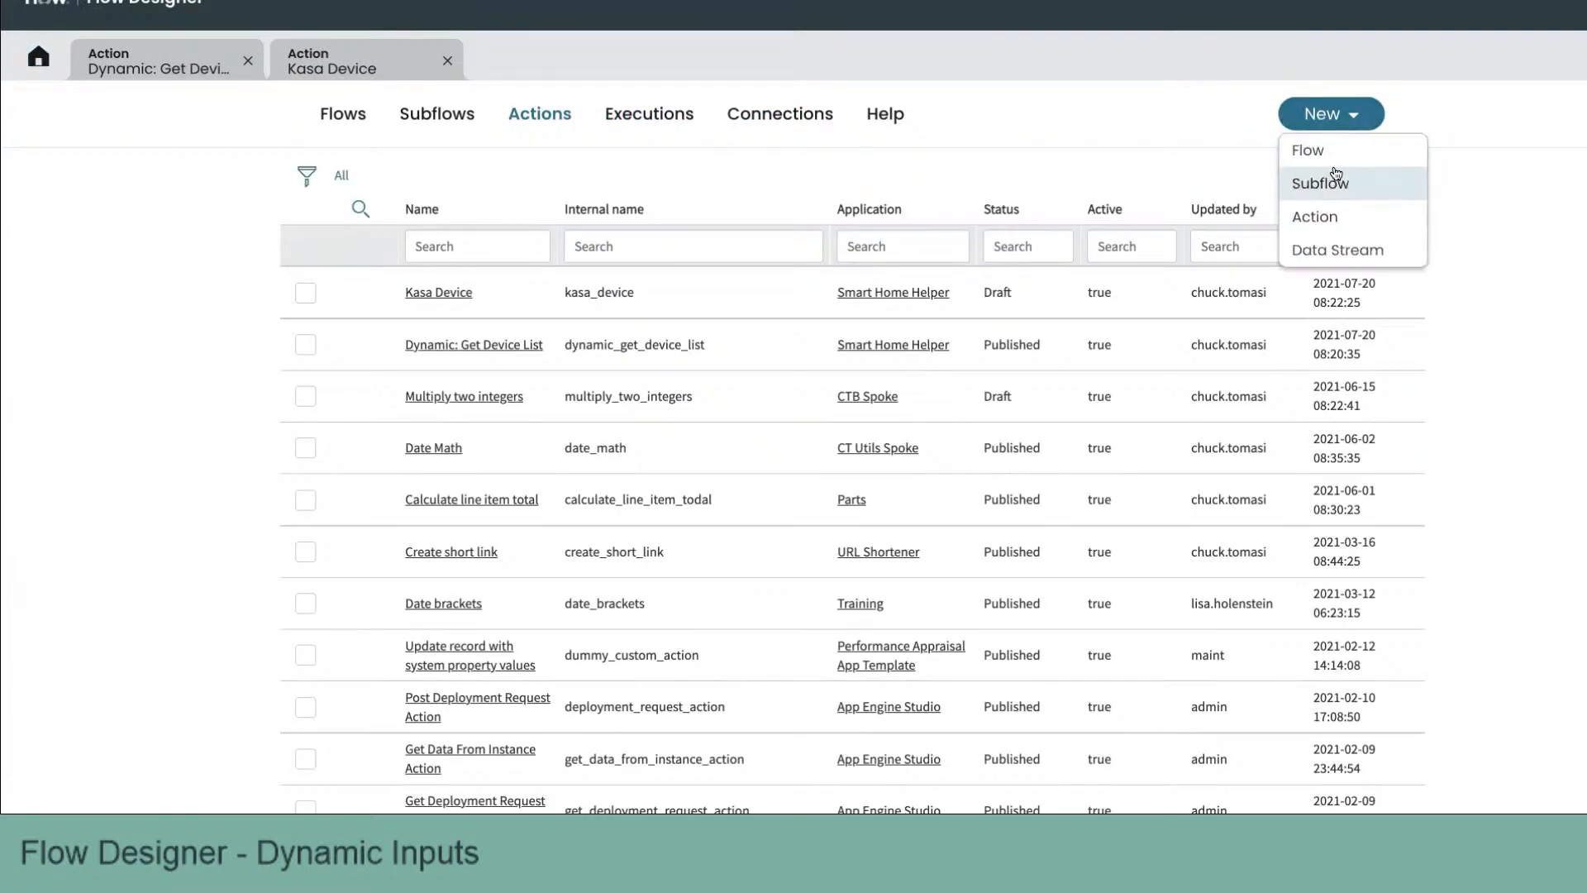
pyautogui.click(1336, 180)
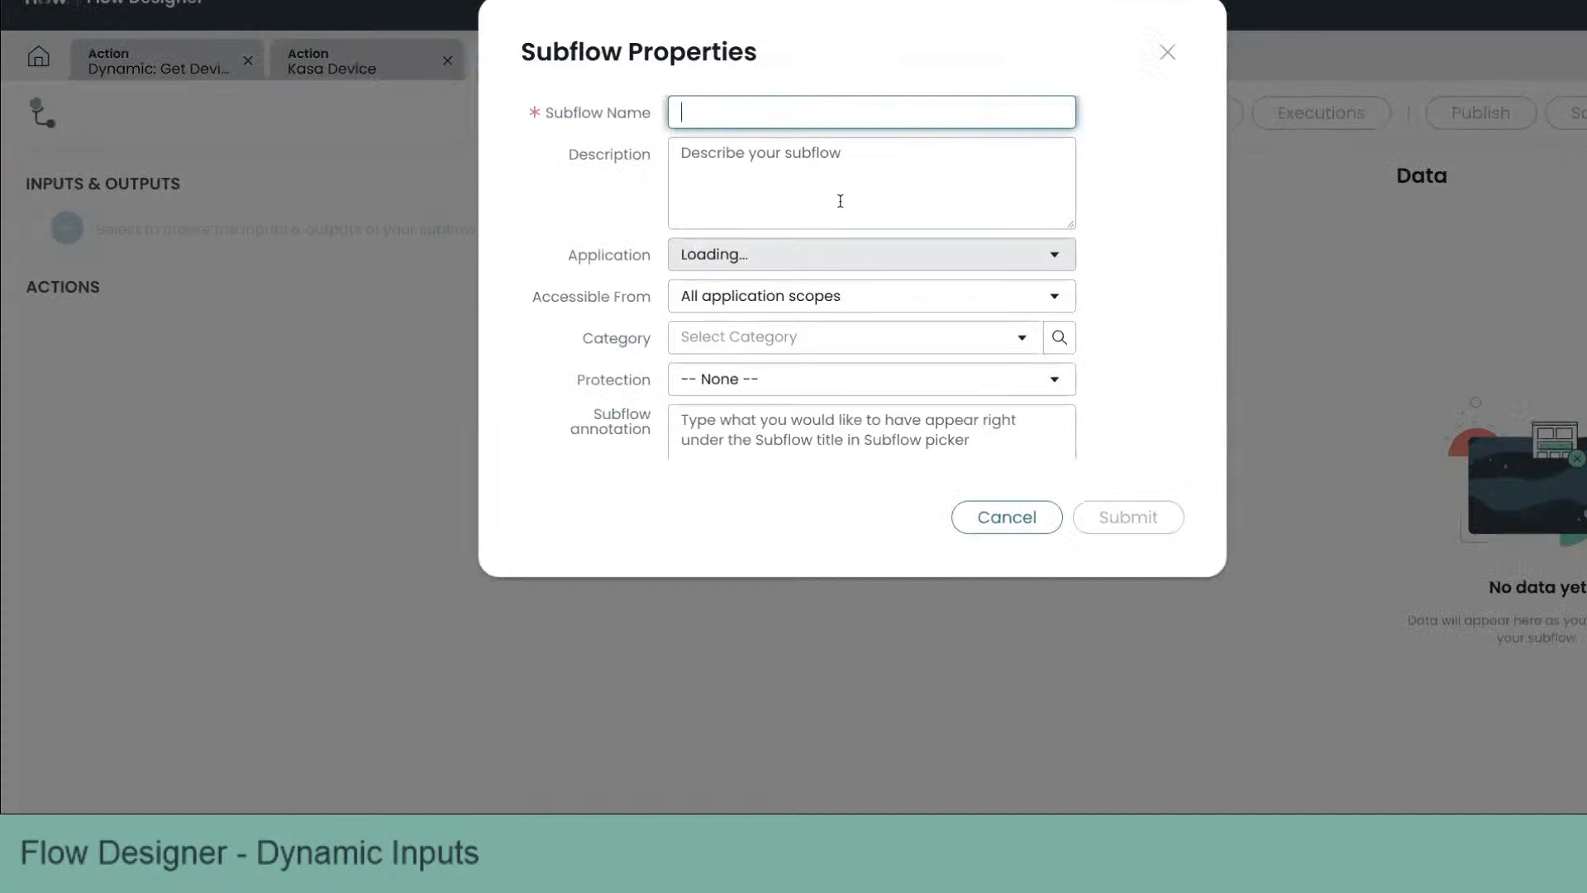
pyautogui.write('My Kasa Subflow')
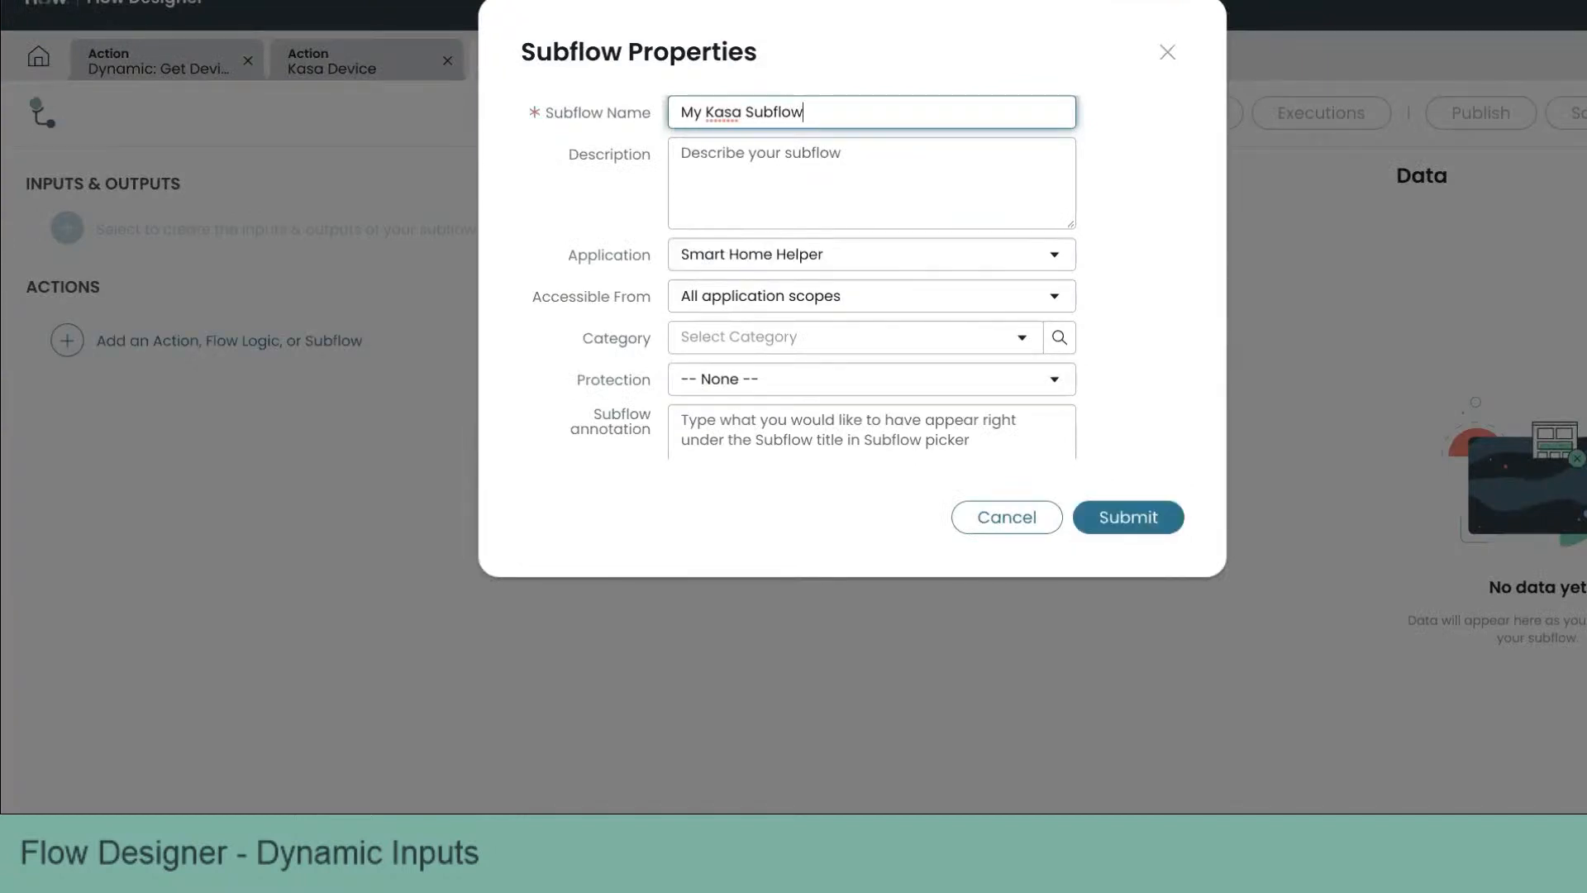
pyautogui.click(1109, 506)
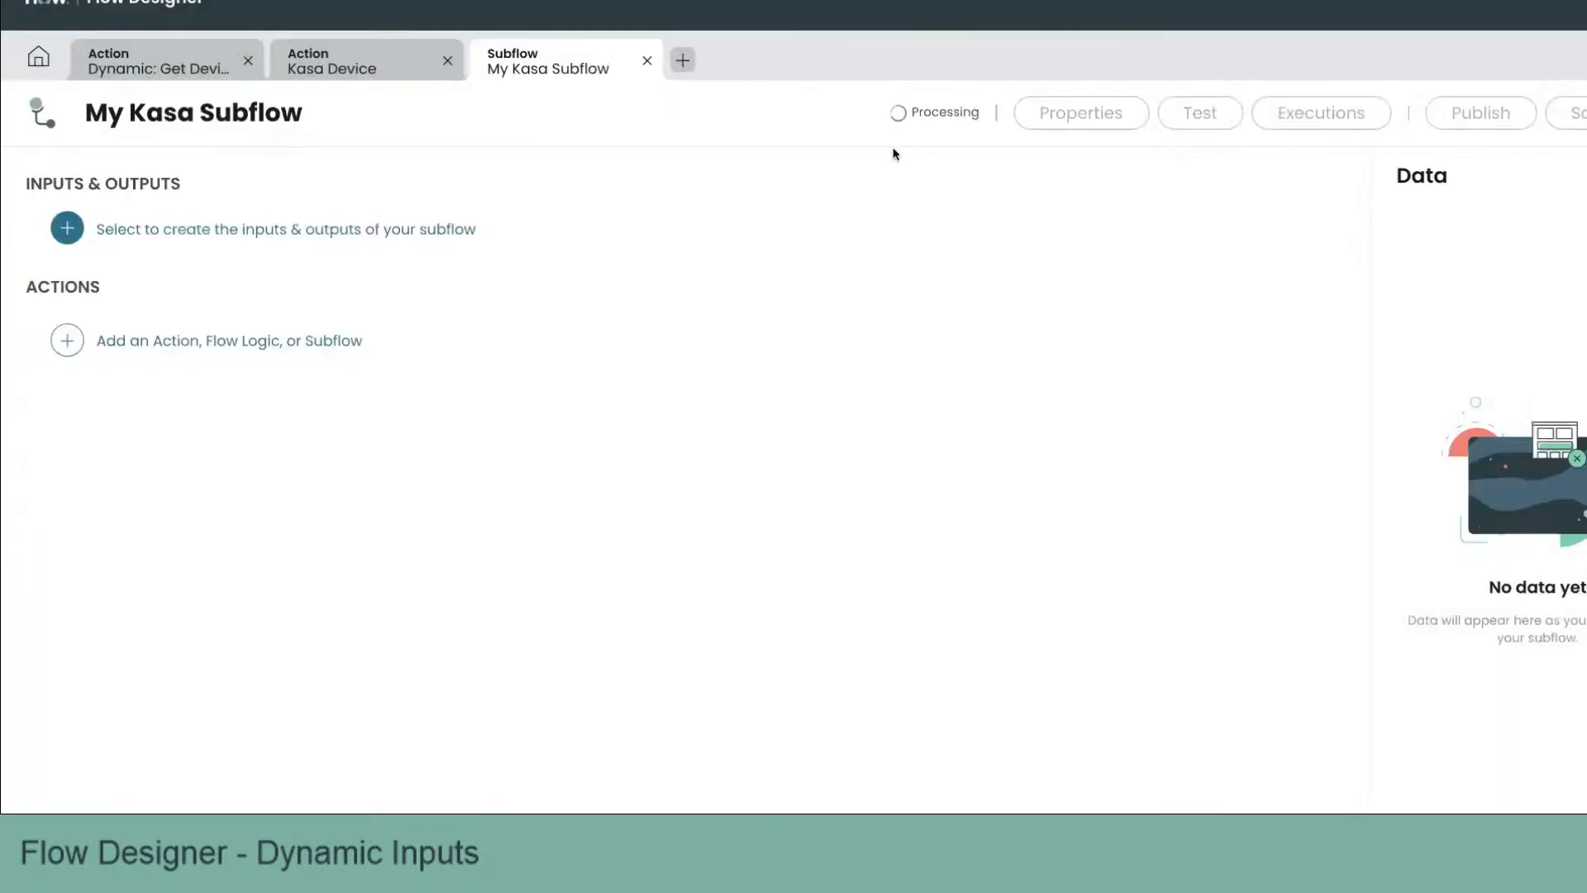
# Step: Add the Kasa Device action from the Smart Home Helper spoke as the subflow's first step
pyautogui.click(201, 342)
pyautogui.click(193, 341)
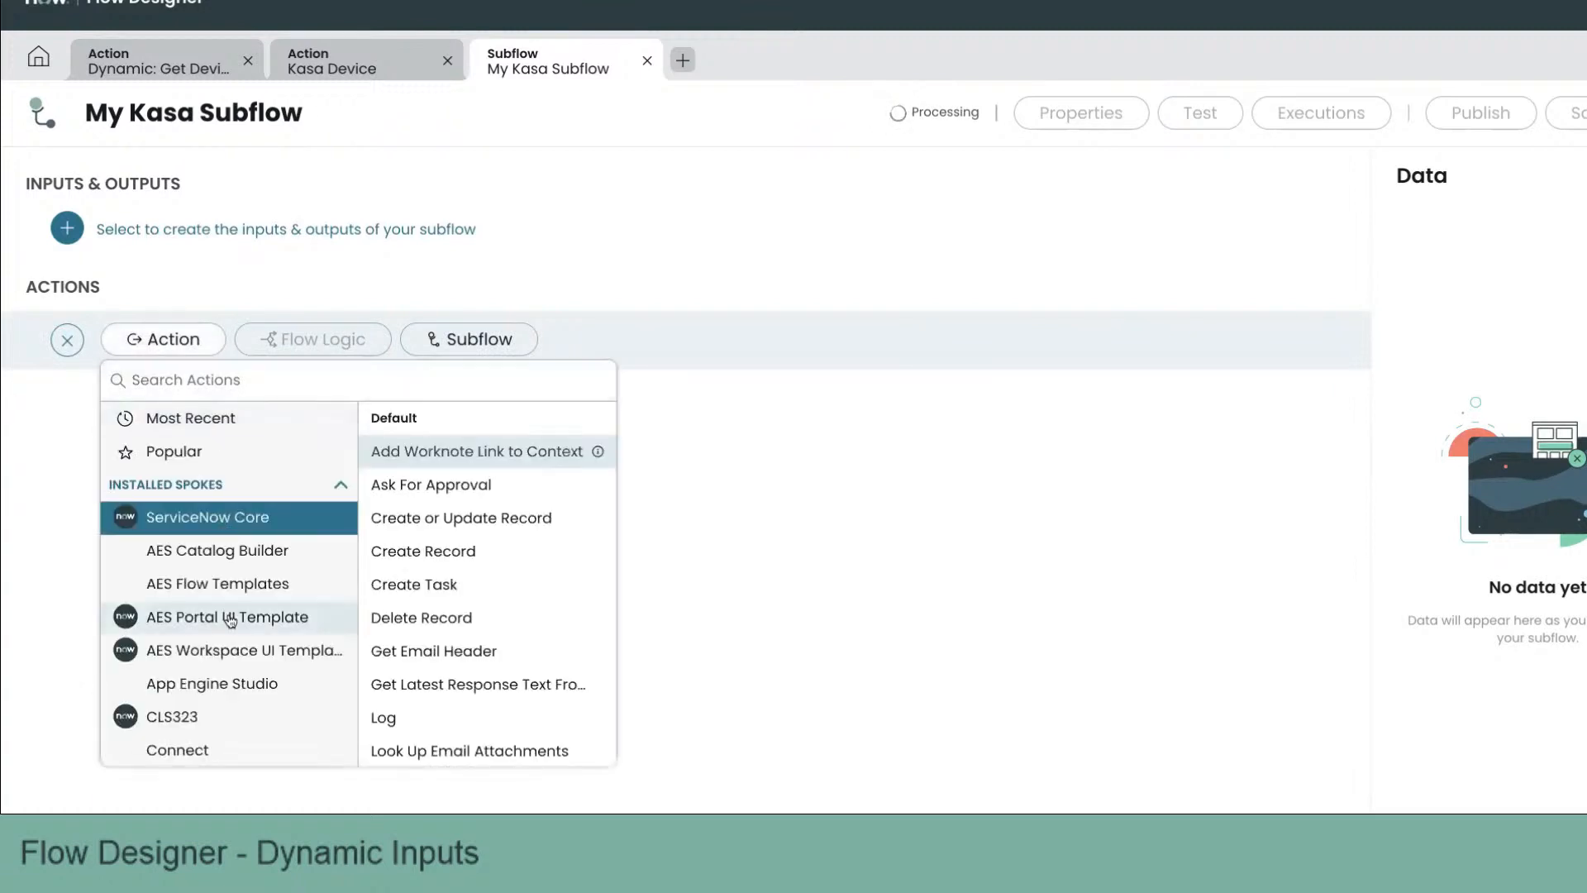
pyautogui.scroll(-5, 231, 611)
pyautogui.scroll(-5, 230, 620)
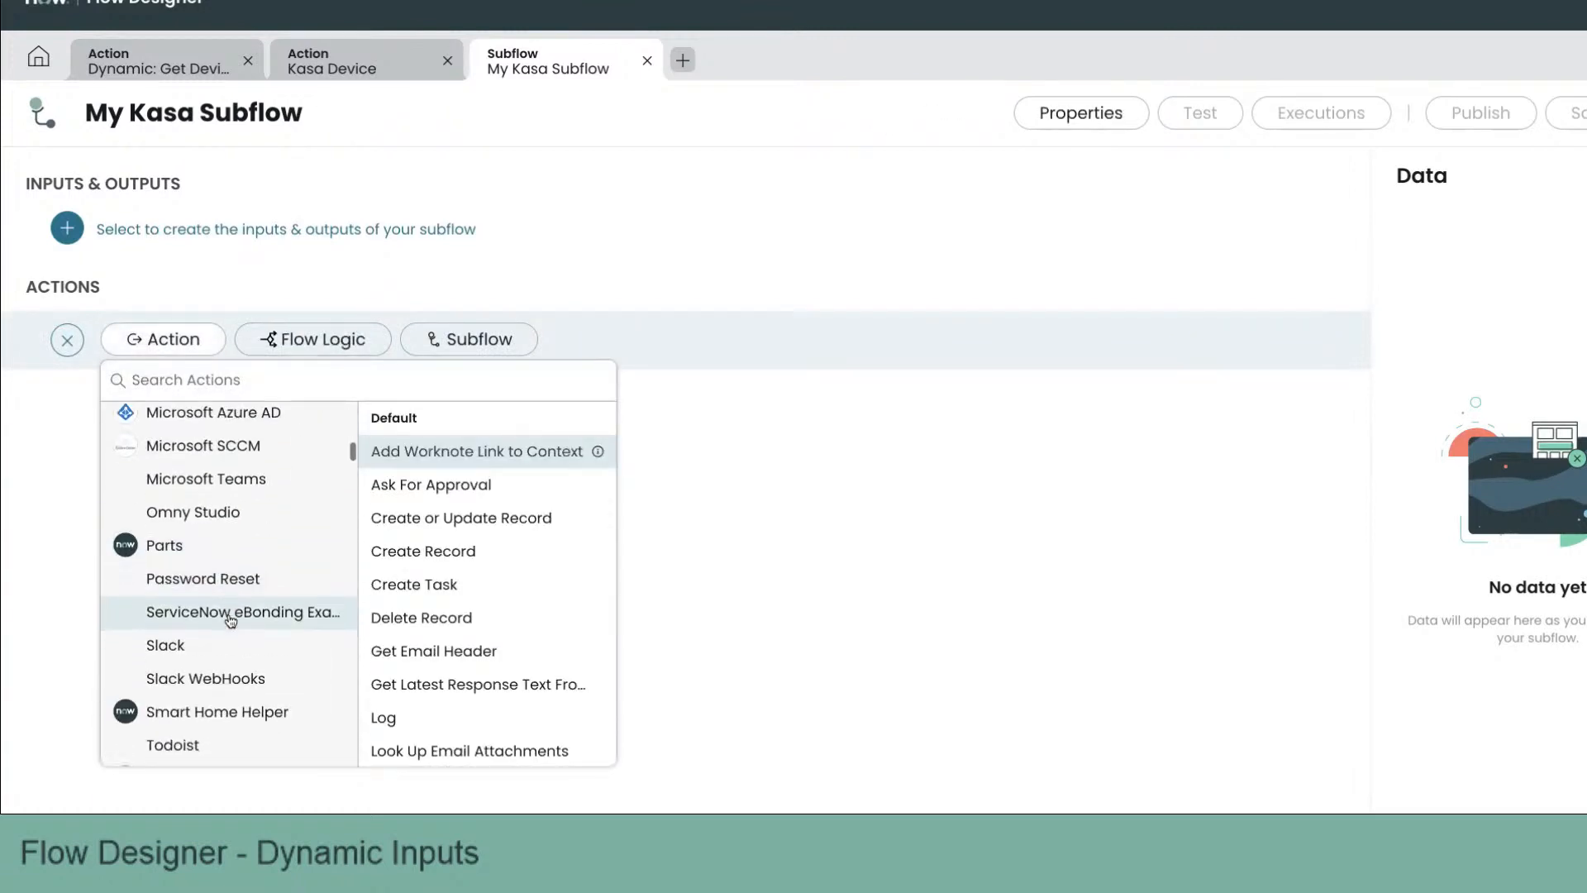
pyautogui.click(221, 678)
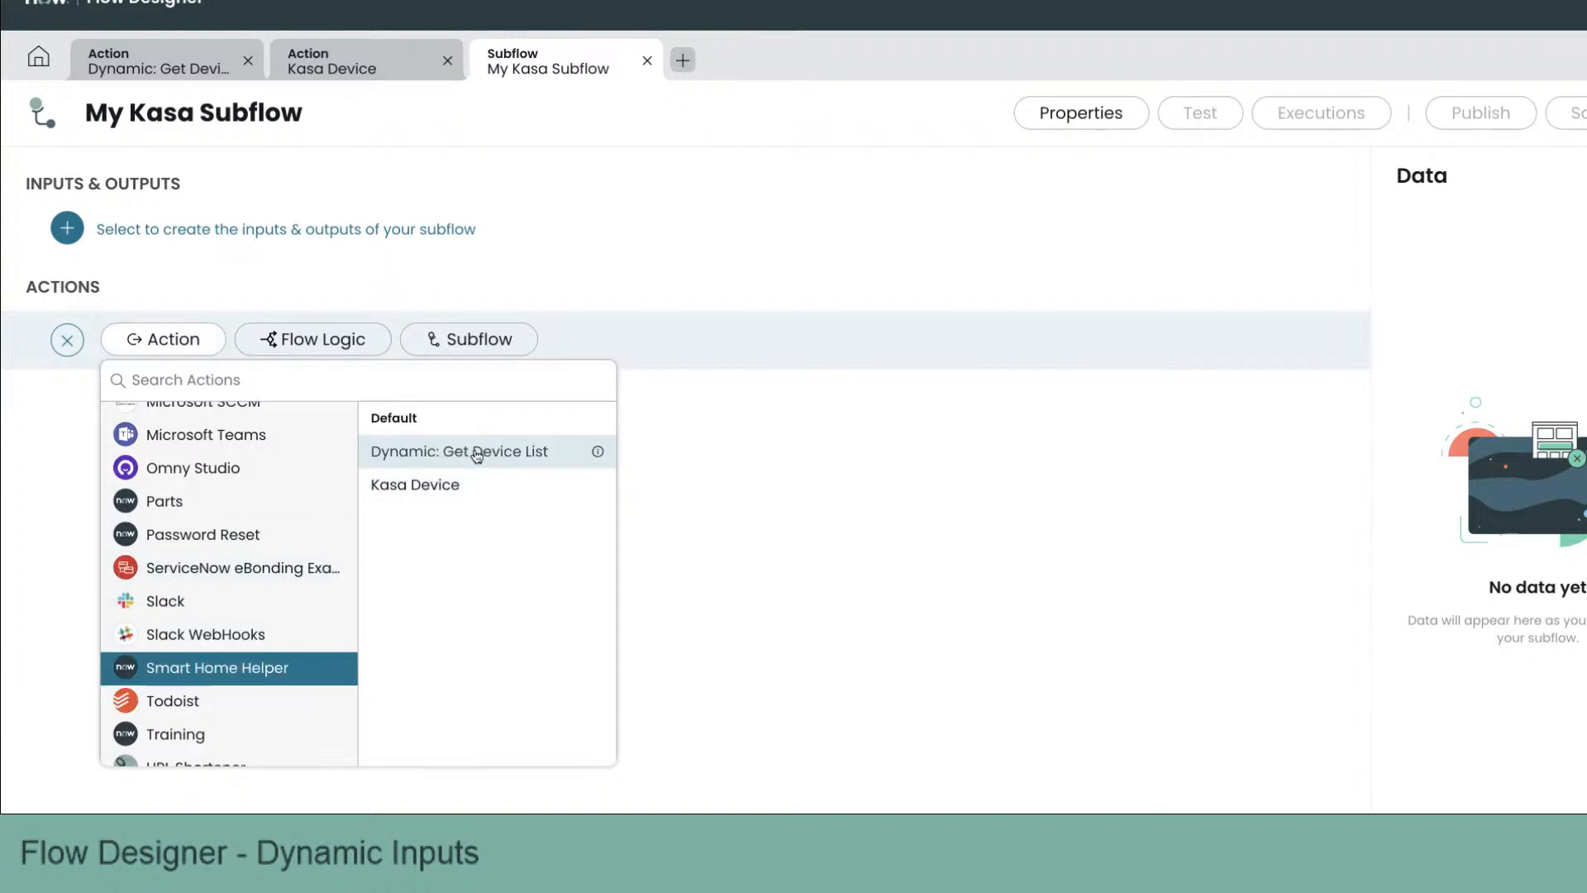
pyautogui.click(443, 485)
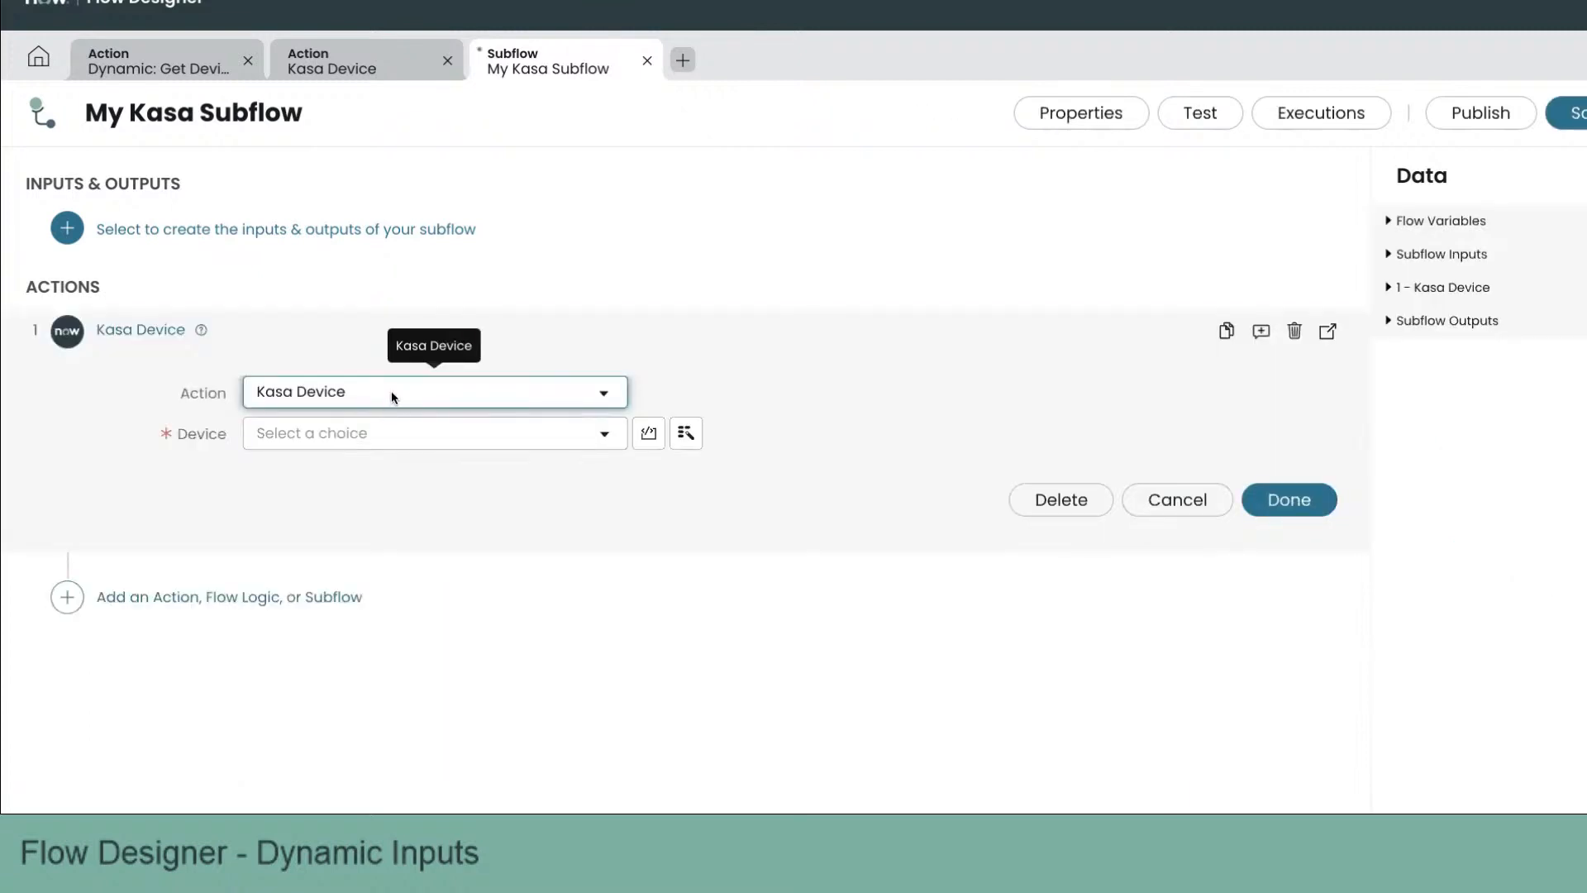
# Step: Open the Device input's dynamic choice list to review the device names, then close the subflow without saving
pyautogui.click(373, 434)
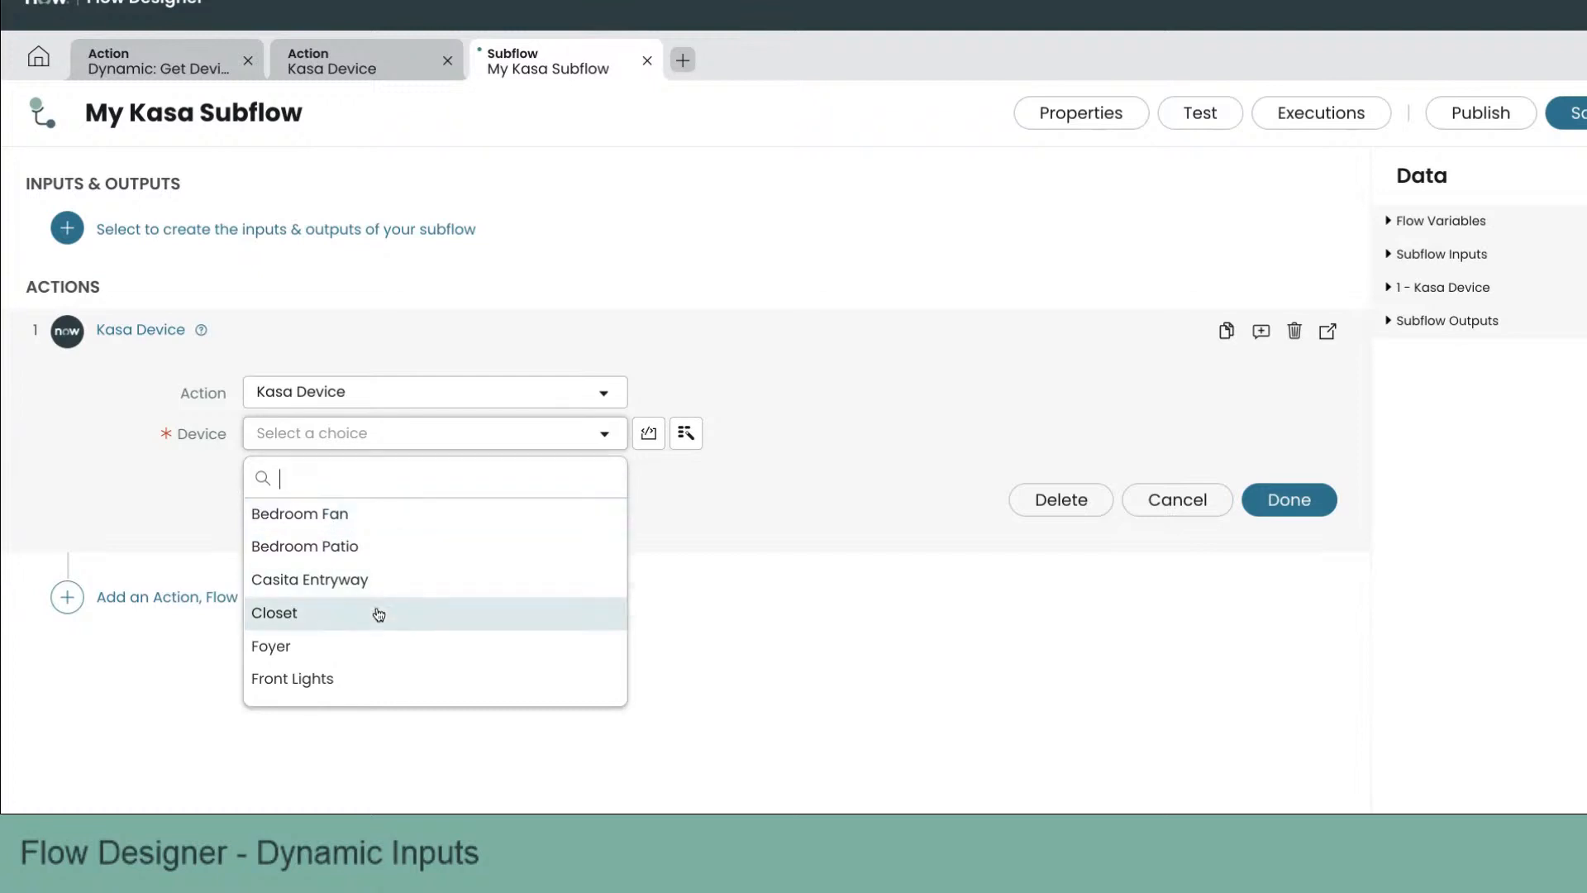
pyautogui.scroll(-2, 379, 612)
pyautogui.scroll(-2, 379, 613)
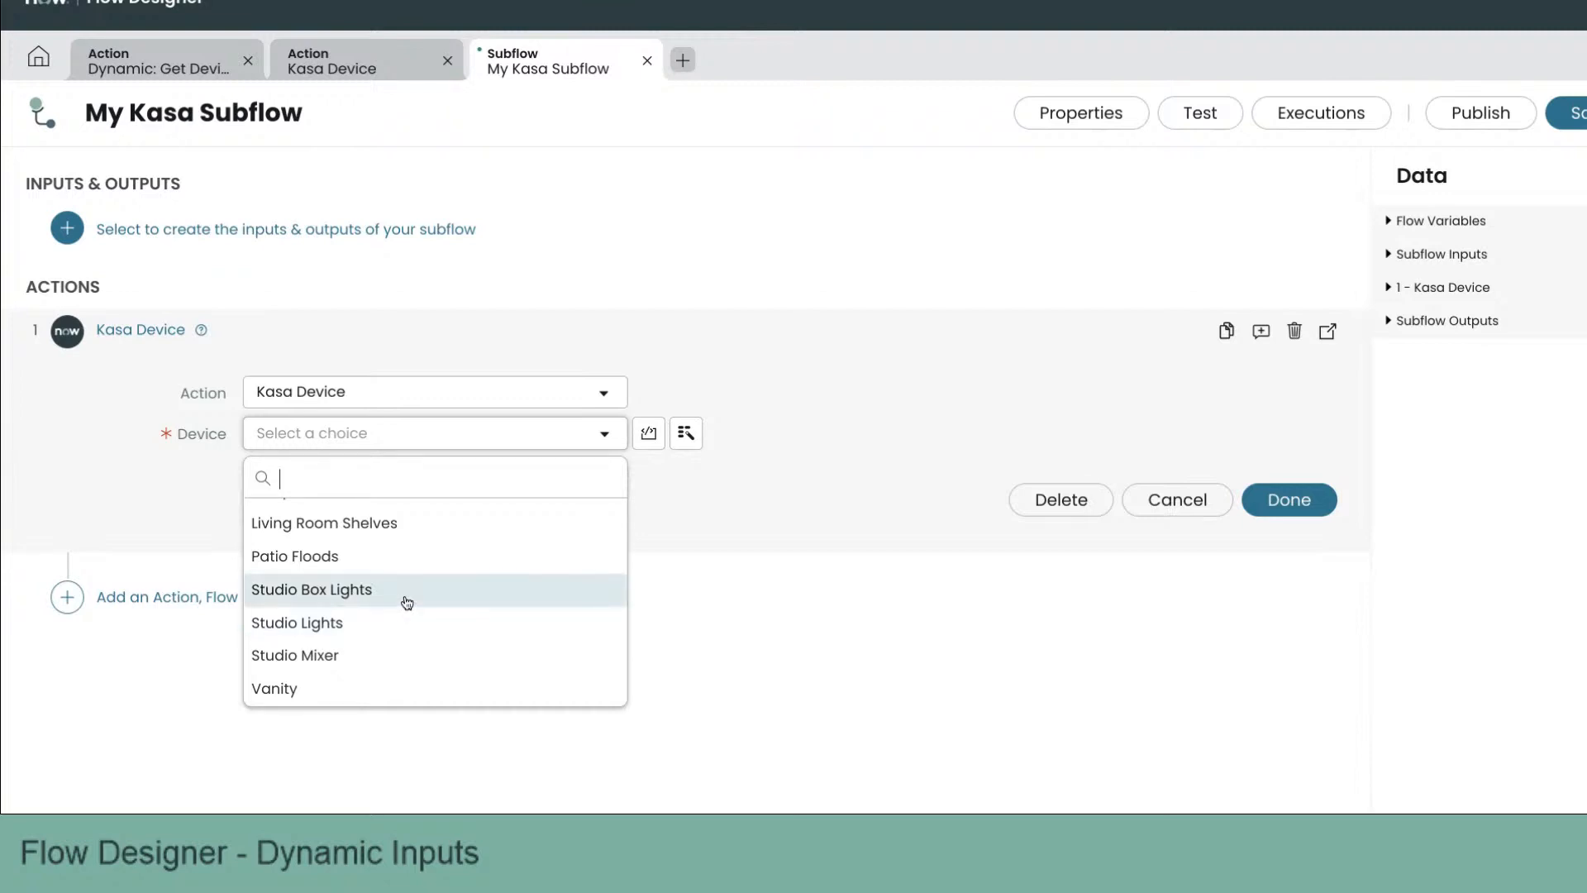
pyautogui.press('Escape')
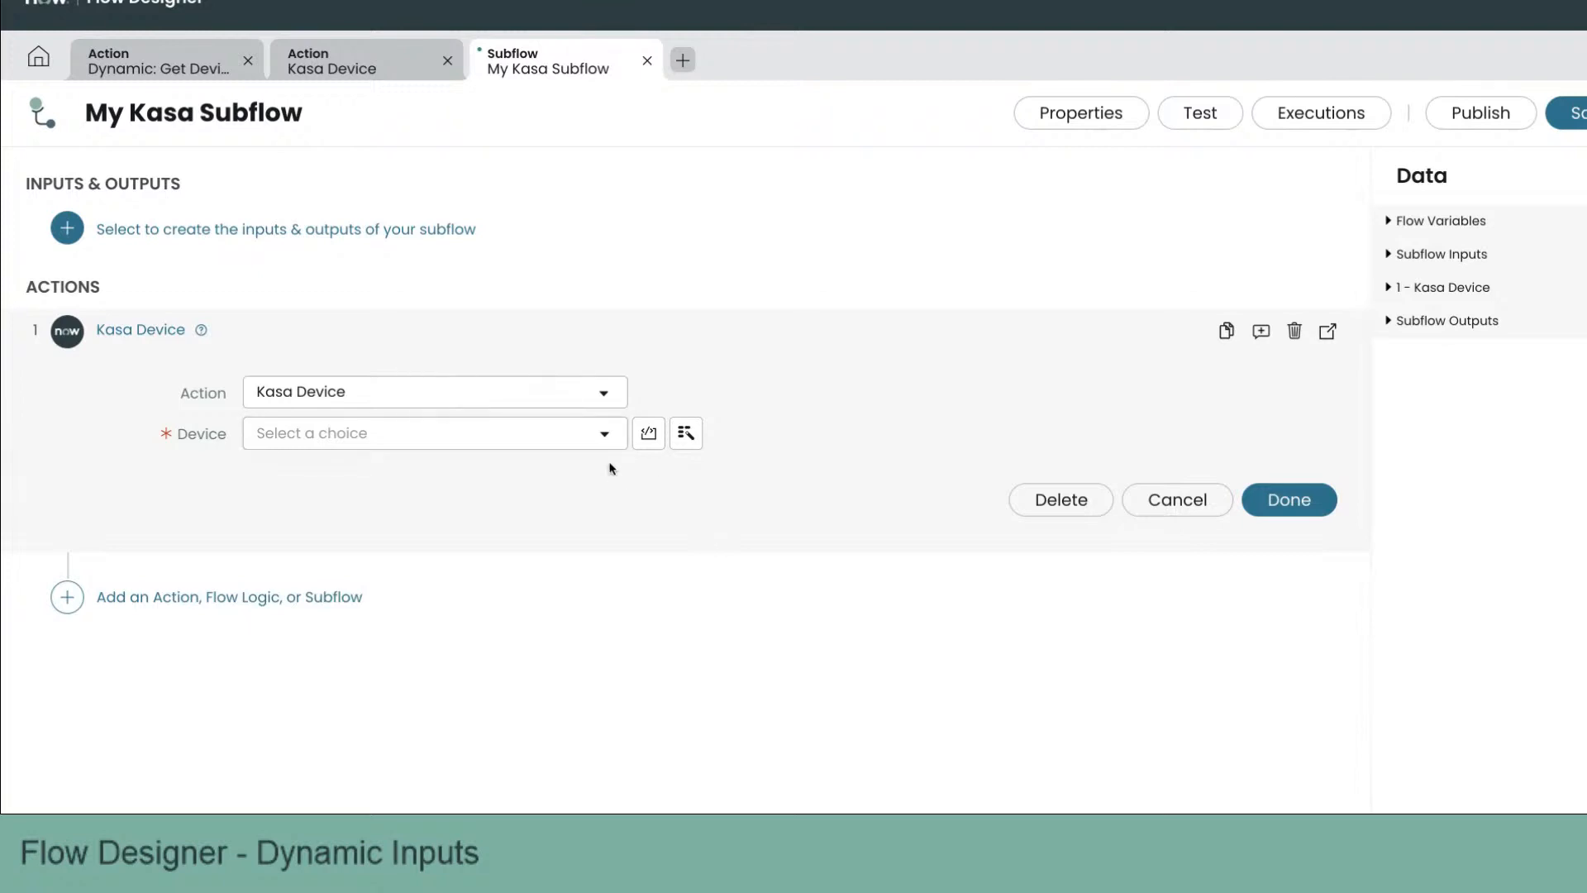
pyautogui.click(605, 433)
pyautogui.scroll(-5, 532, 629)
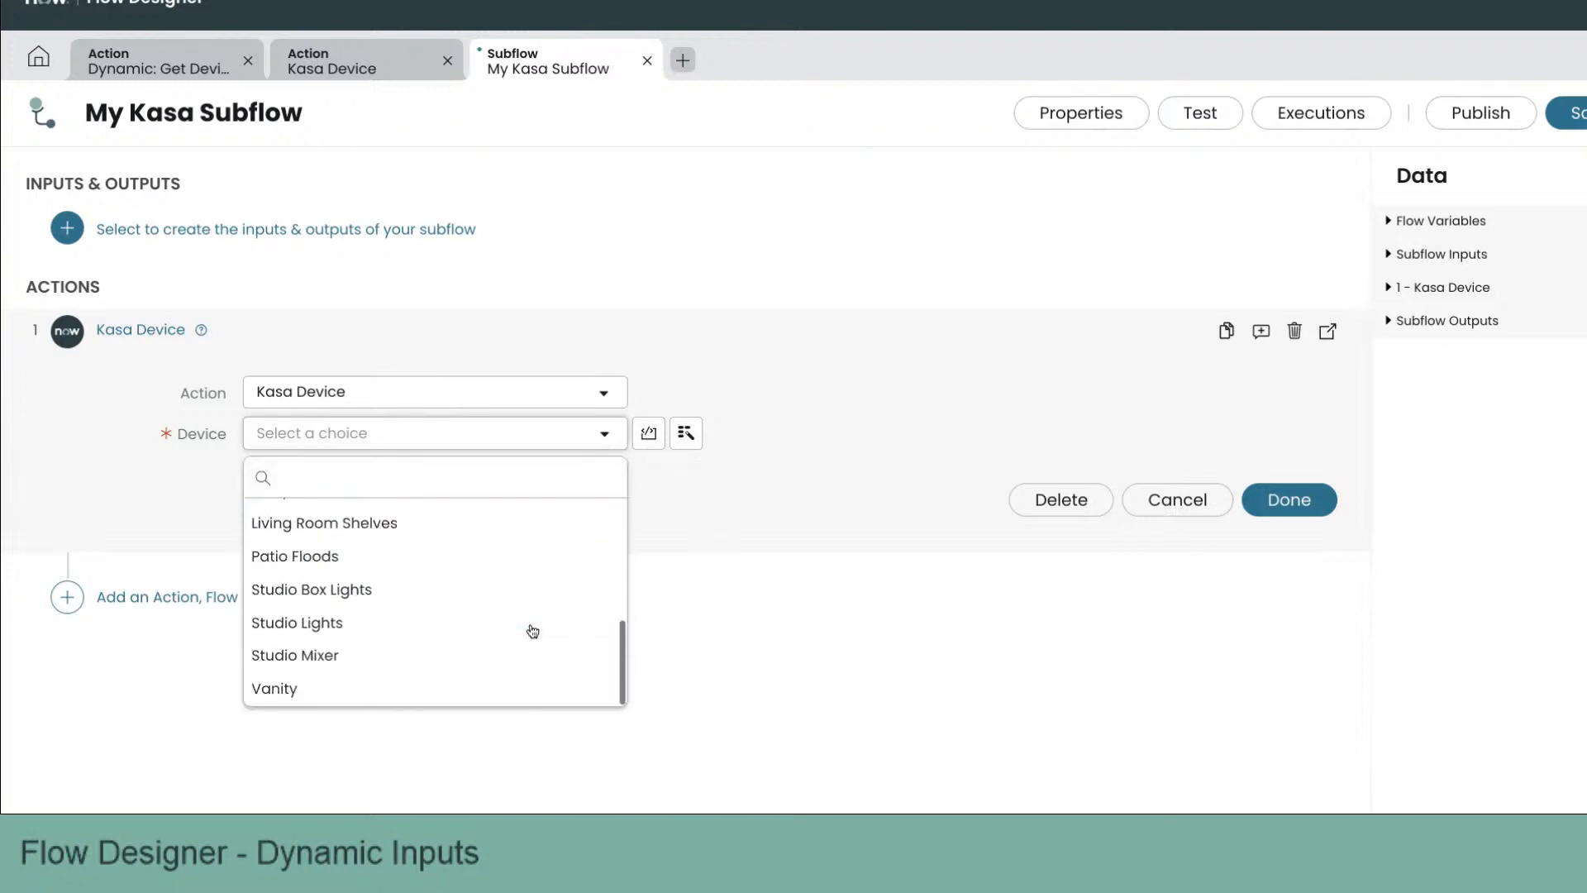
pyautogui.press('Escape')
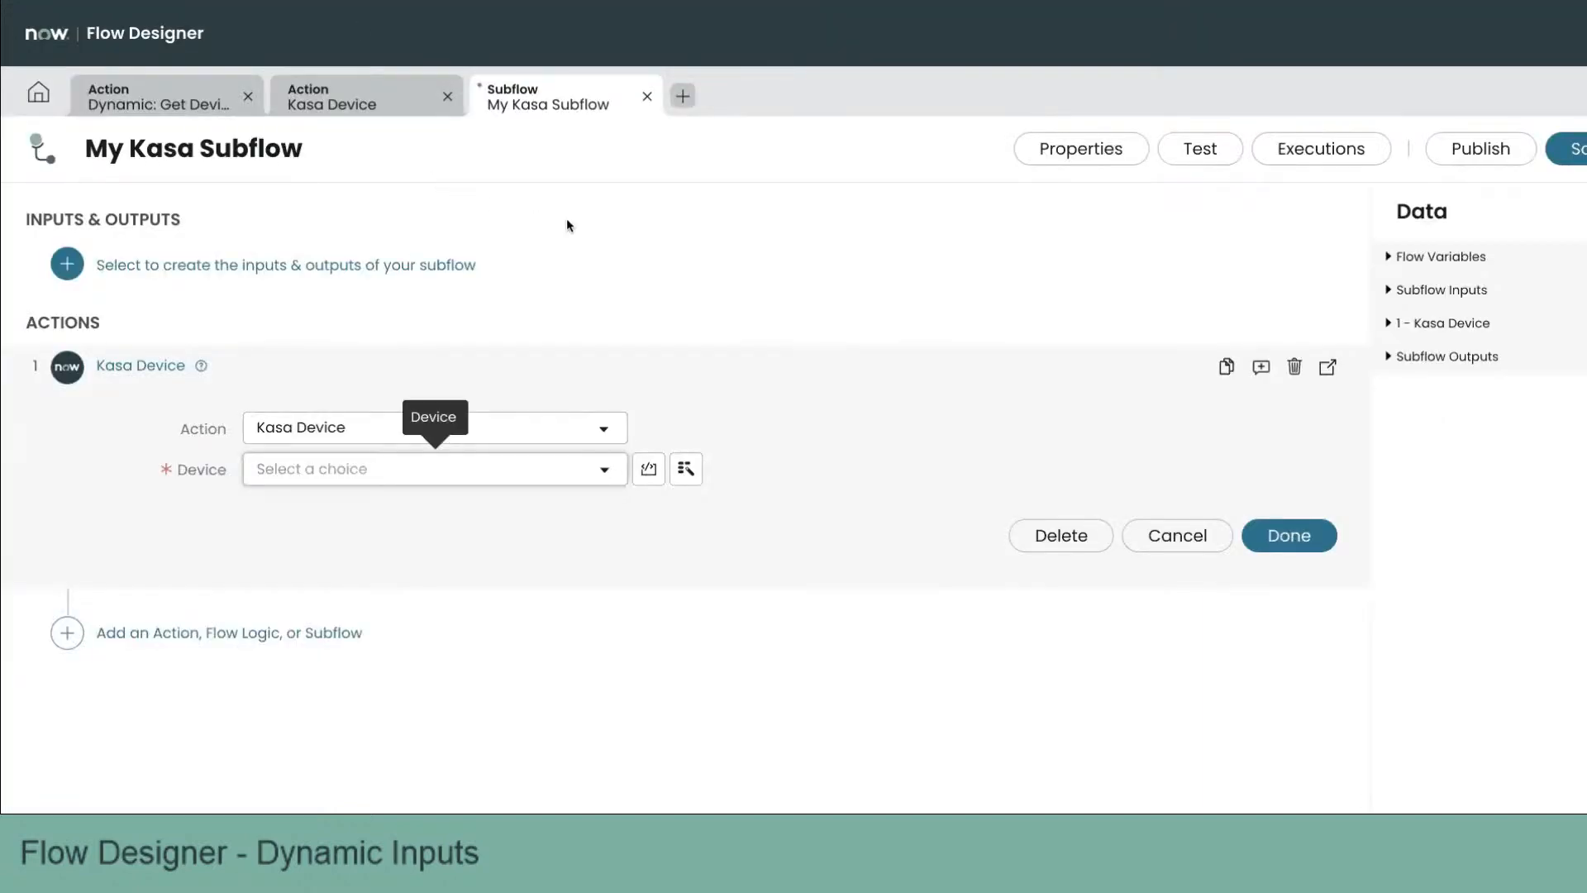
pyautogui.click(647, 99)
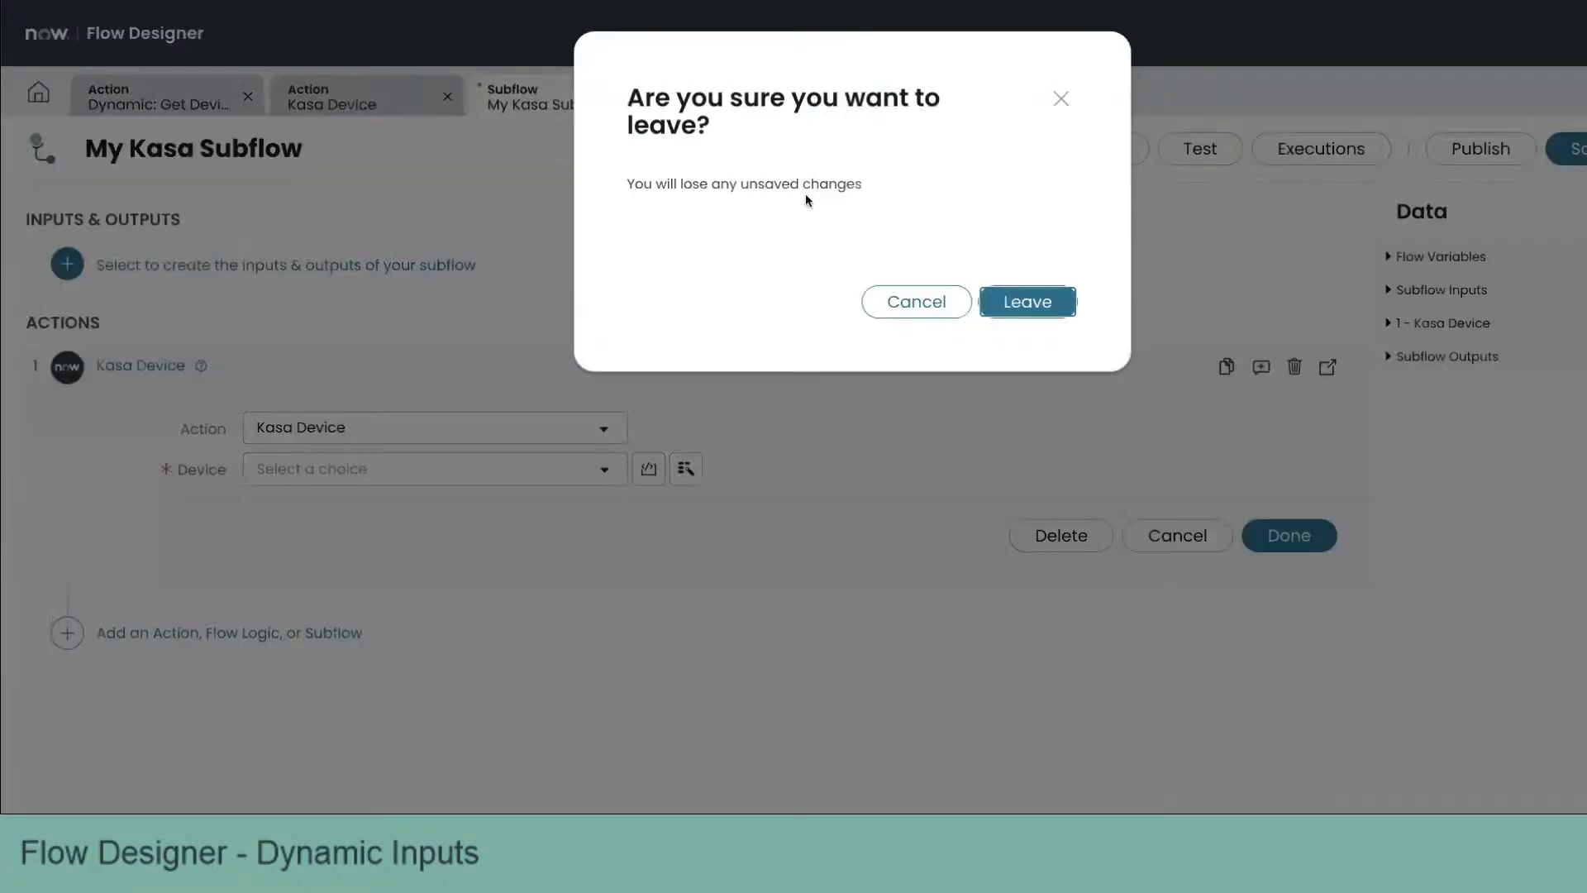
pyautogui.click(1024, 301)
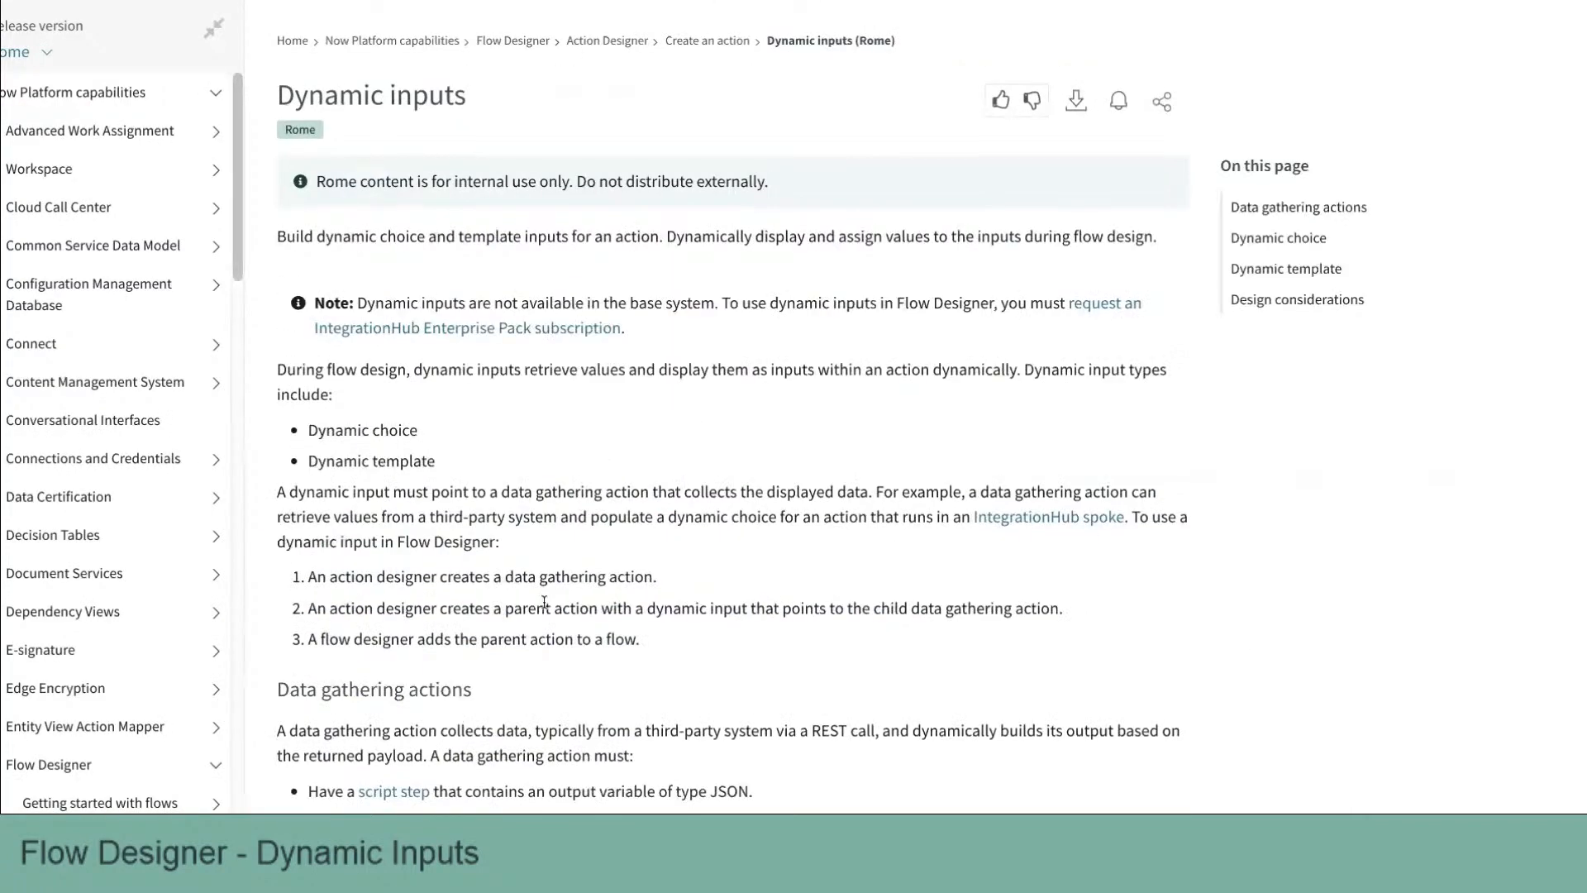
# Step: Review the Dynamic inputs documentation page
pyautogui.scroll(-9, 544, 602)
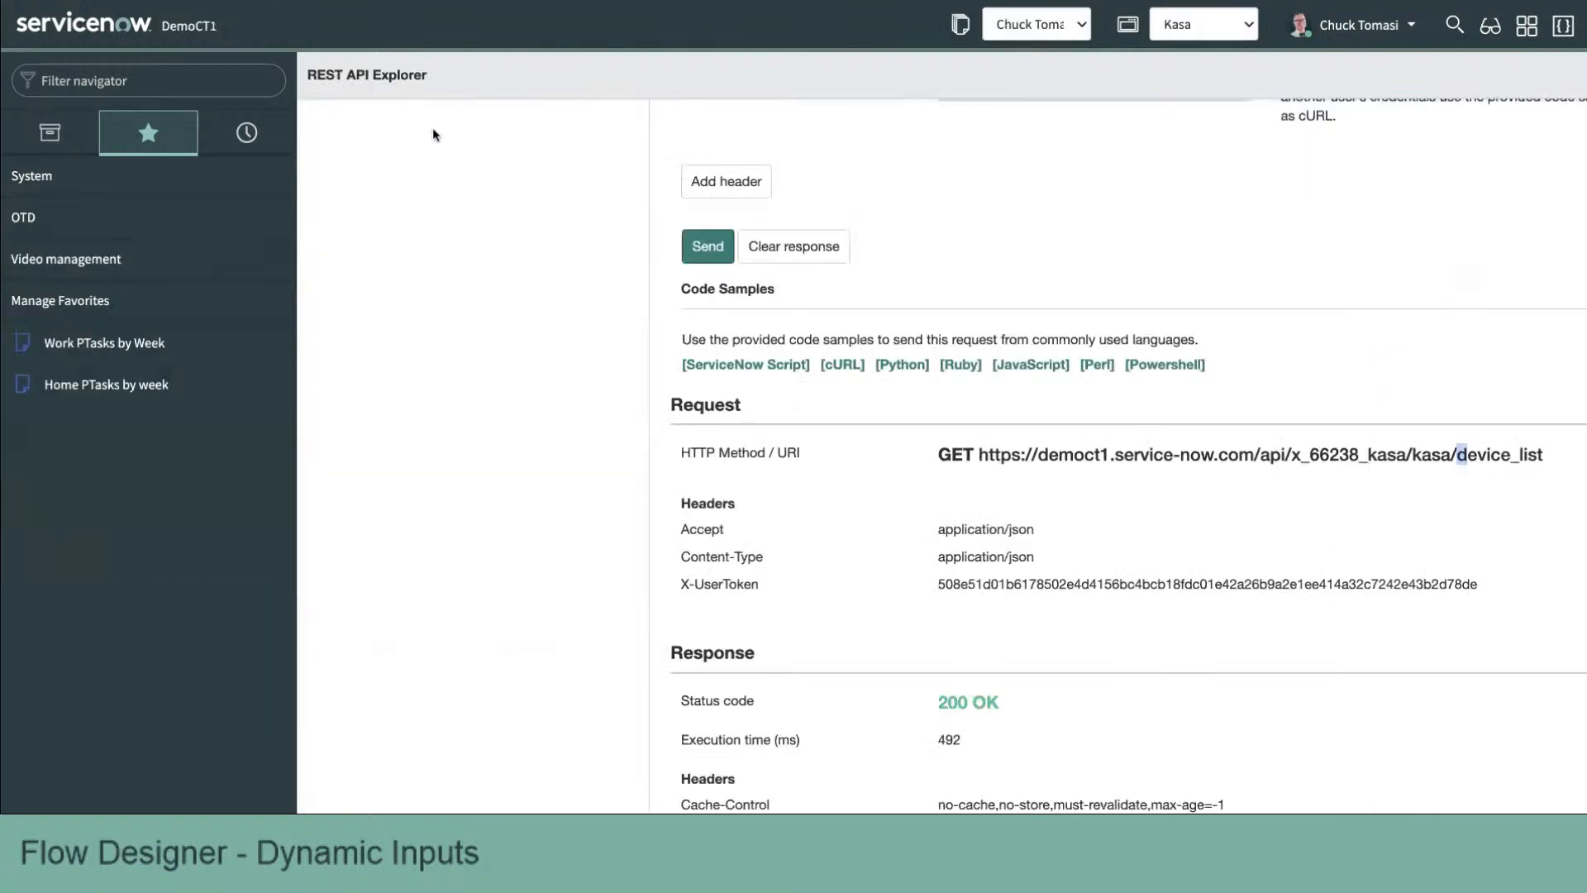
# Step: In REST API Explorer, select the Kasa Device fields (GET) endpoint and send the request
pyautogui.scroll(7, 466, 182)
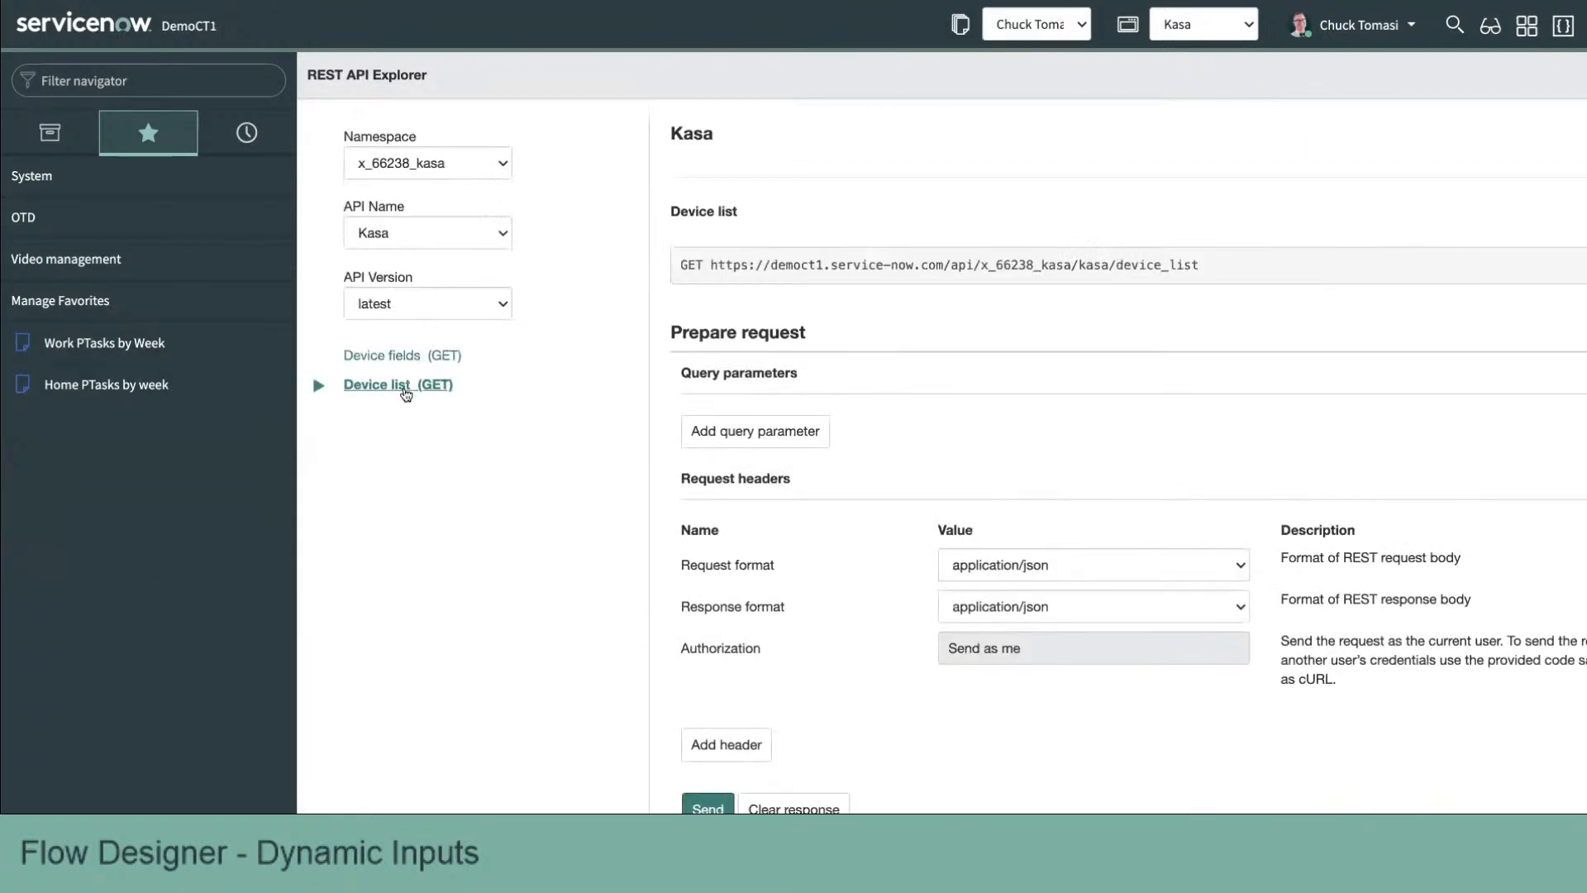
pyautogui.click(413, 355)
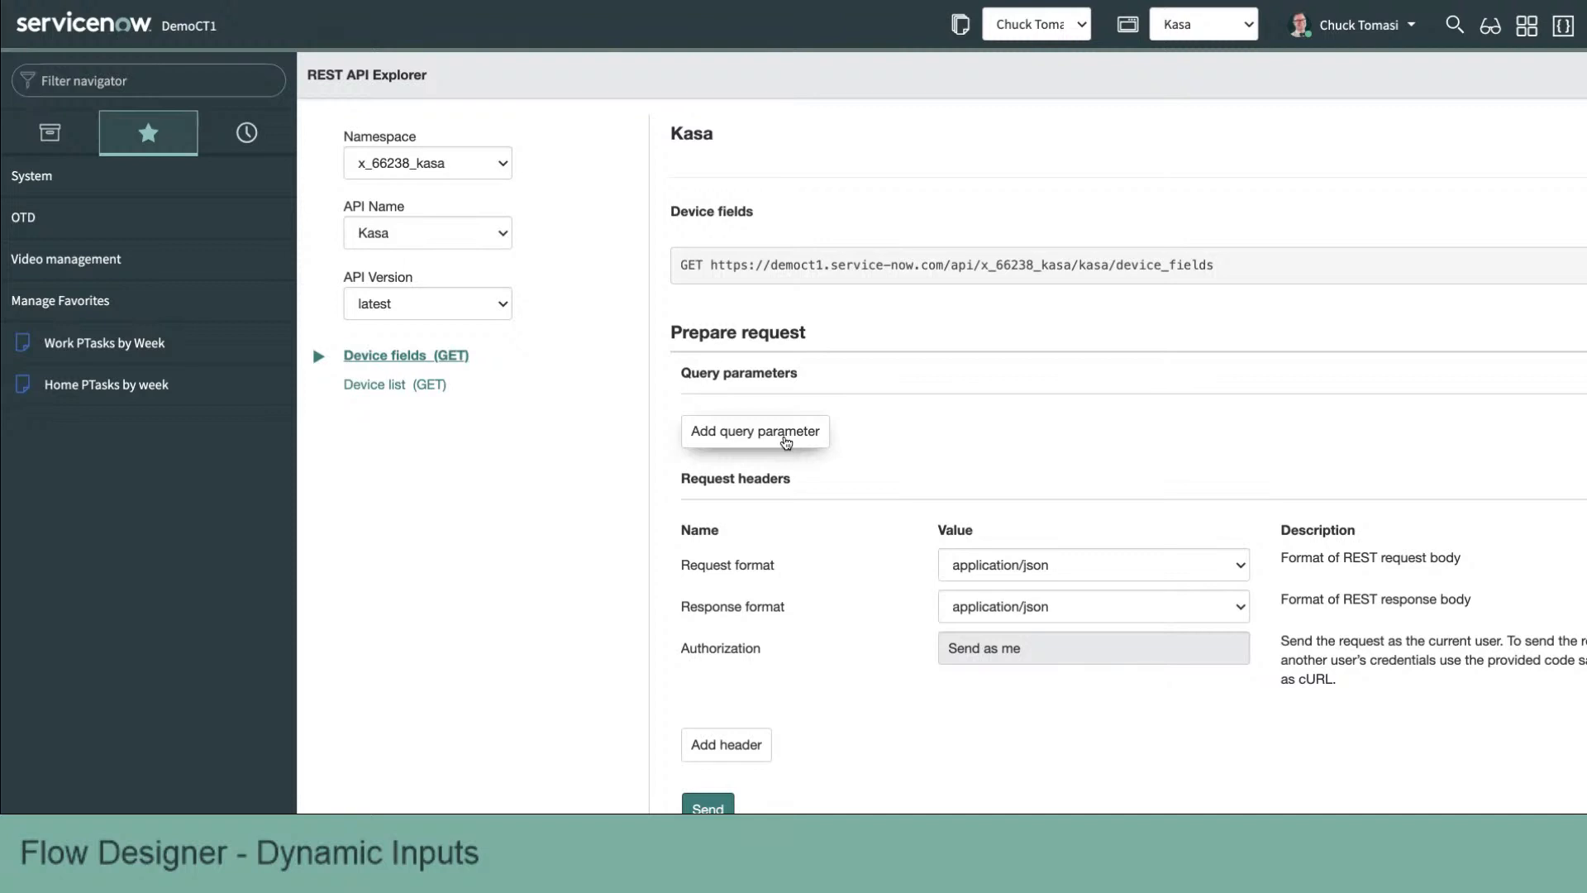
pyautogui.scroll(-2, 791, 441)
pyautogui.click(705, 694)
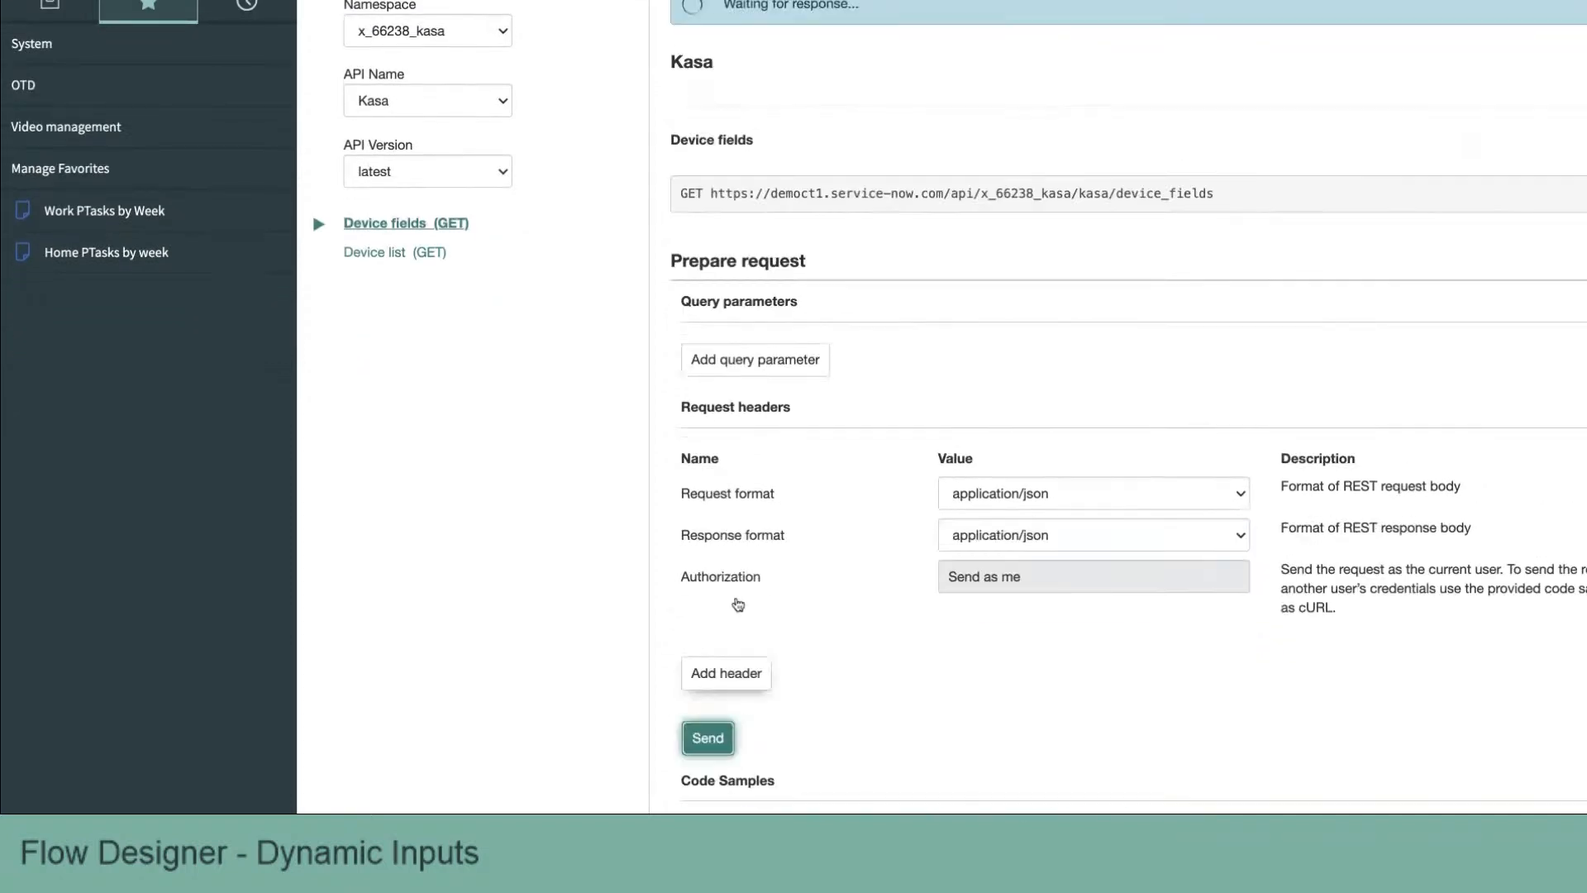
pyautogui.scroll(-5, 880, 502)
pyautogui.scroll(-4, 880, 502)
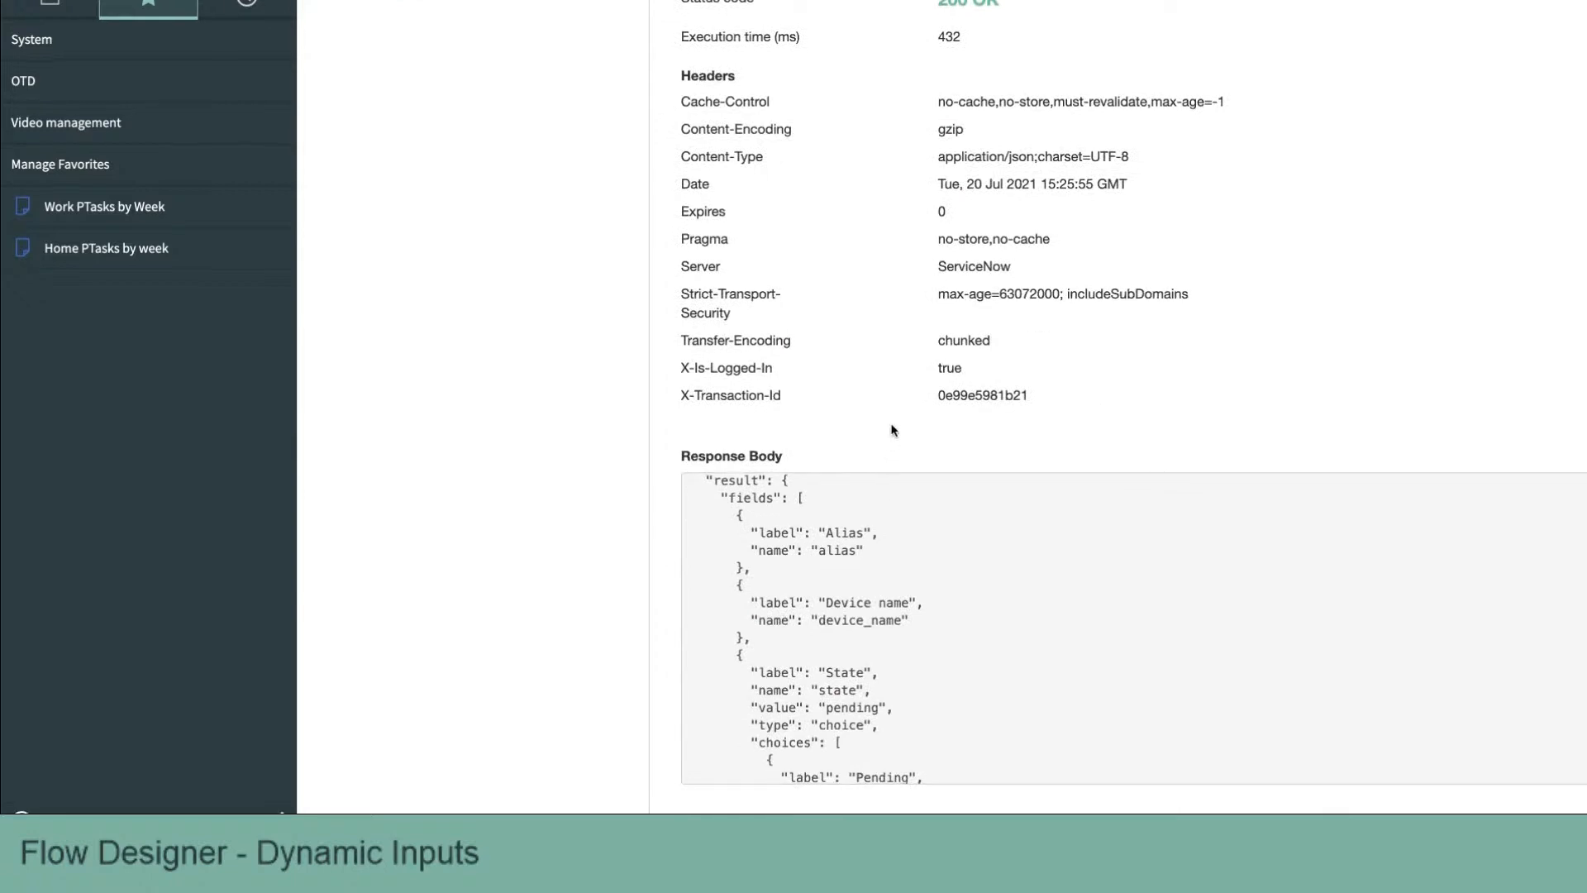
# Step: Examine the response body's fields, highlighting the State field's type and choices entries
pyautogui.scroll(1, 863, 531)
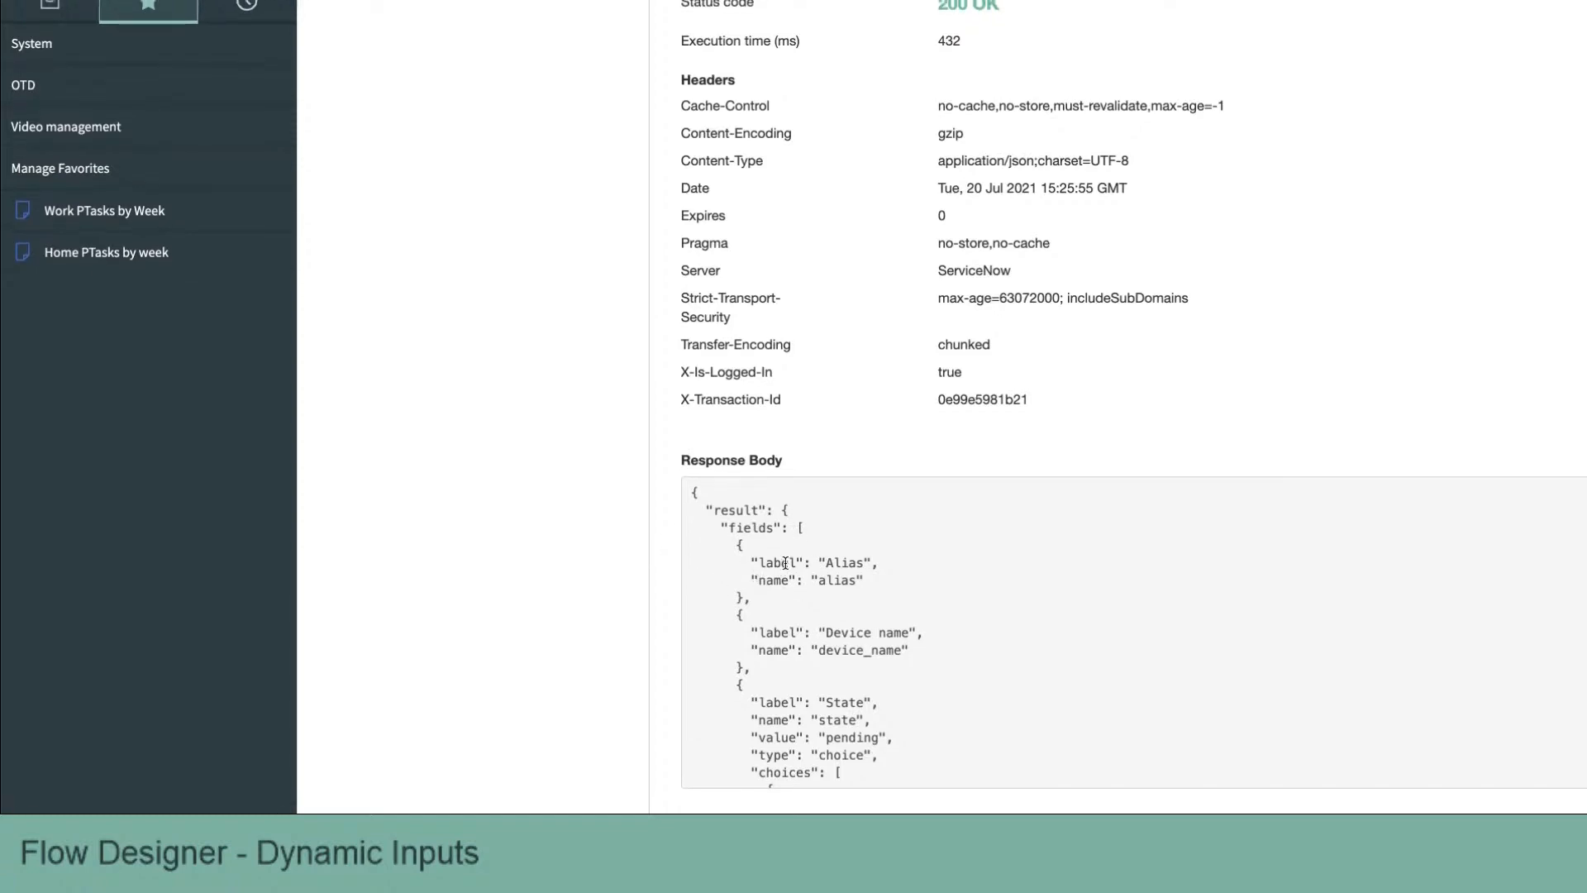
pyautogui.scroll(-5, 786, 616)
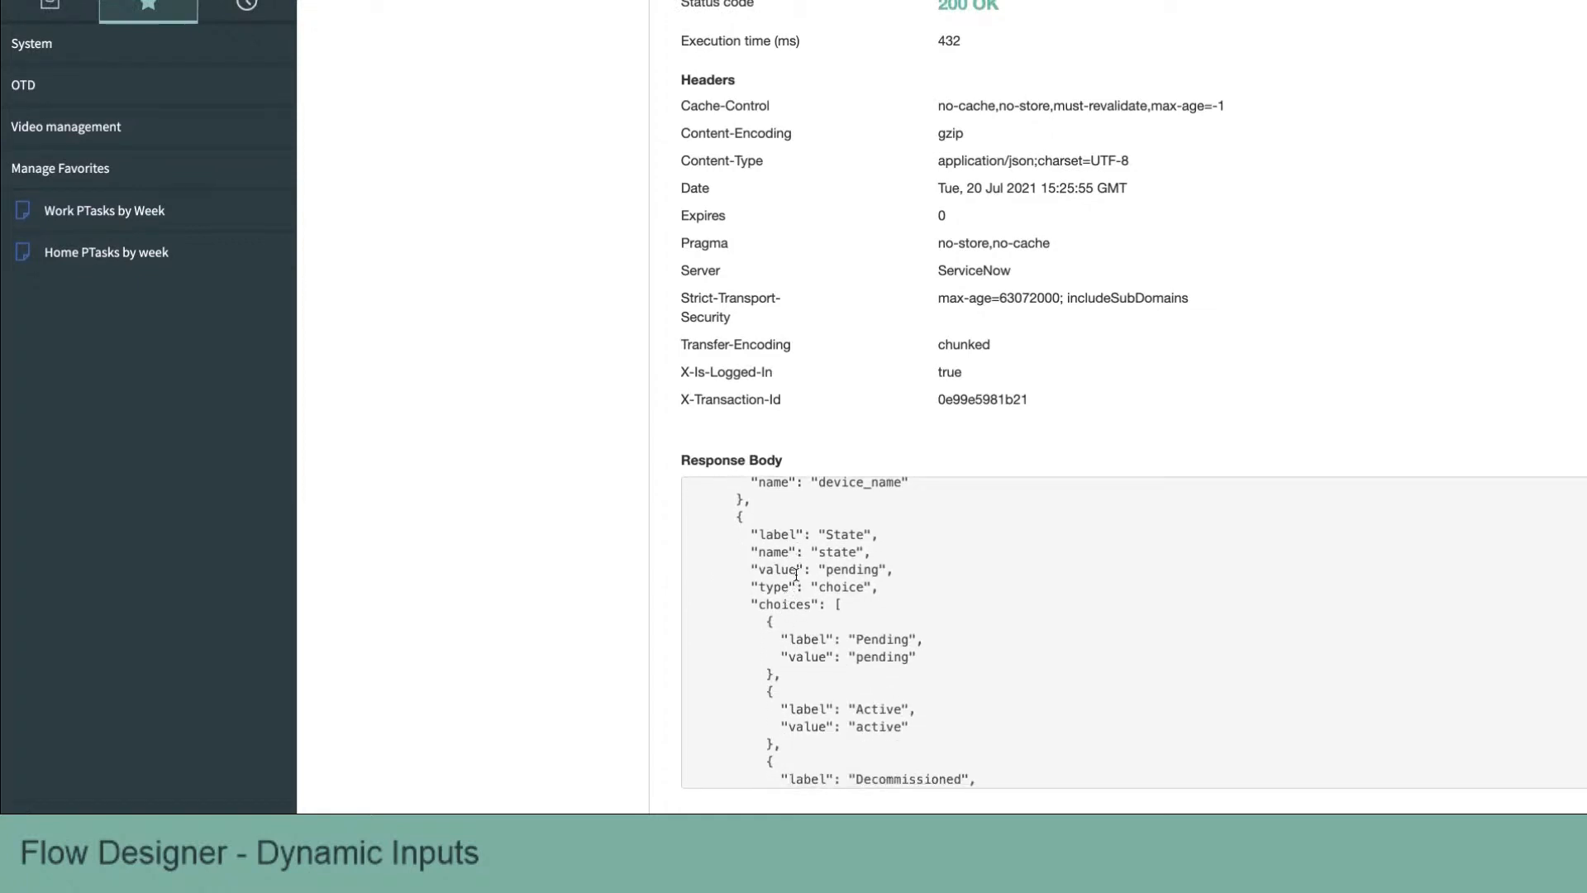
pyautogui.scroll(1, 796, 574)
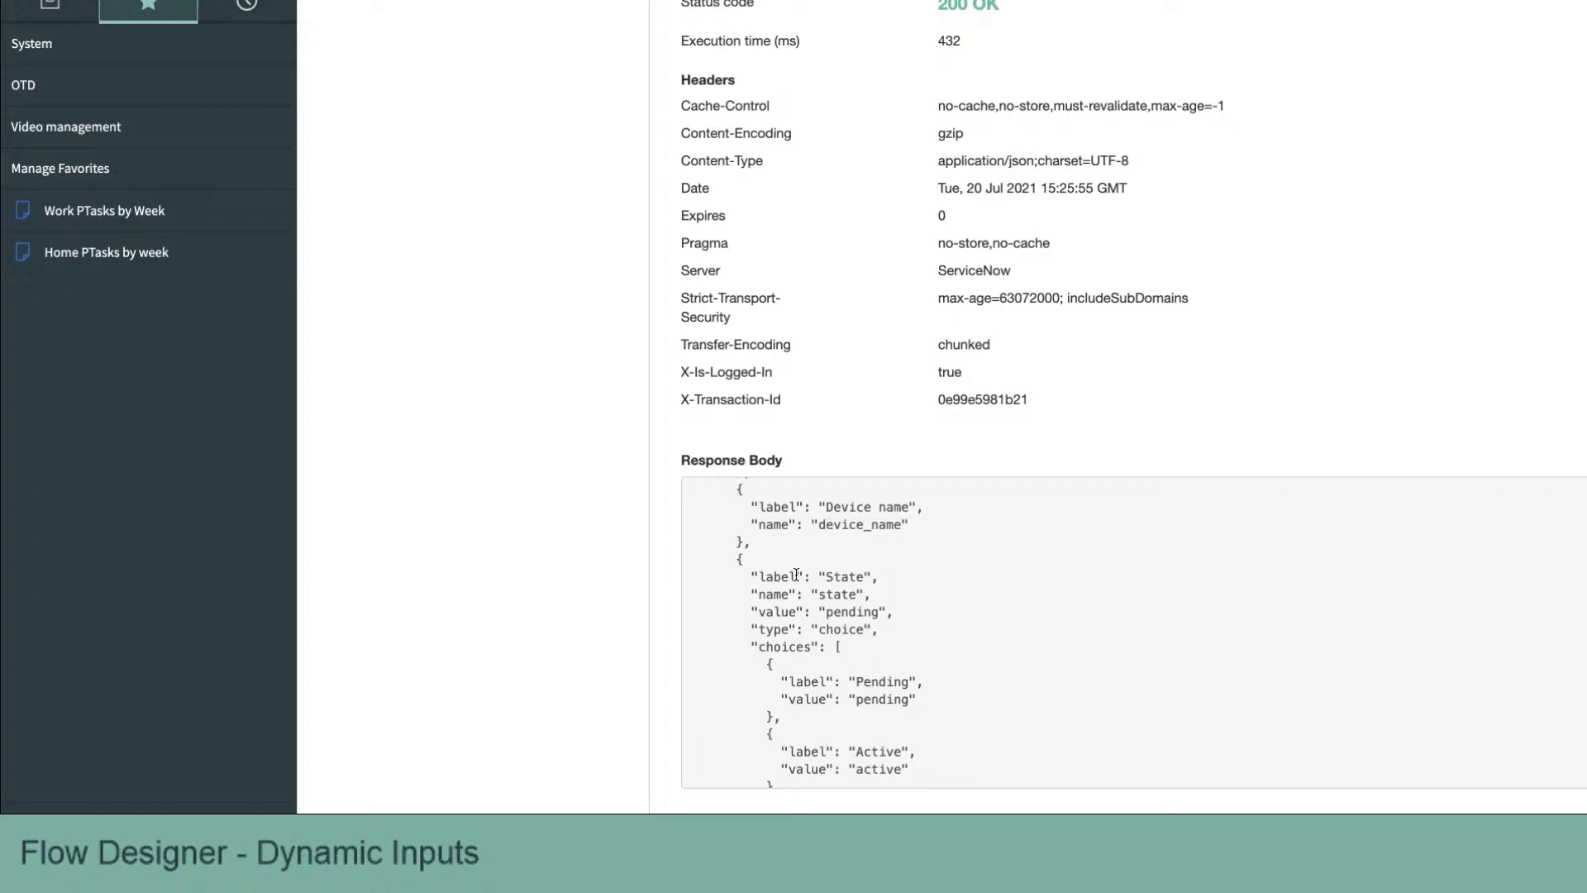
pyautogui.scroll(-1, 796, 575)
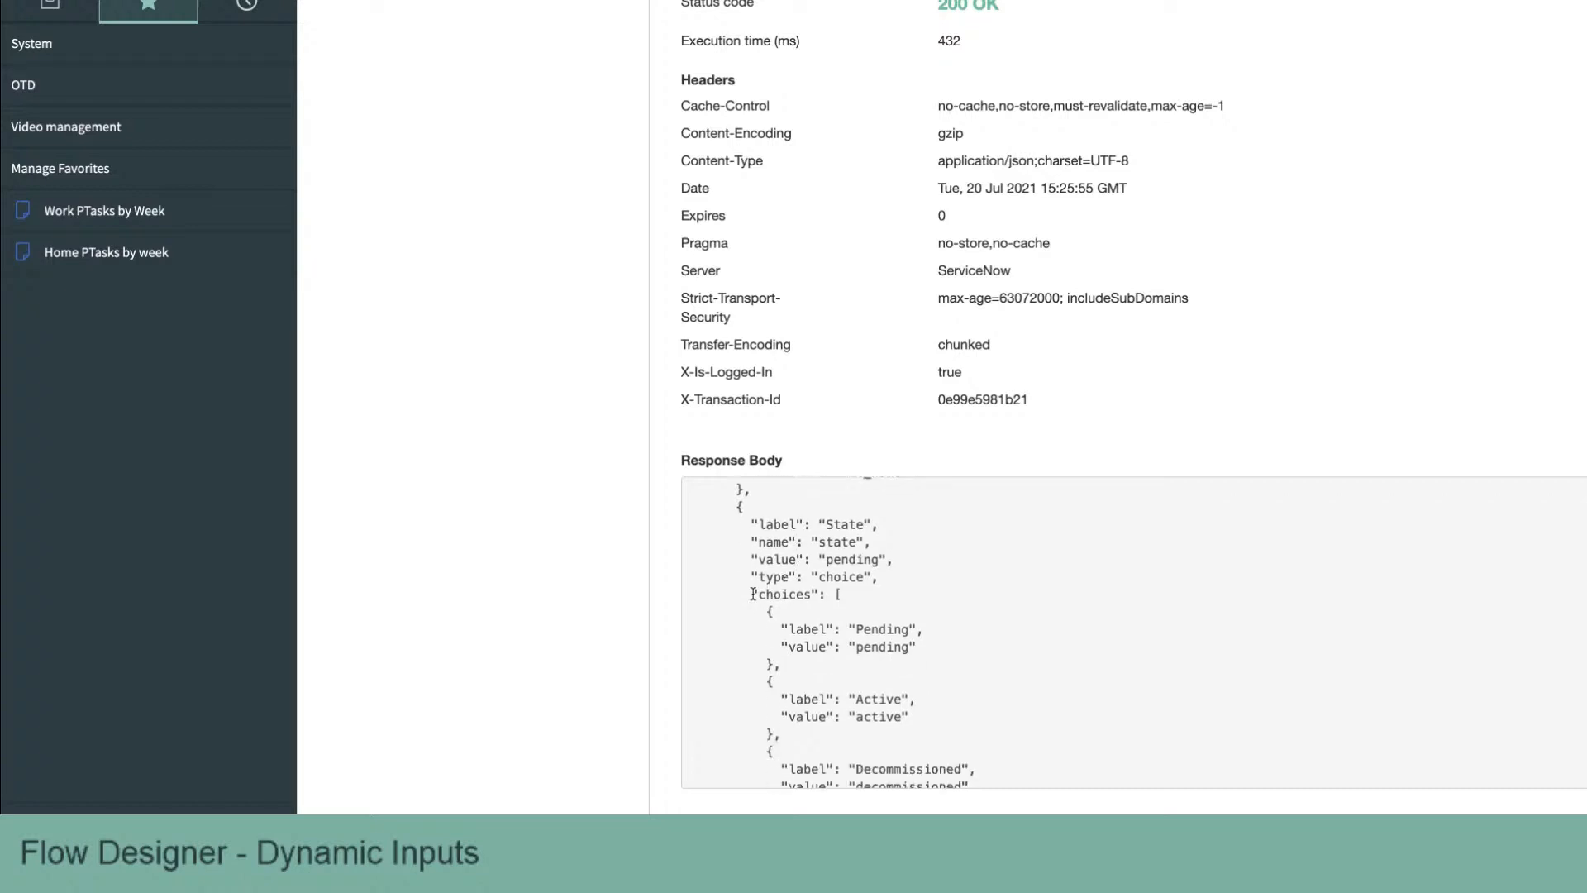
pyautogui.tripleClick(777, 576)
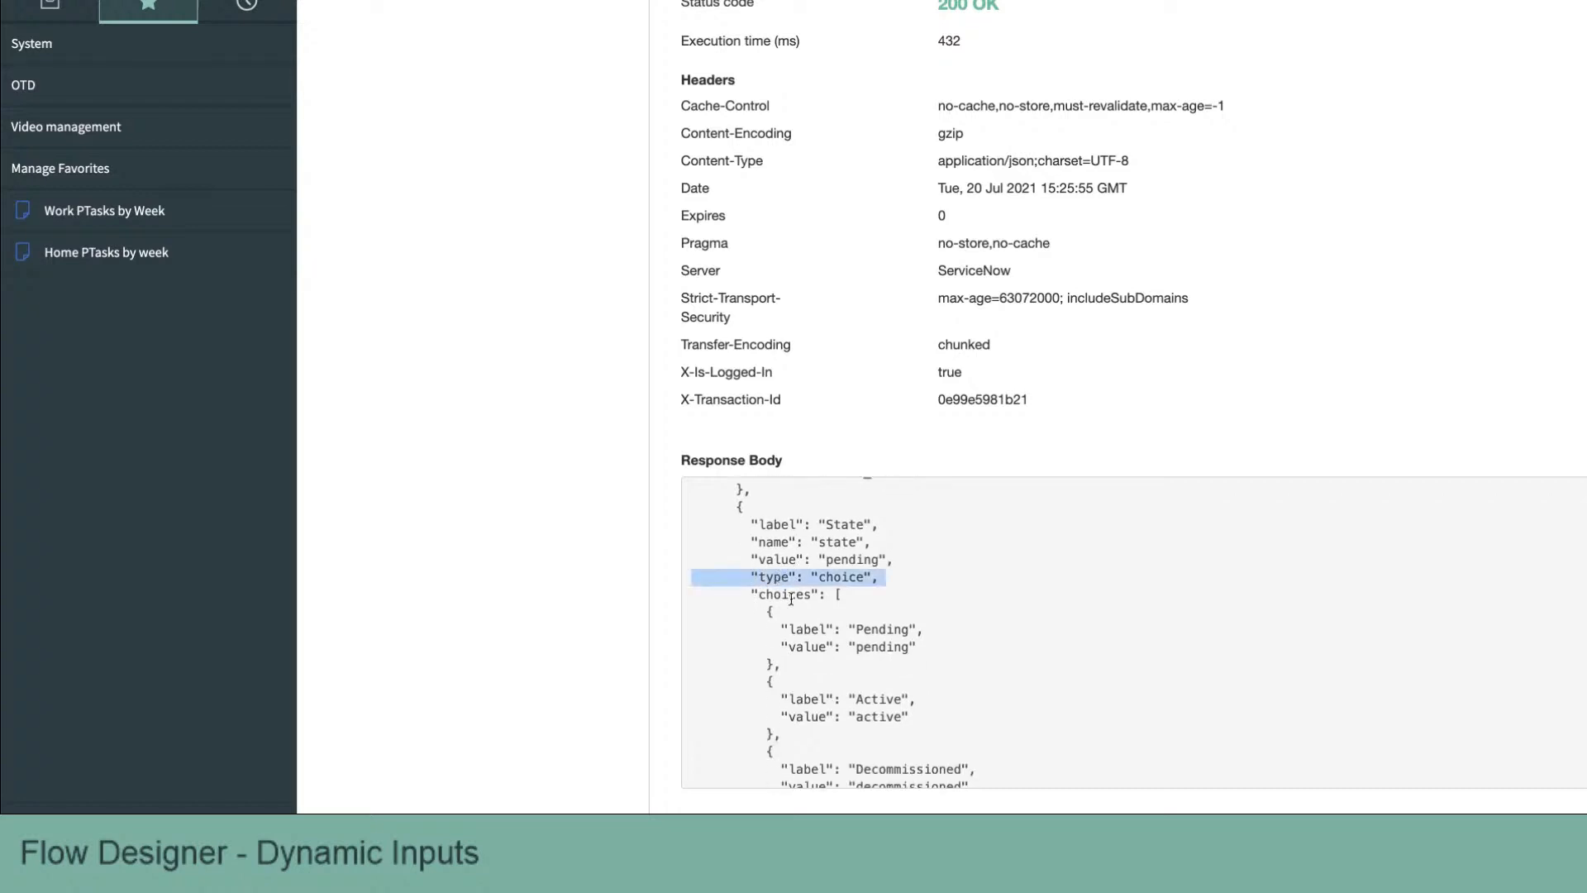
pyautogui.scroll(-1, 761, 543)
pyautogui.moveTo(752, 540); pyautogui.dragTo(815, 724)
pyautogui.scroll(-1, 806, 653)
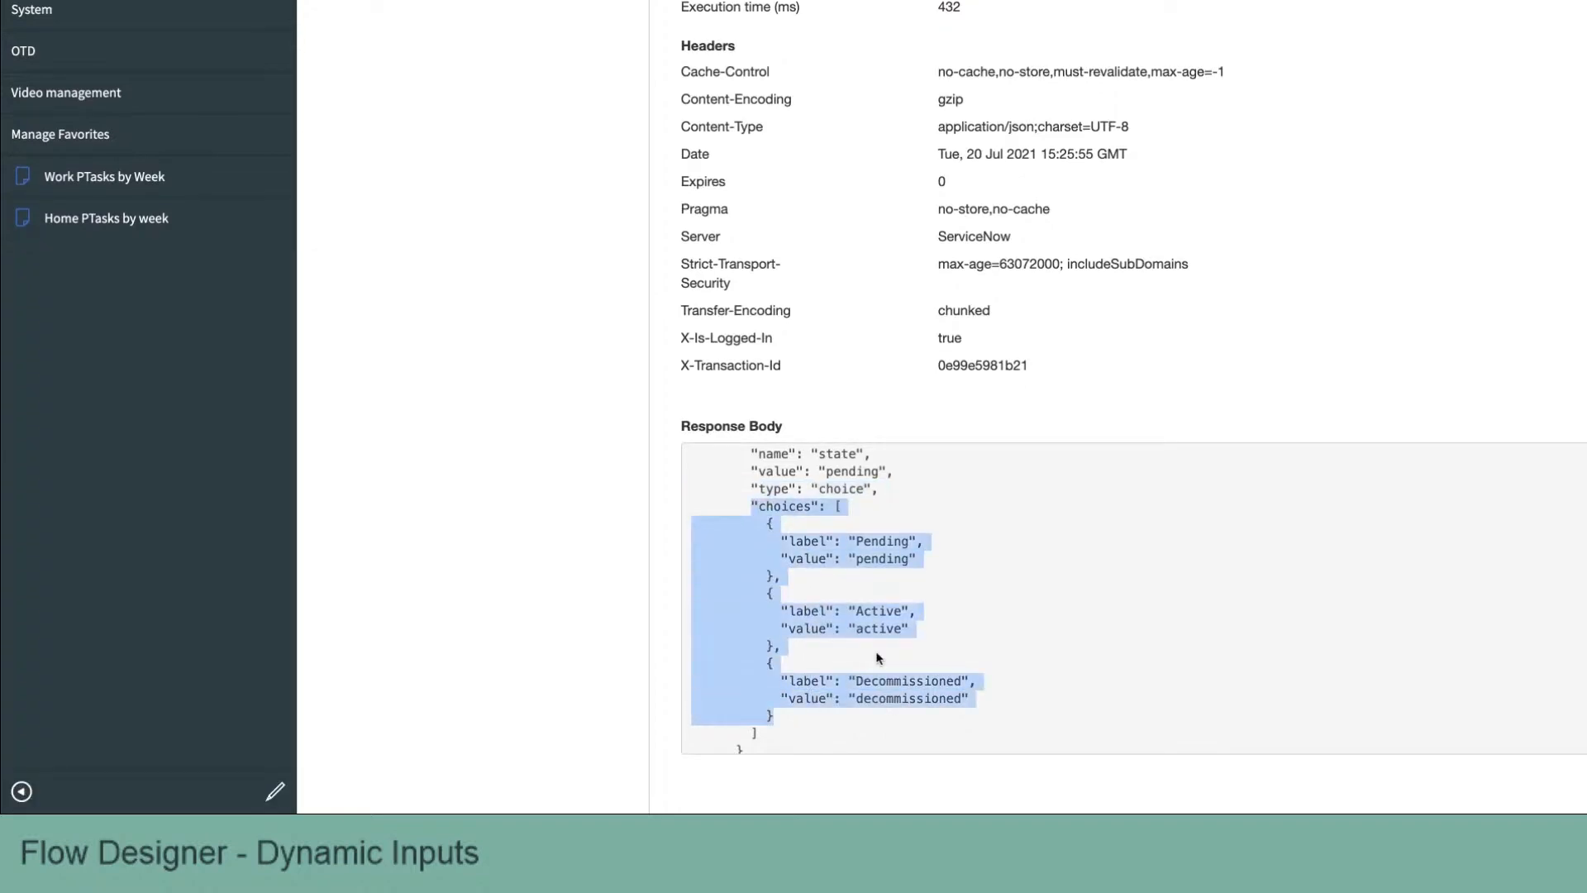
pyautogui.scroll(3, 879, 657)
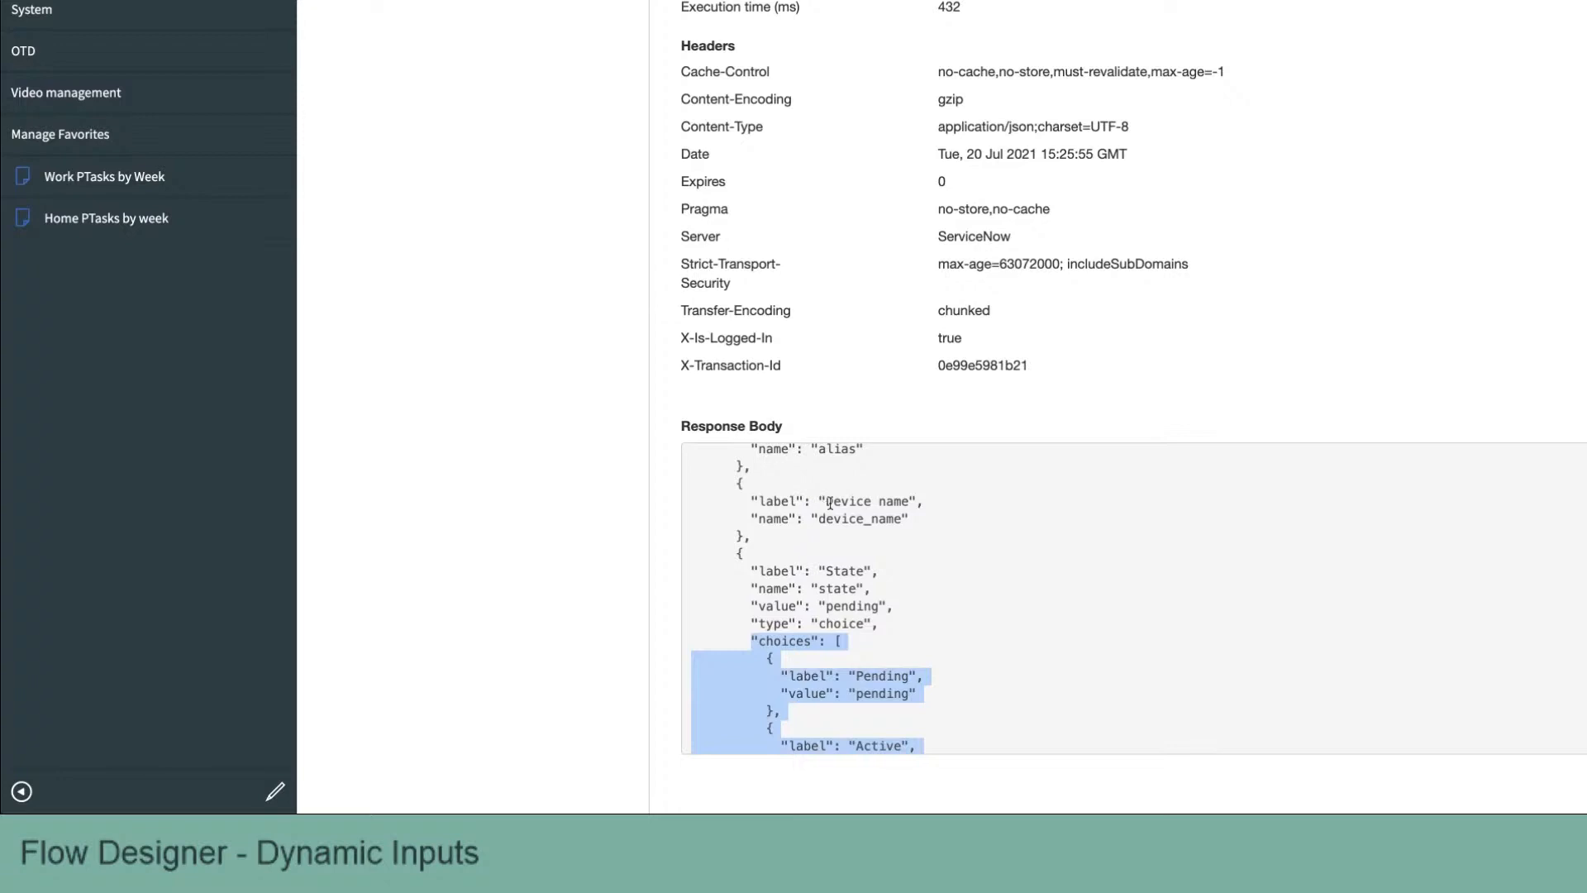
pyautogui.scroll(-2, 829, 505)
pyautogui.click(799, 567)
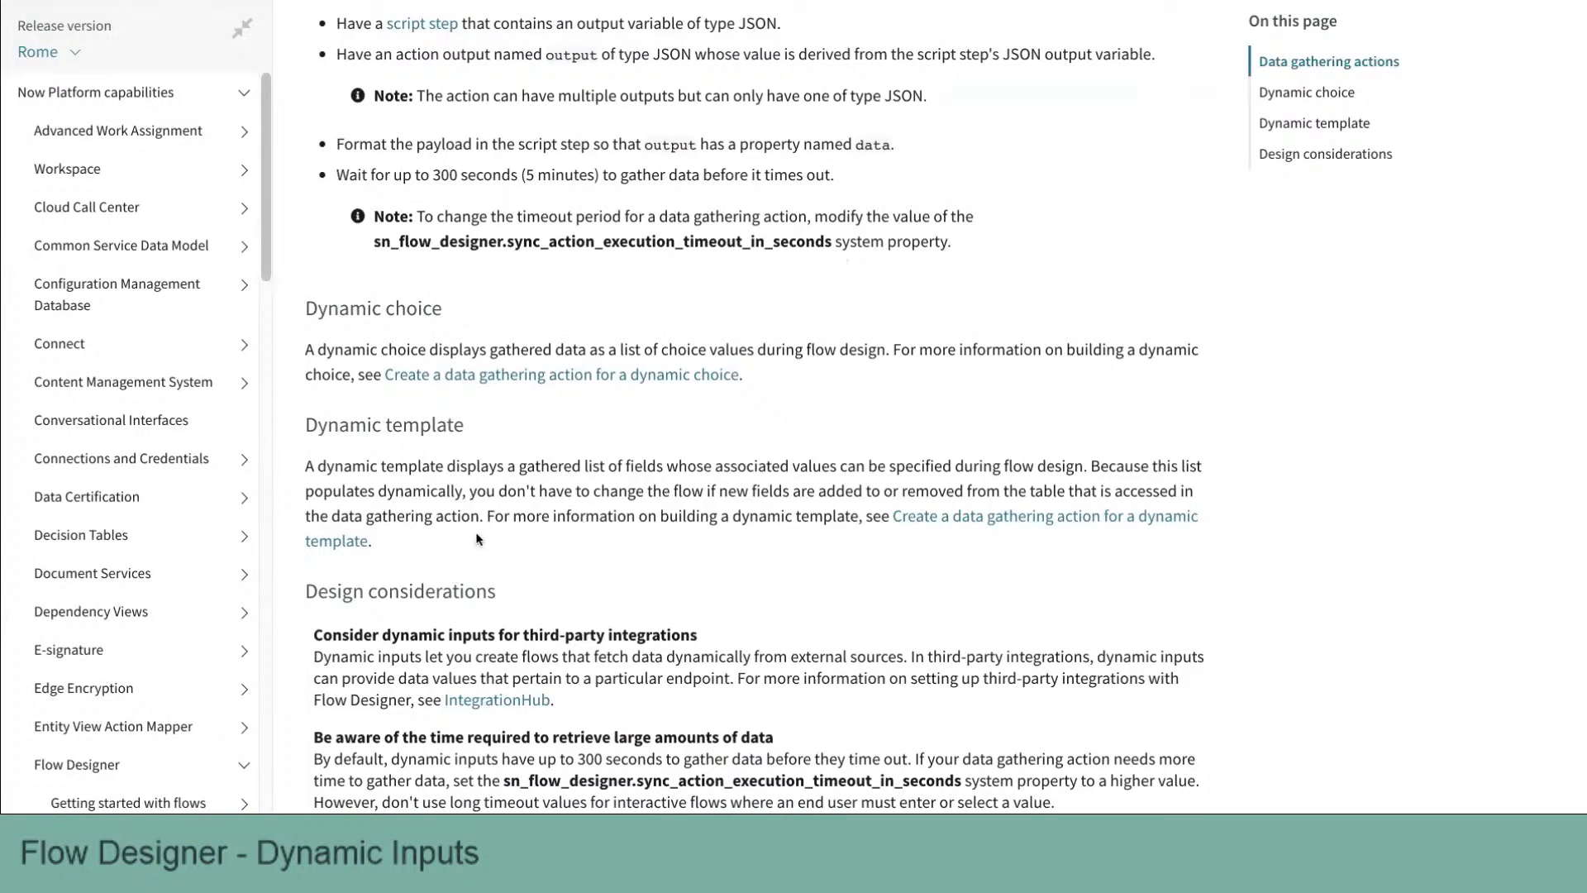
# Step: Review the documentation's design considerations and the example JSON output for a dynamic template
pyautogui.scroll(-4, 476, 539)
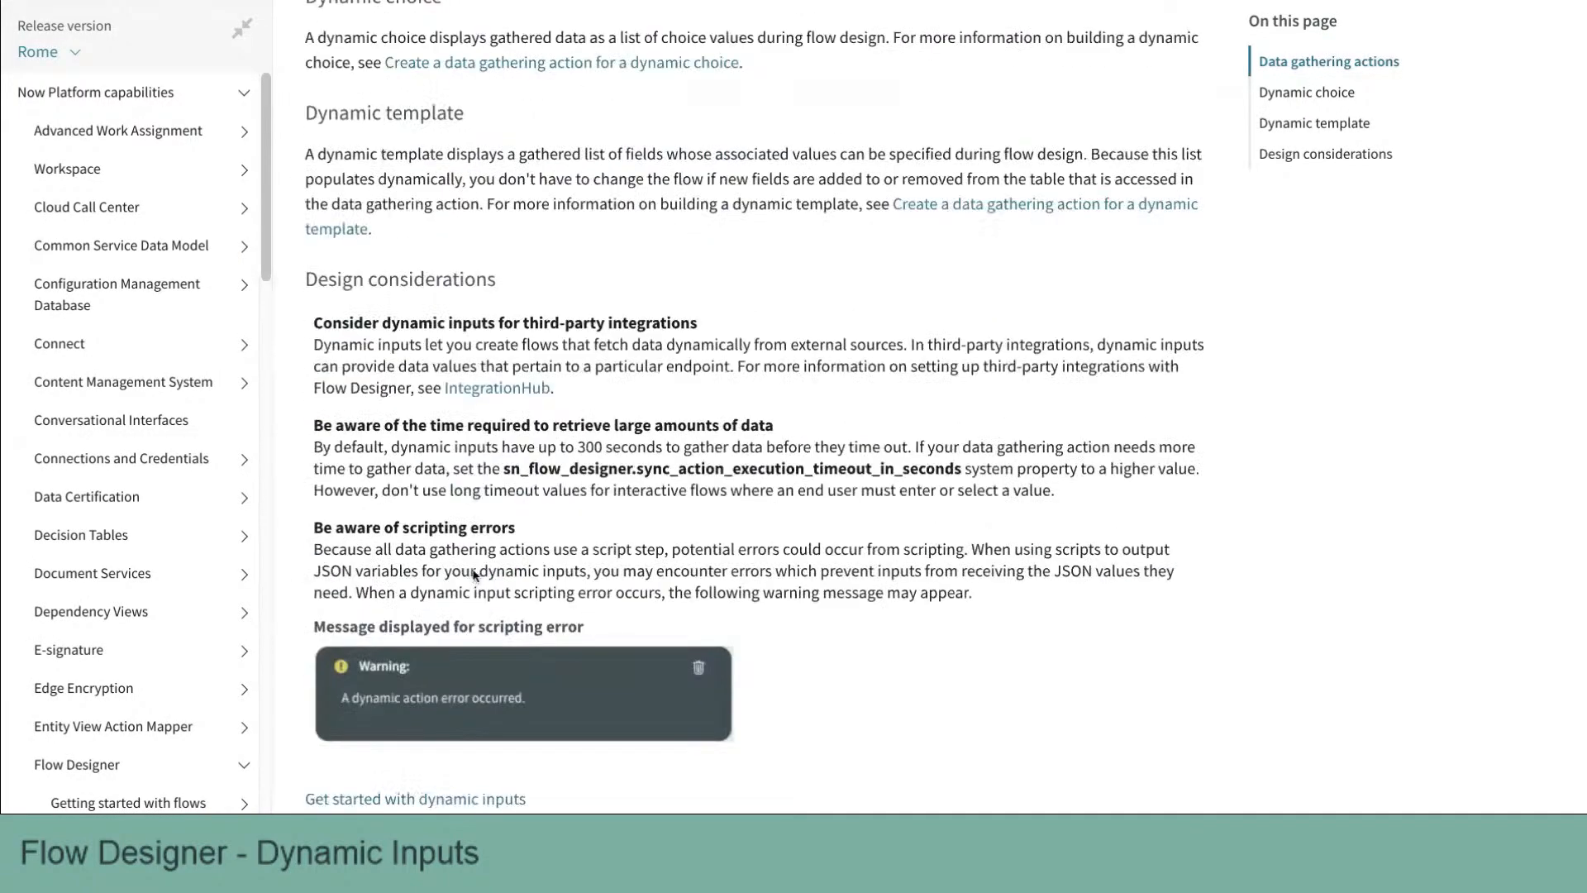
pyautogui.scroll(-3, 459, 678)
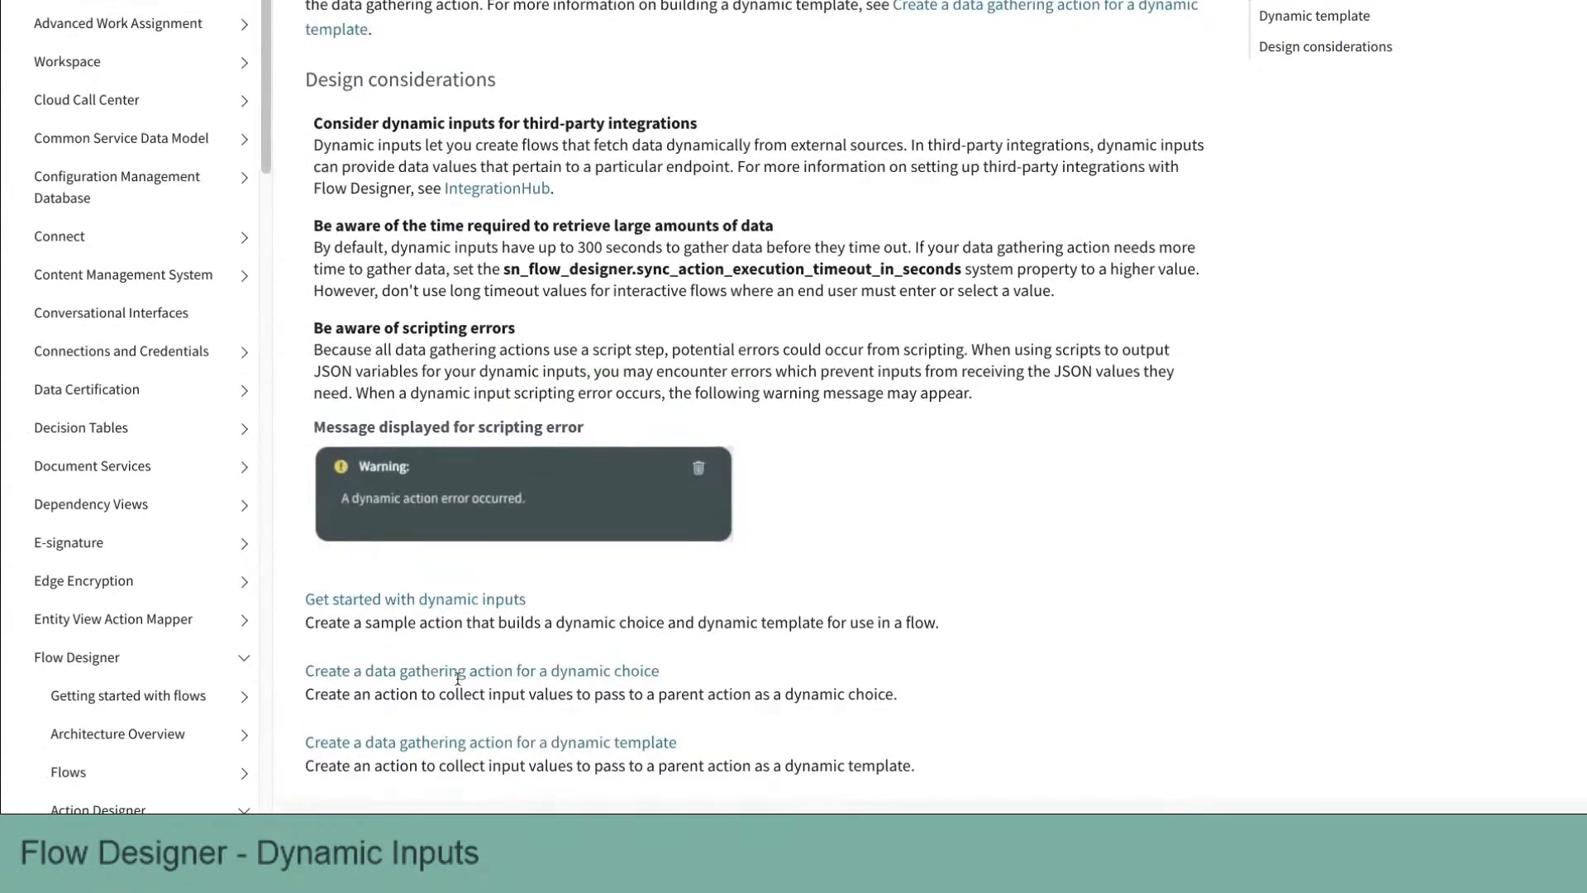
pyautogui.scroll(-1, 457, 677)
pyautogui.scroll(7, 903, 279)
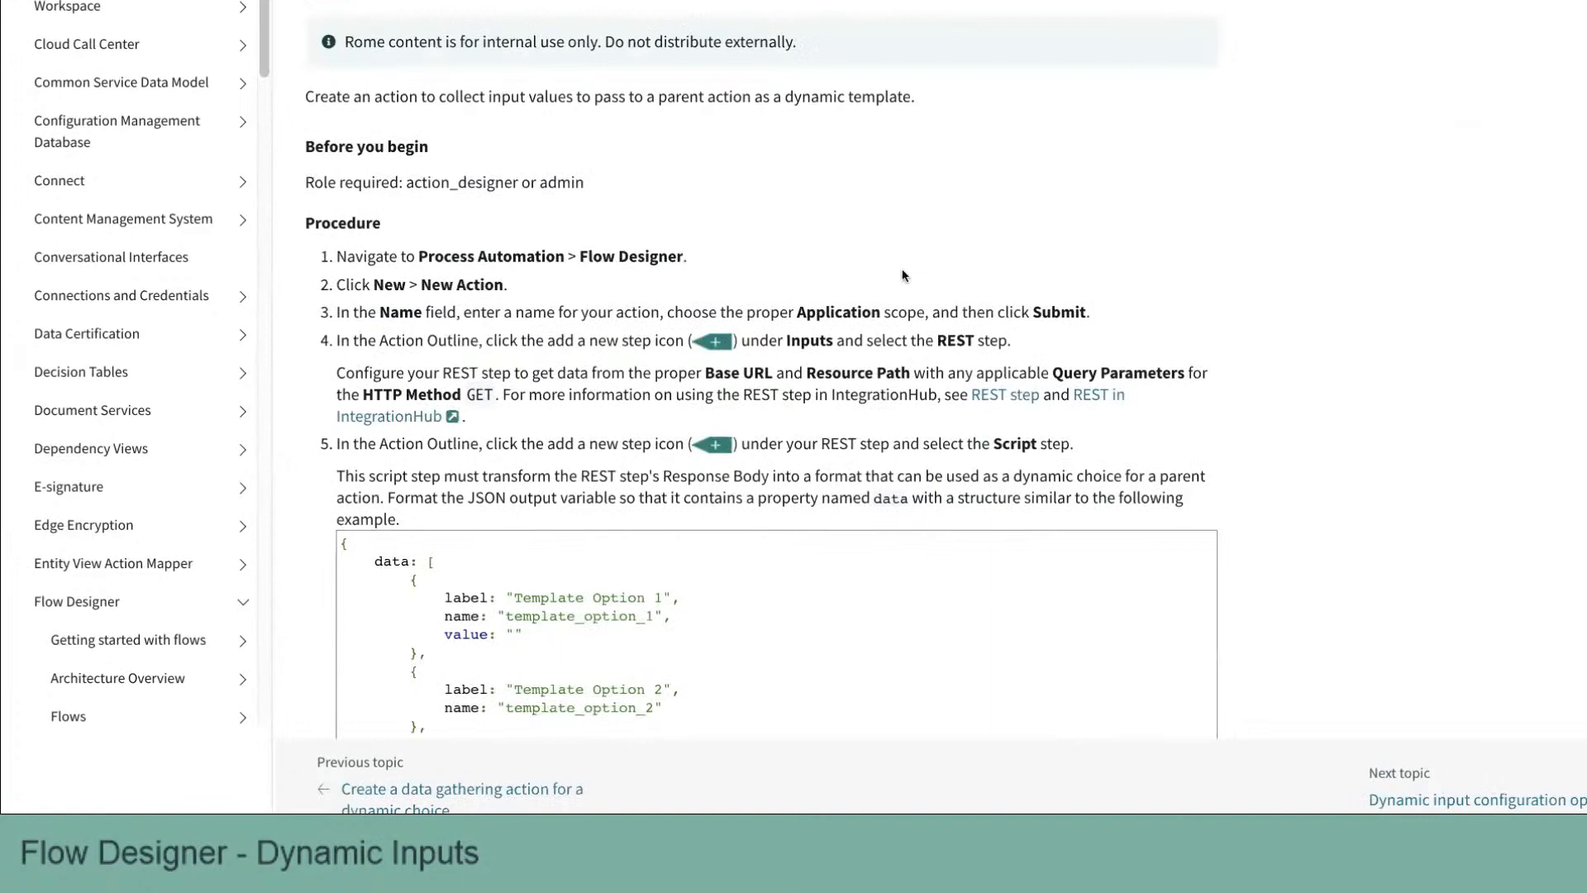
pyautogui.scroll(-5, 903, 278)
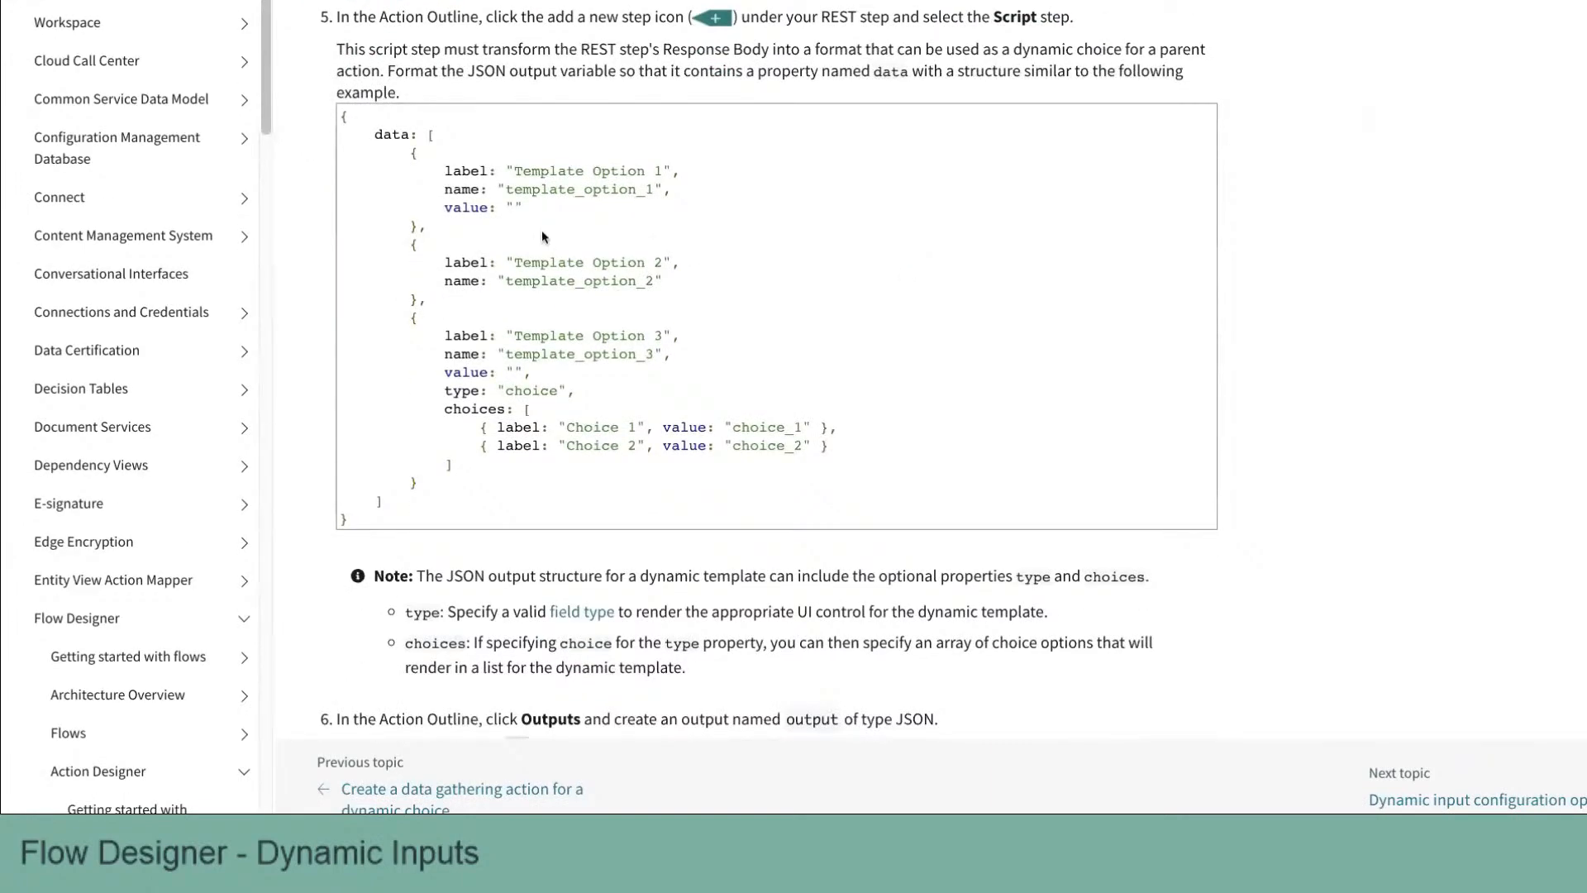
pyautogui.moveTo(367, 134); pyautogui.dragTo(513, 484)
pyautogui.scroll(2, 869, 50)
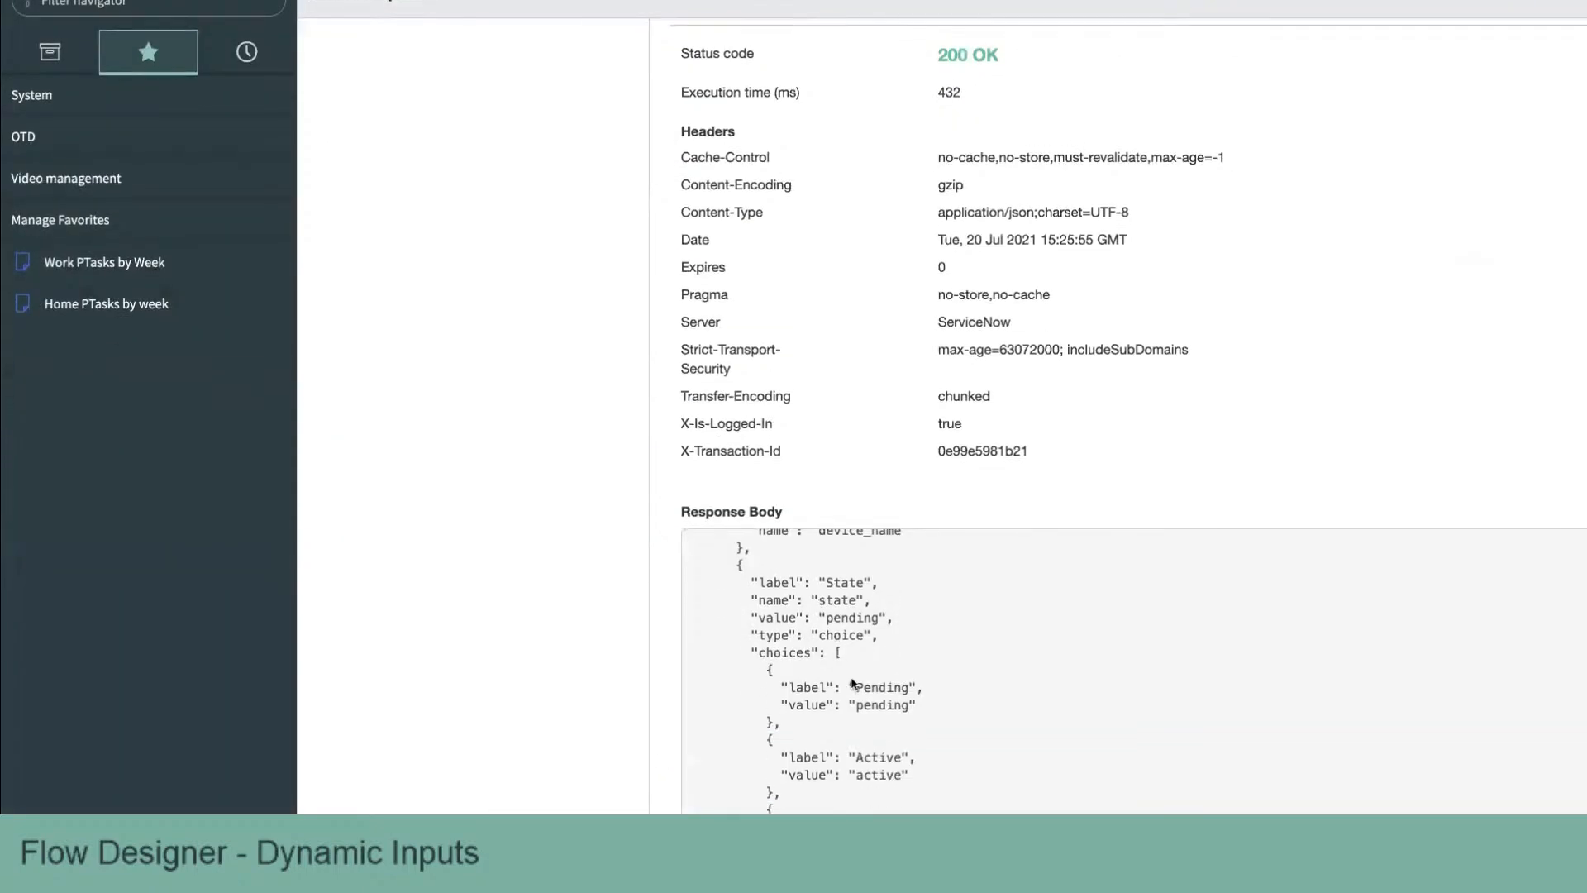
pyautogui.scroll(-1, 857, 679)
pyautogui.scroll(-2, 856, 679)
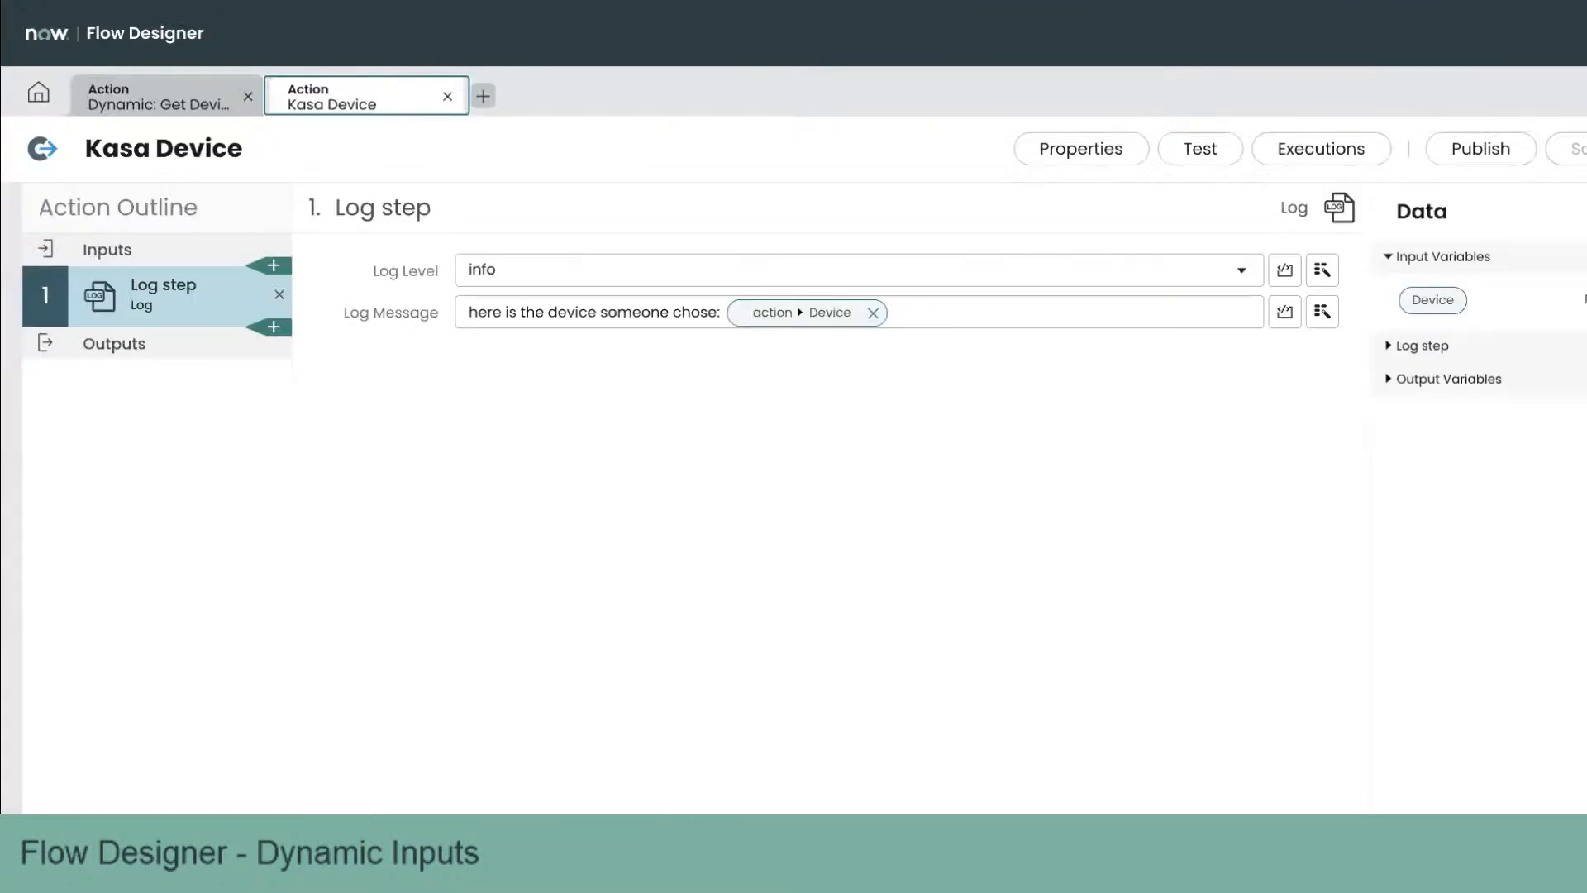
# Step: Create a new action named Dynamic: Get Device Fields
pyautogui.click(486, 96)
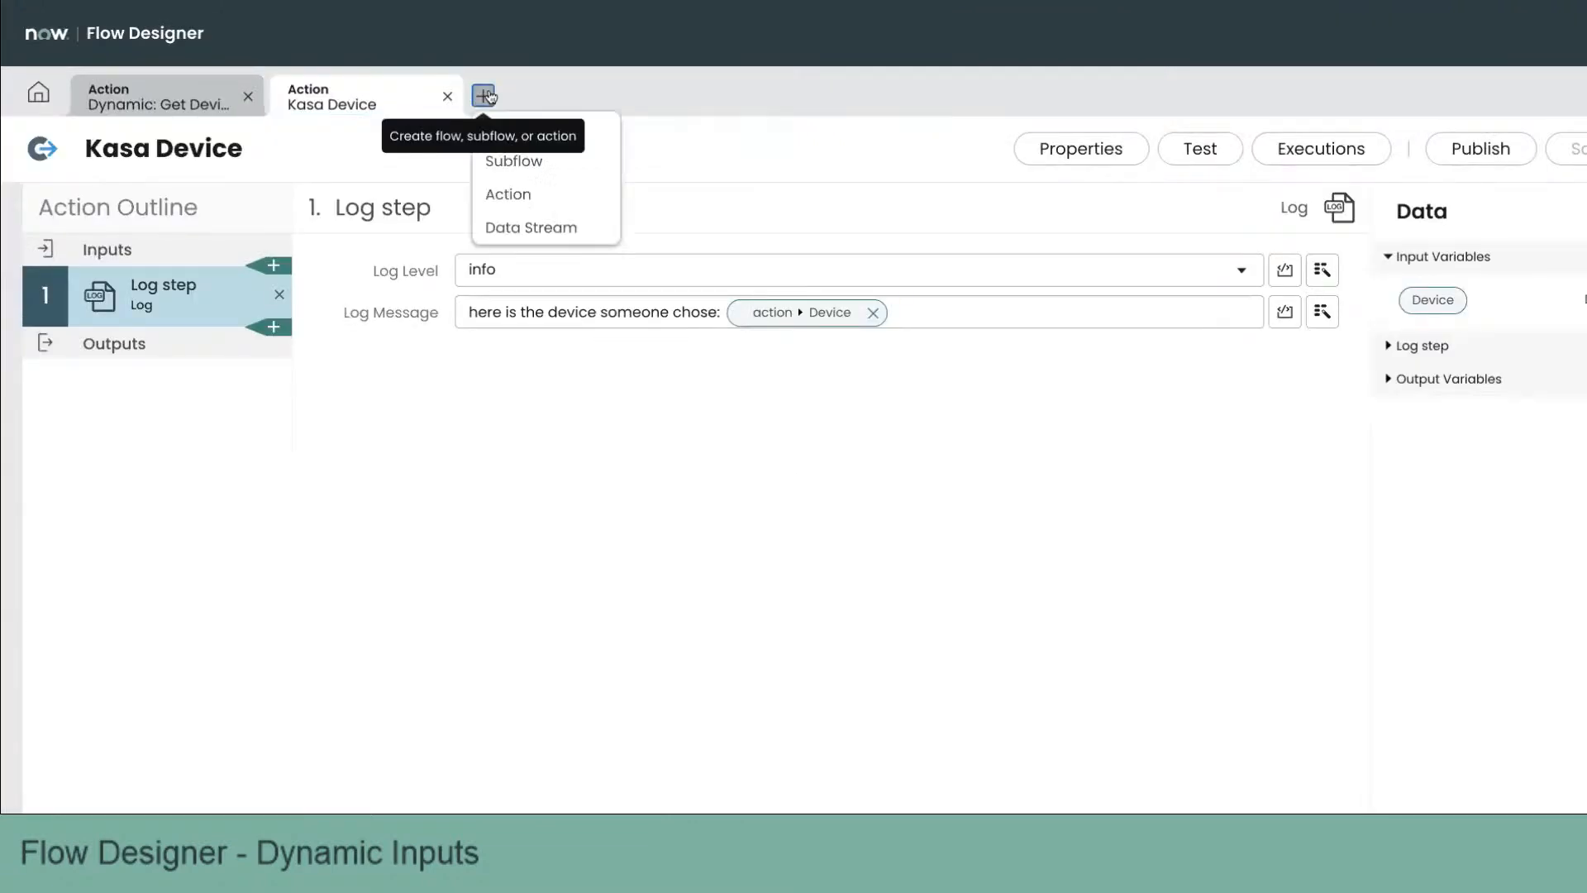
pyautogui.click(550, 195)
pyautogui.write('Dynamic: ')
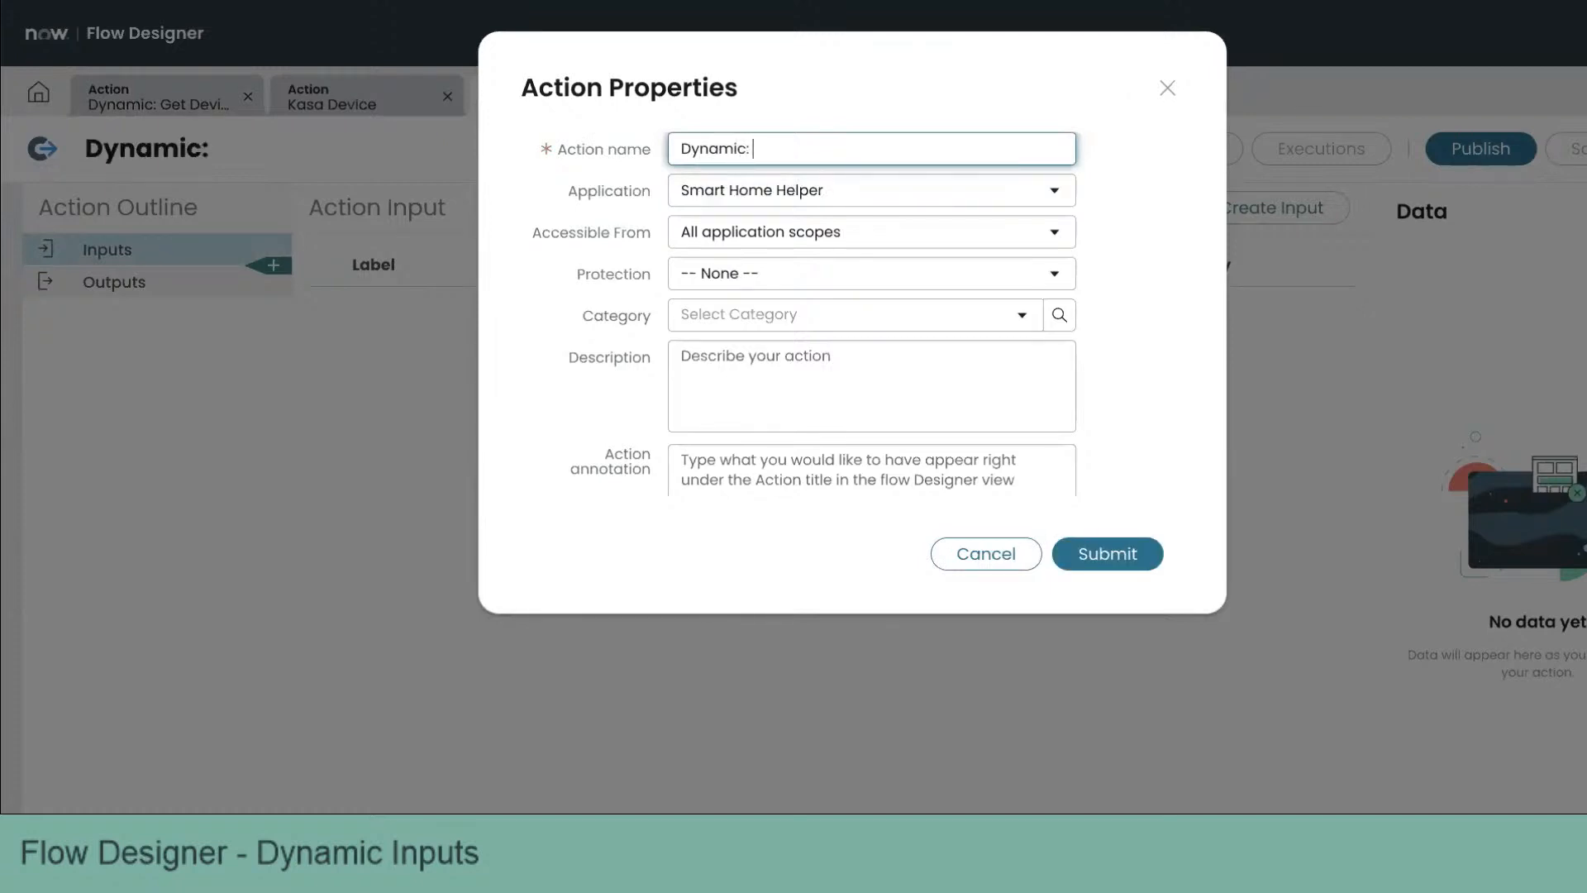
pyautogui.write('Get')
pyautogui.write('Device Fields')
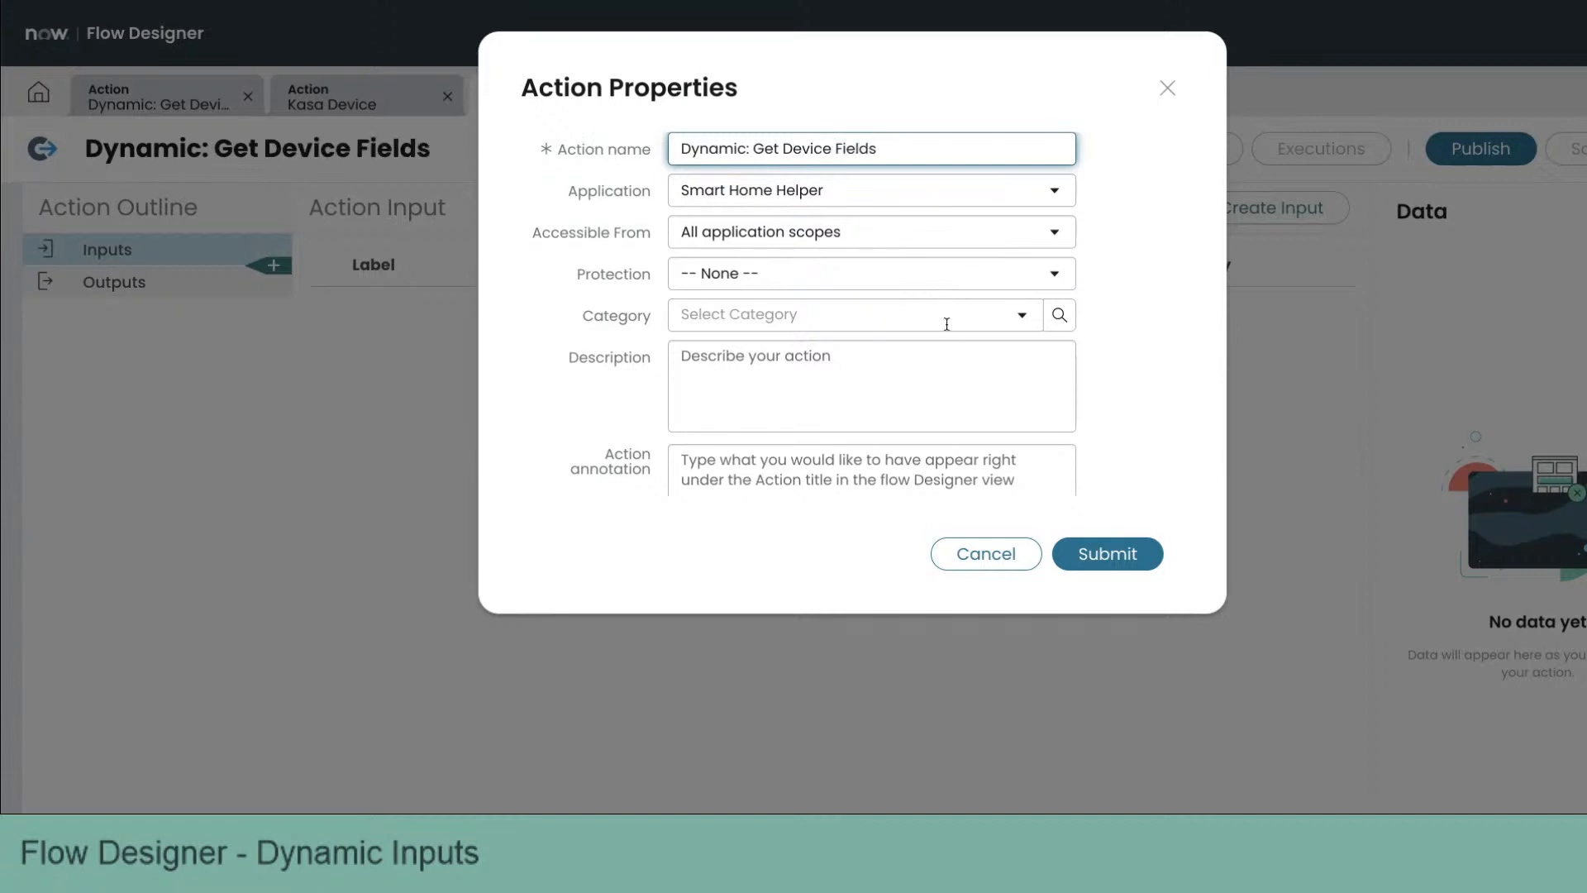
pyautogui.click(1112, 554)
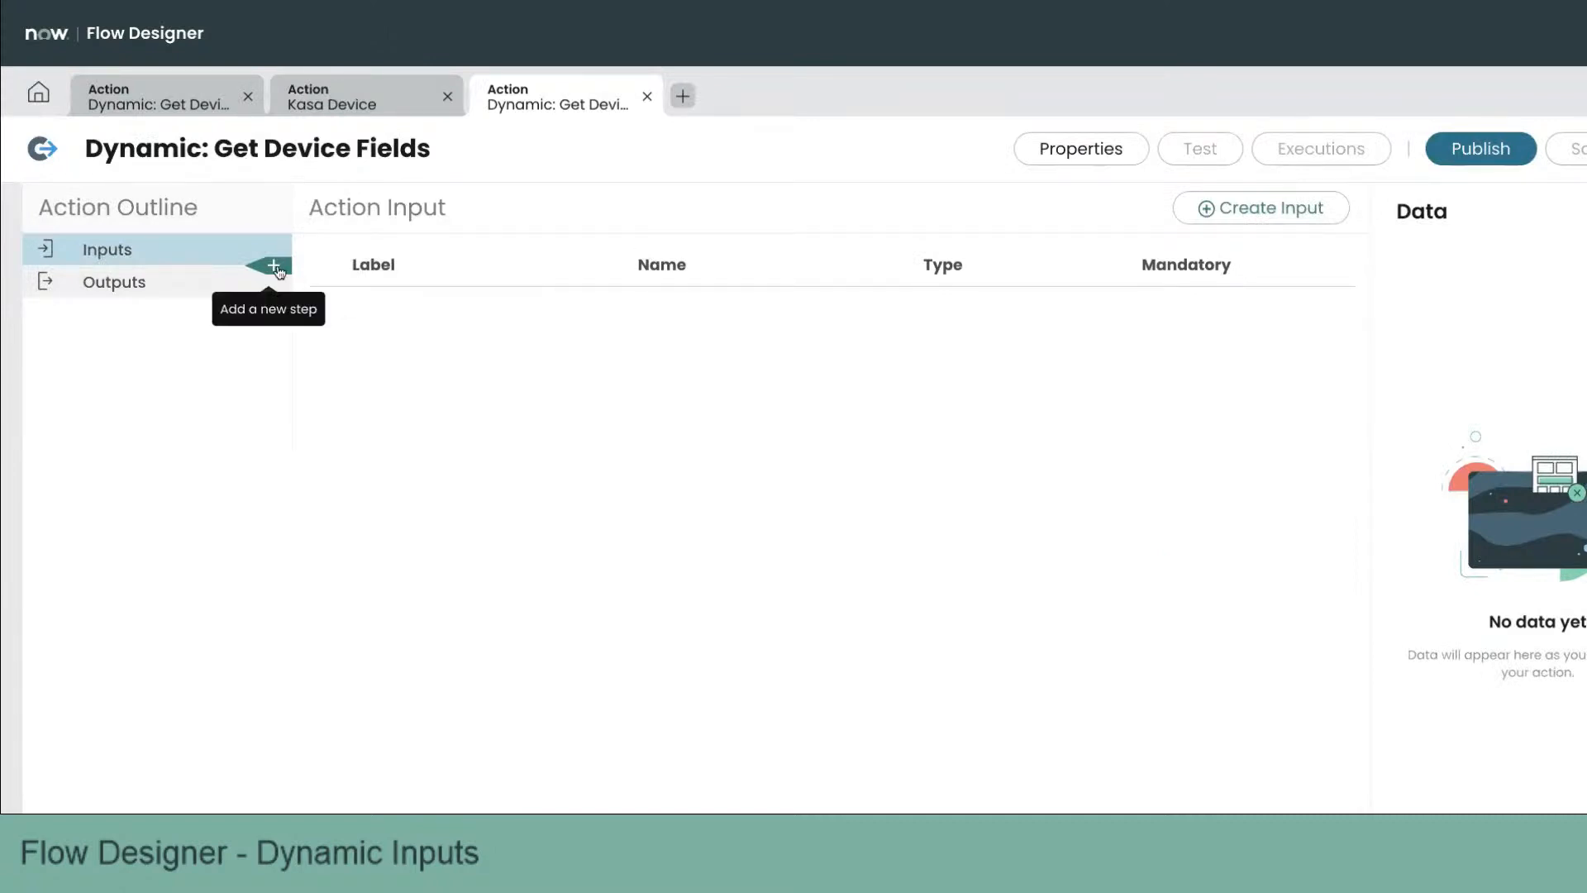
# Step: Add a REST step as the action's first step
pyautogui.click(275, 266)
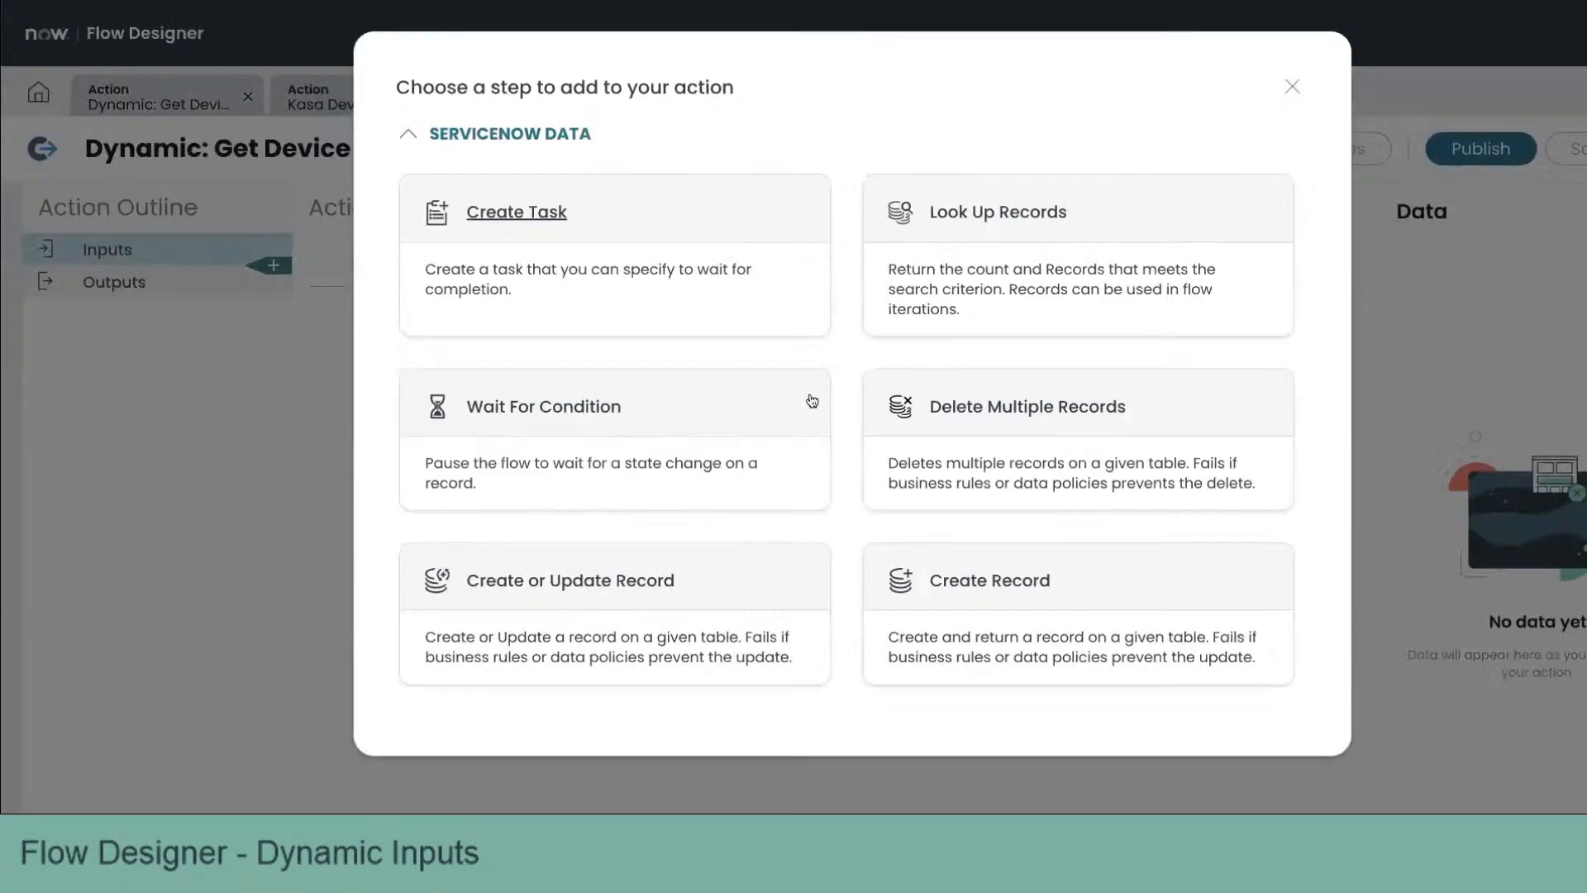
pyautogui.scroll(-10, 1001, 496)
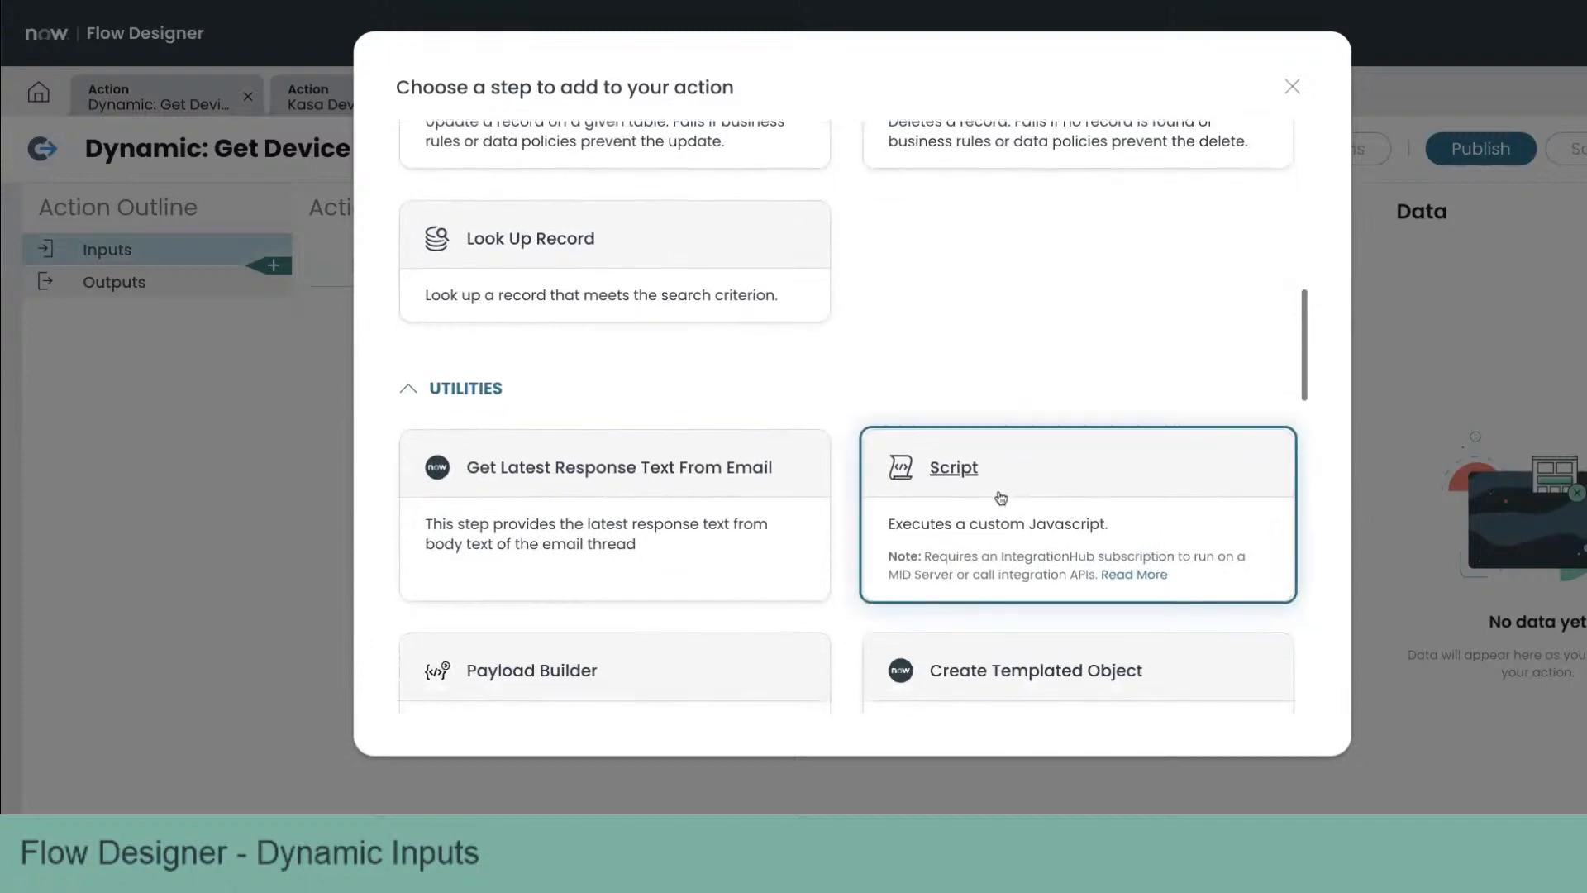
pyautogui.scroll(-8, 1001, 496)
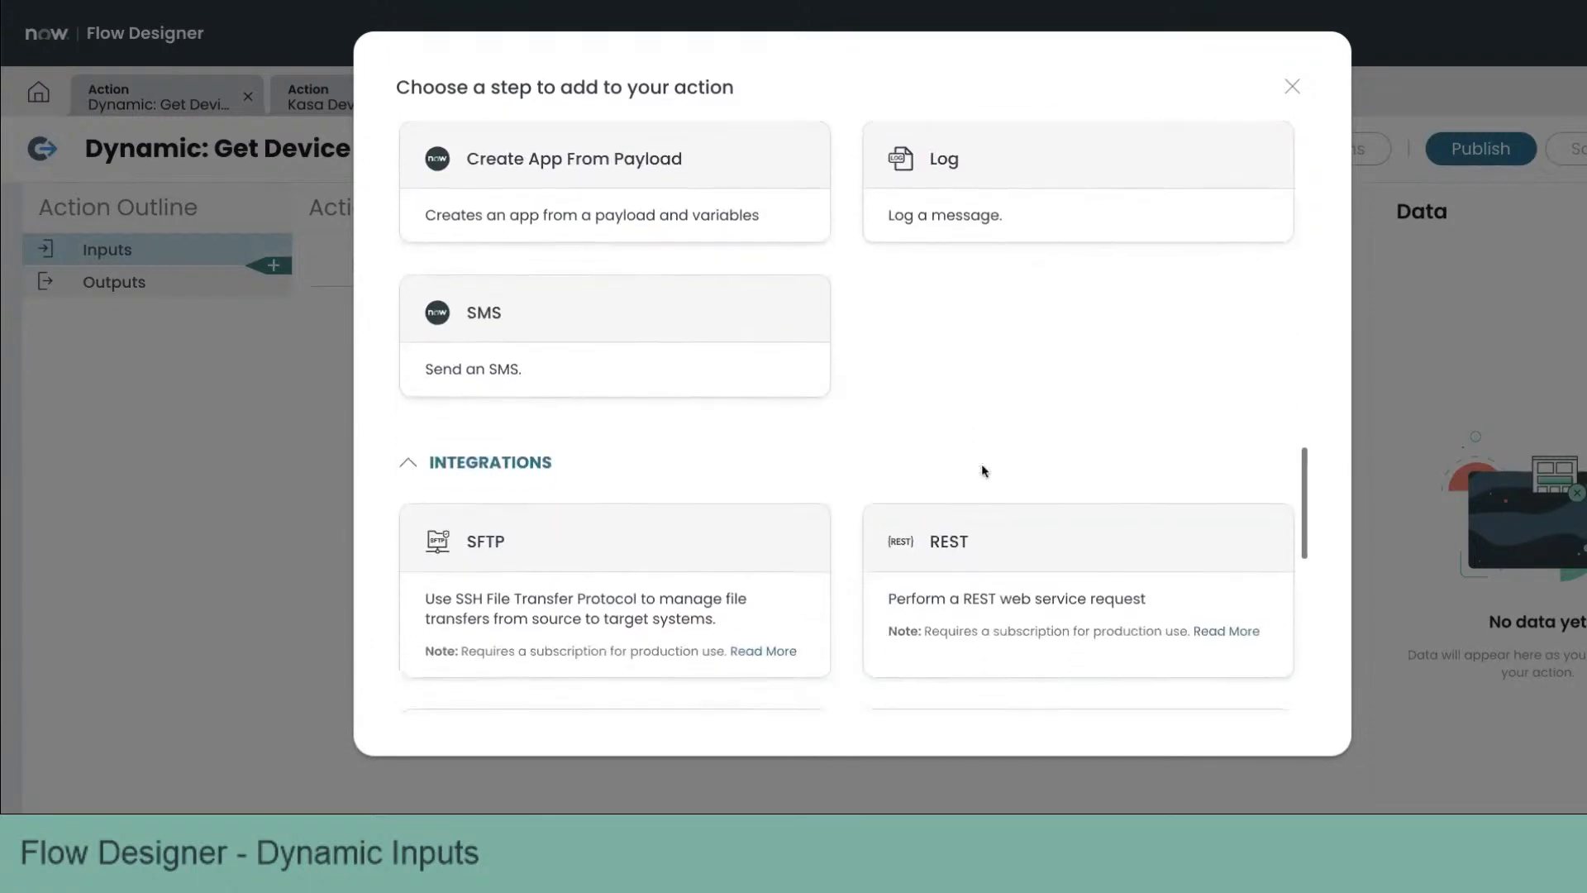
pyautogui.scroll(-2, 984, 471)
pyautogui.click(949, 409)
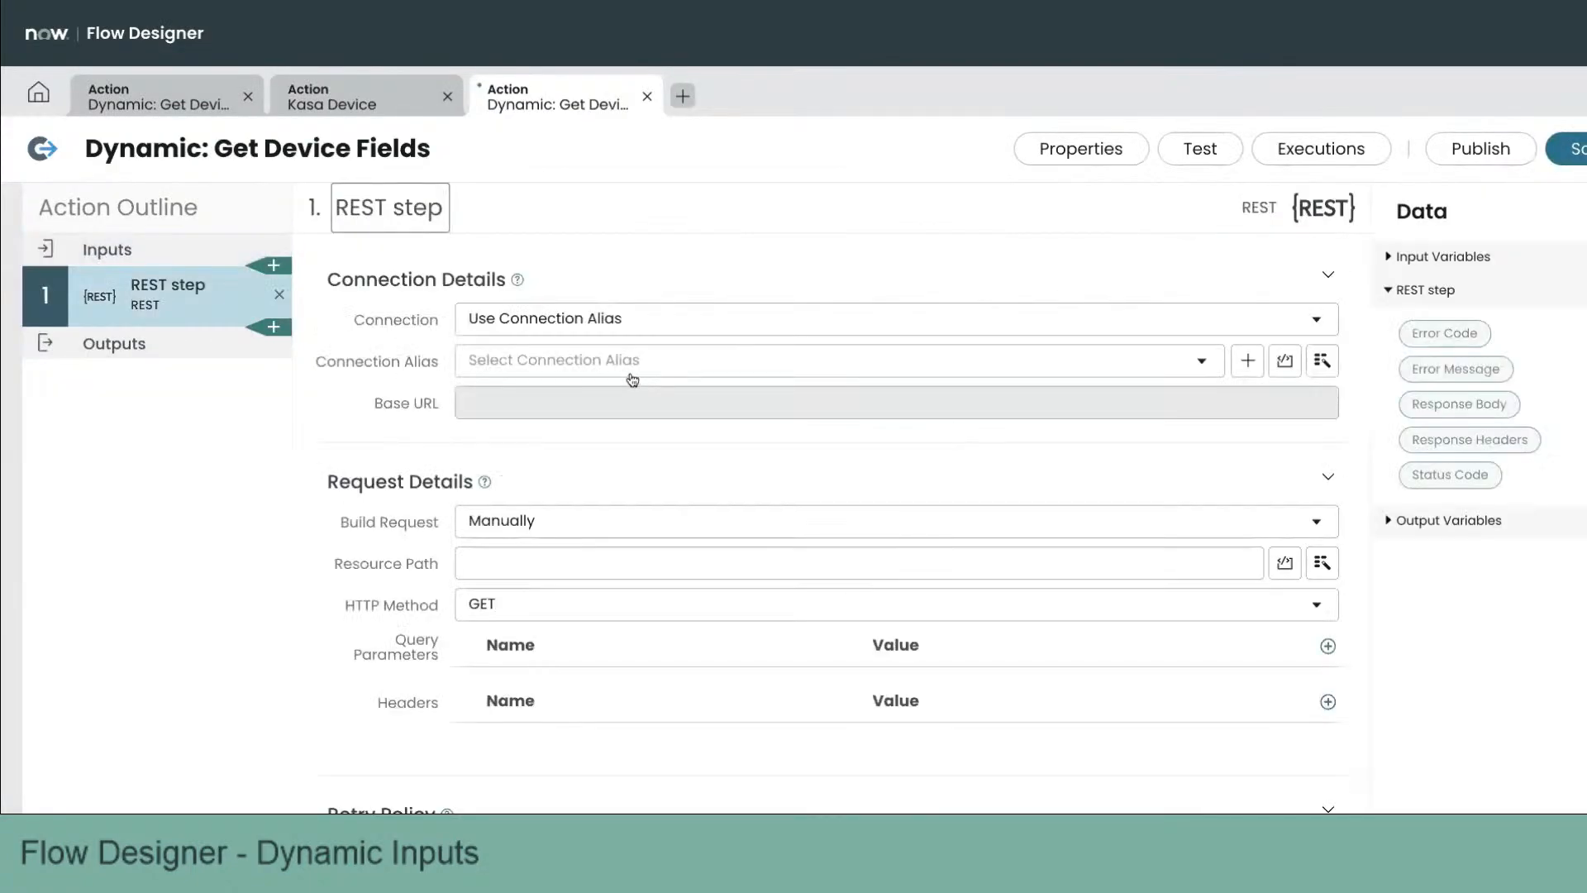
# Step: Set the REST step's connection alias to x_66238_shh.DemoCT1_Kasa_REST
pyautogui.click(632, 364)
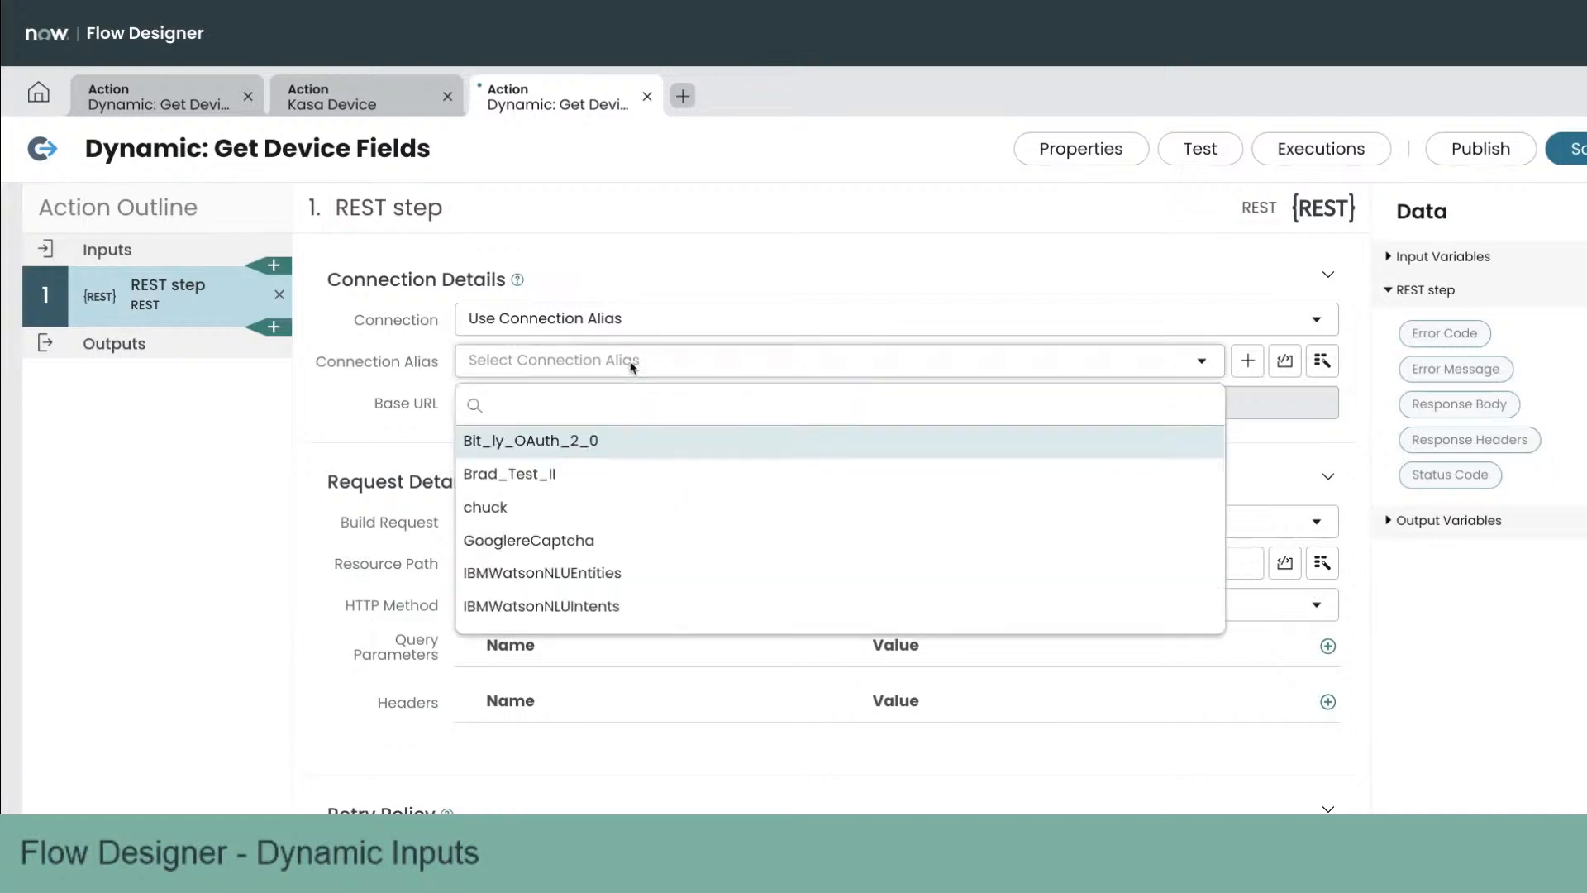
pyautogui.write('x_')
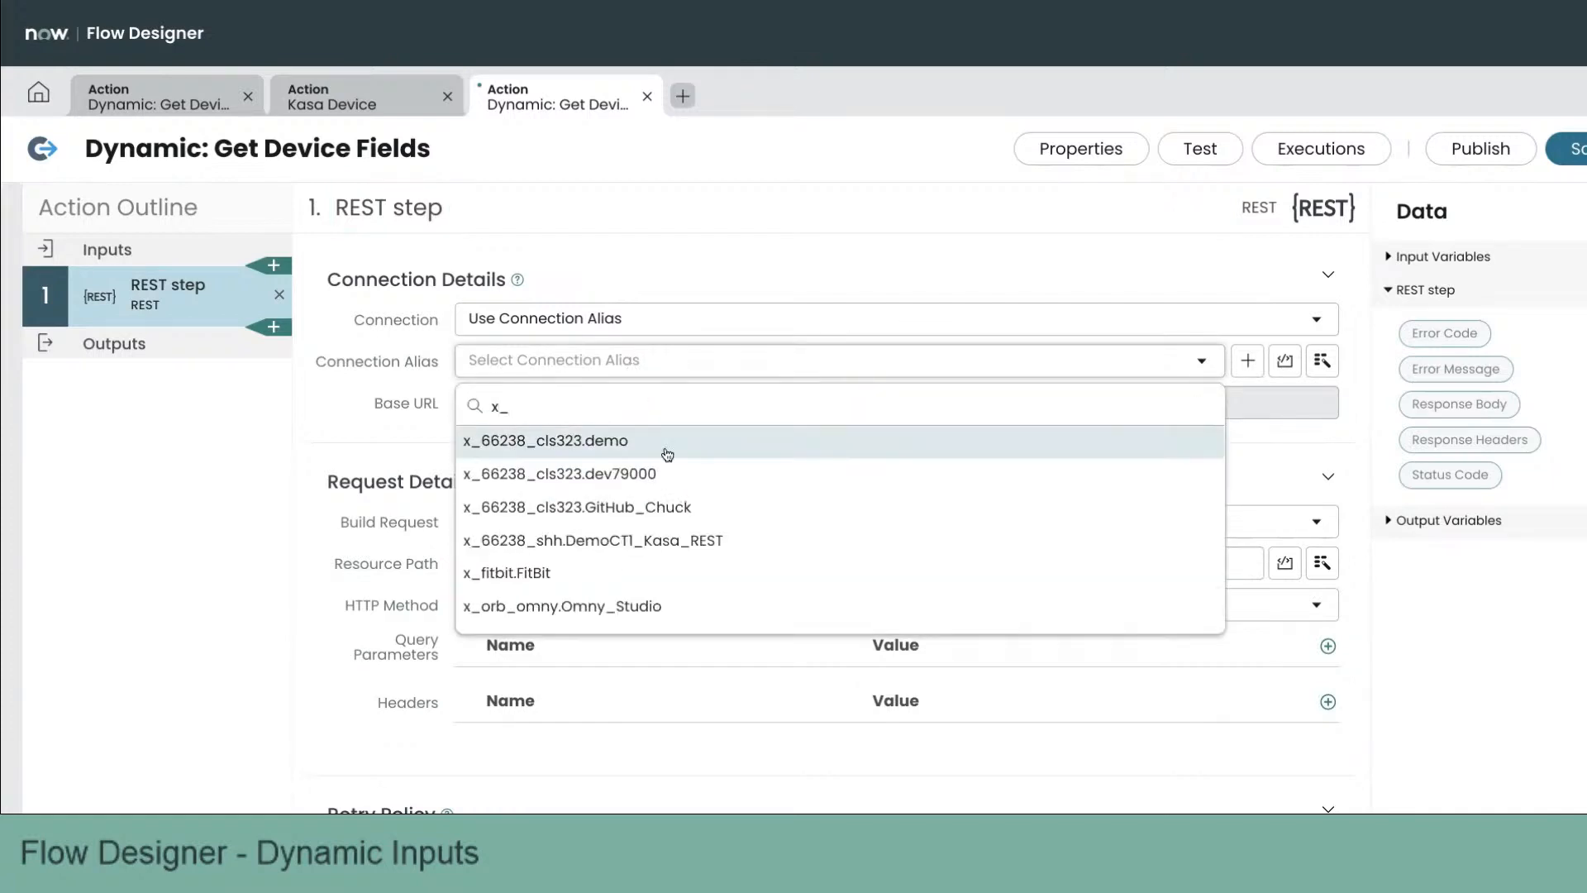
pyautogui.click(692, 541)
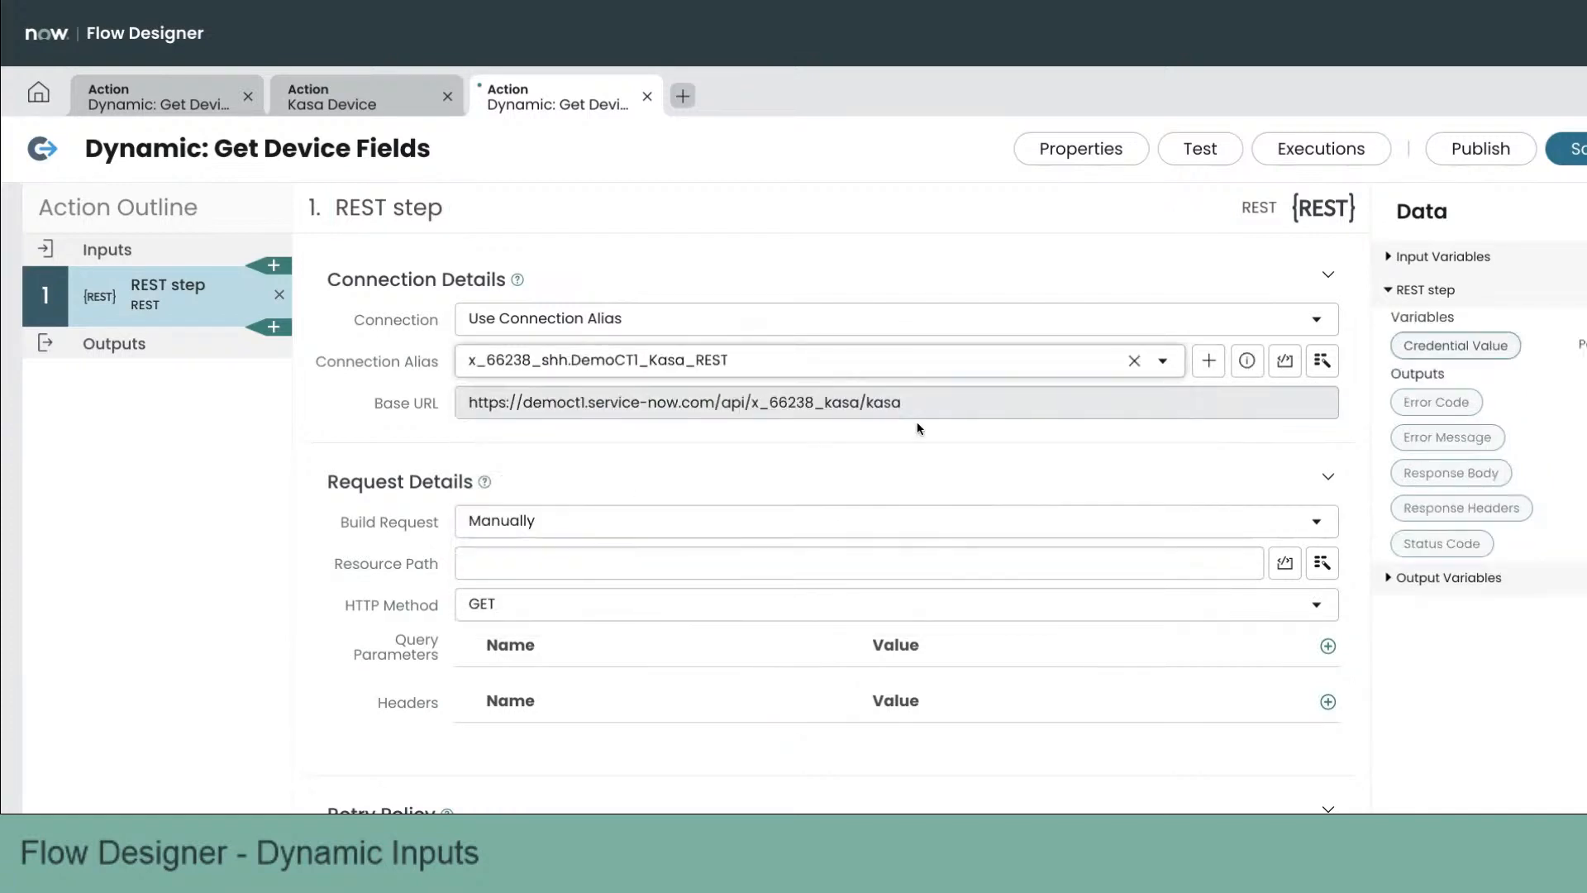
# Step: Set the REST step's resource path to /device_fields
pyautogui.click(638, 559)
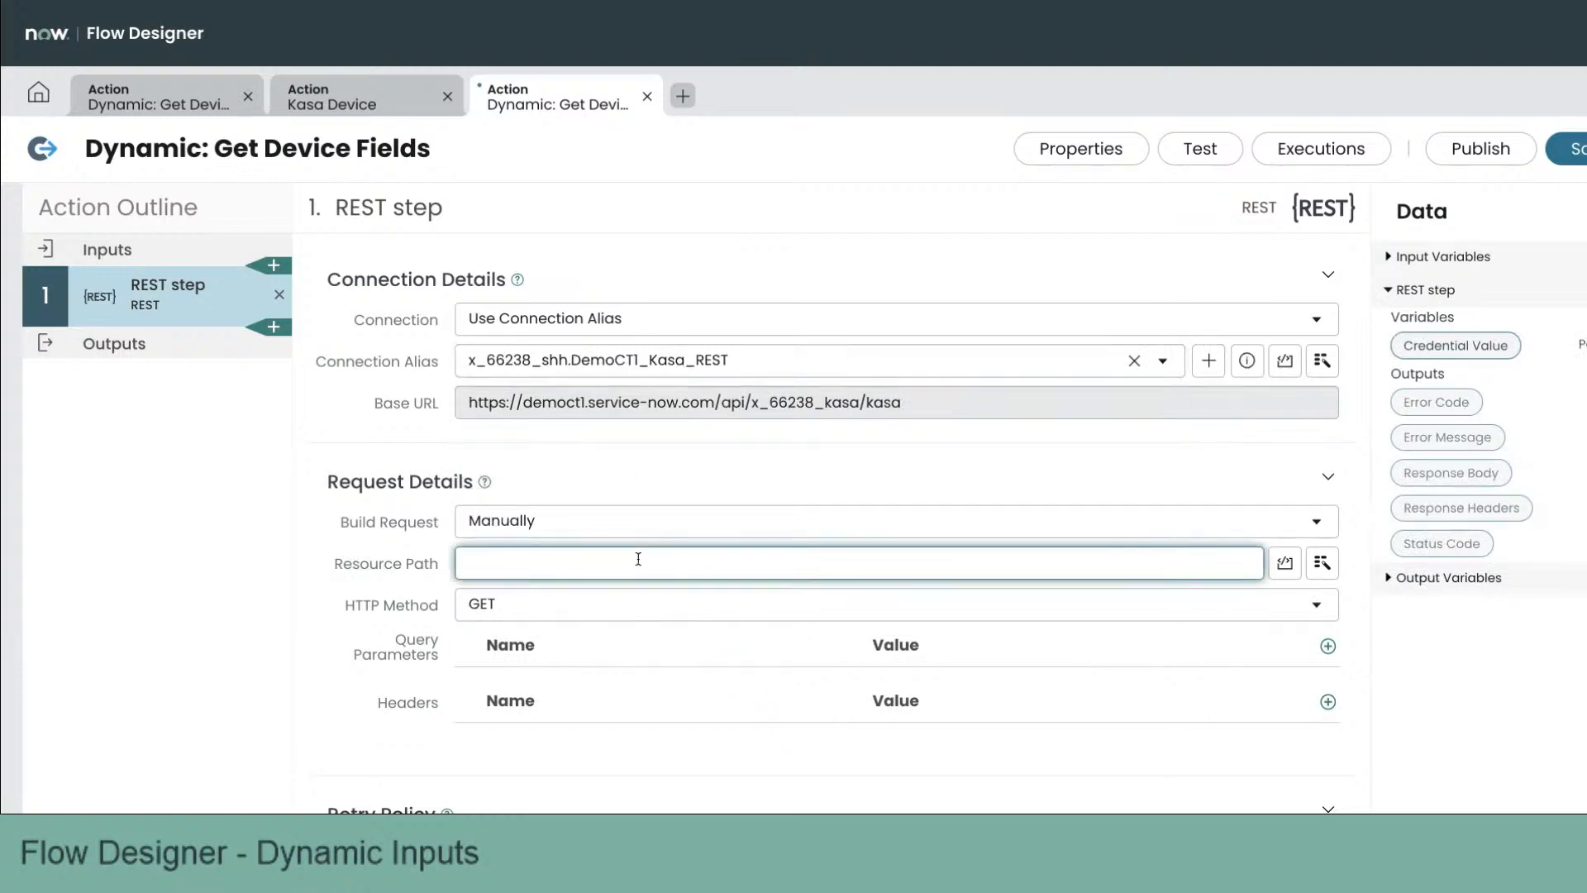
pyautogui.write('/device_list')
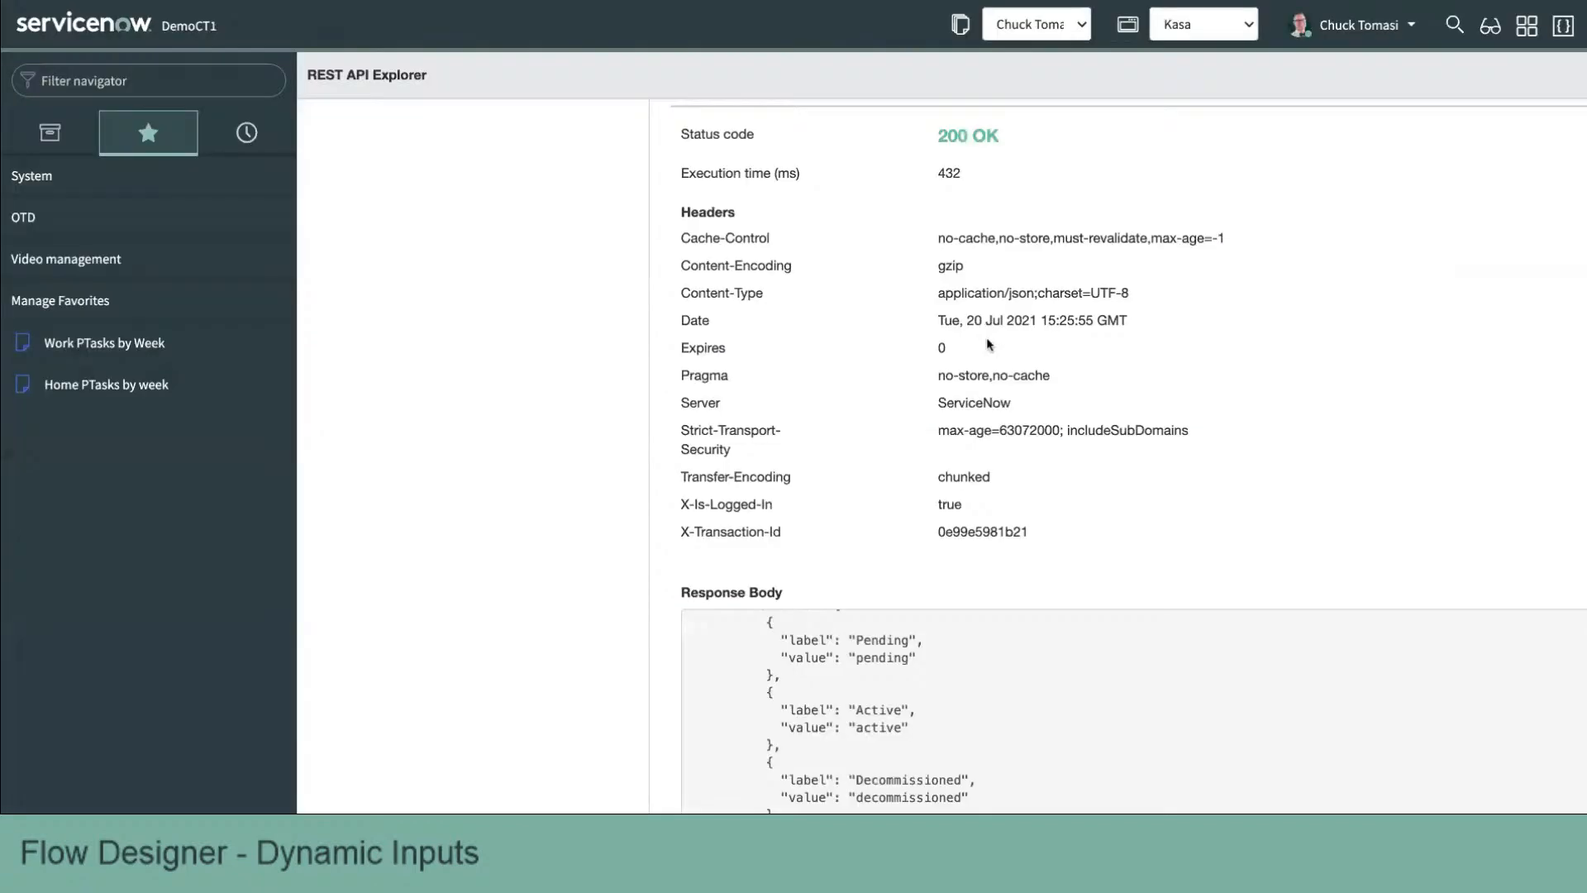
pyautogui.scroll(4, 988, 344)
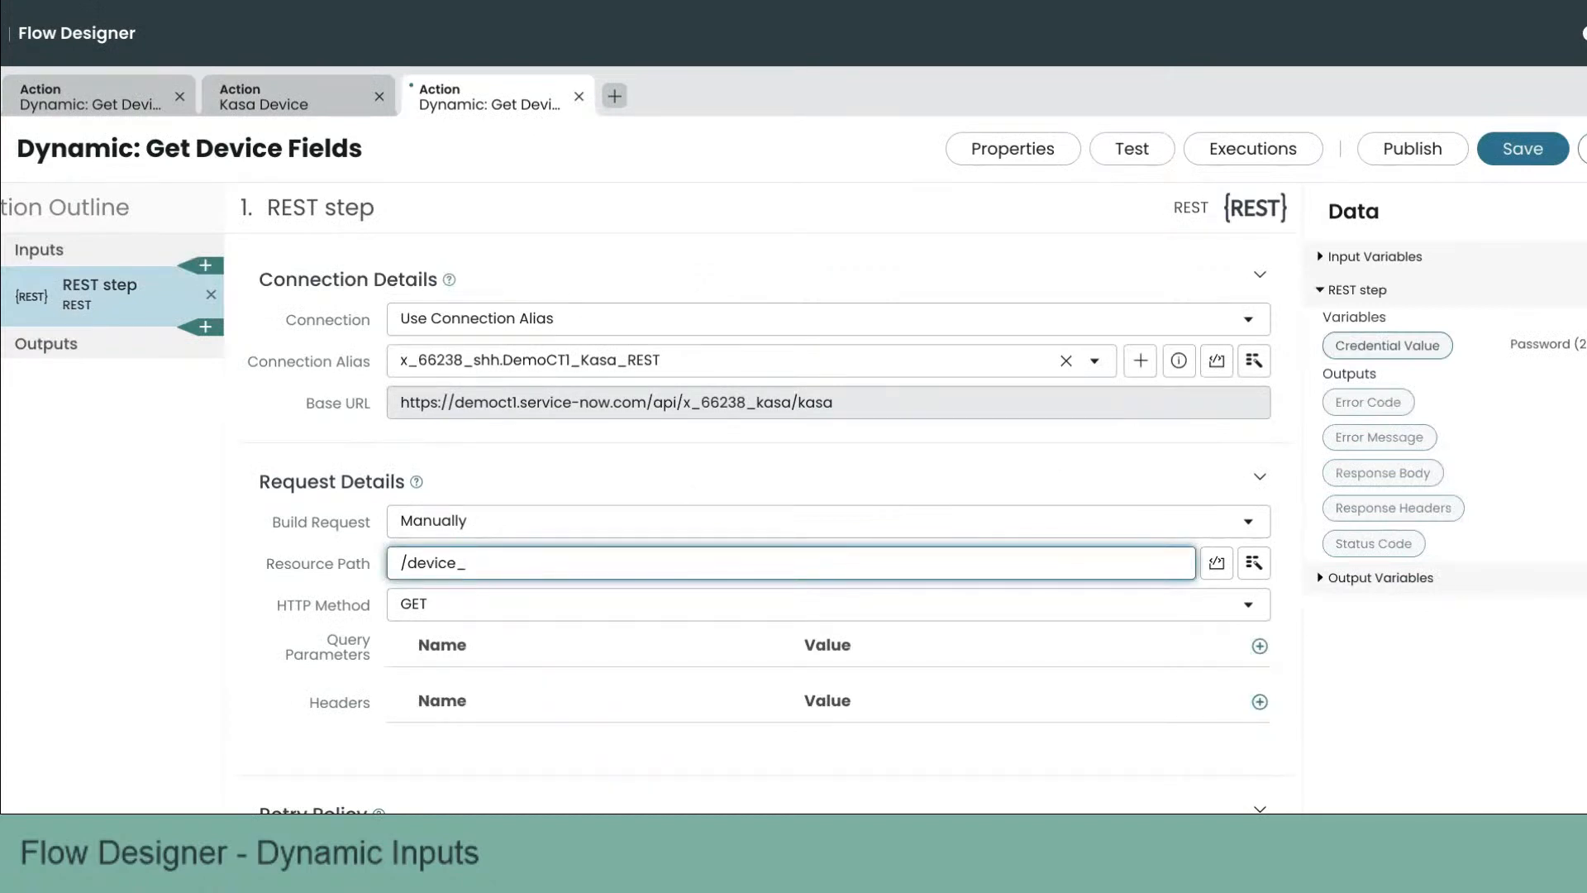
pyautogui.write('fields')
# Step: Add two header rows and set the first header Content-type to application/json
pyautogui.scroll(-2, 1238, 642)
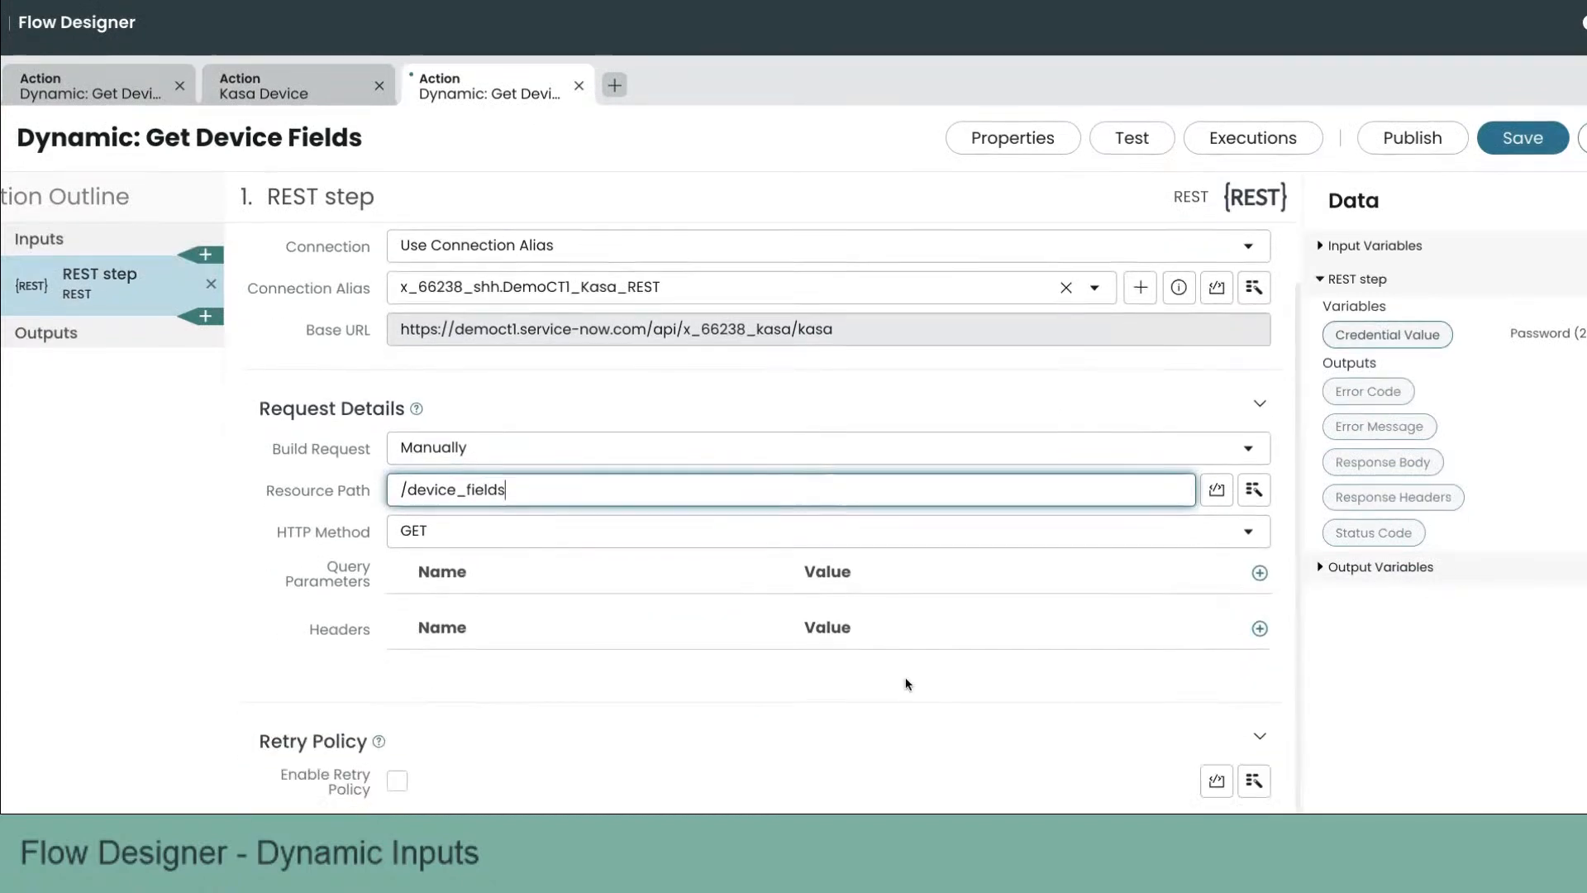
pyautogui.click(1259, 625)
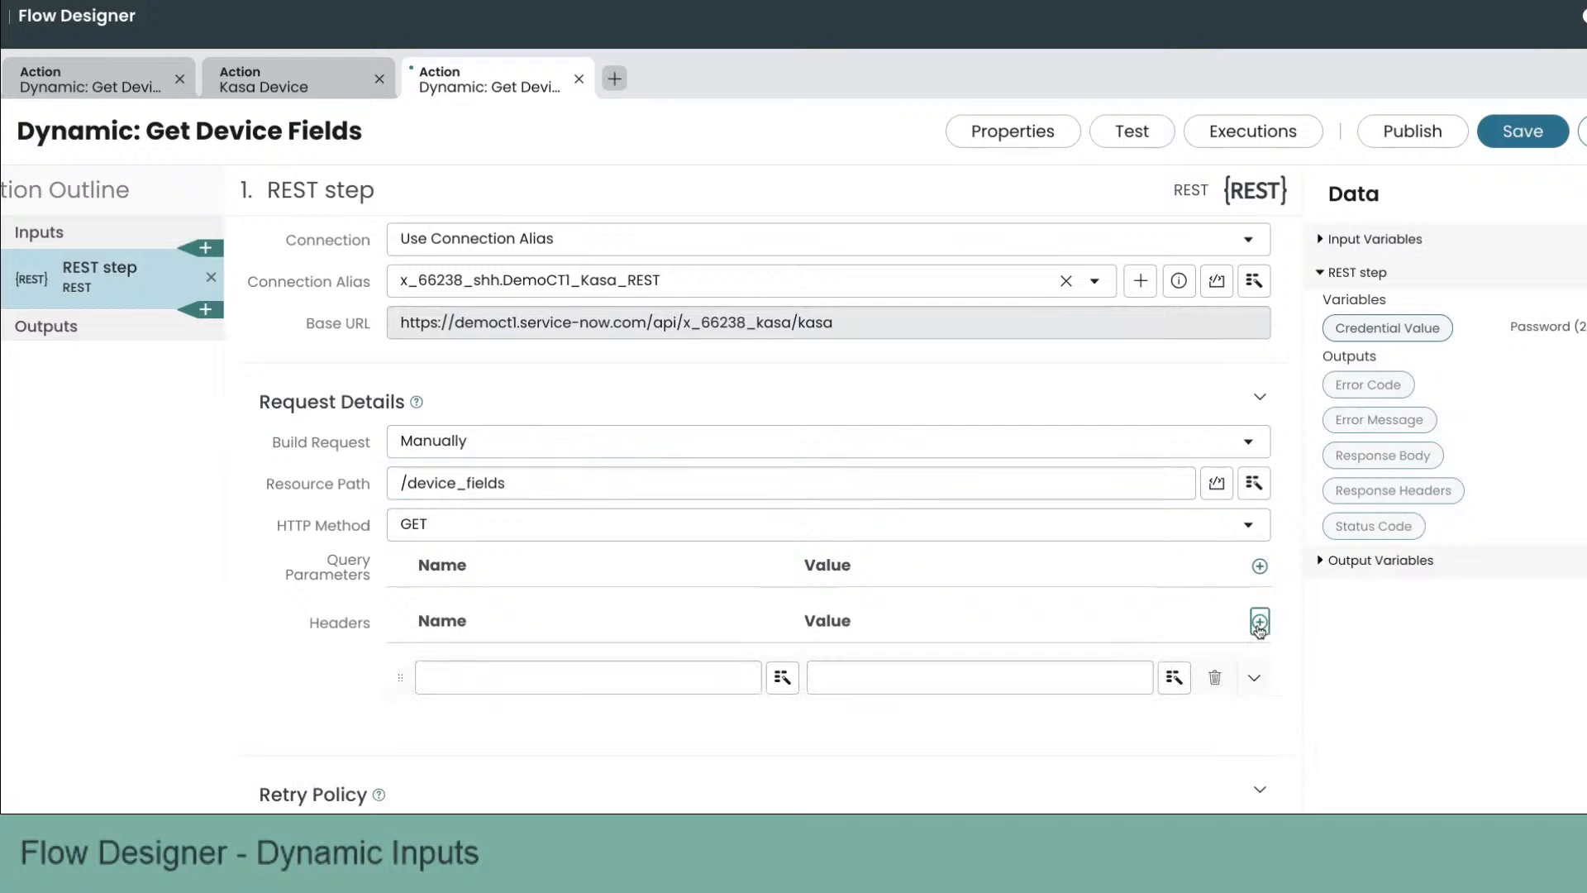
pyautogui.click(1259, 622)
pyautogui.click(673, 676)
pyautogui.write('Conten')
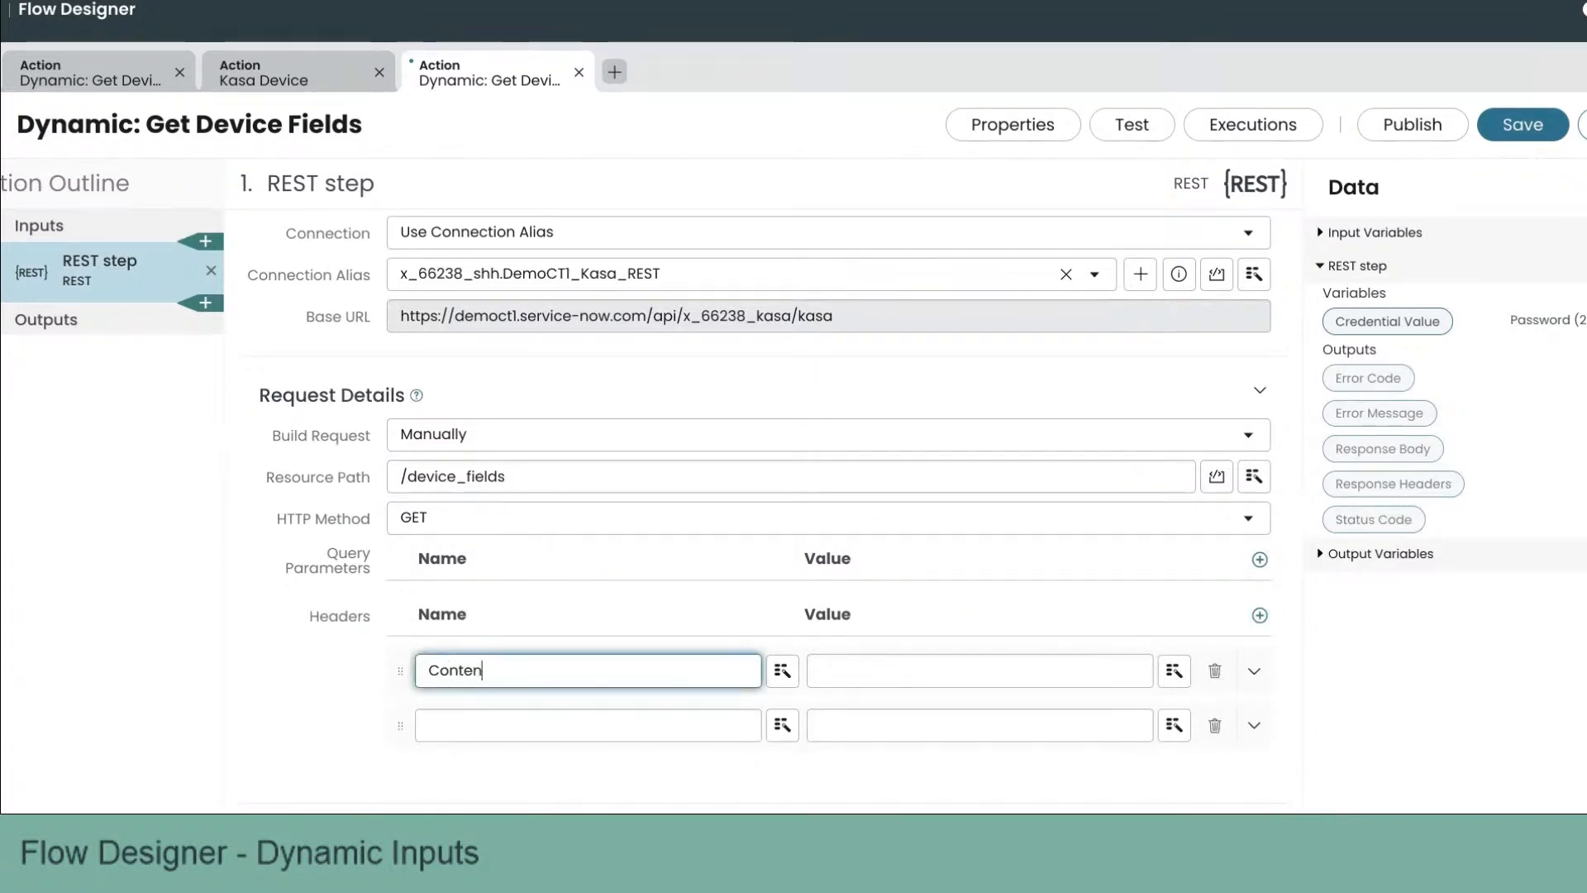
pyautogui.write('t-type')
pyautogui.press('Tab')
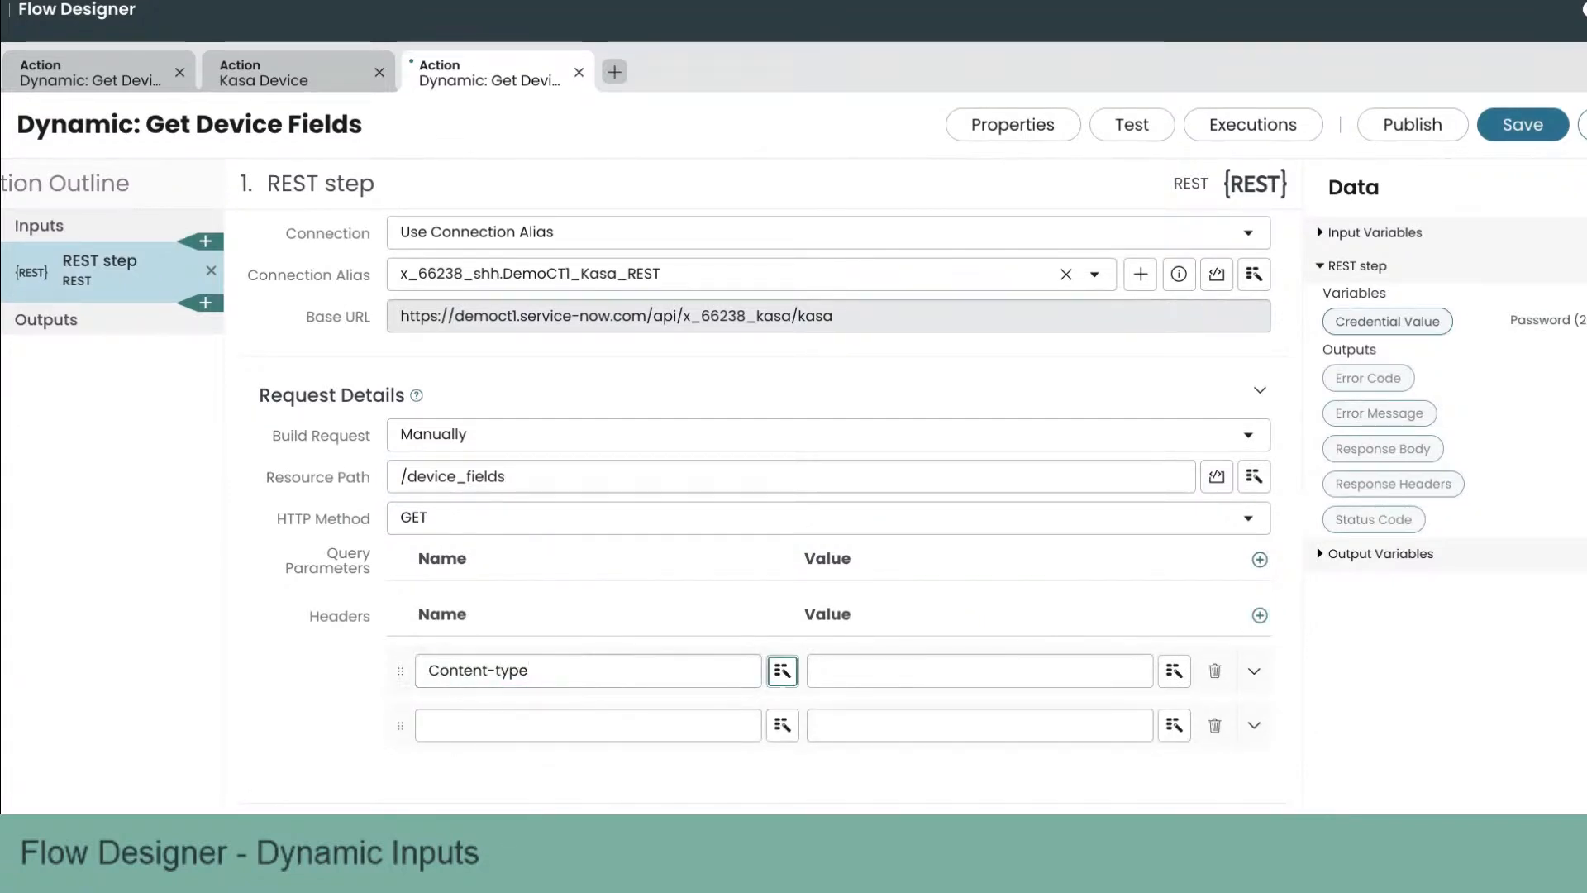
pyautogui.press('Tab')
pyautogui.write('application/json')
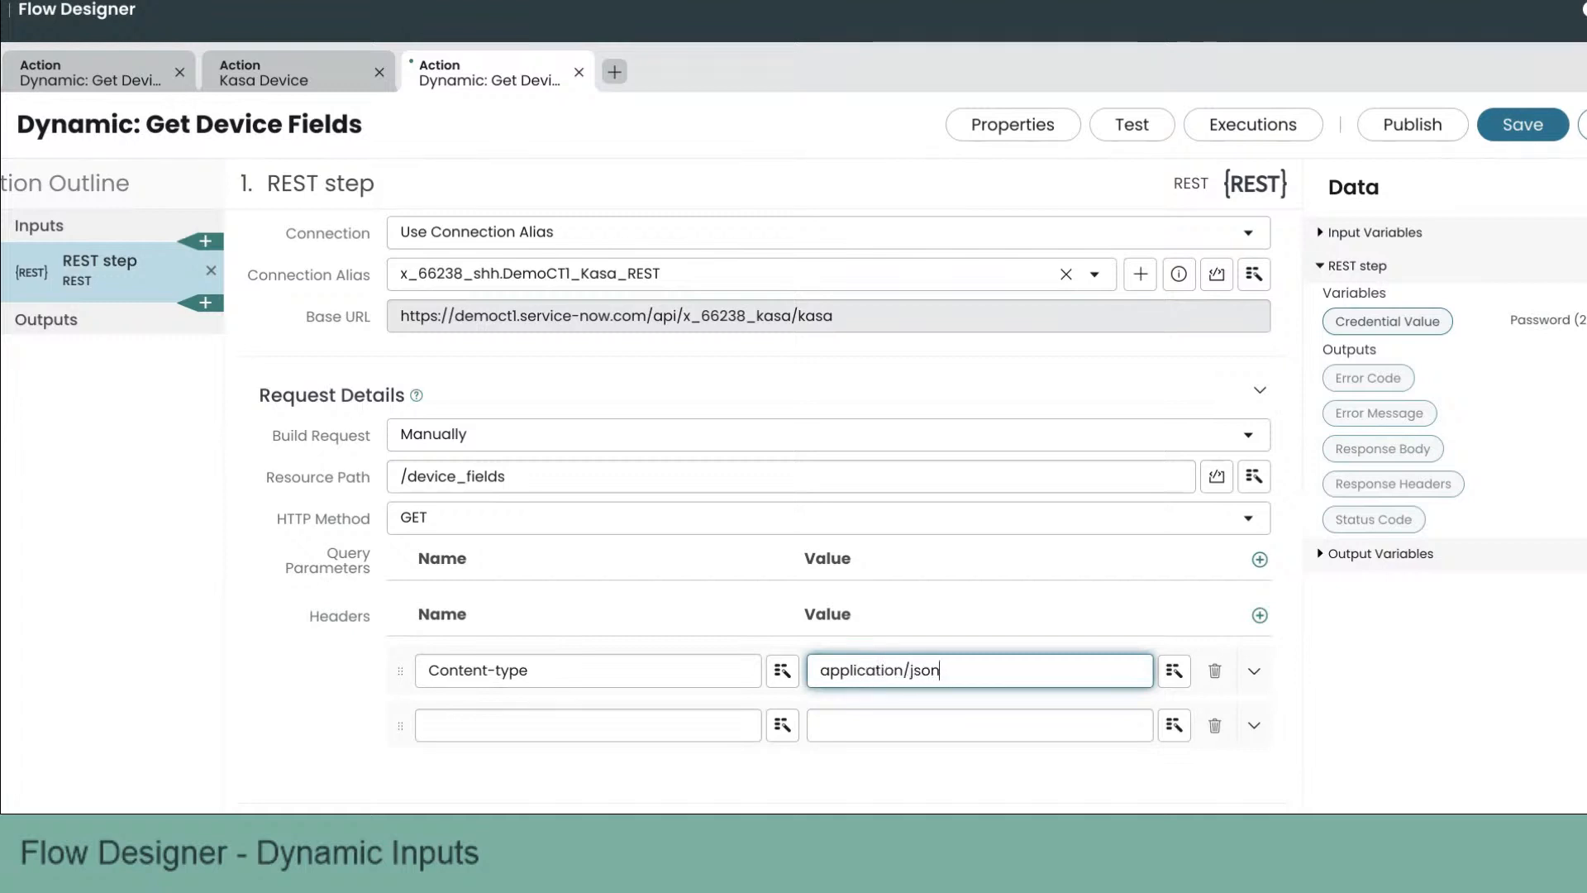
# Step: Fill the second header as Accept with the value application/json
pyautogui.tripleClick(861, 647)
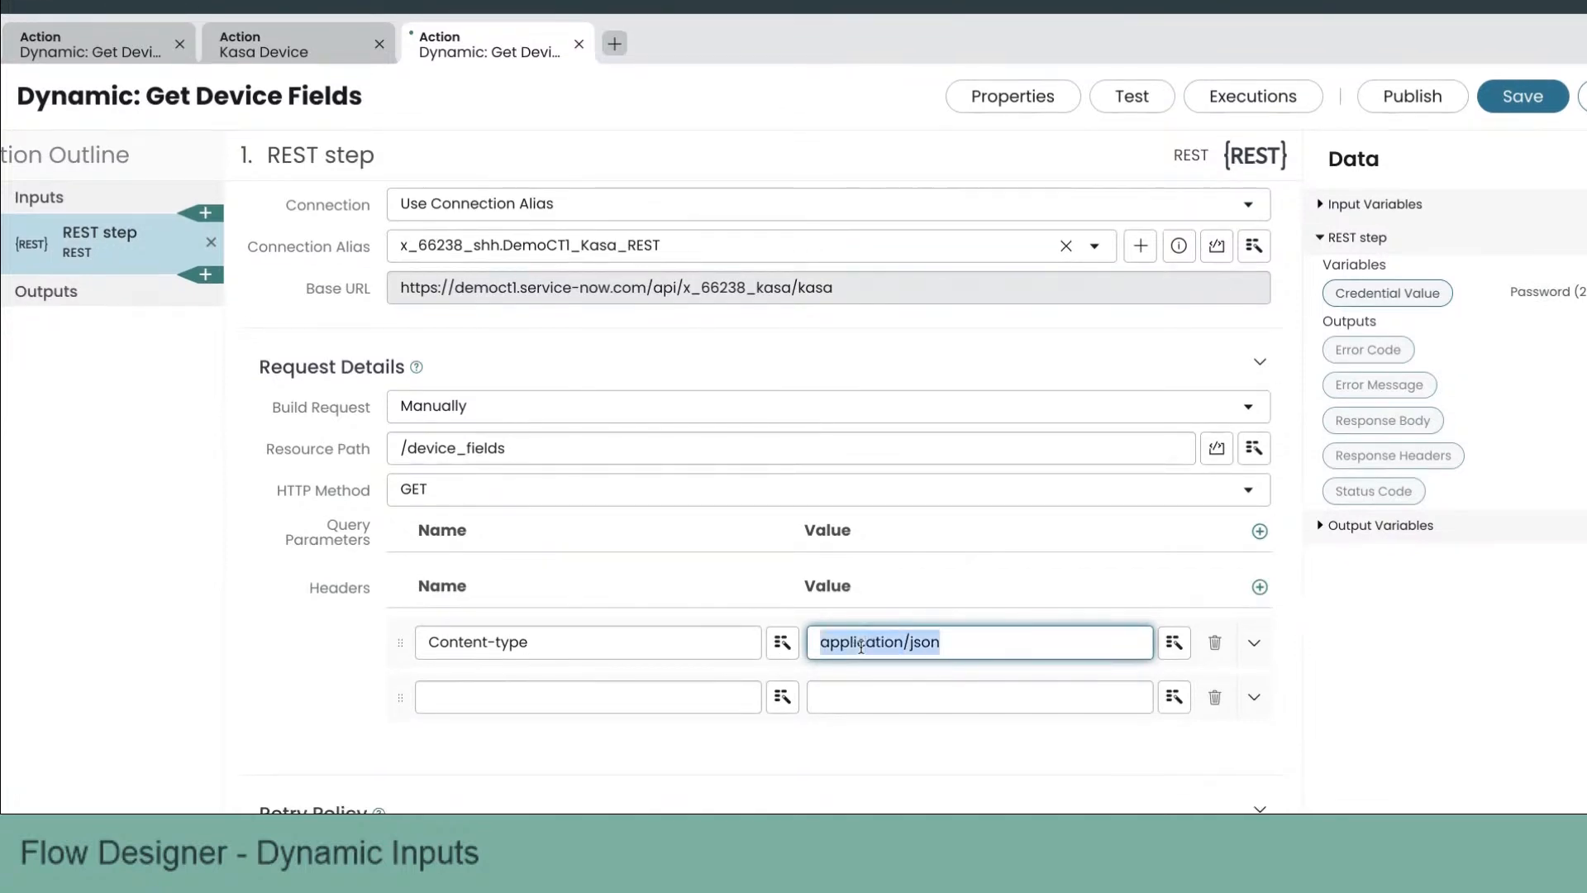
pyautogui.hotkey('ctrl', 'c')
pyautogui.click(860, 699)
pyautogui.hotkey('ctrl', 'v')
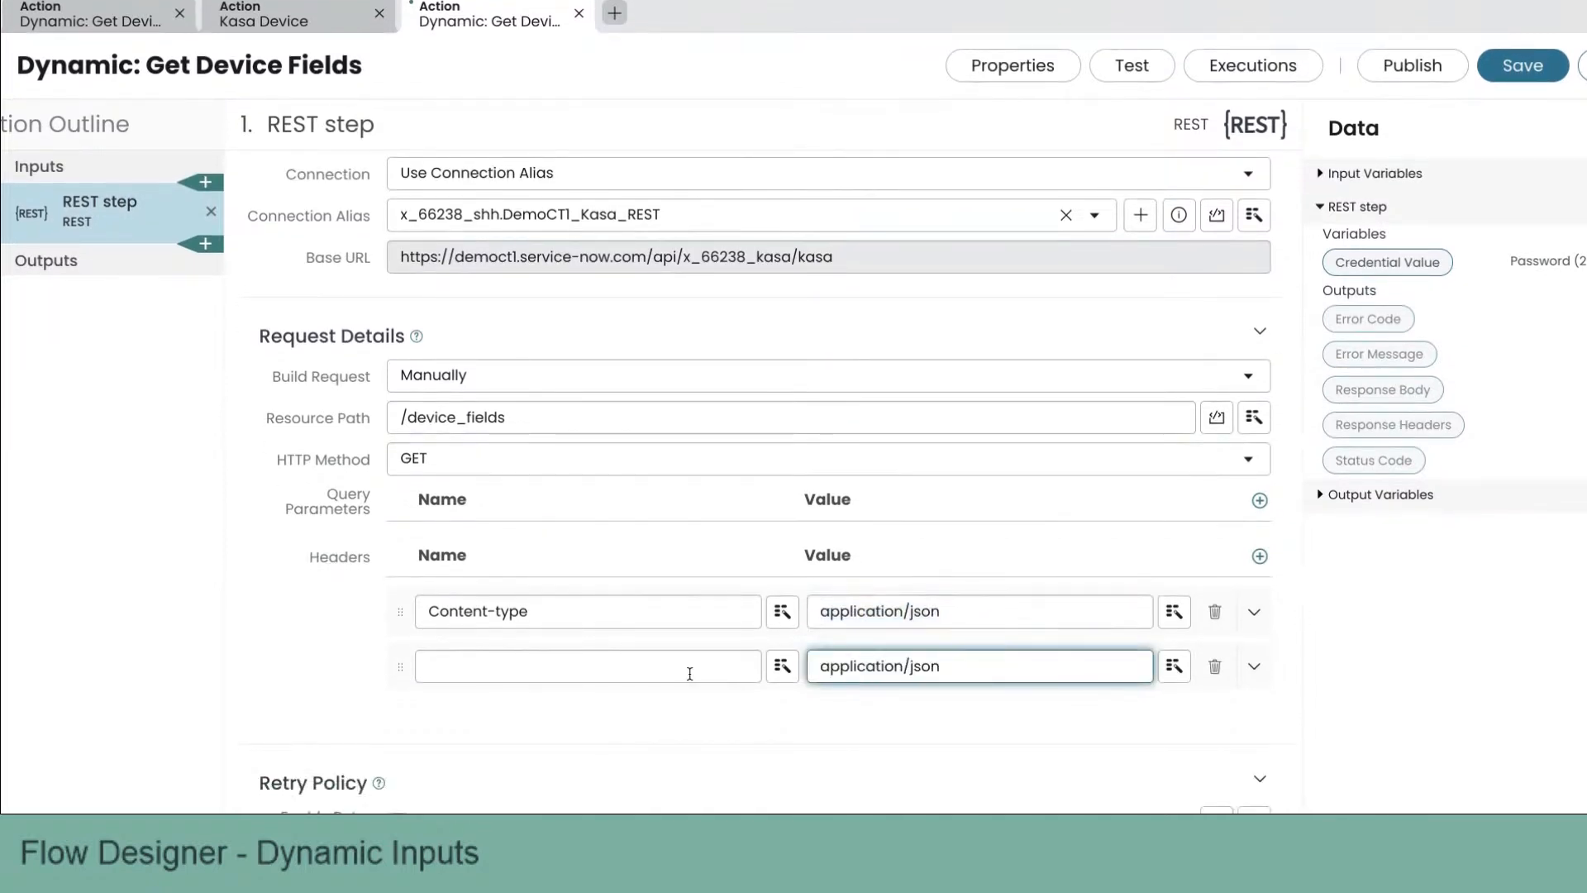
pyautogui.click(691, 703)
pyautogui.write('Accept')
pyautogui.scroll(-3, 661, 636)
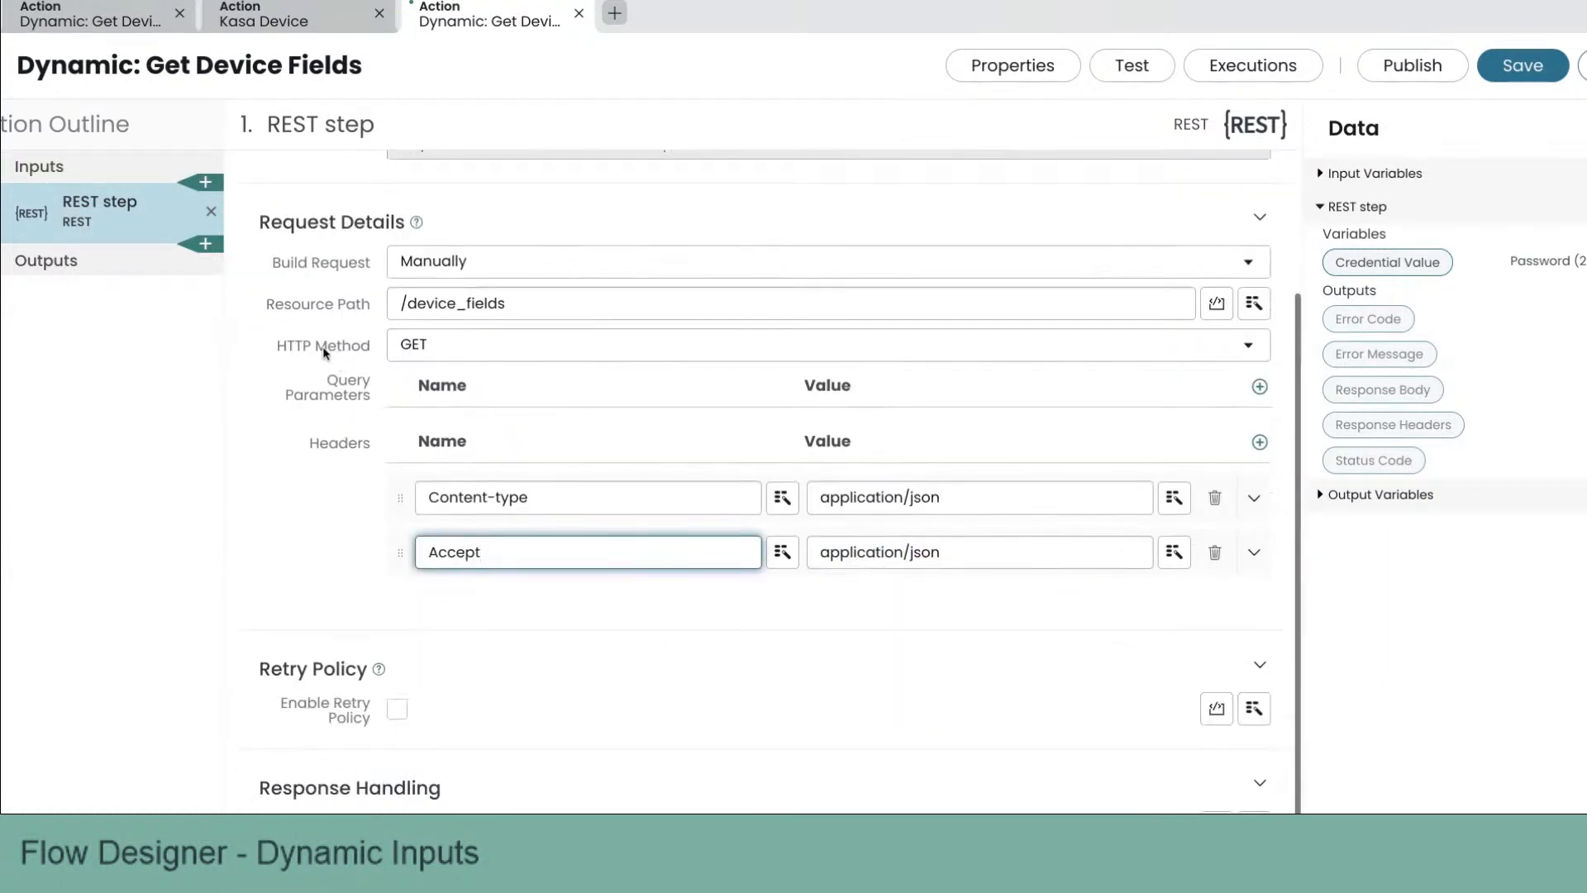
# Step: Add a Script step after the REST step
pyautogui.click(215, 243)
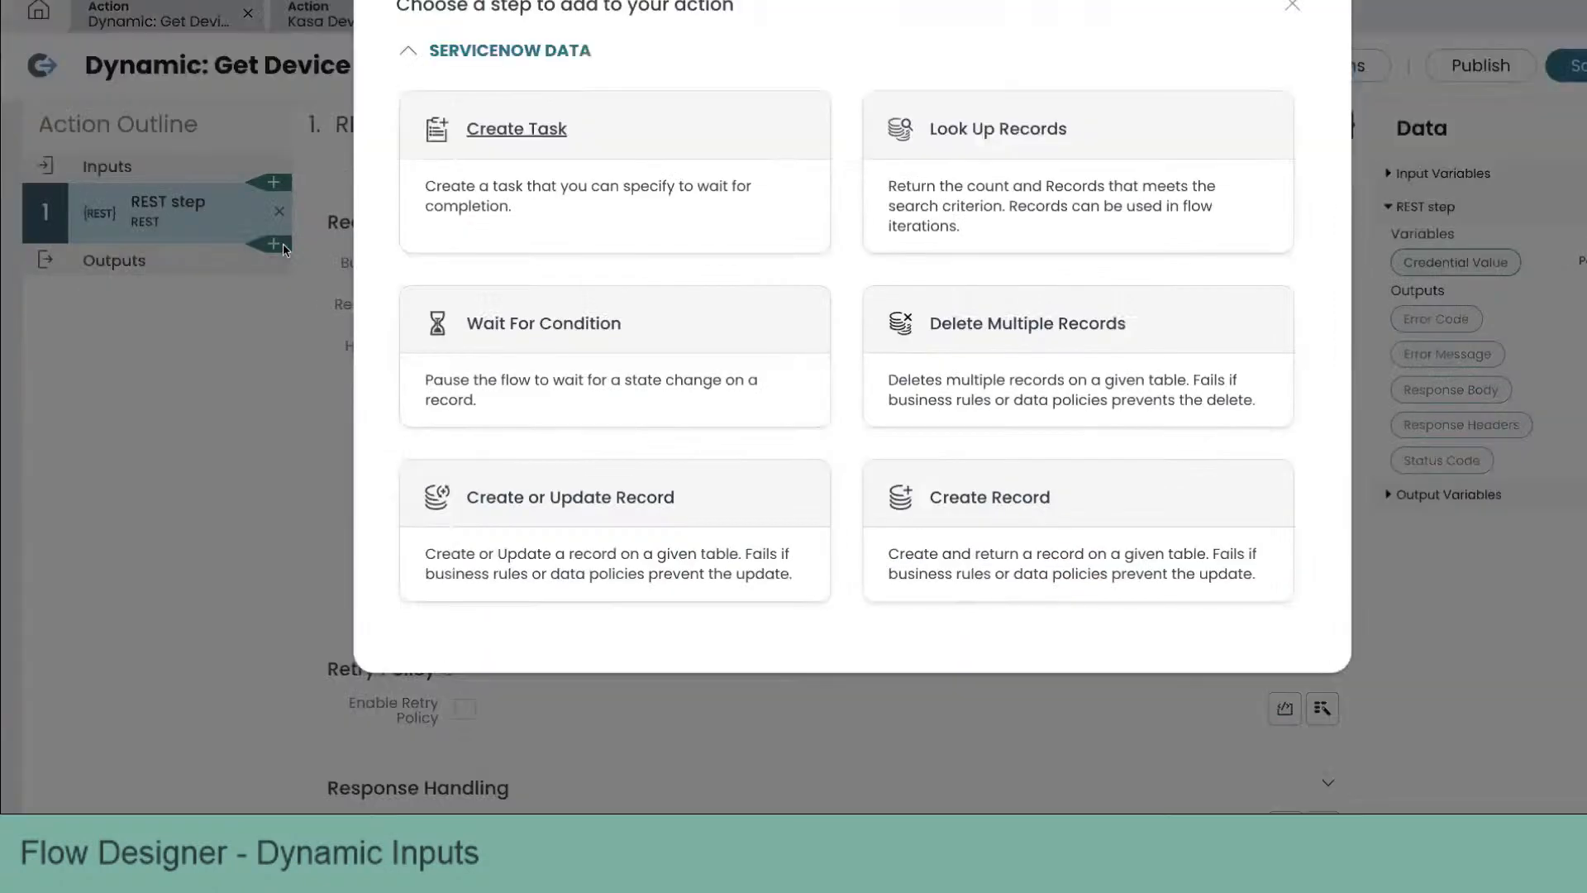
pyautogui.scroll(-5, 778, 463)
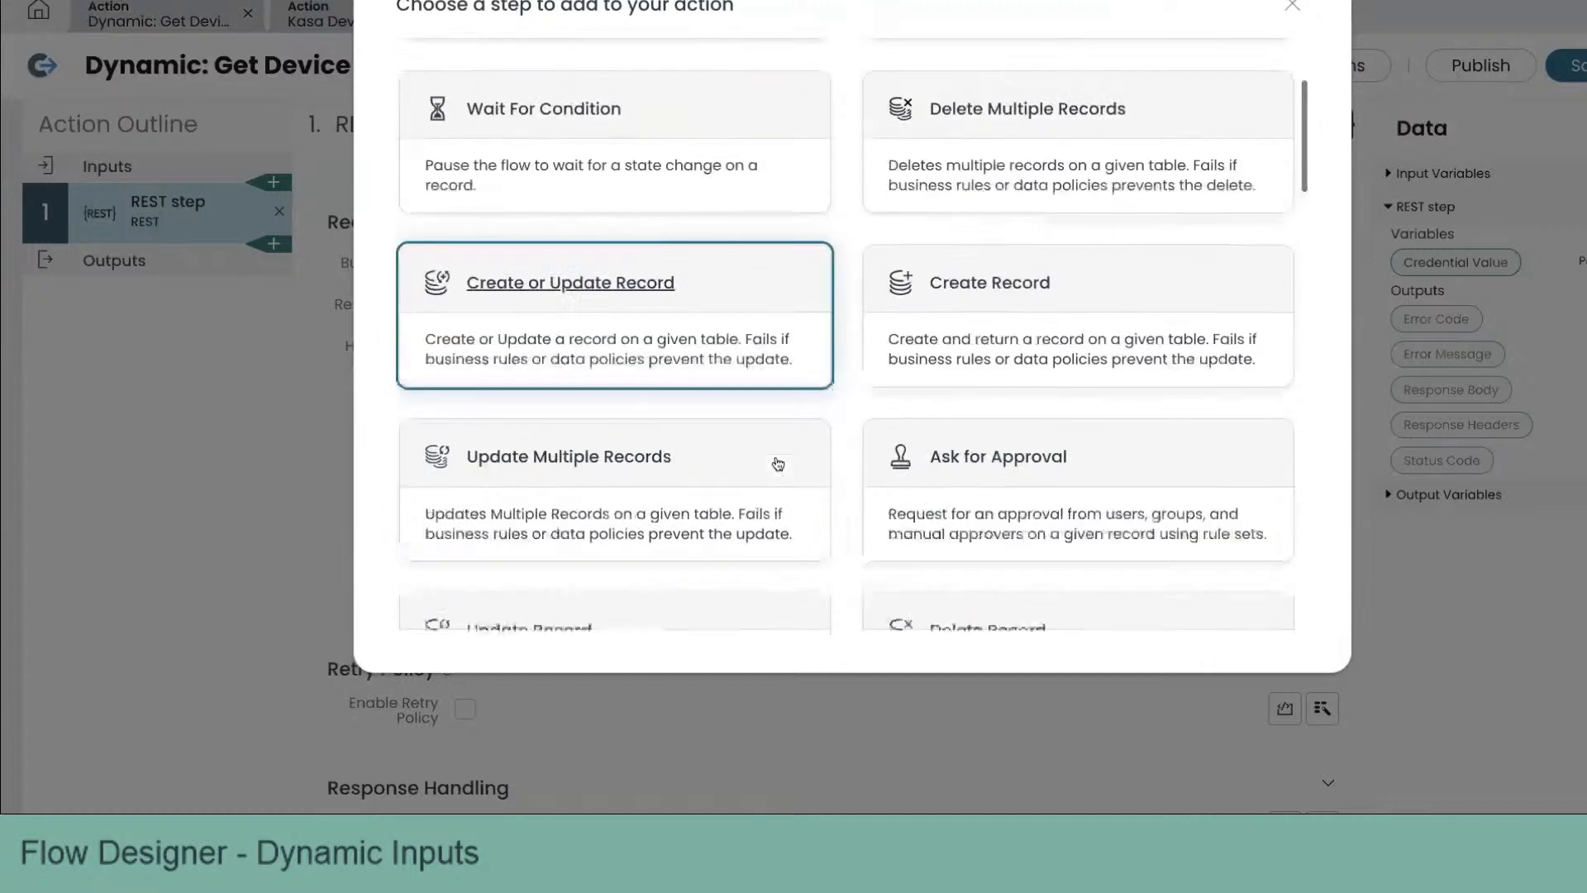
pyautogui.scroll(-3, 778, 463)
pyautogui.click(936, 455)
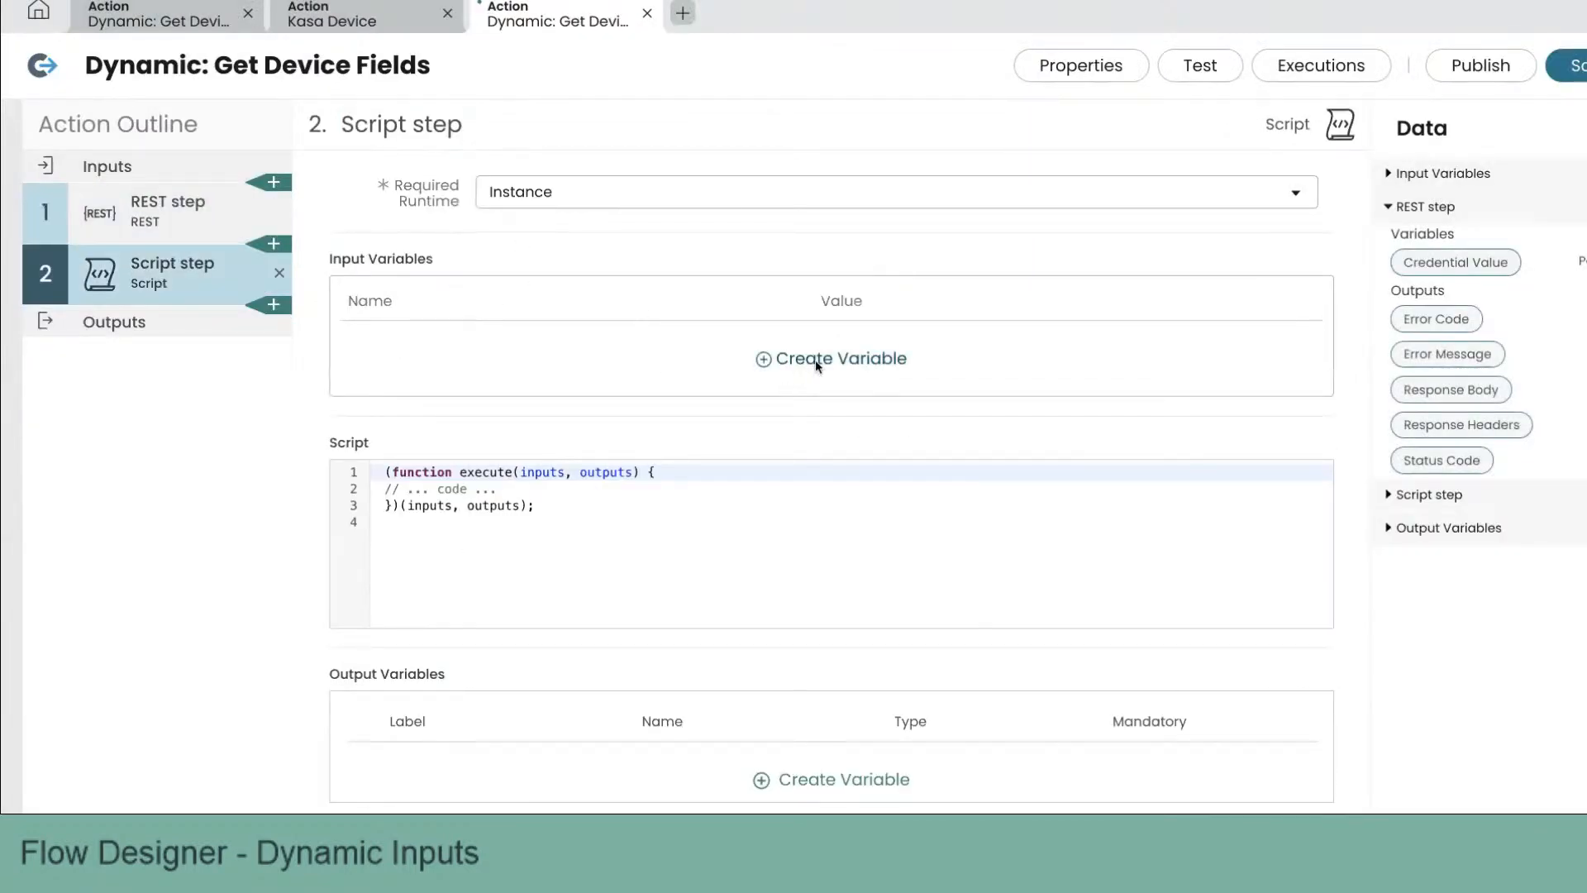
# Step: Create a script input variable named responseBody mapped to the REST step's Response Body
pyautogui.click(816, 359)
pyautogui.doubleClick(627, 358)
pyautogui.write('responseB')
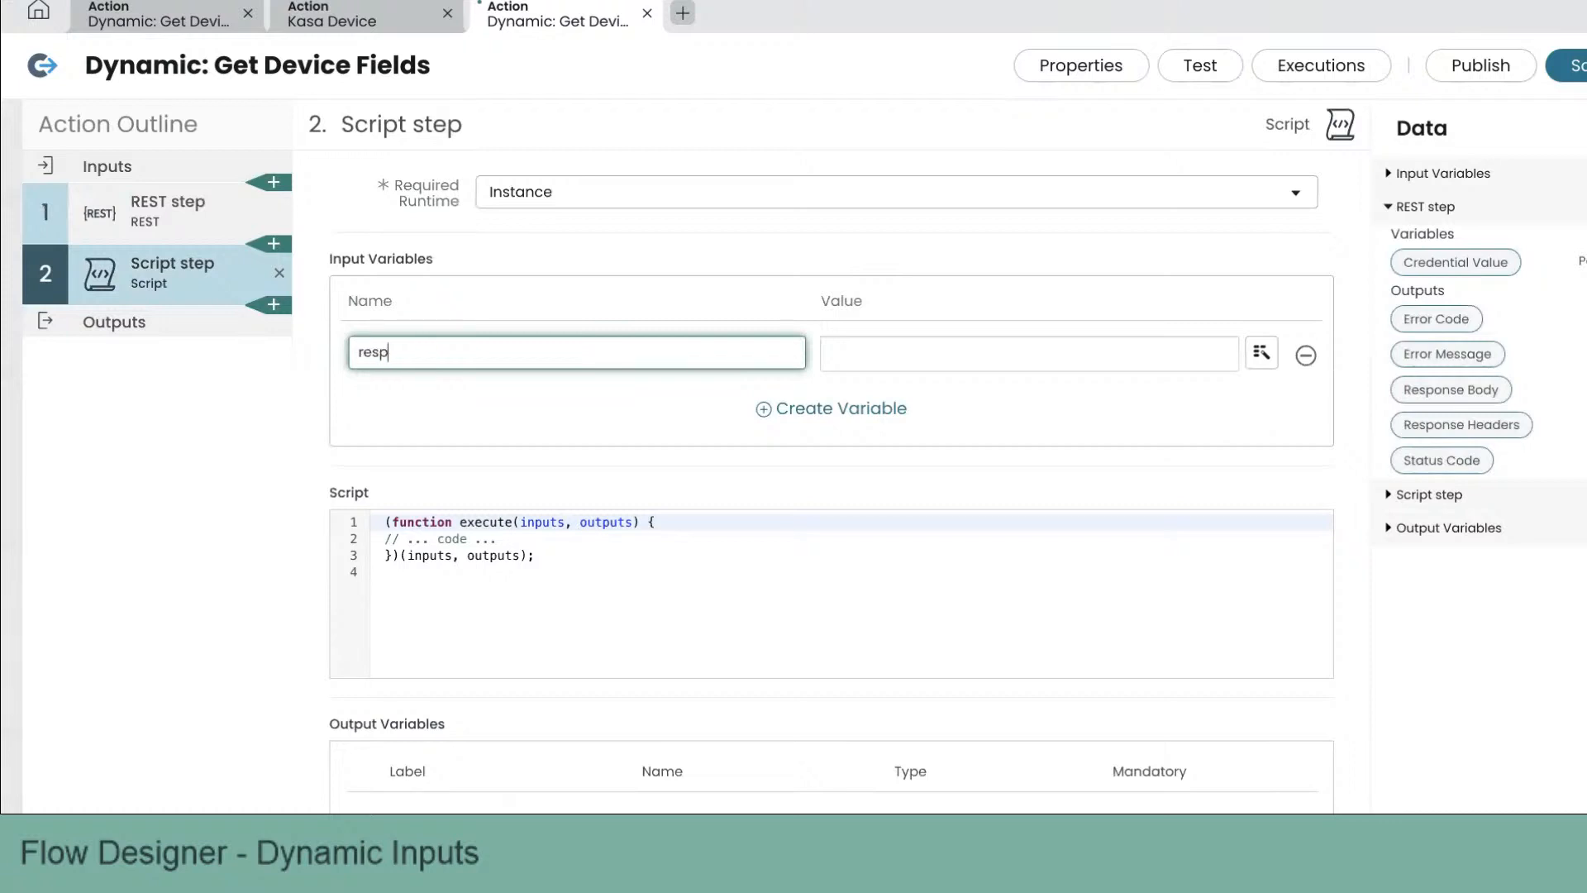
pyautogui.write('ody')
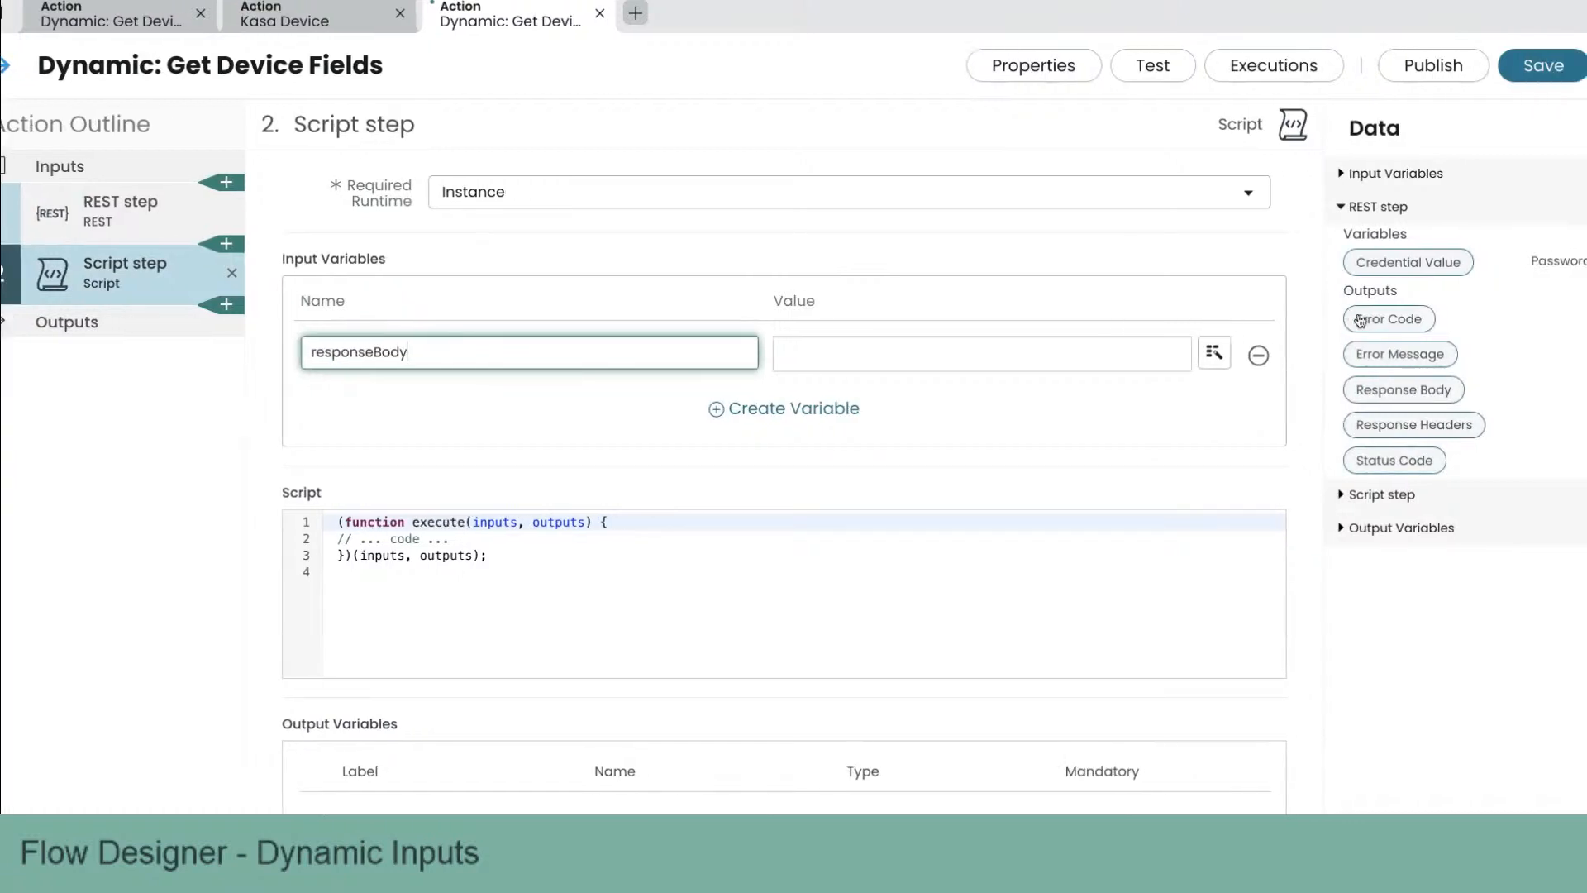
pyautogui.moveTo(1451, 389); pyautogui.dragTo(926, 364)
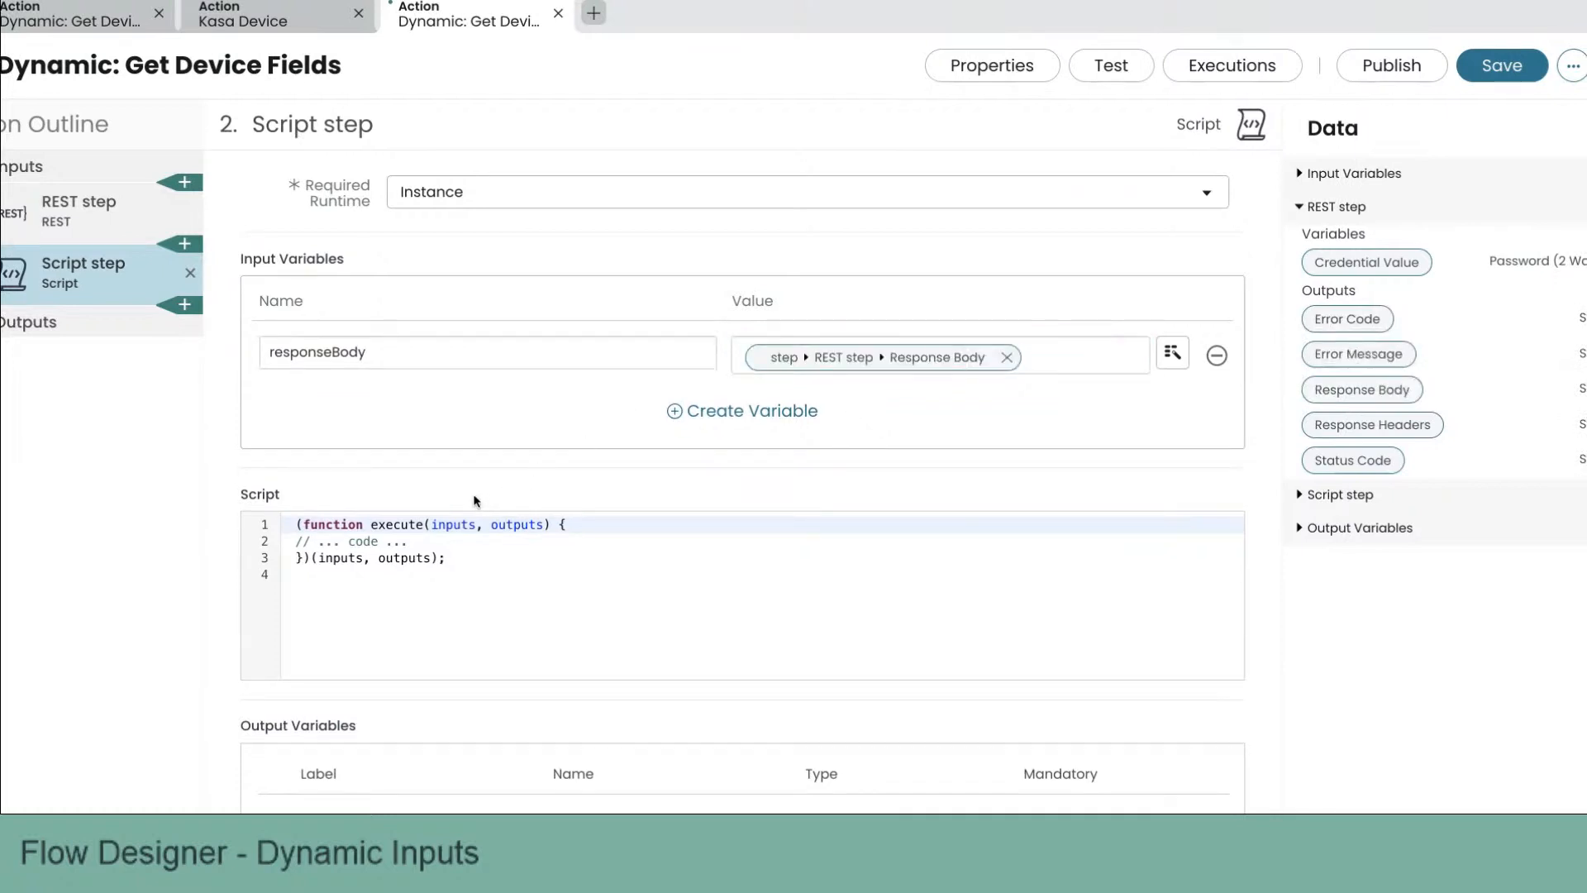
# Step: Copy the get_fields script from the code editor and paste it as the Script step's code
pyautogui.press('super+Tab')
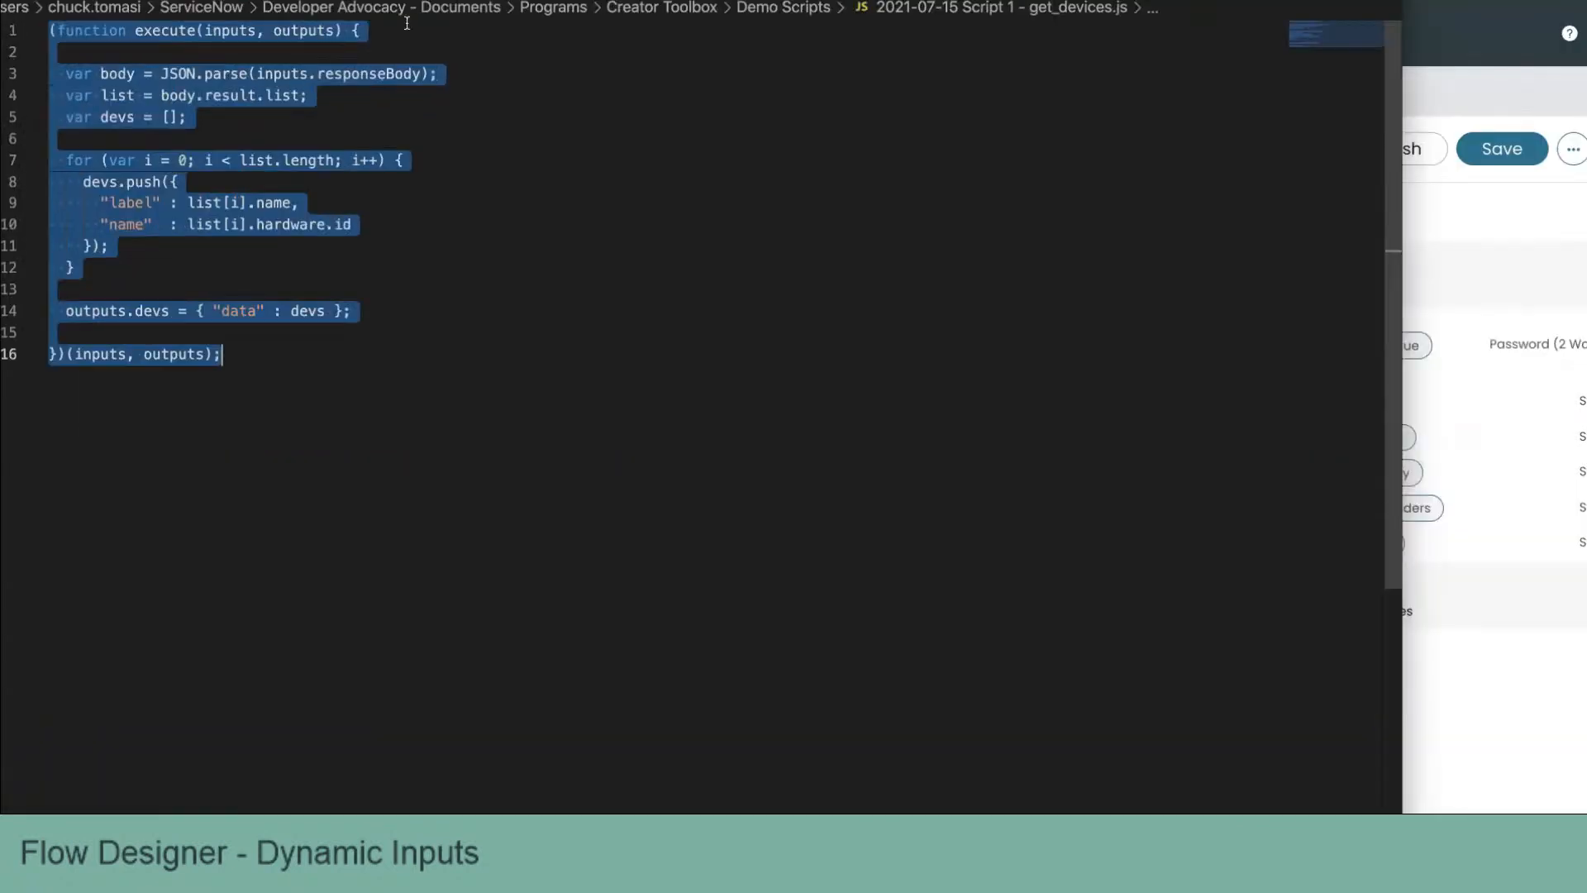
pyautogui.click(372, 3)
pyautogui.press('super+a')
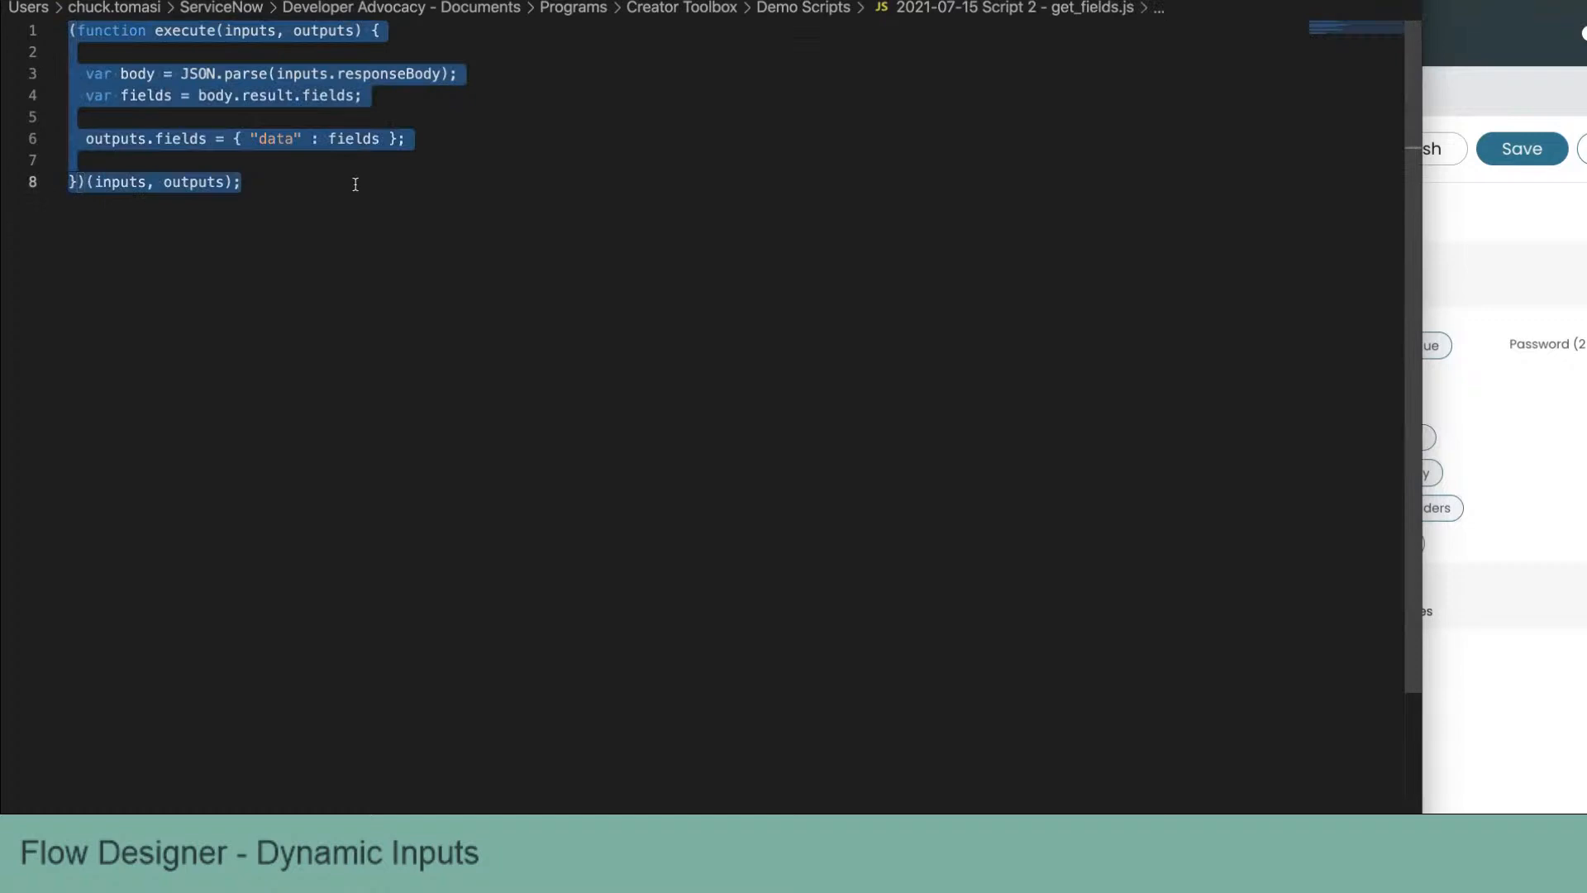
pyautogui.press('super+Tab')
pyautogui.press('super+a')
pyautogui.press('super+v')
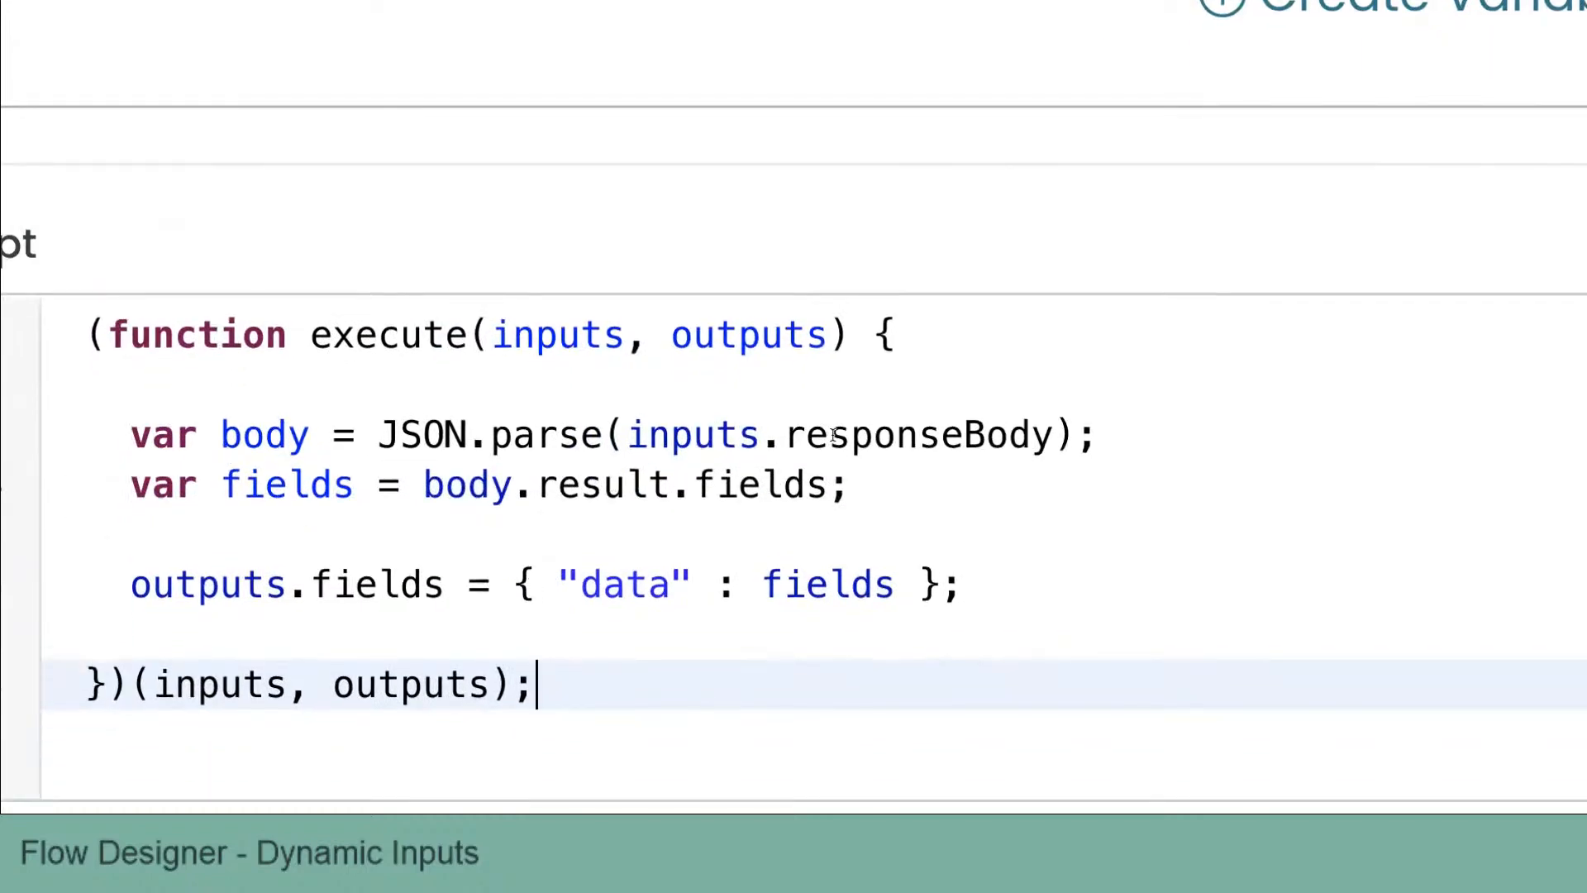
pyautogui.doubleClick(713, 489)
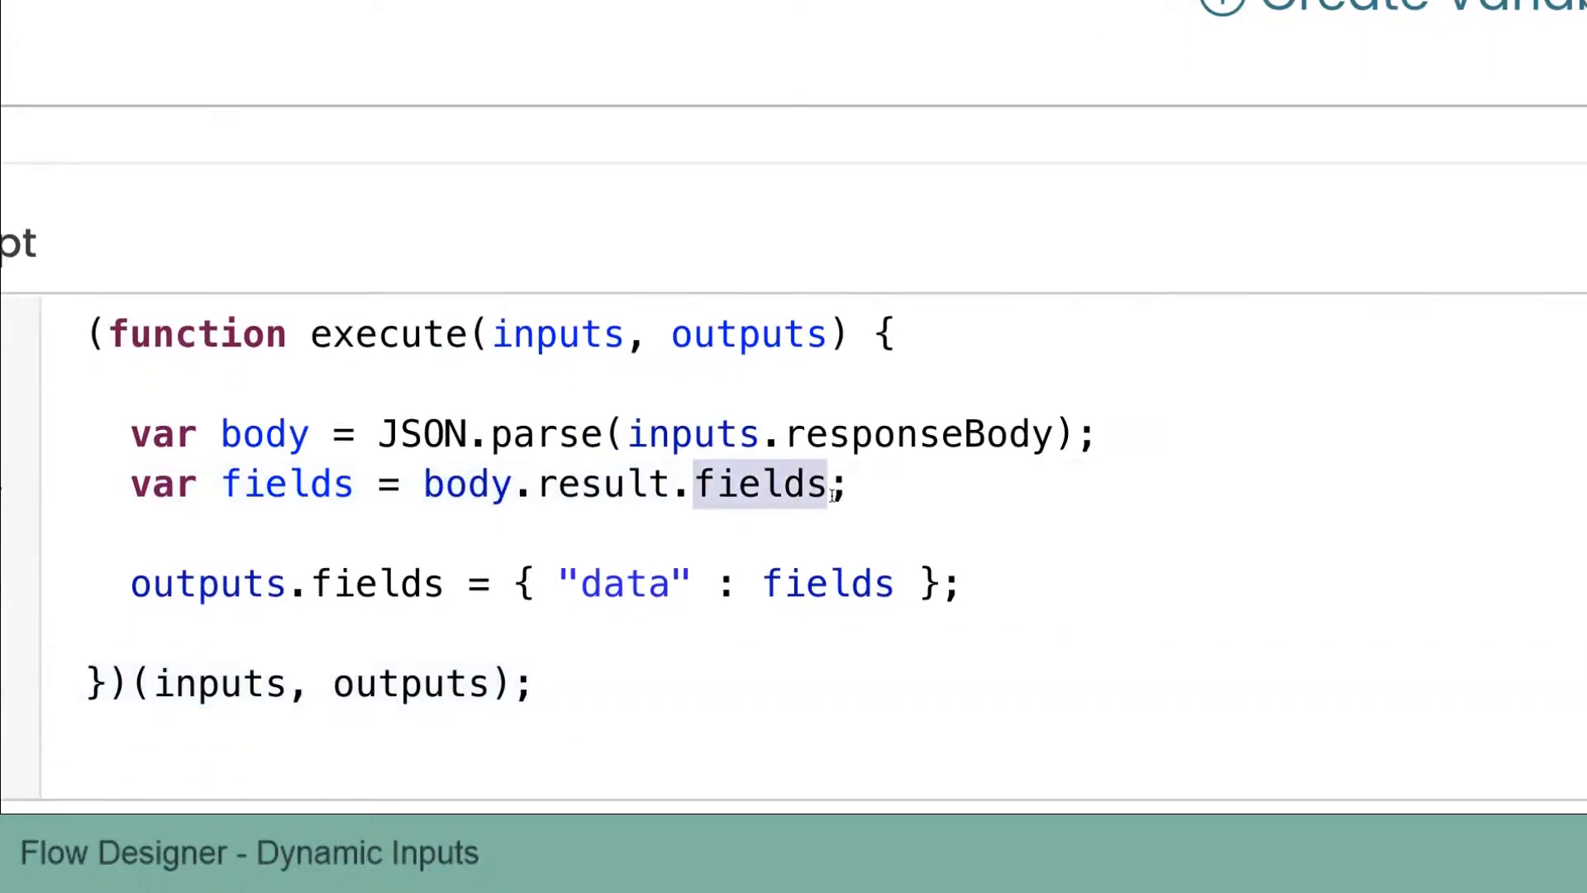
pyautogui.click(658, 575)
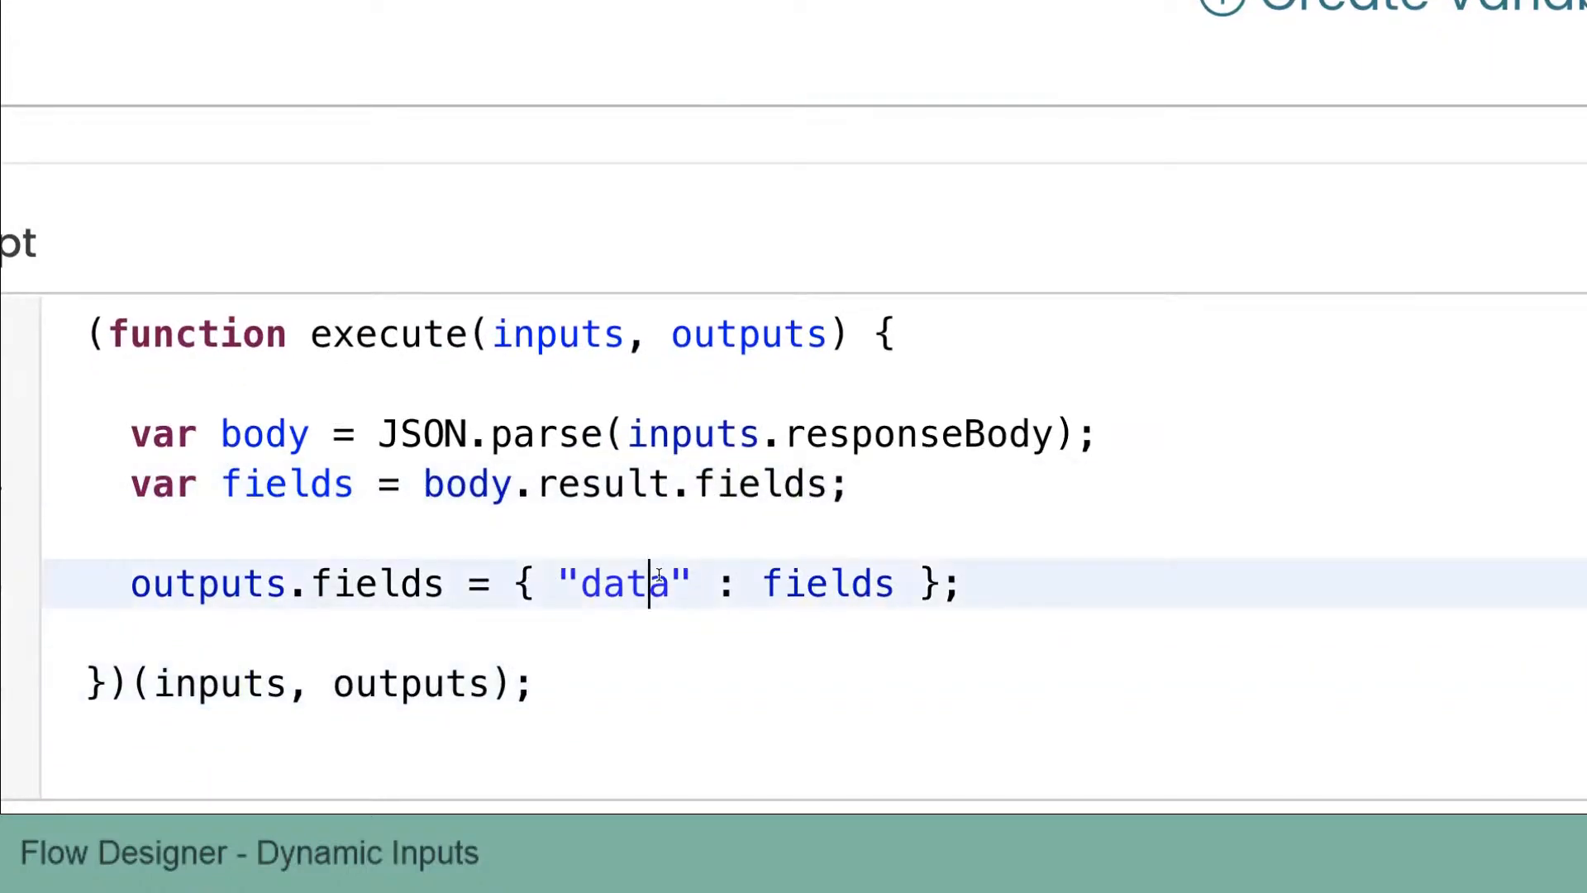
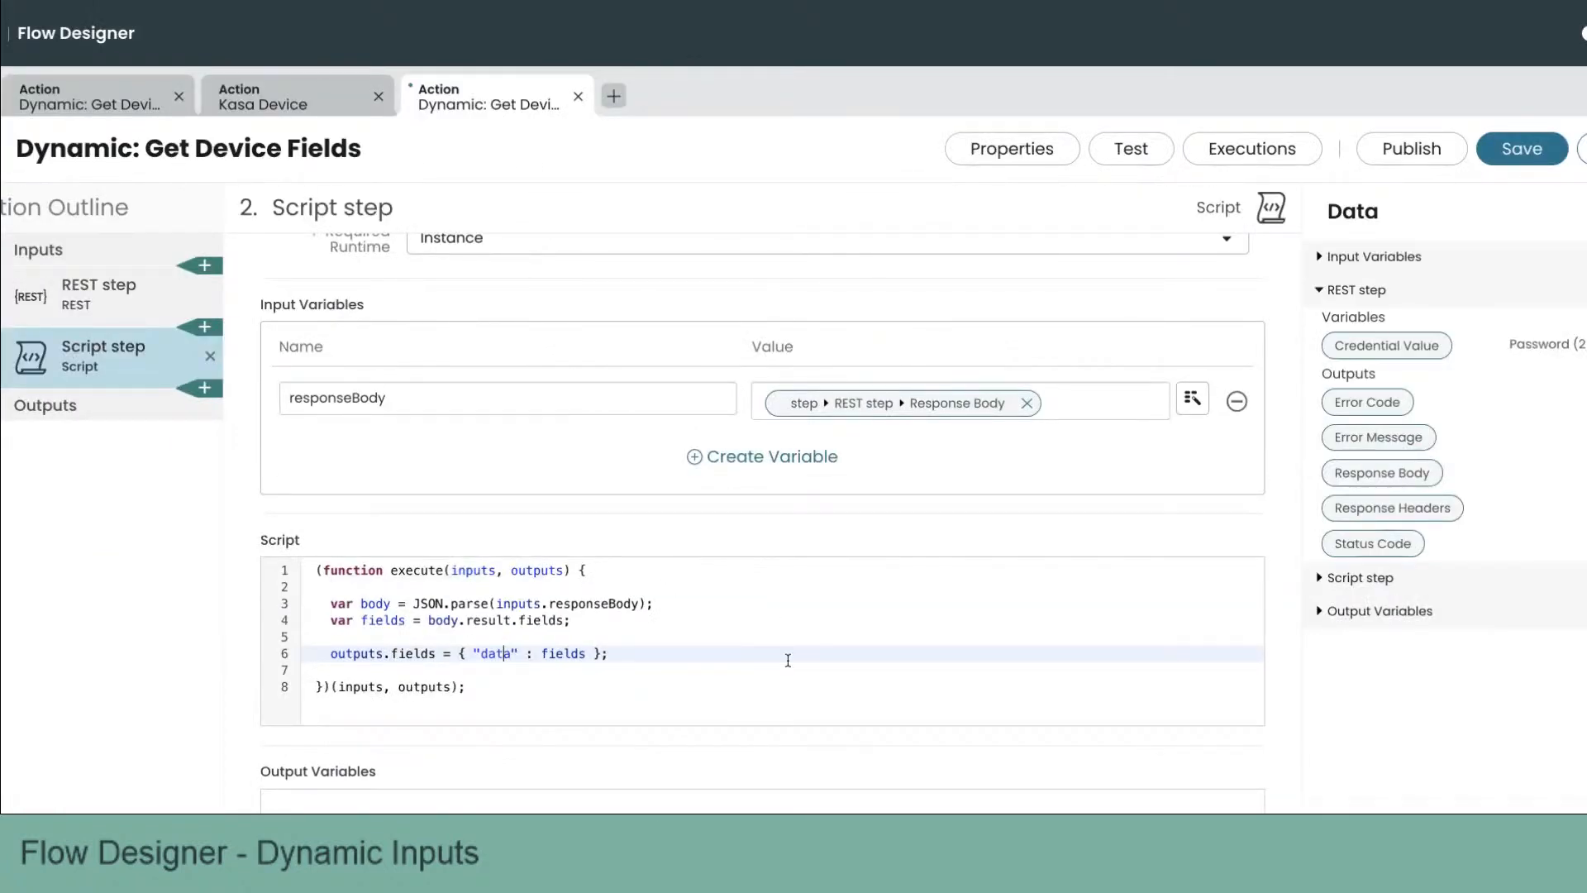
# Step: Add a Script step output variable labelled Fields, named fields, with type JSON
pyautogui.click(748, 709)
pyautogui.click(476, 709)
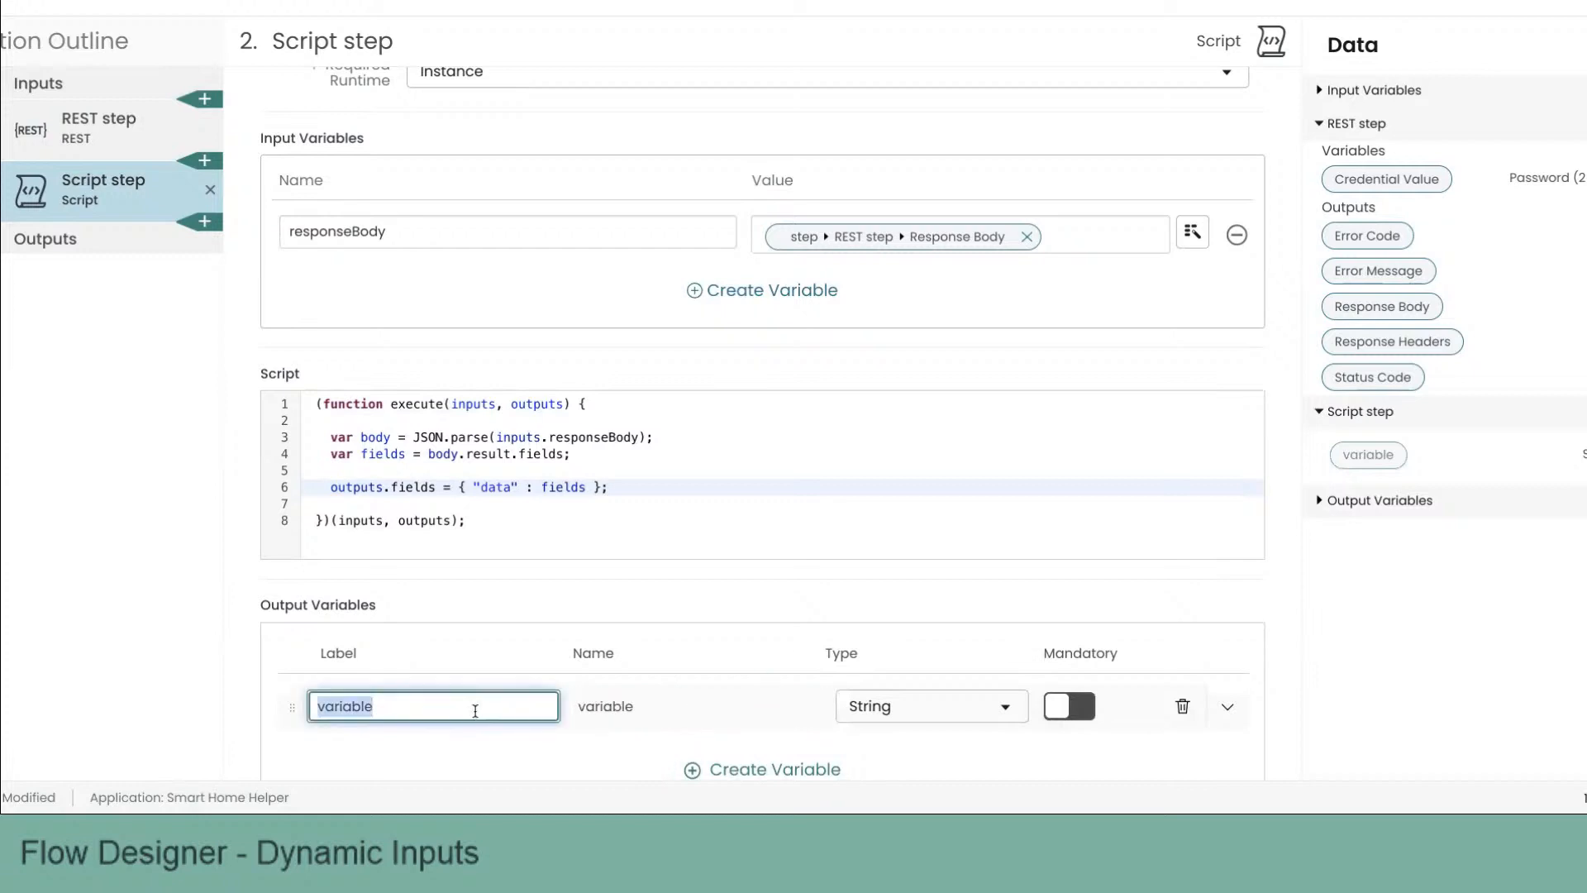
pyautogui.write('Fields')
pyautogui.press('Tab')
pyautogui.write('fields')
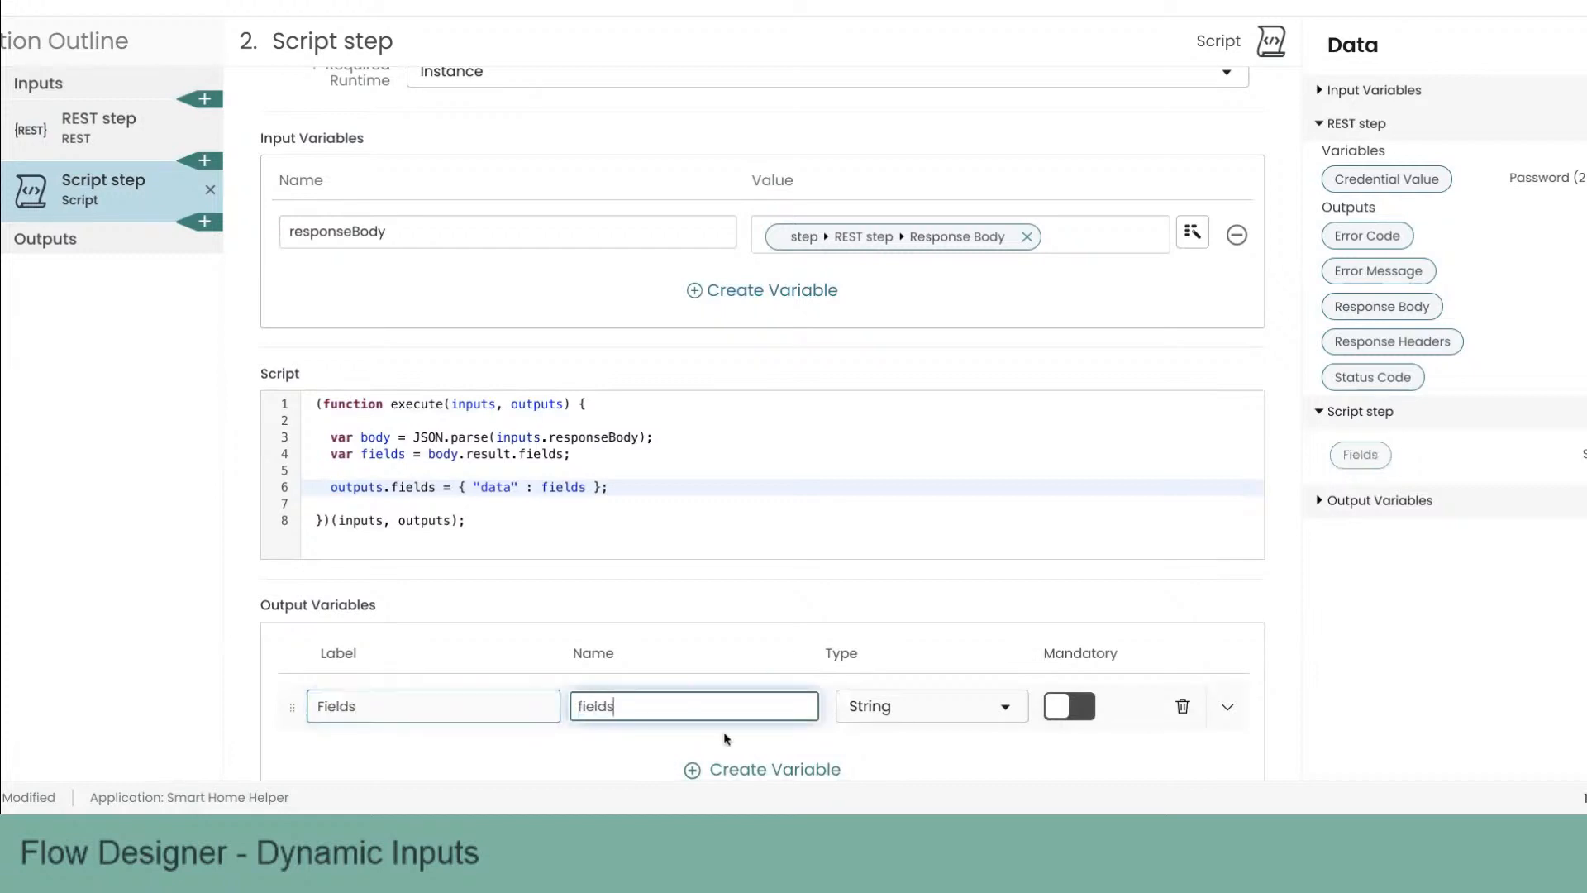
pyautogui.click(909, 710)
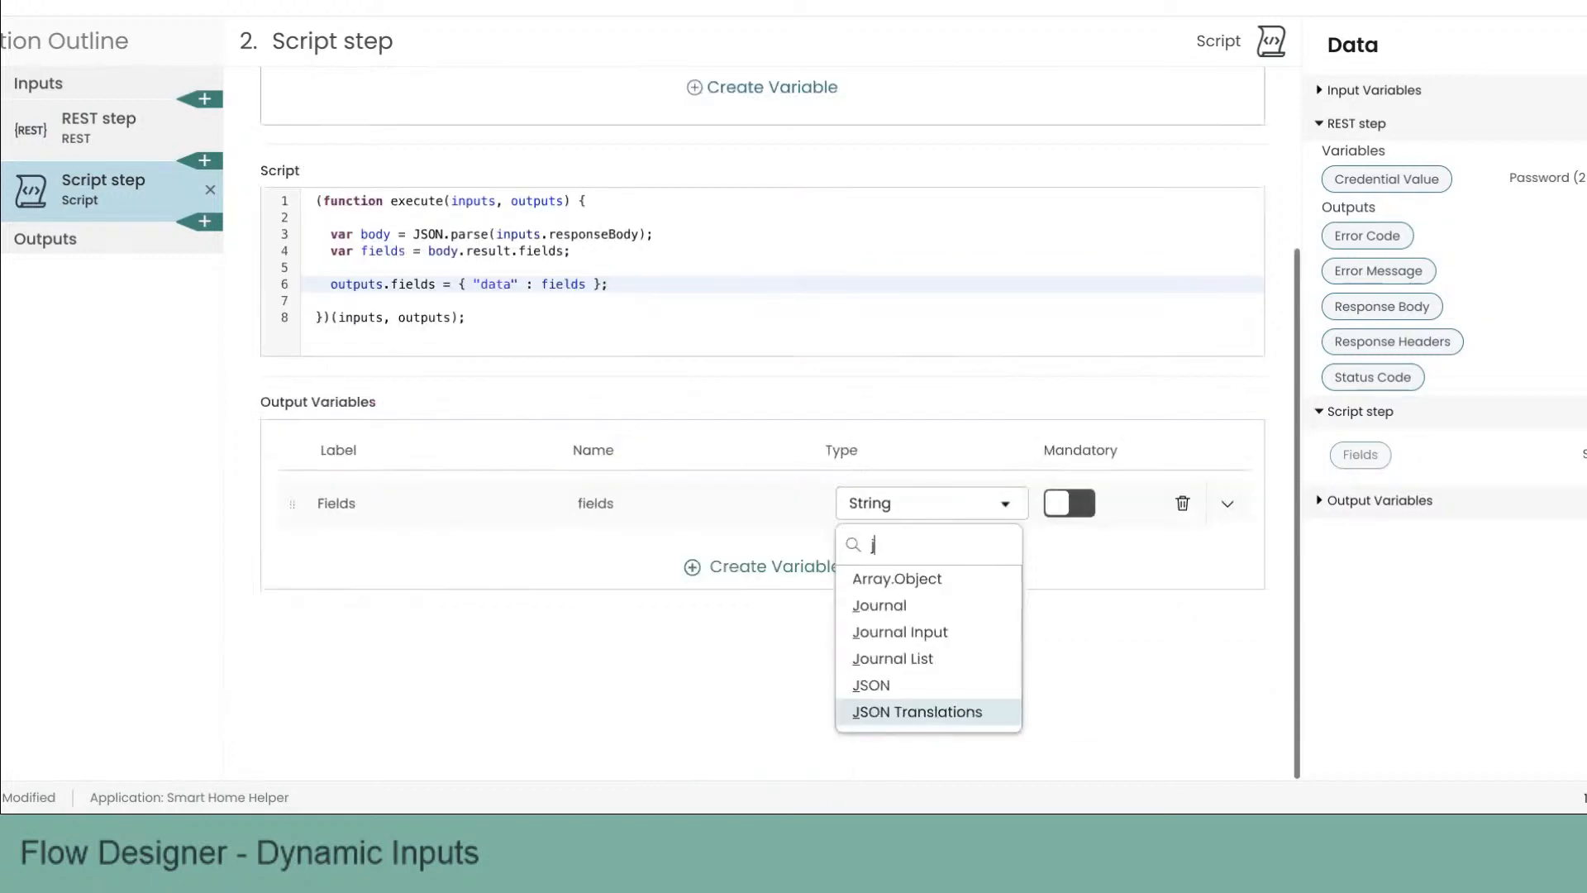
pyautogui.write('json')
pyautogui.click(920, 684)
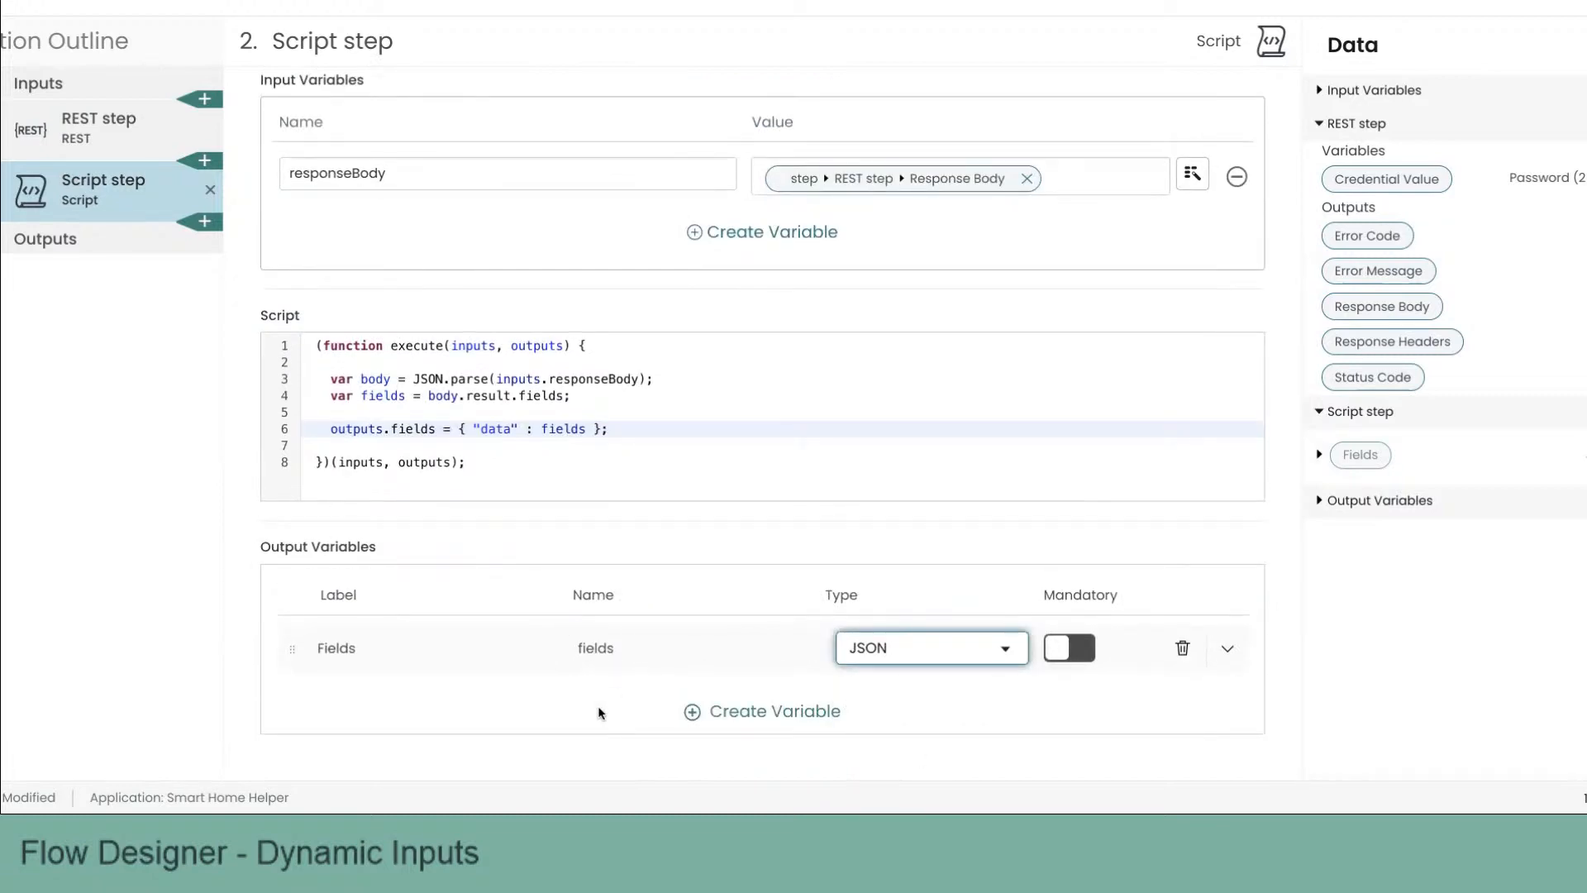
# Step: Create an action output labelled Fields, named output, with type JSON, and leave edit mode
pyautogui.click(62, 245)
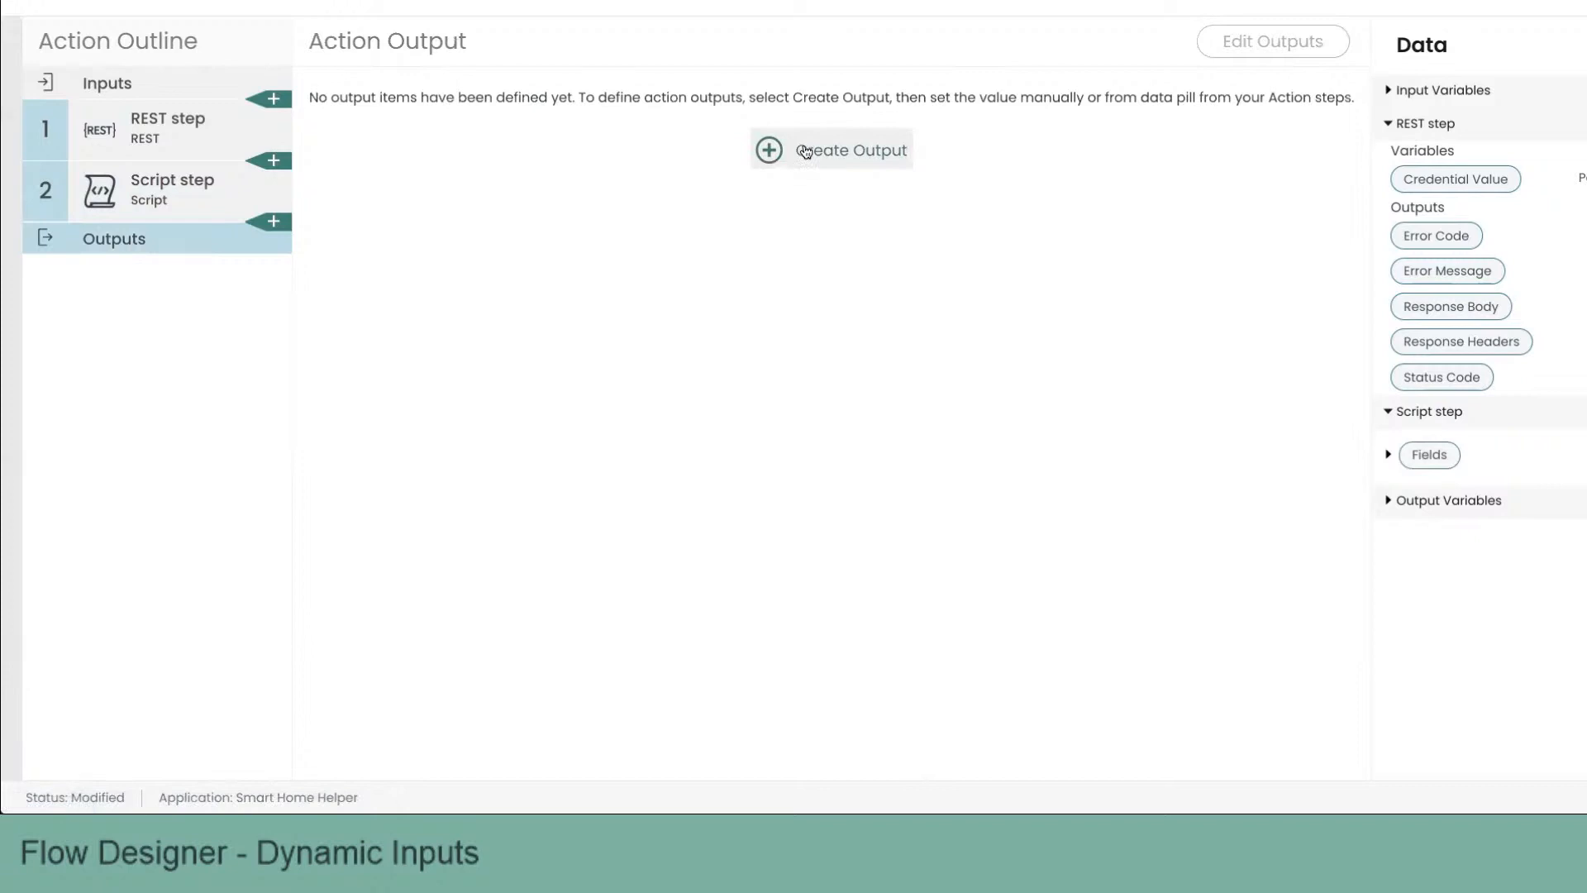
pyautogui.click(777, 149)
pyautogui.click(507, 158)
pyautogui.doubleClick(508, 160)
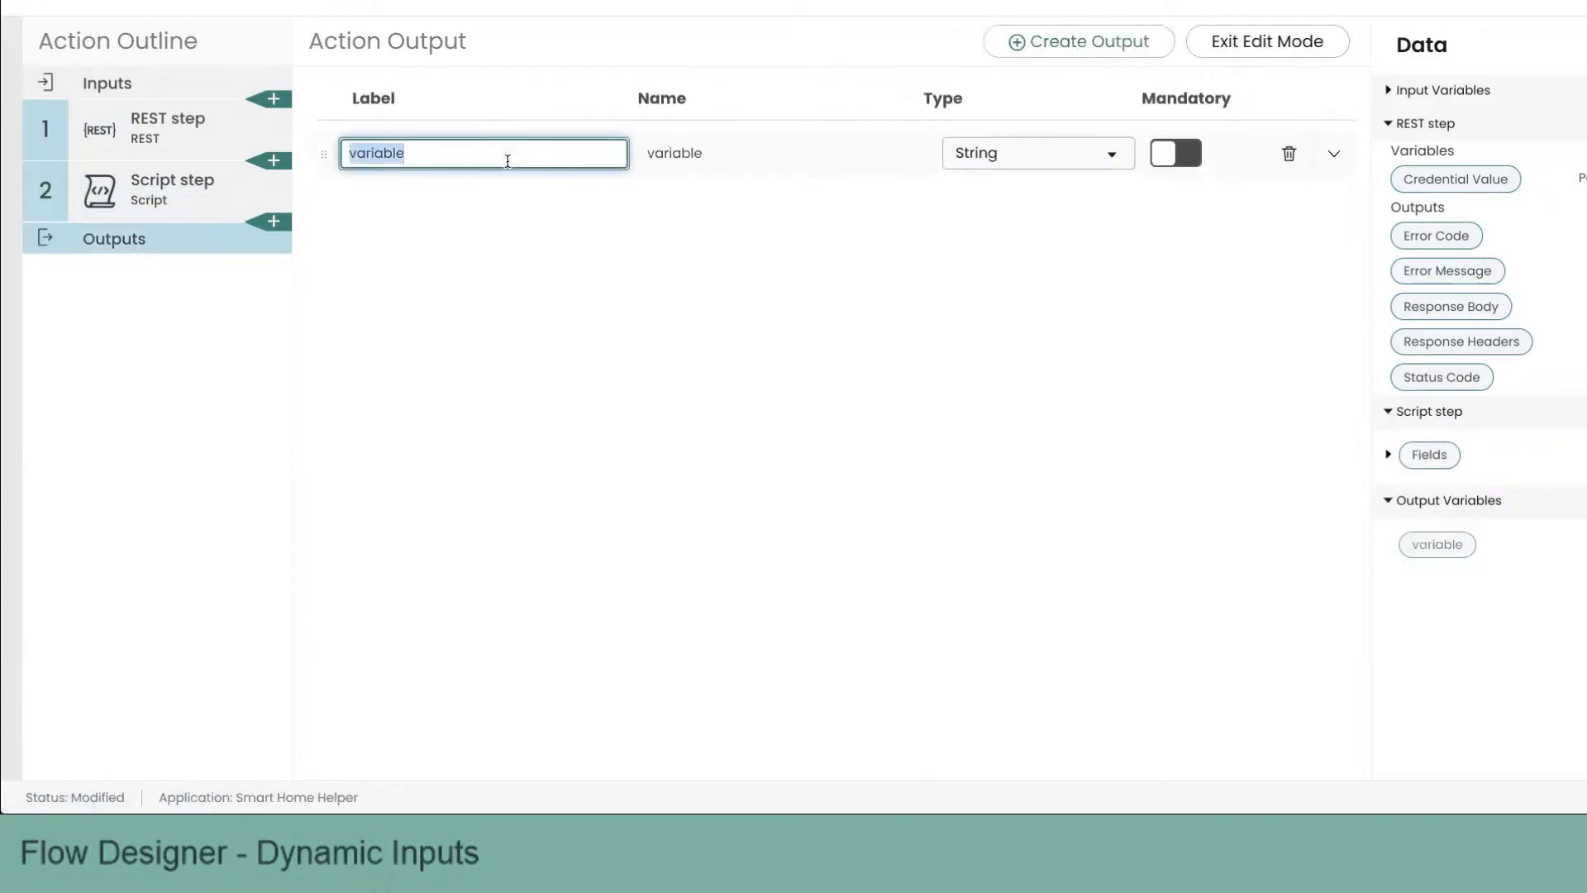
pyautogui.write('Fields')
pyautogui.press('Tab')
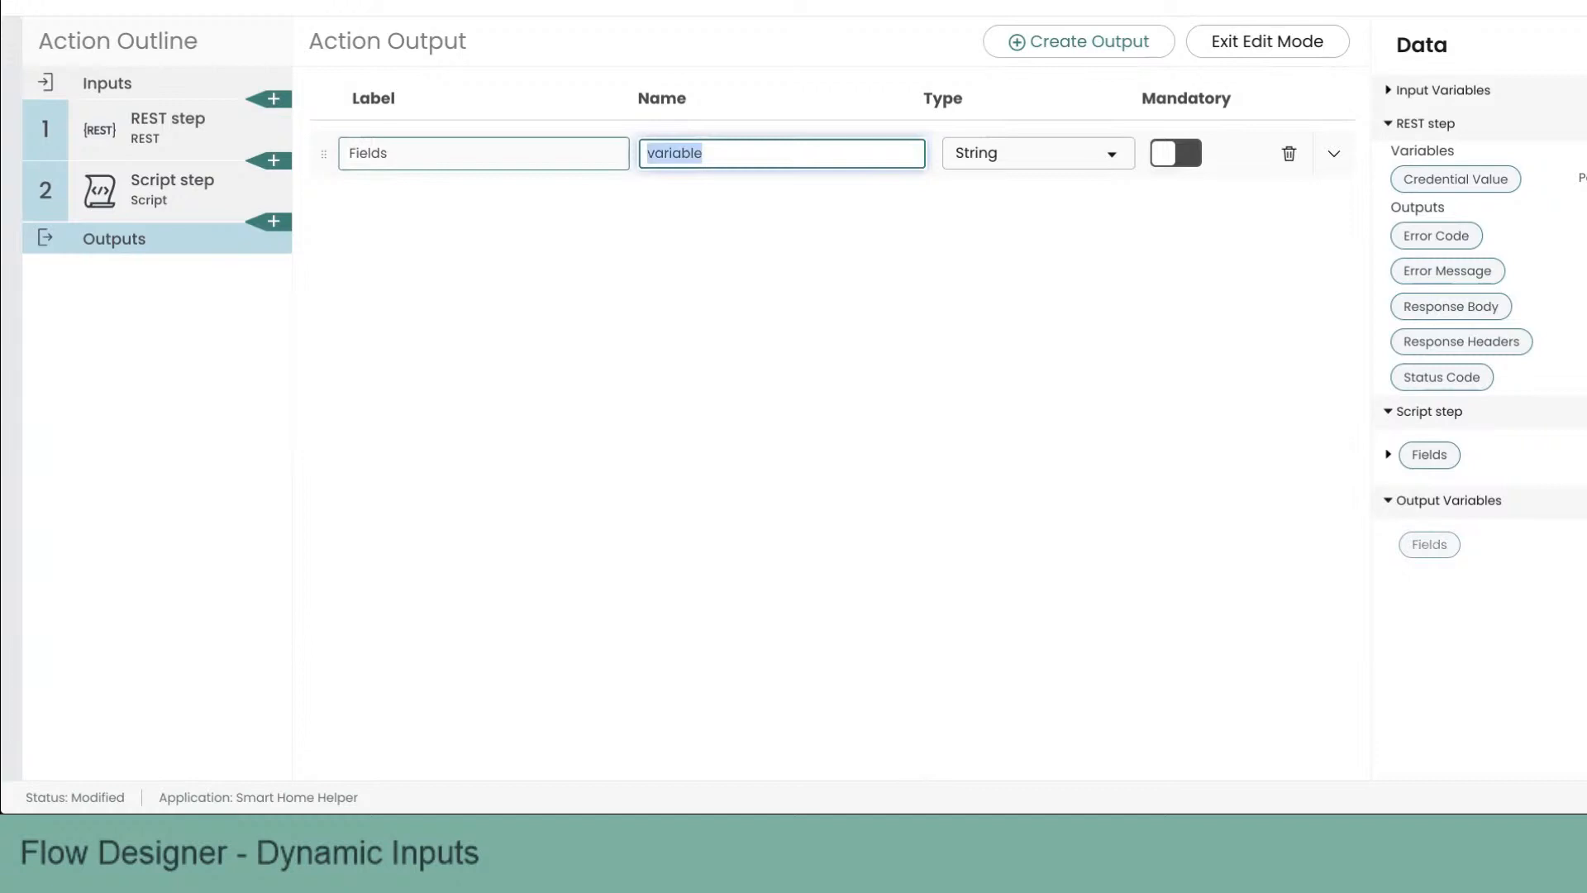
pyautogui.write('output')
pyautogui.click(1003, 162)
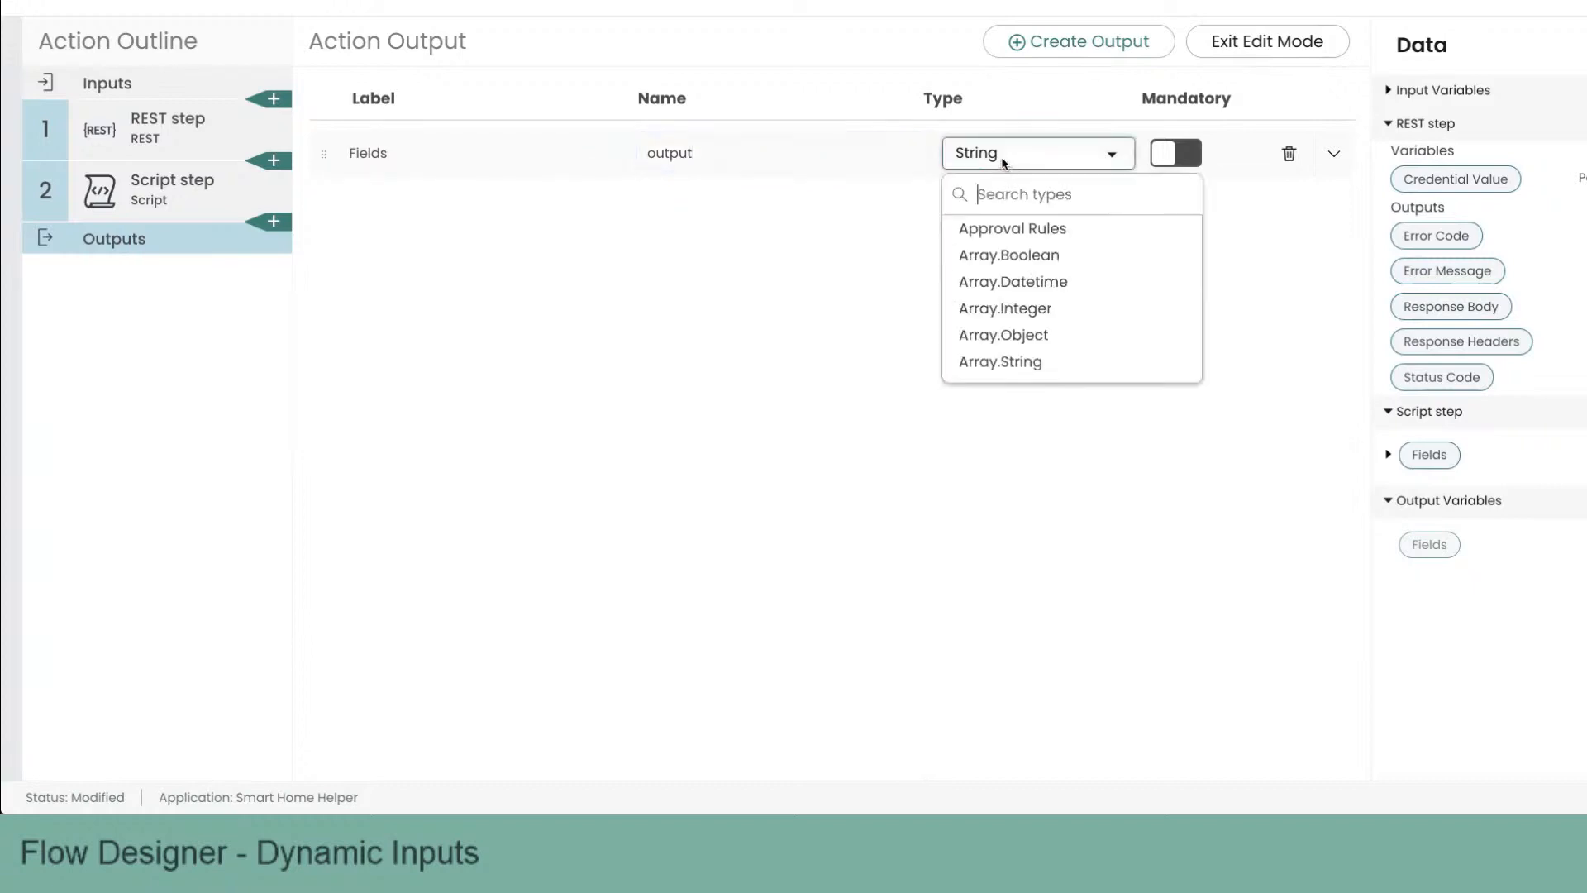
pyautogui.write('json')
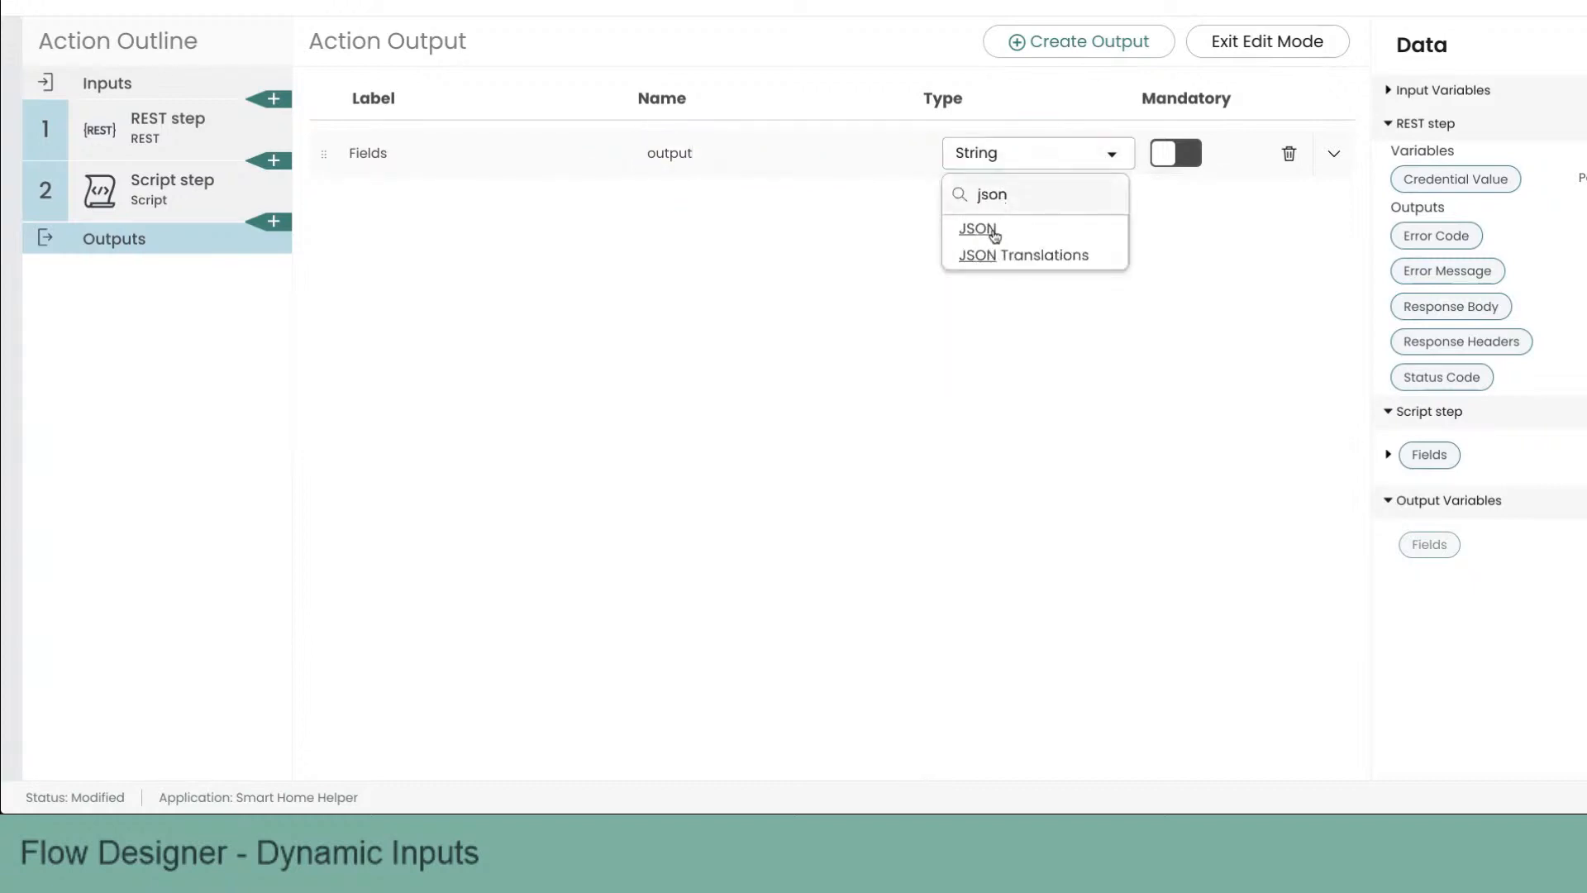
pyautogui.click(987, 229)
pyautogui.click(1262, 52)
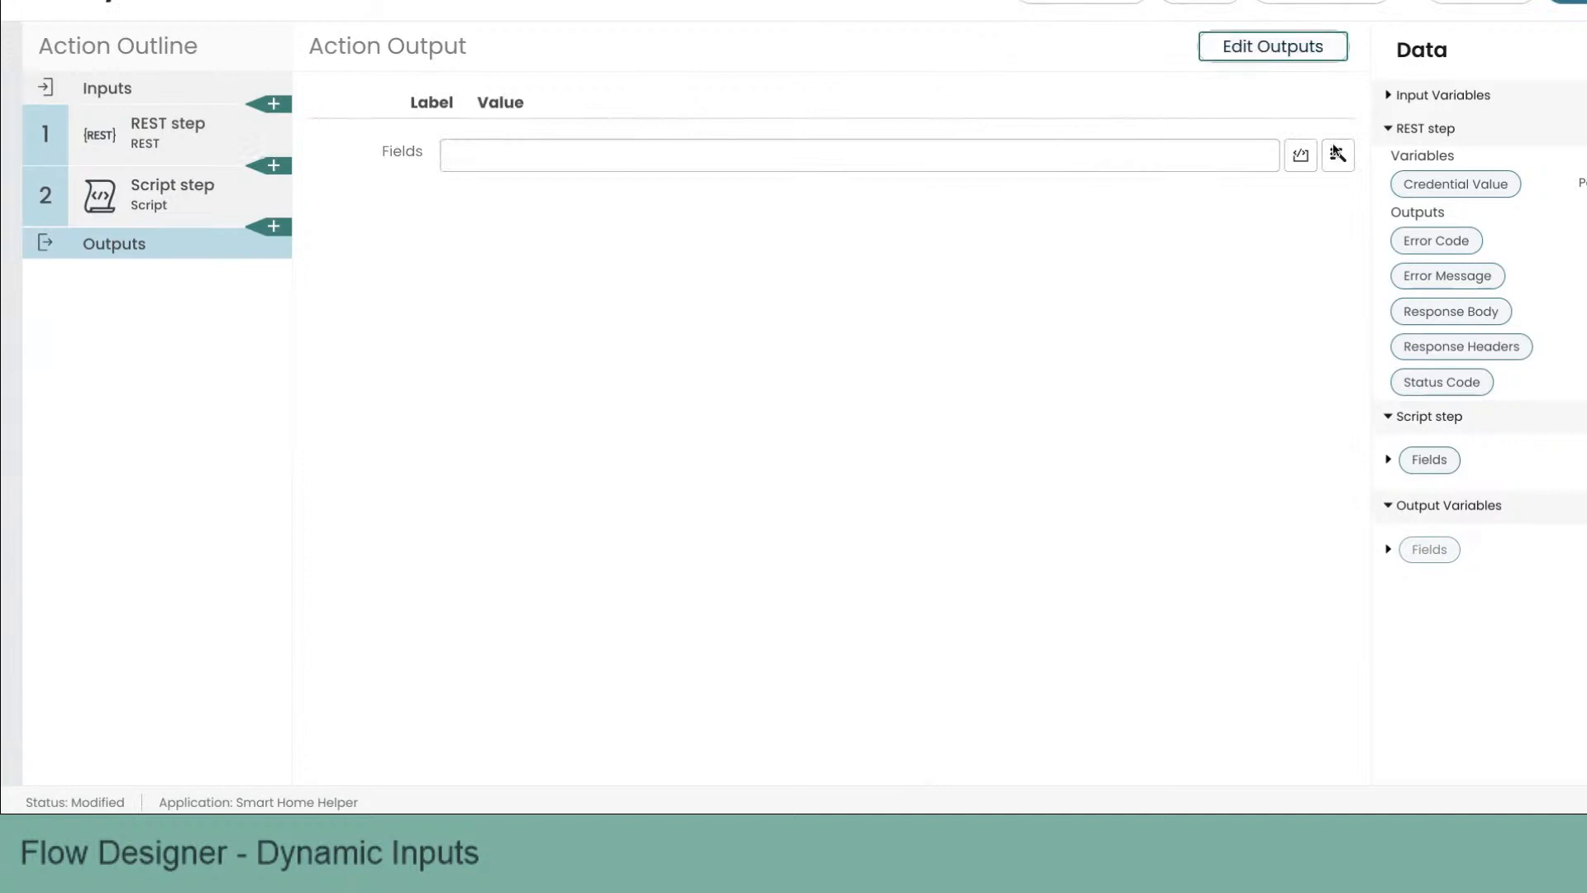
# Step: Map the action's Fields output to the Script step's Fields data pill and save the action
pyautogui.moveTo(1356, 457); pyautogui.dragTo(961, 183)
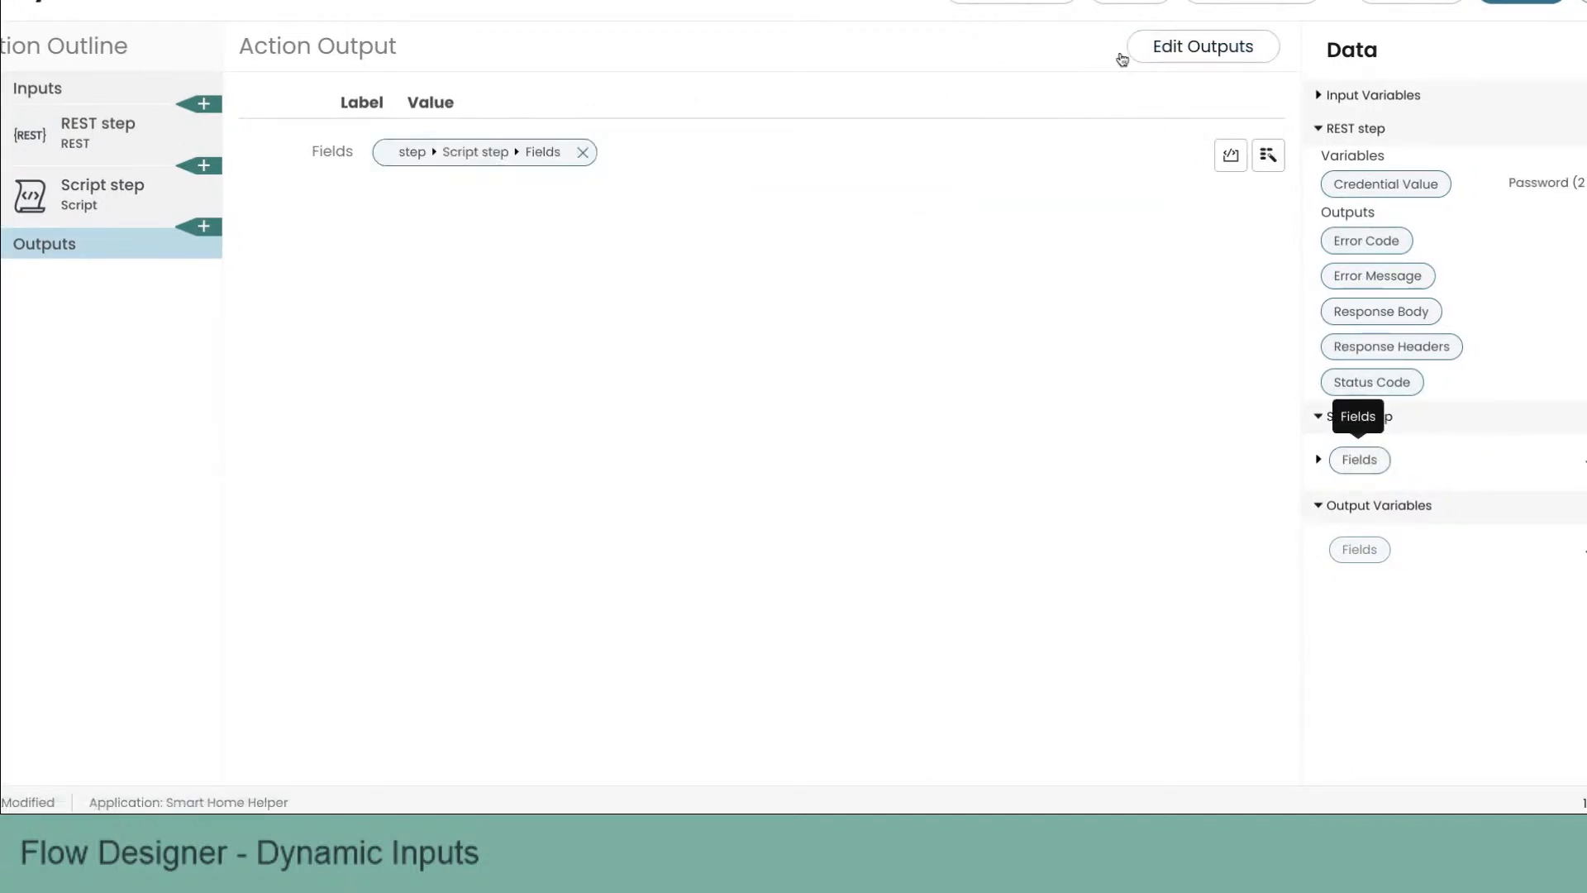
pyautogui.click(1186, 53)
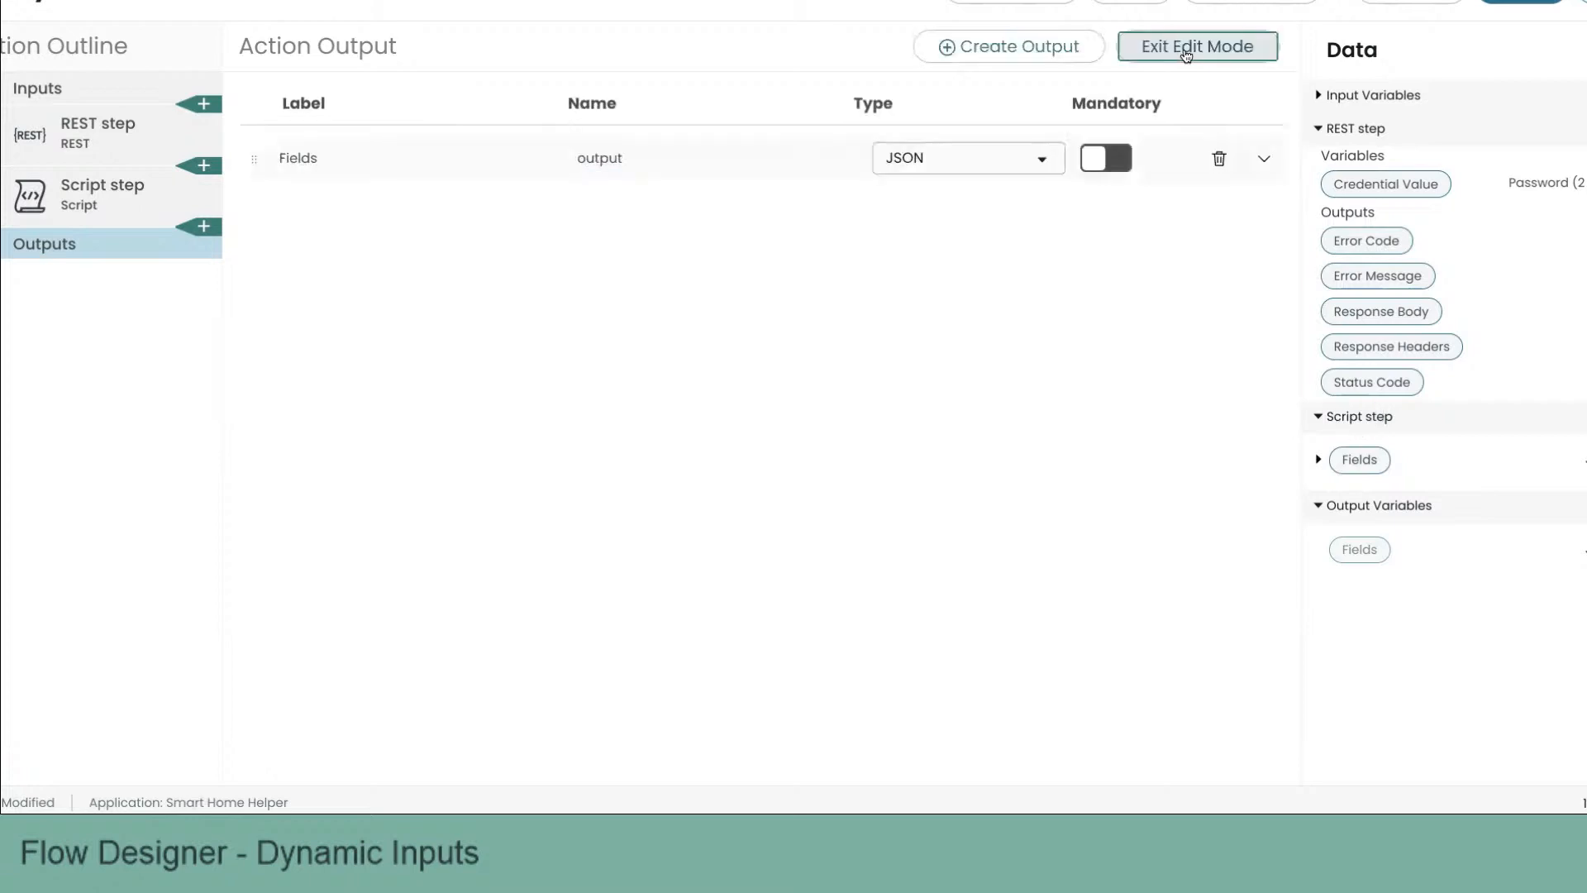
pyautogui.click(1187, 53)
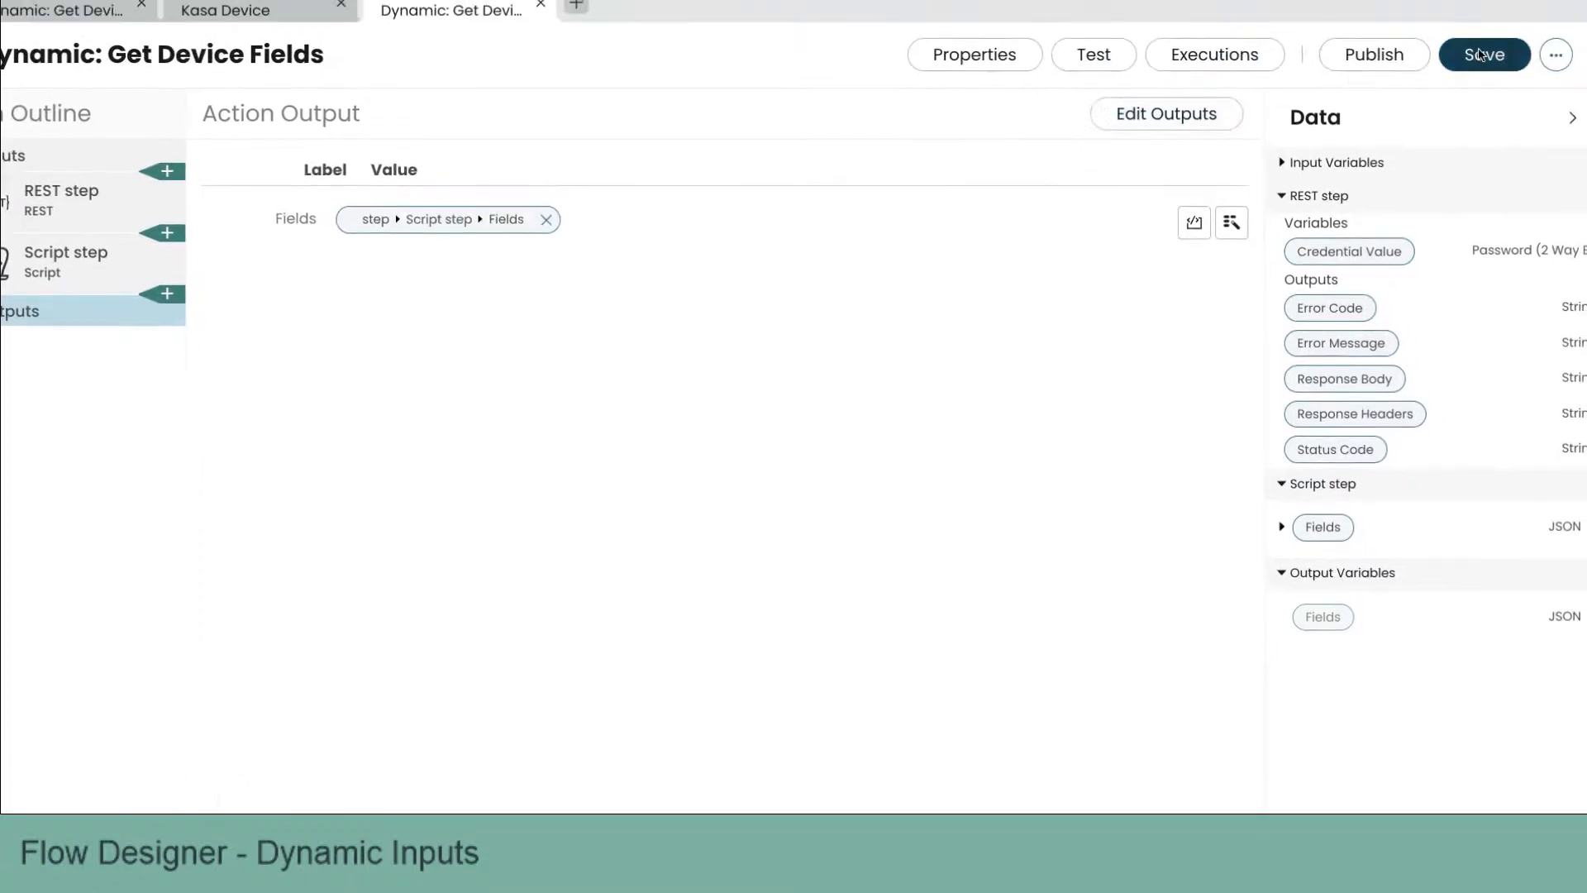
pyautogui.click(1522, 2)
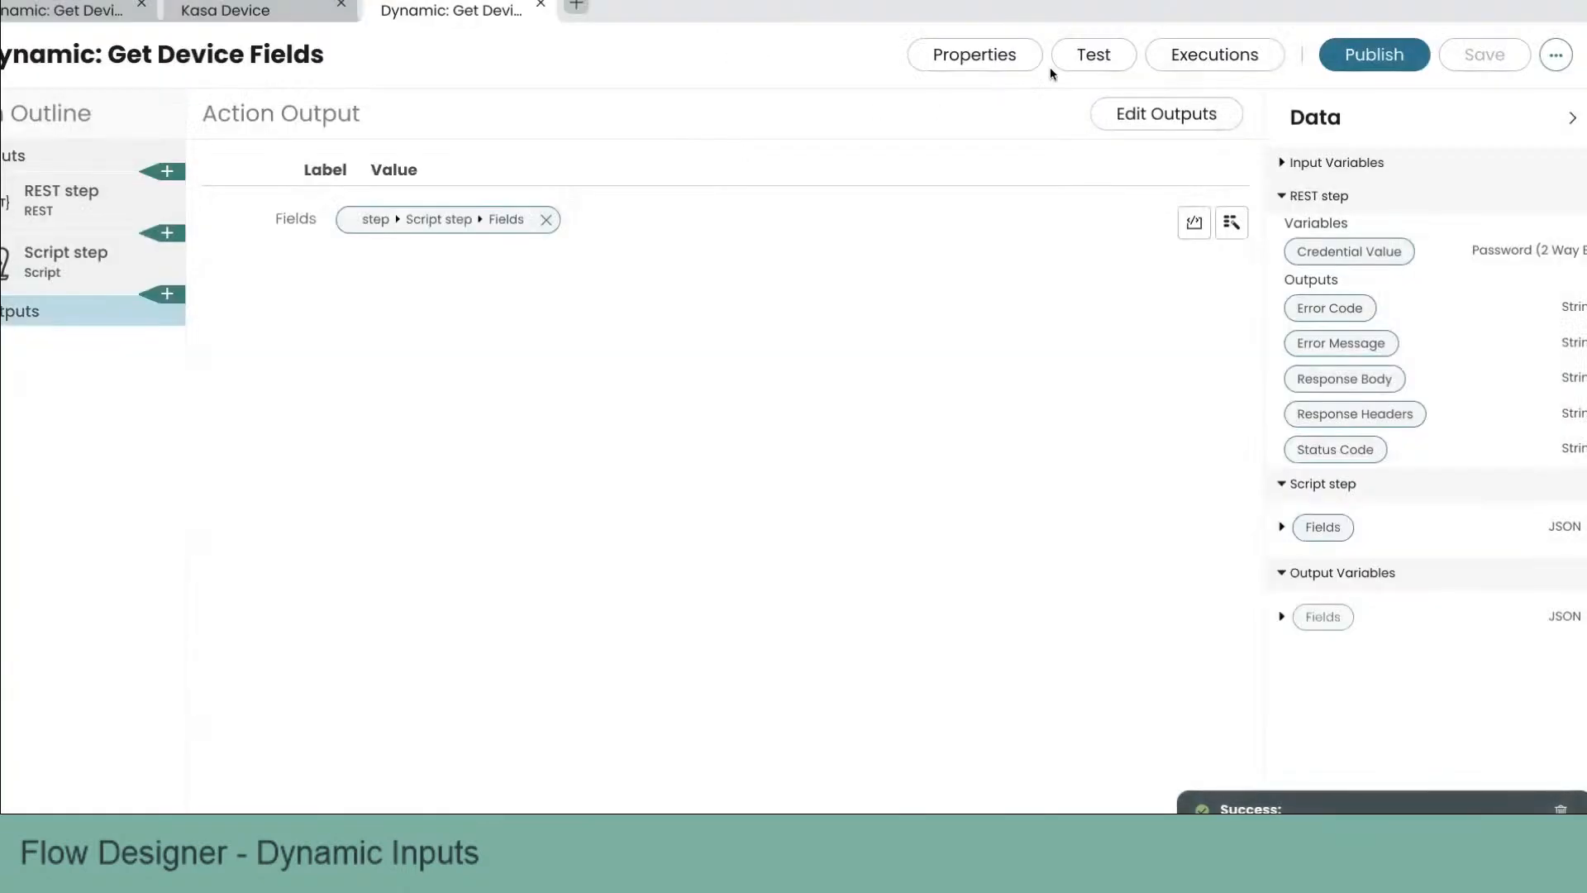
# Step: Run a test of the action and open its execution details
pyautogui.click(1079, 56)
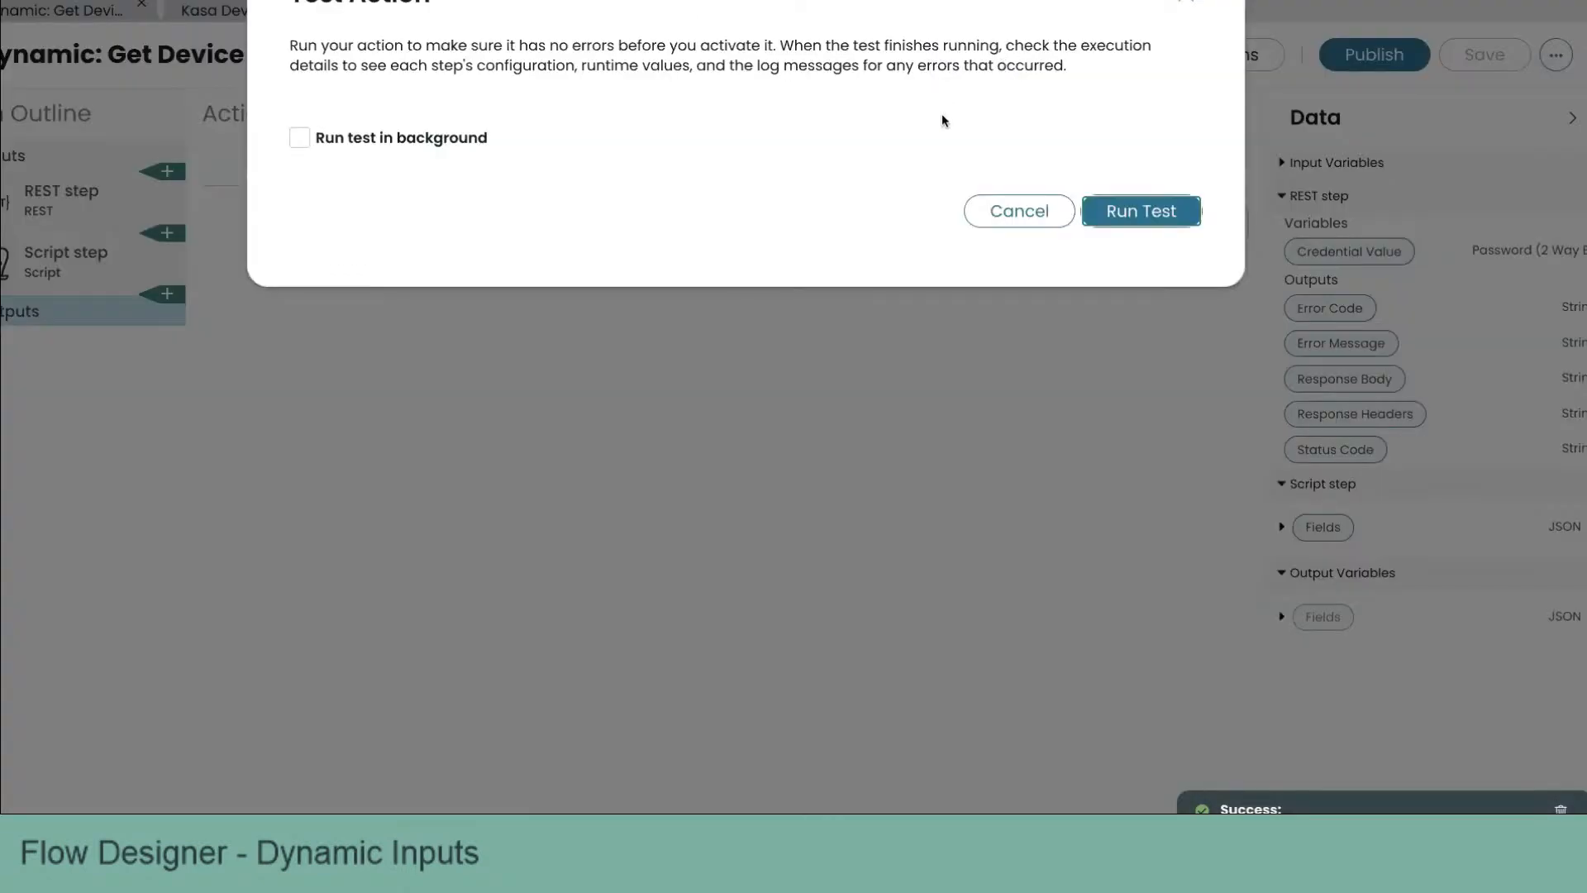
pyautogui.click(1123, 212)
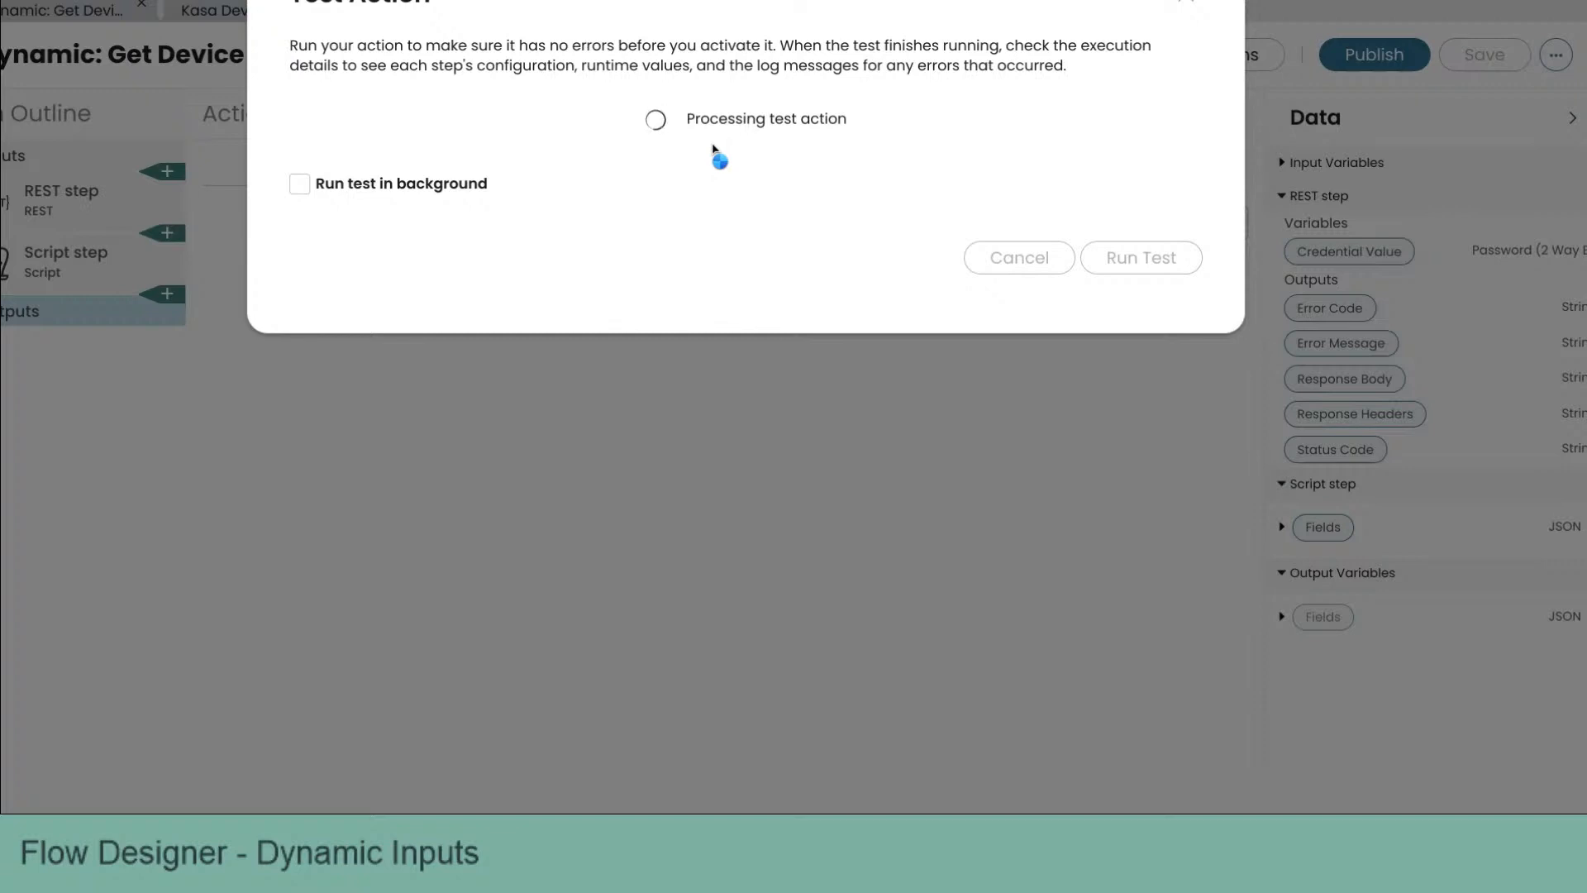
pyautogui.click(748, 122)
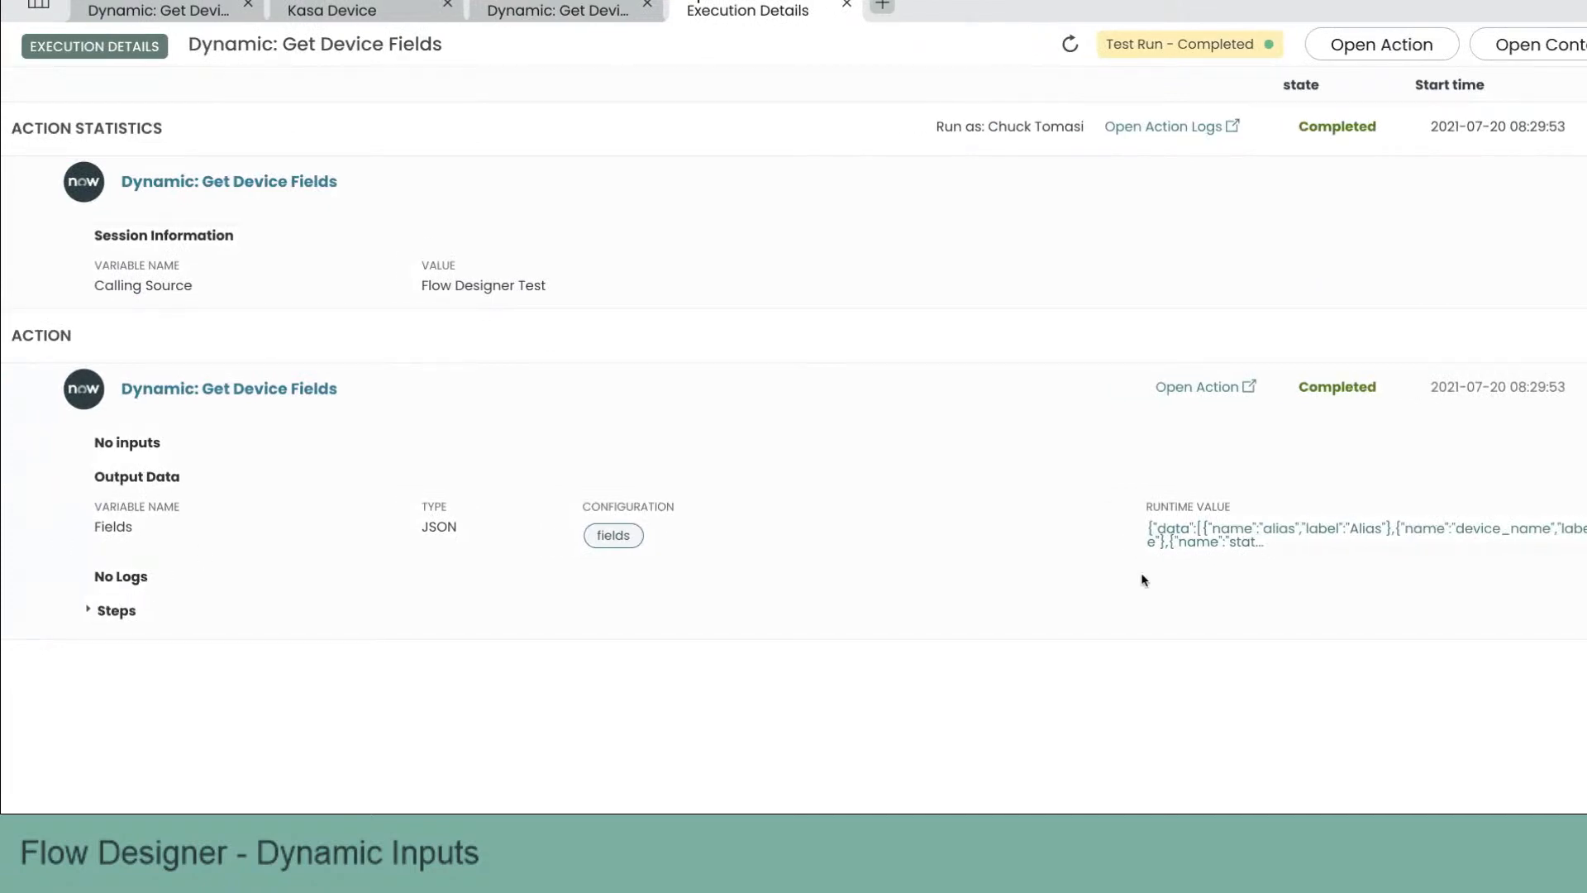
# Step: Open the Fields output's runtime value and copy its full JSON text
pyautogui.click(1215, 542)
pyautogui.hotkey('ctrl', 'a')
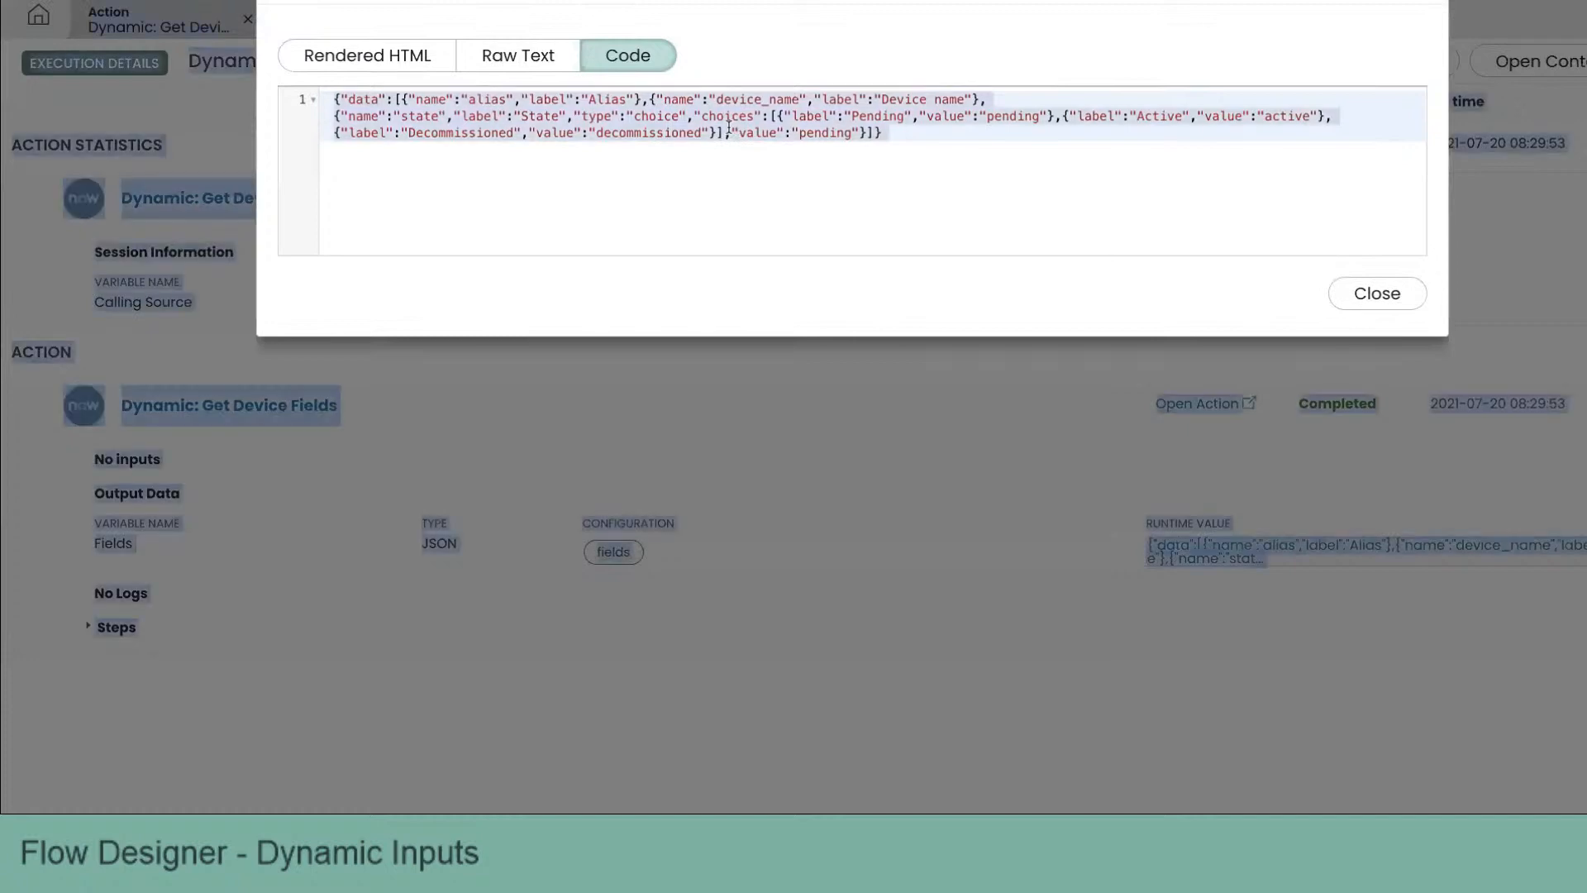
pyautogui.doubleClick(726, 130)
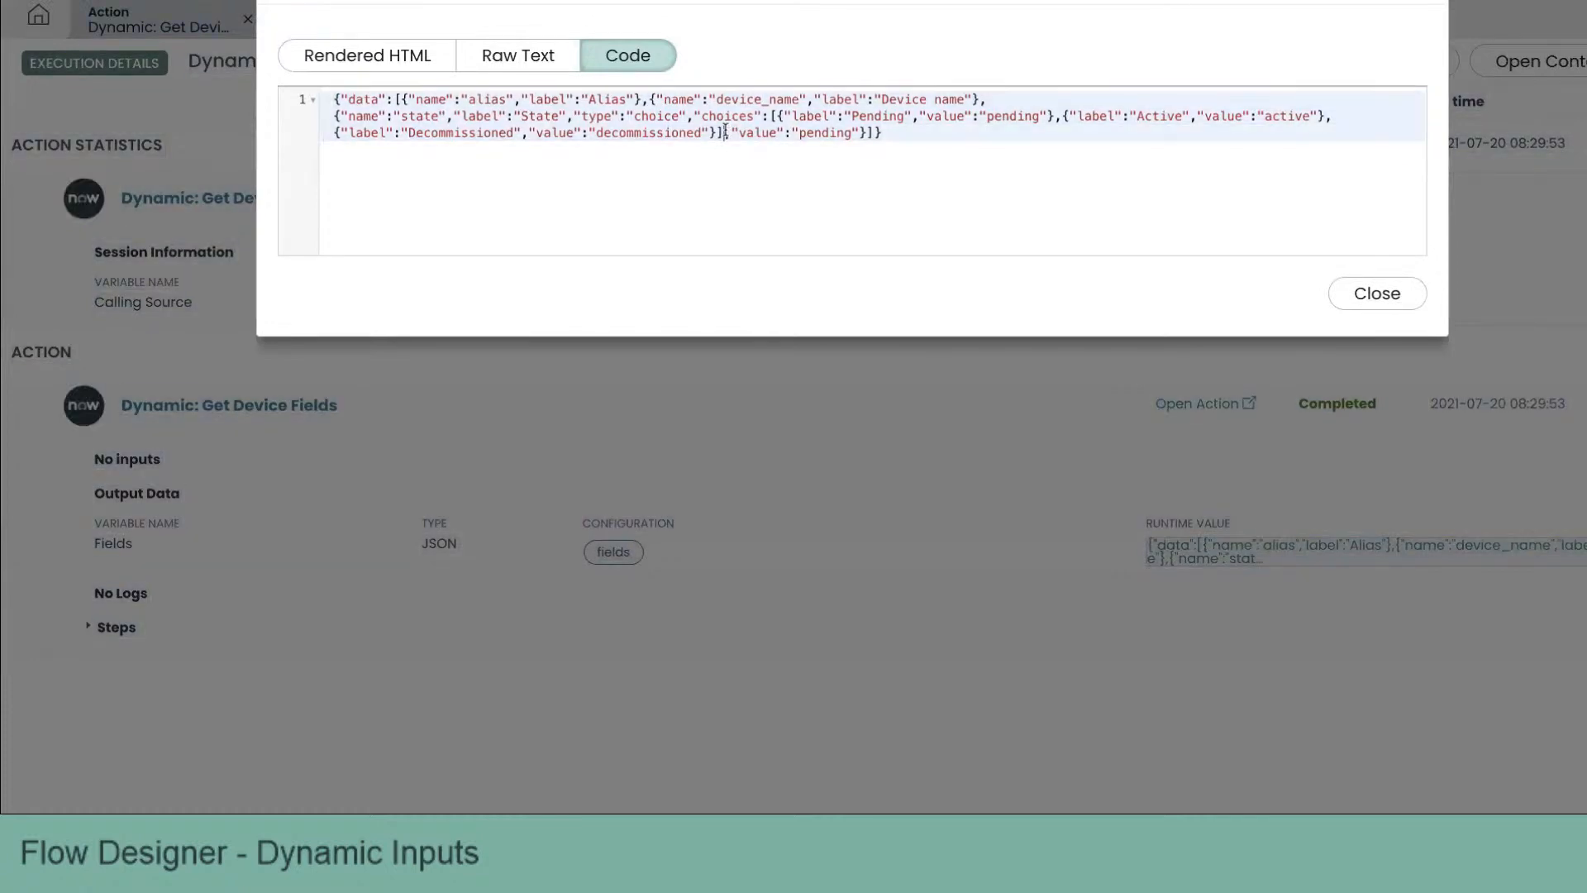
pyautogui.moveTo(886, 144); pyautogui.dragTo(307, 101)
pyautogui.hotkey('ctrl', 'c')
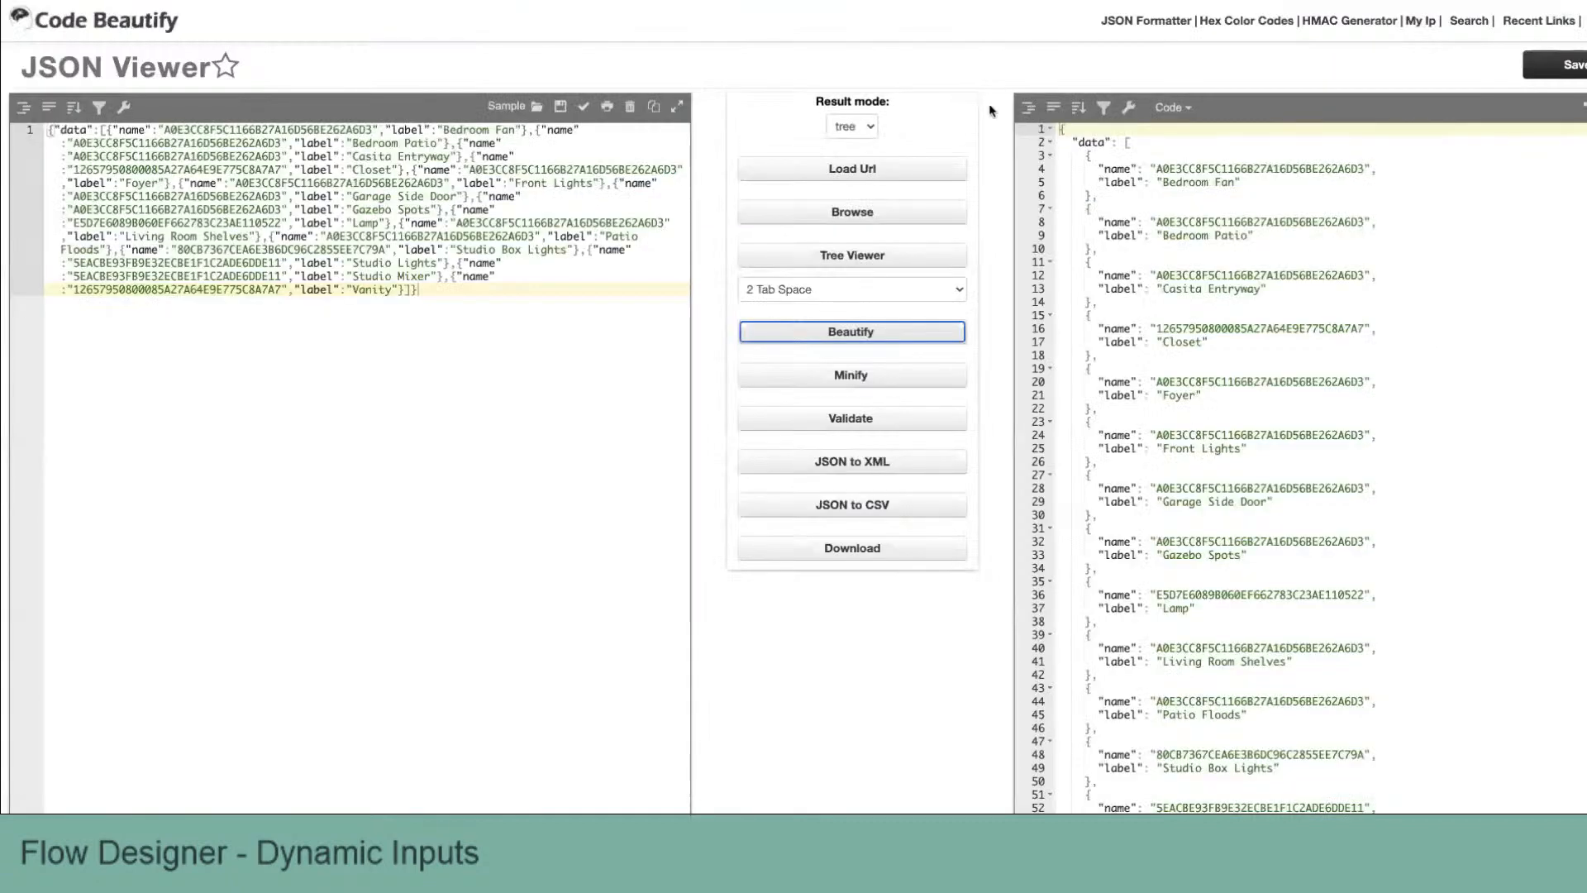
# Step: Switch to Code Beautify's JSON Viewer, replace its input with the copied JSON and beautify it
pyautogui.hotkey('ctrl', 'a')
pyautogui.hotkey('ctrl', 'v')
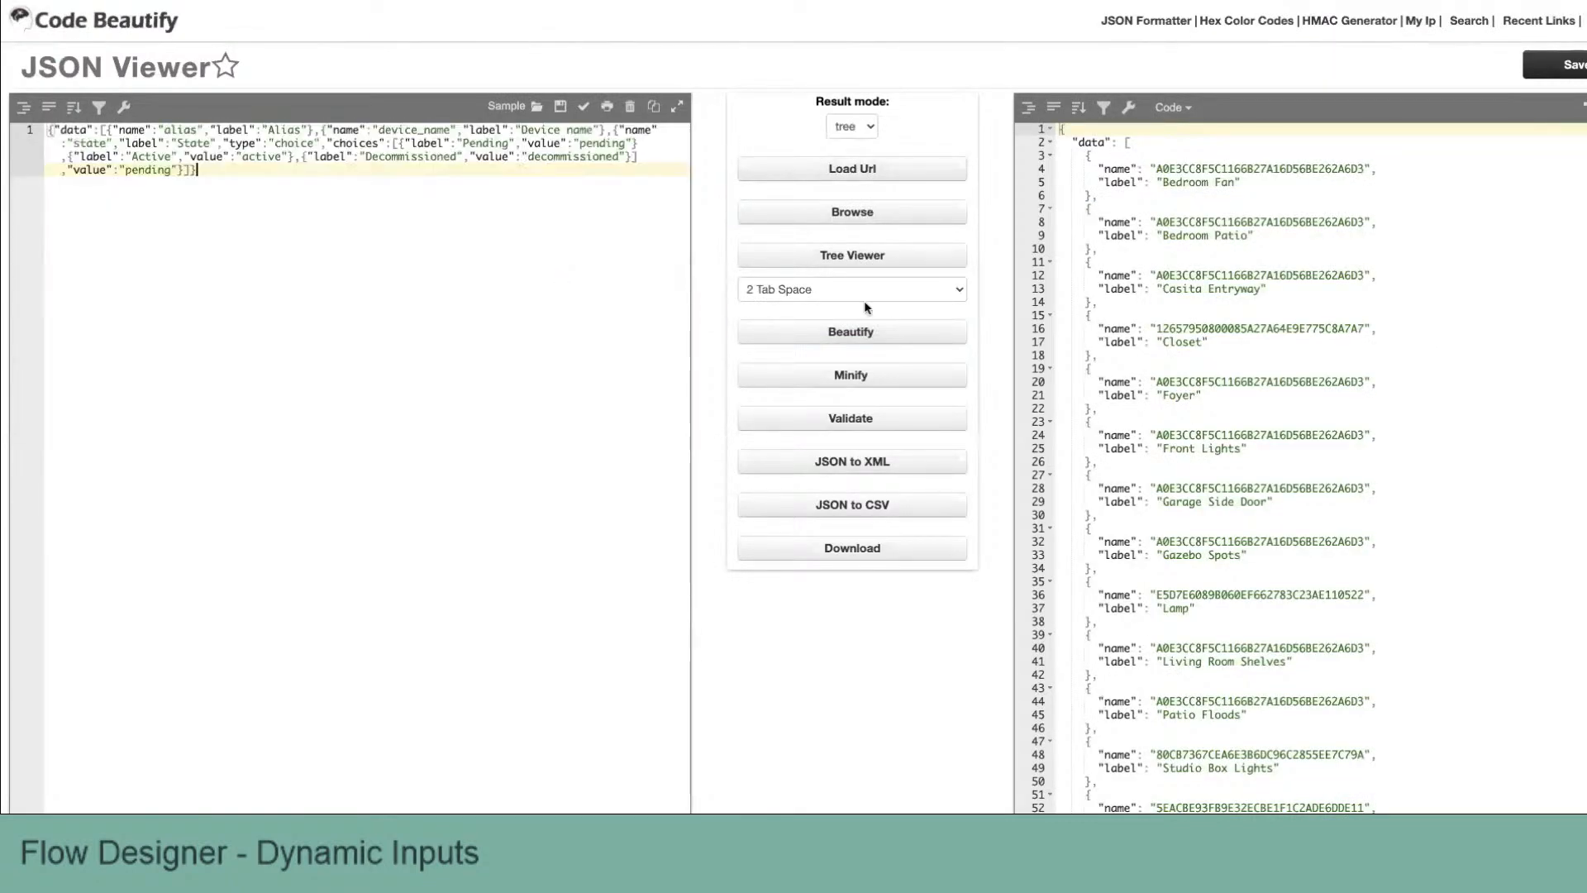
pyautogui.click(874, 339)
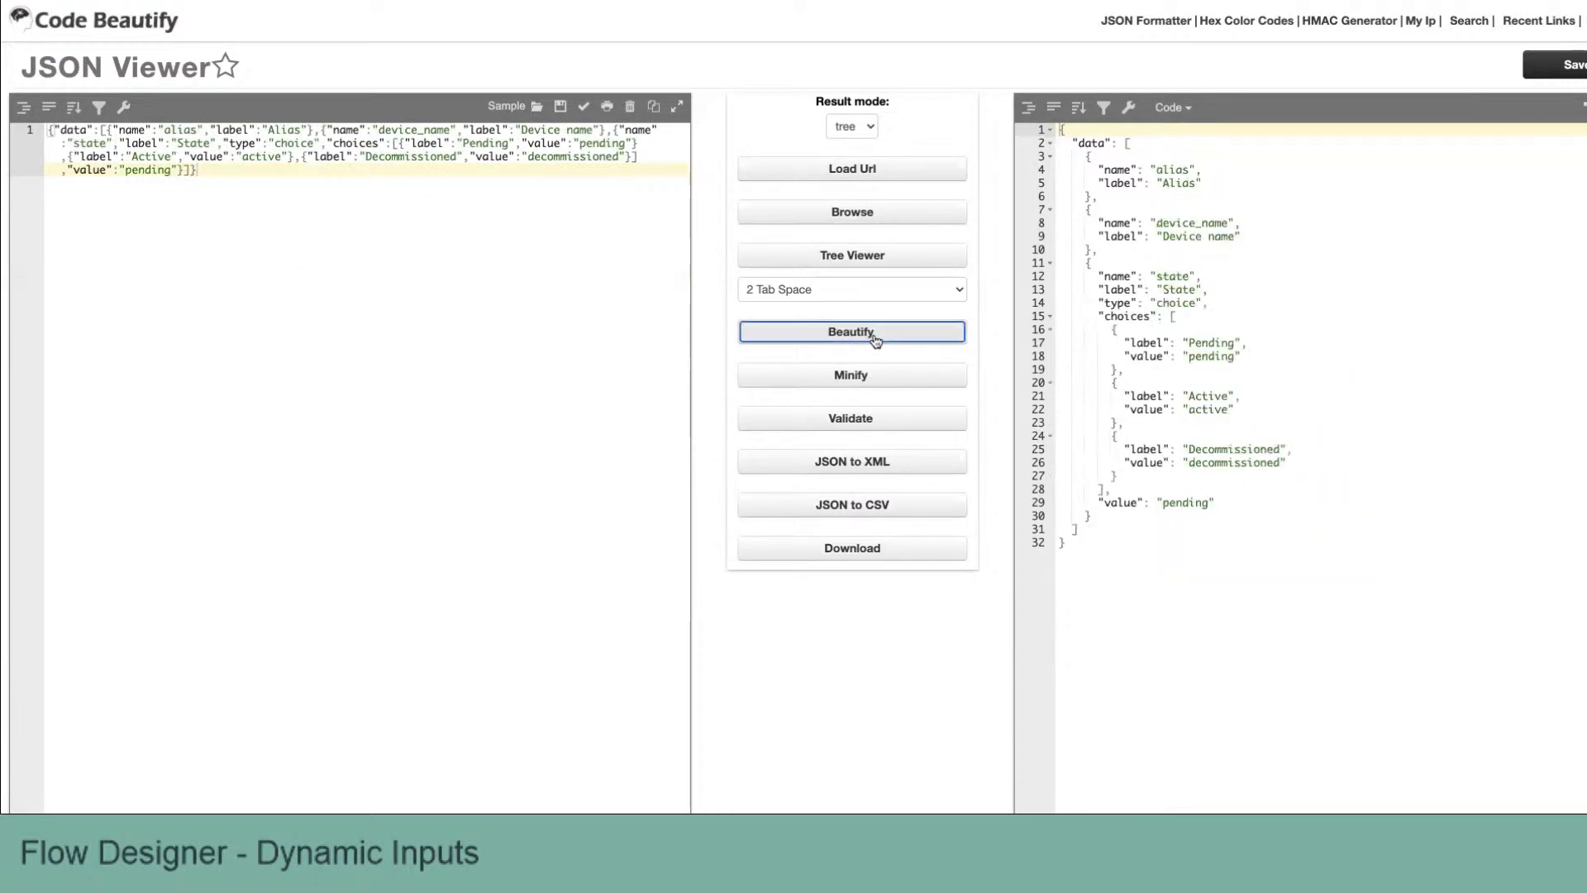
# Step: Examine the beautified fields structure: names, labels, the state choice type, its choices and default value
pyautogui.doubleClick(1115, 168)
pyautogui.click(1134, 180)
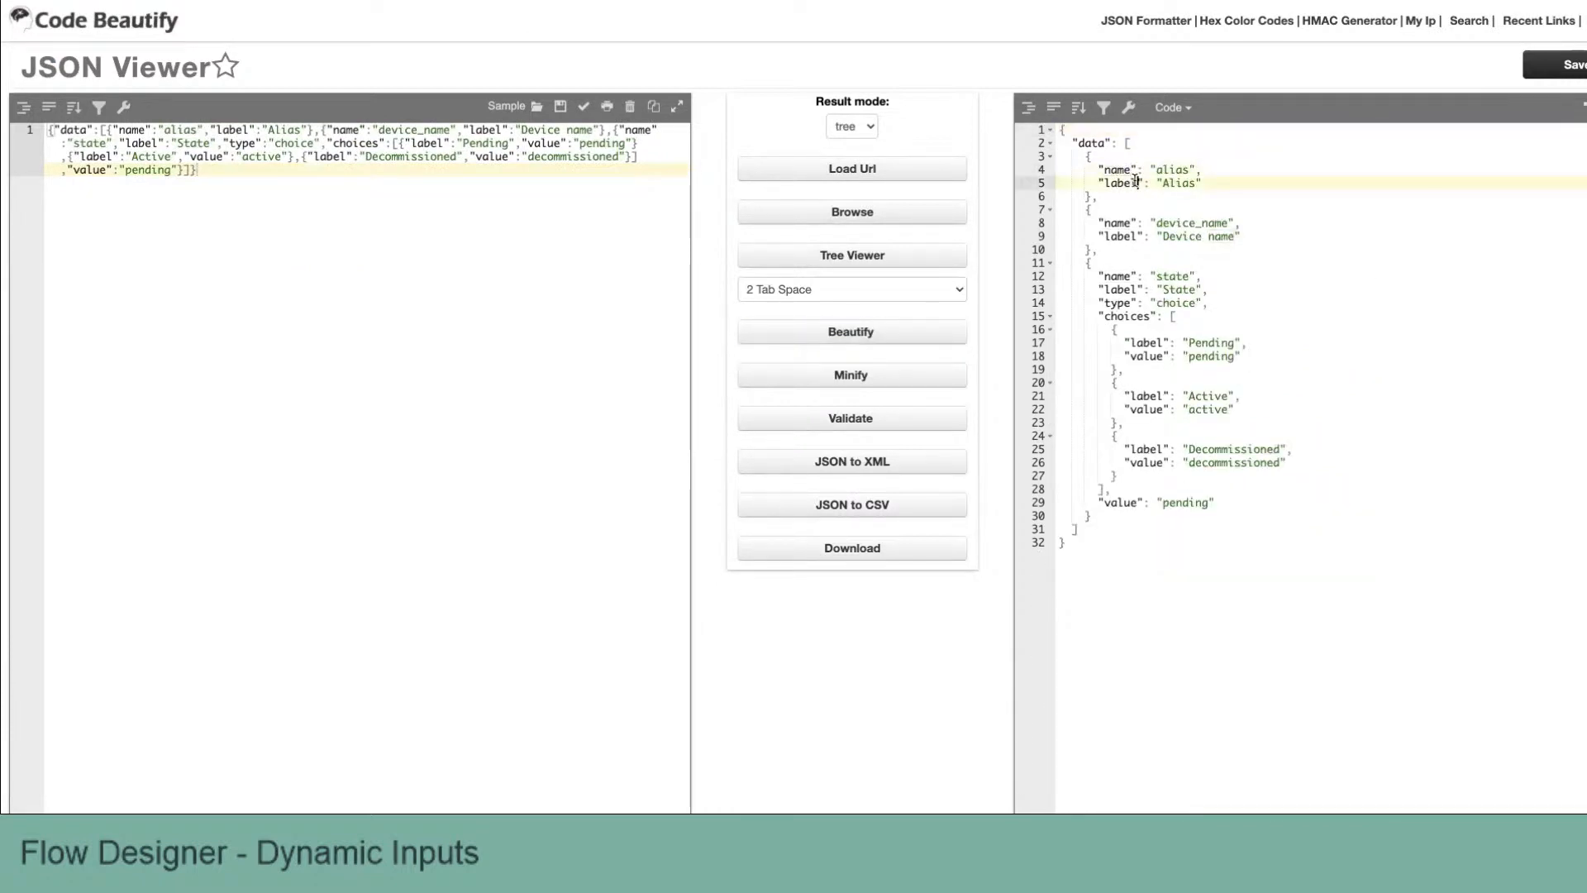
pyautogui.click(1135, 222)
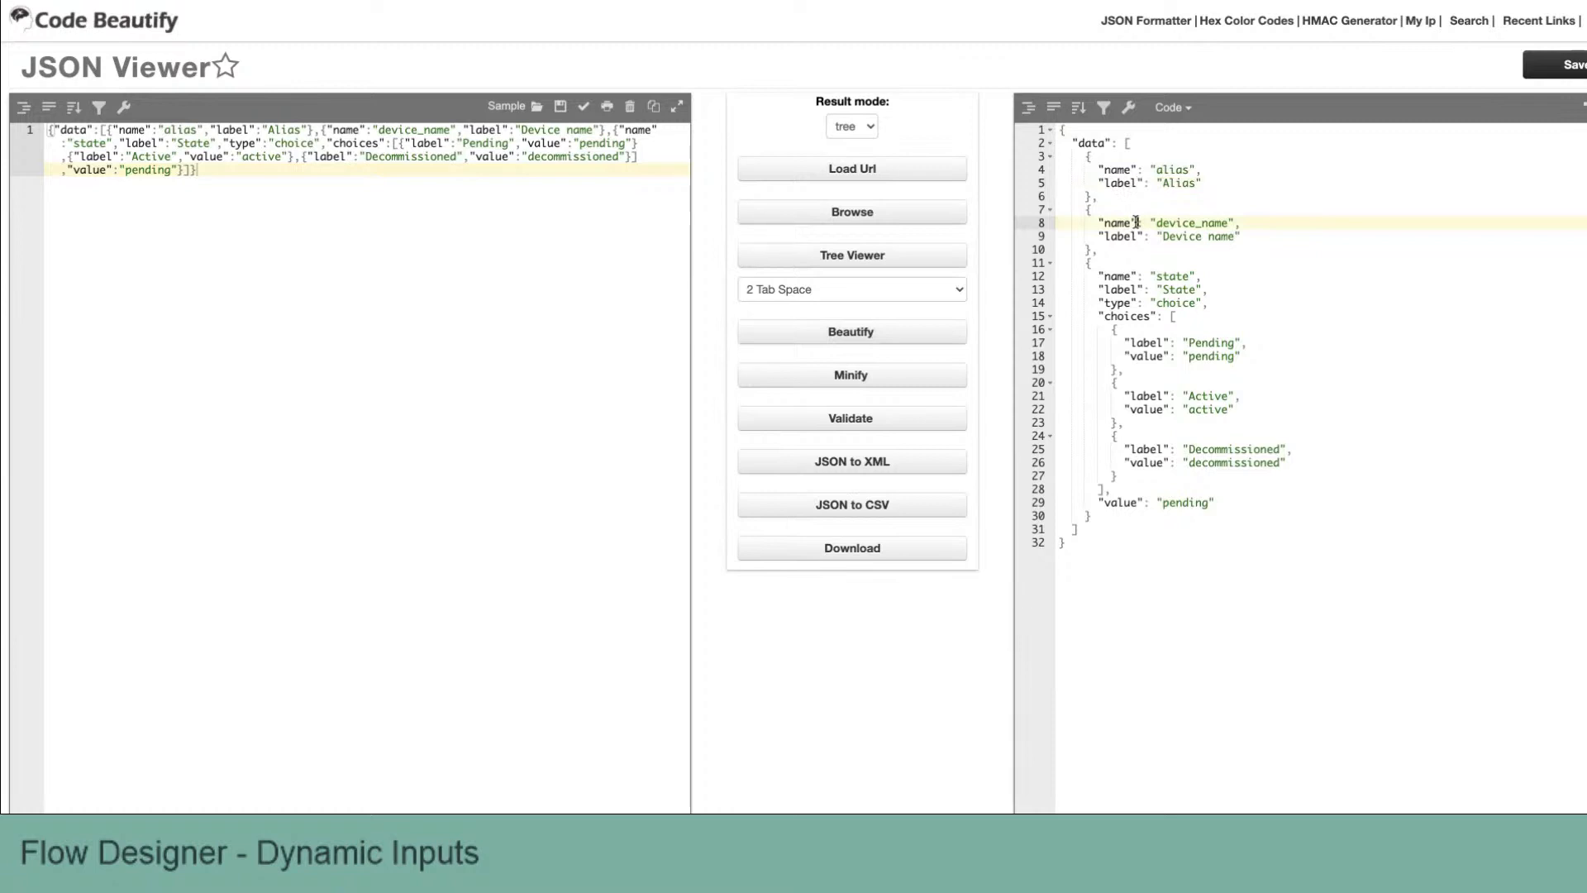
pyautogui.doubleClick(1161, 276)
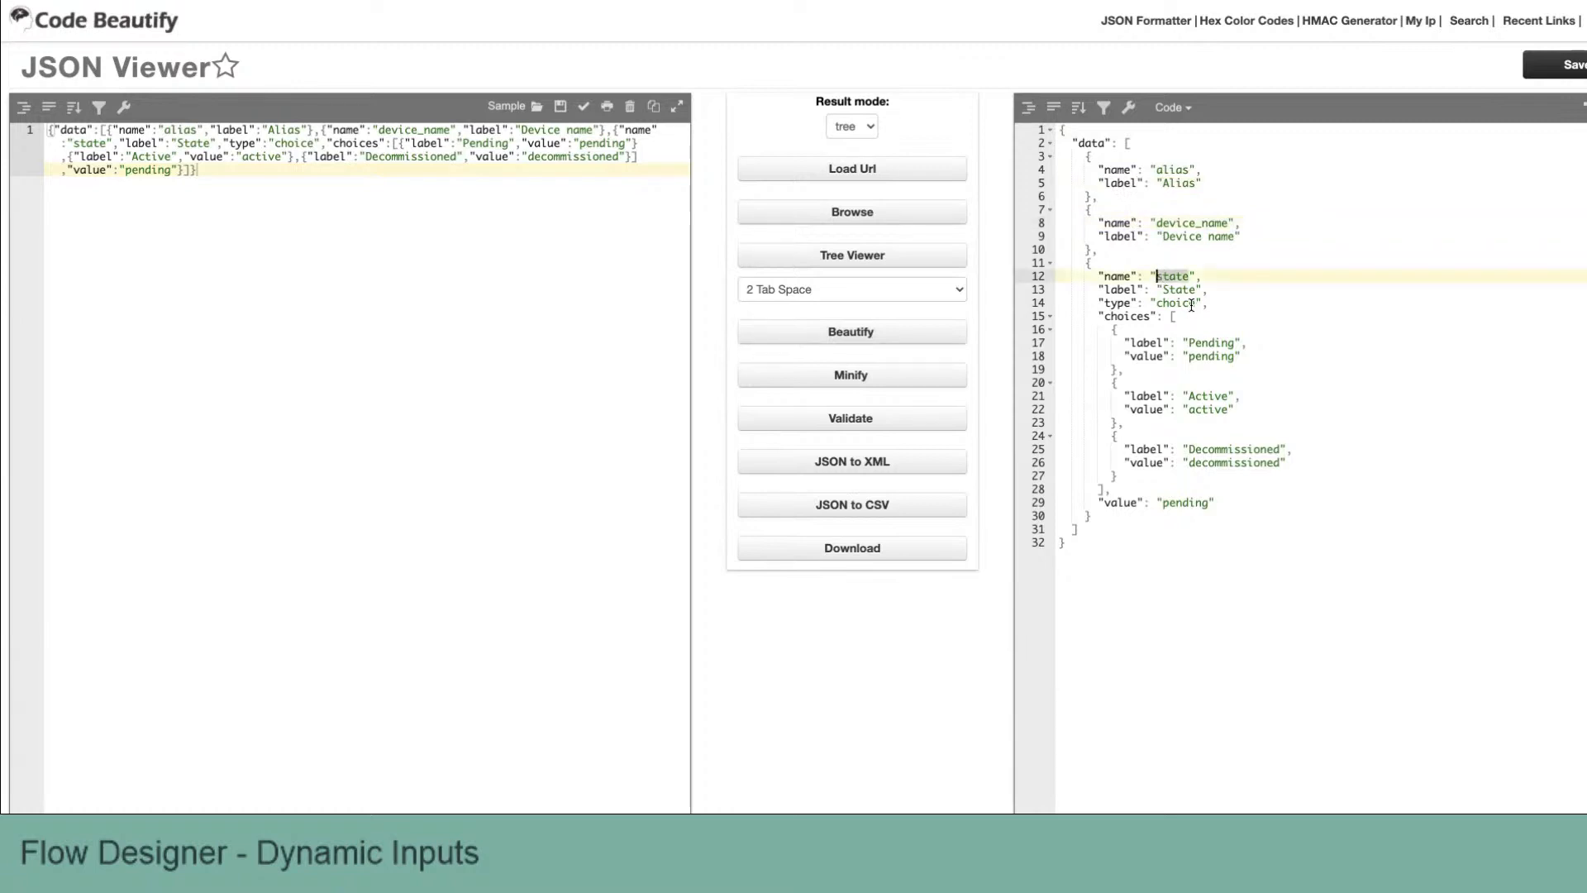
pyautogui.tripleClick(1192, 305)
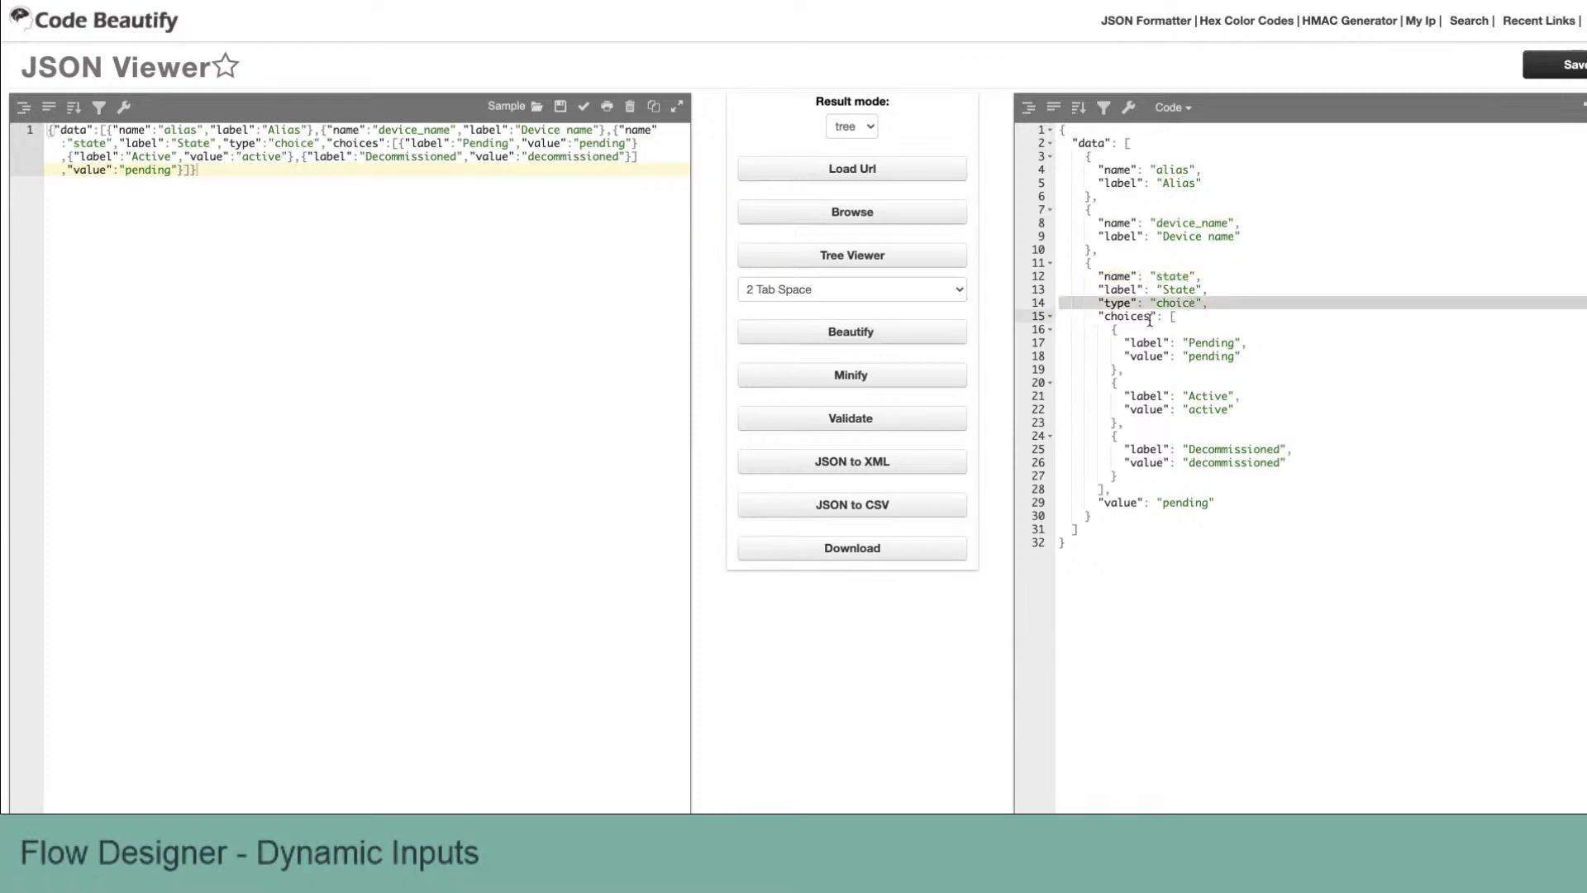
pyautogui.moveTo(1258, 353); pyautogui.dragTo(1277, 476)
pyautogui.click(1276, 476)
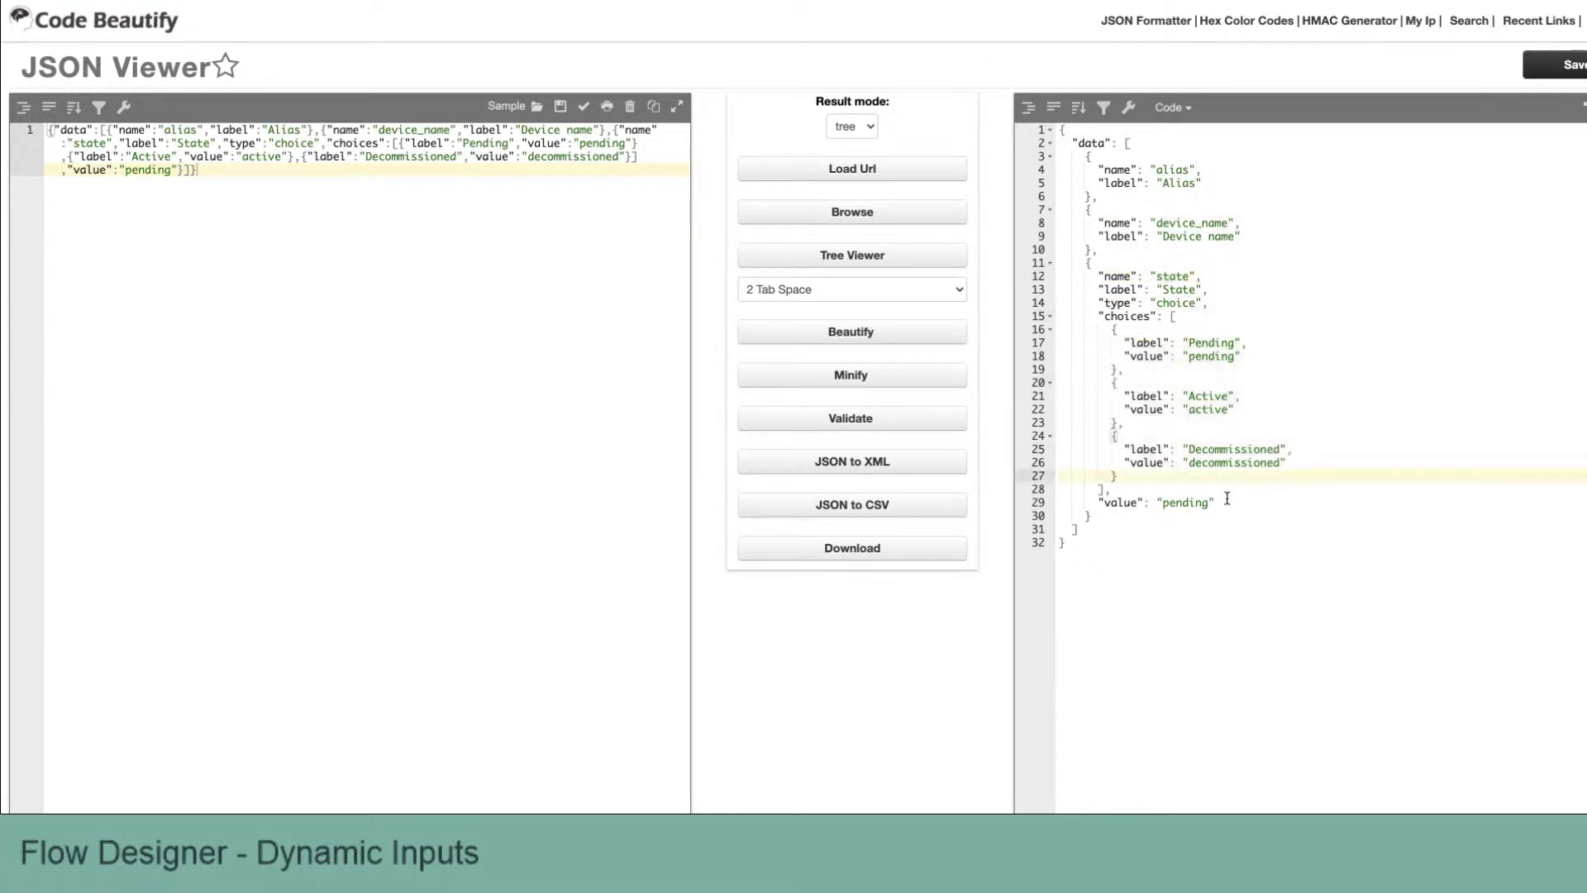
pyautogui.tripleClick(1205, 502)
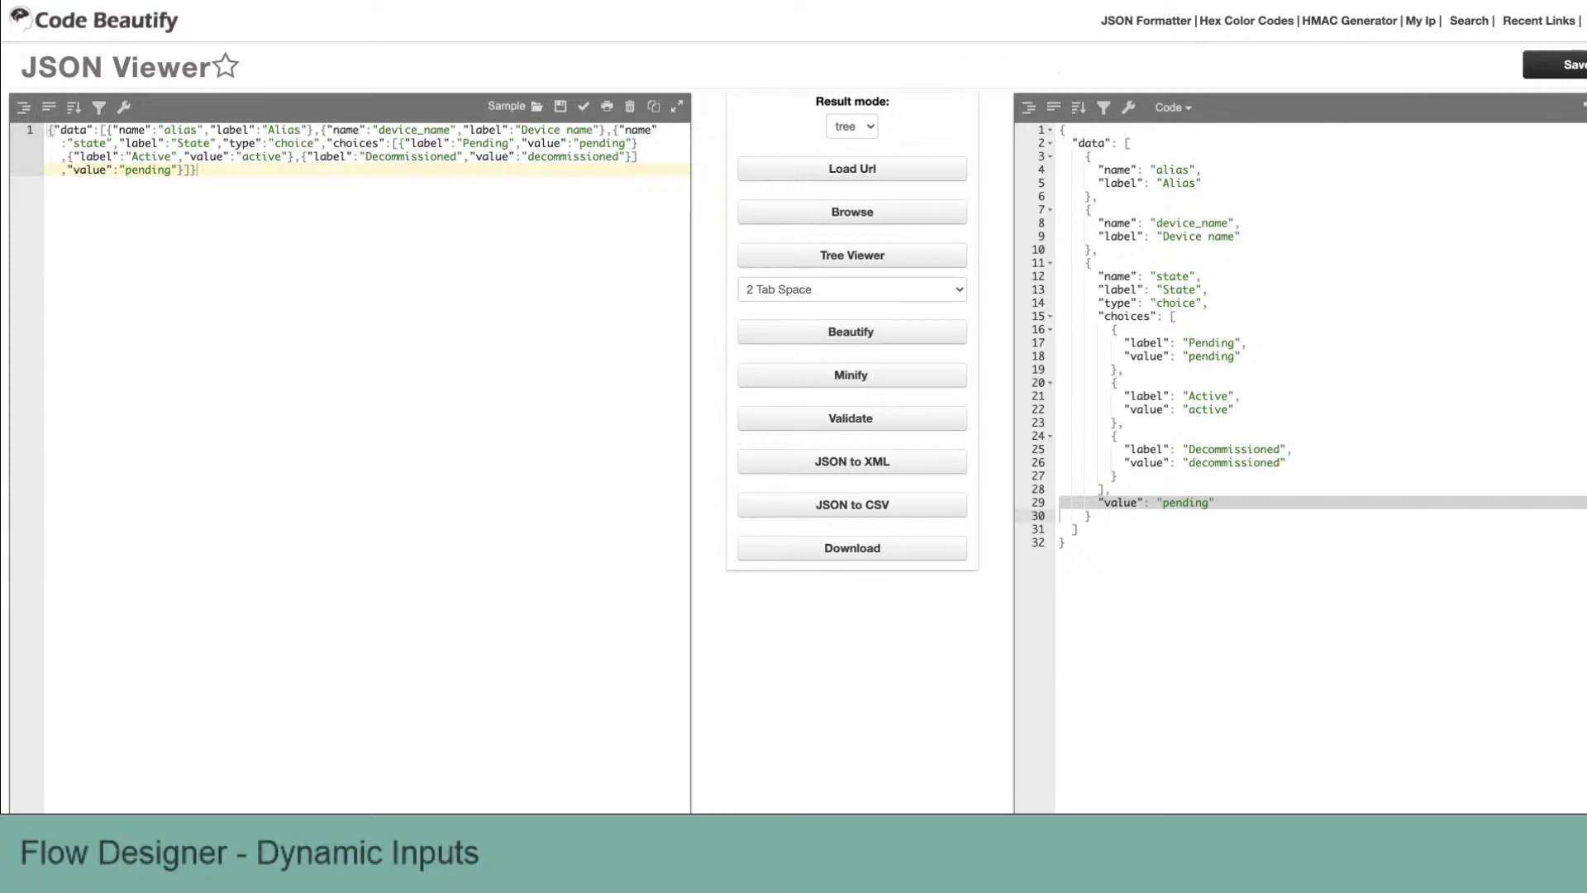
# Step: Close the test output and execution details and return to the Dynamic: Get Device Fields action
pyautogui.click(959, 1)
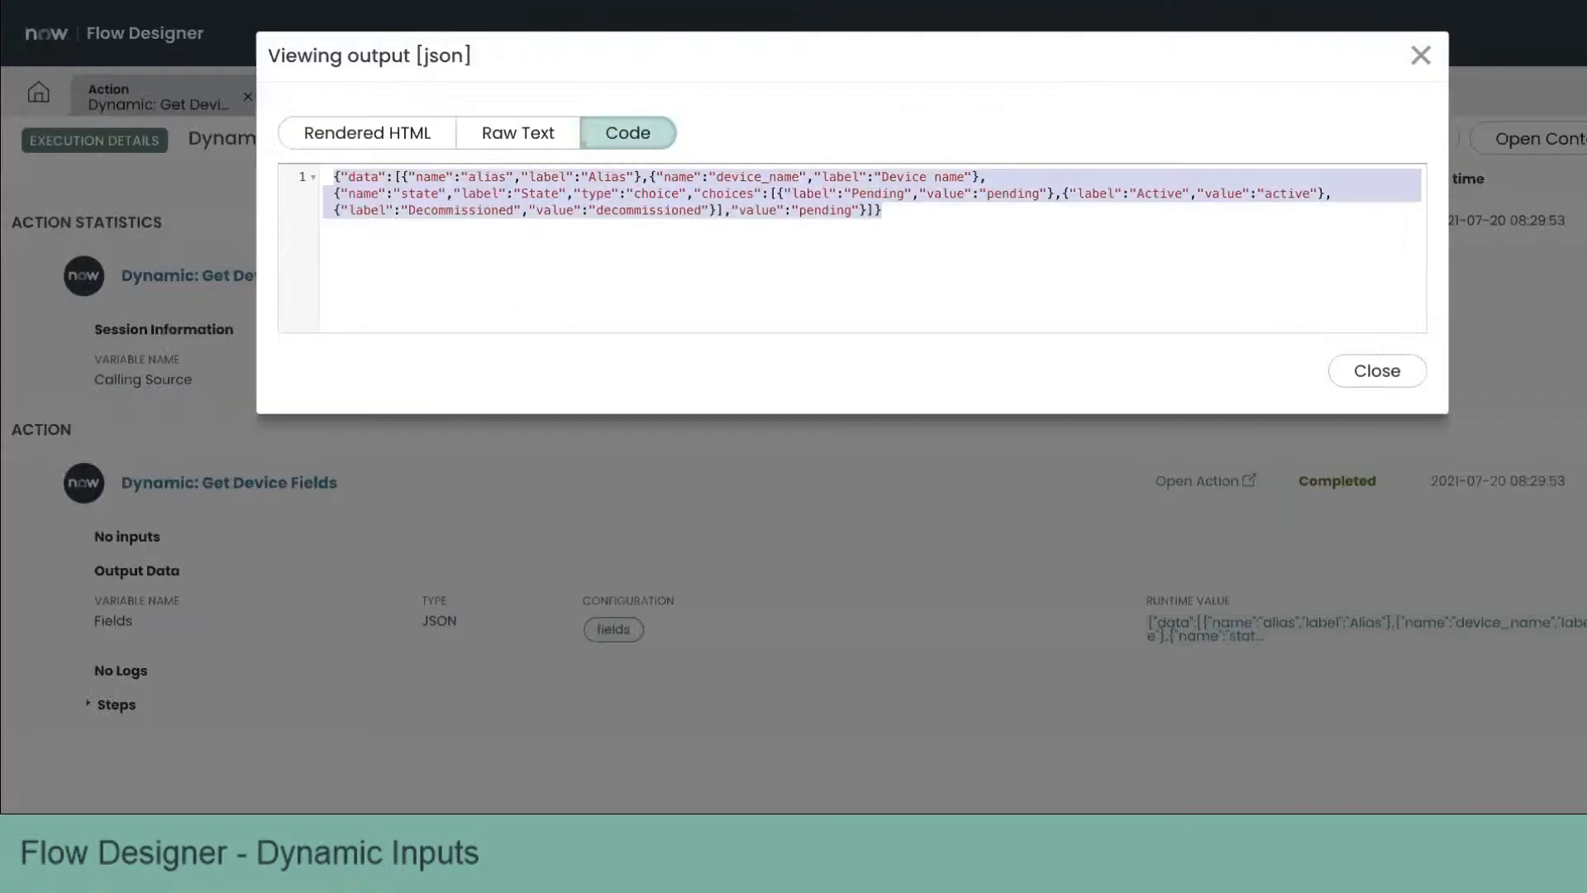
pyautogui.click(1297, 371)
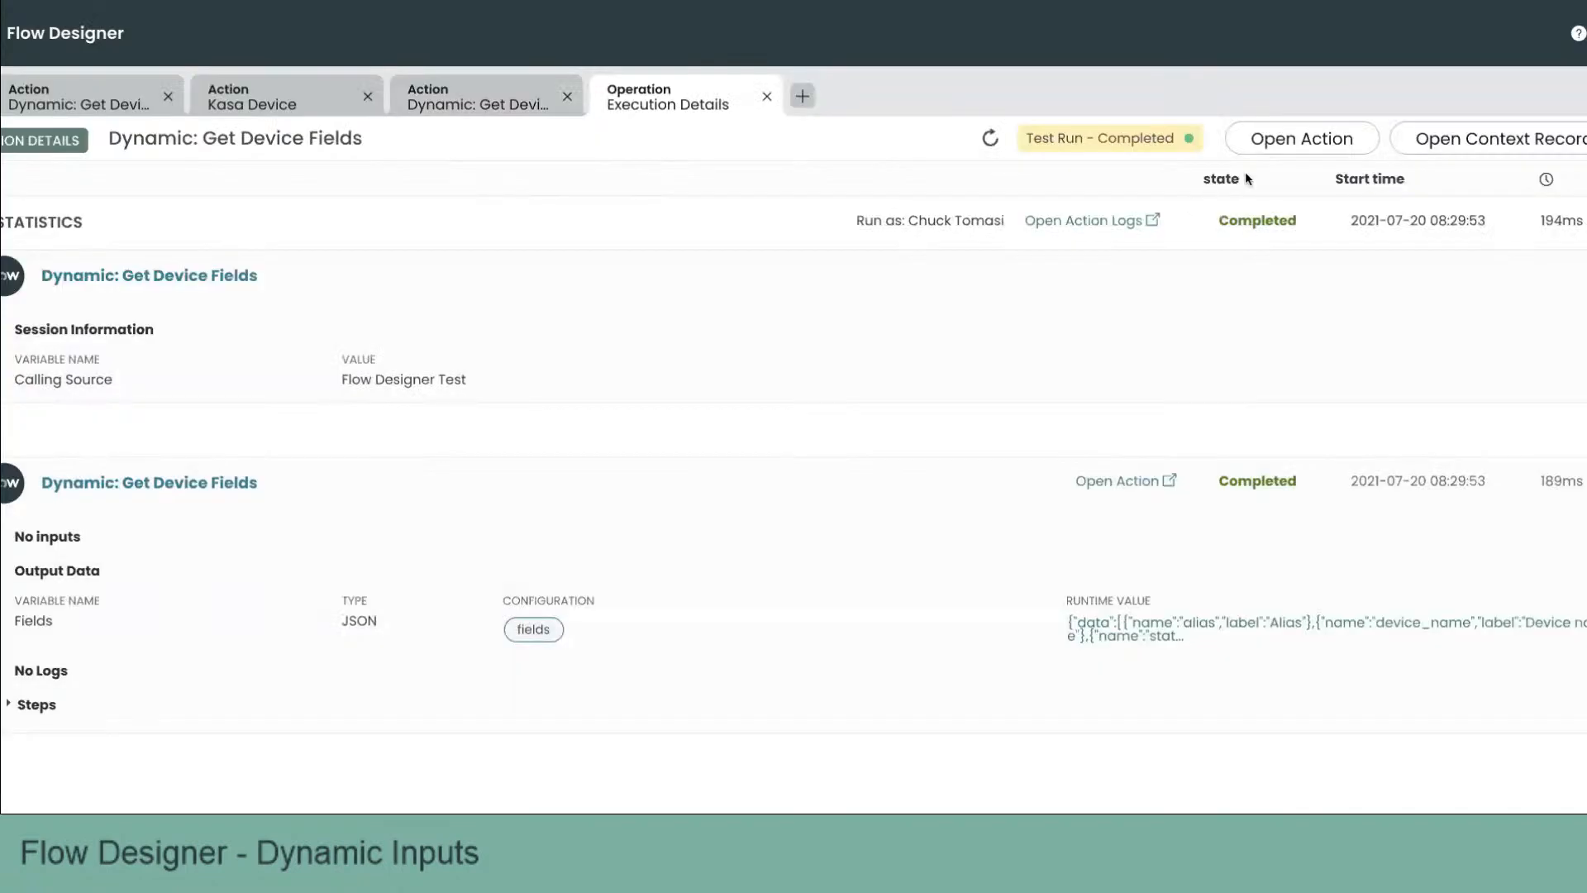
pyautogui.click(767, 98)
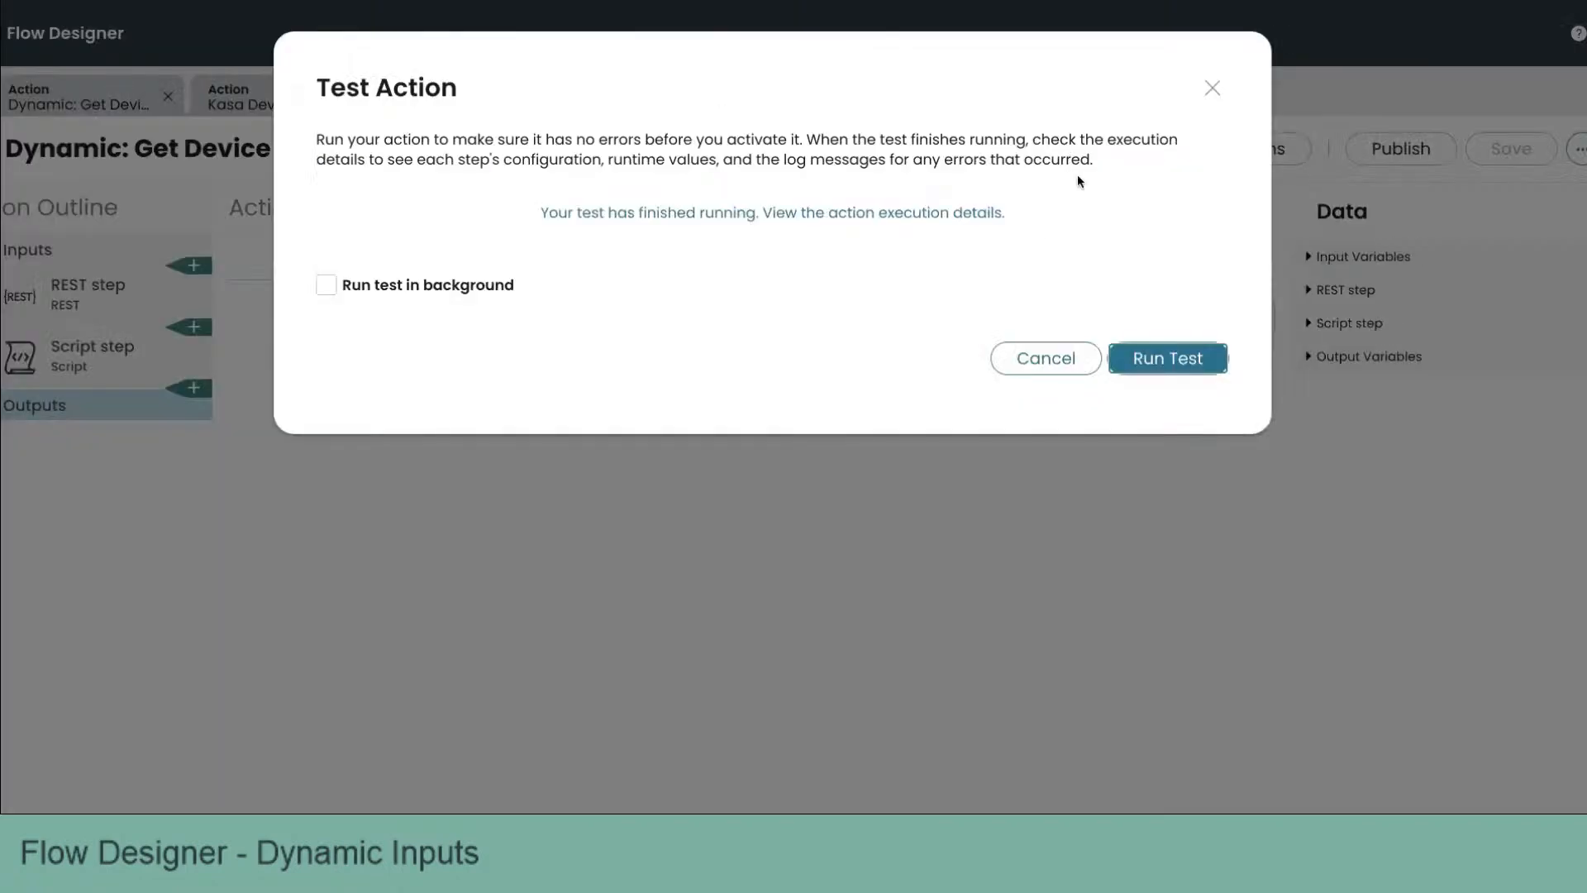
pyautogui.click(1042, 358)
pyautogui.click(1371, 153)
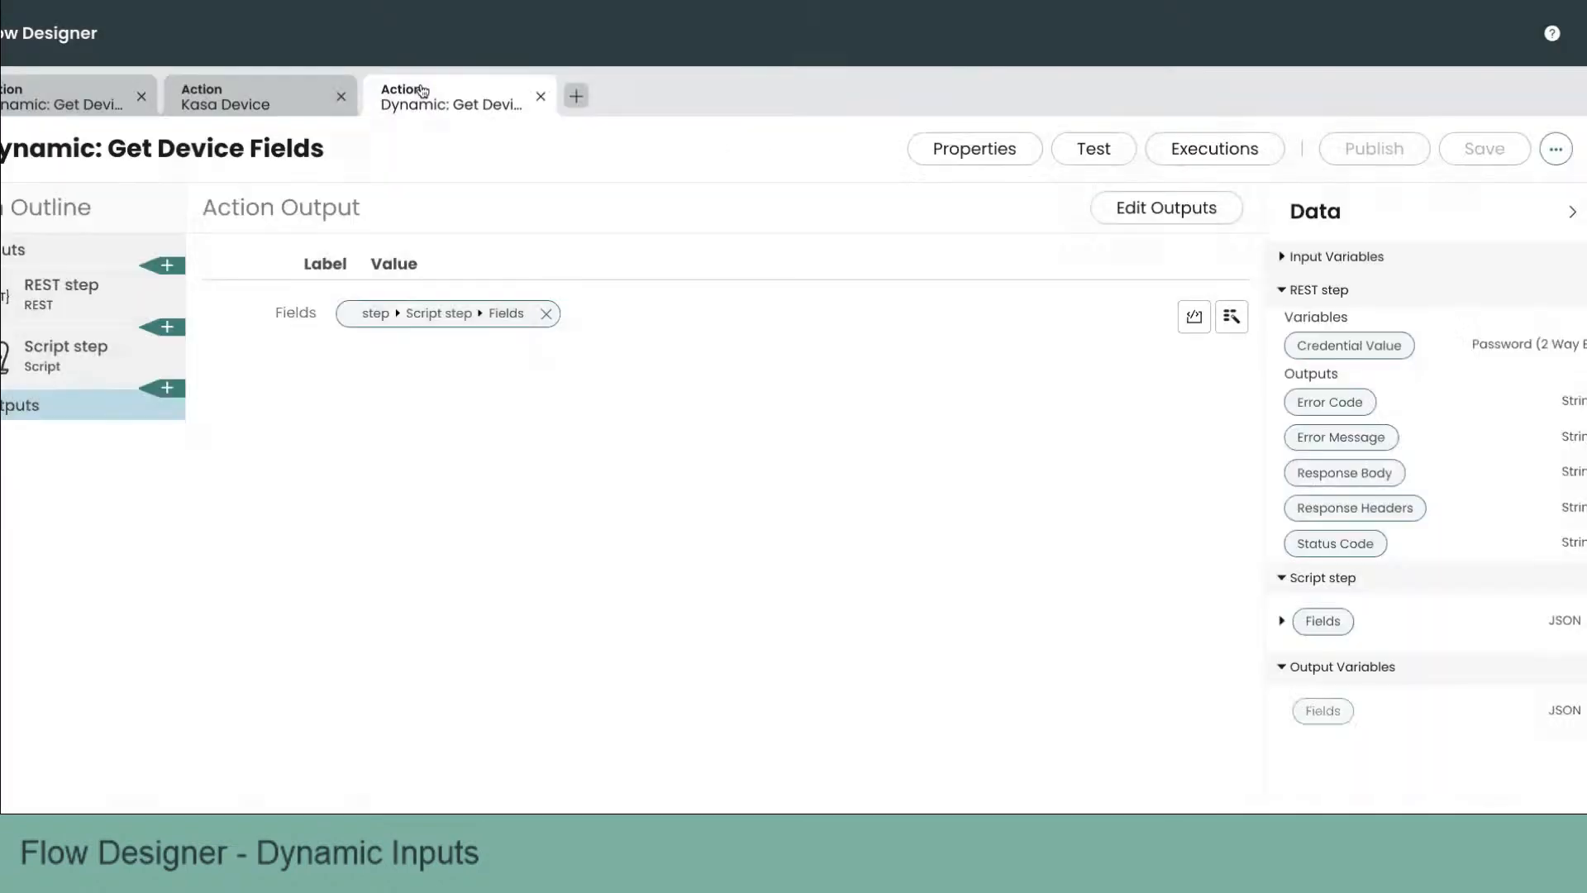
# Step: Create a new action named Kasa Device Fields
pyautogui.click(576, 95)
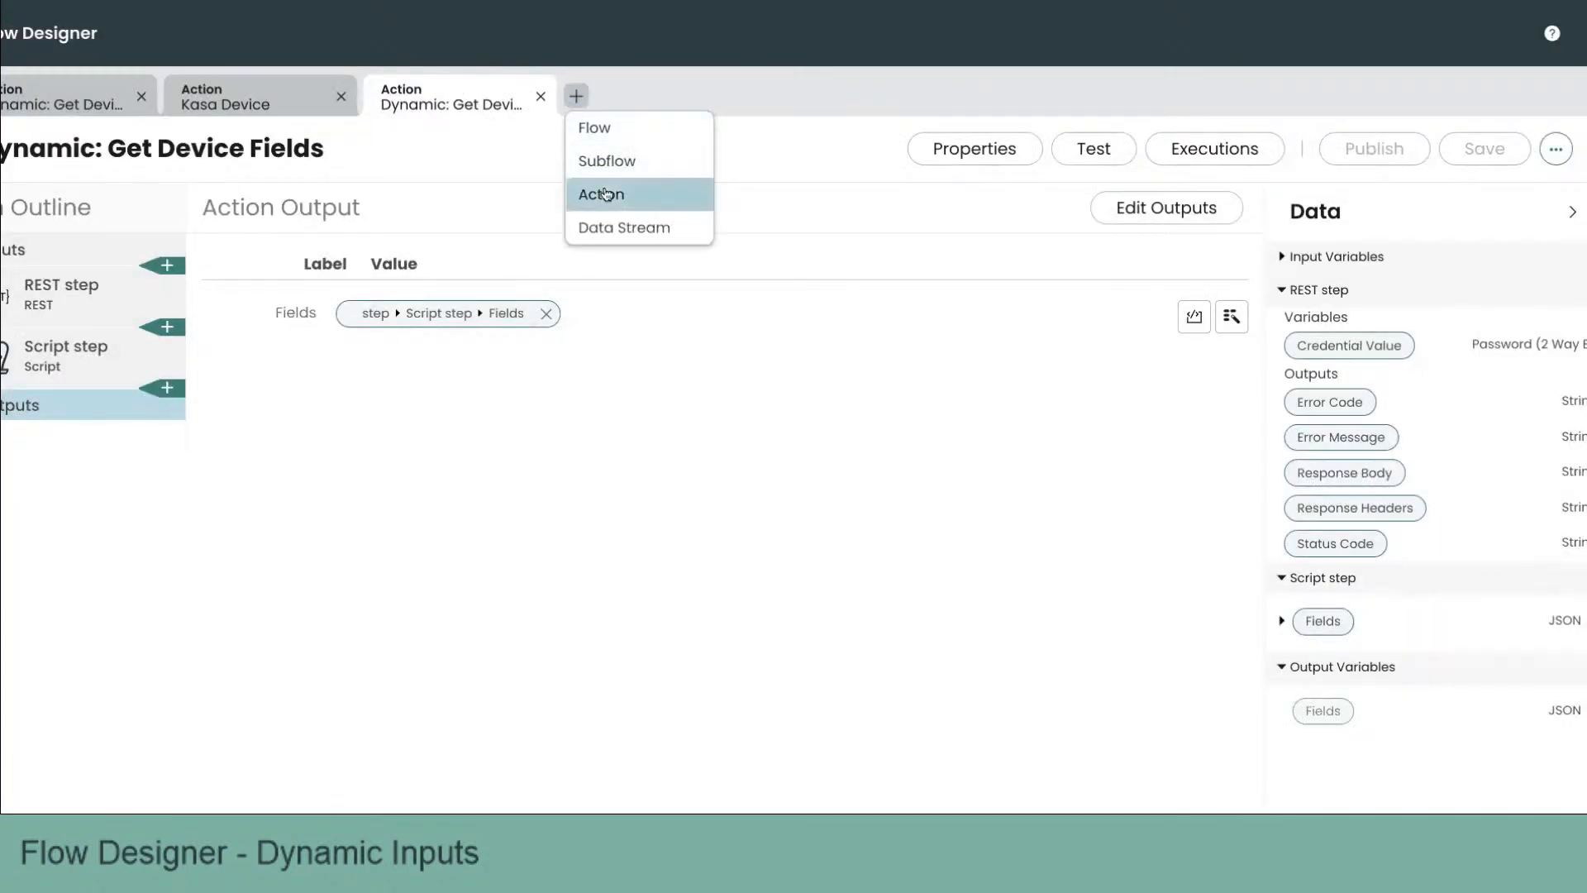
pyautogui.click(606, 195)
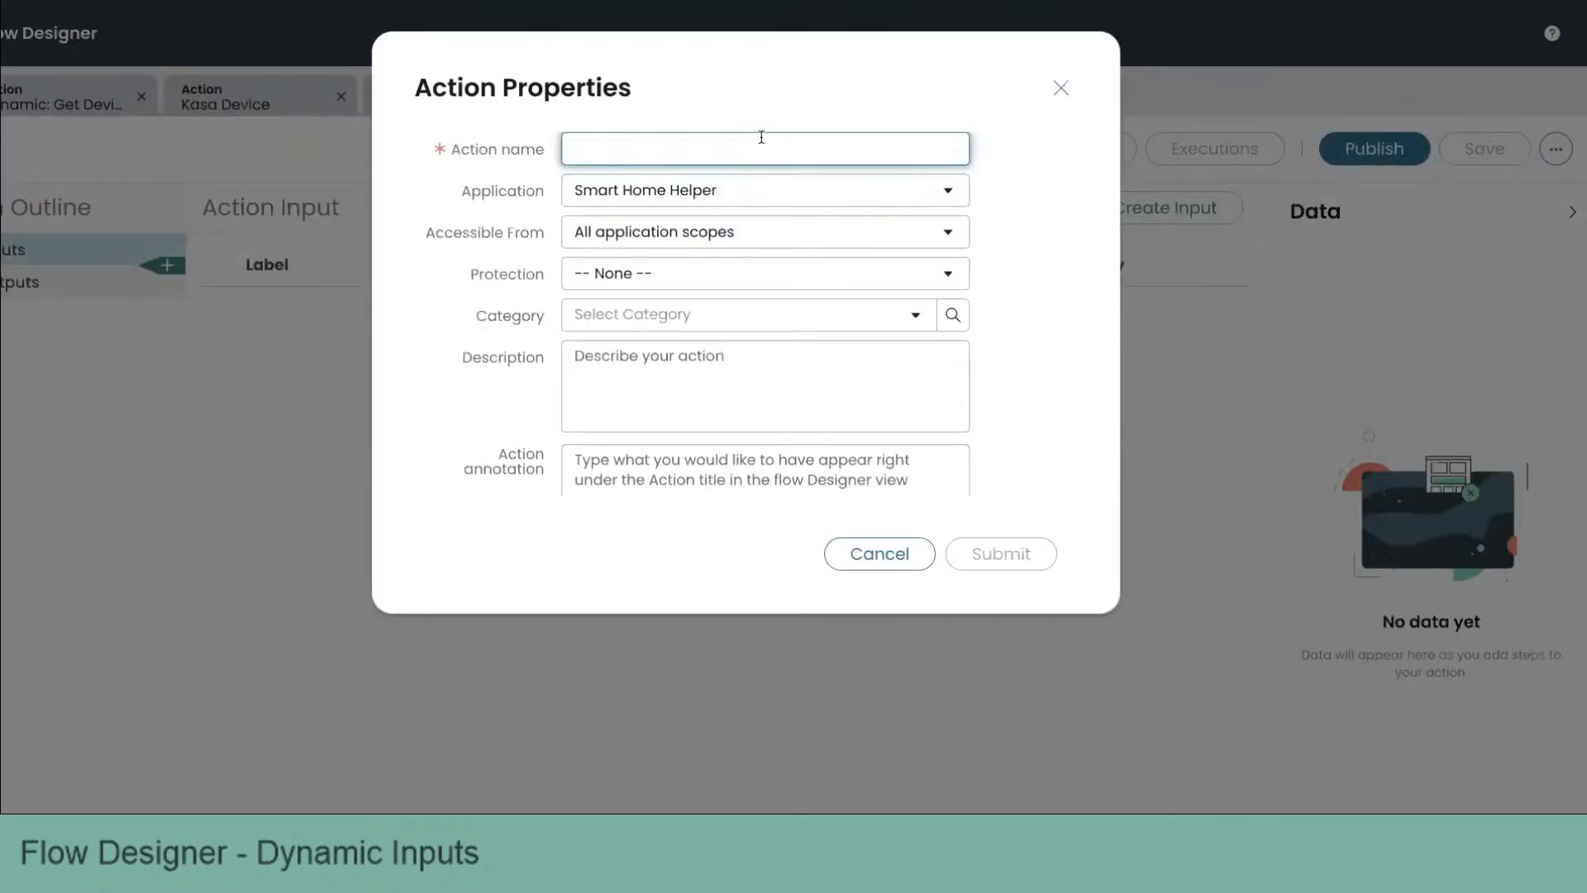
pyautogui.write('Kara')
pyautogui.press('BackSpace')
pyautogui.press('BackSpace')
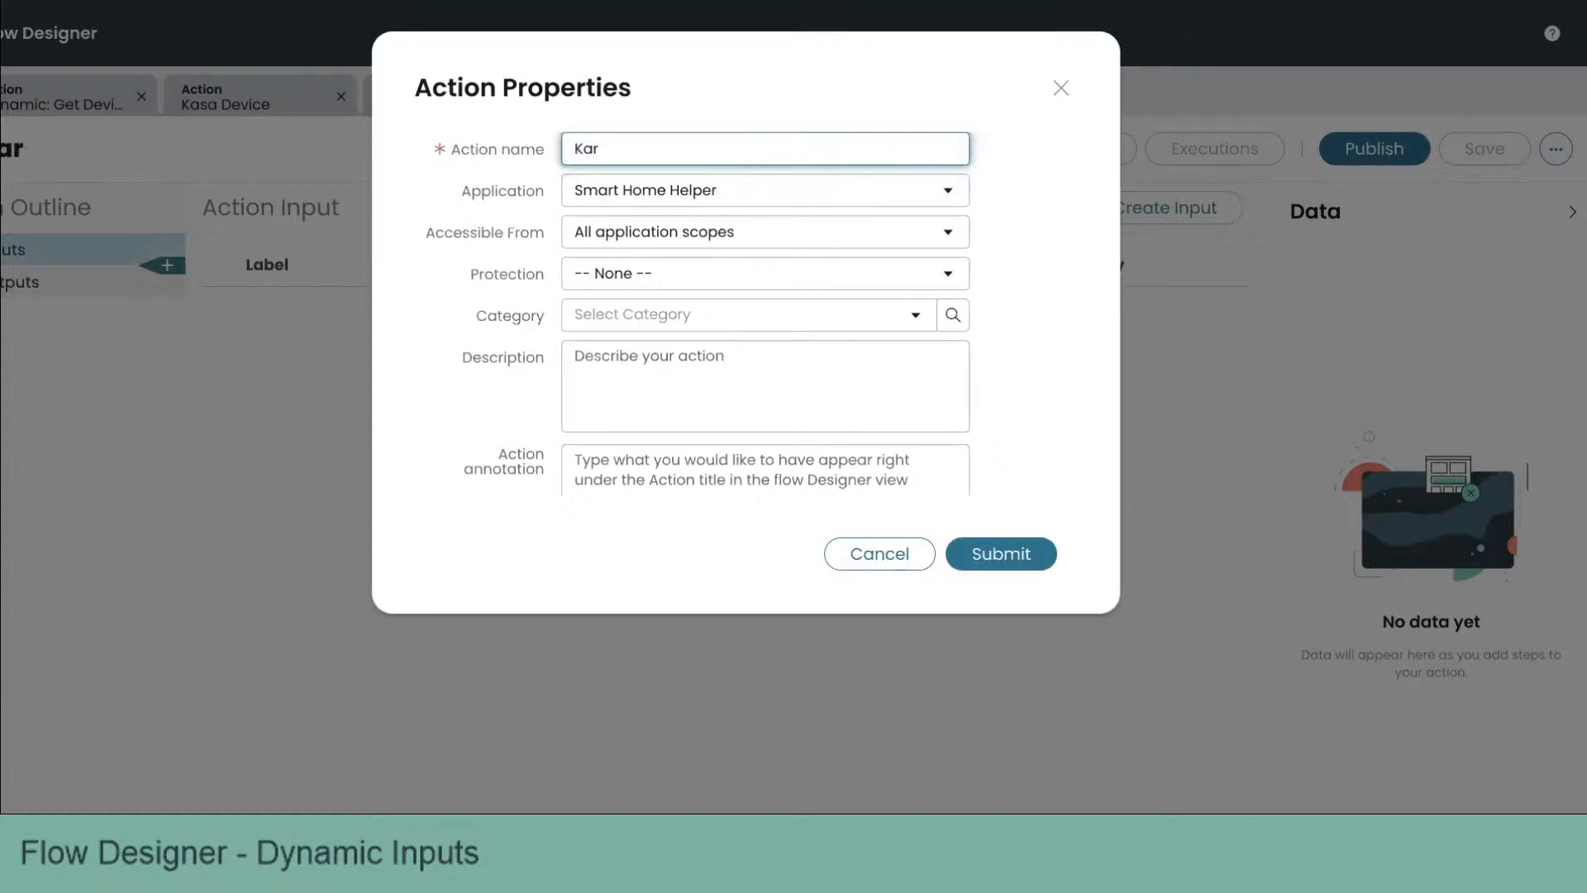
pyautogui.write('sa Device Fields')
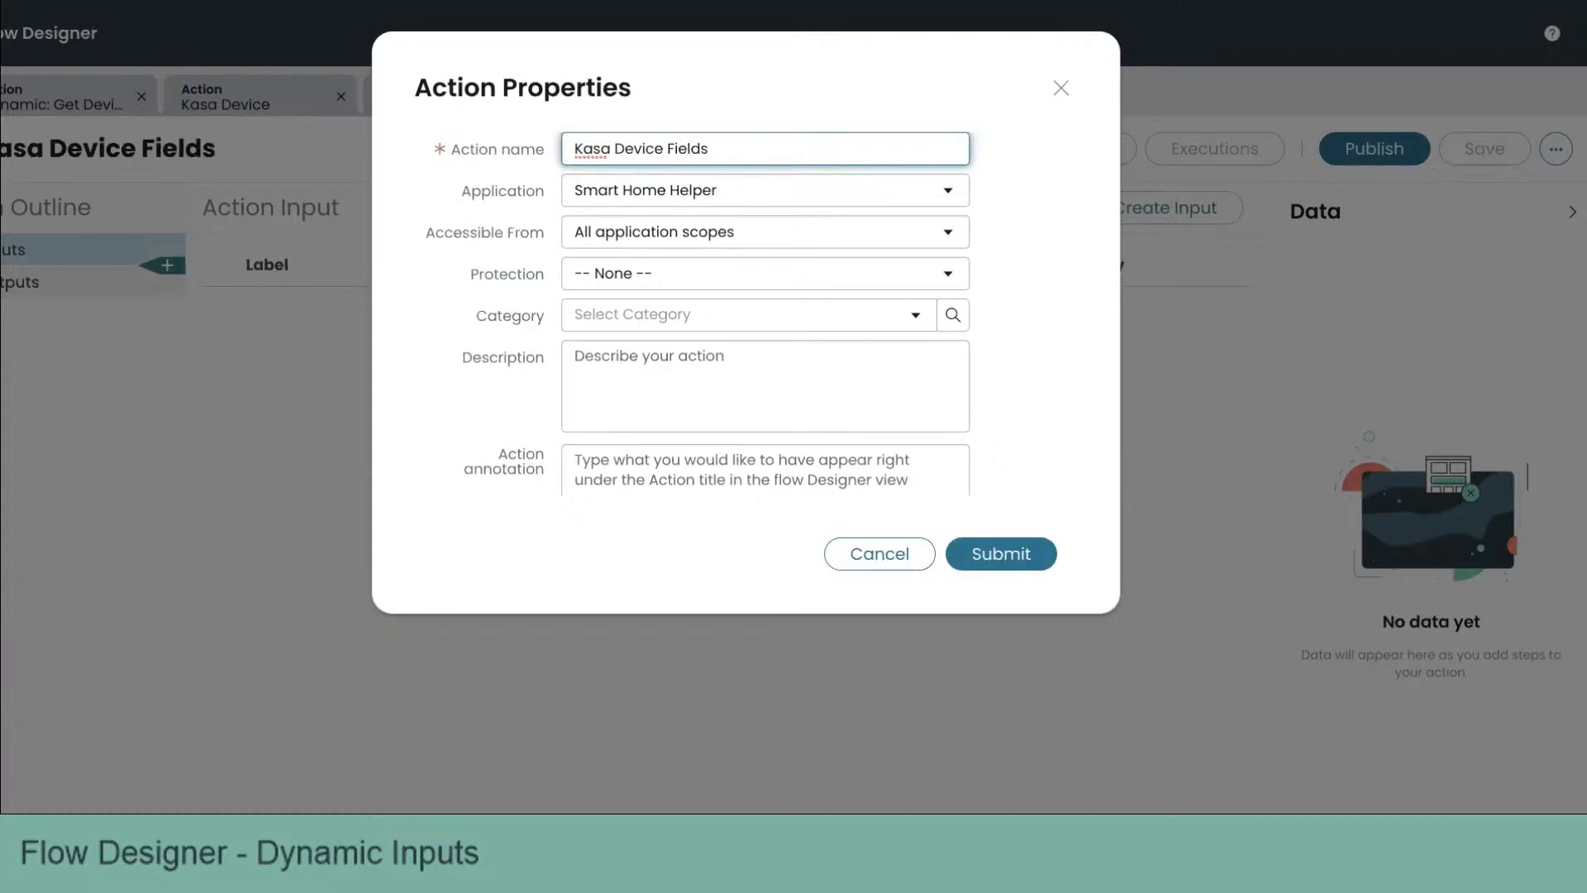
pyautogui.press('Tab')
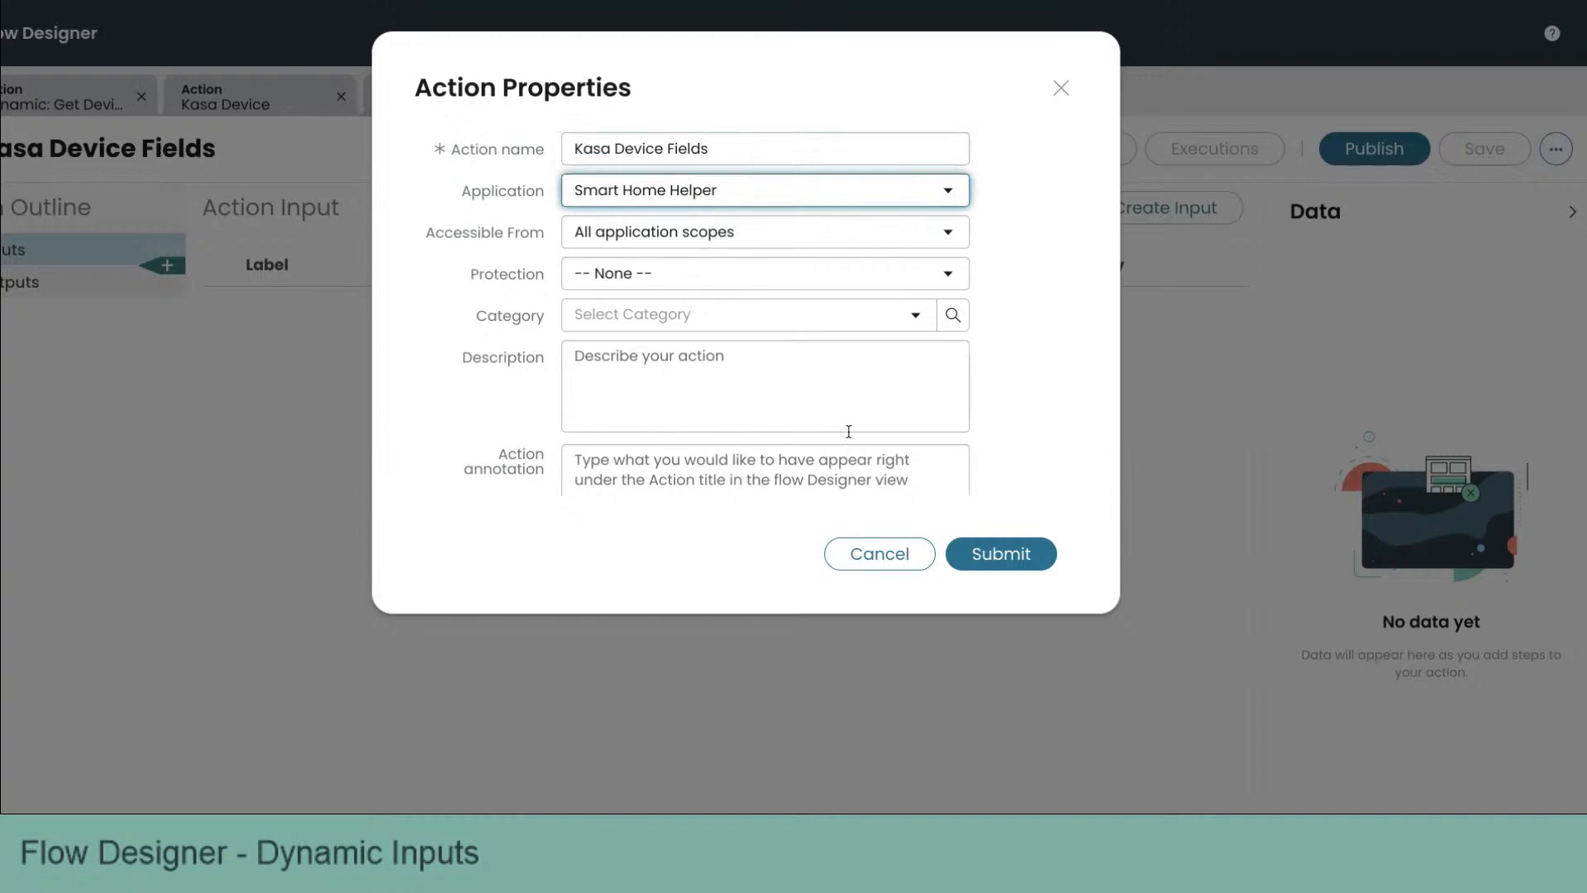
pyautogui.click(998, 557)
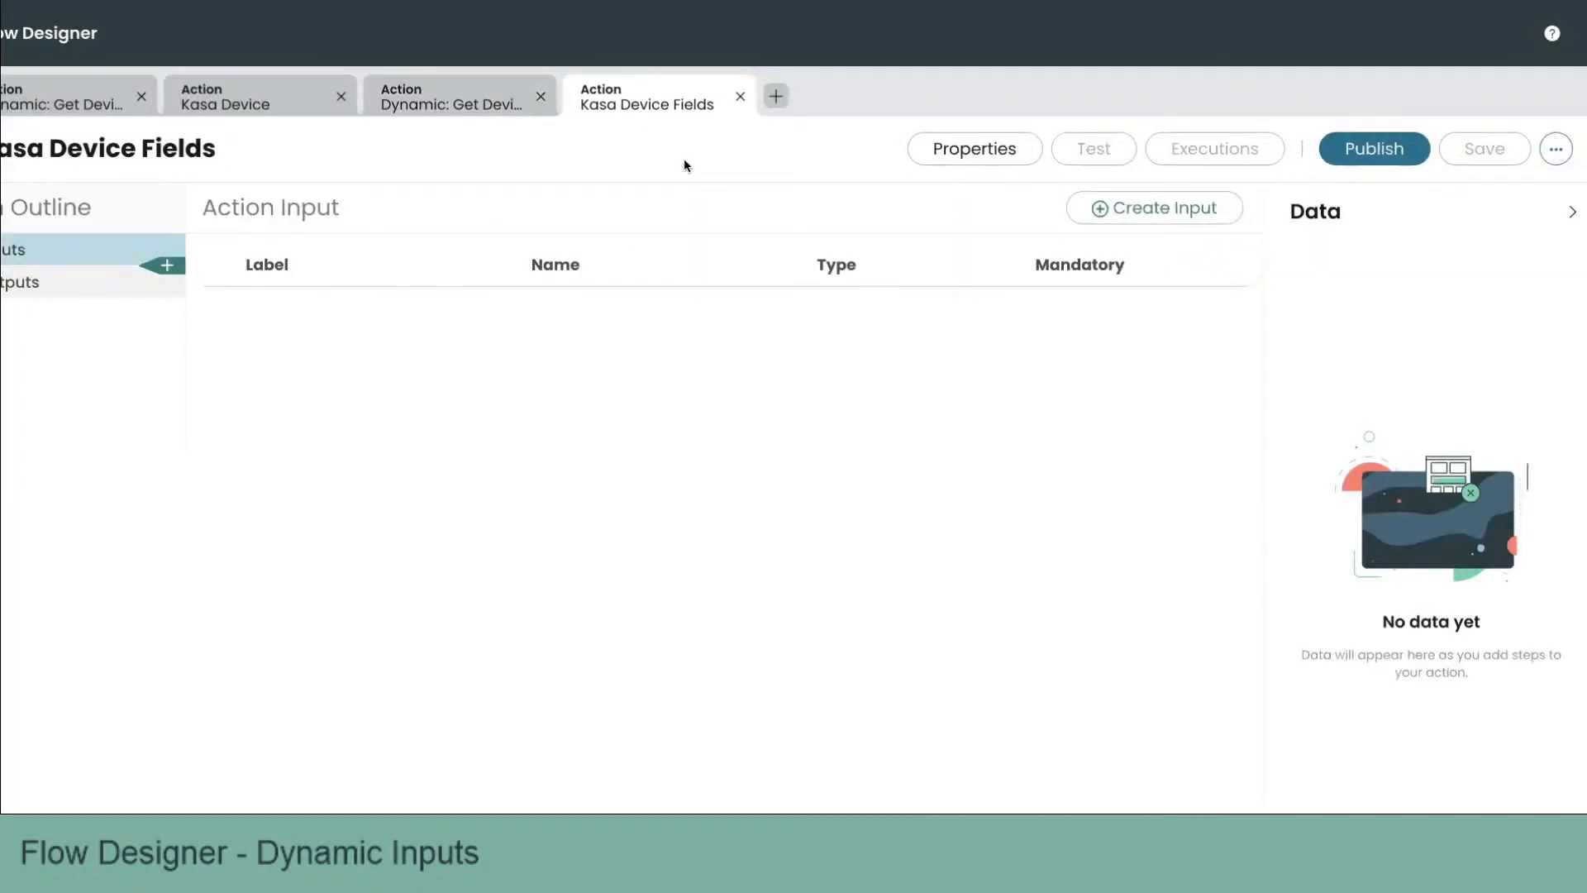
# Step: Add an action input labelled Fields with the Dynamic Template type
pyautogui.click(1155, 208)
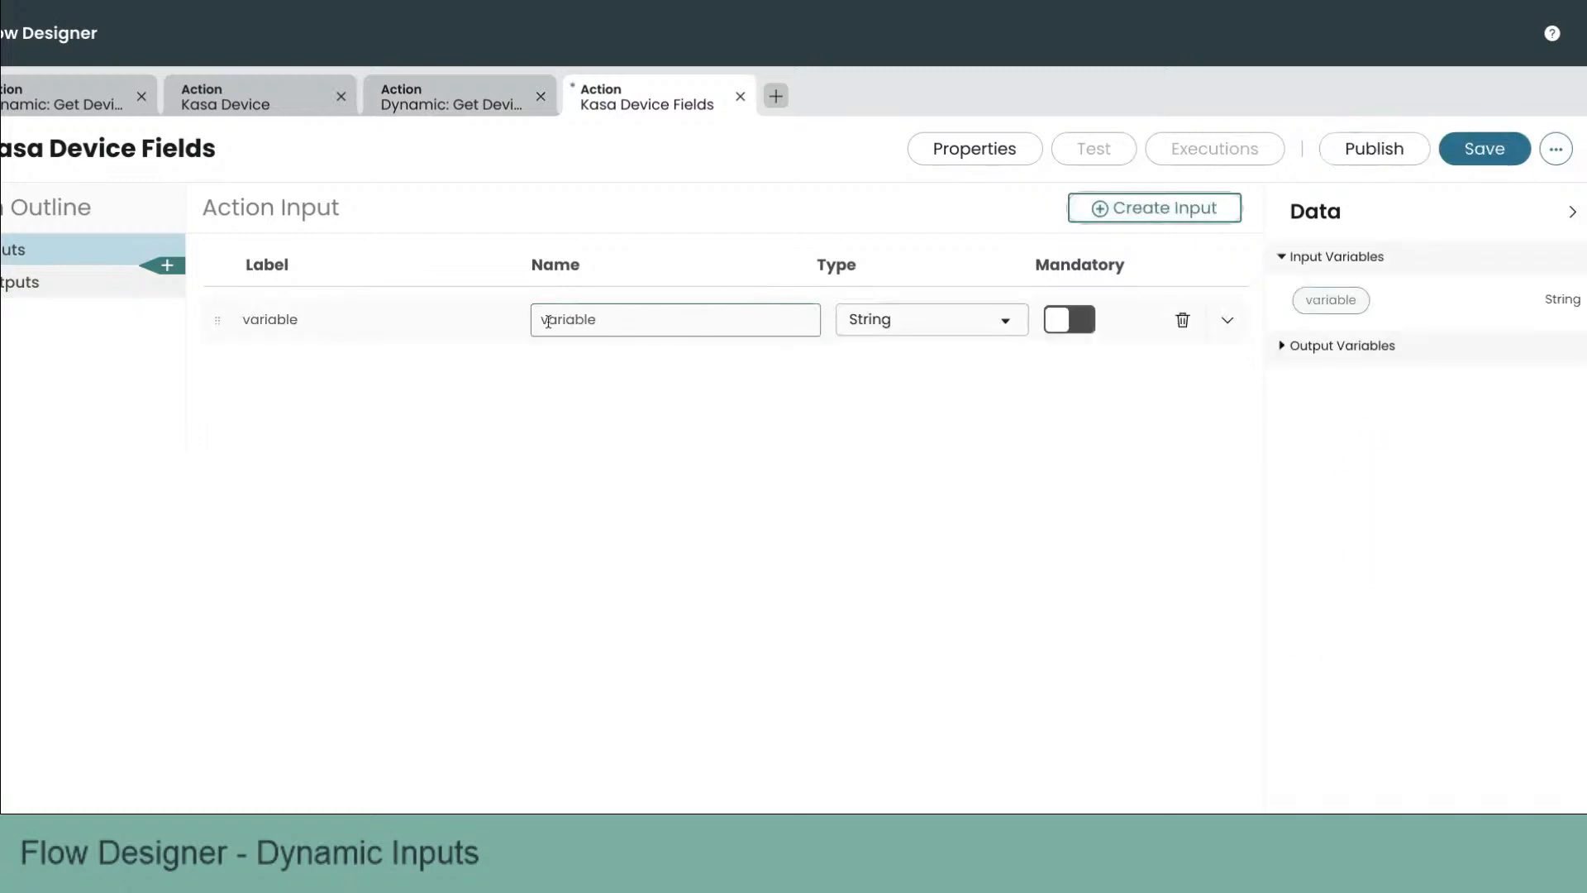
pyautogui.click(465, 323)
pyautogui.write('Fields')
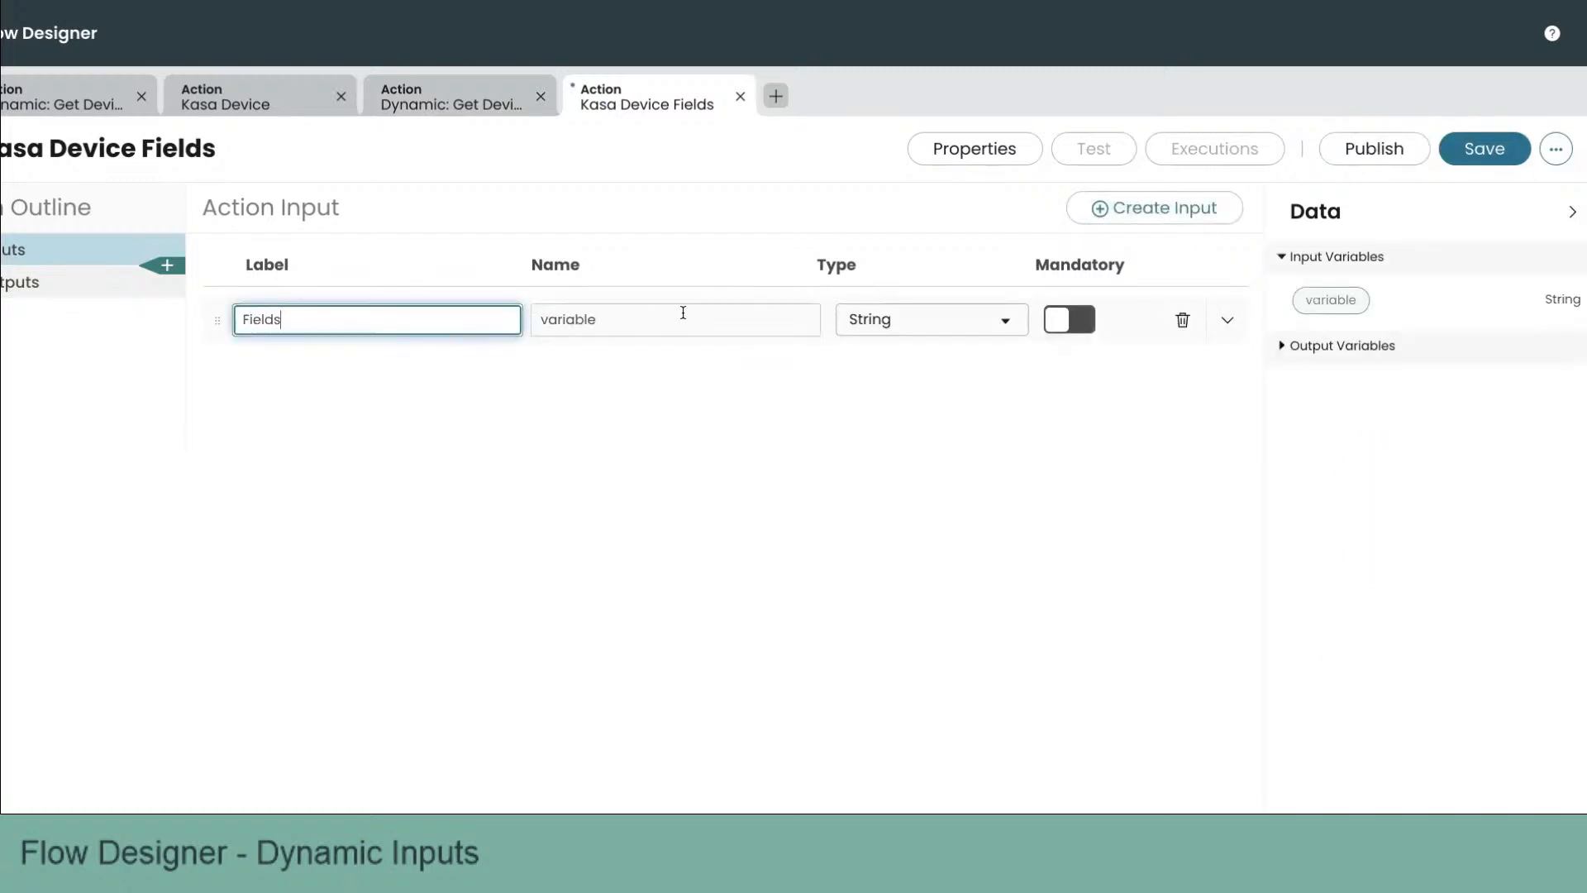
pyautogui.click(691, 315)
pyautogui.click(896, 321)
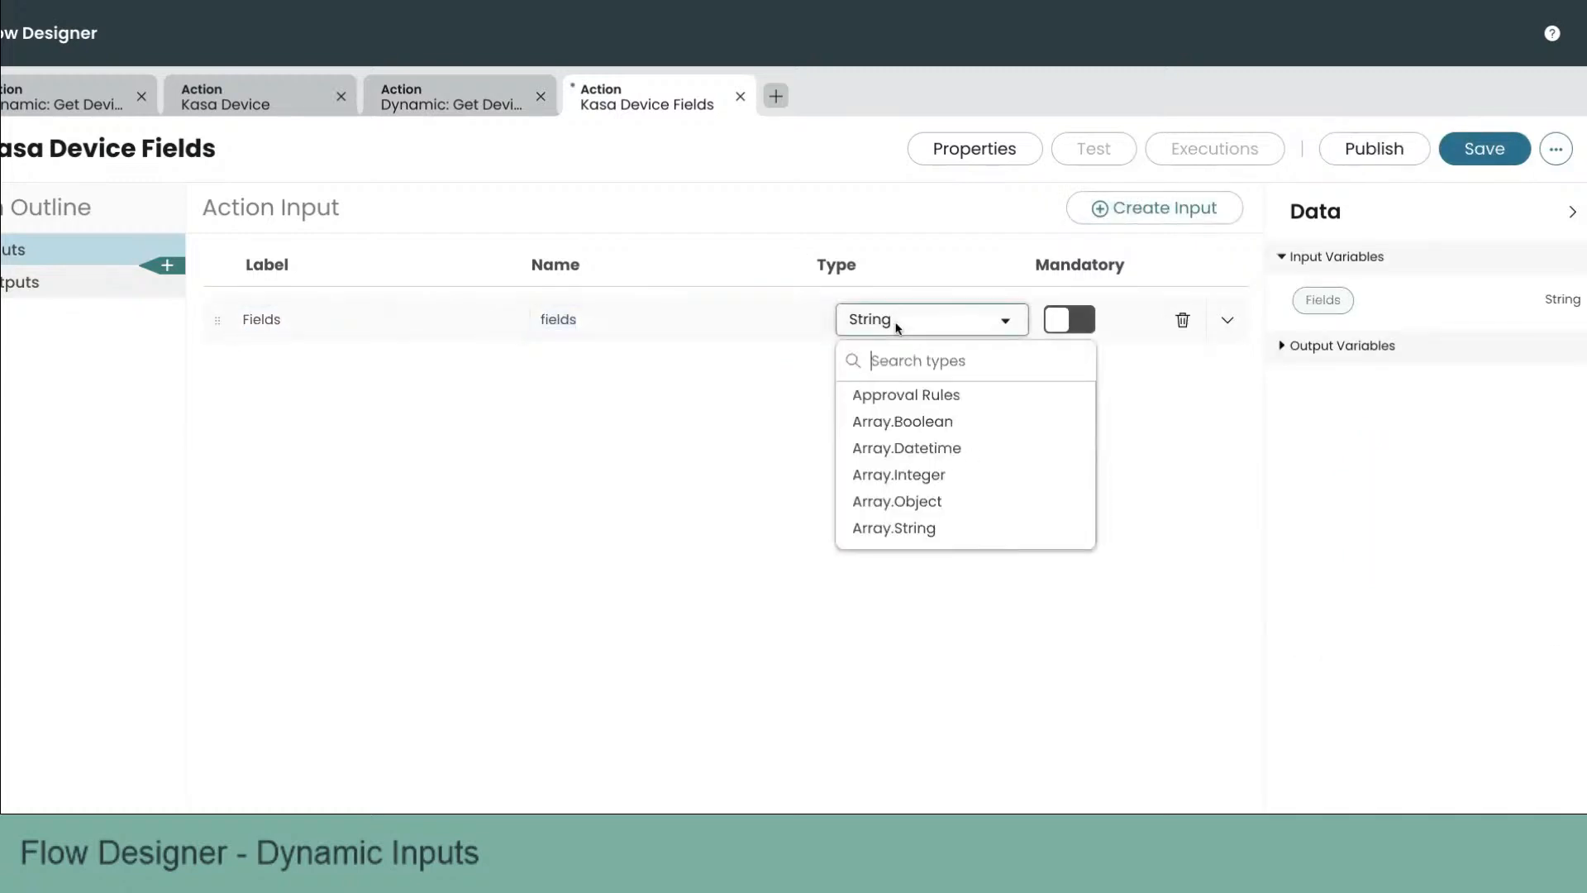
pyautogui.write('dyn')
pyautogui.click(919, 418)
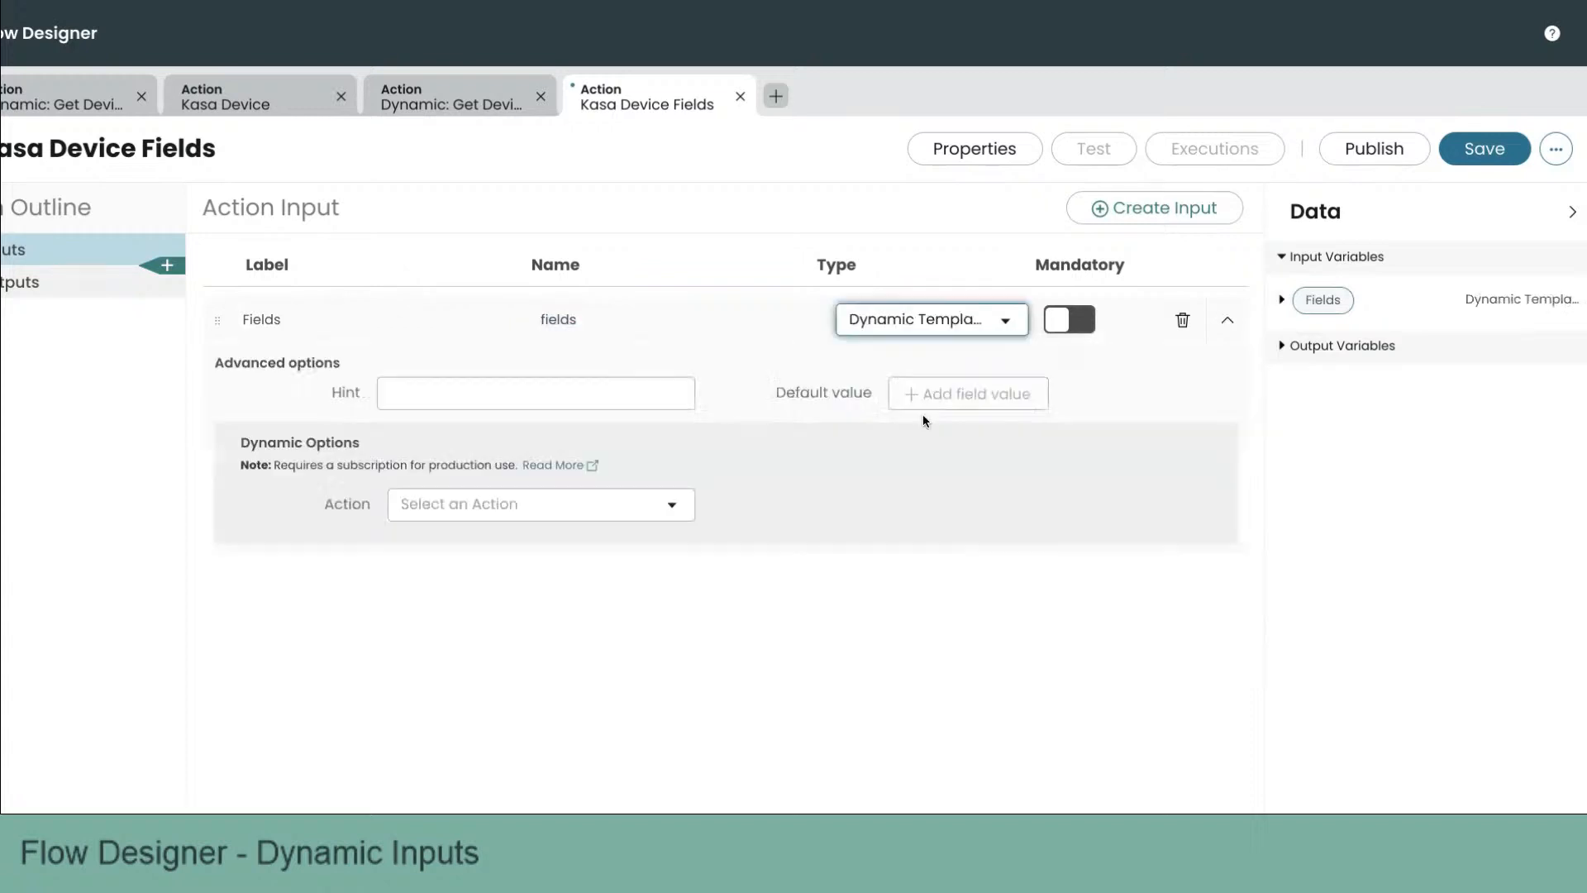
# Step: Set the Fields input's dynamic options action to Dynamic: Get Device Fields and save the action
pyautogui.click(609, 504)
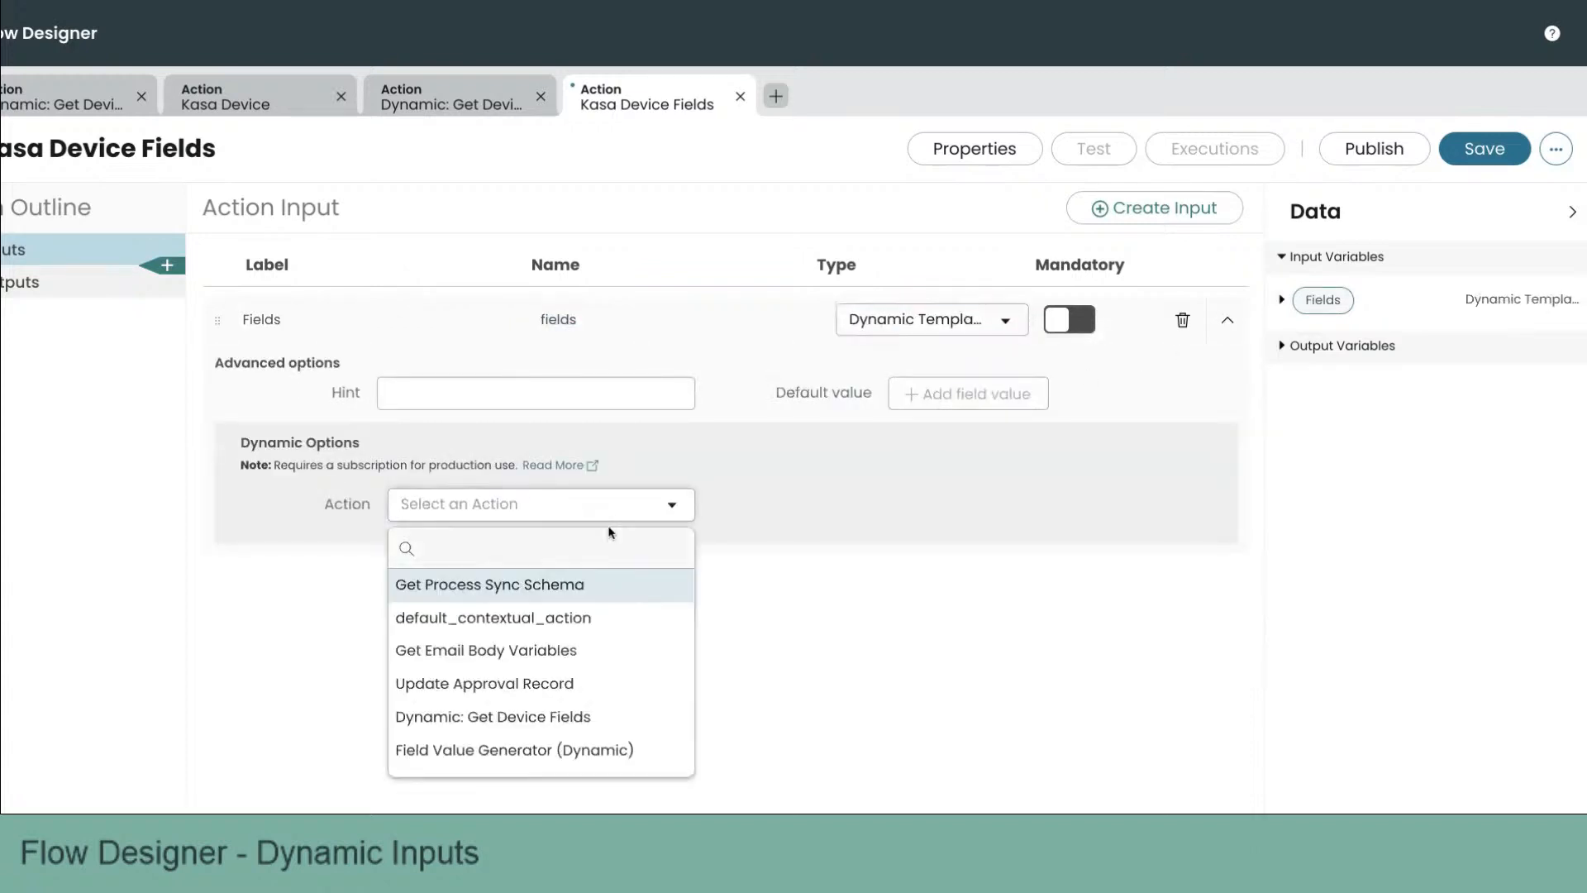
pyautogui.scroll(-1, 592, 660)
pyautogui.scroll(-1, 592, 661)
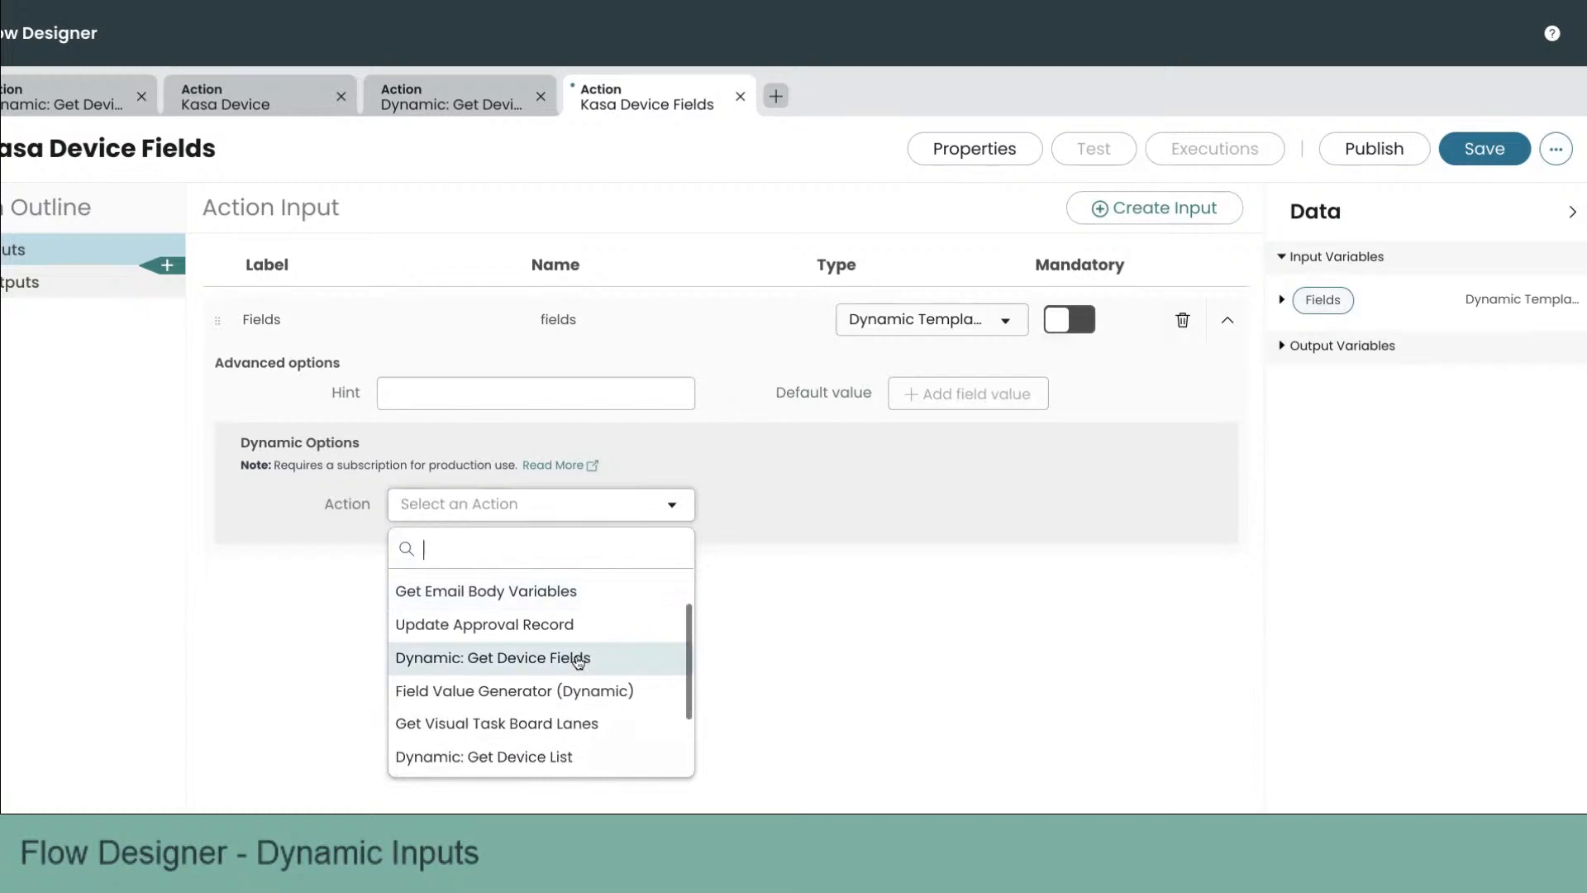
pyautogui.scroll(-1, 504, 691)
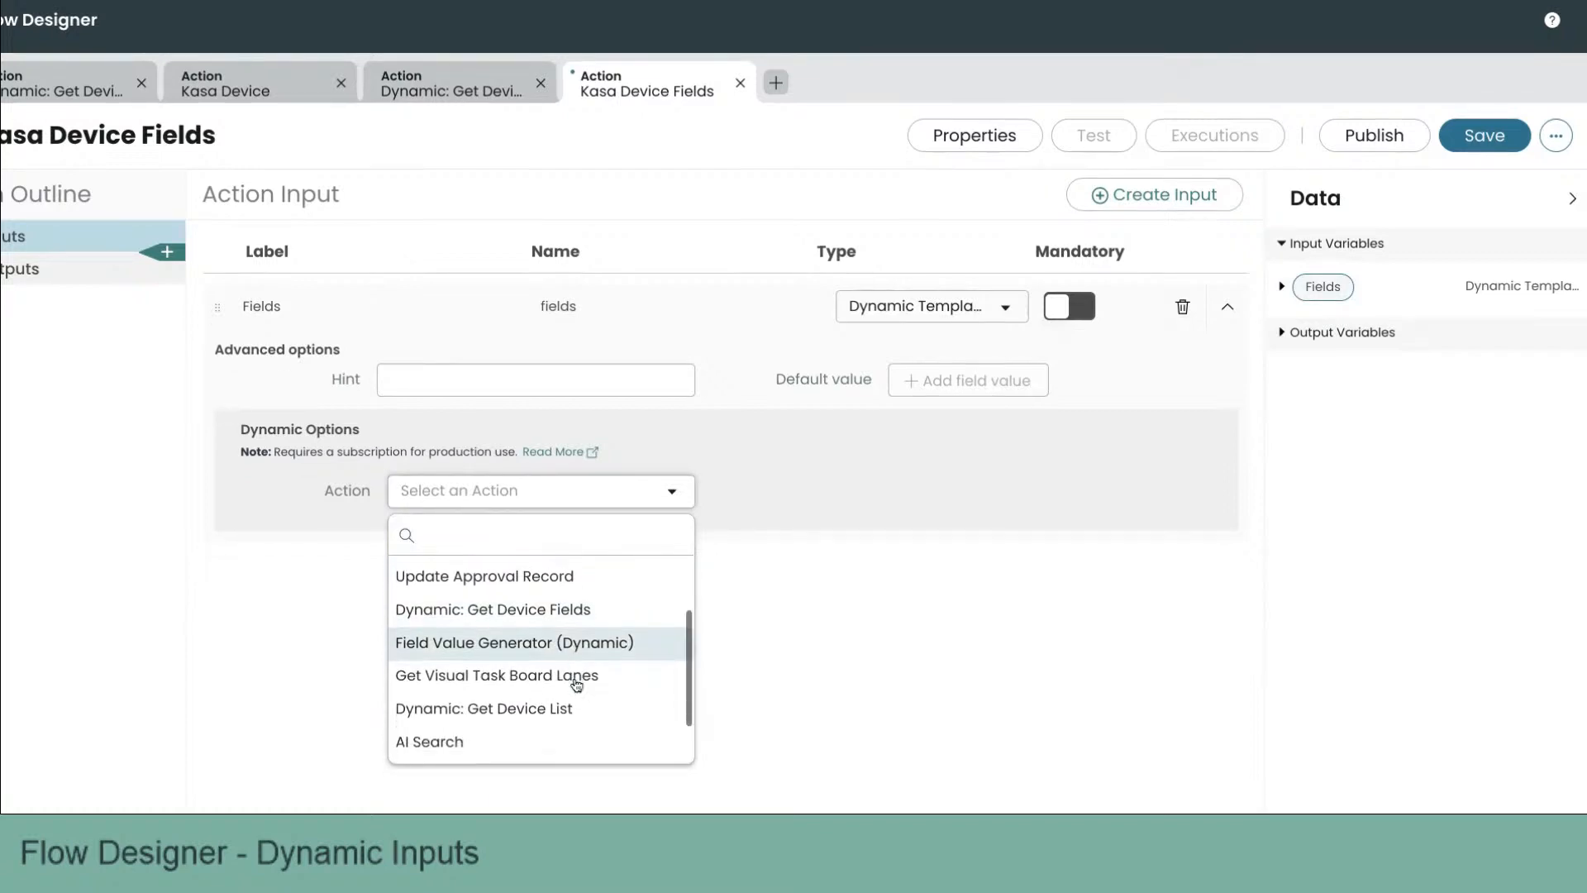
pyautogui.click(573, 581)
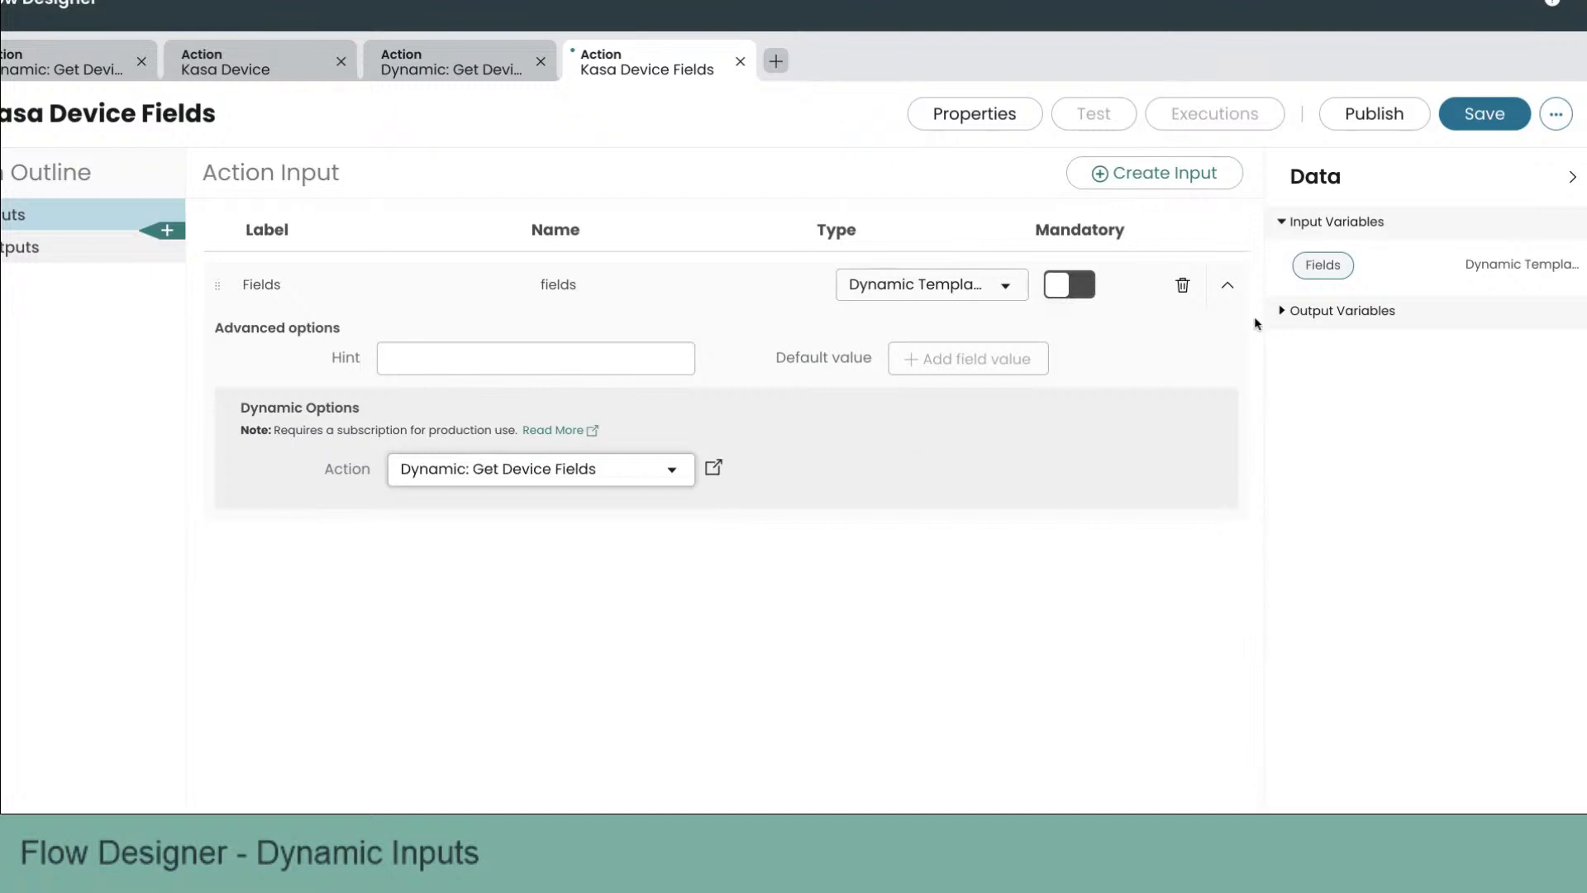
pyautogui.click(1486, 115)
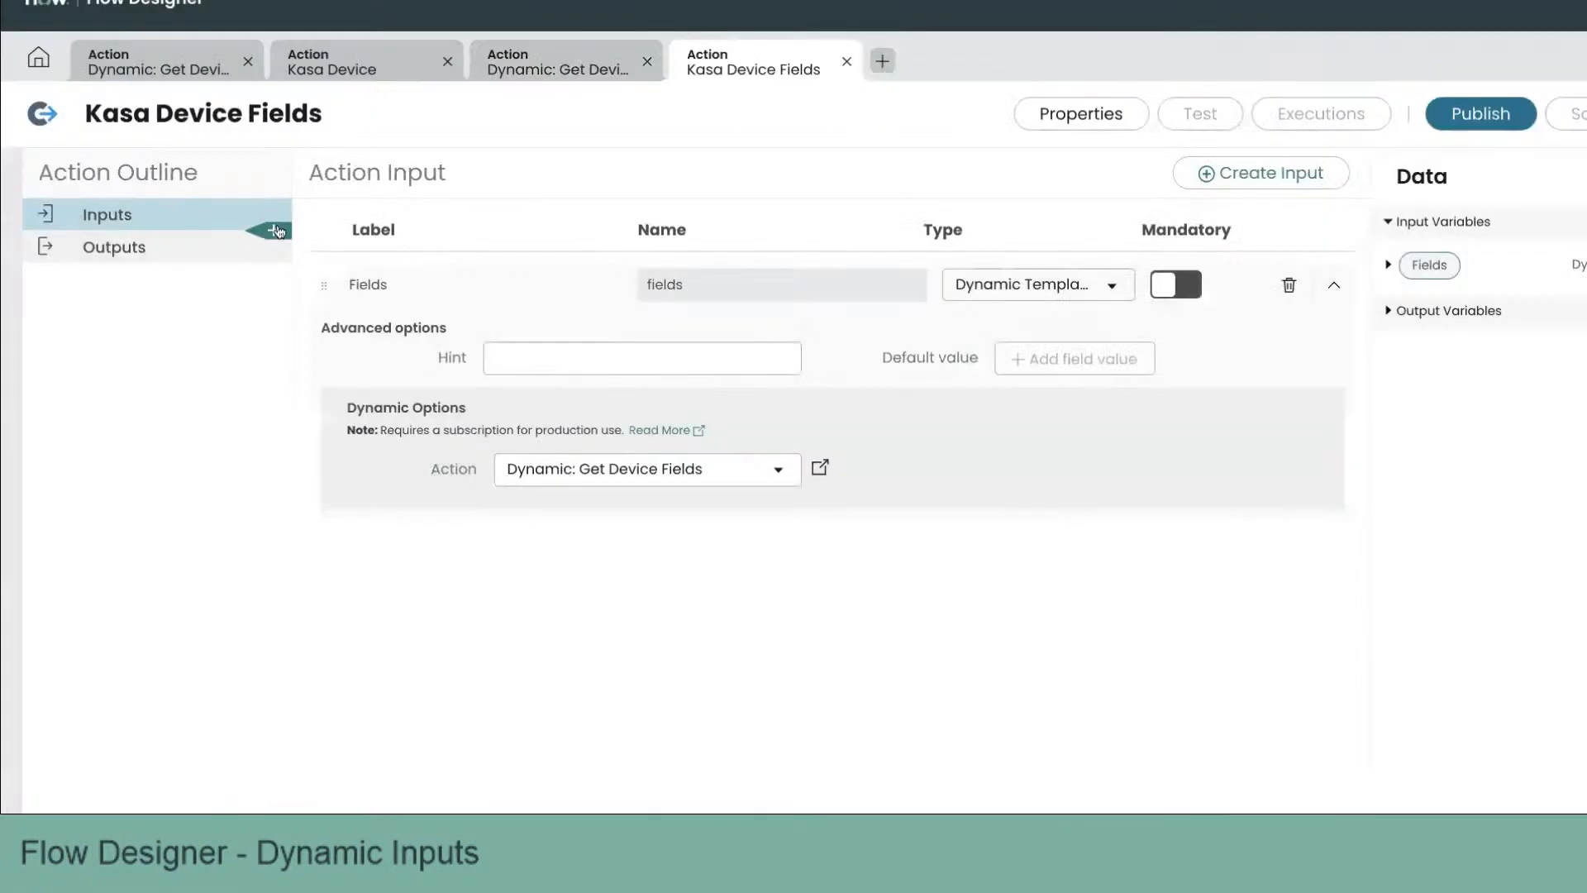
# Step: Add a Log step whose message is "Device fields:" followed by the Fields input data pill
pyautogui.click(273, 231)
pyautogui.scroll(-15, 913, 468)
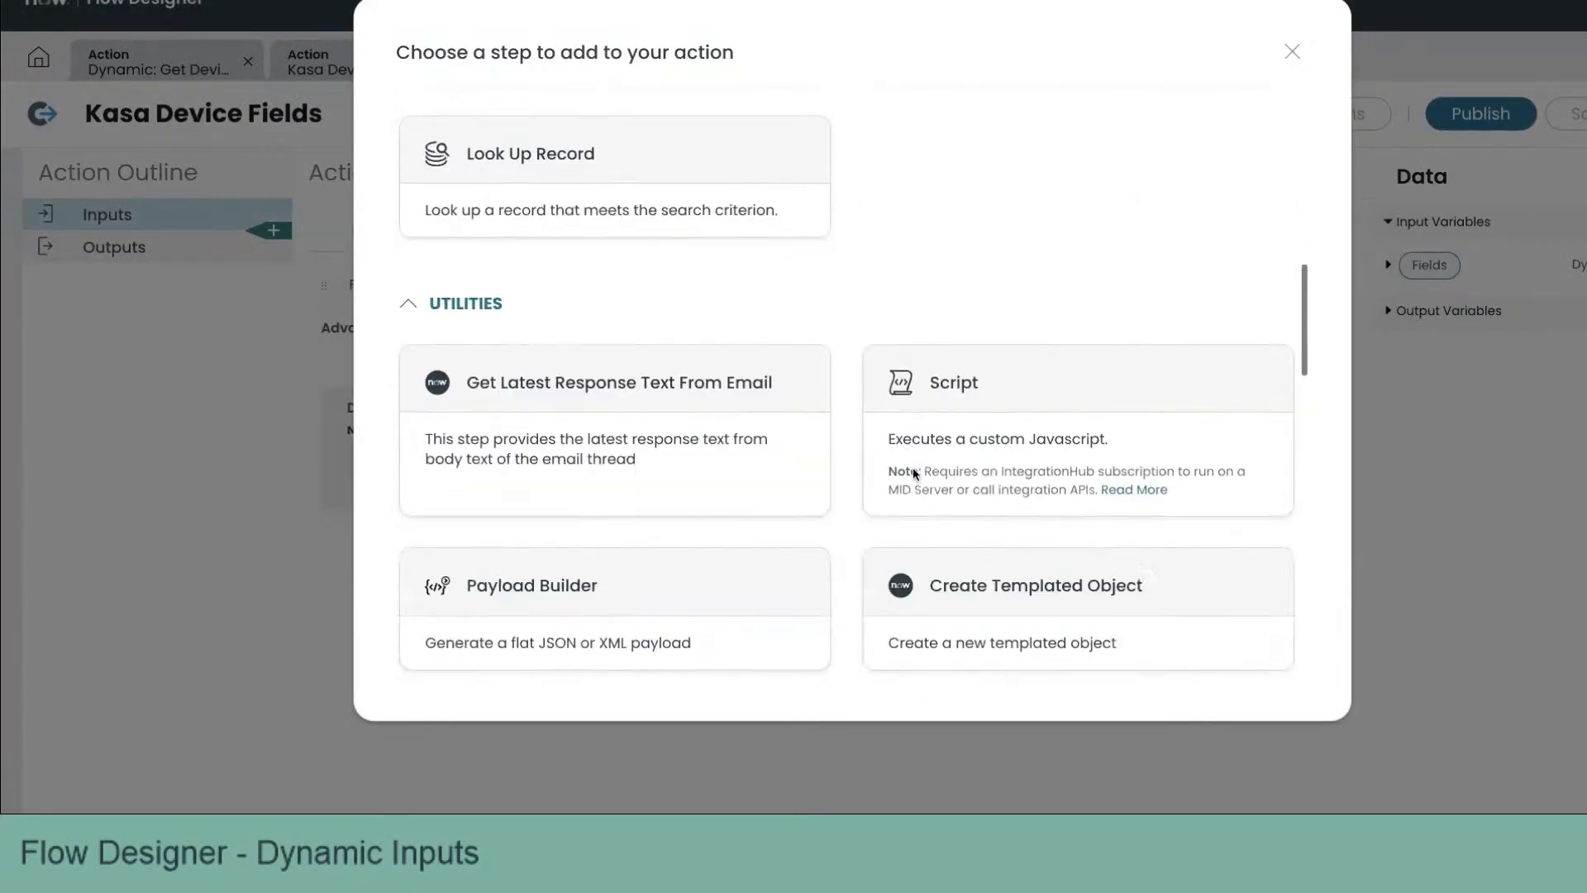
pyautogui.click(934, 462)
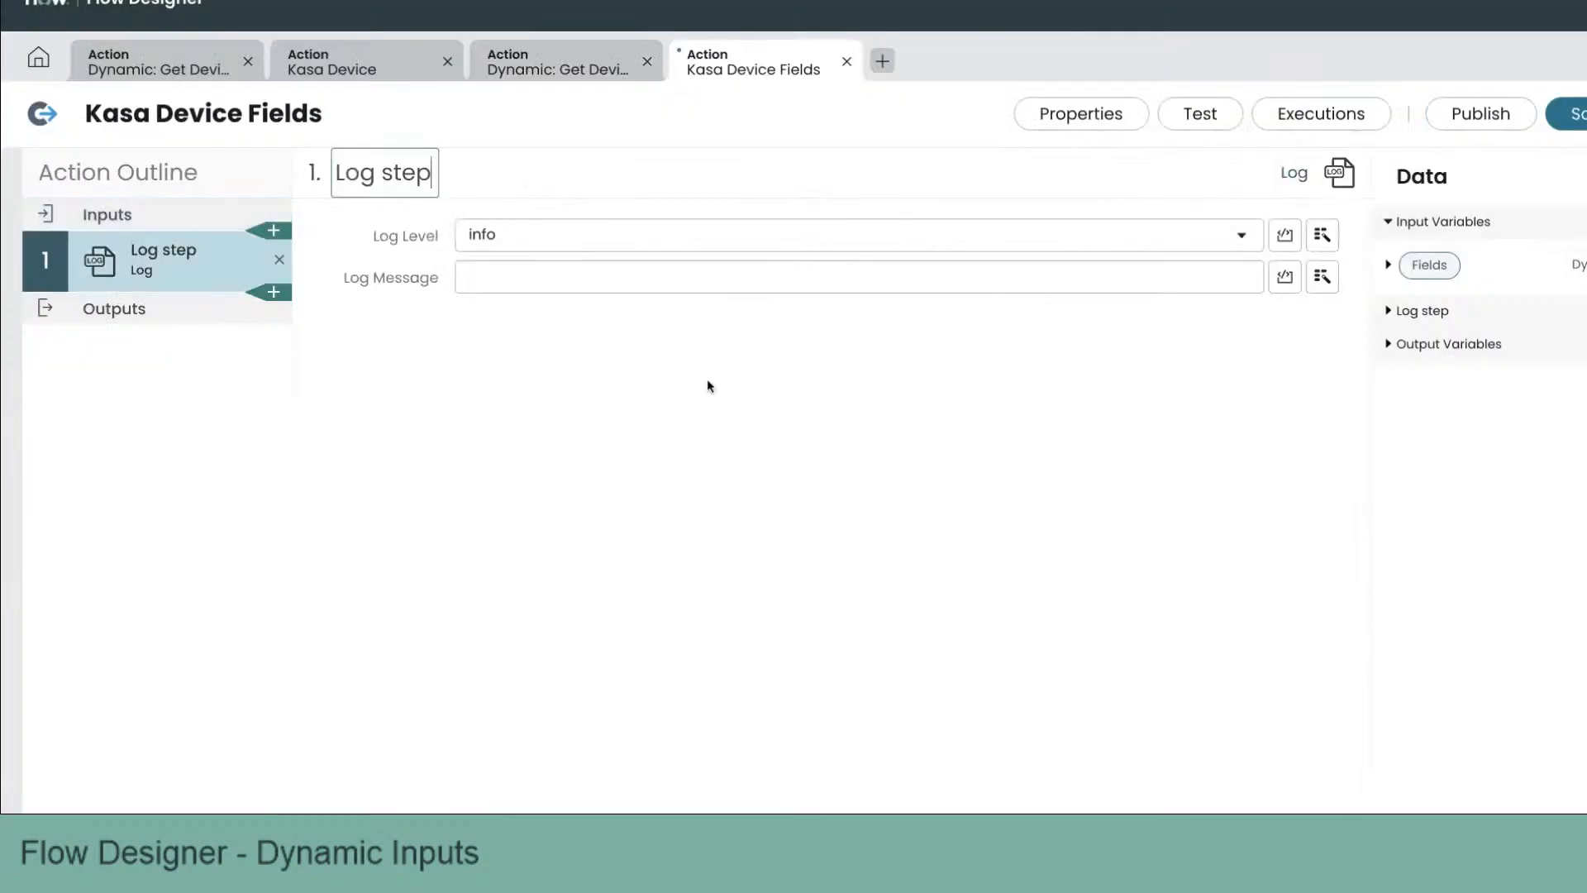
pyautogui.click(556, 275)
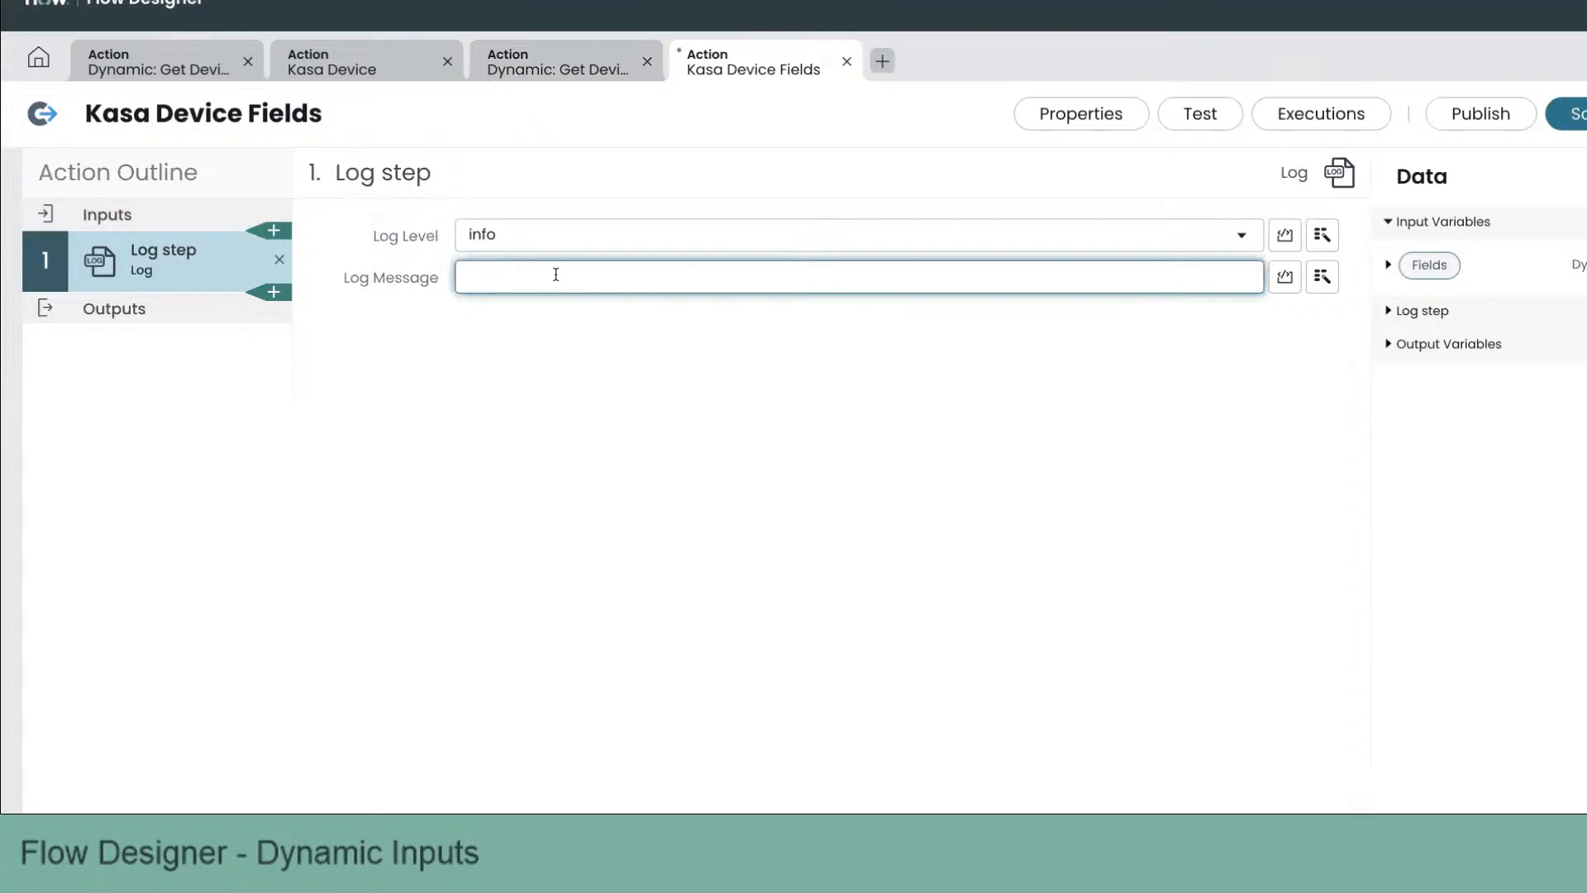
pyautogui.write('Device fields:')
pyautogui.click(1322, 276)
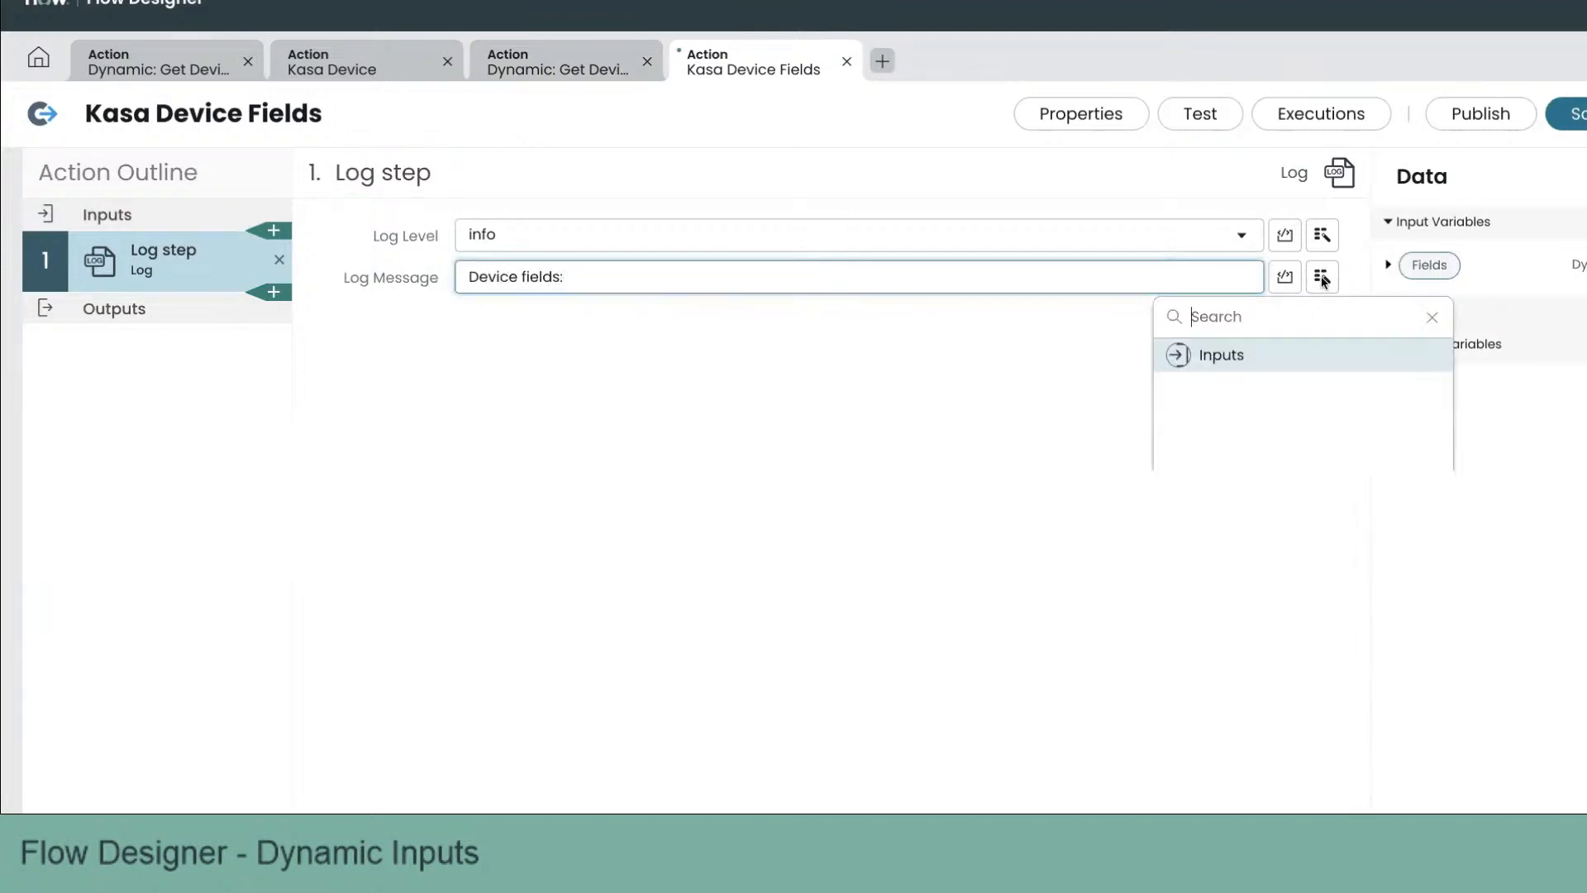
pyautogui.click(1241, 357)
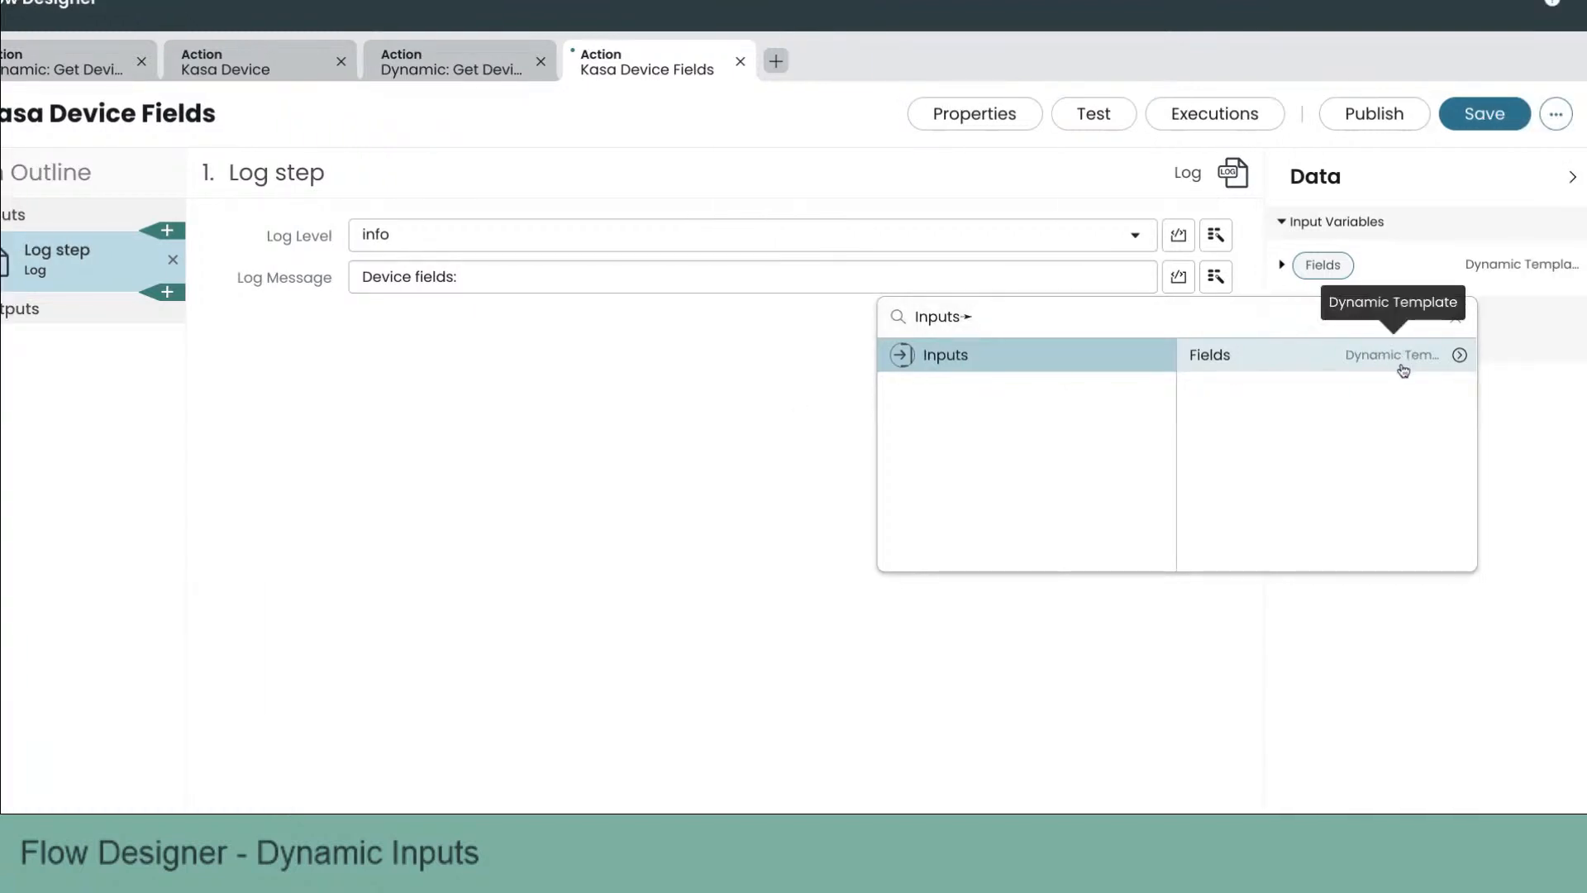
pyautogui.click(1219, 366)
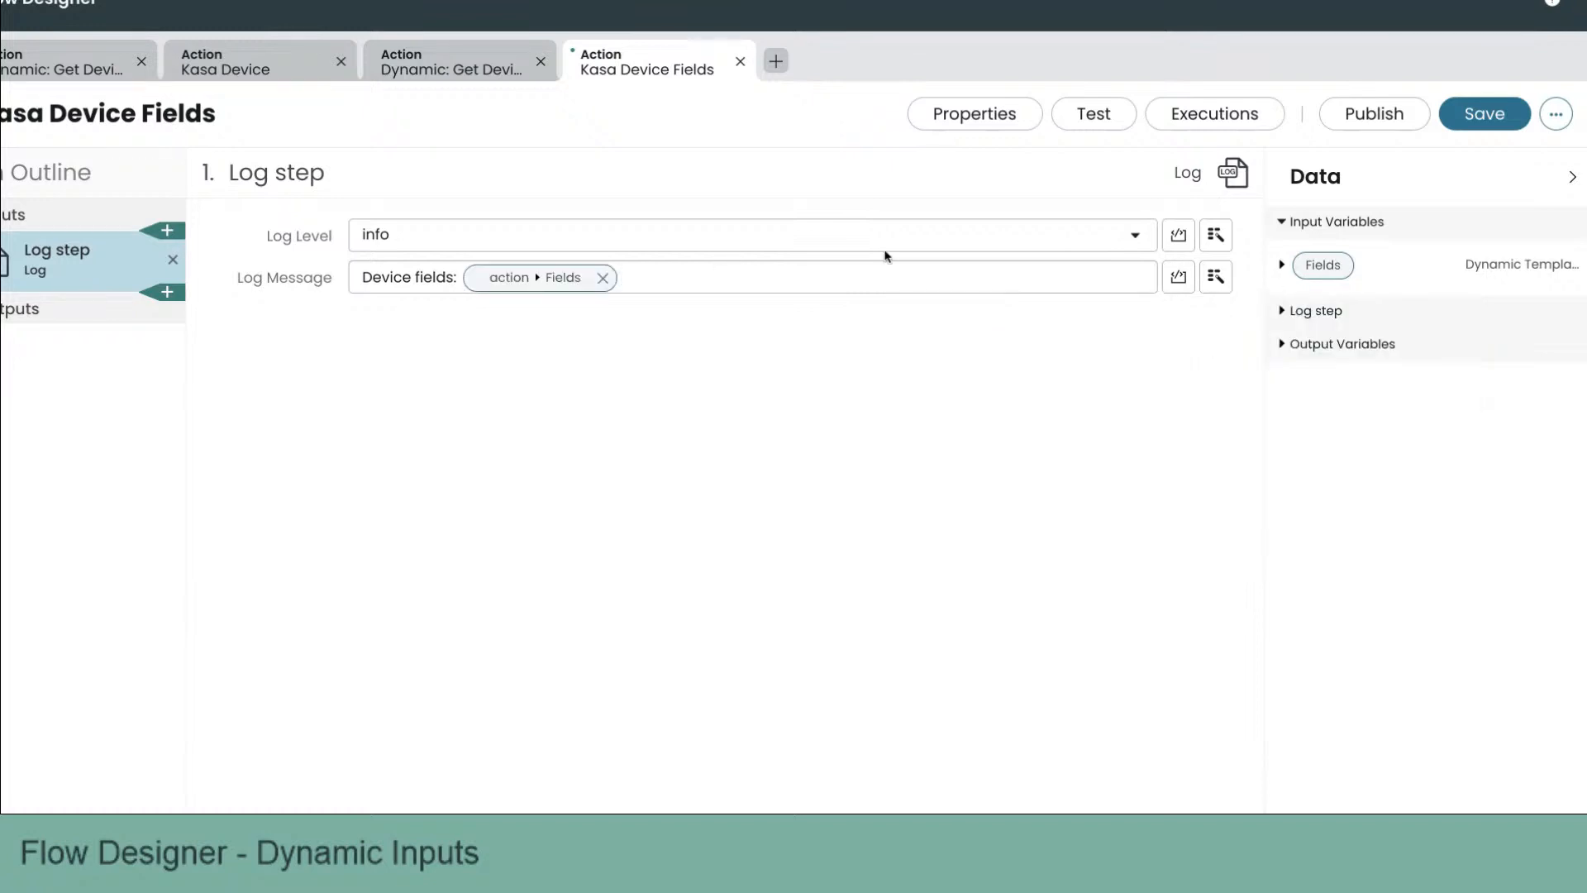
pyautogui.click(1215, 276)
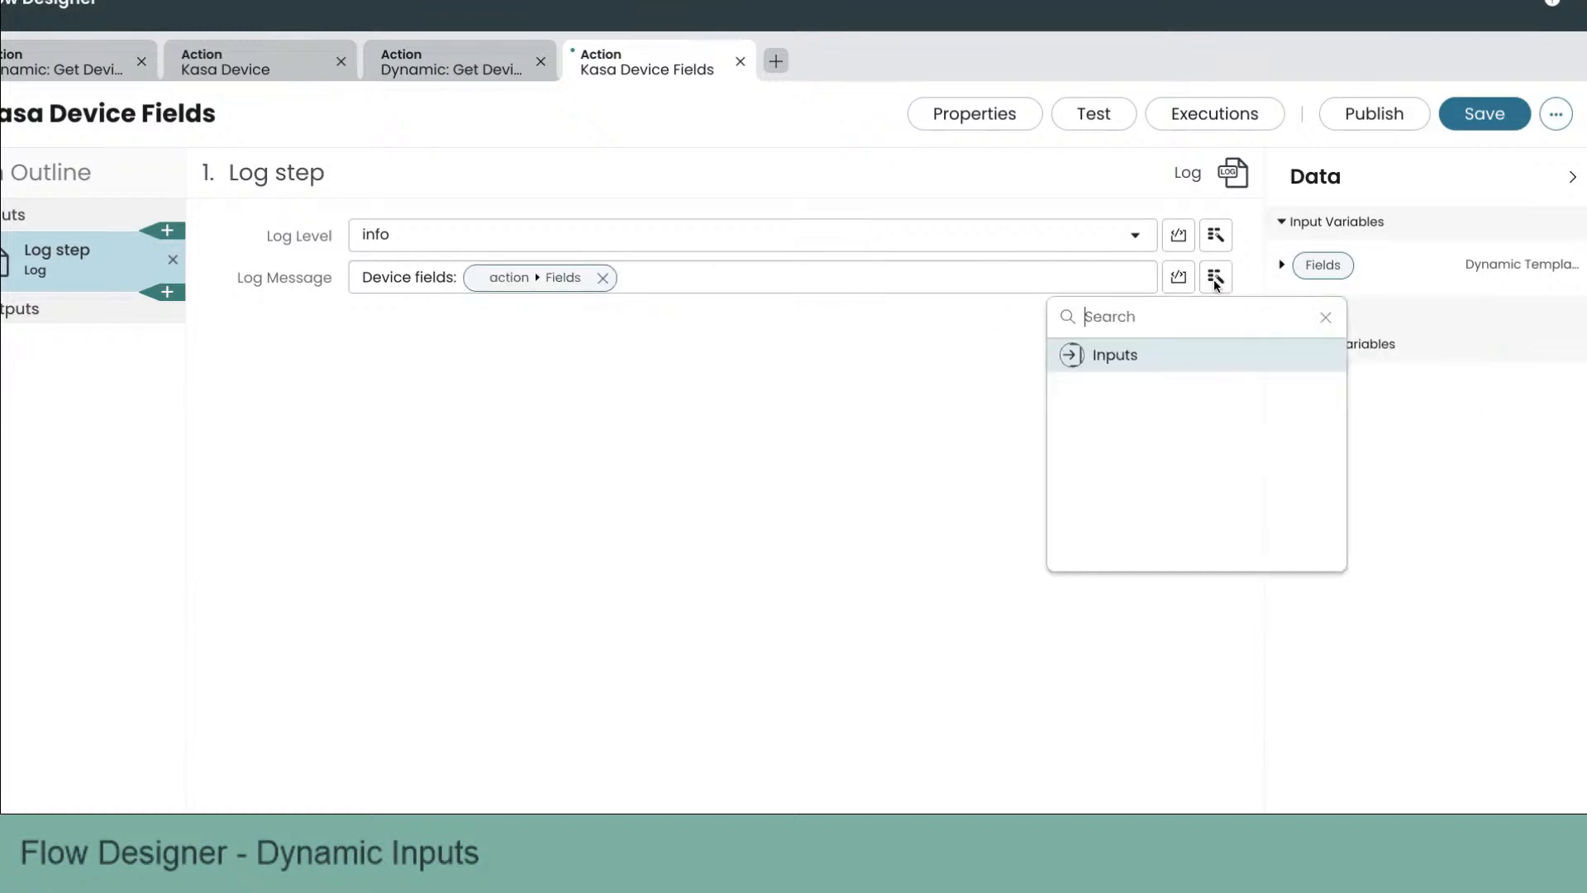
pyautogui.click(1280, 371)
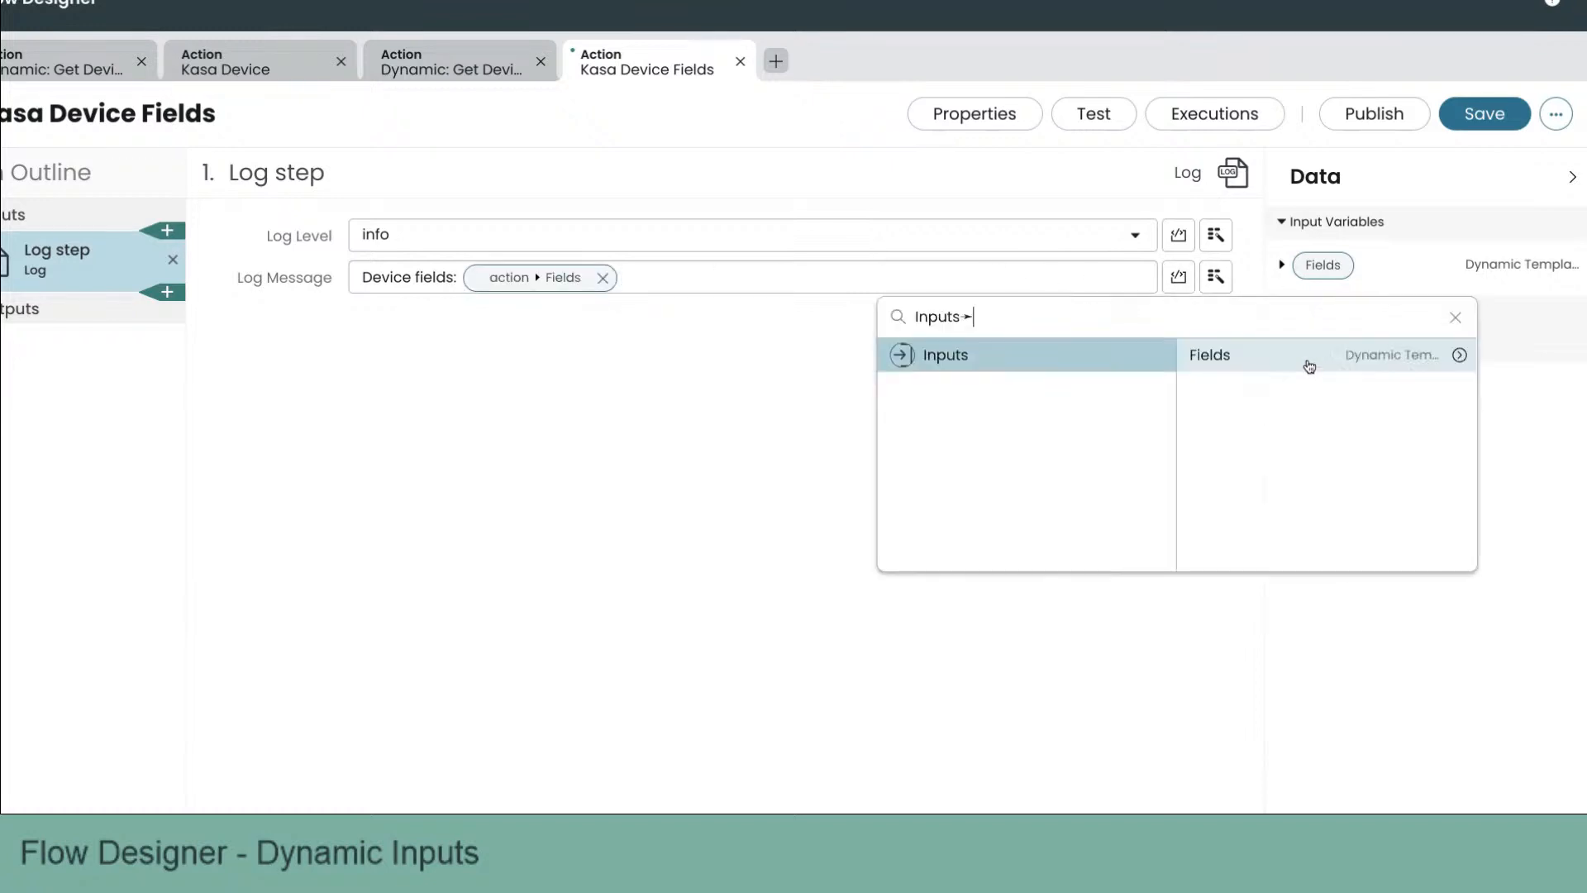
pyautogui.click(1460, 360)
pyautogui.doubleClick(1460, 359)
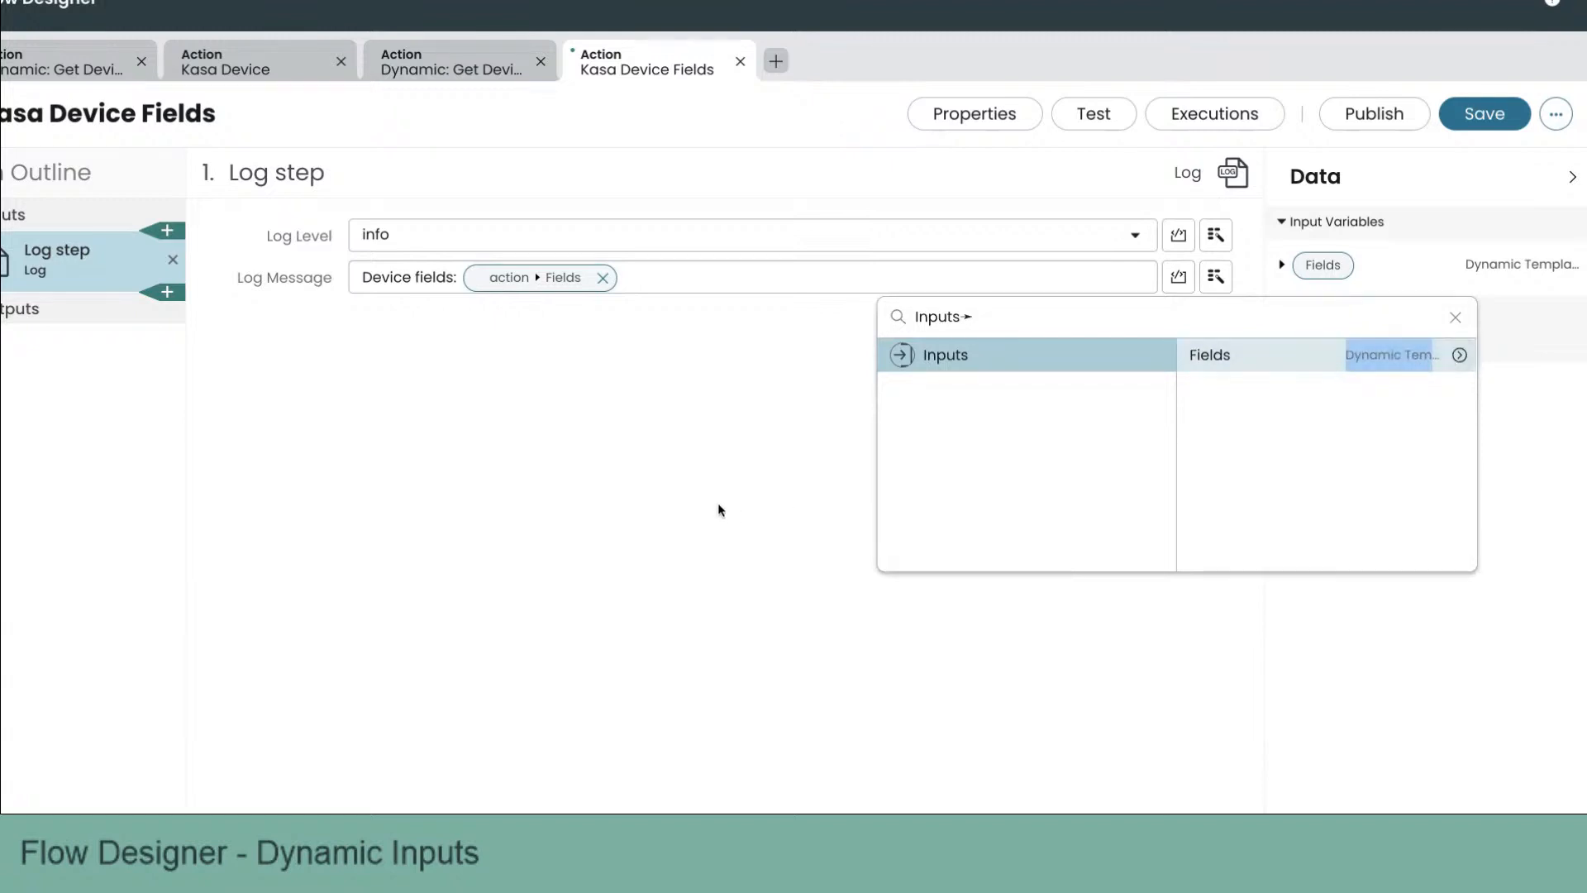
pyautogui.press('Escape')
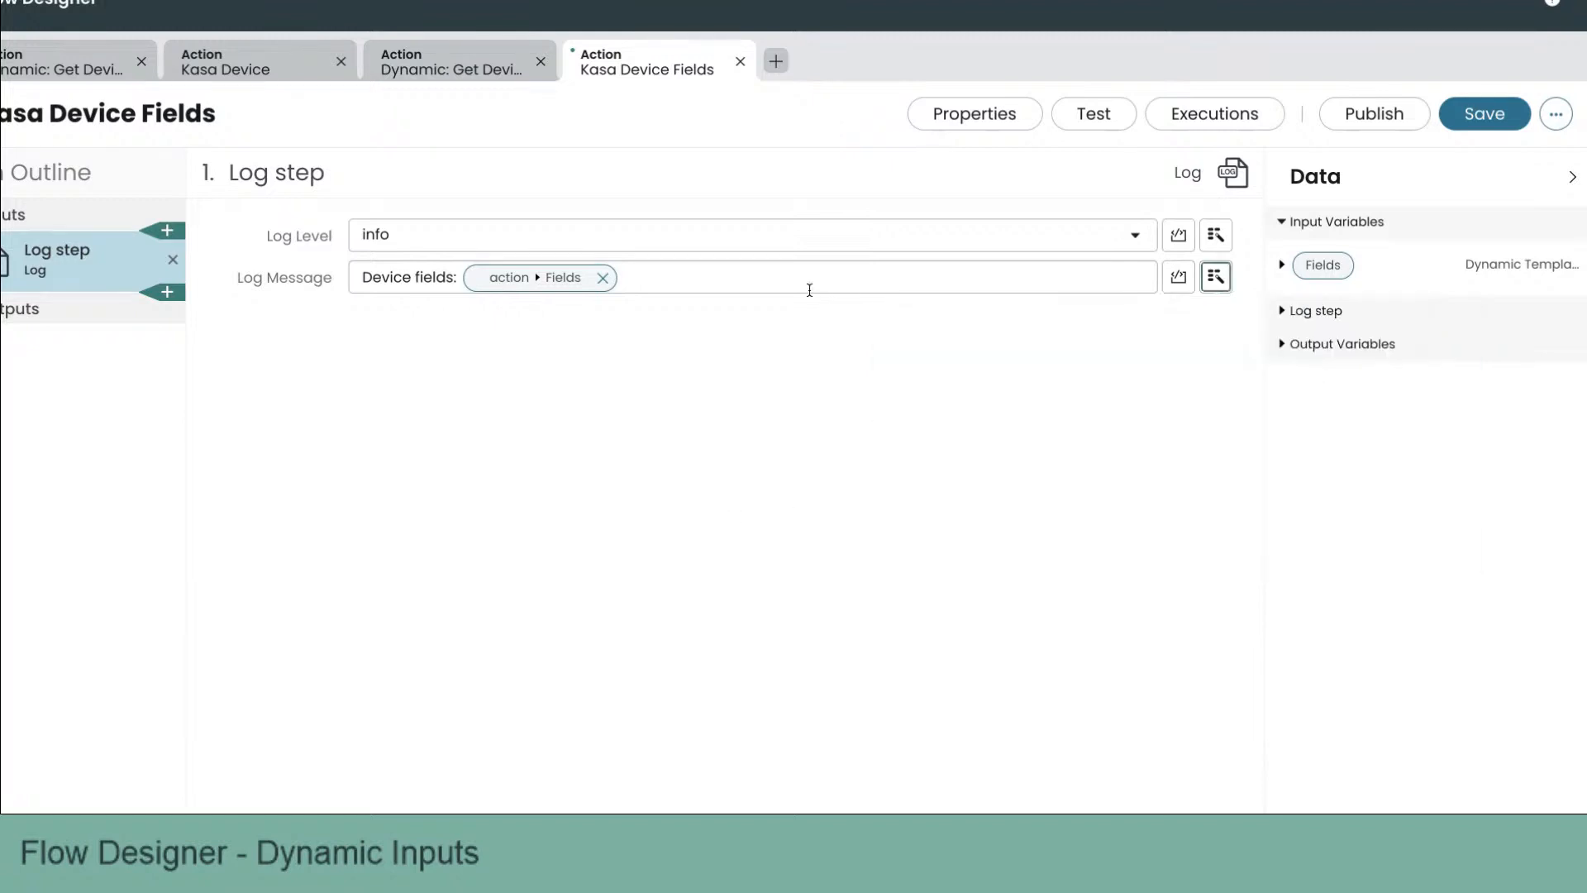
# Step: Save the action, open a test run and set the Alias field value to Chuck
pyautogui.click(1459, 116)
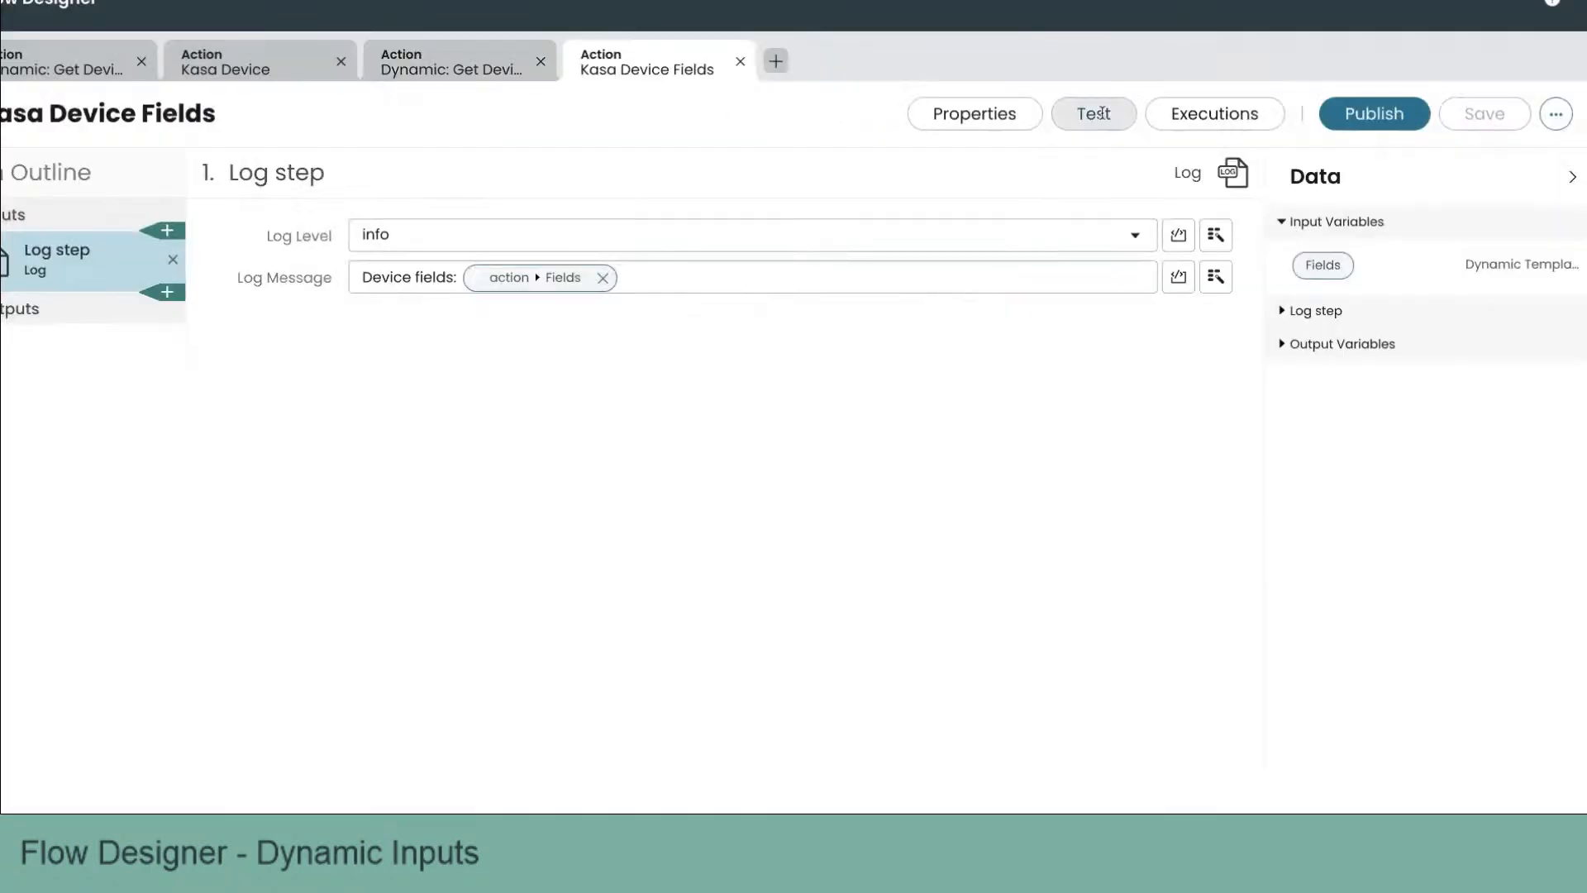
pyautogui.click(1093, 113)
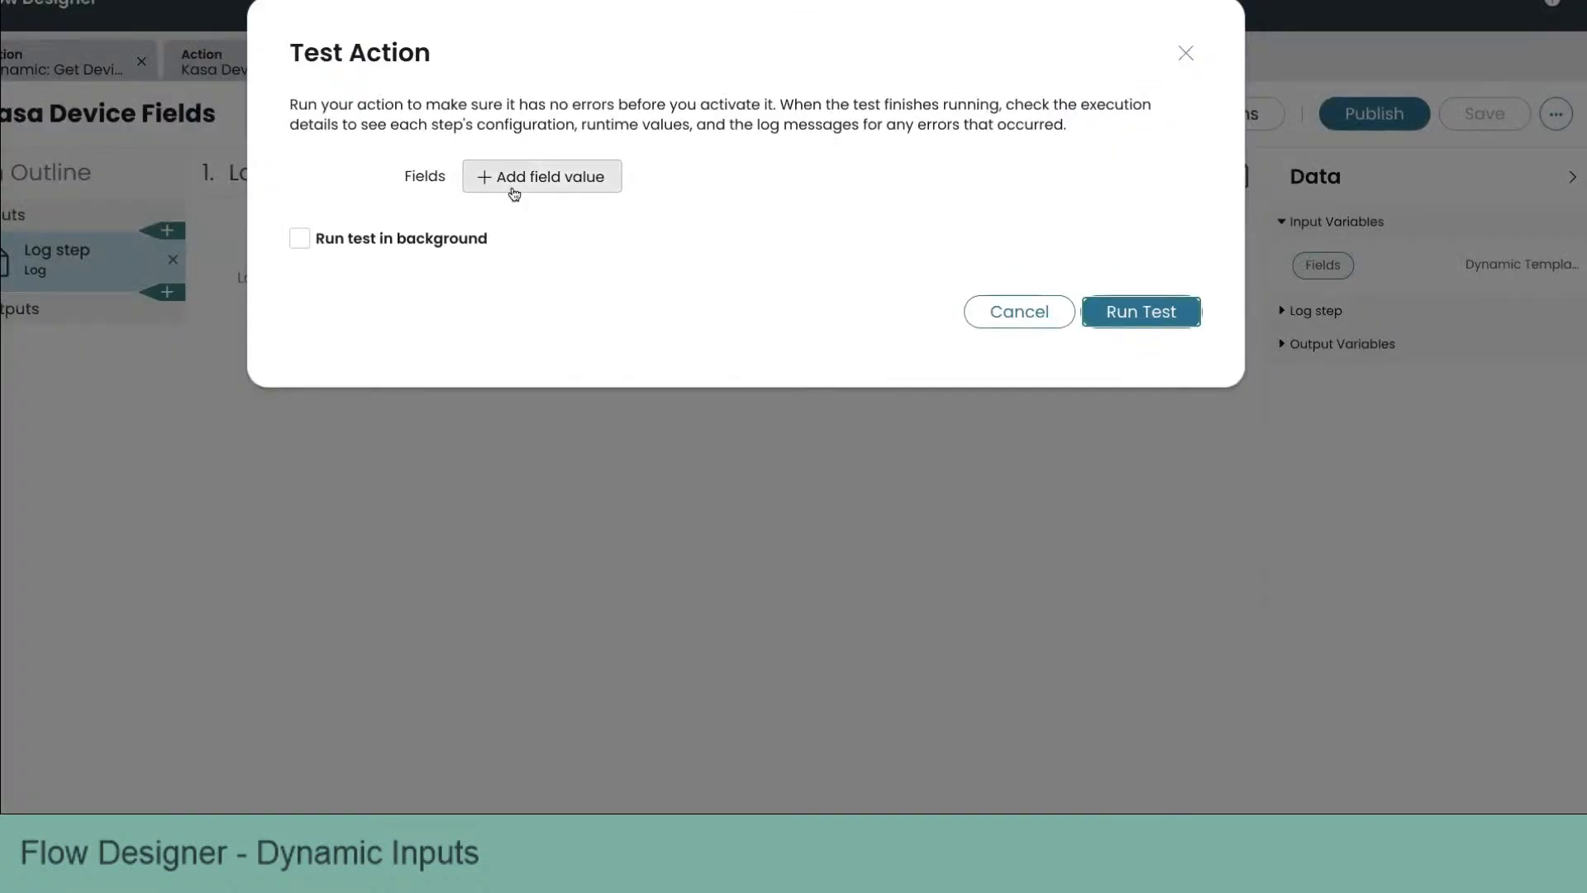
pyautogui.click(542, 178)
pyautogui.click(575, 184)
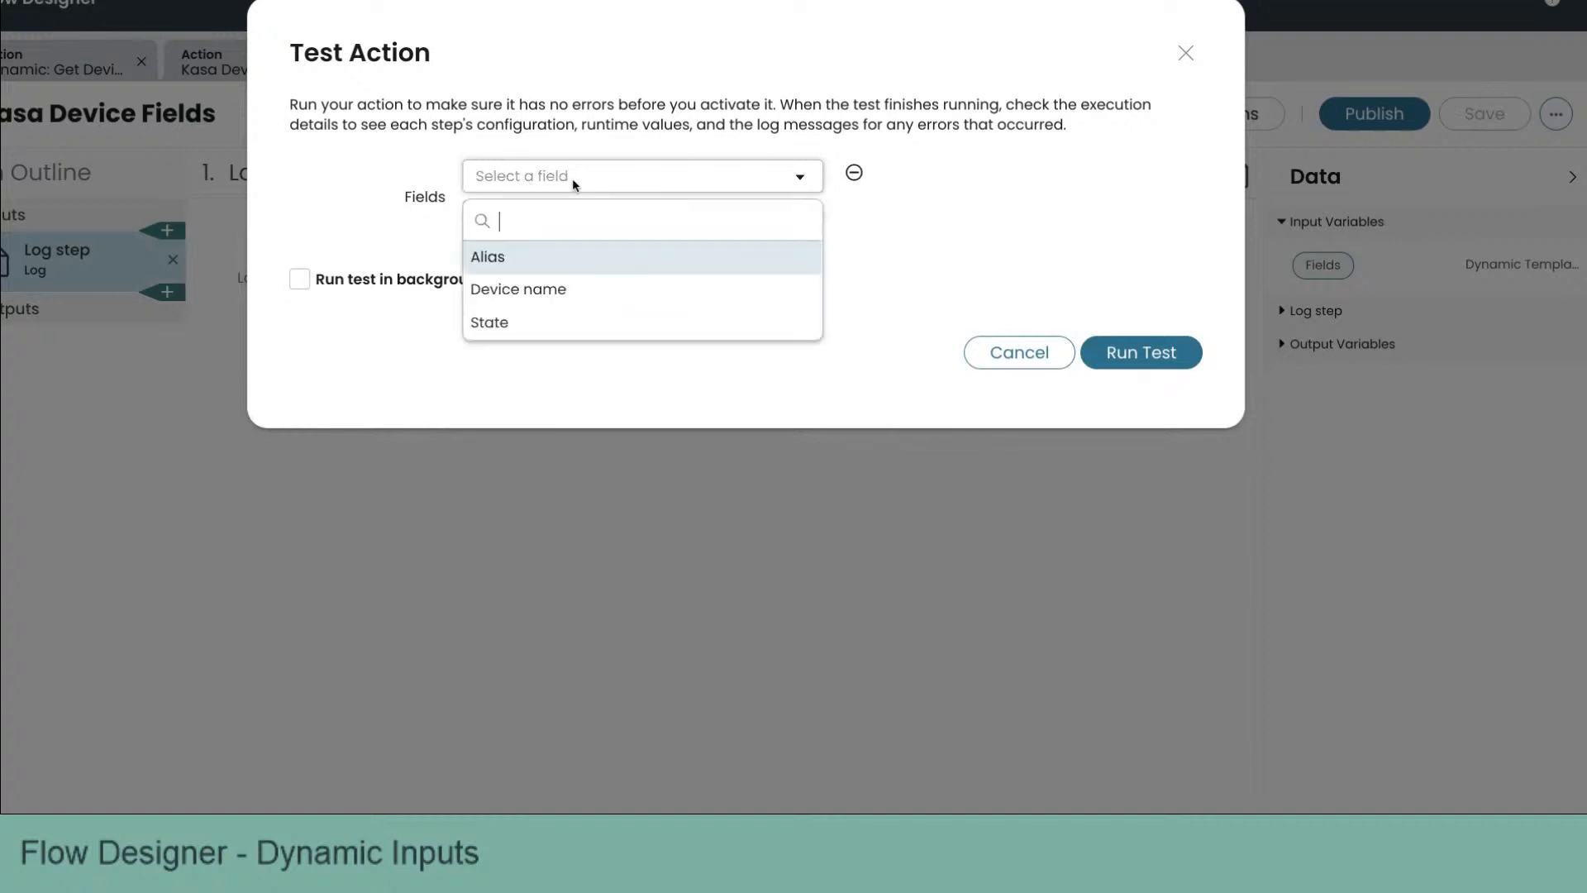
pyautogui.click(555, 256)
pyautogui.click(719, 190)
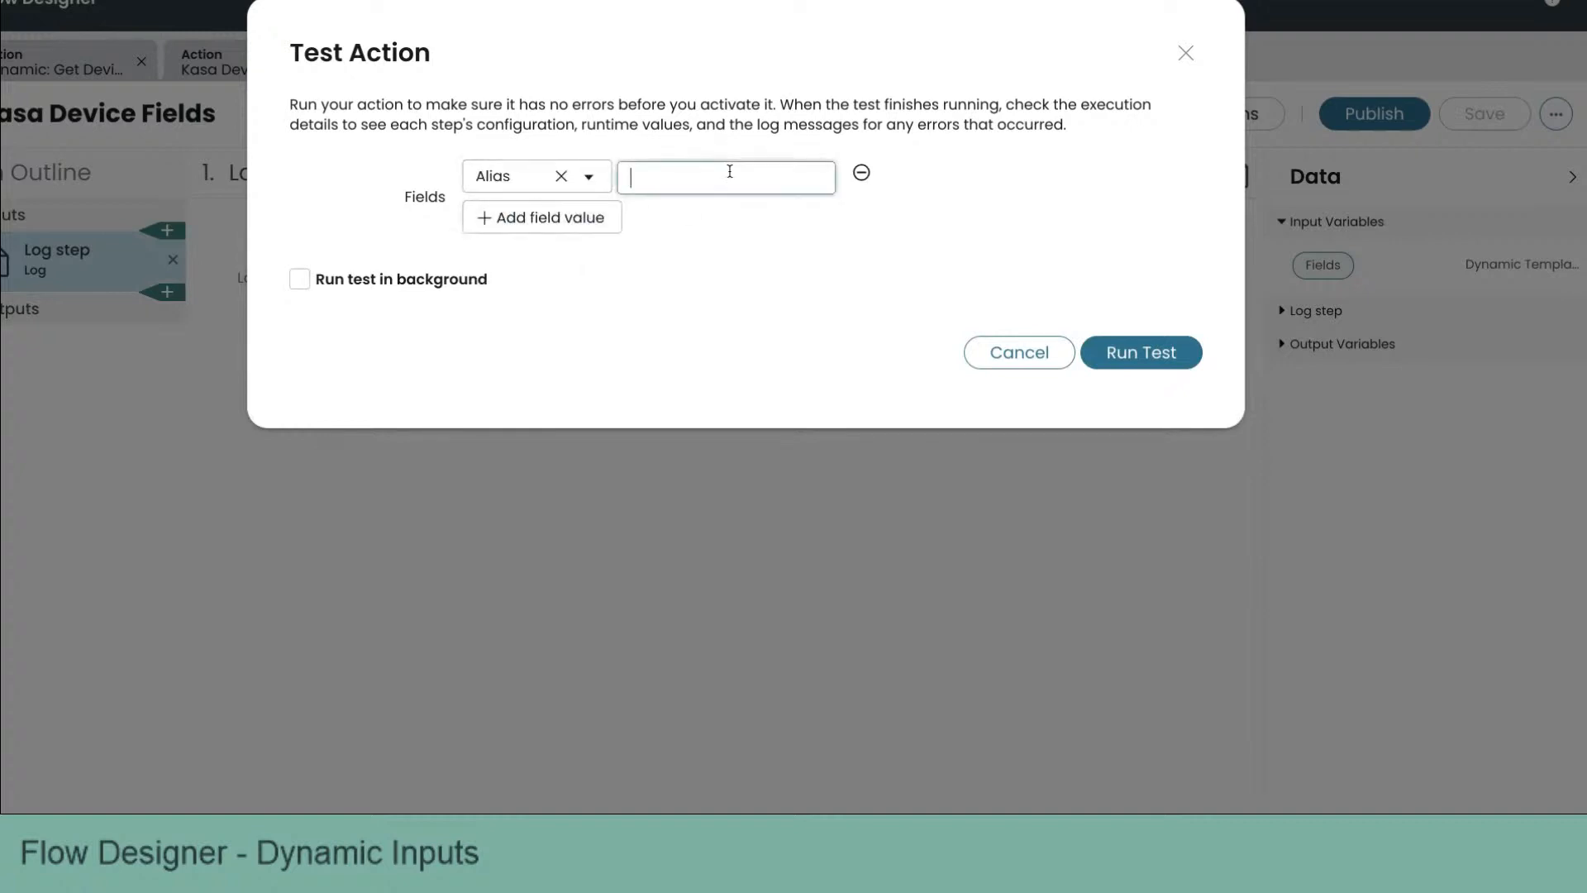
pyautogui.write('Chuck')
# Step: Add a Device name field value of Chuck's Outlet to the test inputs
pyautogui.click(620, 229)
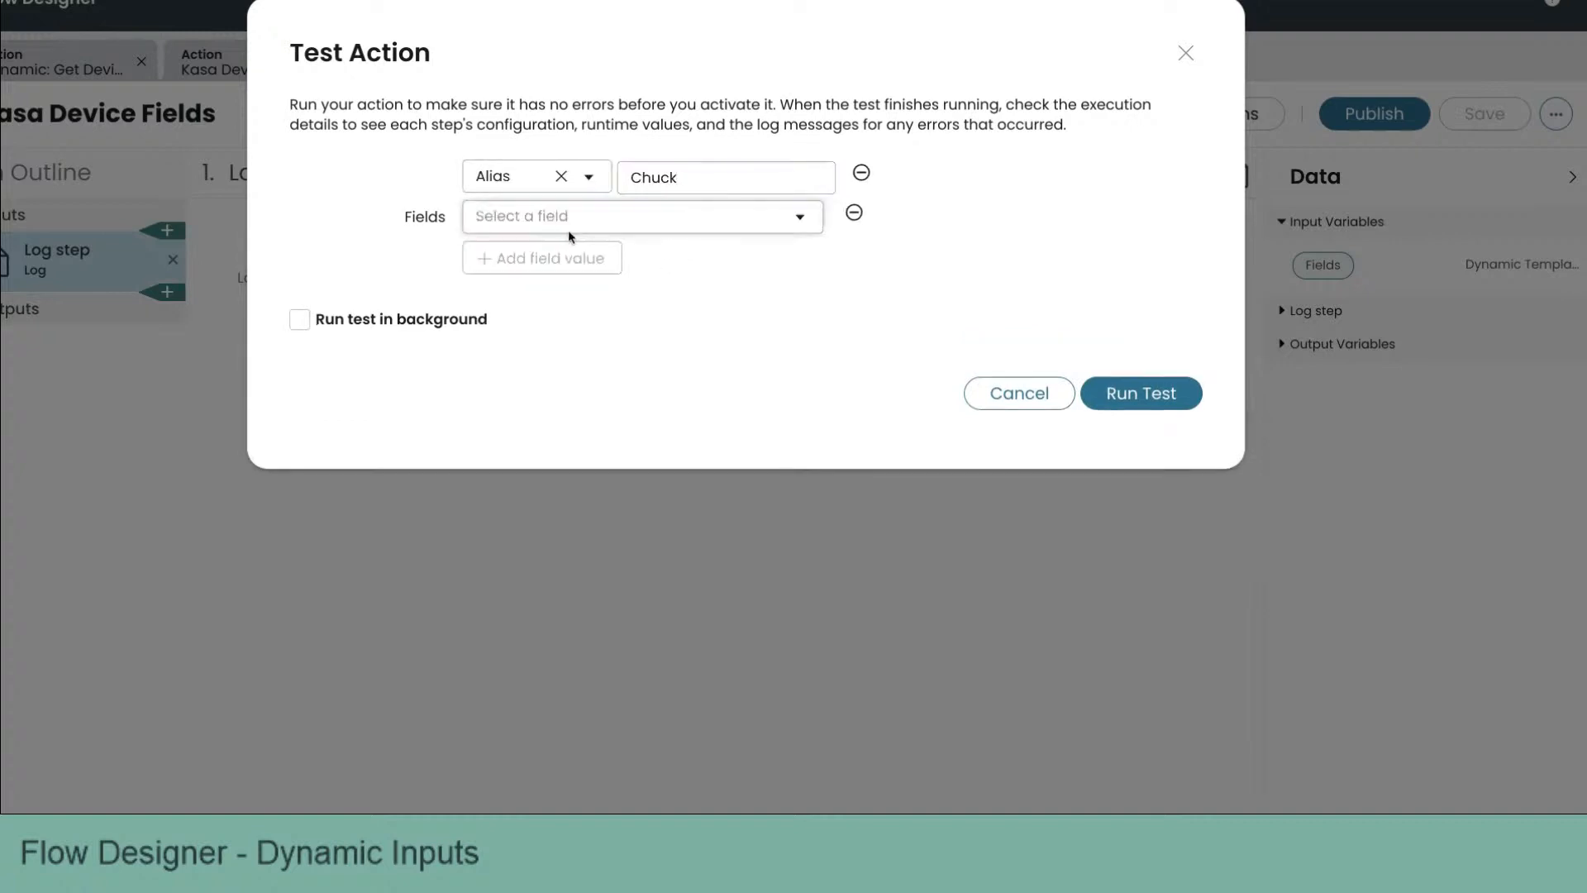
pyautogui.click(578, 221)
pyautogui.click(558, 331)
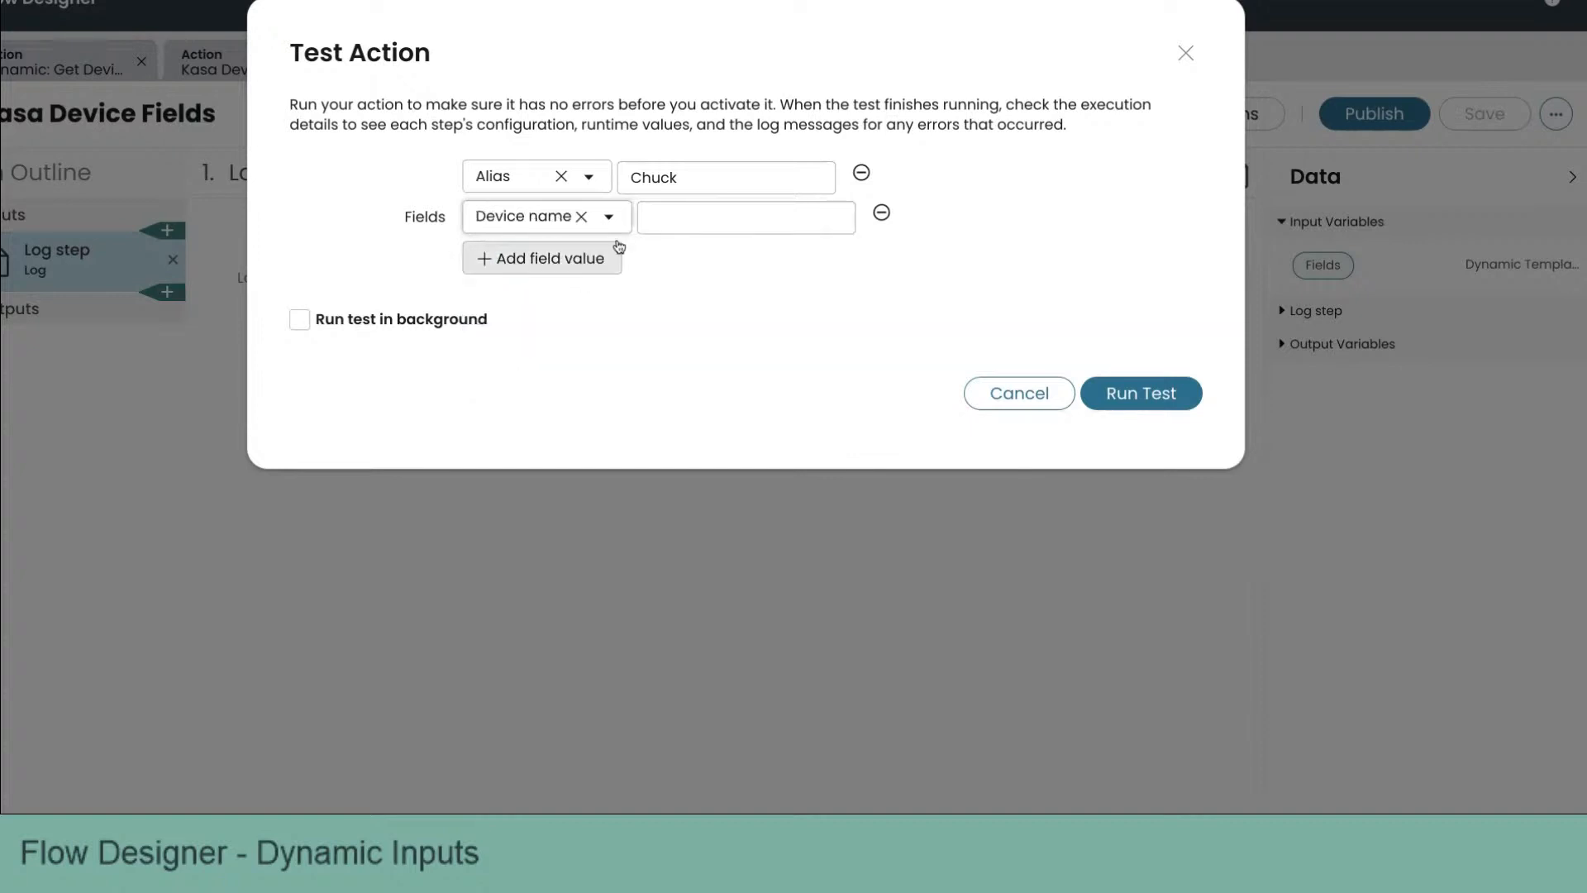
pyautogui.click(689, 220)
pyautogui.write("Chuck's")
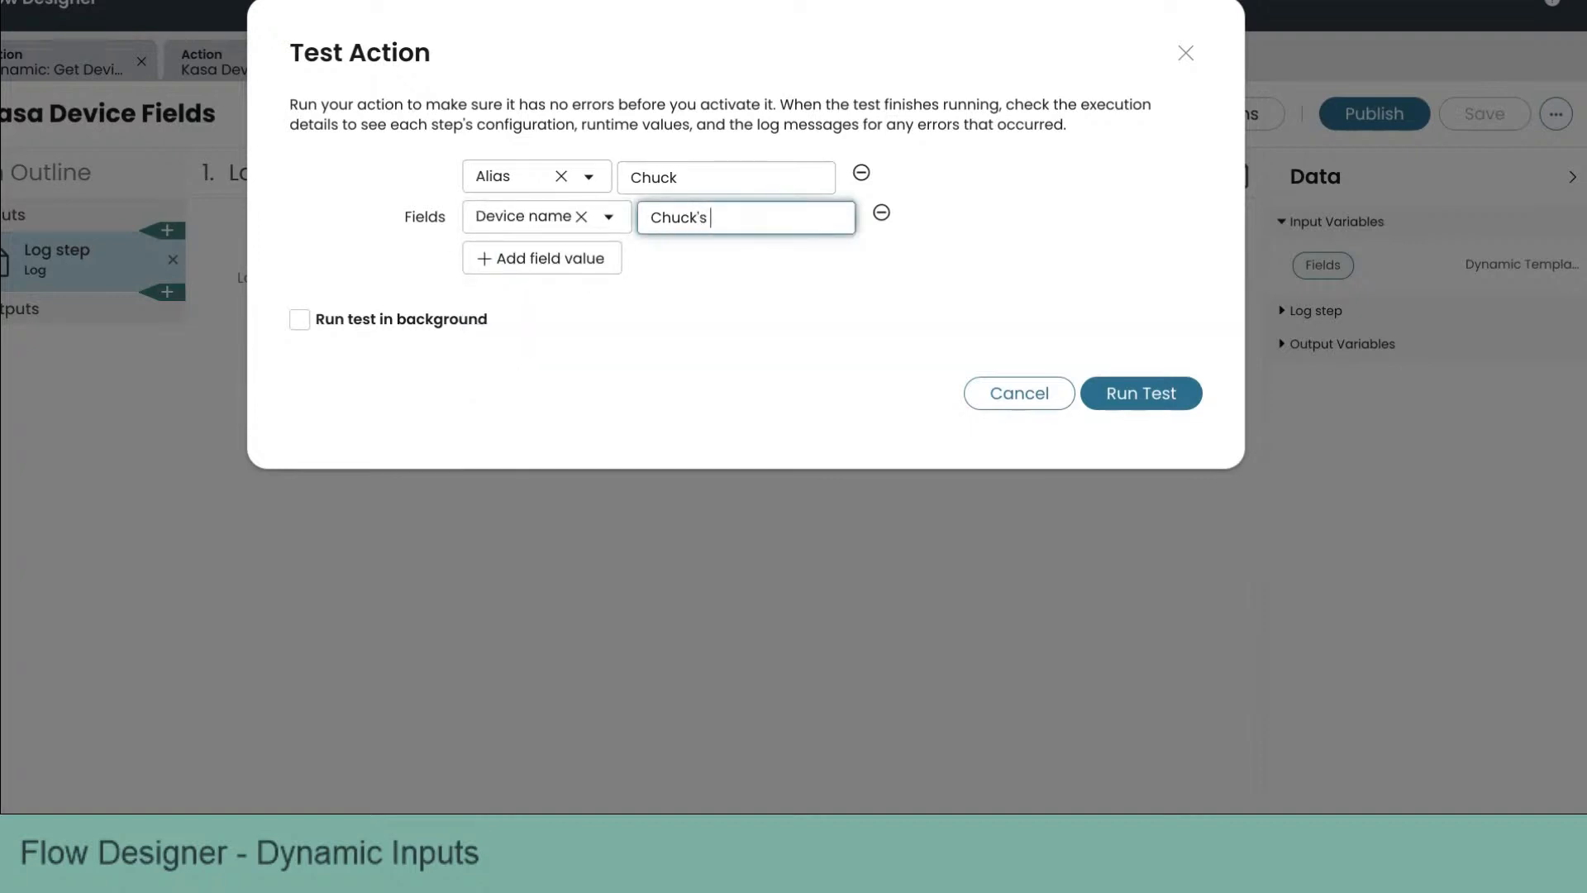
pyautogui.write(' Outlet')
# Step: Add a State field value to the test inputs and set it to Decommissioned
pyautogui.click(591, 271)
pyautogui.click(569, 260)
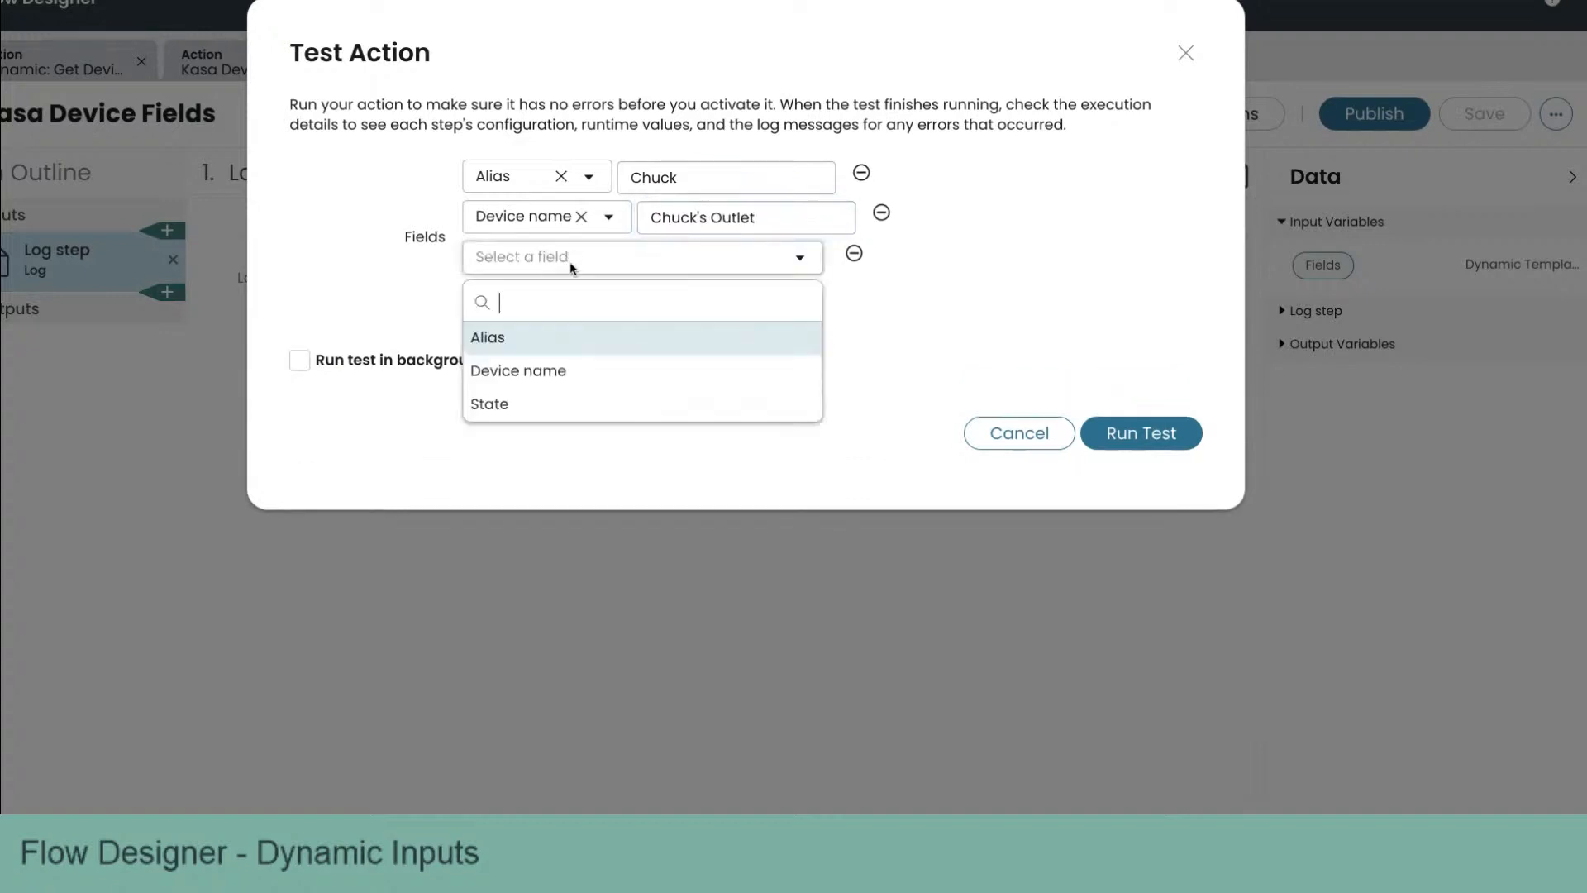
pyautogui.click(541, 405)
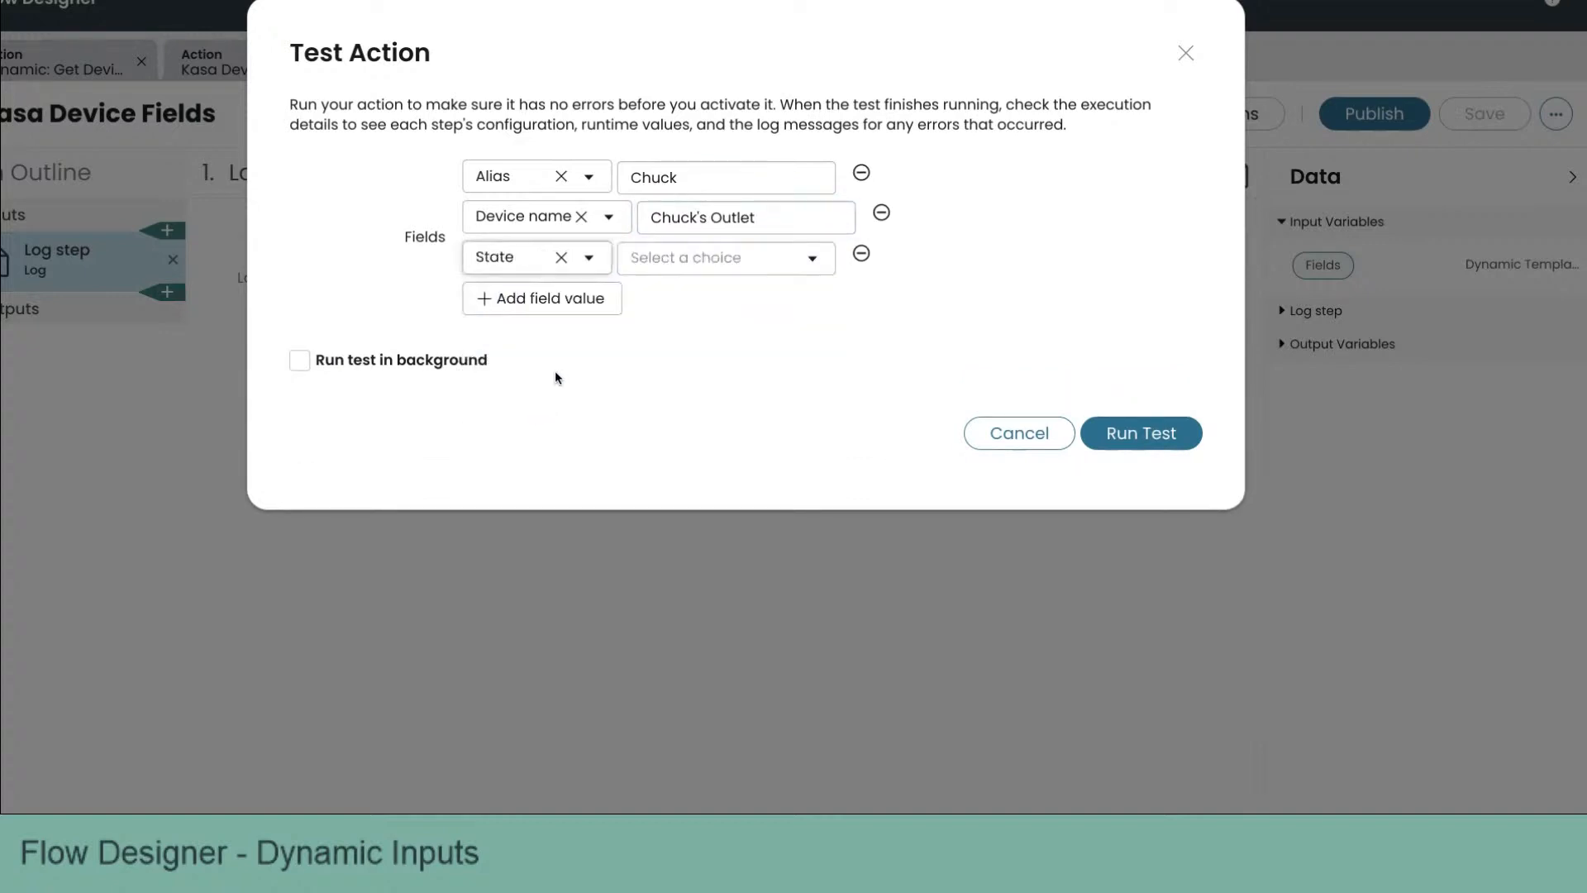
pyautogui.click(704, 259)
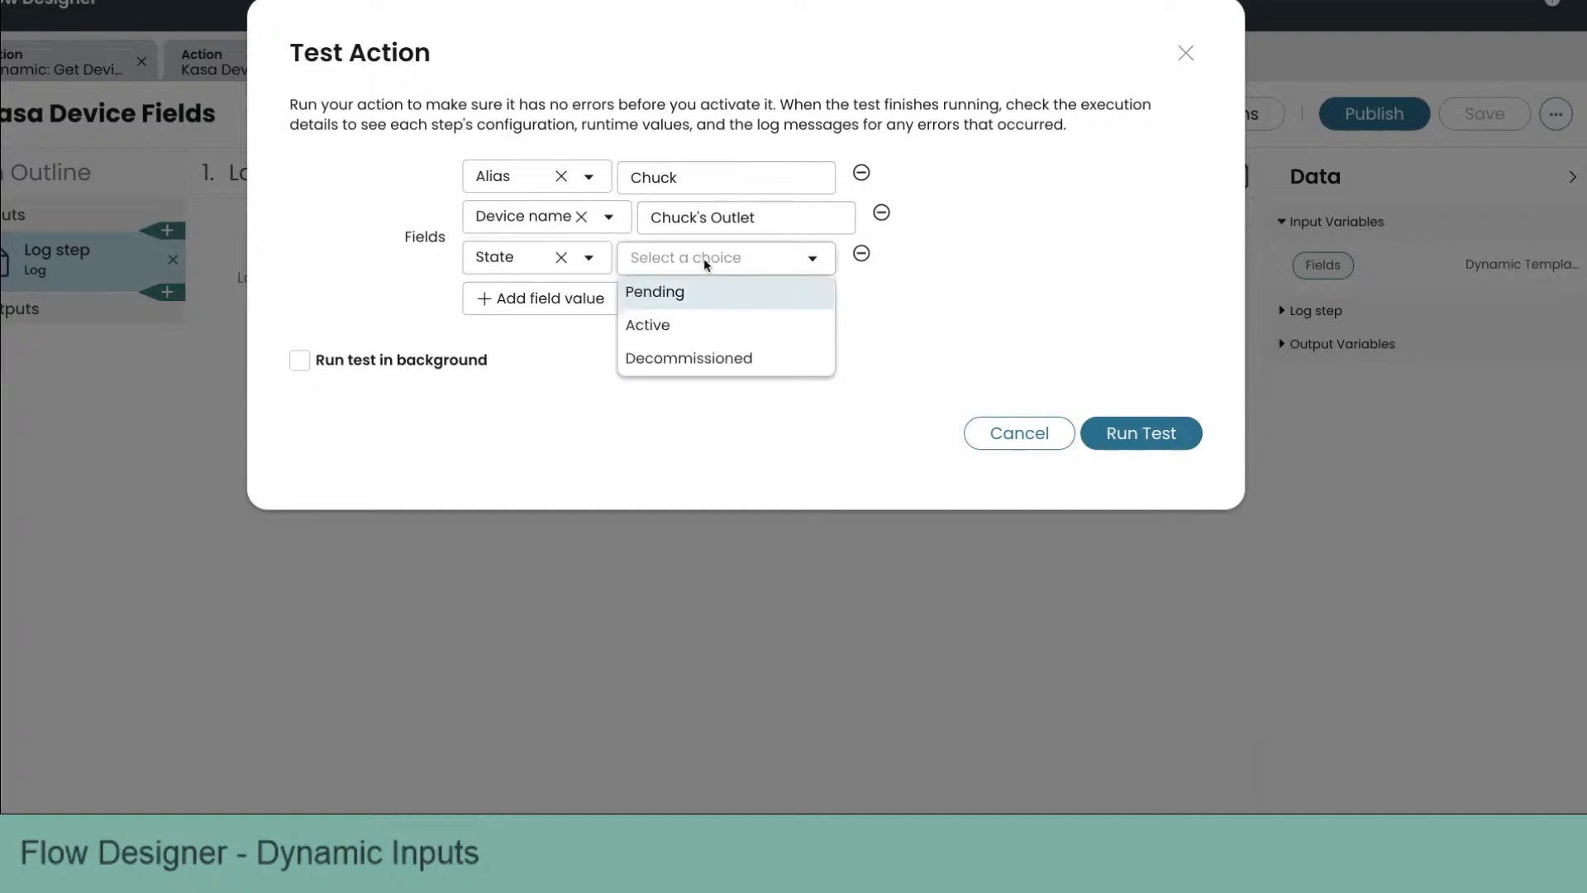
pyautogui.click(707, 322)
pyautogui.click(746, 265)
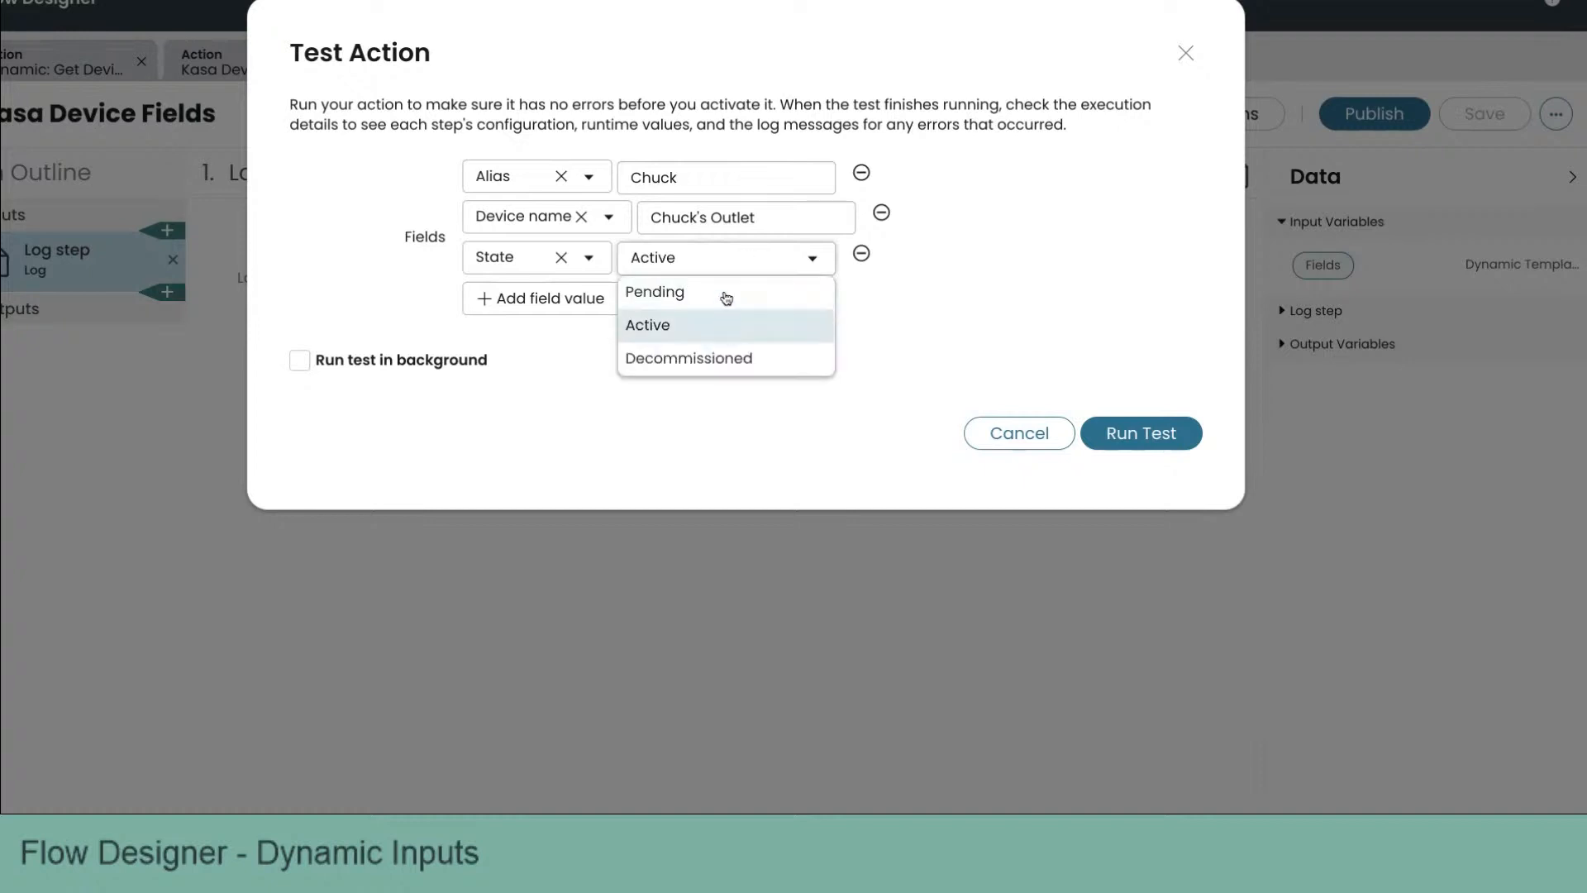
pyautogui.click(726, 294)
pyautogui.click(757, 257)
pyautogui.click(744, 357)
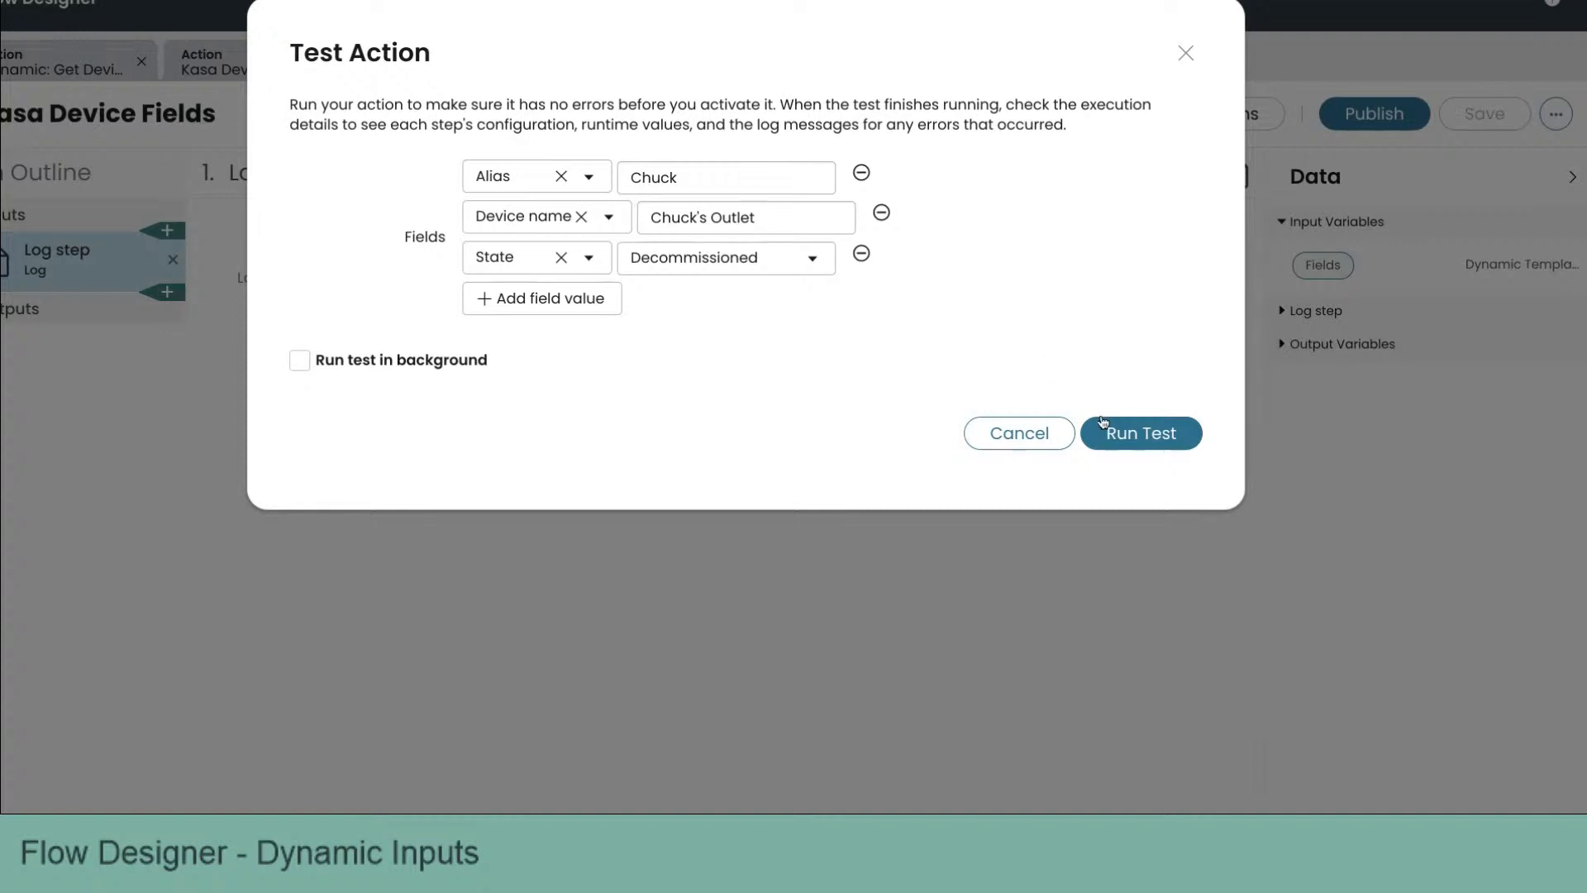
# Step: Run the test, open the action execution details and expand the steps to review the runtime values
pyautogui.click(1140, 444)
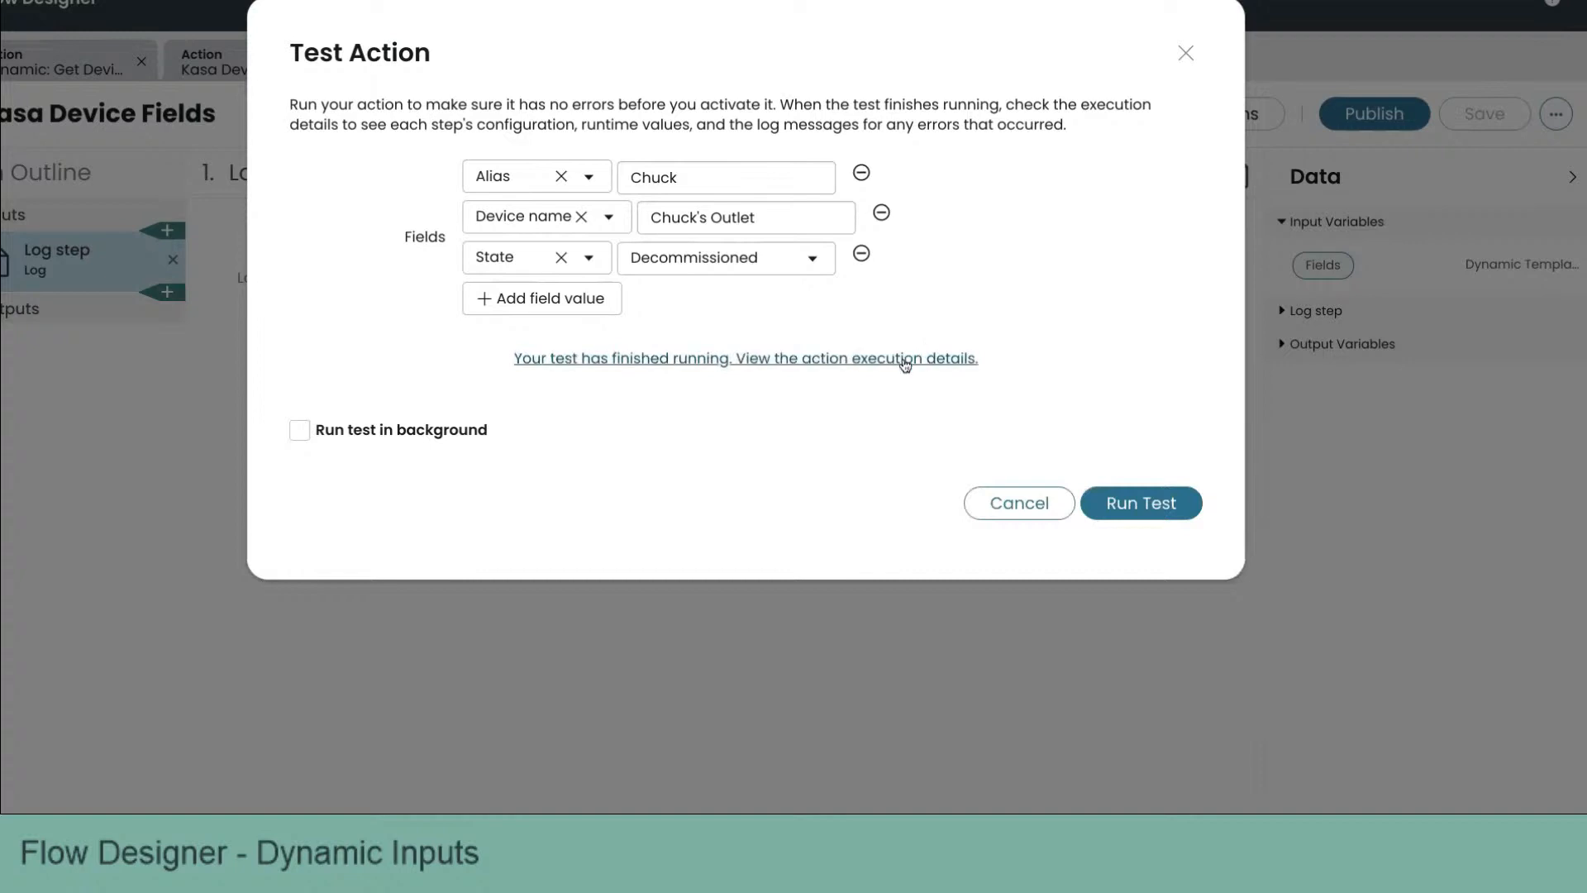
pyautogui.click(905, 361)
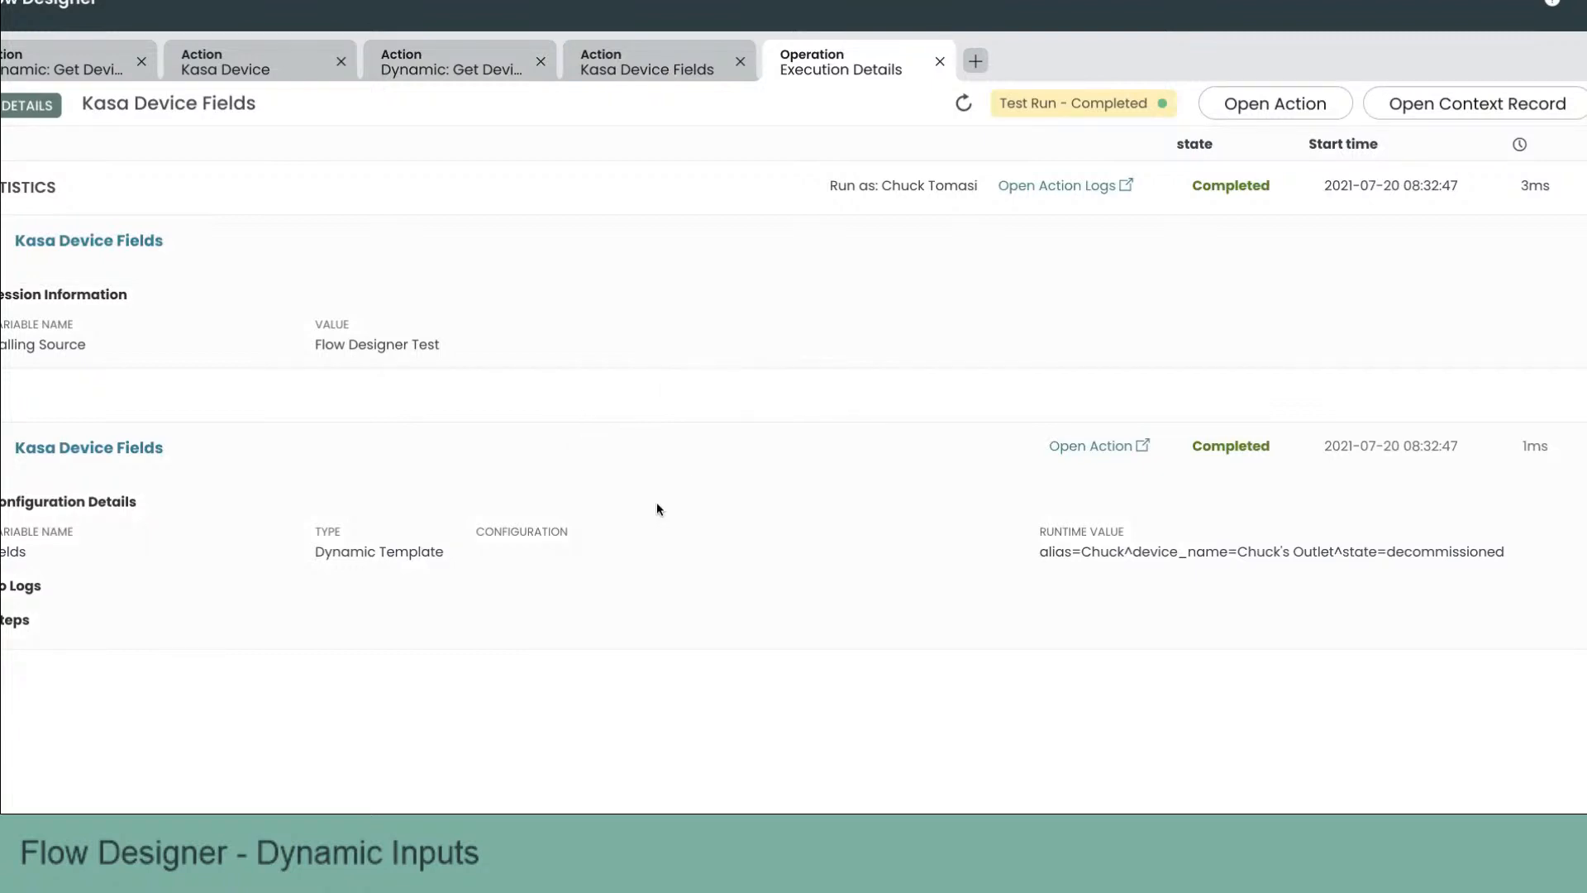
pyautogui.click(89, 622)
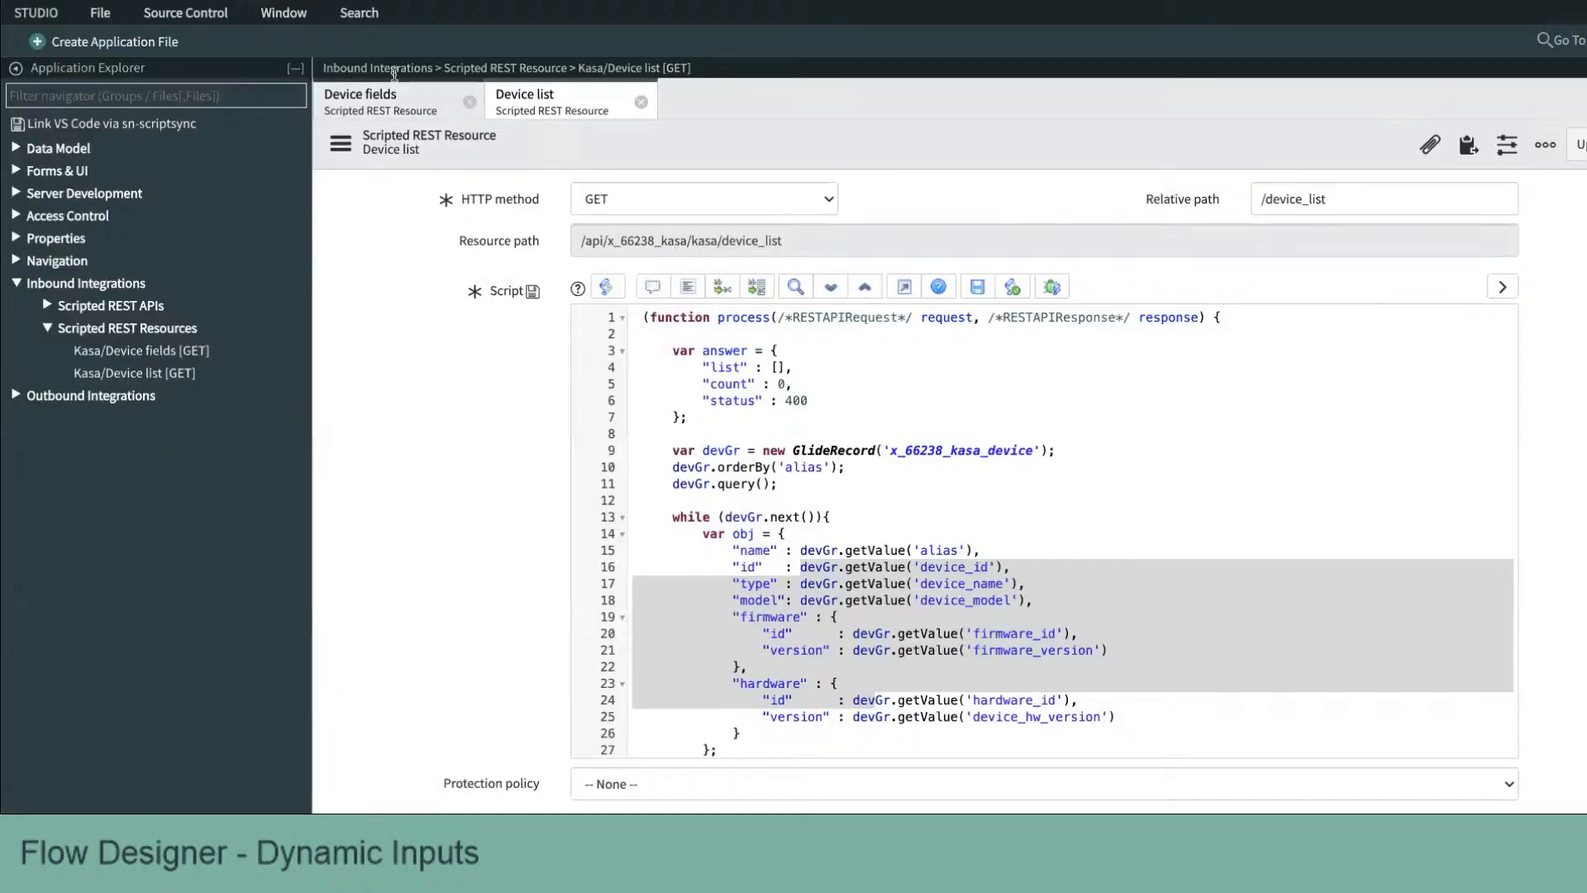
# Step: In Studio, uncomment the Device ID field entry in the Device fields REST resource script and save the record
pyautogui.click(392, 98)
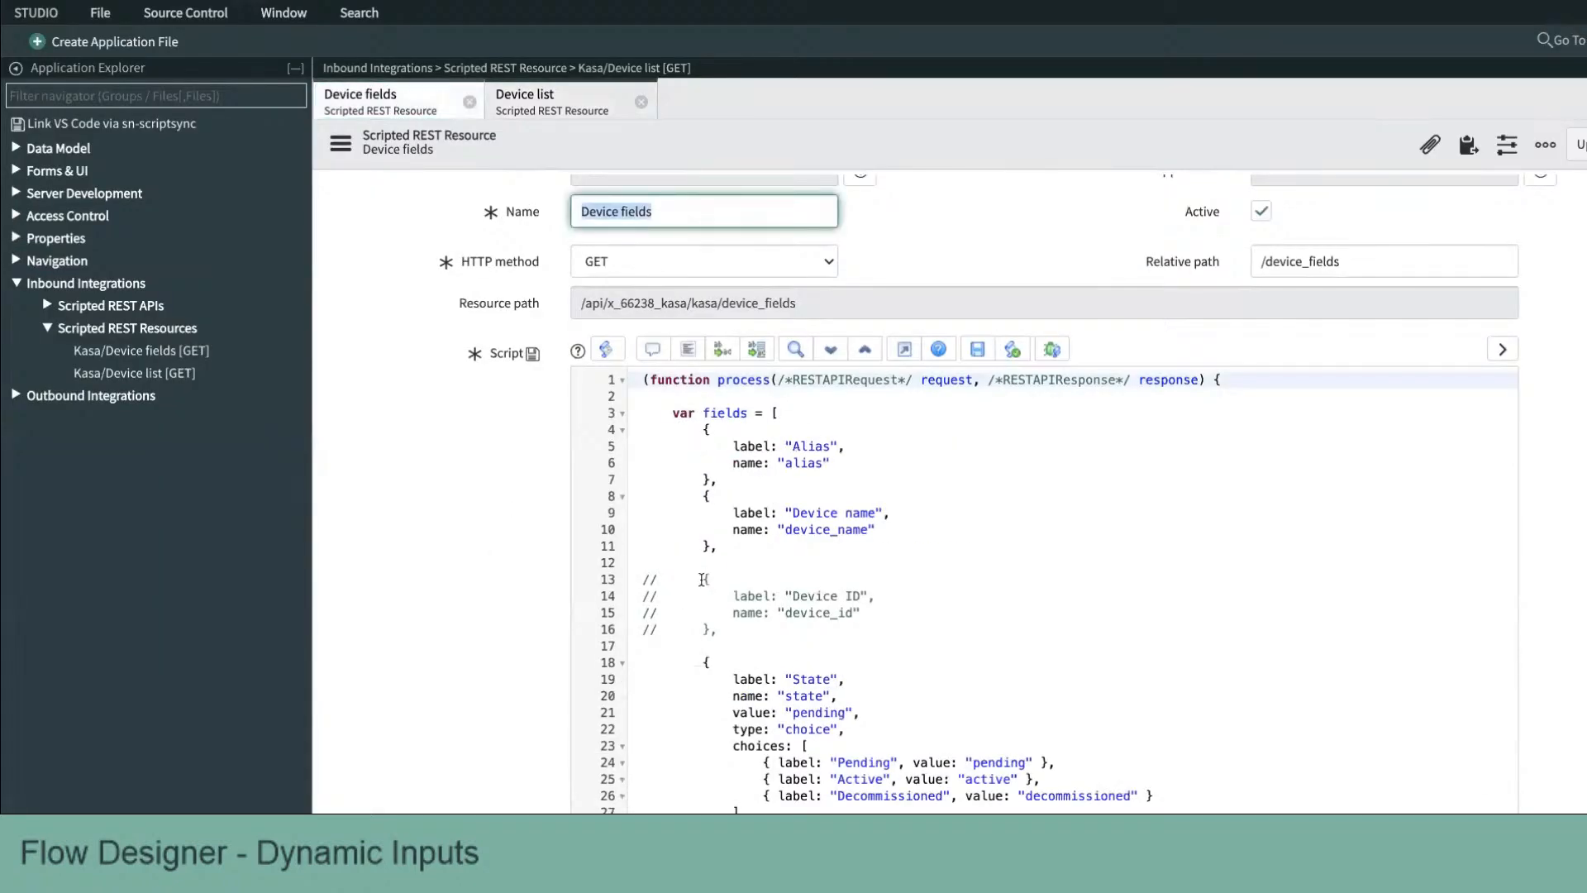
pyautogui.scroll(-1, 703, 579)
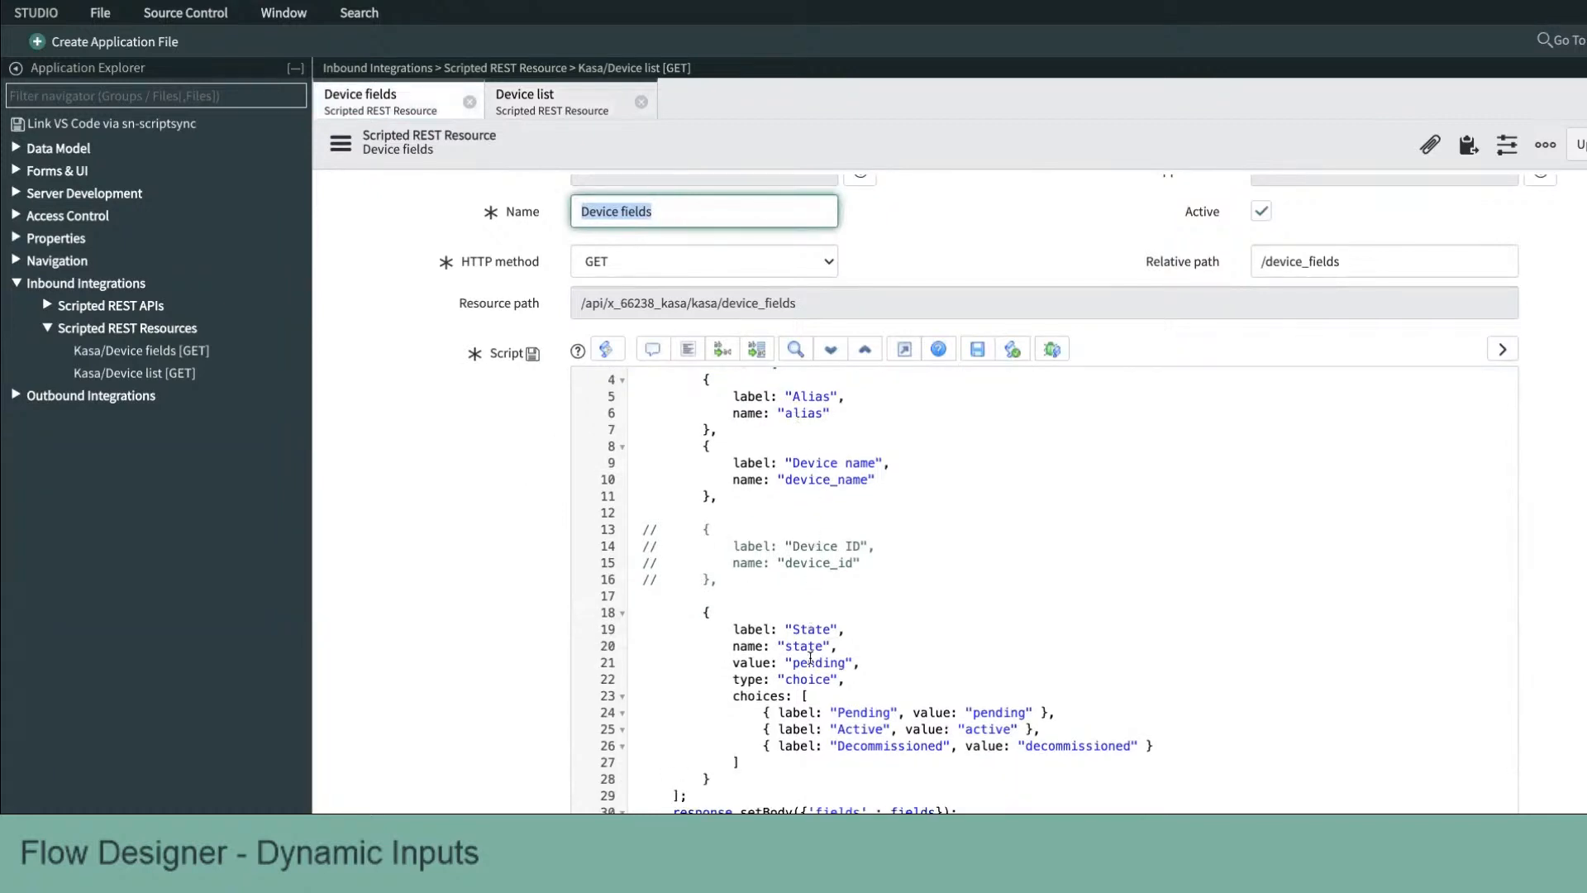
pyautogui.click(644, 529)
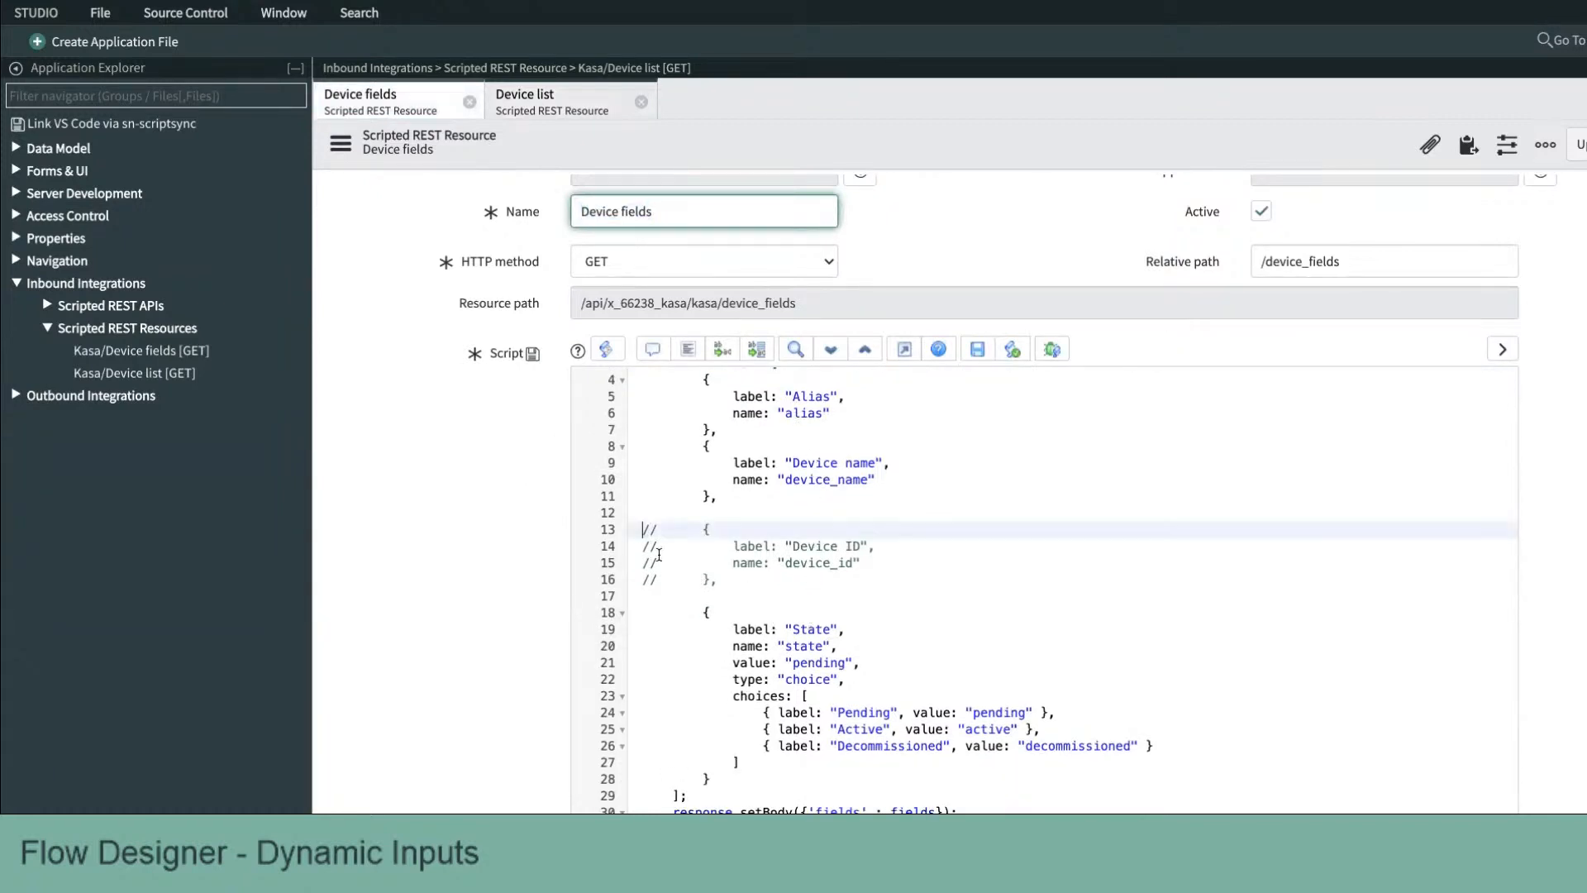
pyautogui.moveTo(659, 554); pyautogui.dragTo(662, 593)
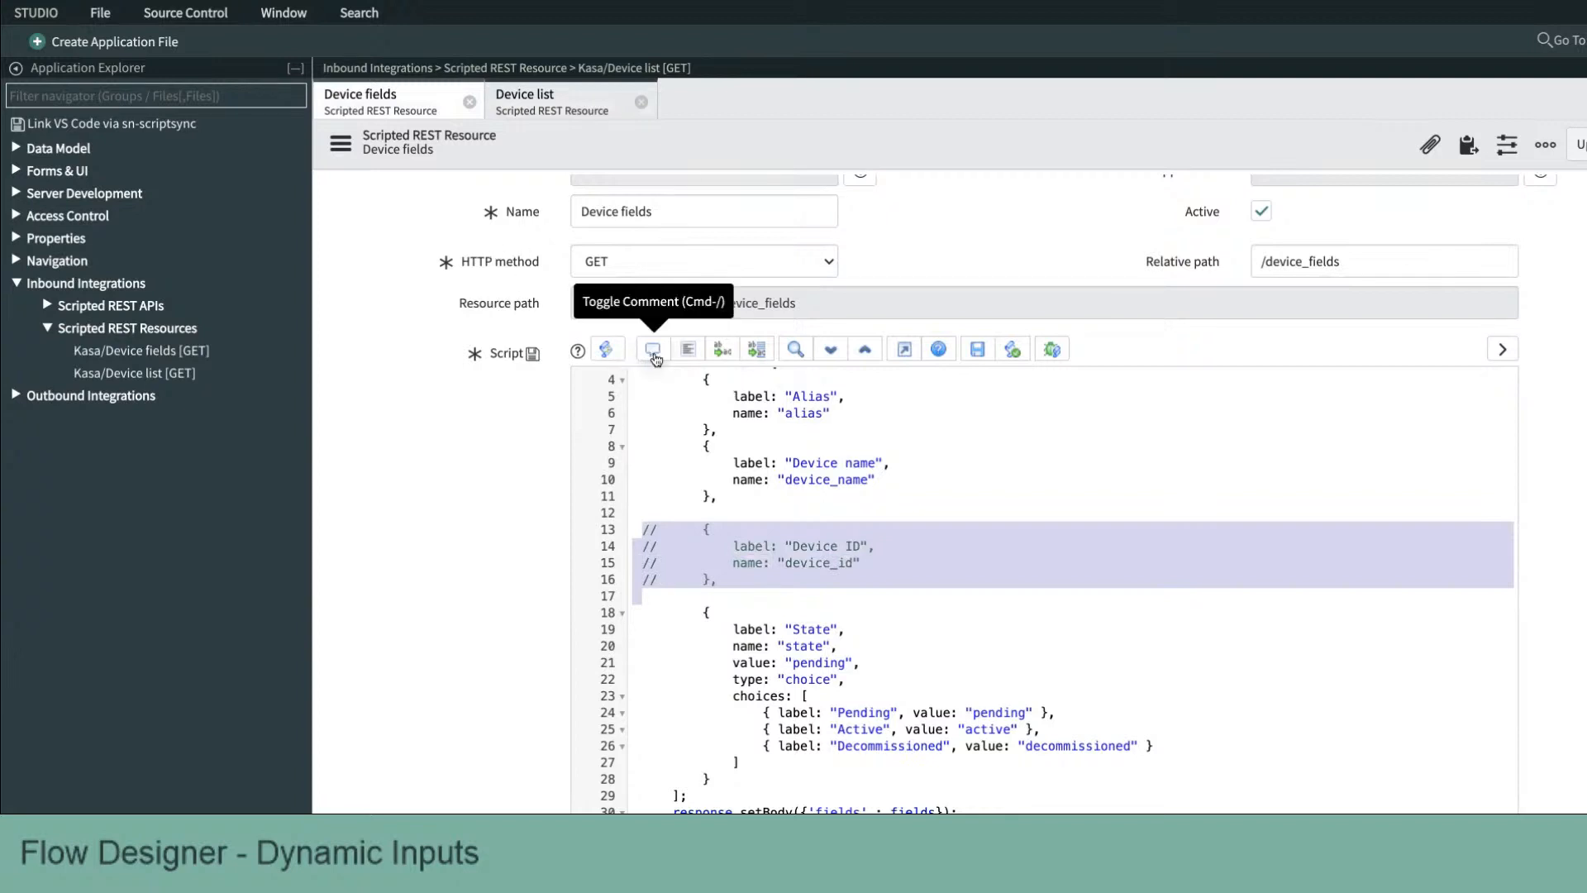
pyautogui.click(654, 349)
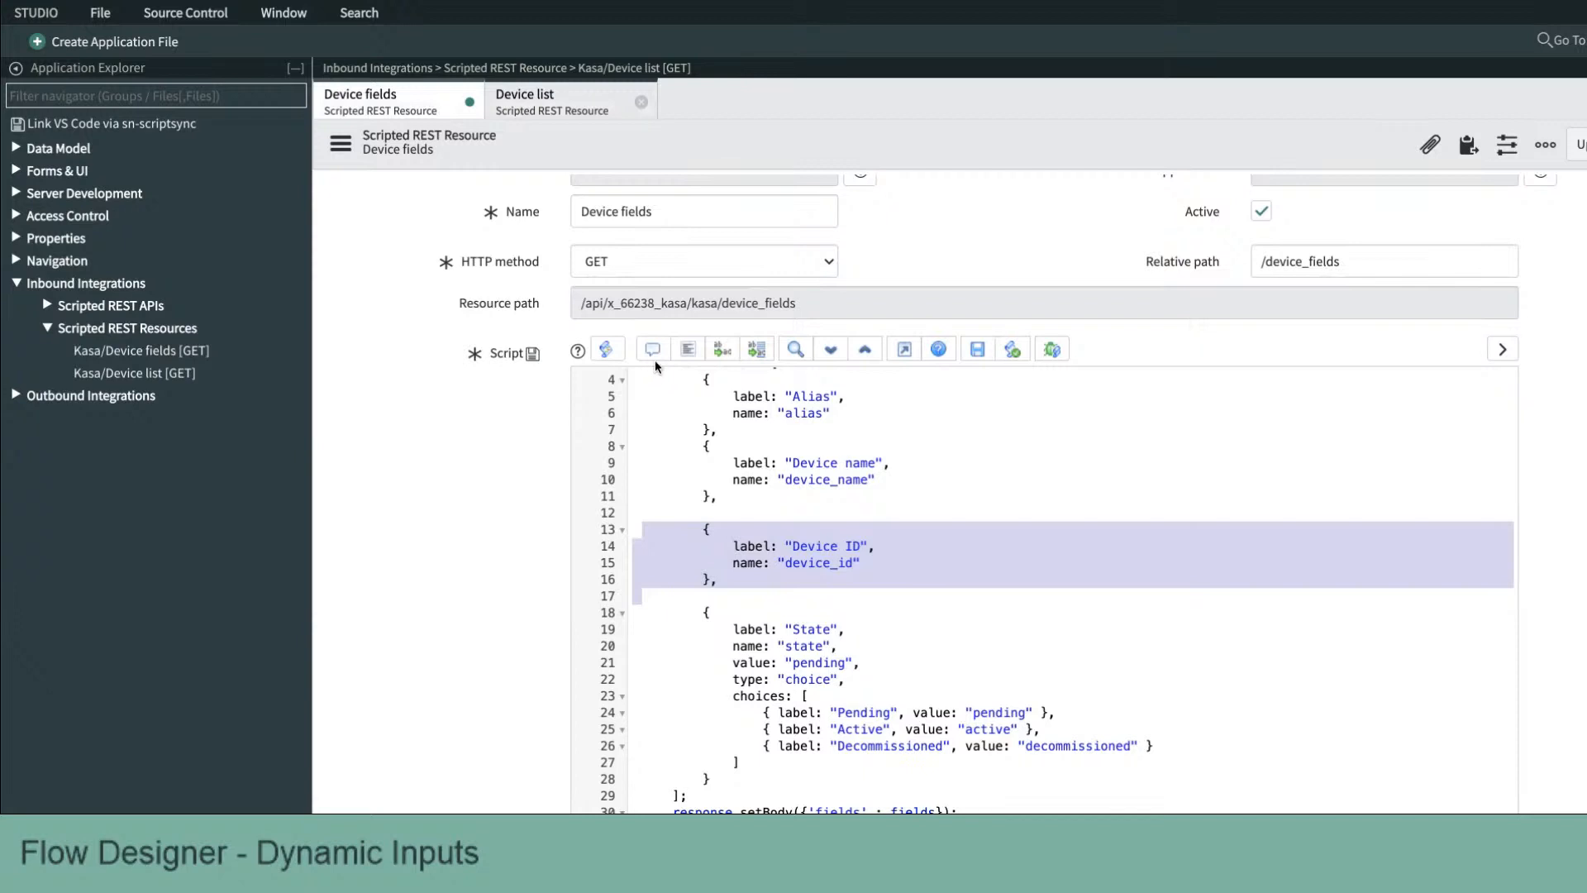
pyautogui.rightClick(837, 147)
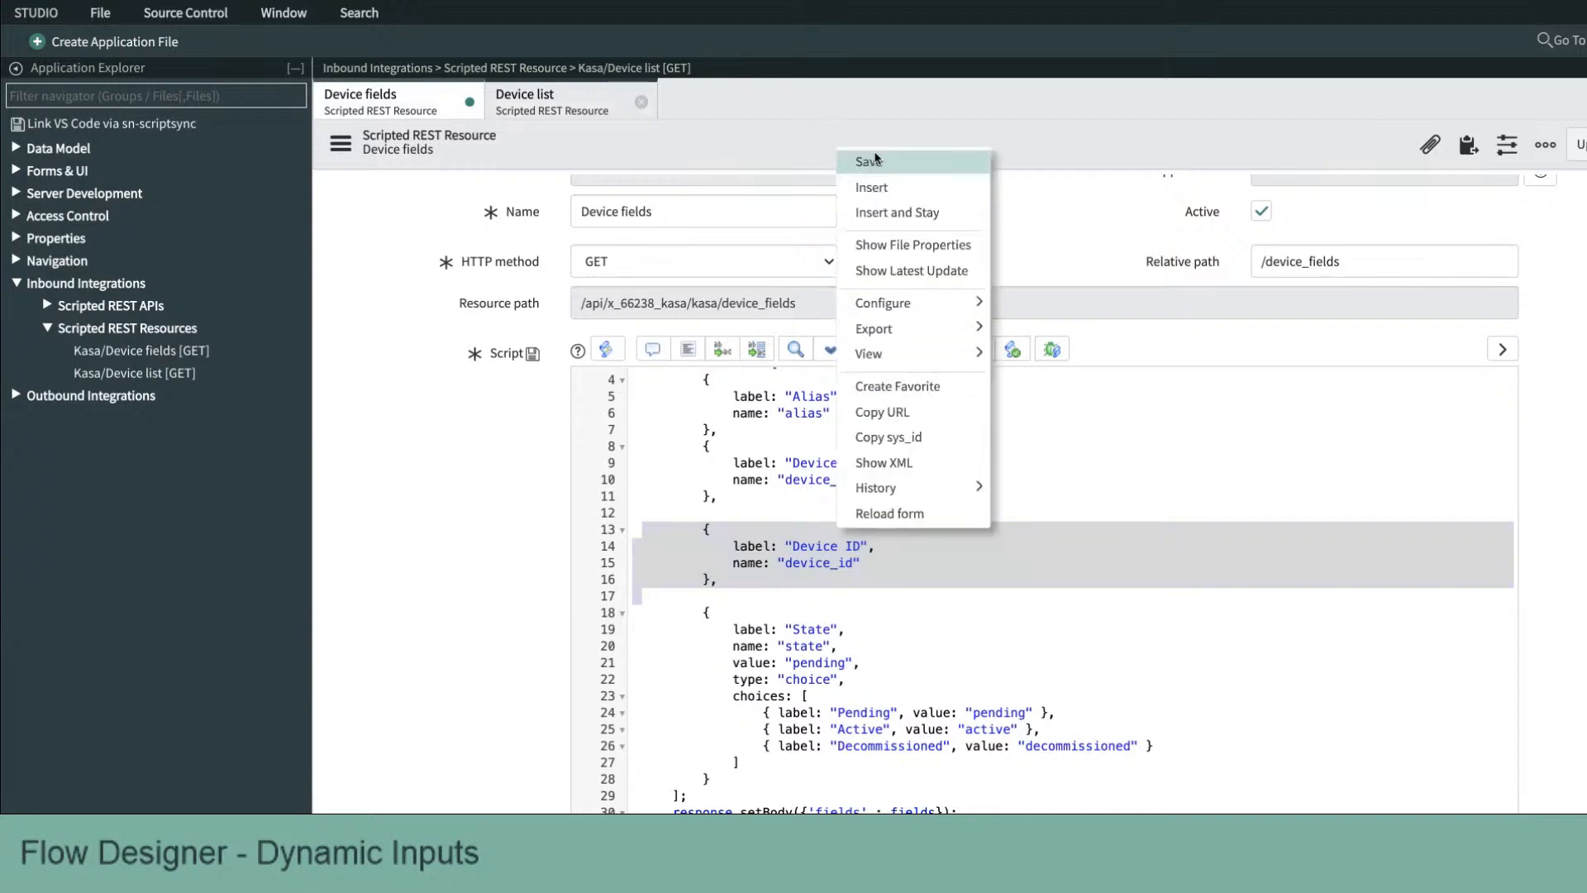
pyautogui.click(870, 161)
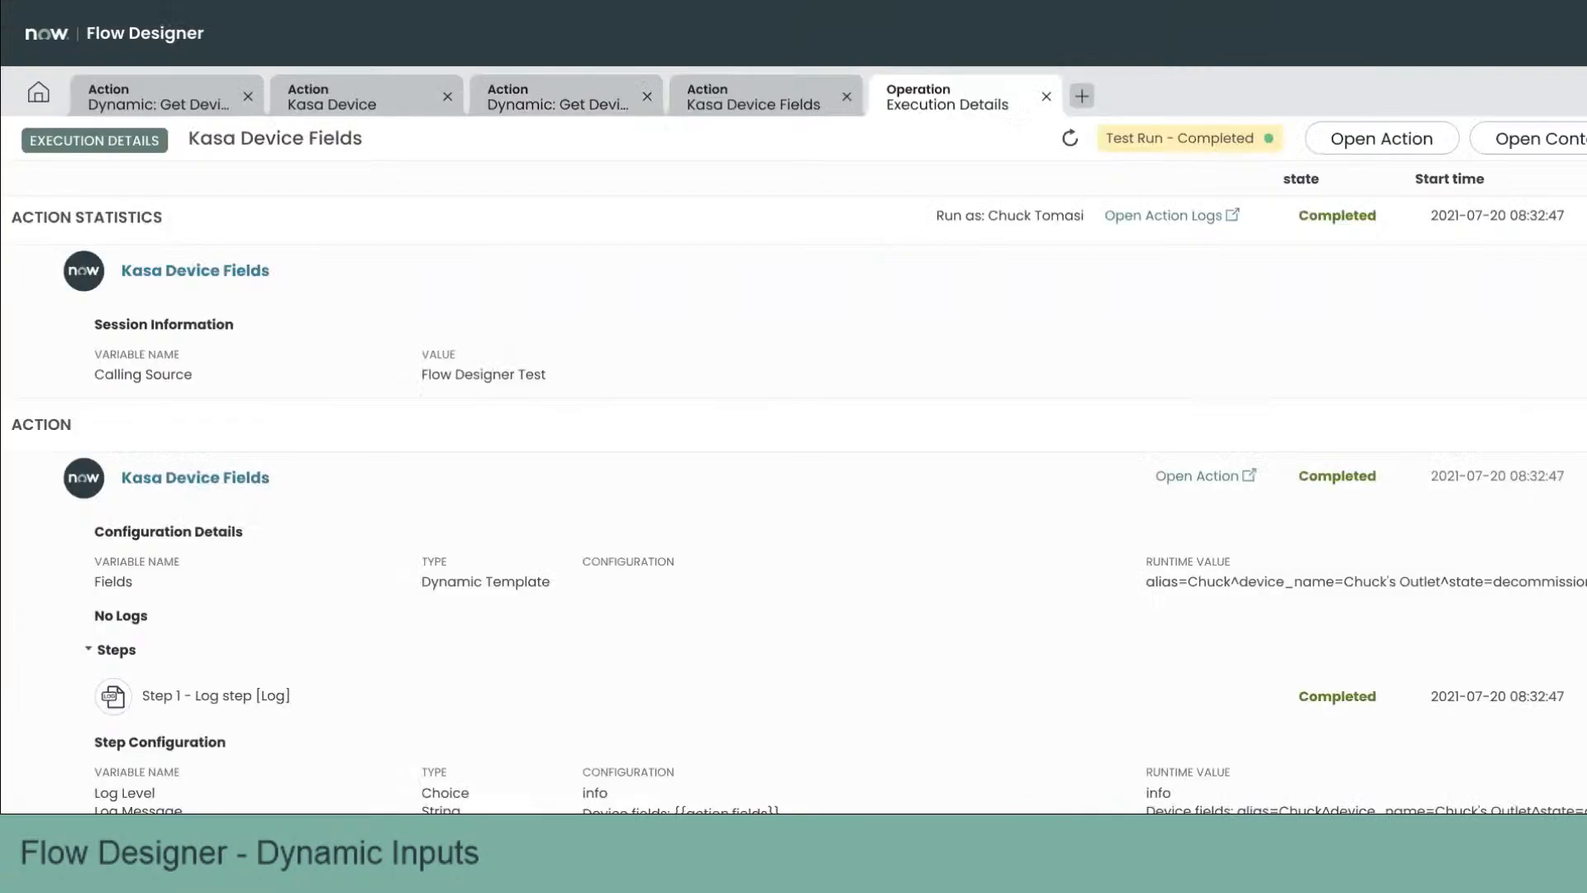
# Step: Close the execution details and the test dialog, then reopen the test to review the available Fields options
pyautogui.click(1046, 100)
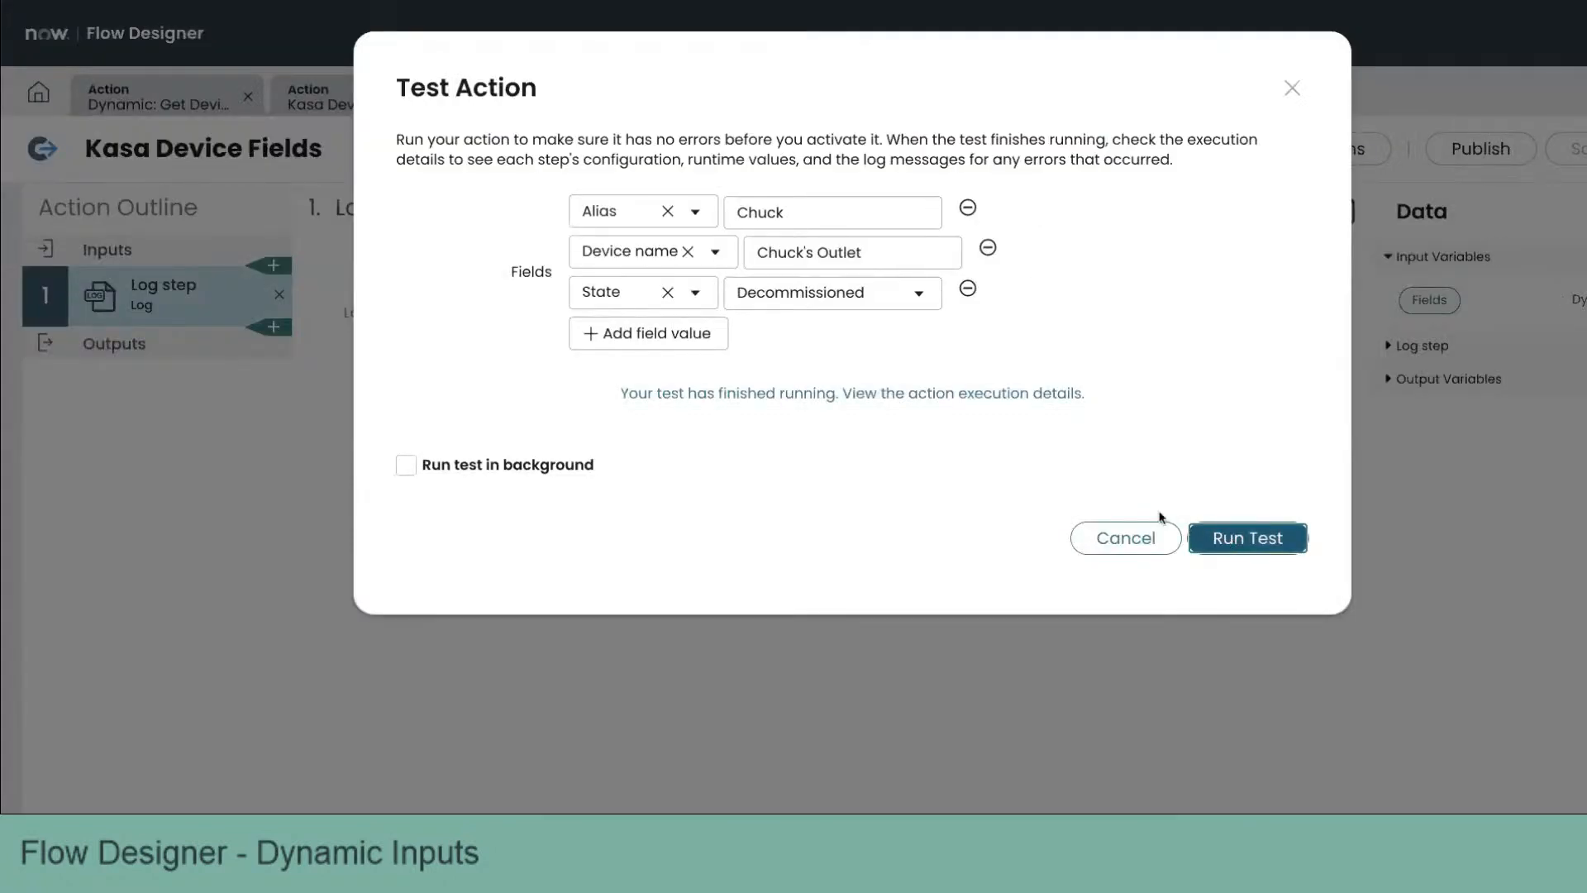
pyautogui.click(1292, 88)
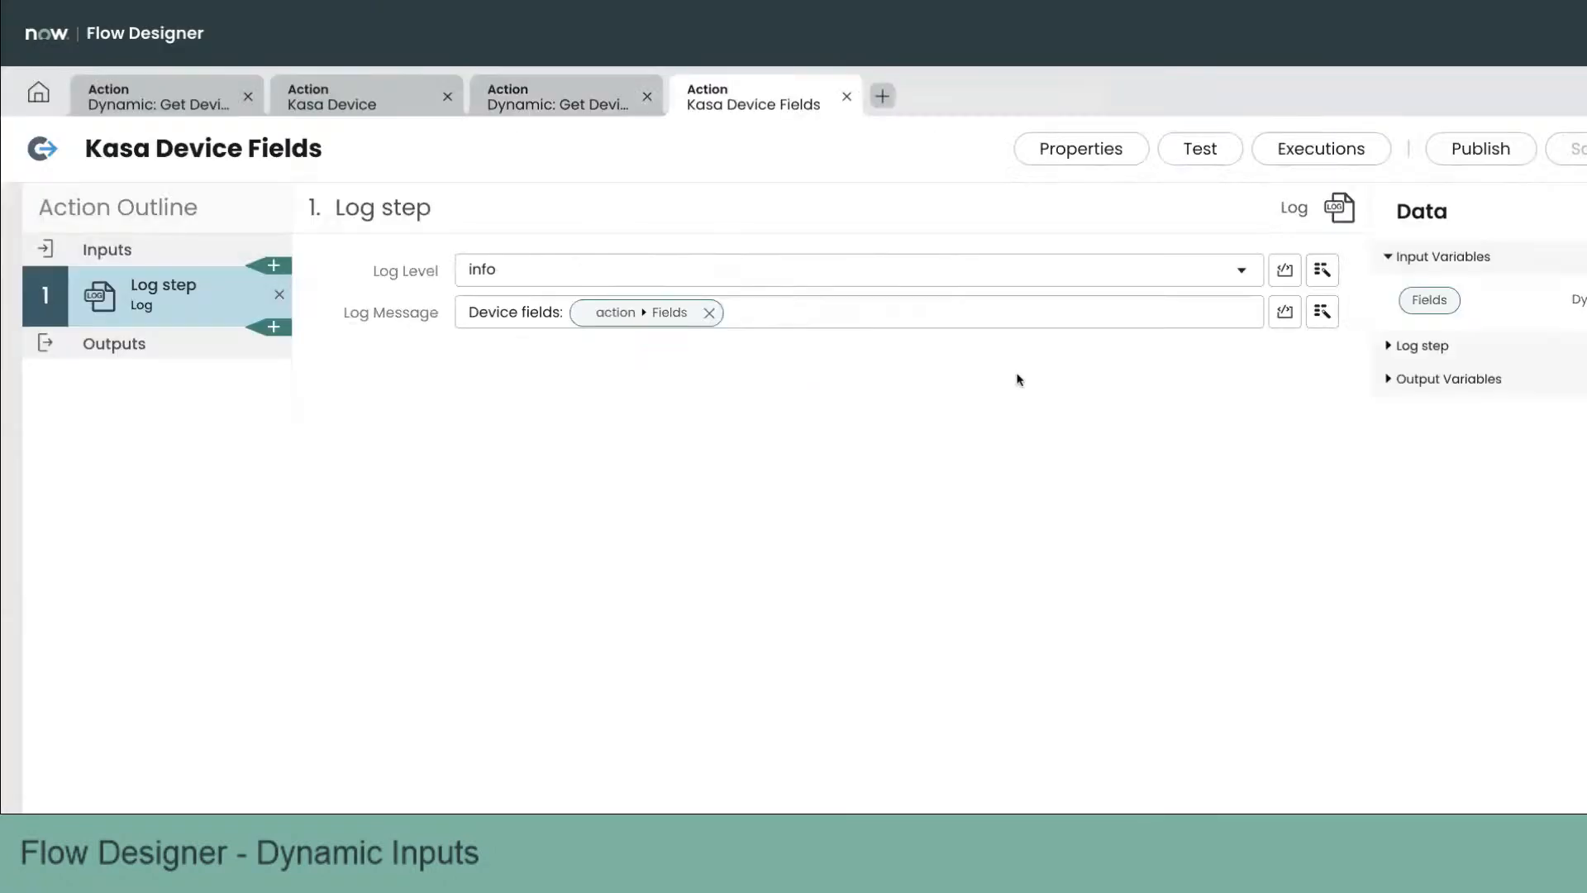
pyautogui.click(1205, 156)
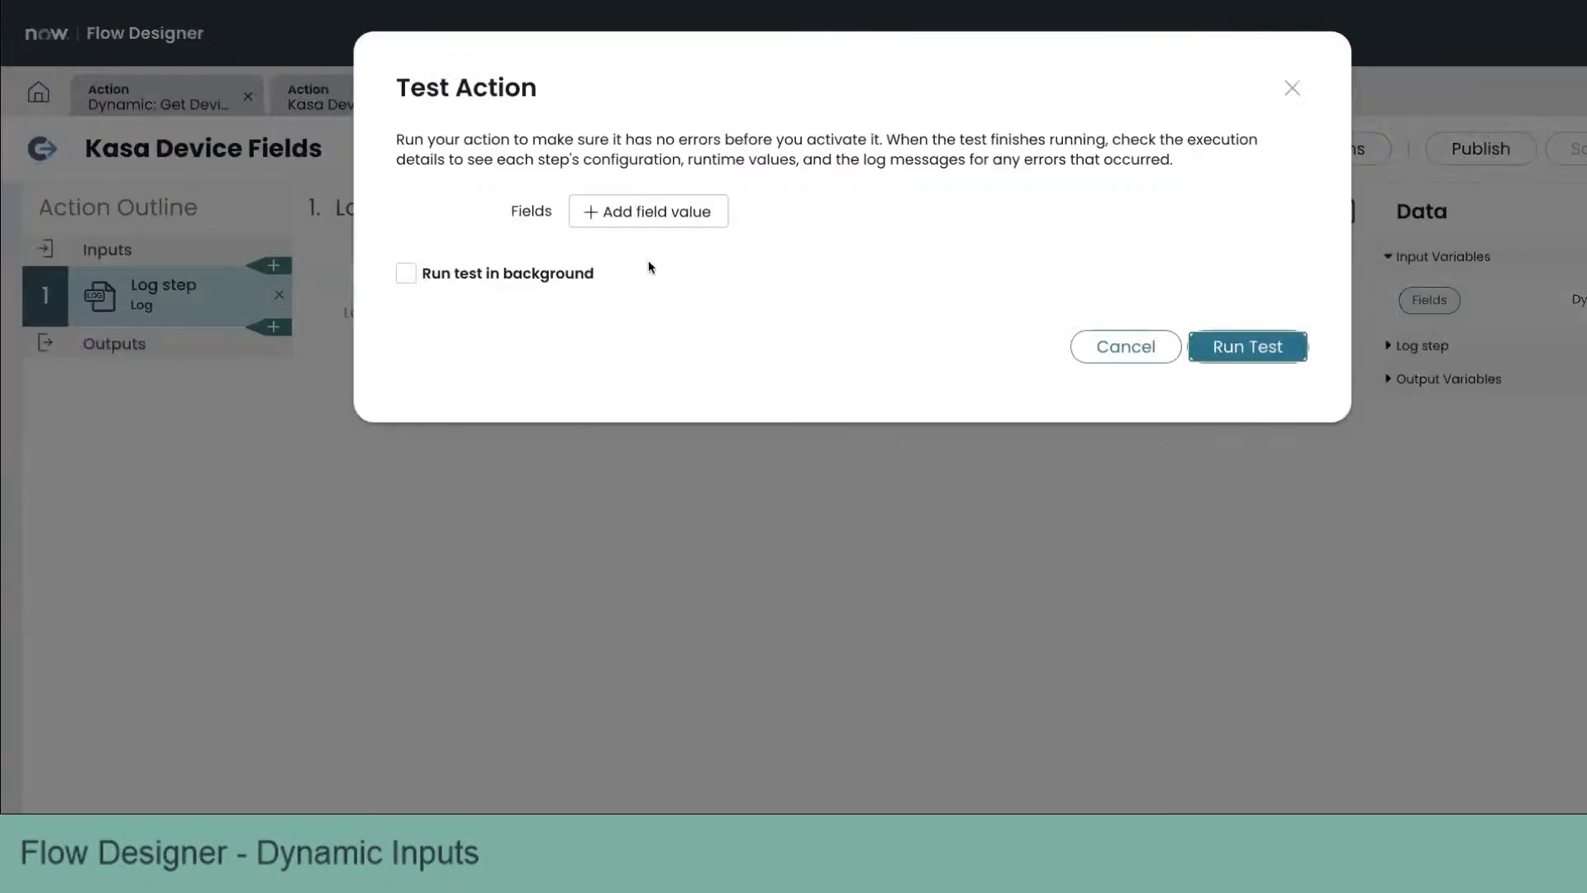
pyautogui.click(670, 216)
pyautogui.click(726, 217)
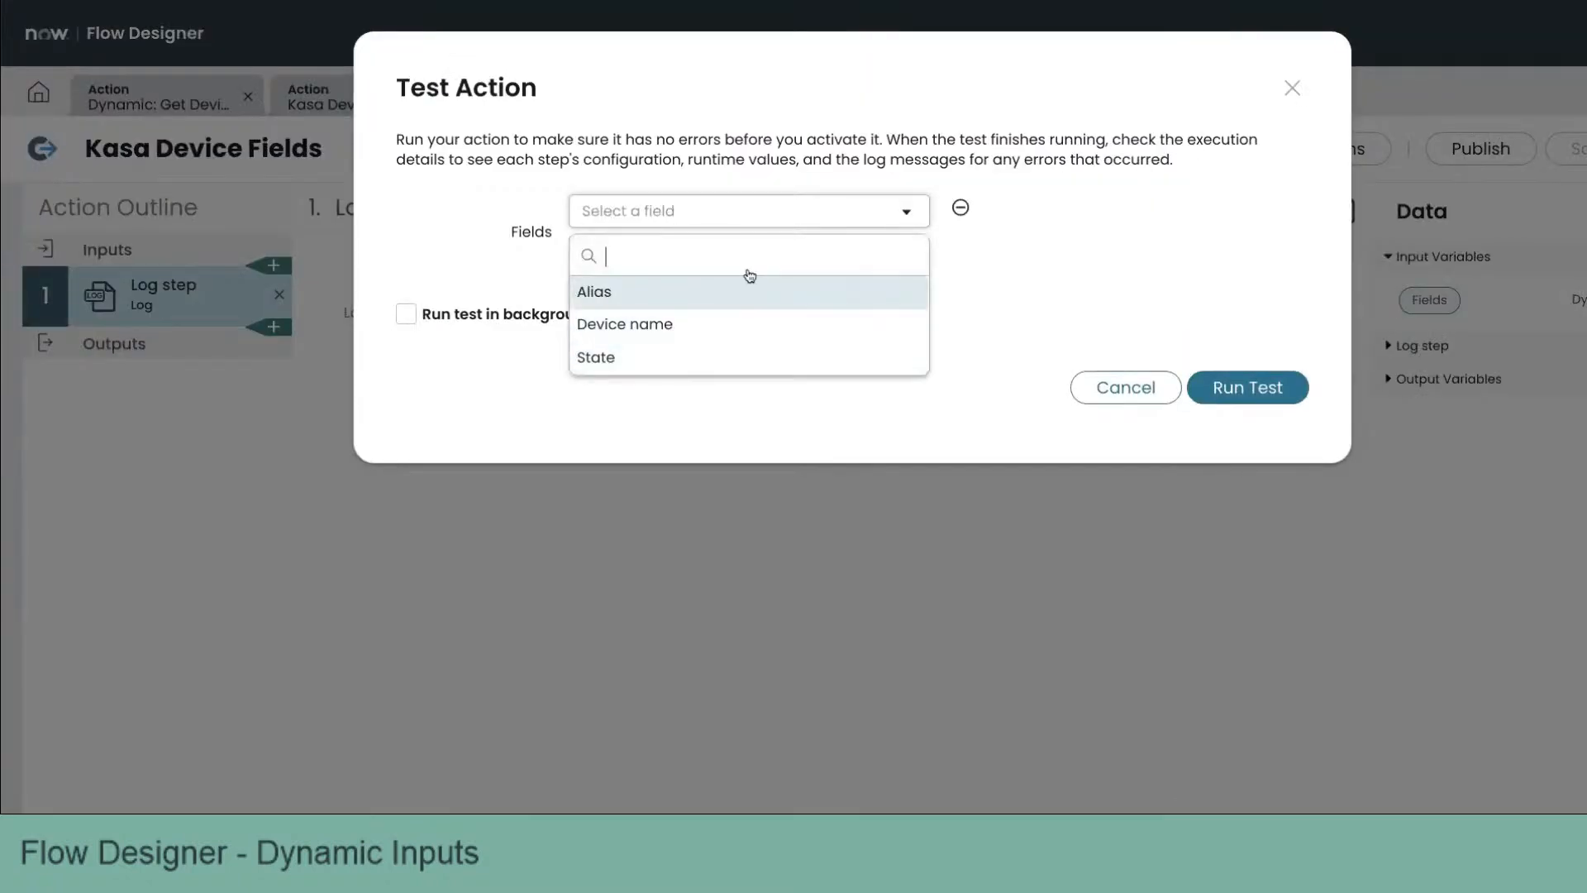
pyautogui.click(808, 425)
pyautogui.click(1155, 404)
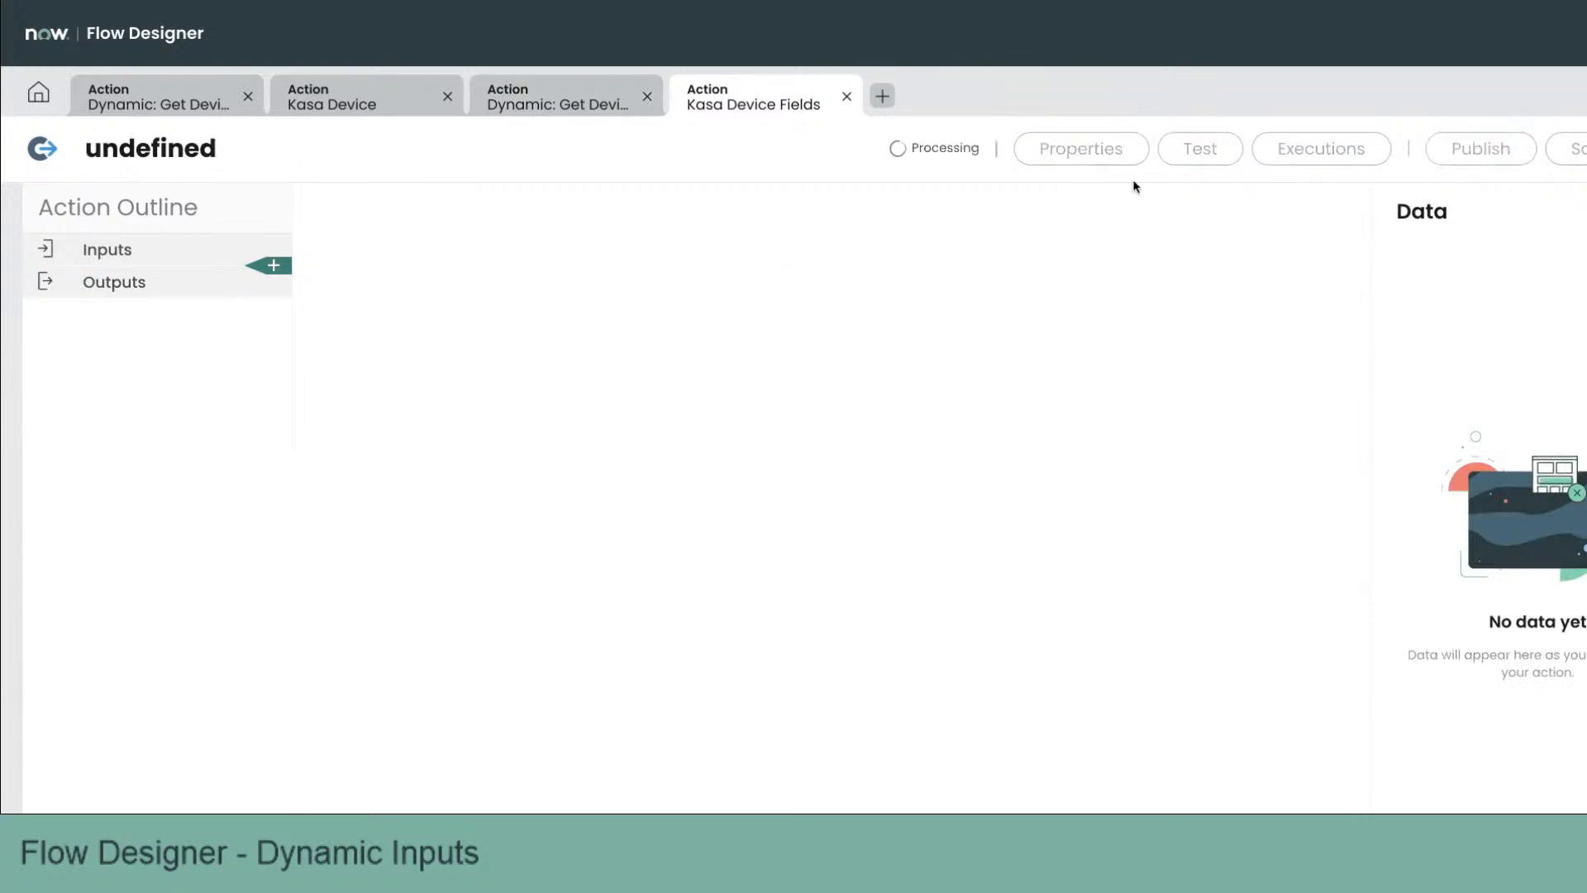
# Step: Reopen the test, add a Device ID field value to the test inputs, and close the Test Action dialog
pyautogui.click(1212, 151)
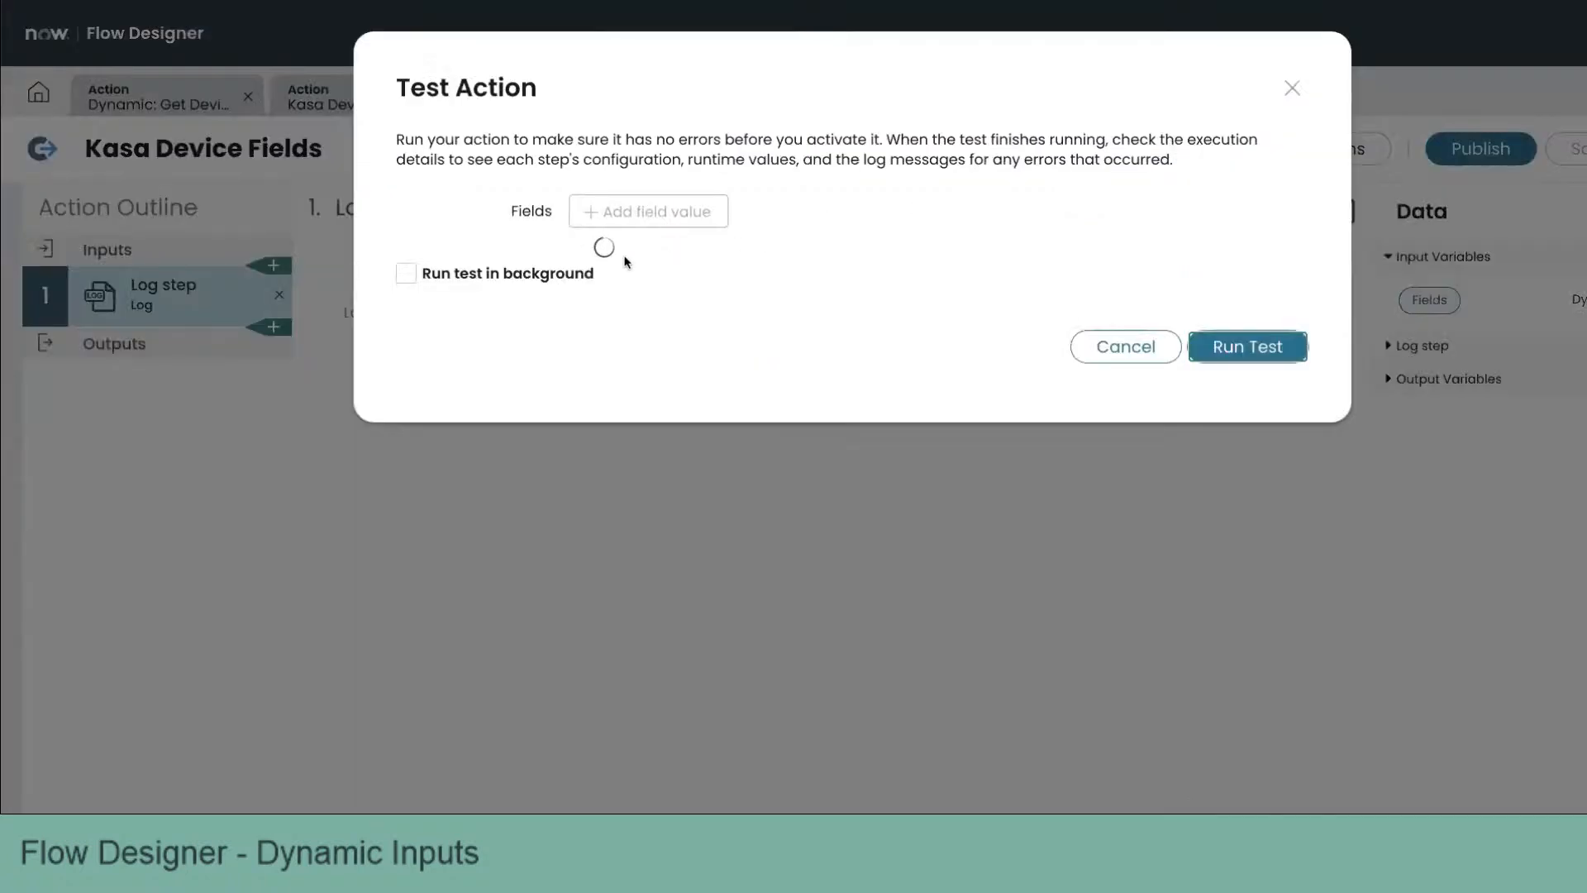
pyautogui.click(672, 212)
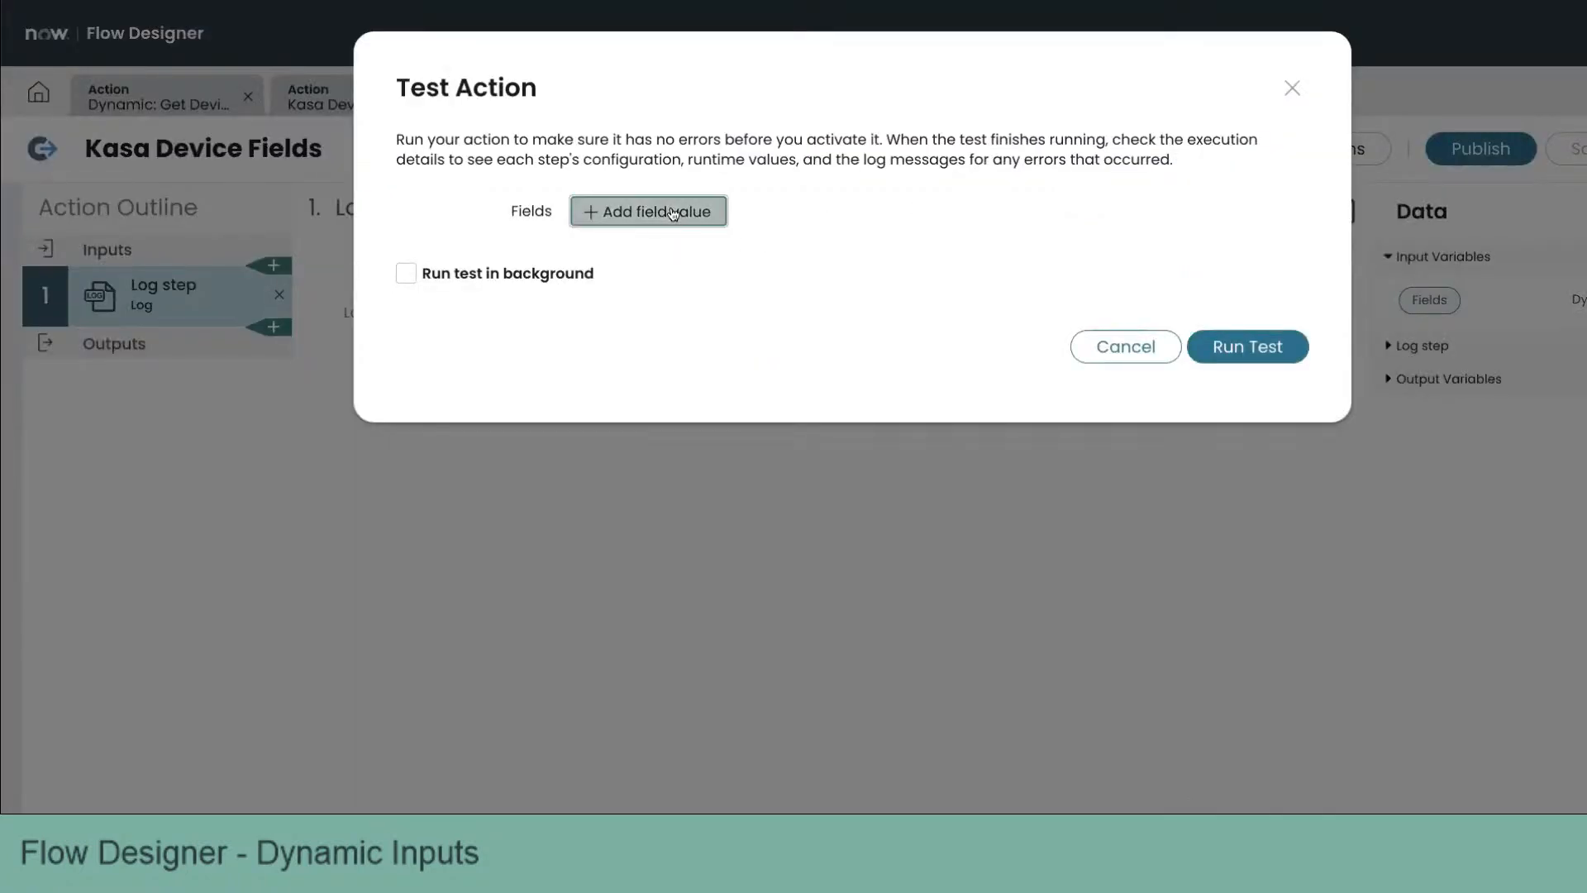
pyautogui.click(701, 212)
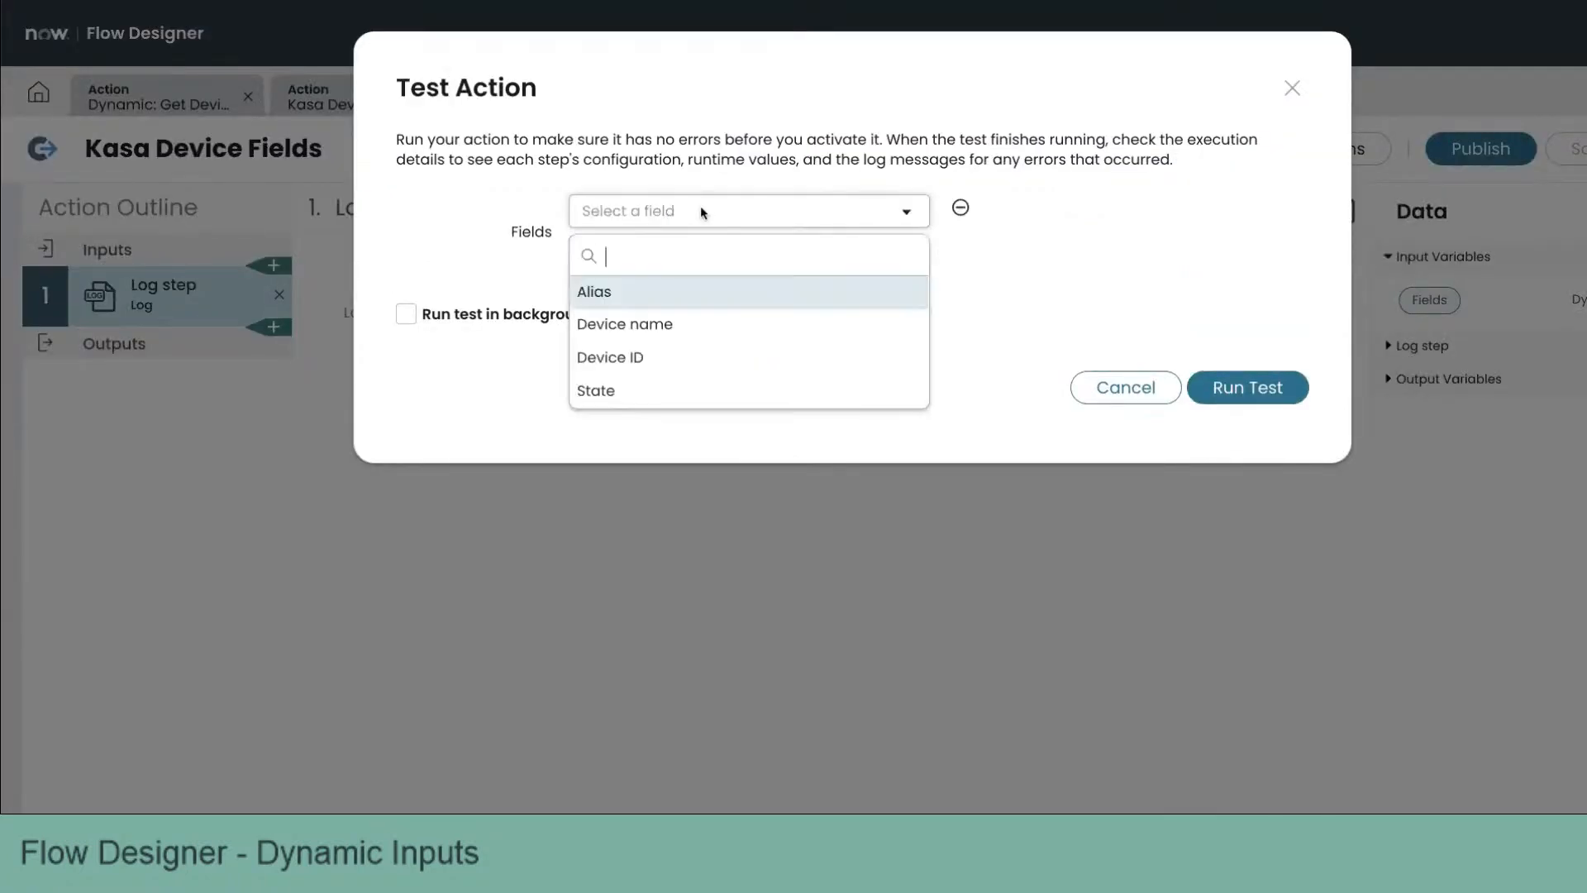
pyautogui.click(706, 348)
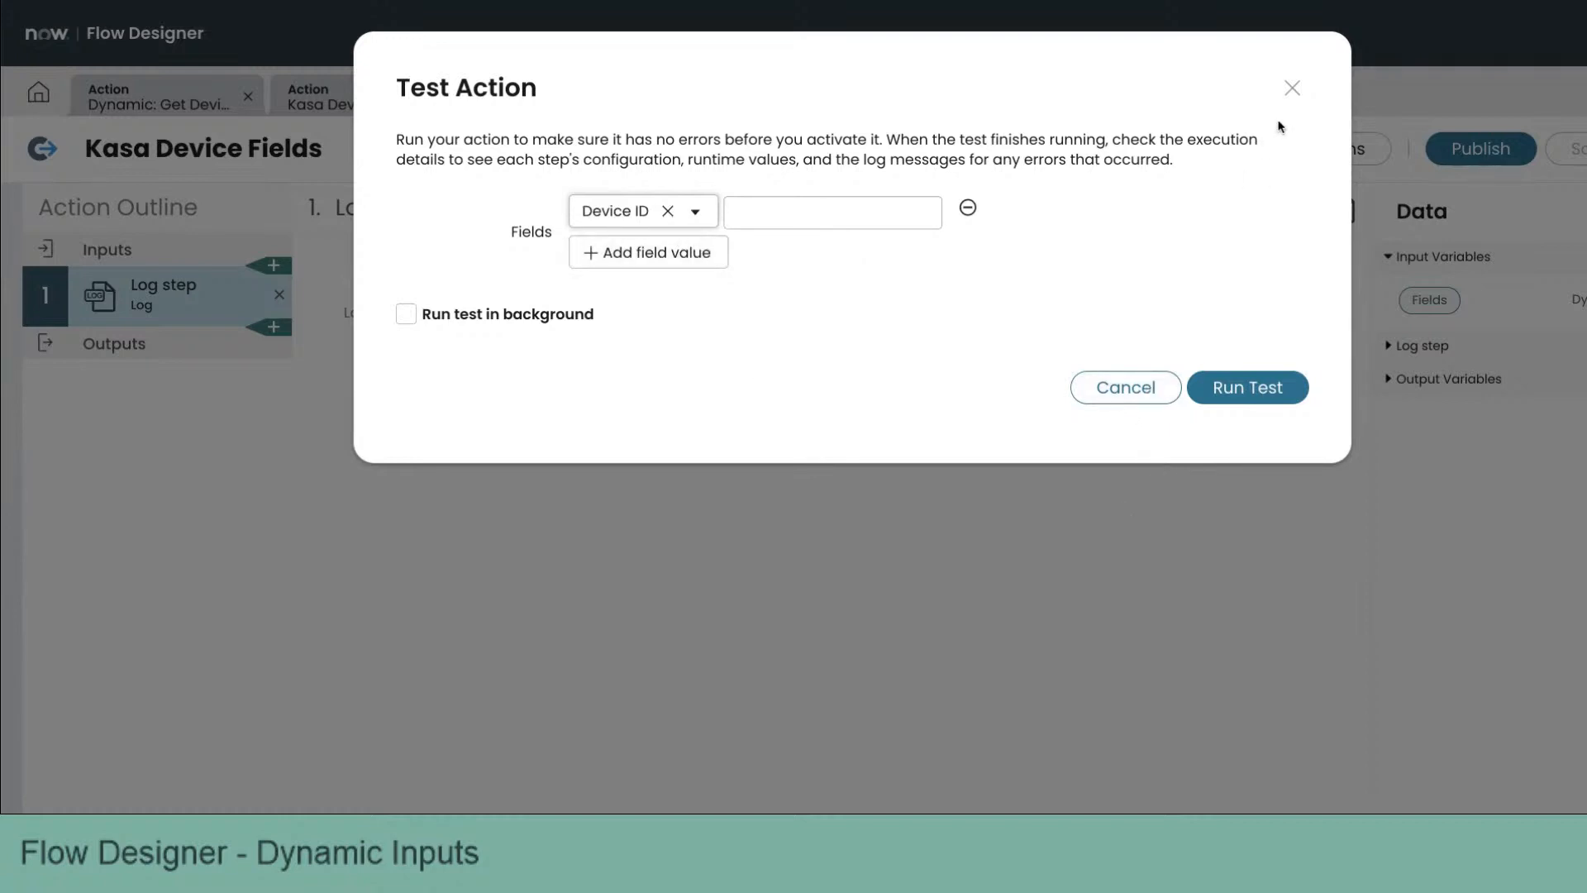
pyautogui.click(1292, 87)
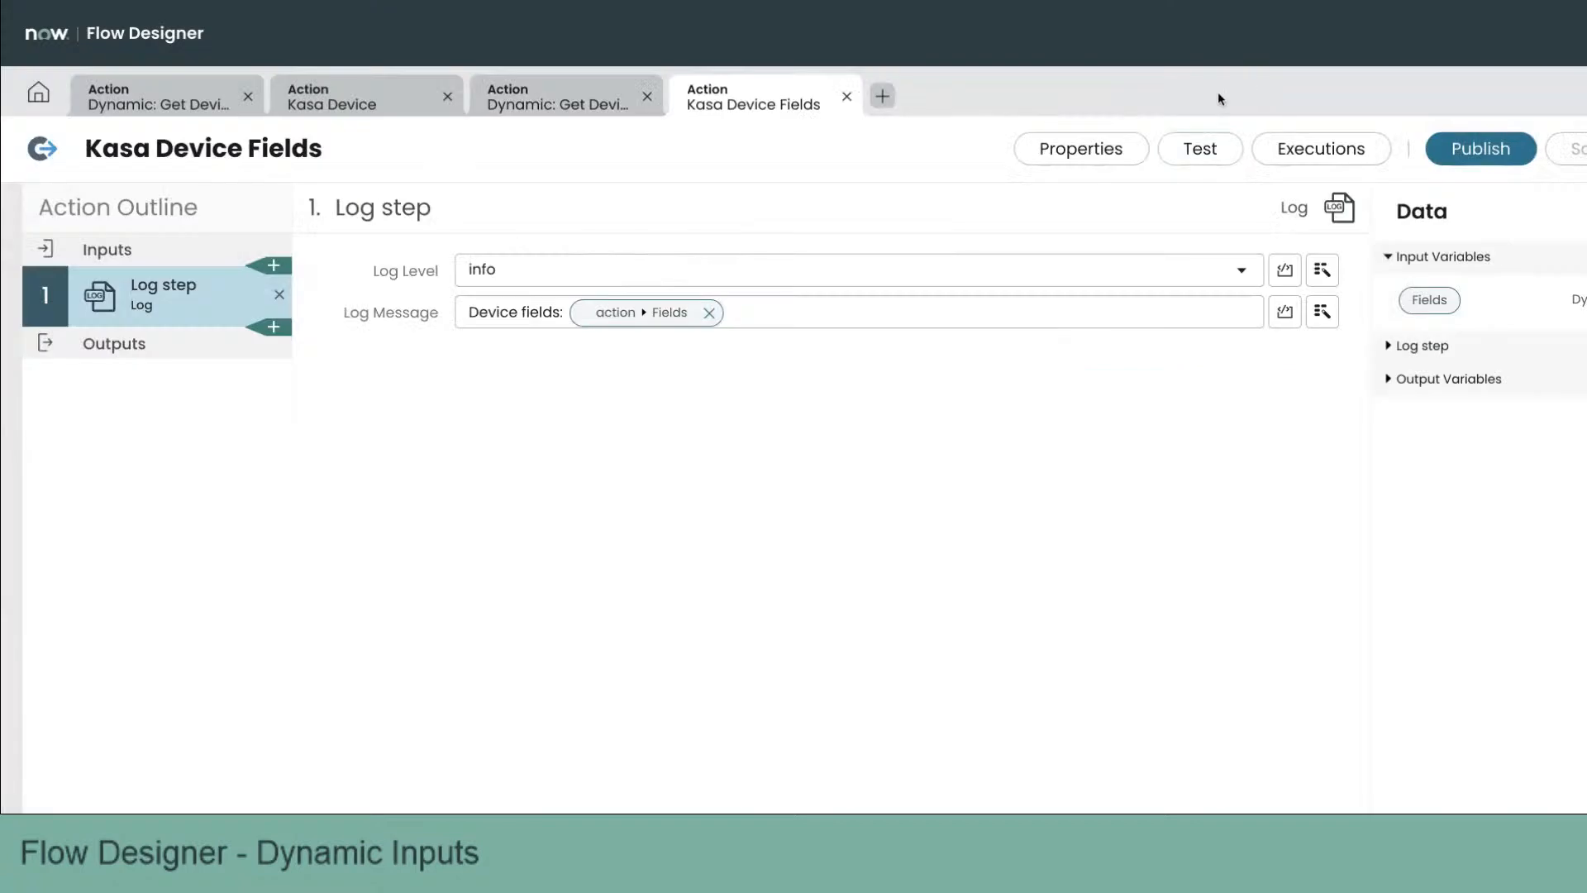
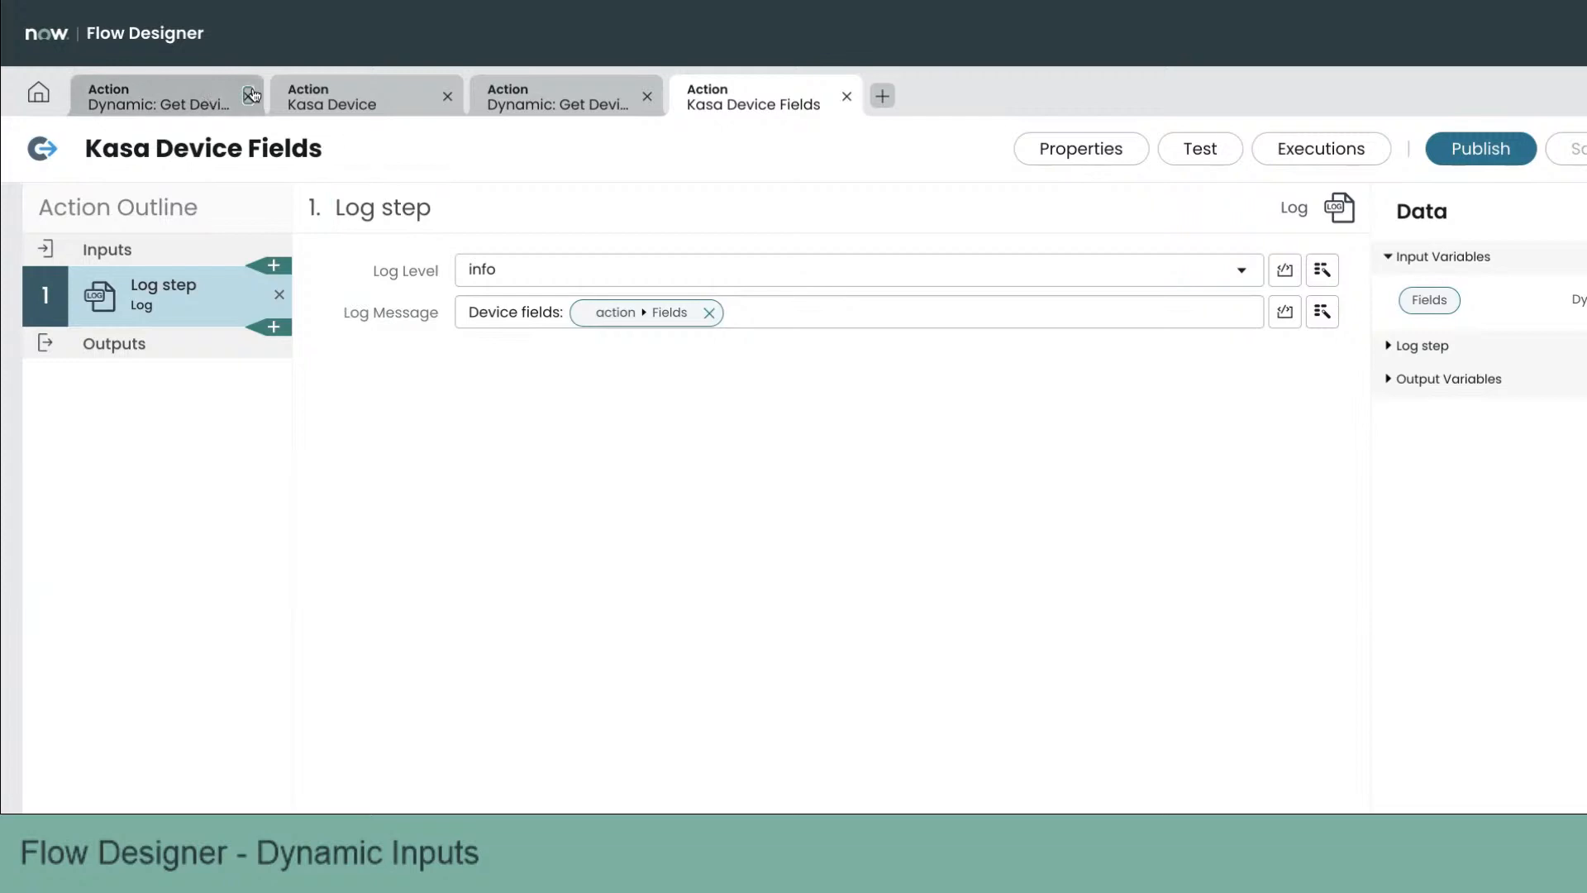
# Step: Close all open action tabs to return to the Flow Designer home
pyautogui.click(248, 97)
pyautogui.click(248, 97)
pyautogui.click(248, 96)
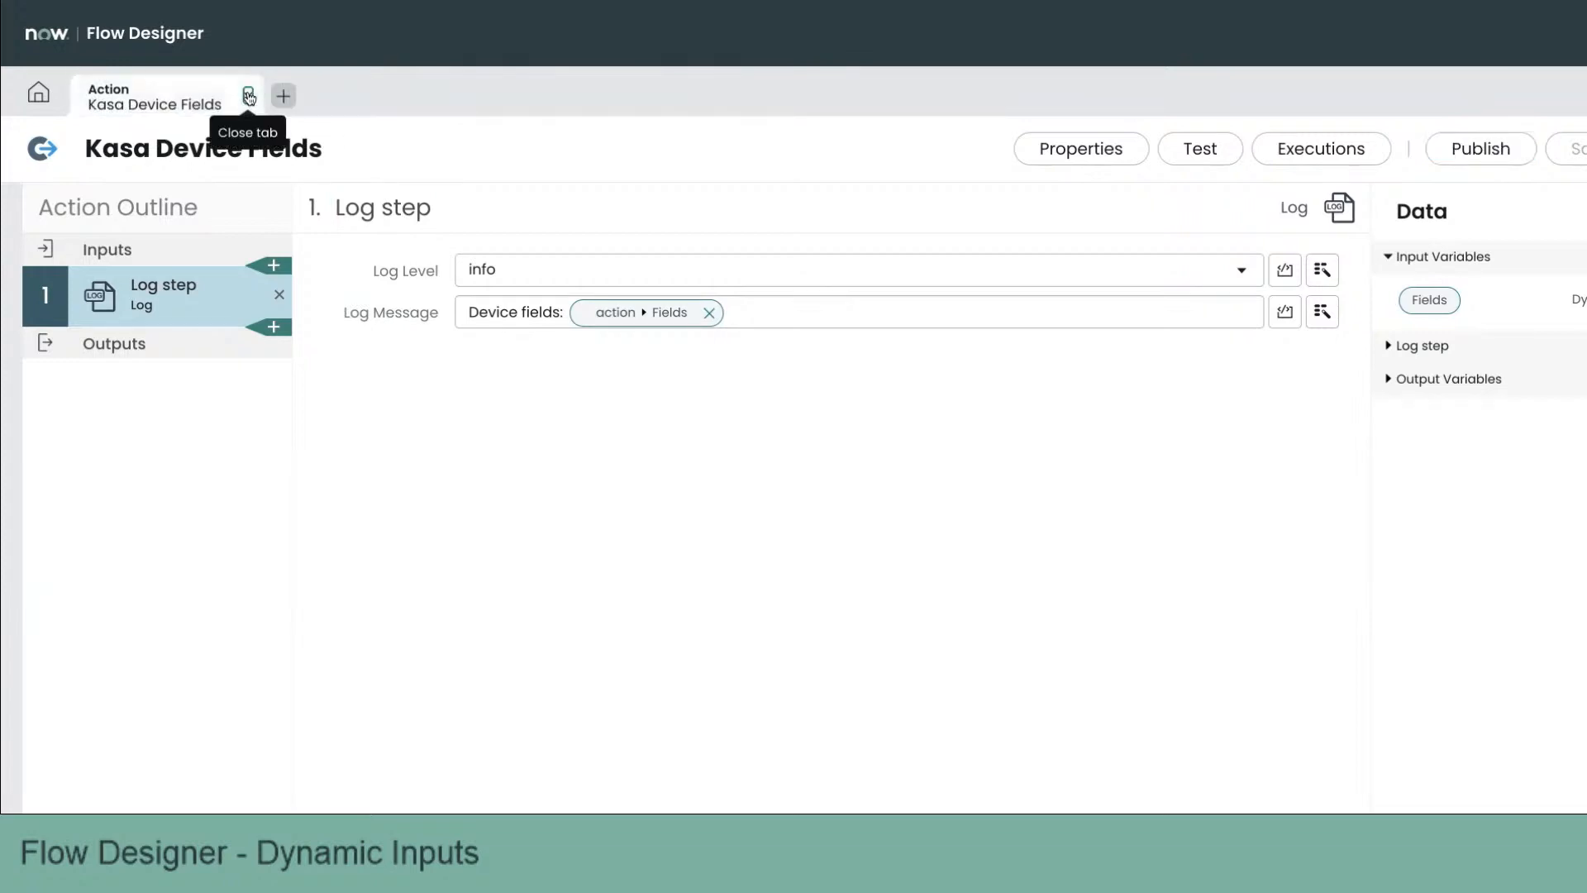
pyautogui.click(248, 96)
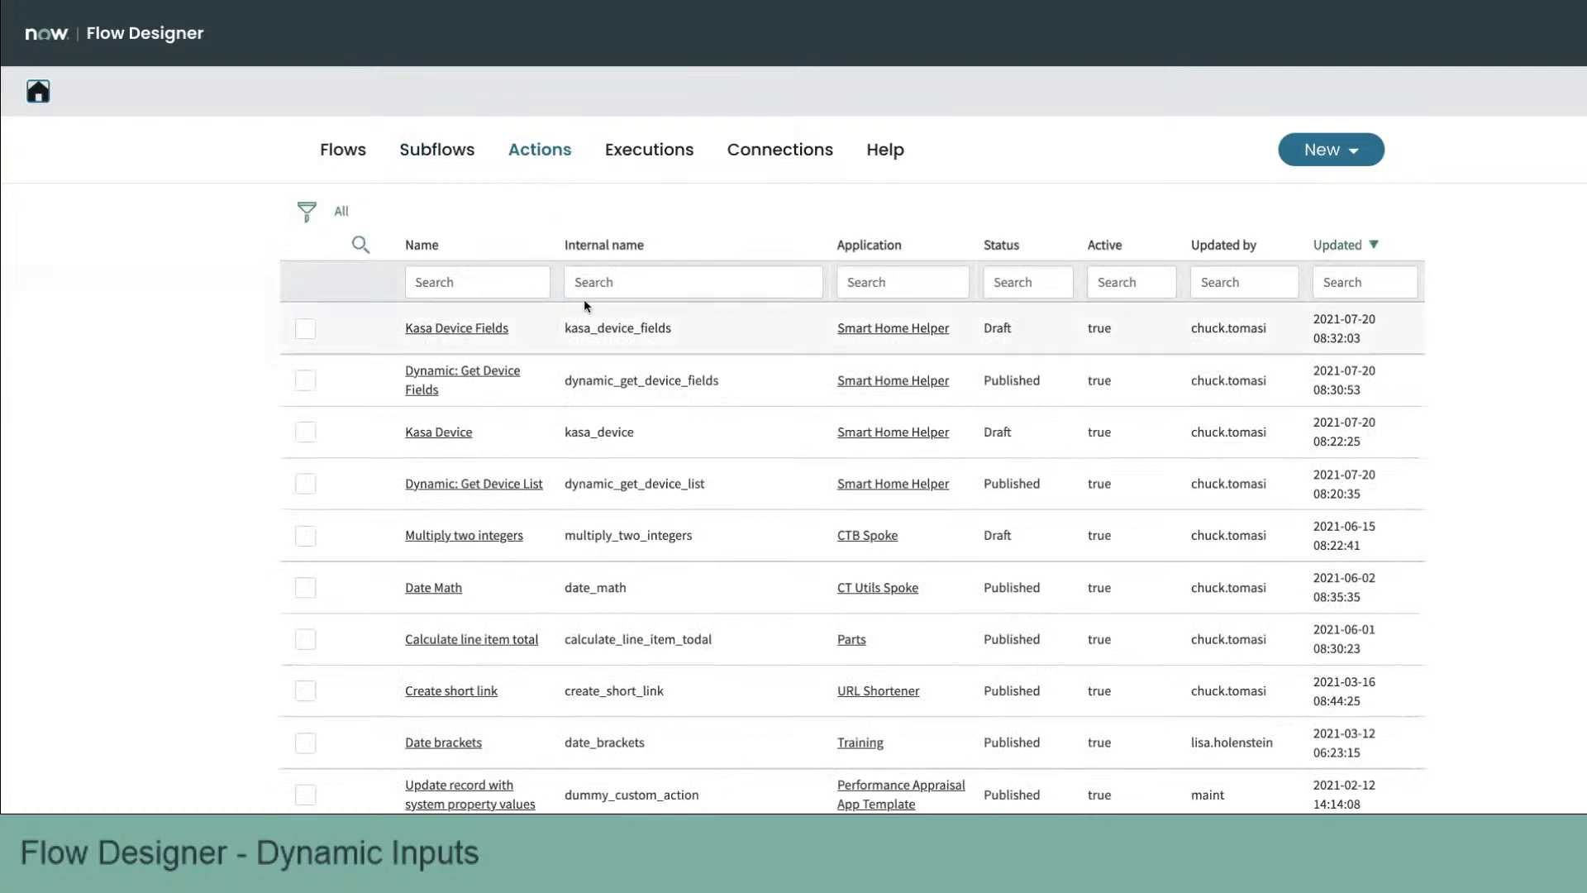
# Step: Filter the actions list to the Smart Home Helper application and select all its actions
pyautogui.rightClick(899, 339)
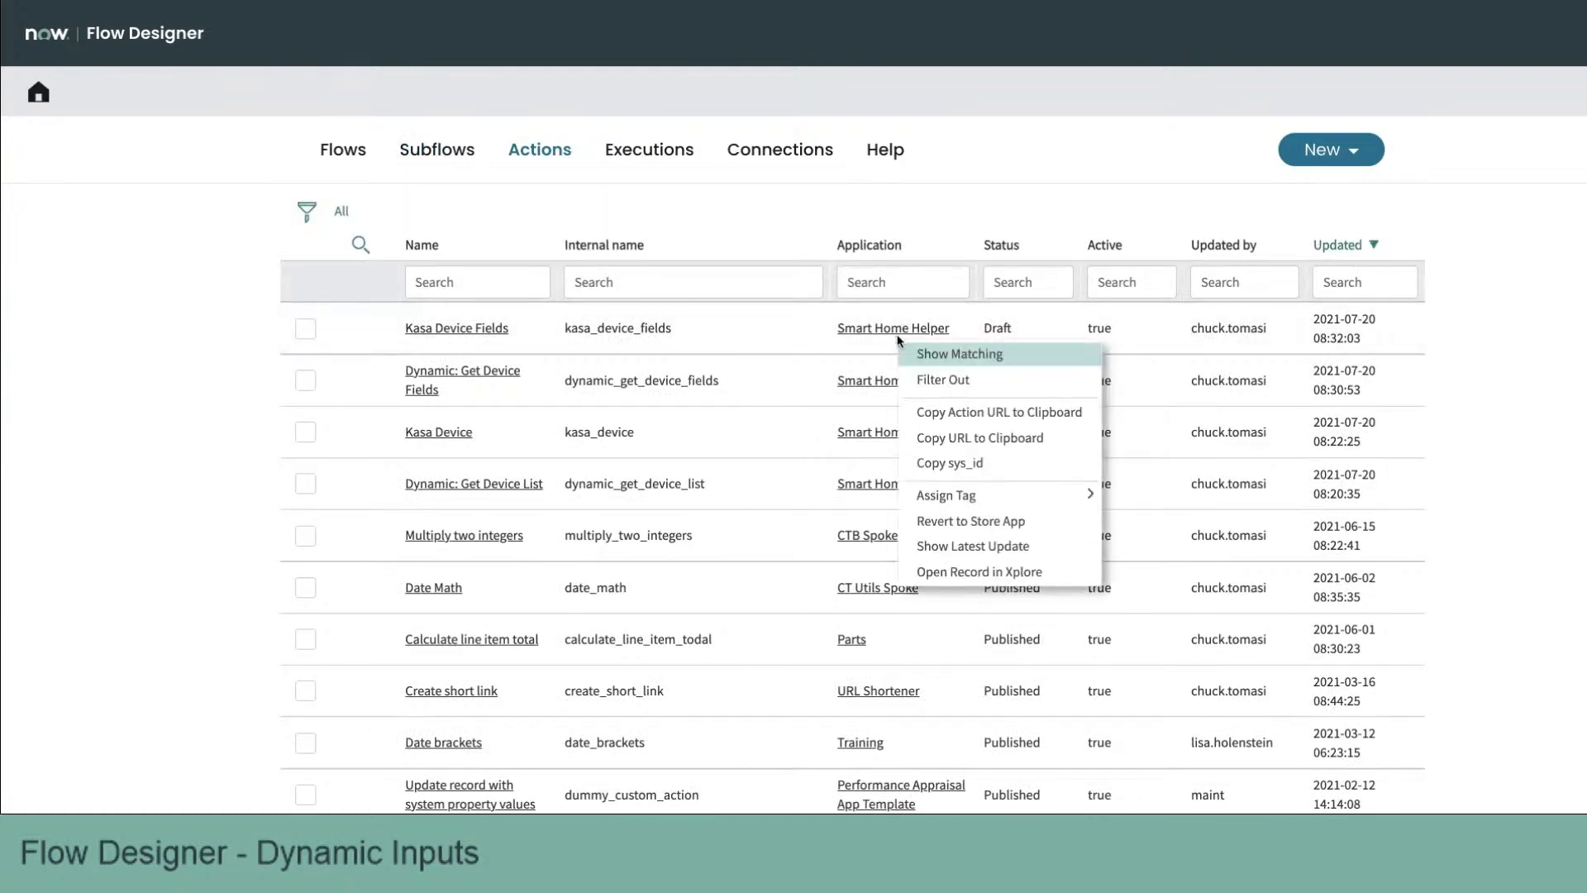
pyautogui.click(959, 355)
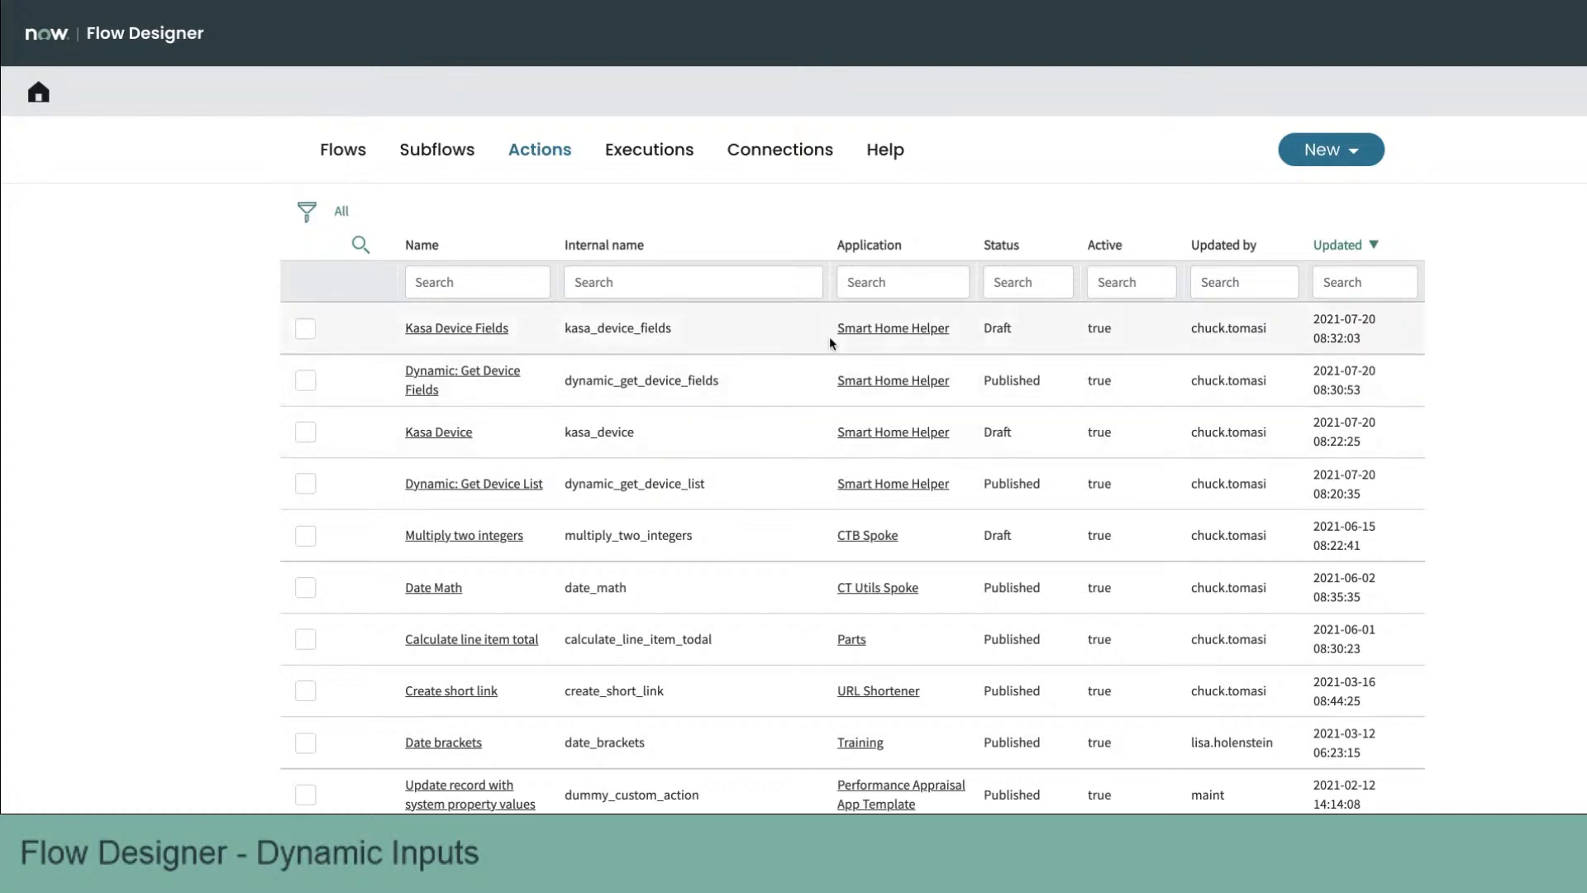
pyautogui.rightClick(874, 335)
pyautogui.click(916, 350)
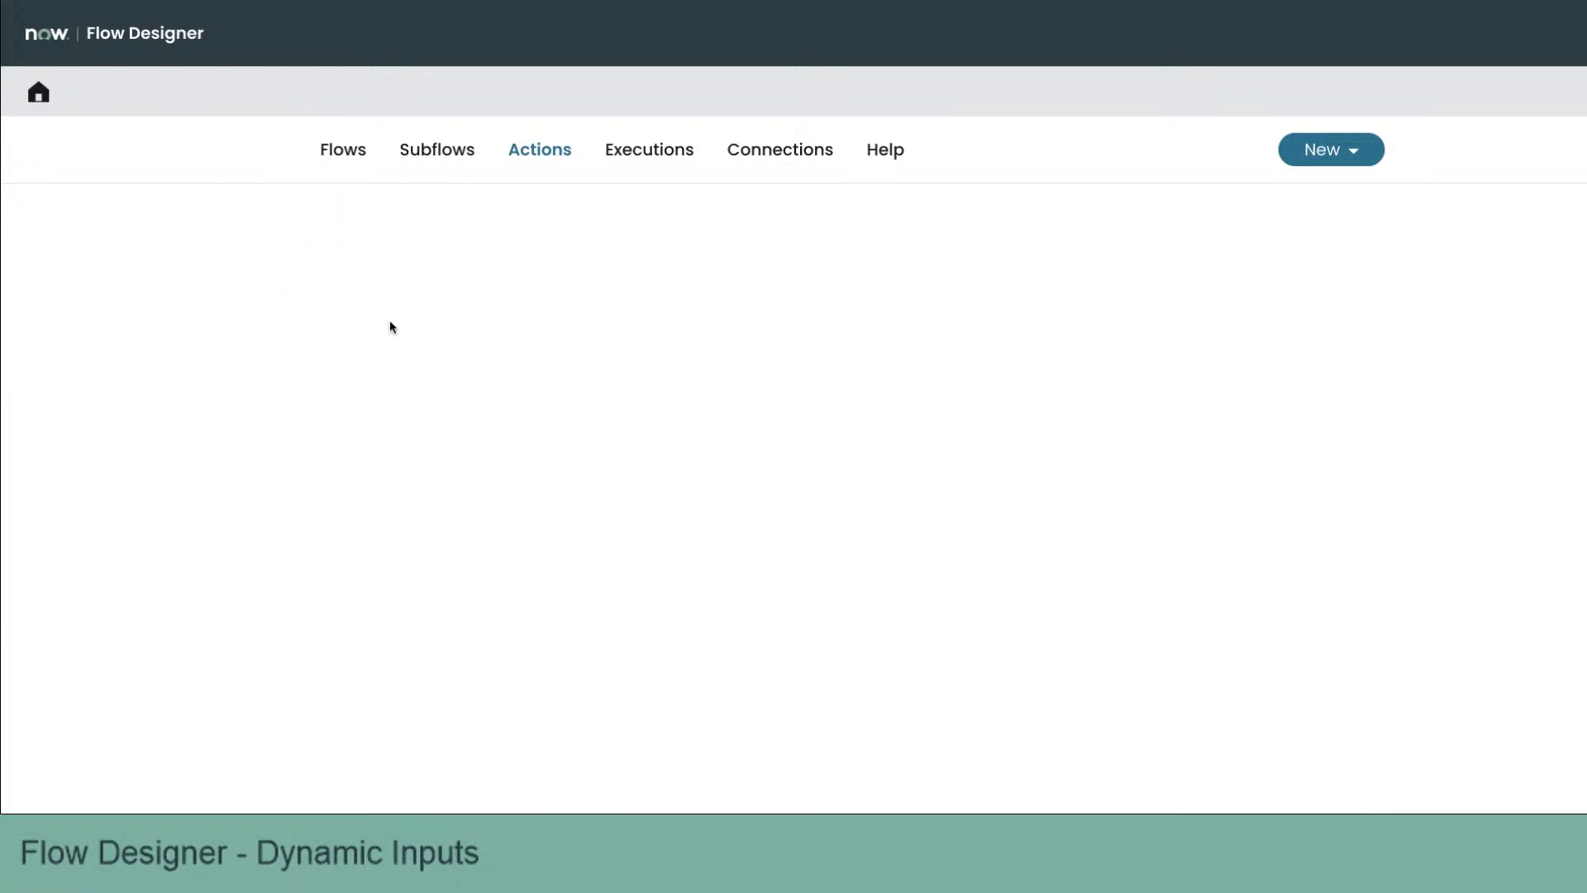
pyautogui.click(305, 513)
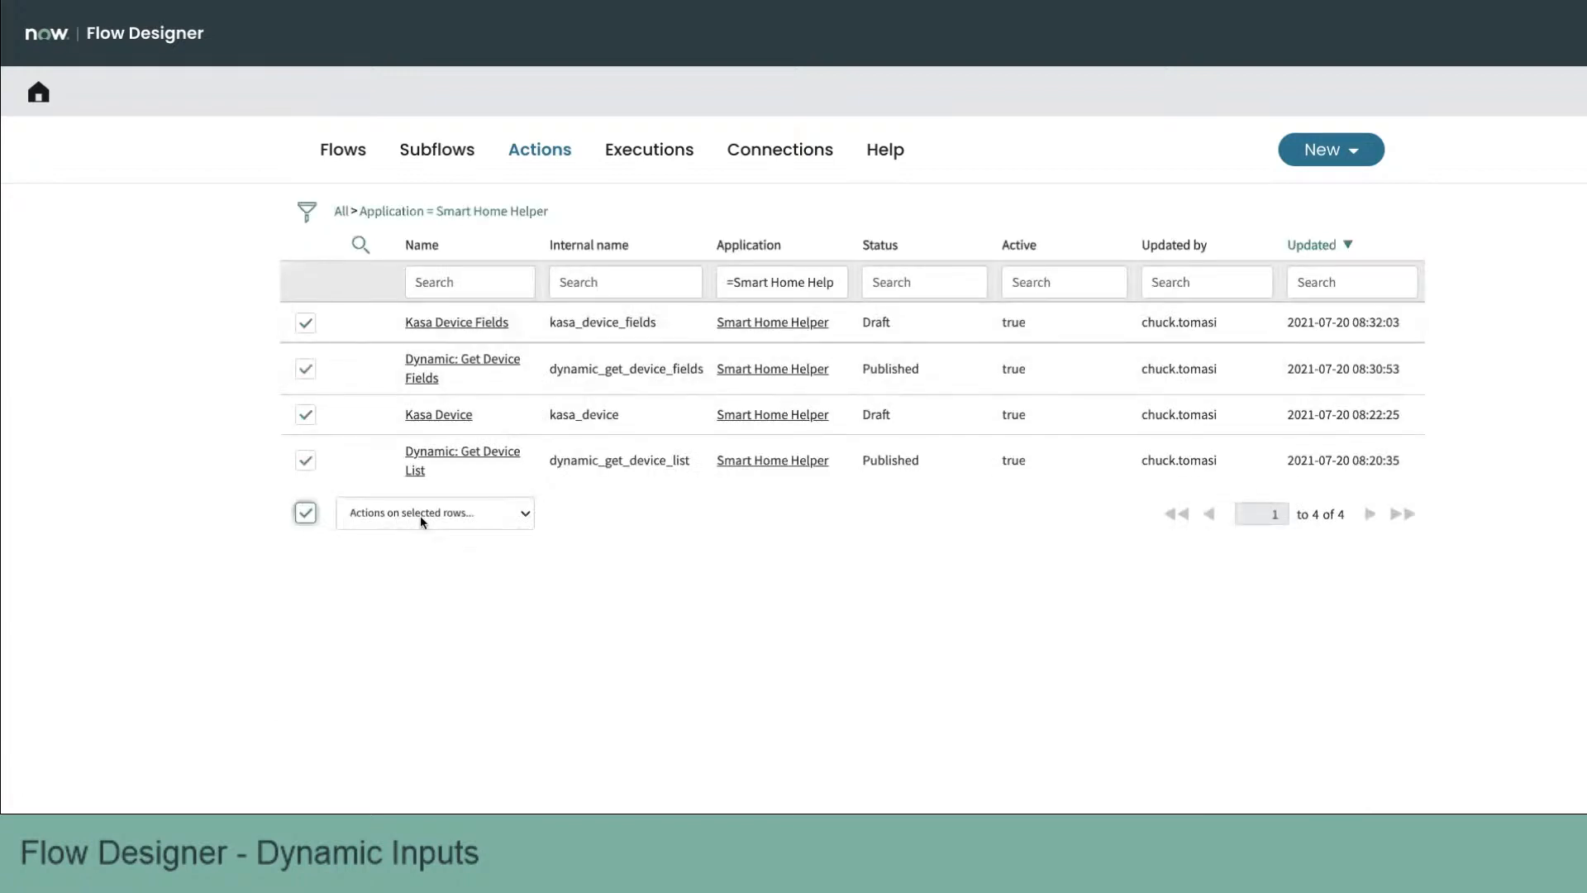
# Step: Delete the four selected Smart Home Helper actions, confirming the dependency warning
pyautogui.click(420, 514)
pyautogui.click(446, 526)
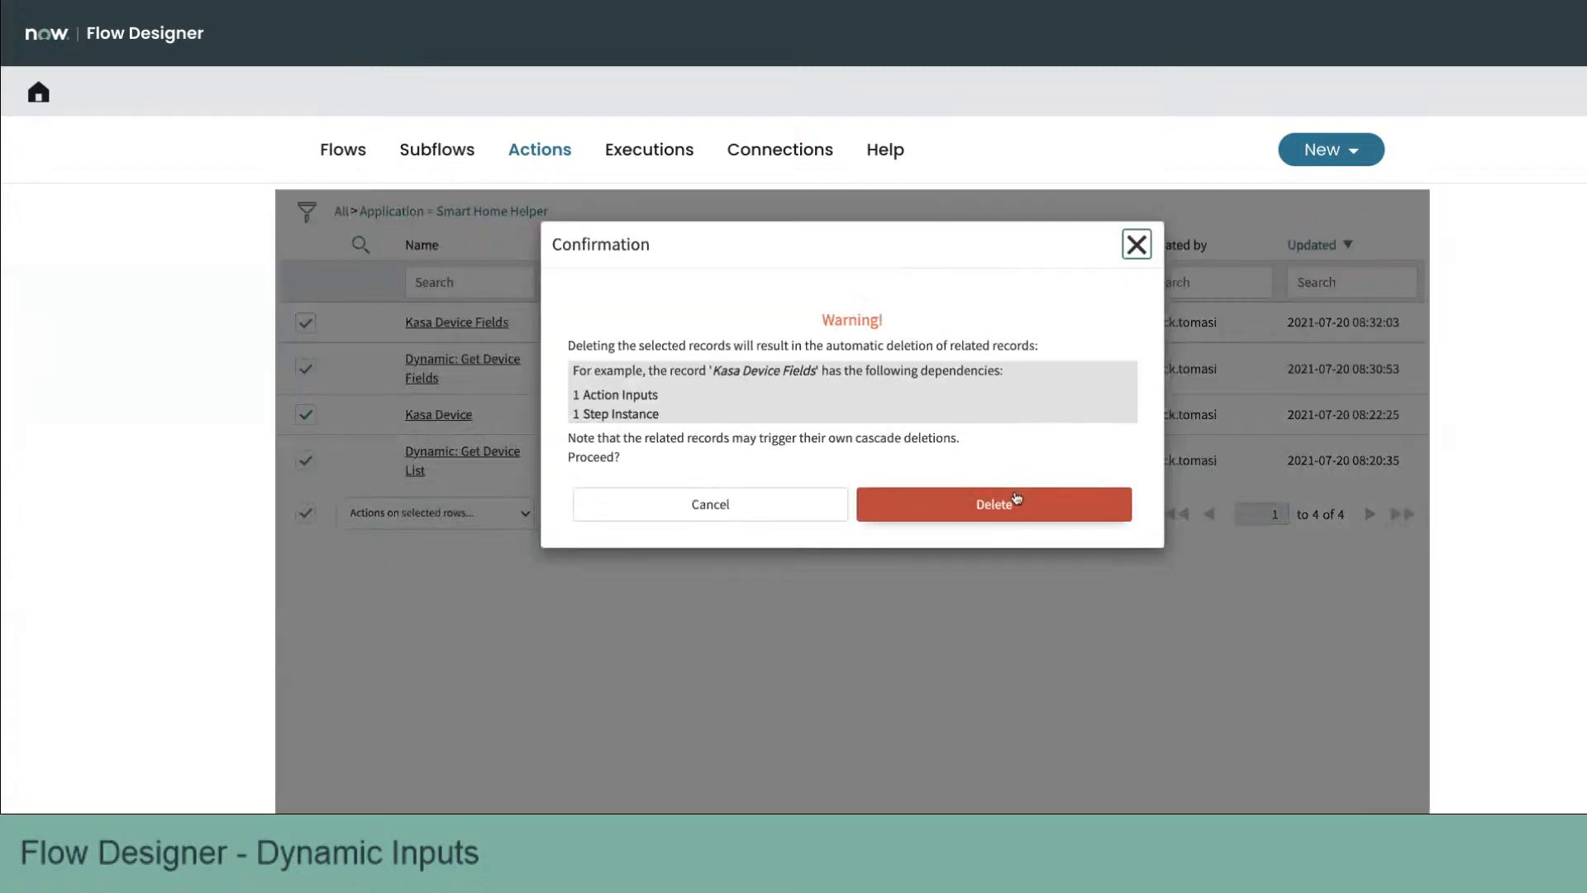
pyautogui.click(1016, 498)
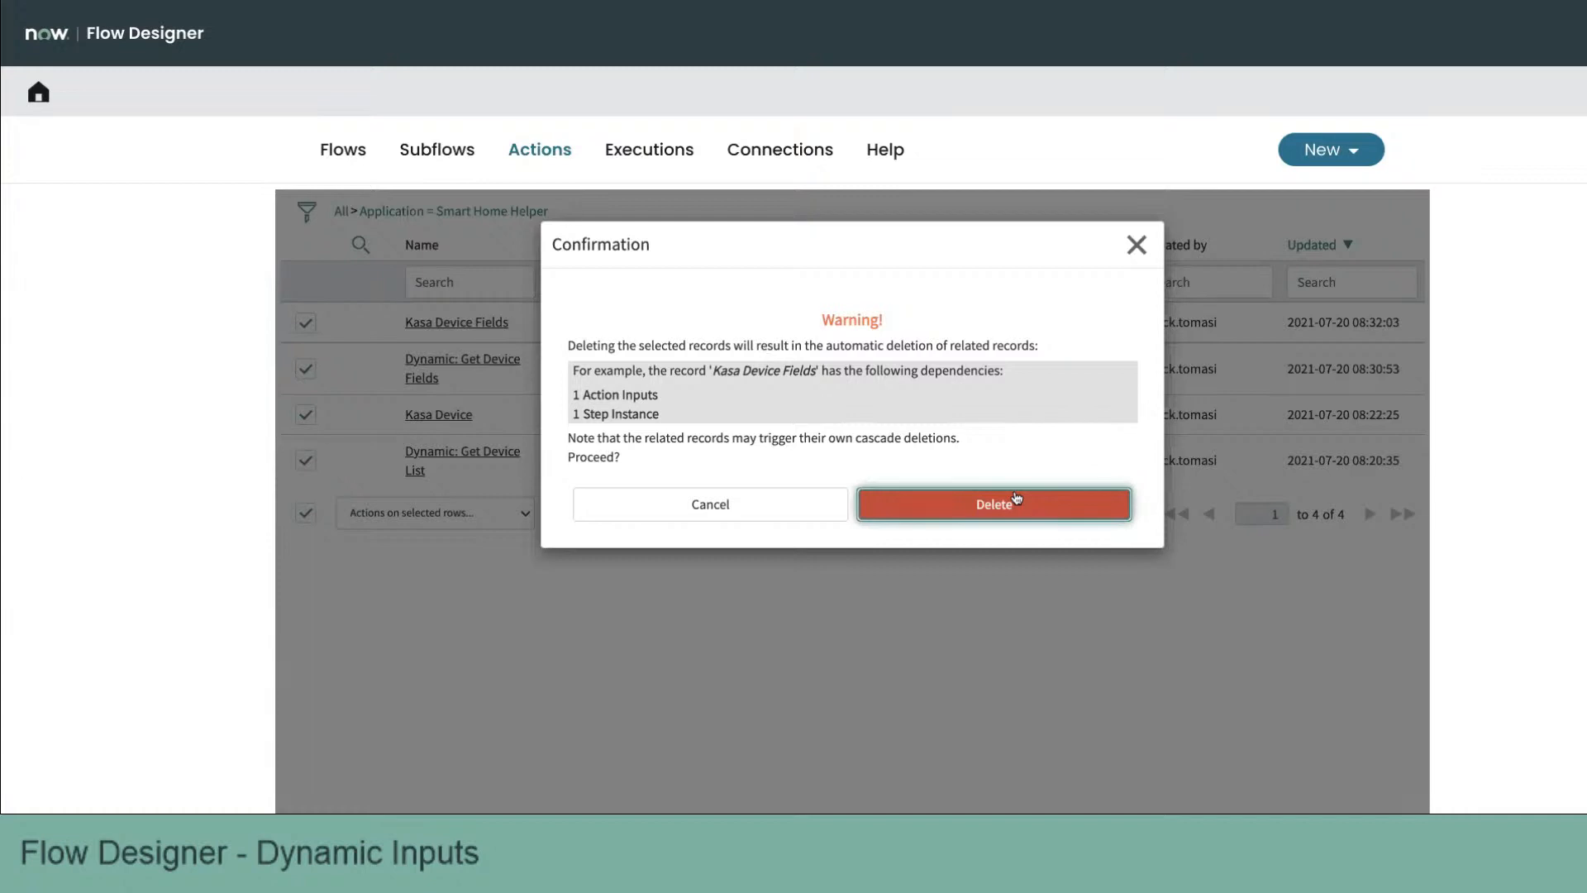
pyautogui.click(1016, 498)
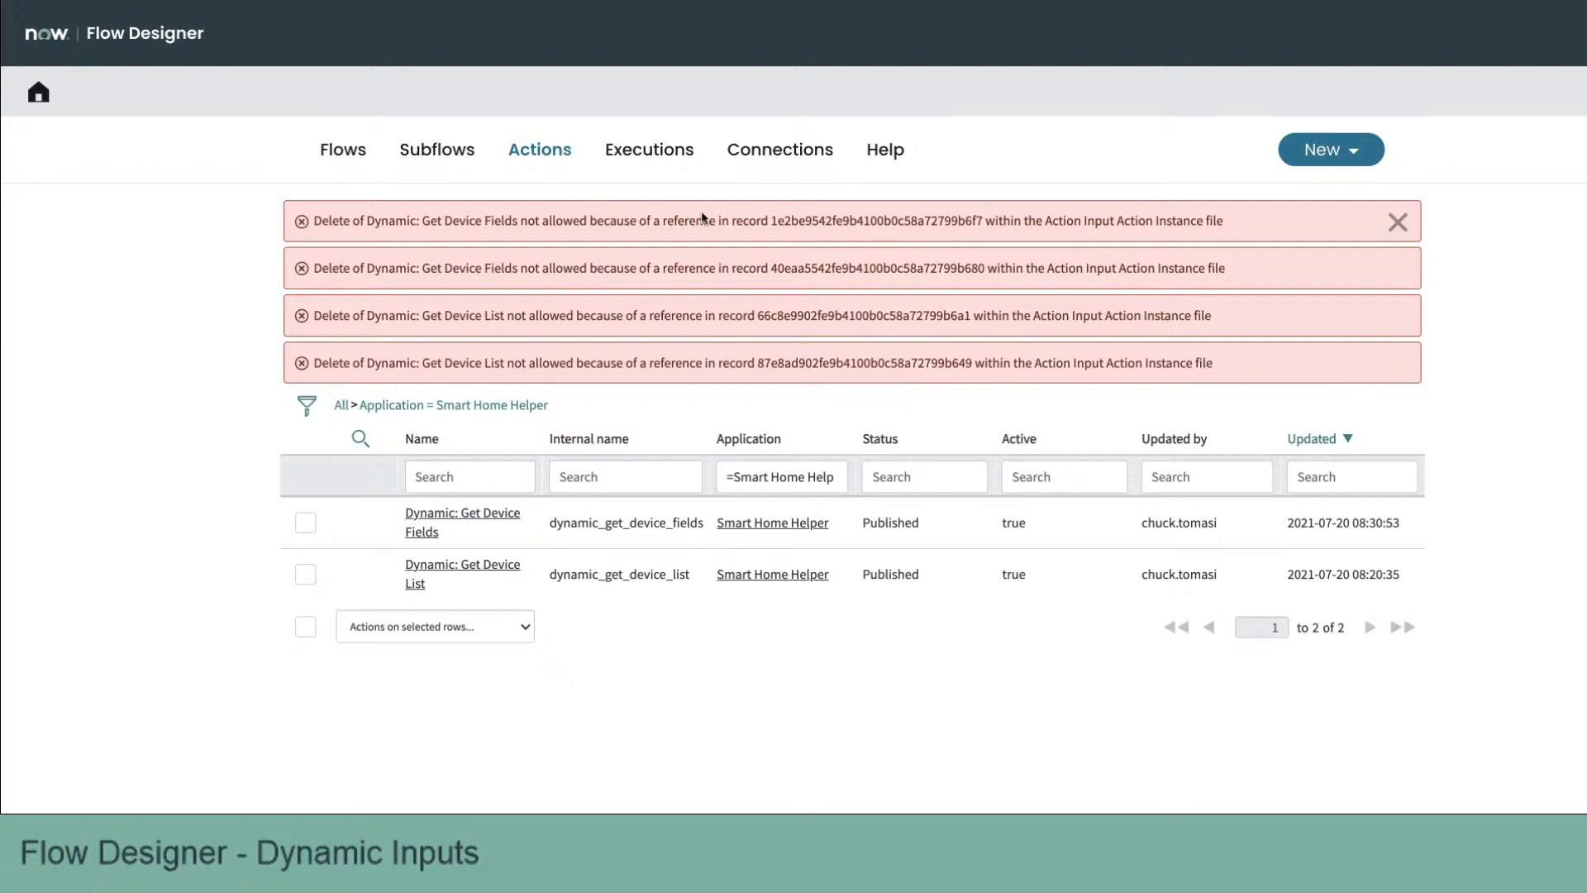
# Step: Try to open the sys_hub_action_input_instance list from the navigator filter
pyautogui.click(166, 19)
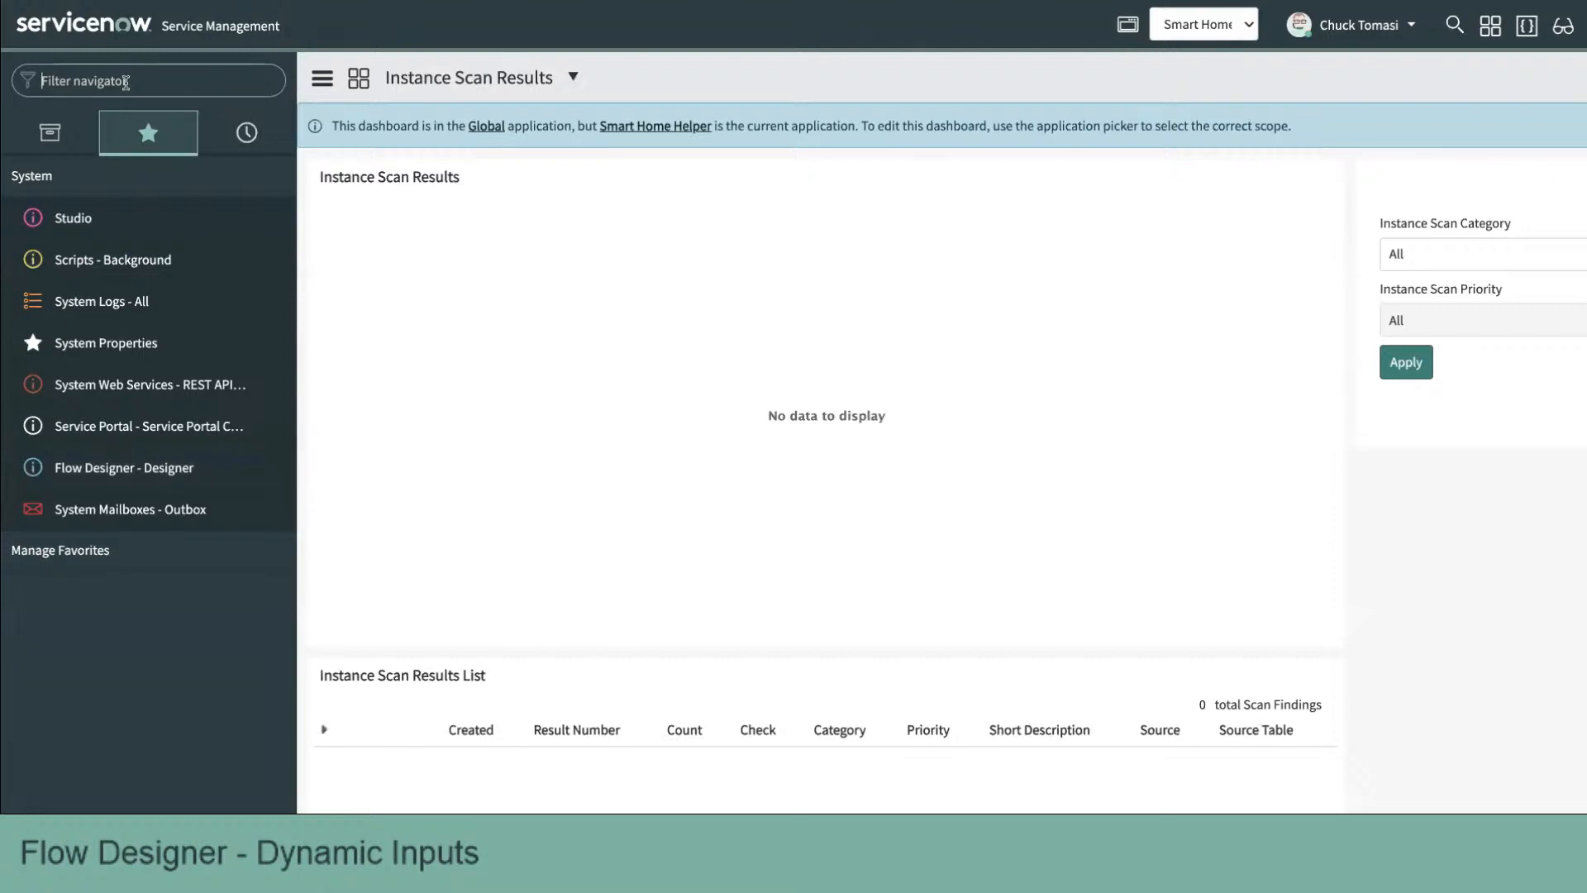
pyautogui.write('action input')
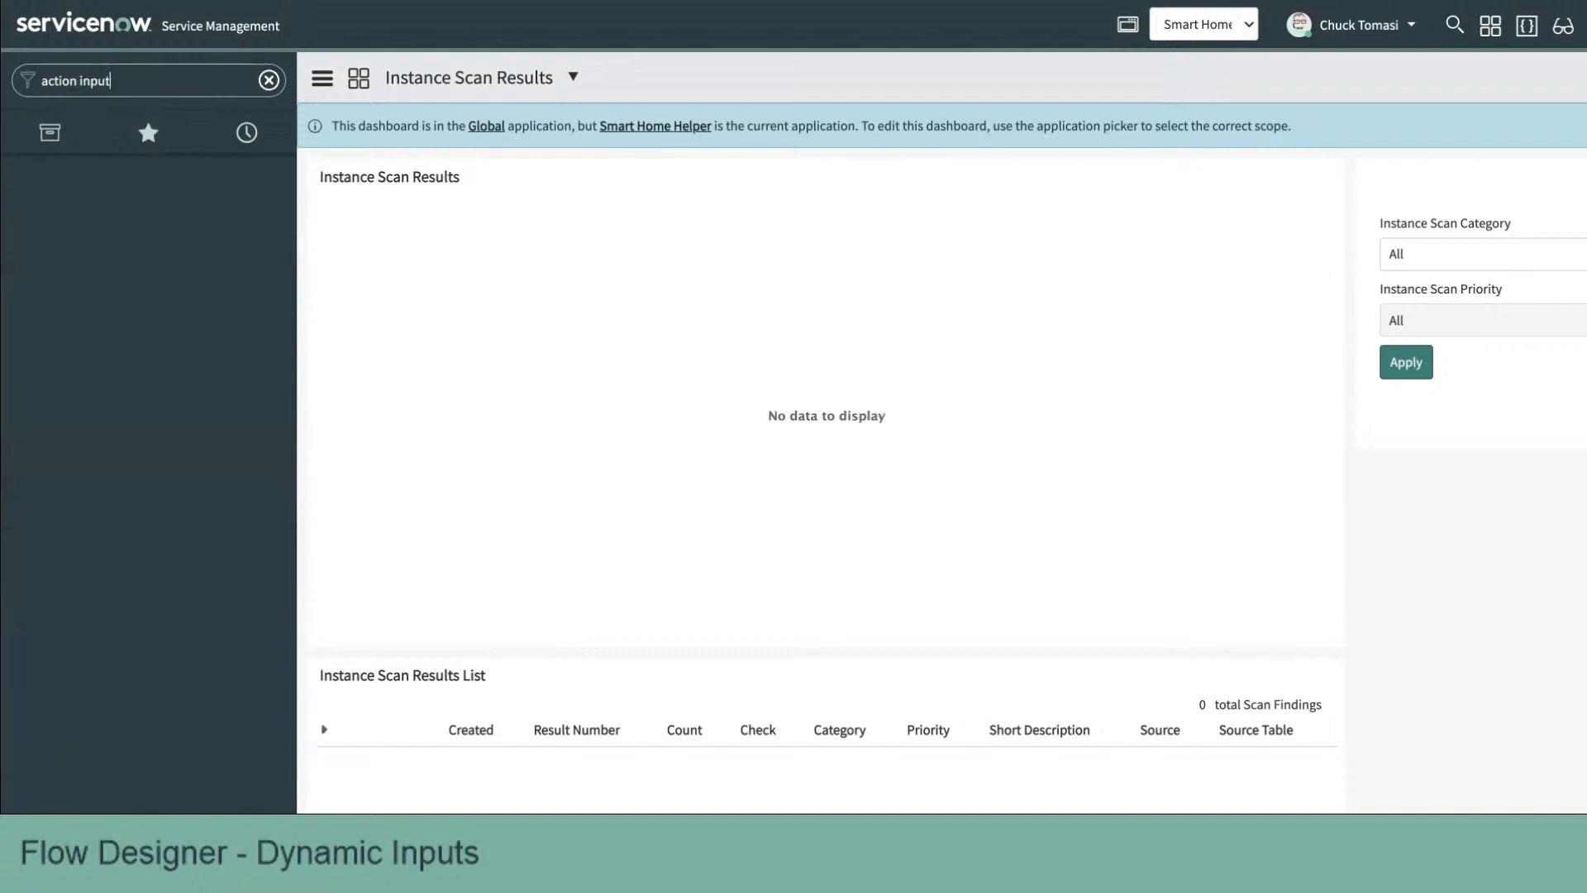
pyautogui.hotkey('ctrl', 'a')
pyautogui.write('sys')
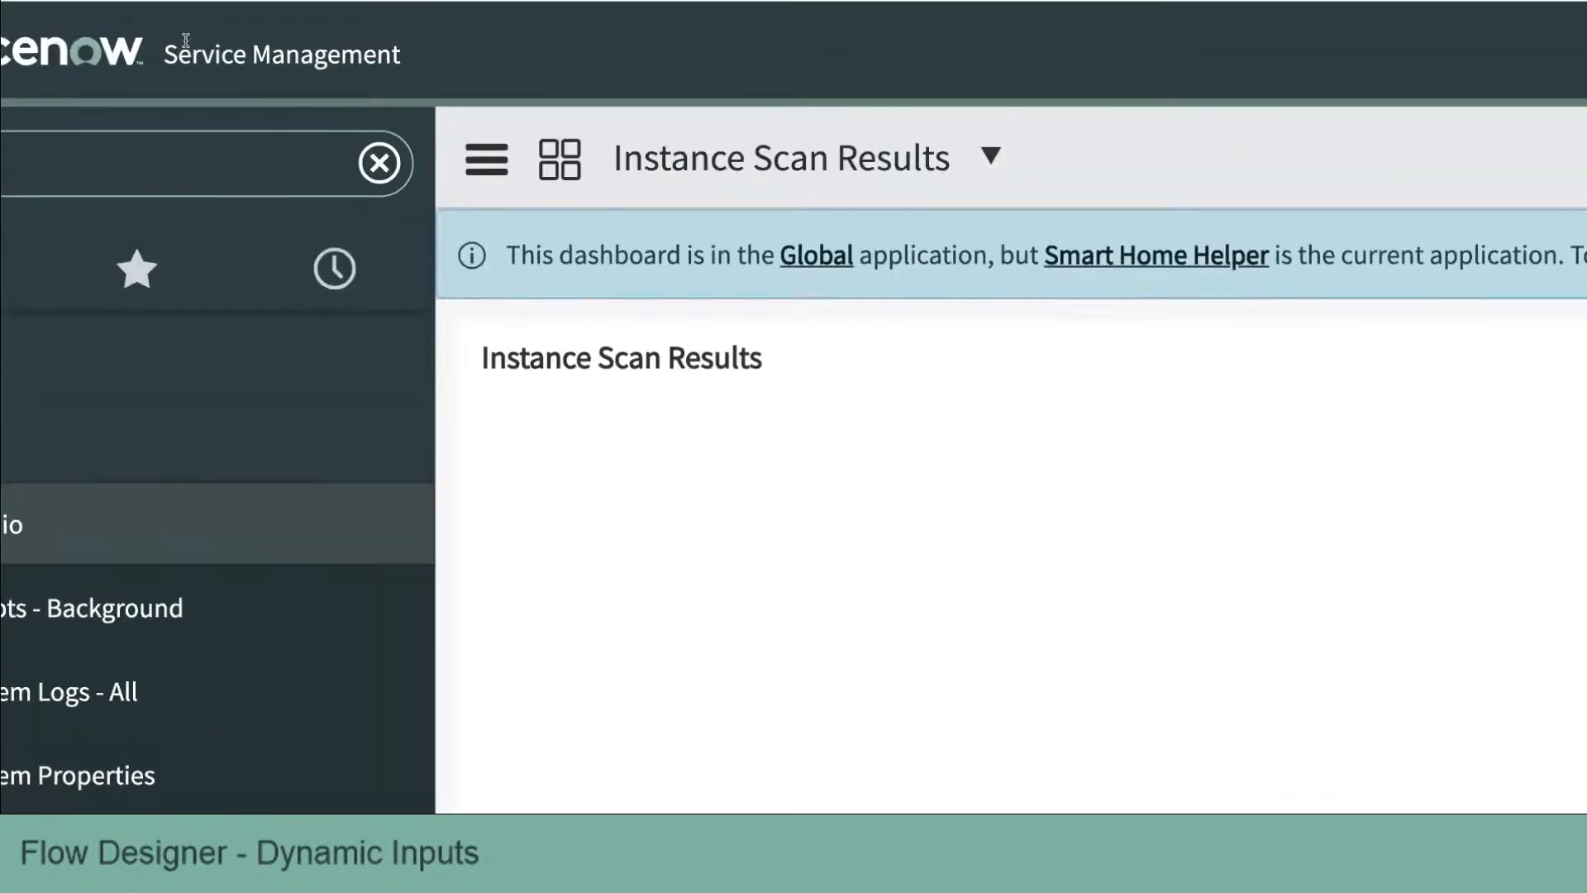
pyautogui.write('_hub_')
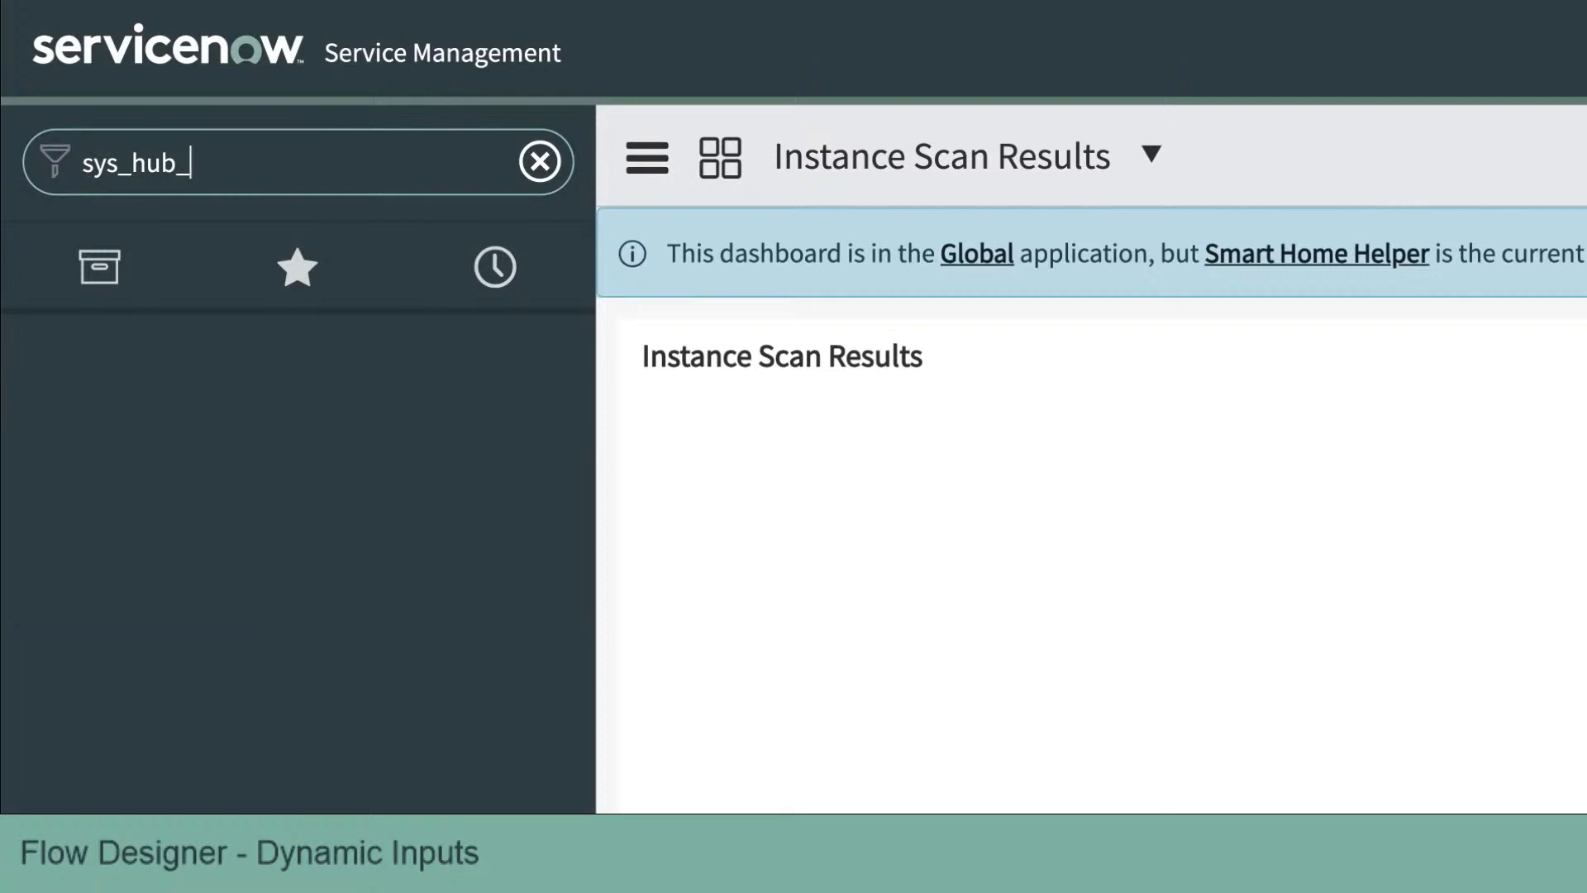
pyautogui.write('action_input')
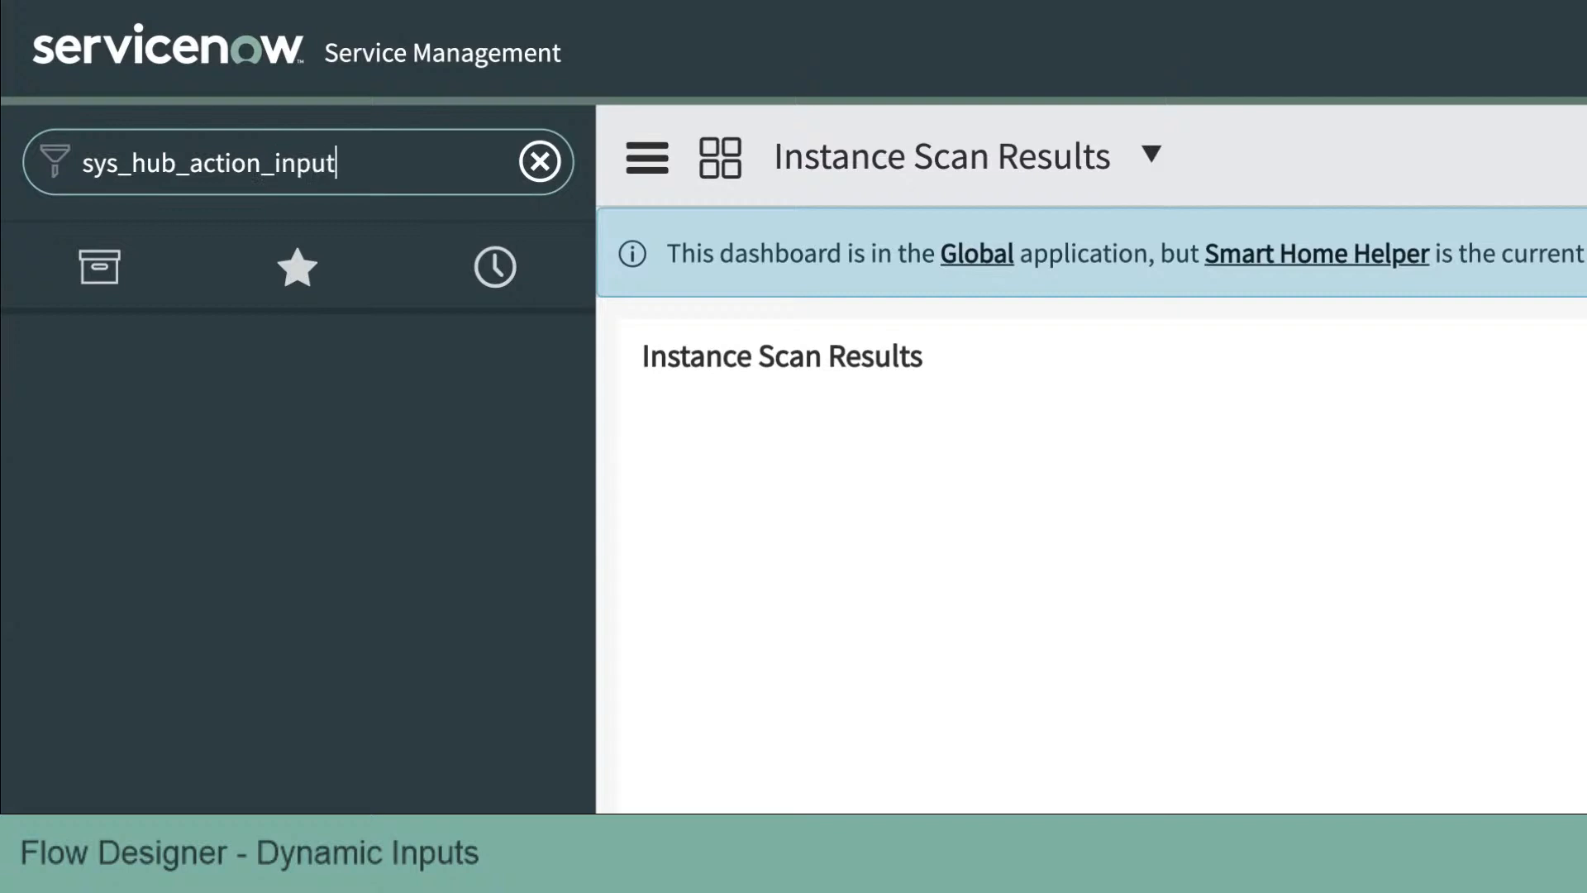
pyautogui.write('_instance.list')
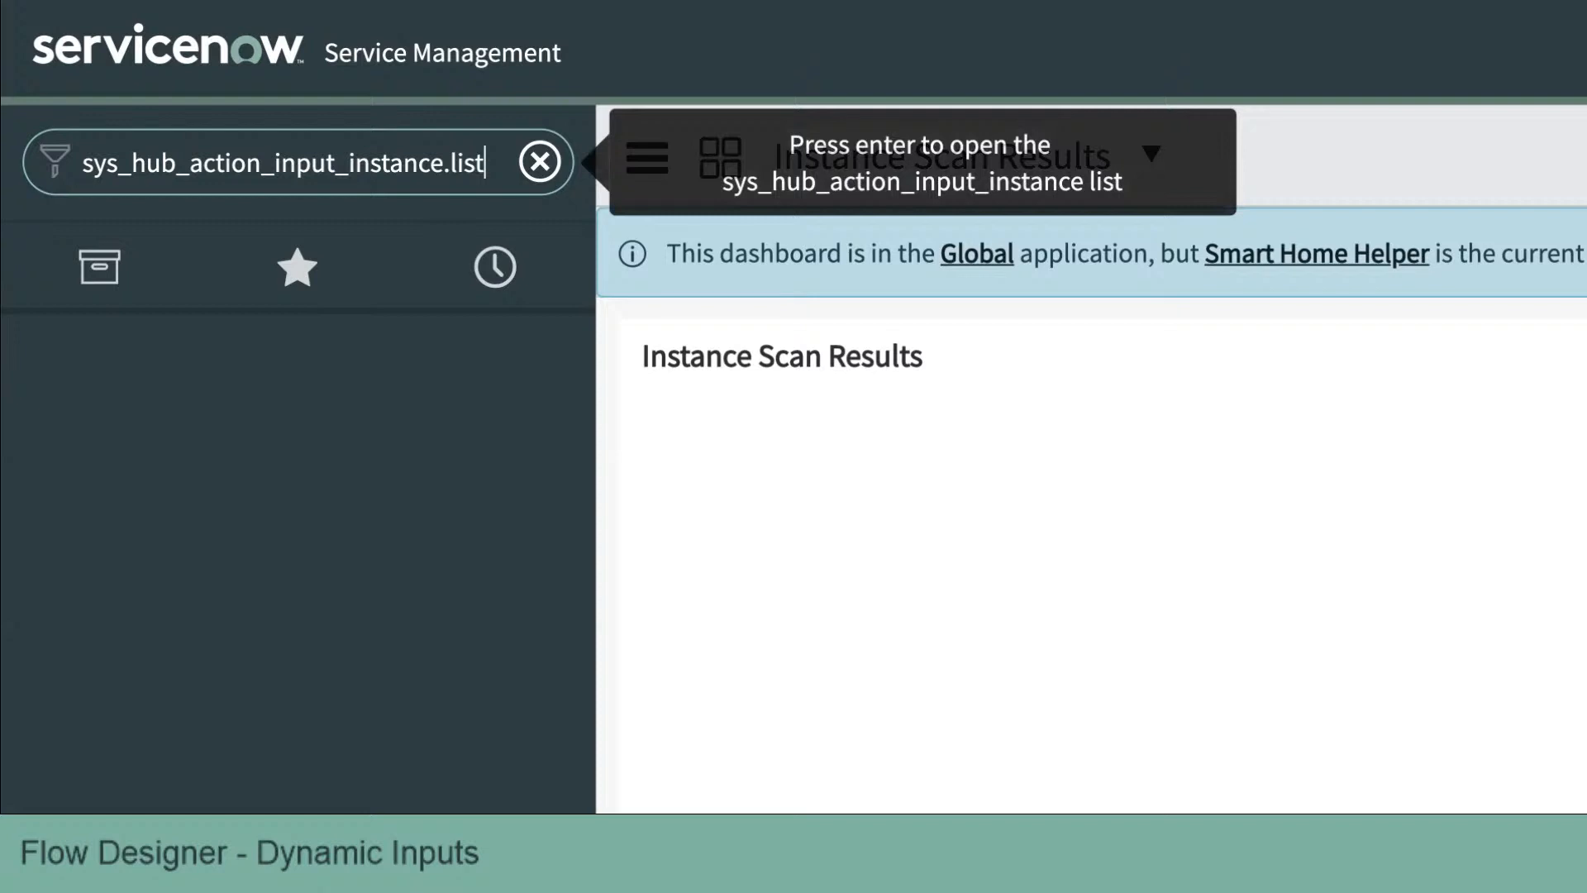
pyautogui.press('Return')
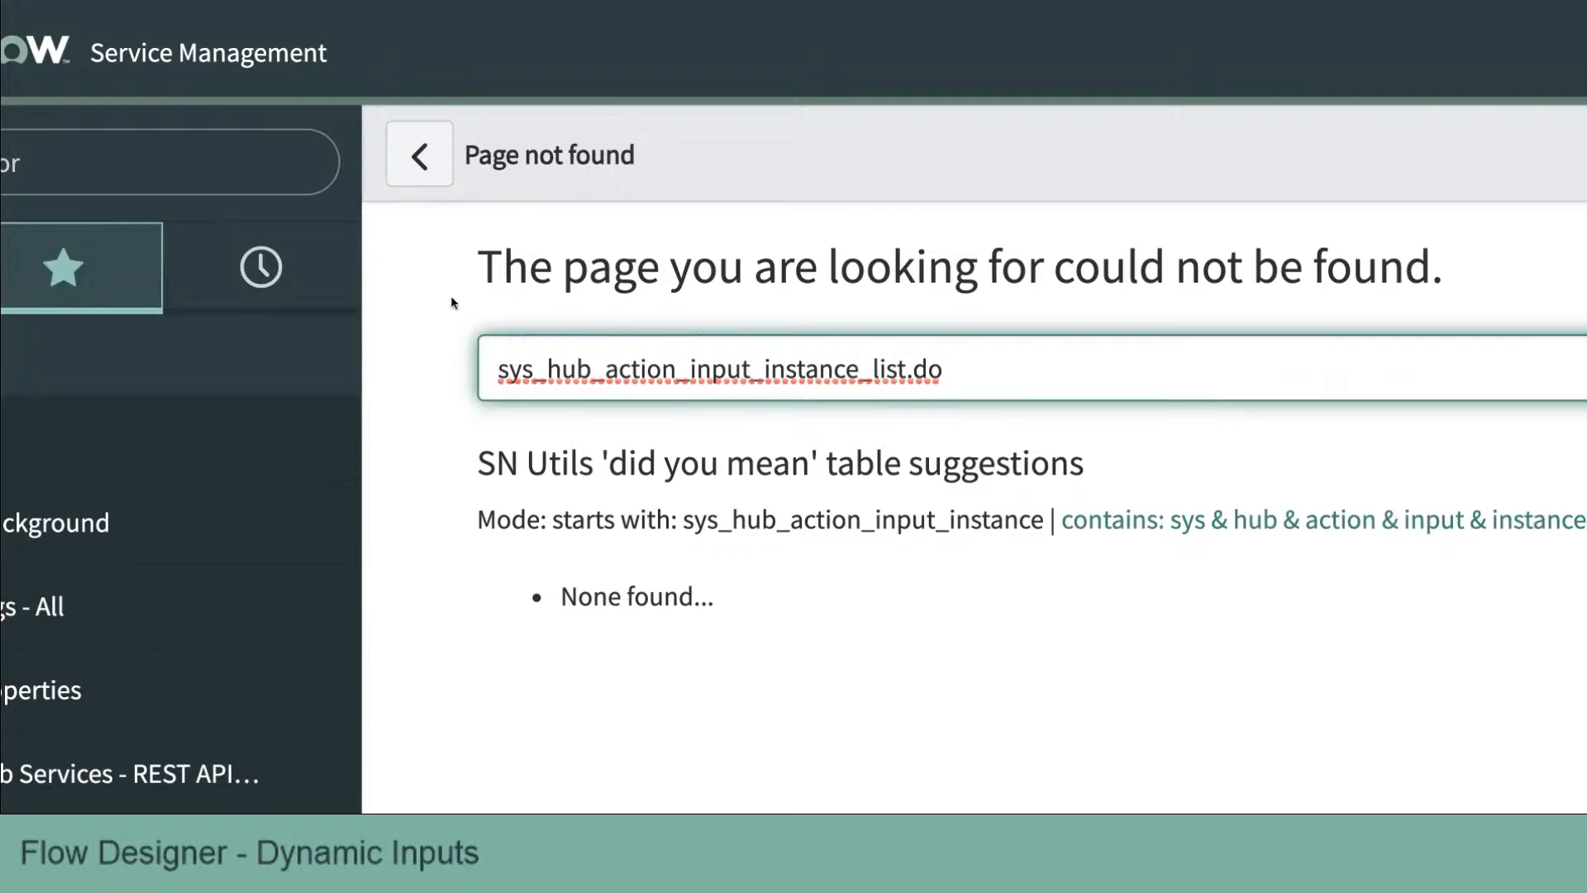
# Step: Open the sys_hub_action_input_action_instance list, correcting the table name in the page-not-found address field
pyautogui.click(56, 173)
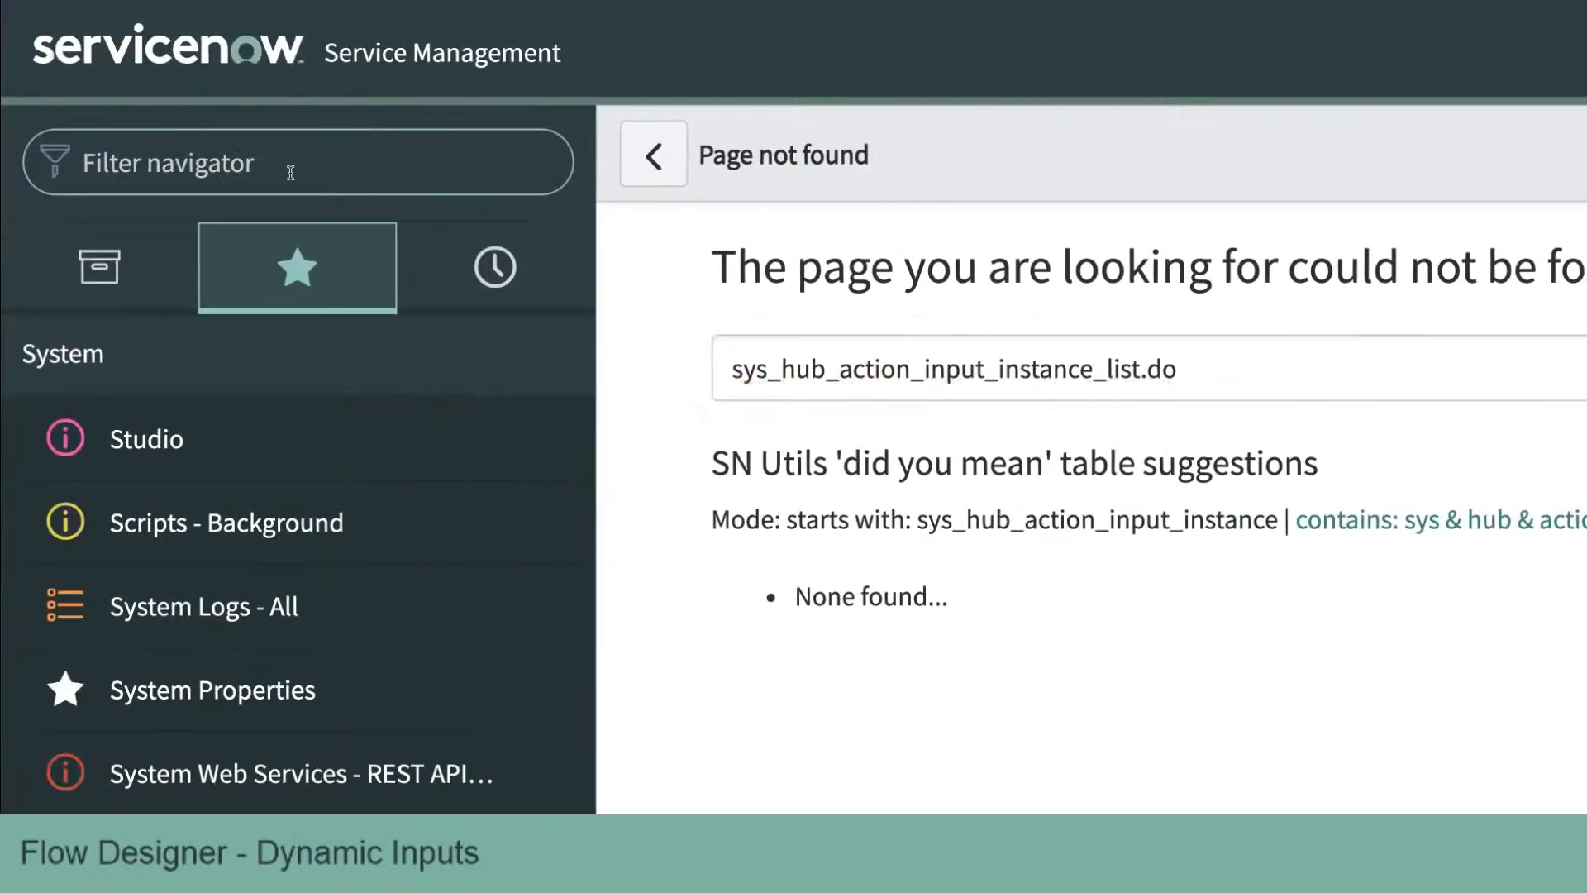
pyautogui.write('sys')
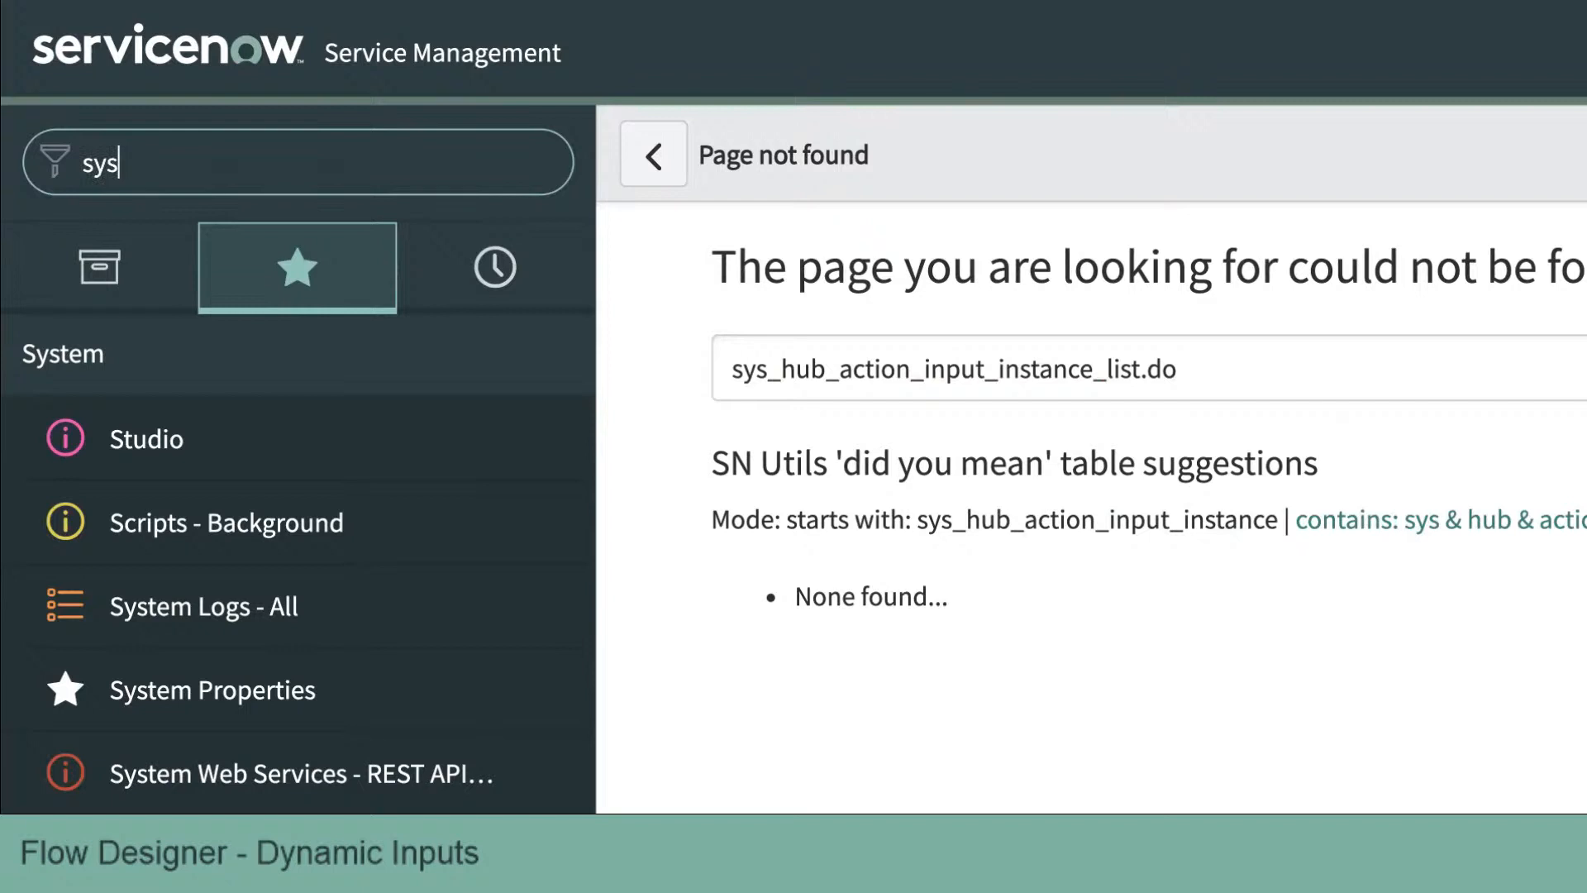
pyautogui.write('_')
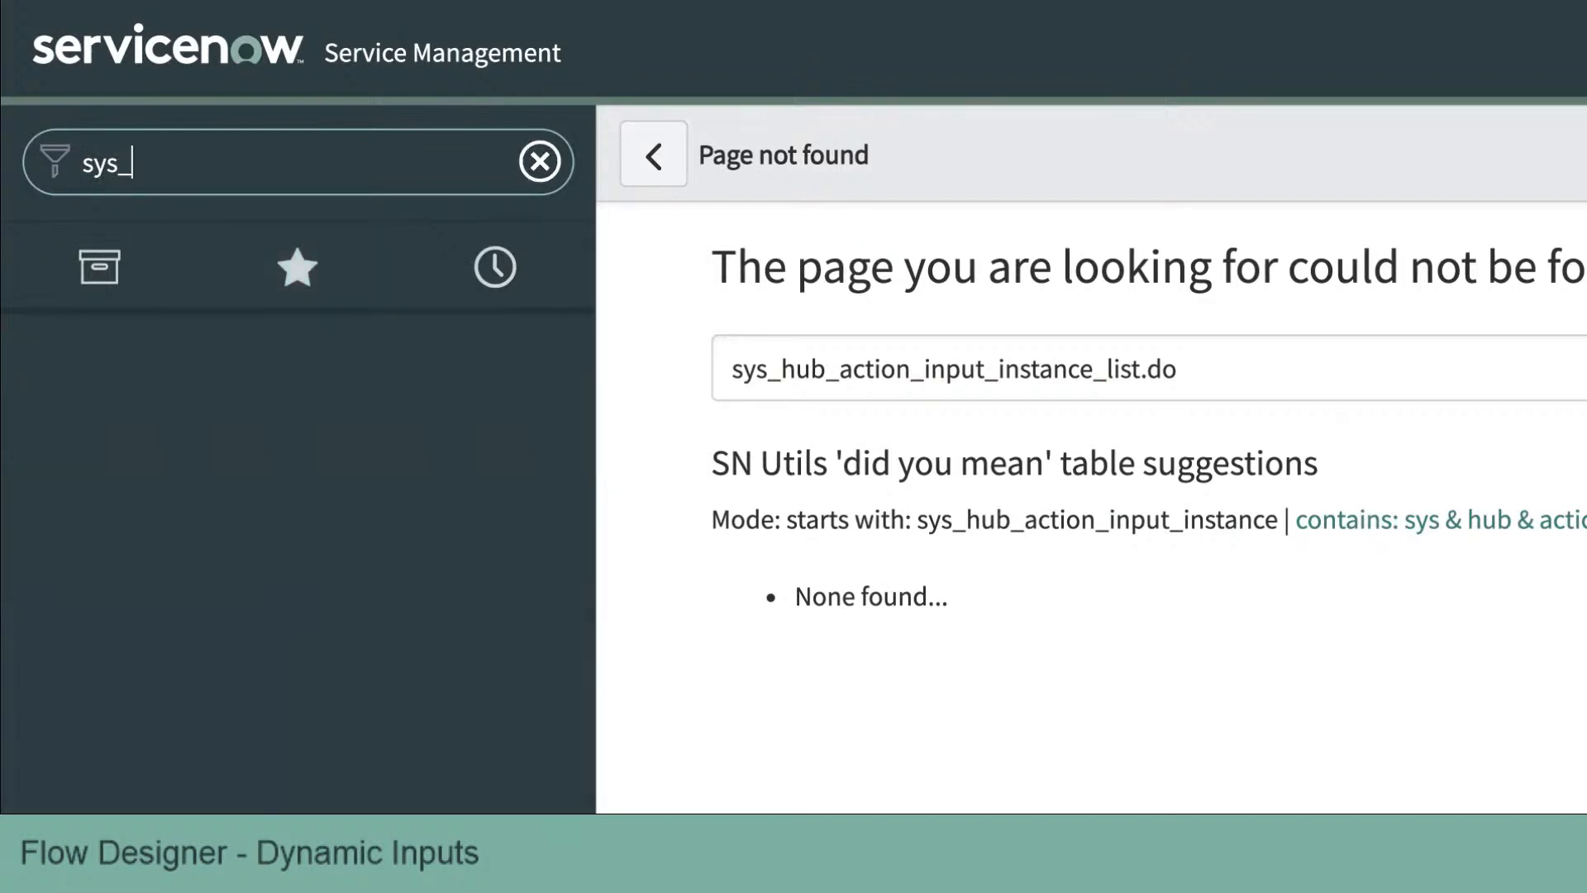
pyautogui.write('hub_action-in')
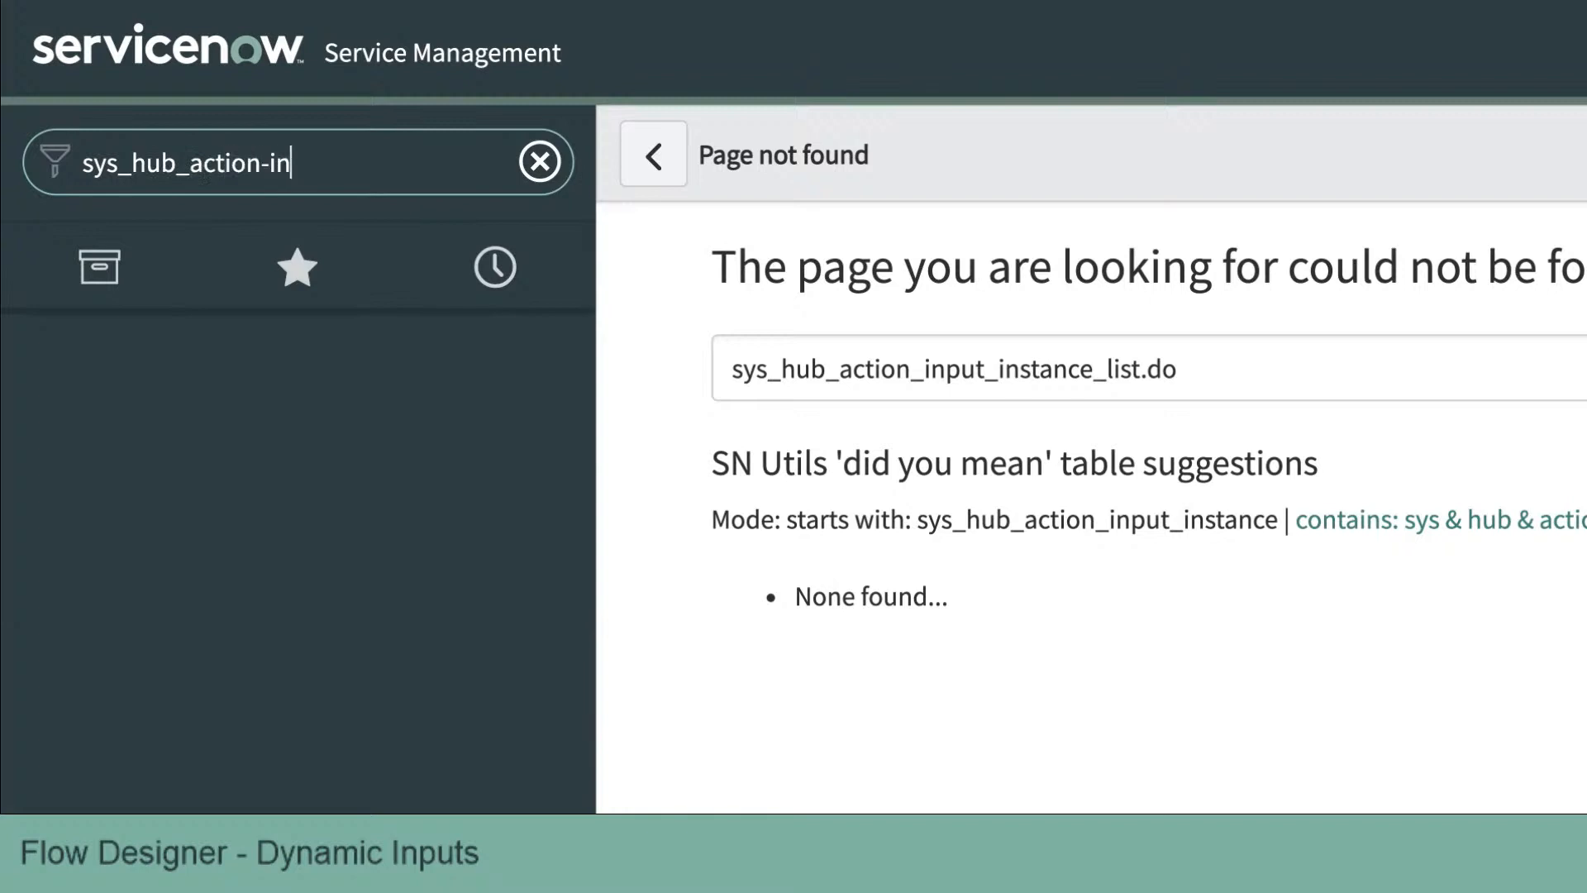
pyautogui.press('BackSpace')
pyautogui.press('BackSpace')
pyautogui.press('BackSpace')
pyautogui.write('_input_action')
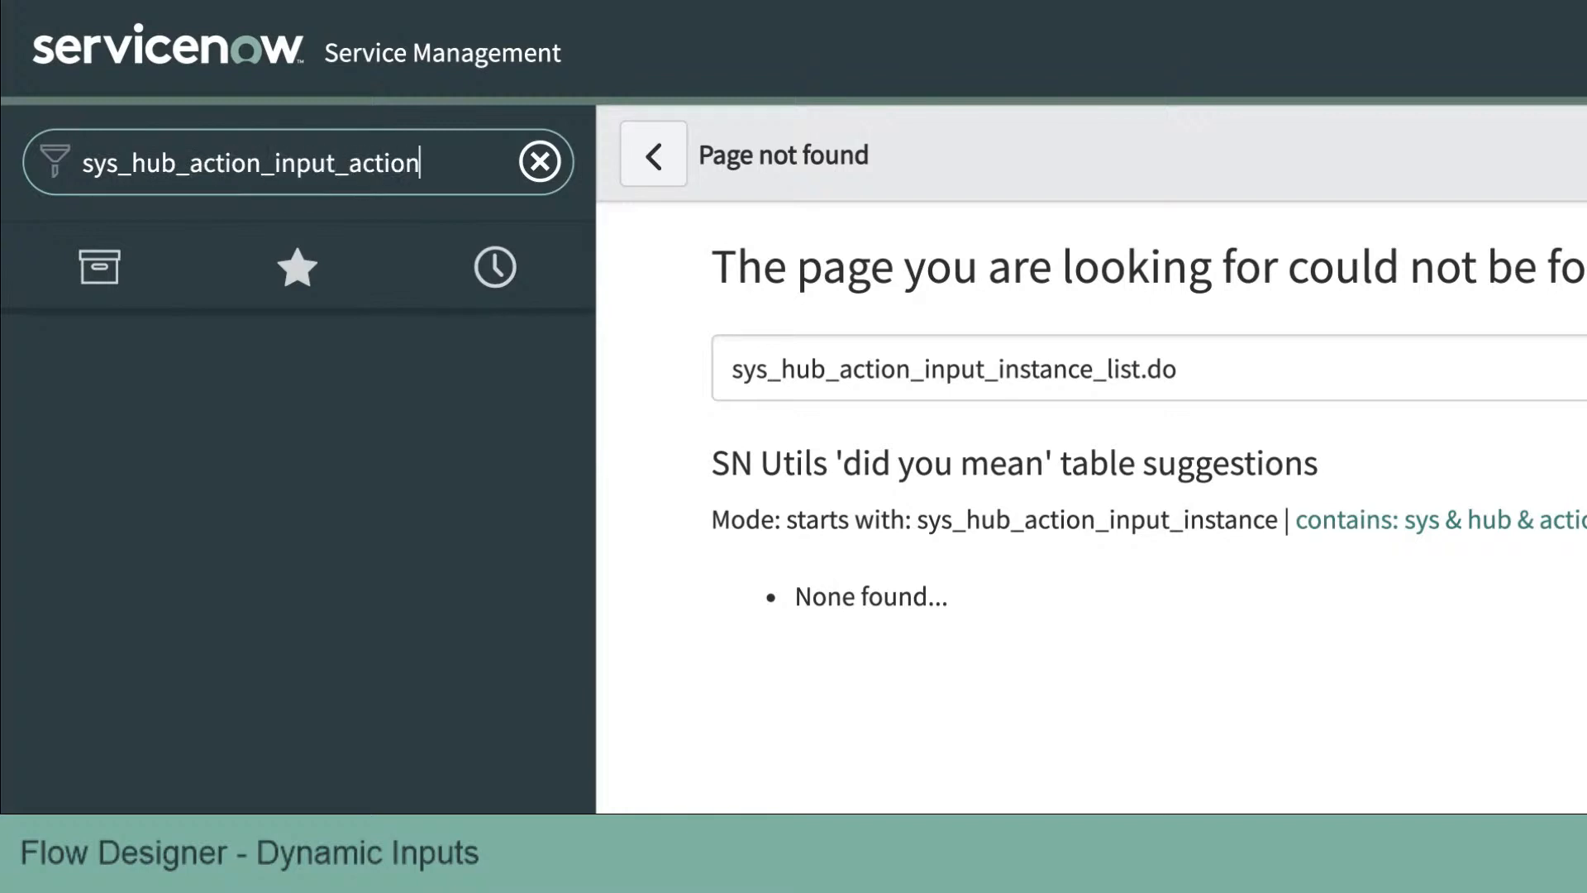
pyautogui.write('_instance')
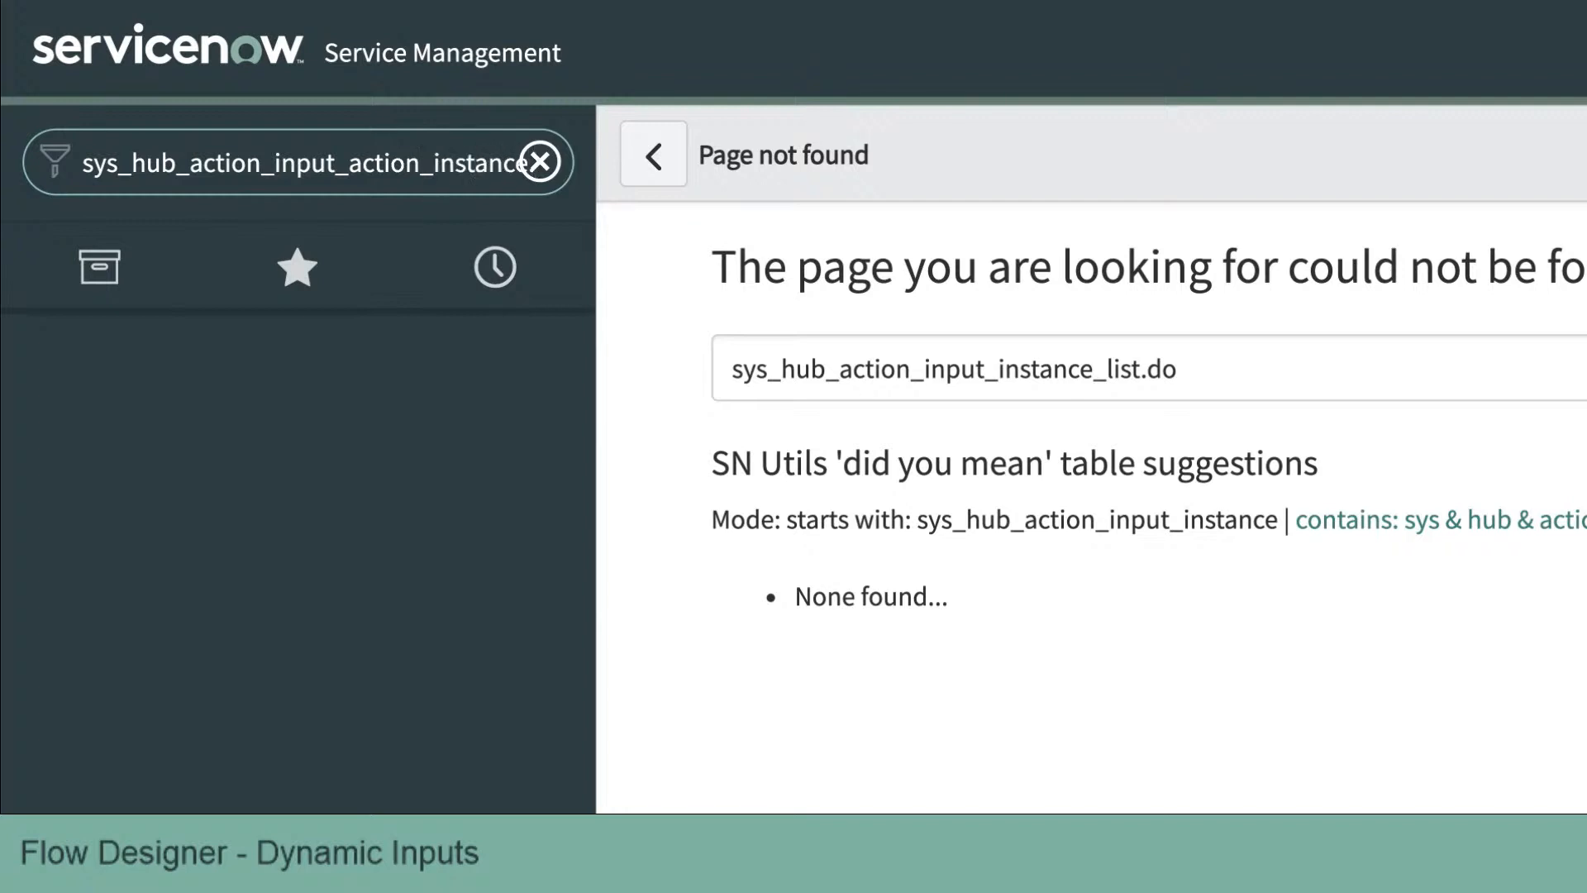
pyautogui.write('..lis')
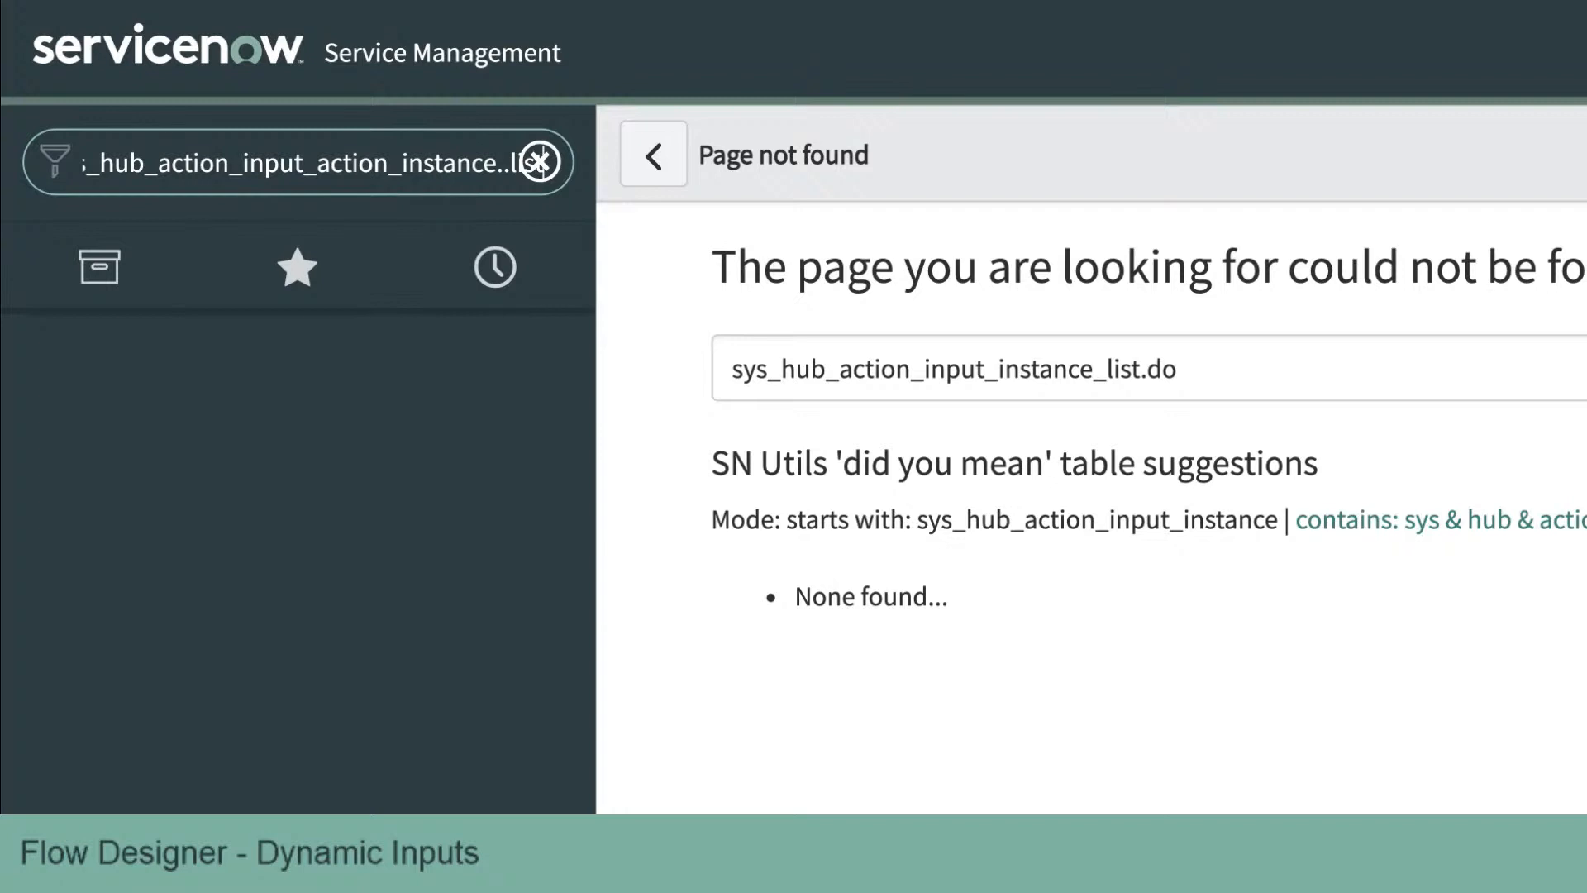
pyautogui.press('Return')
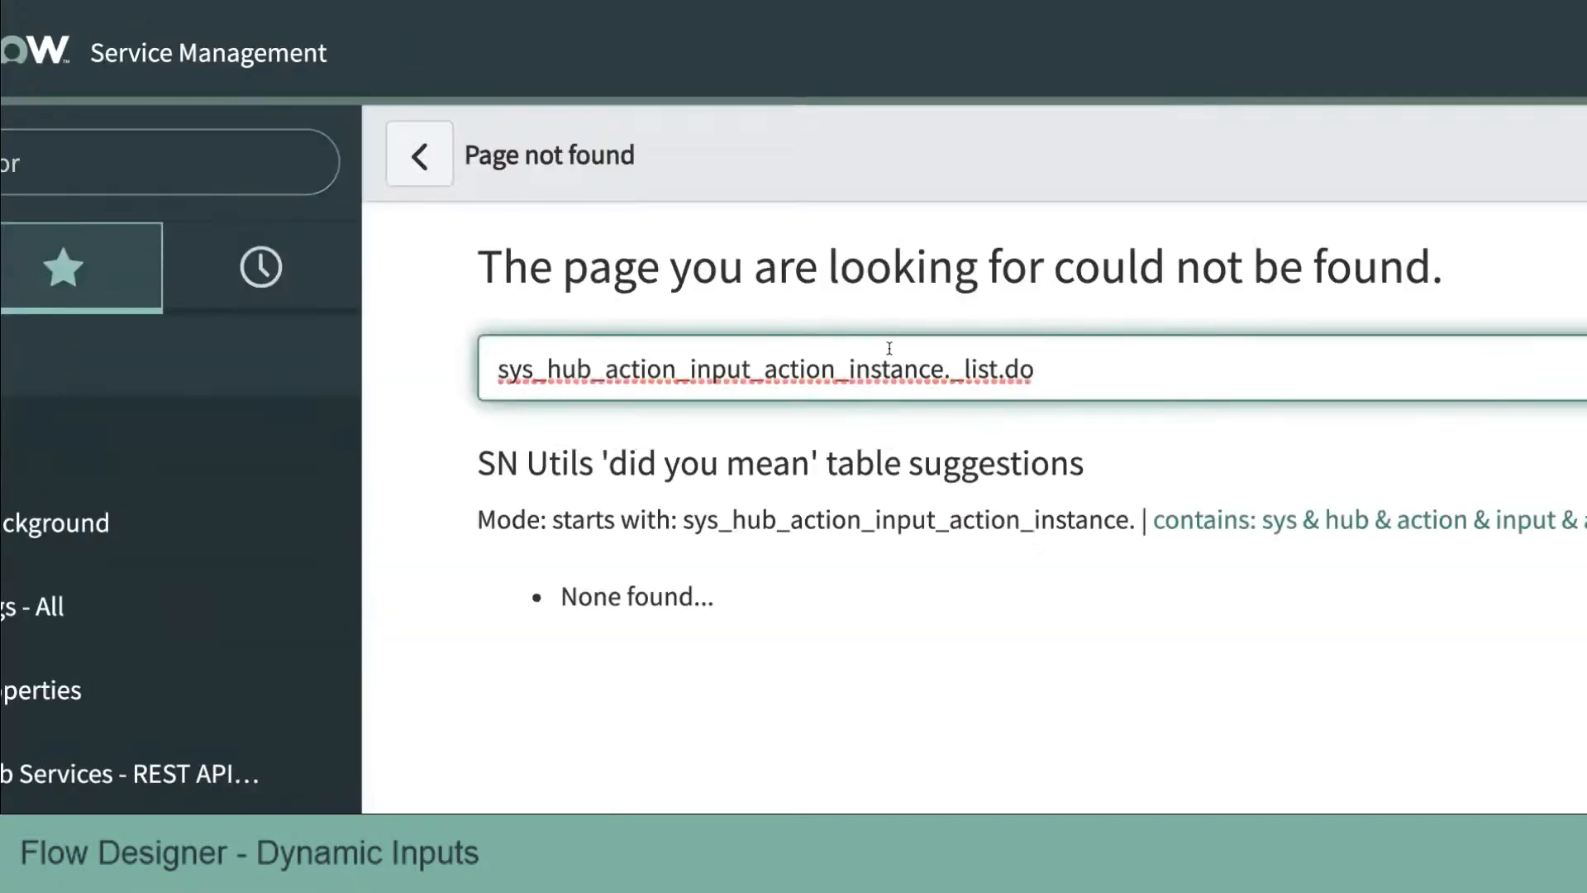
pyautogui.click(951, 370)
pyautogui.click(962, 369)
pyautogui.press('BackSpace')
pyautogui.press('Return')
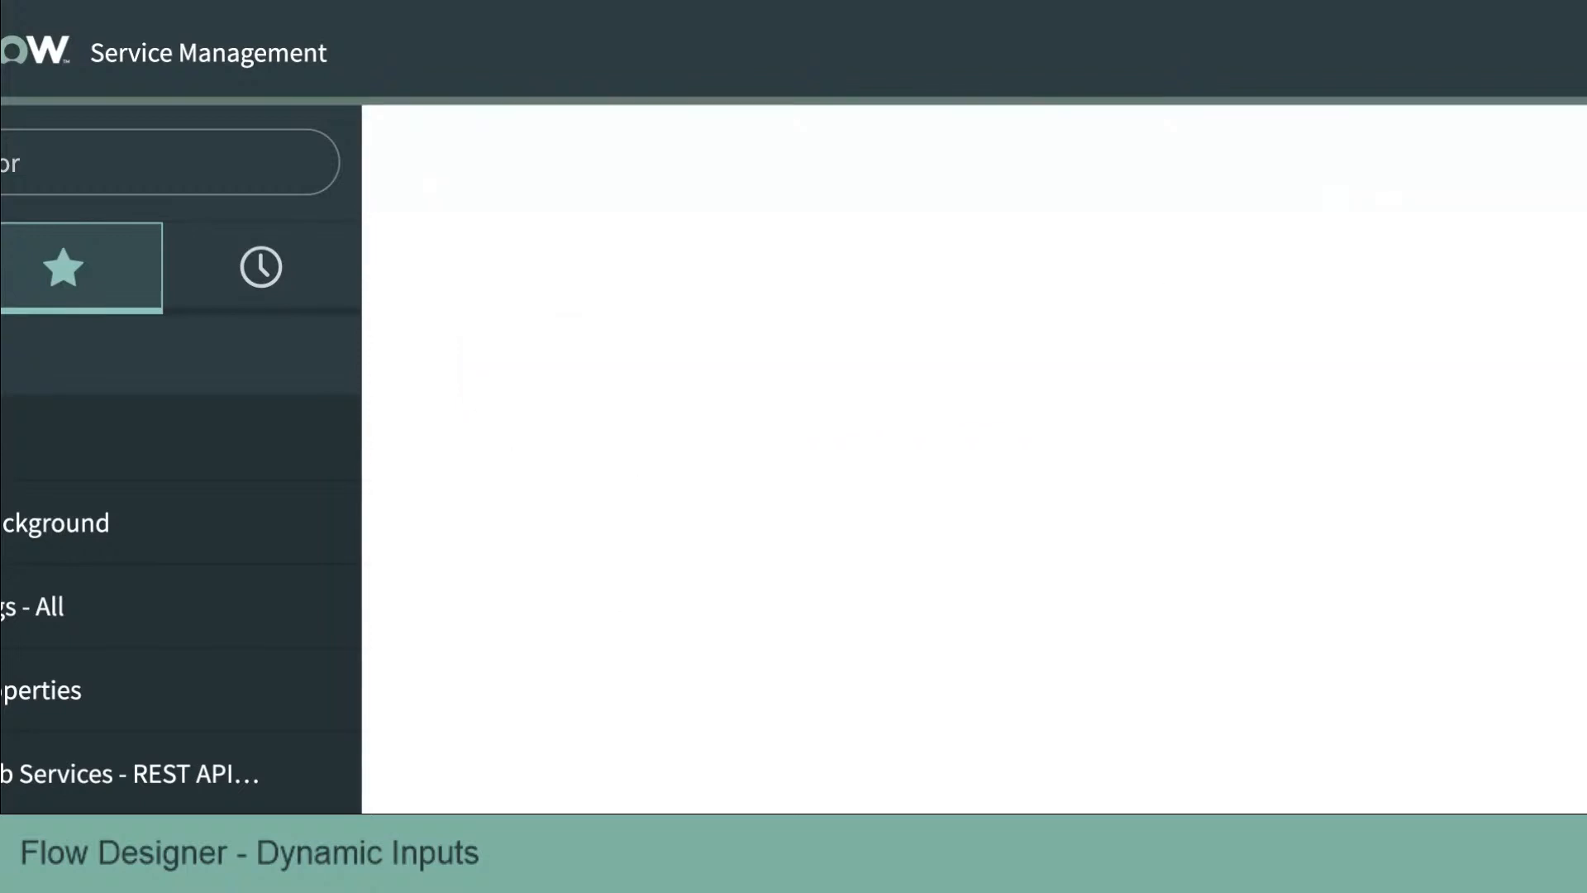
pyautogui.click(954, 370)
pyautogui.press('BackSpace')
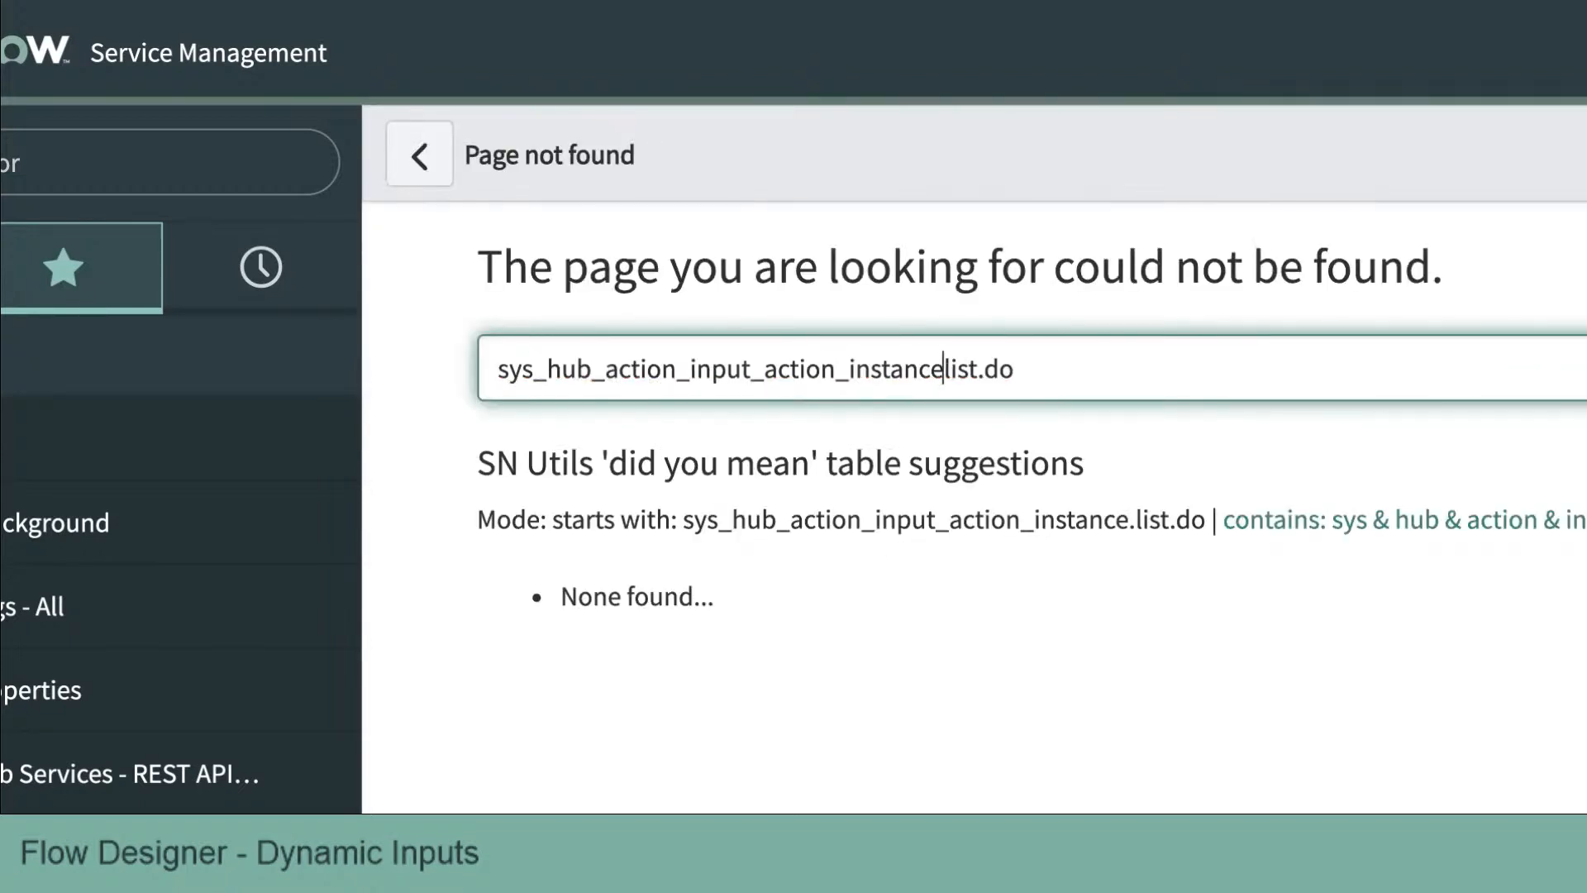
pyautogui.write('_')
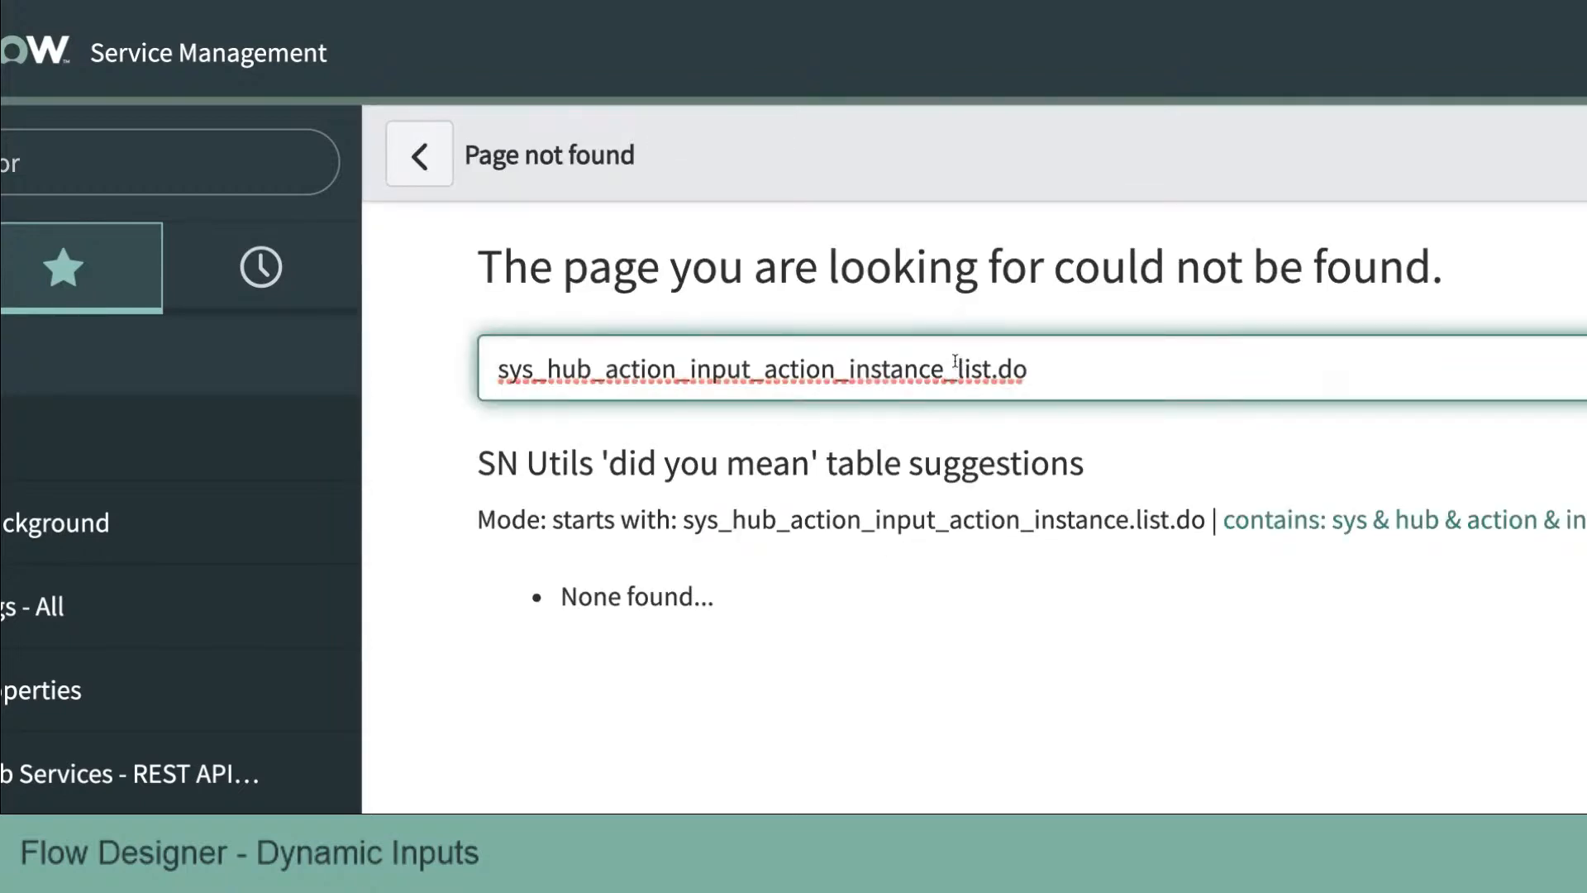
pyautogui.press('Return')
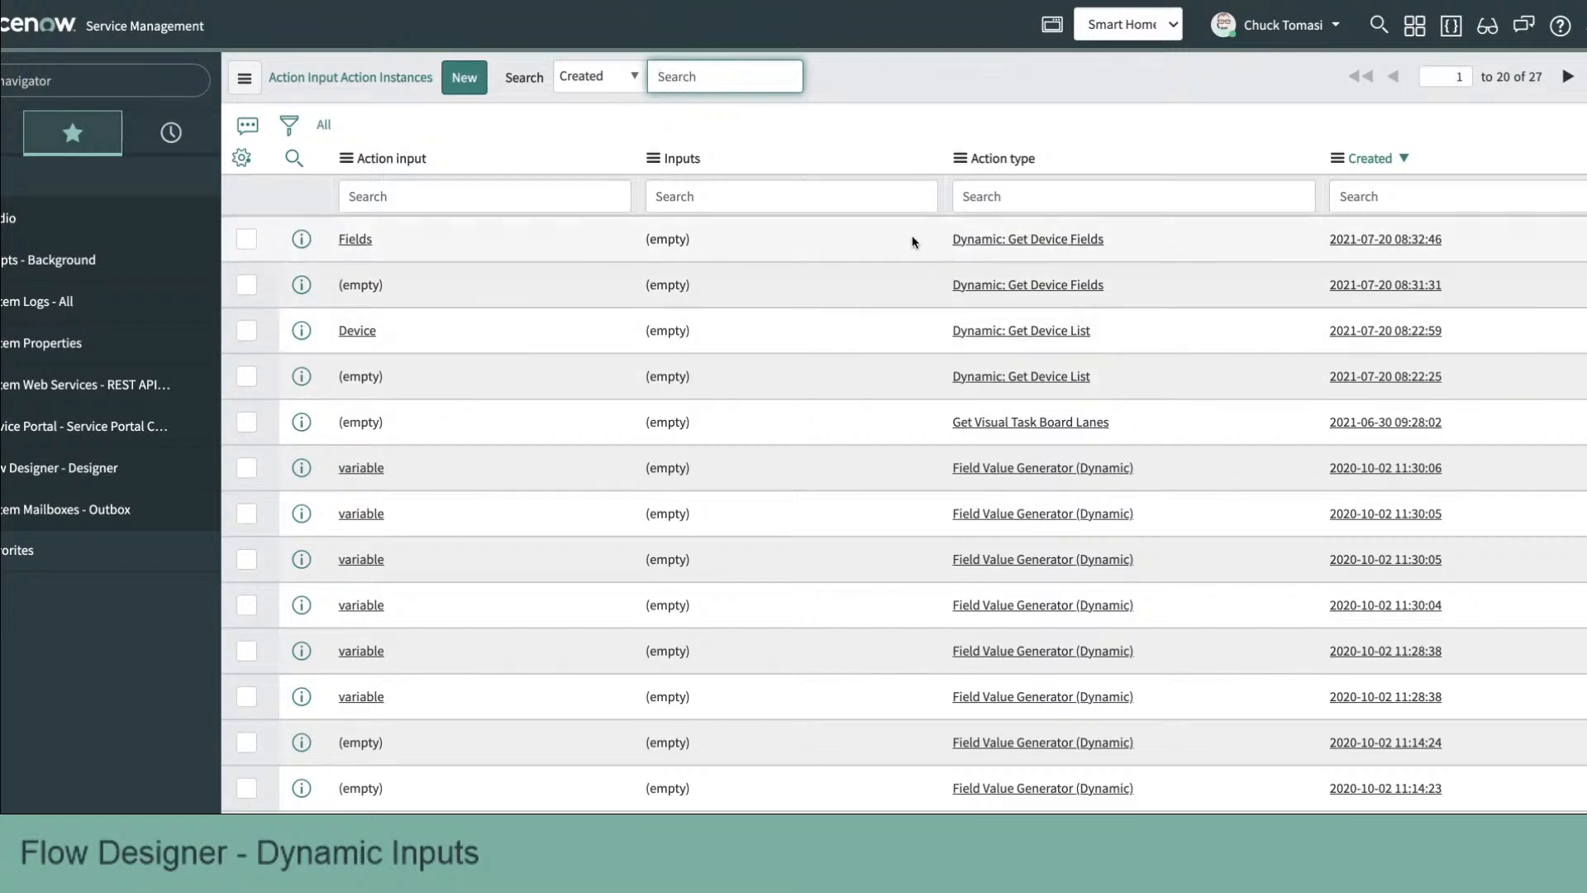
# Step: Delete the four action input instance records for Dynamic: Get Device Fields and Dynamic: Get Device List
pyautogui.click(247, 239)
pyautogui.click(247, 286)
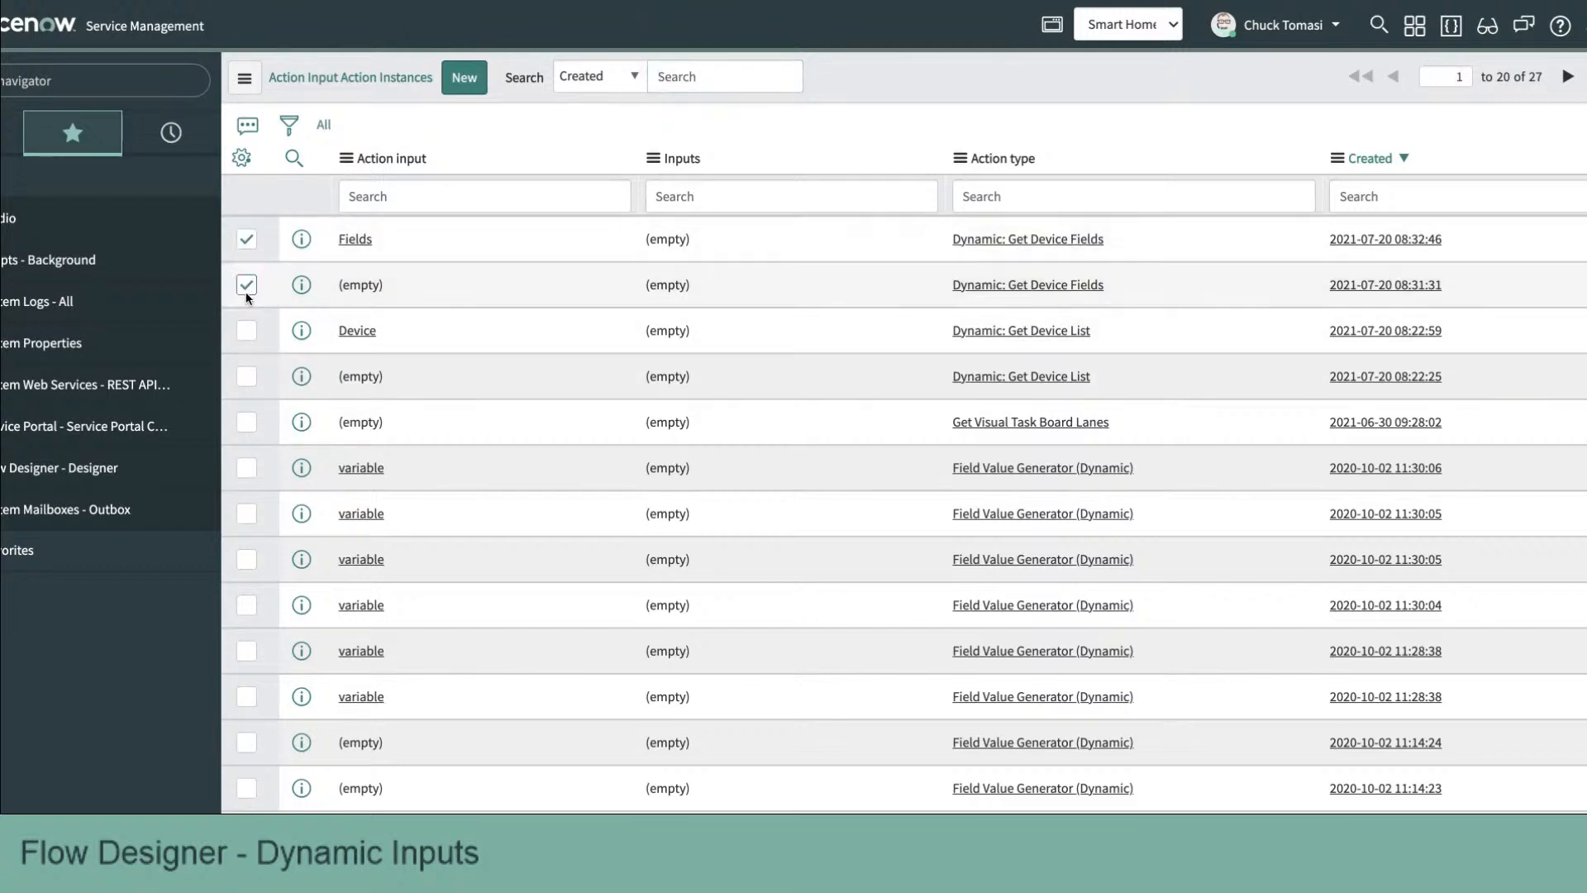
pyautogui.click(245, 332)
pyautogui.click(245, 375)
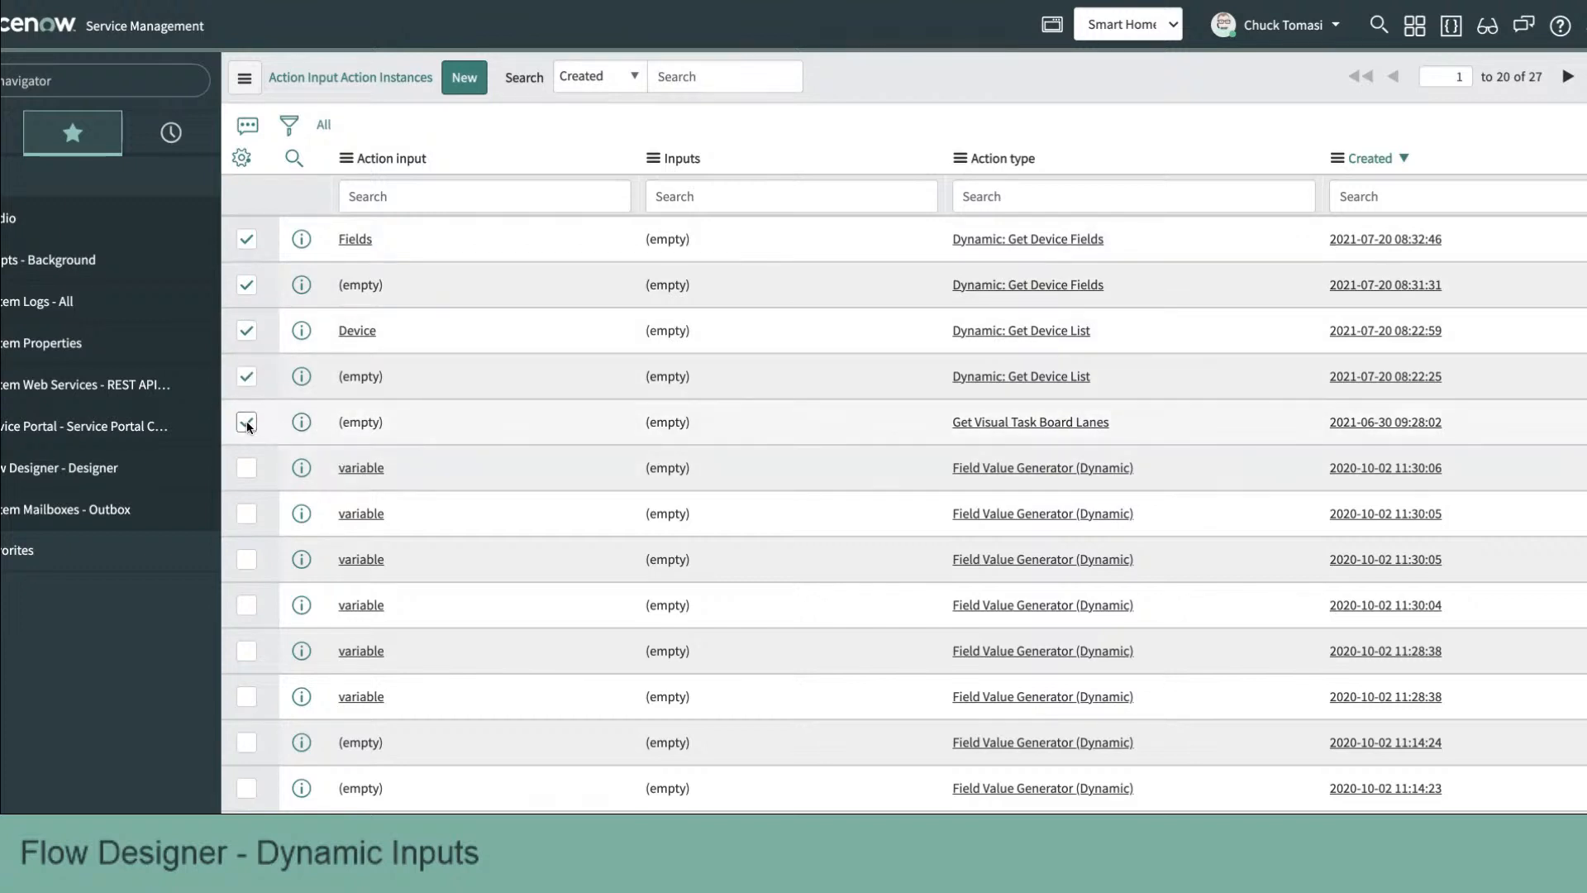
pyautogui.scroll(-5, 522, 484)
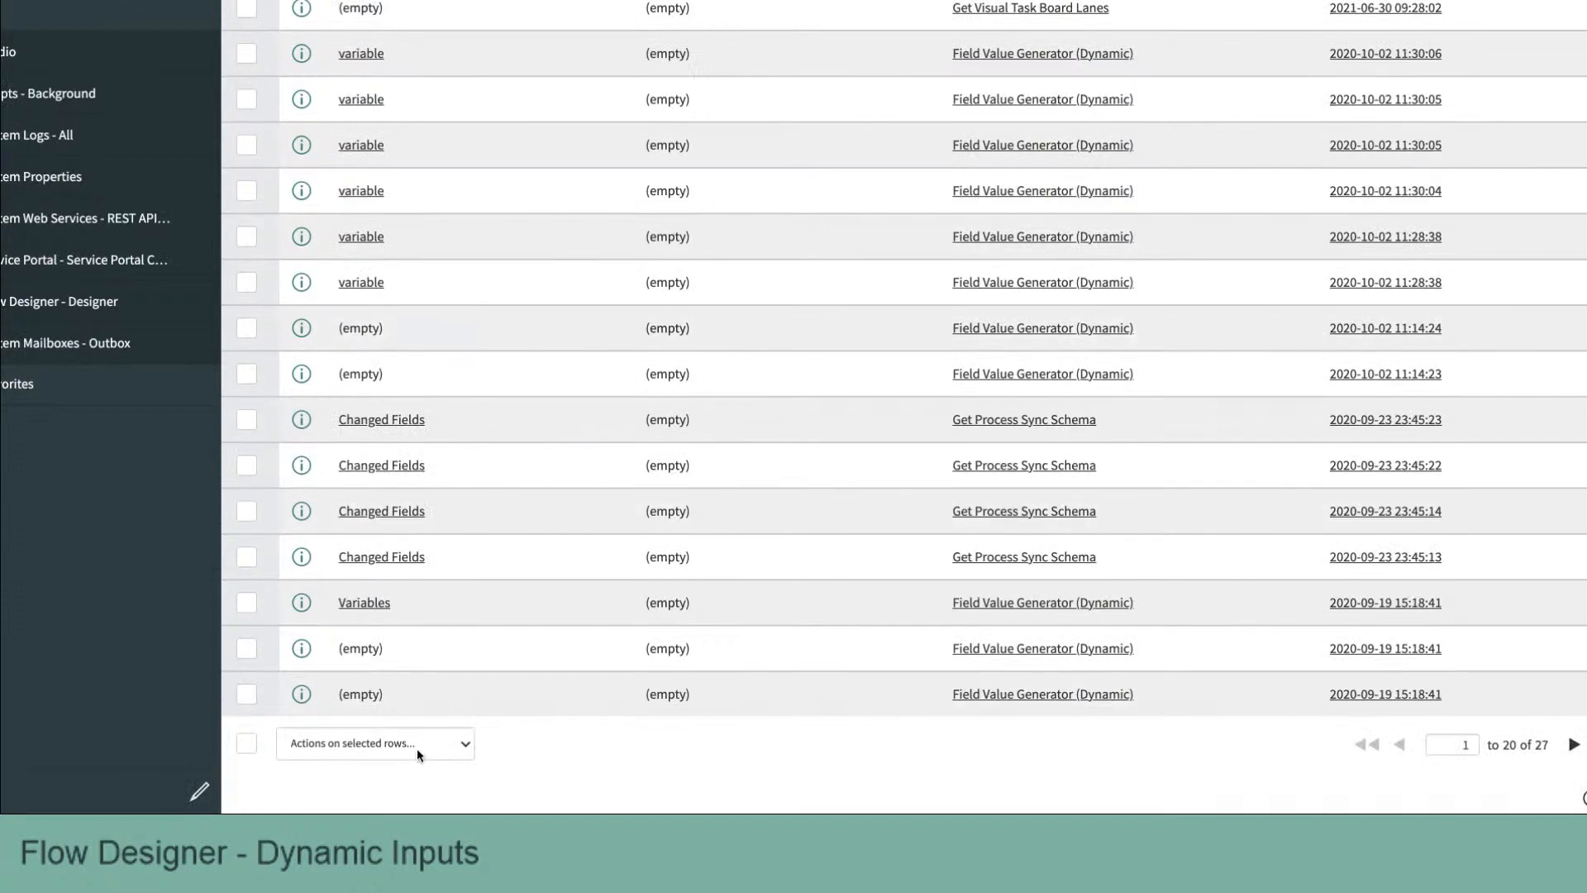
pyautogui.click(420, 742)
pyautogui.press('Escape')
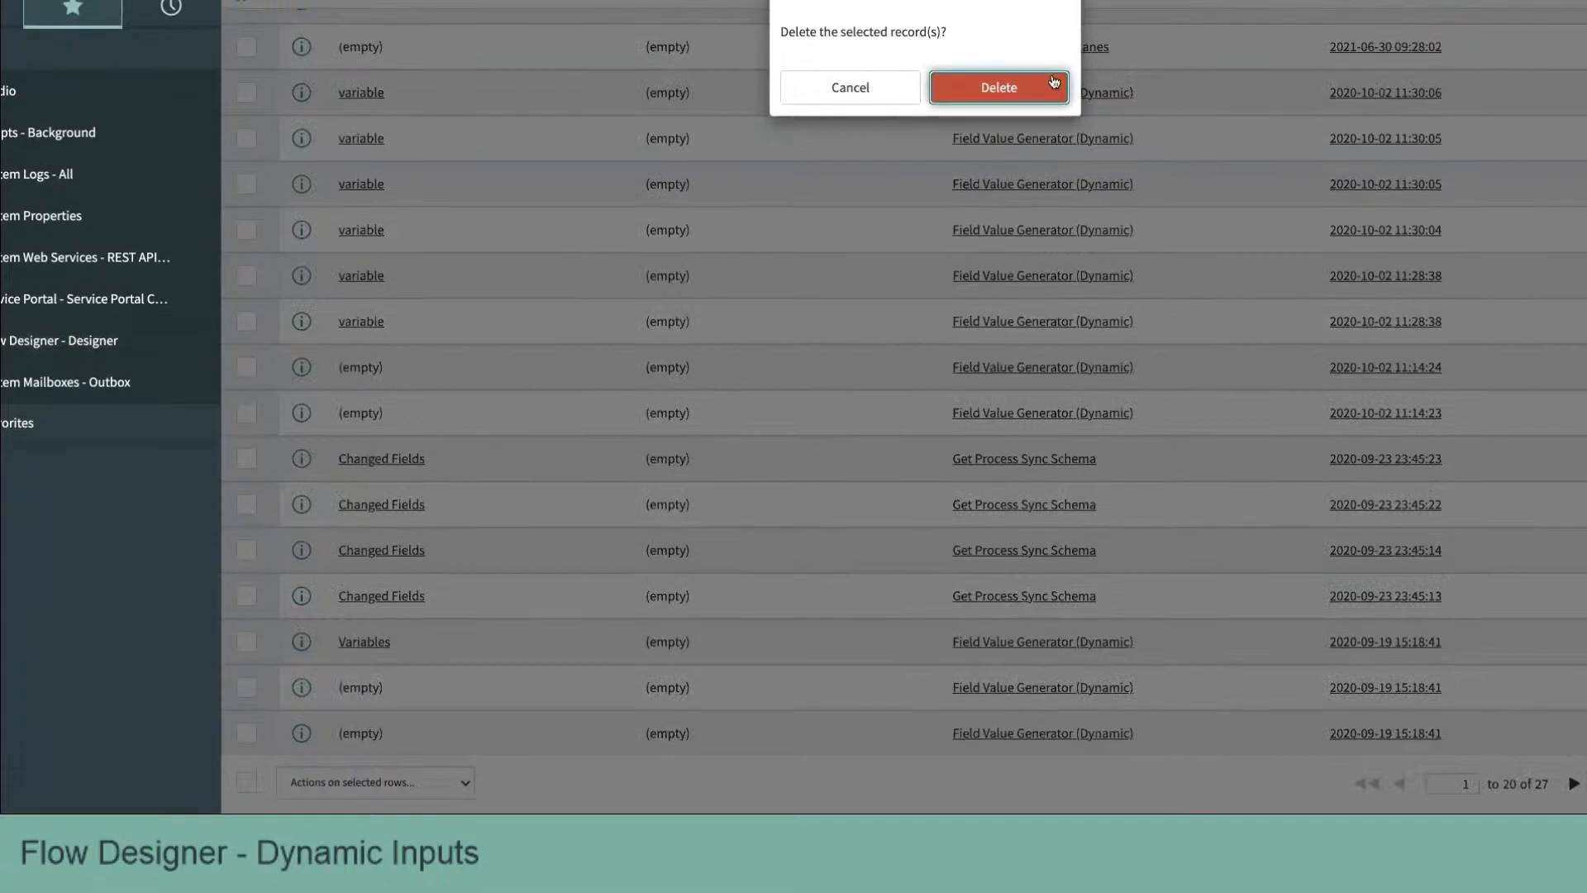
pyautogui.click(1052, 77)
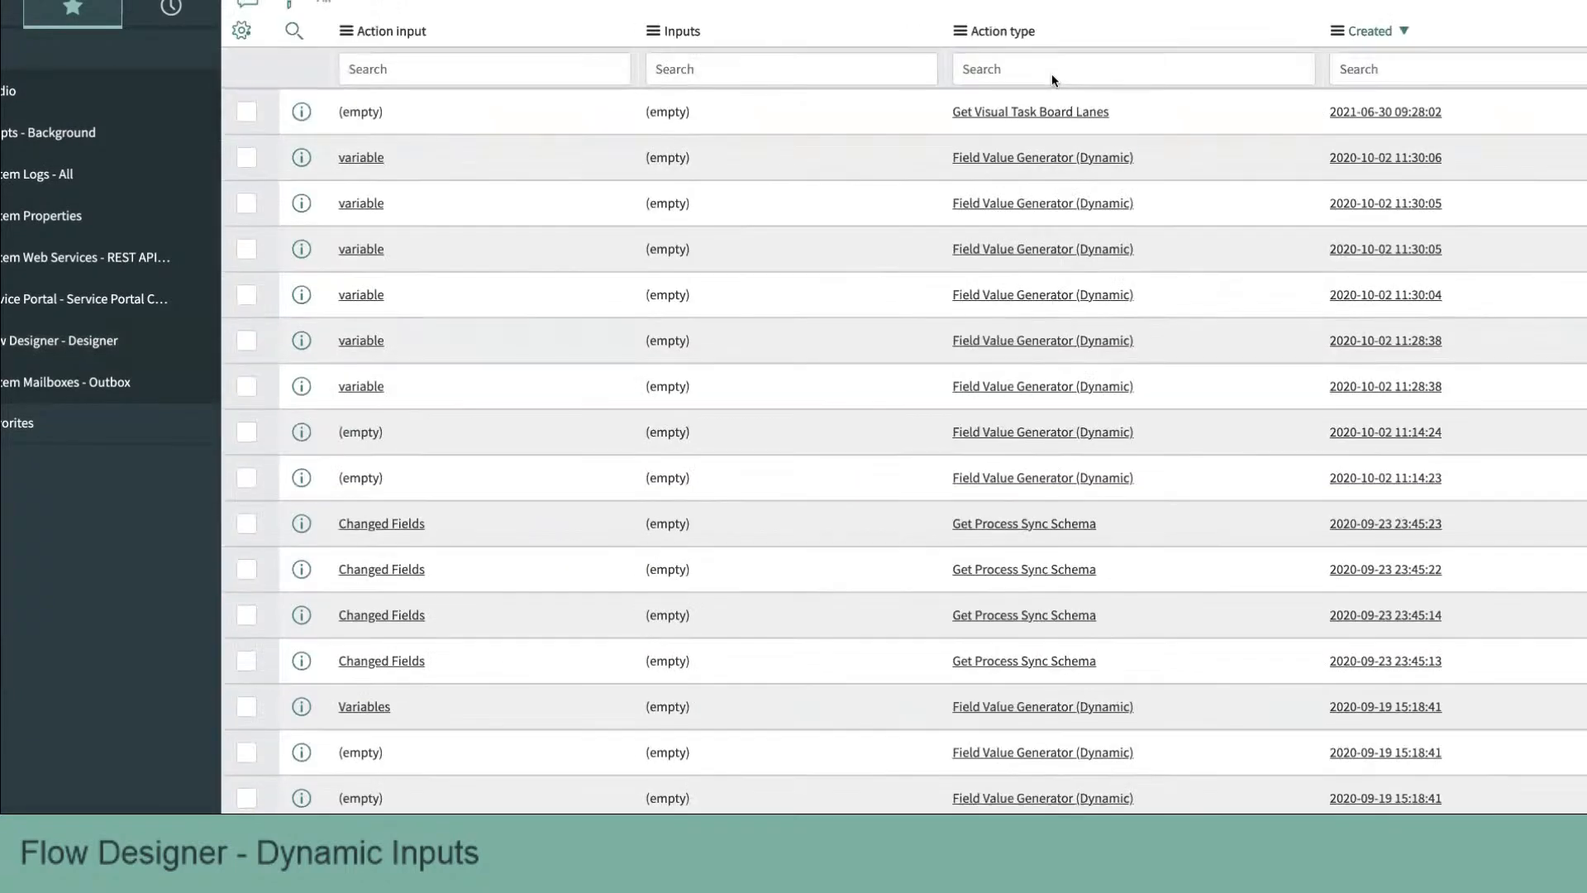
# Step: Switch back to Flow Designer and dismiss the delete error messages above the actions list
pyautogui.scroll(-3, 1052, 76)
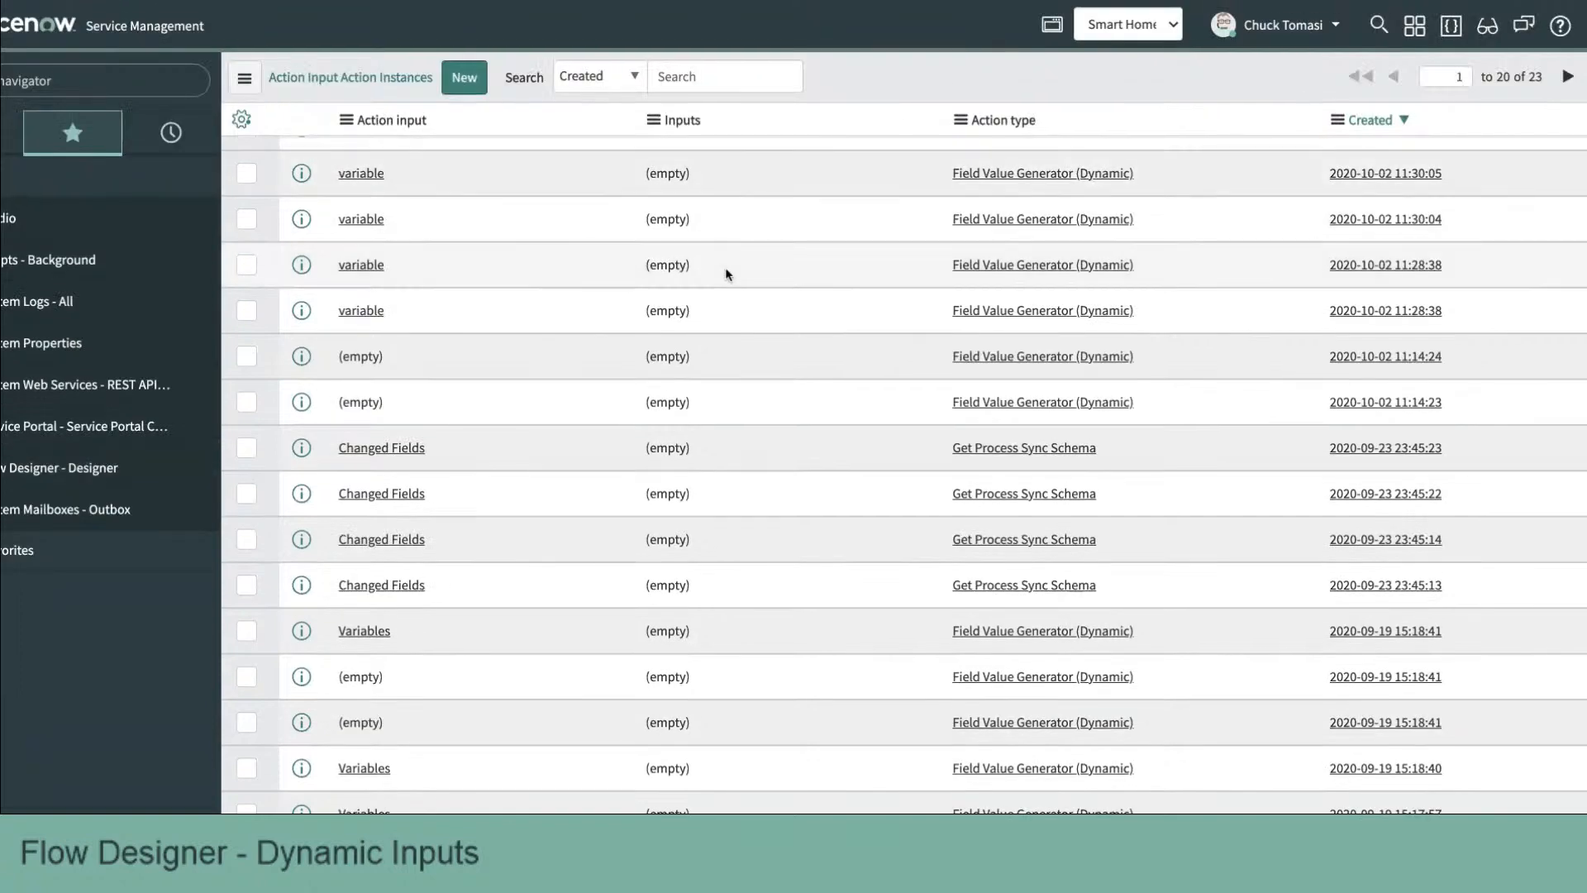
pyautogui.scroll(3, 726, 273)
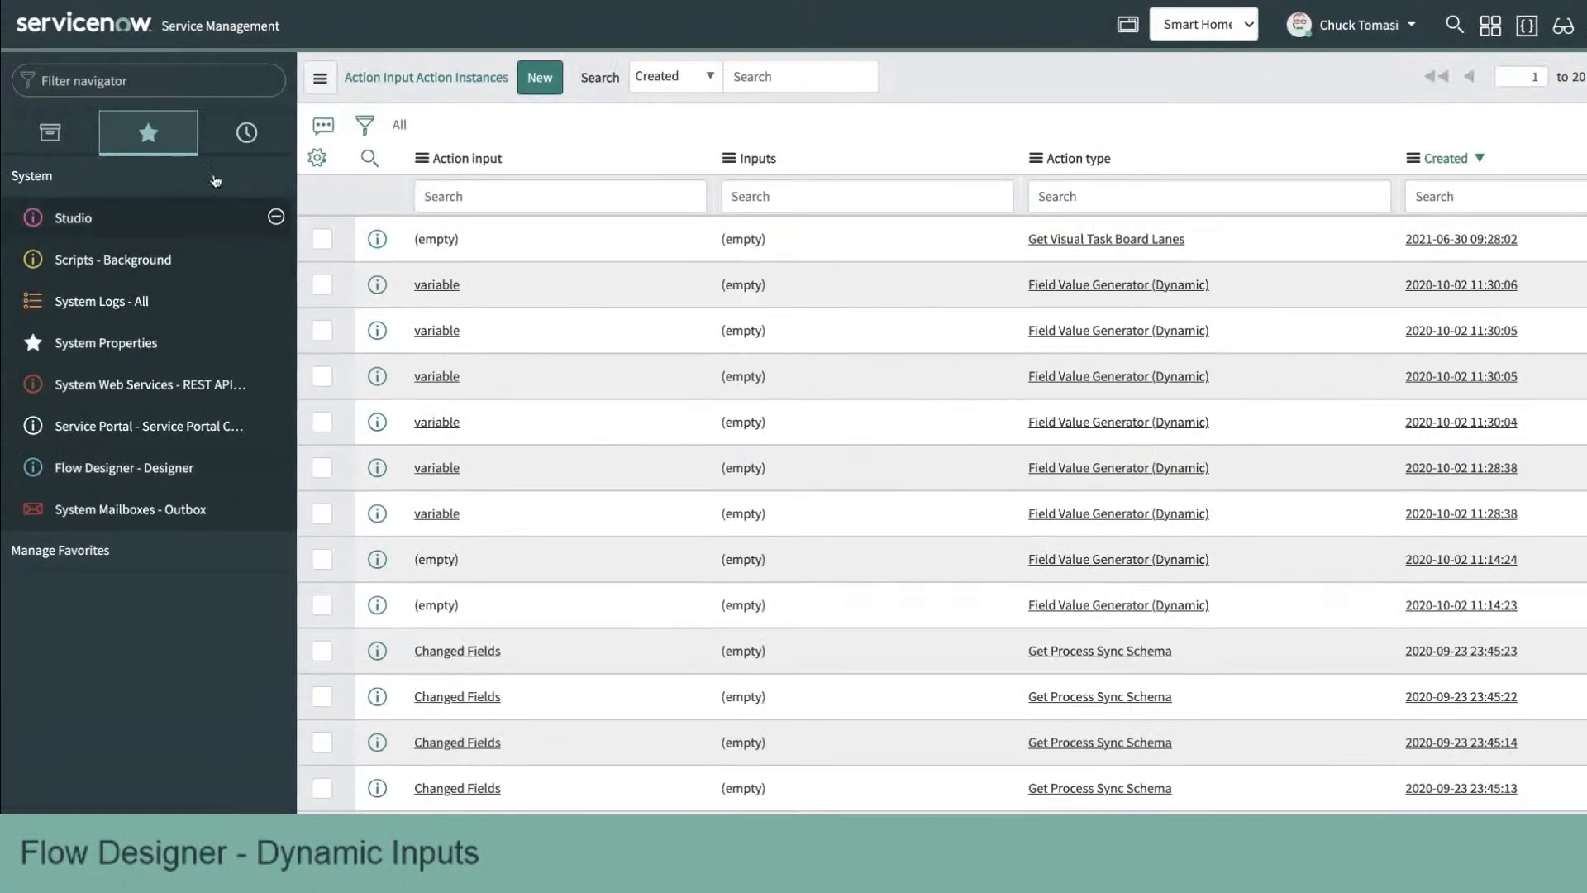
pyautogui.click(380, 33)
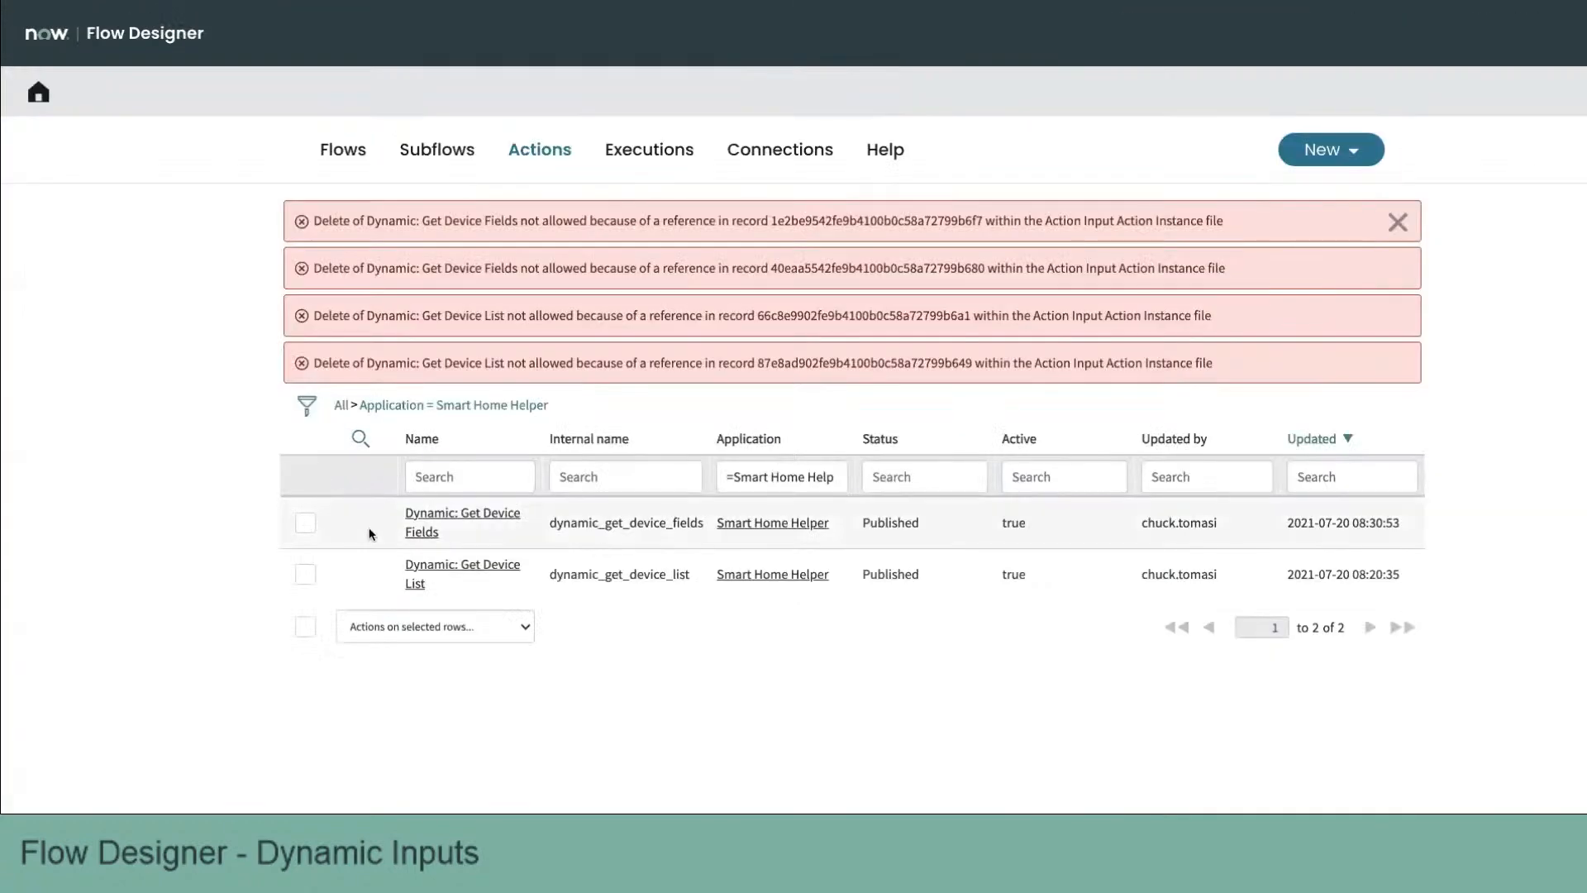
pyautogui.click(1398, 221)
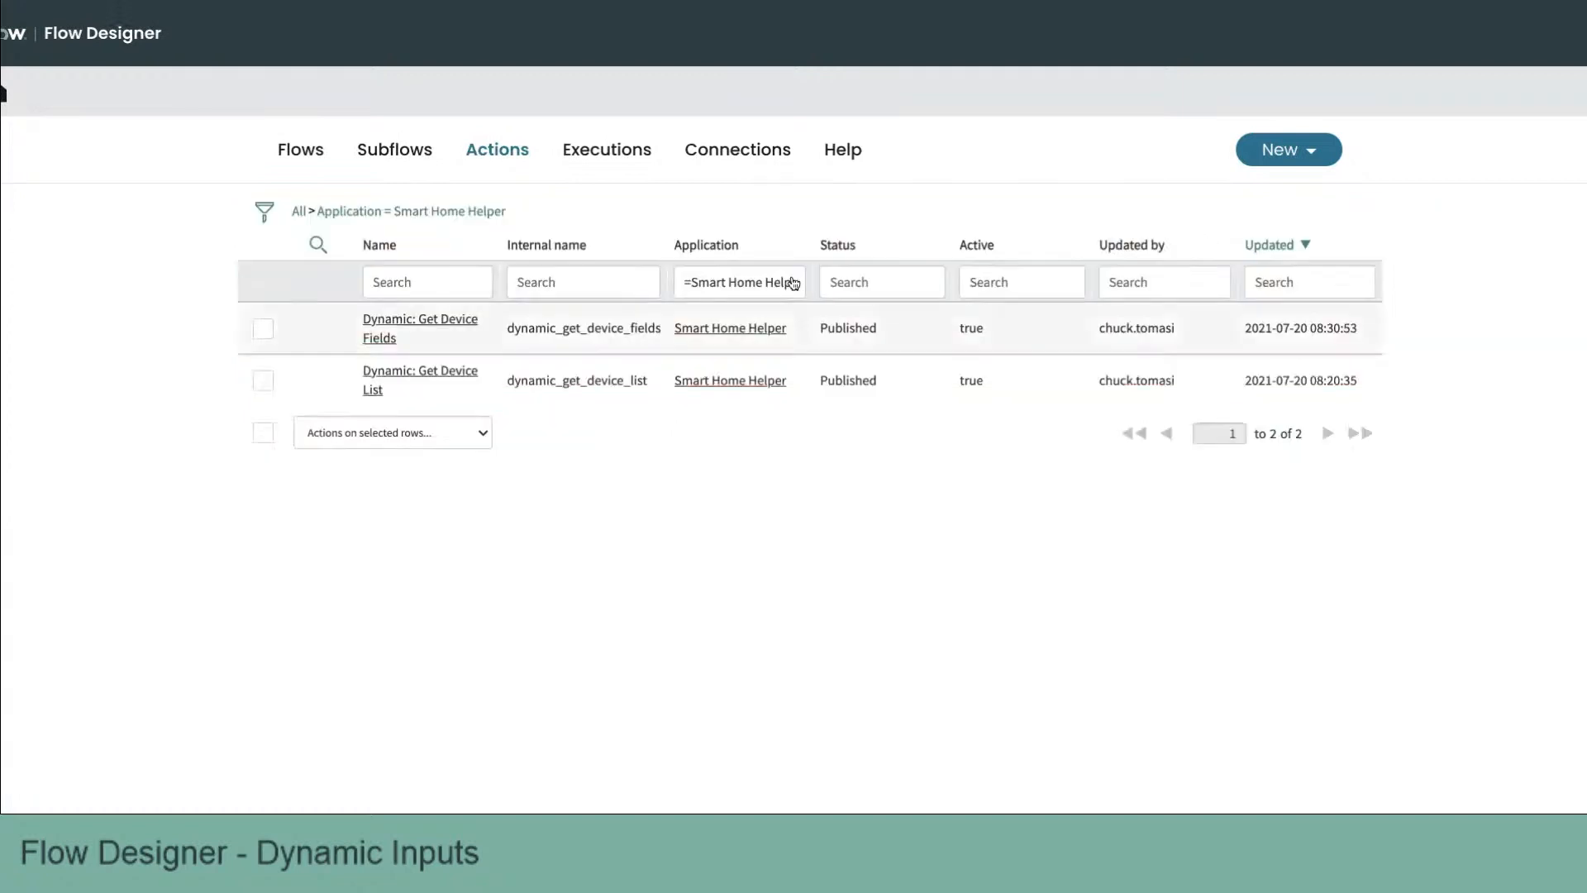
# Step: Select both remaining Dynamic actions and delete them, confirming the dependency warning
pyautogui.click(265, 432)
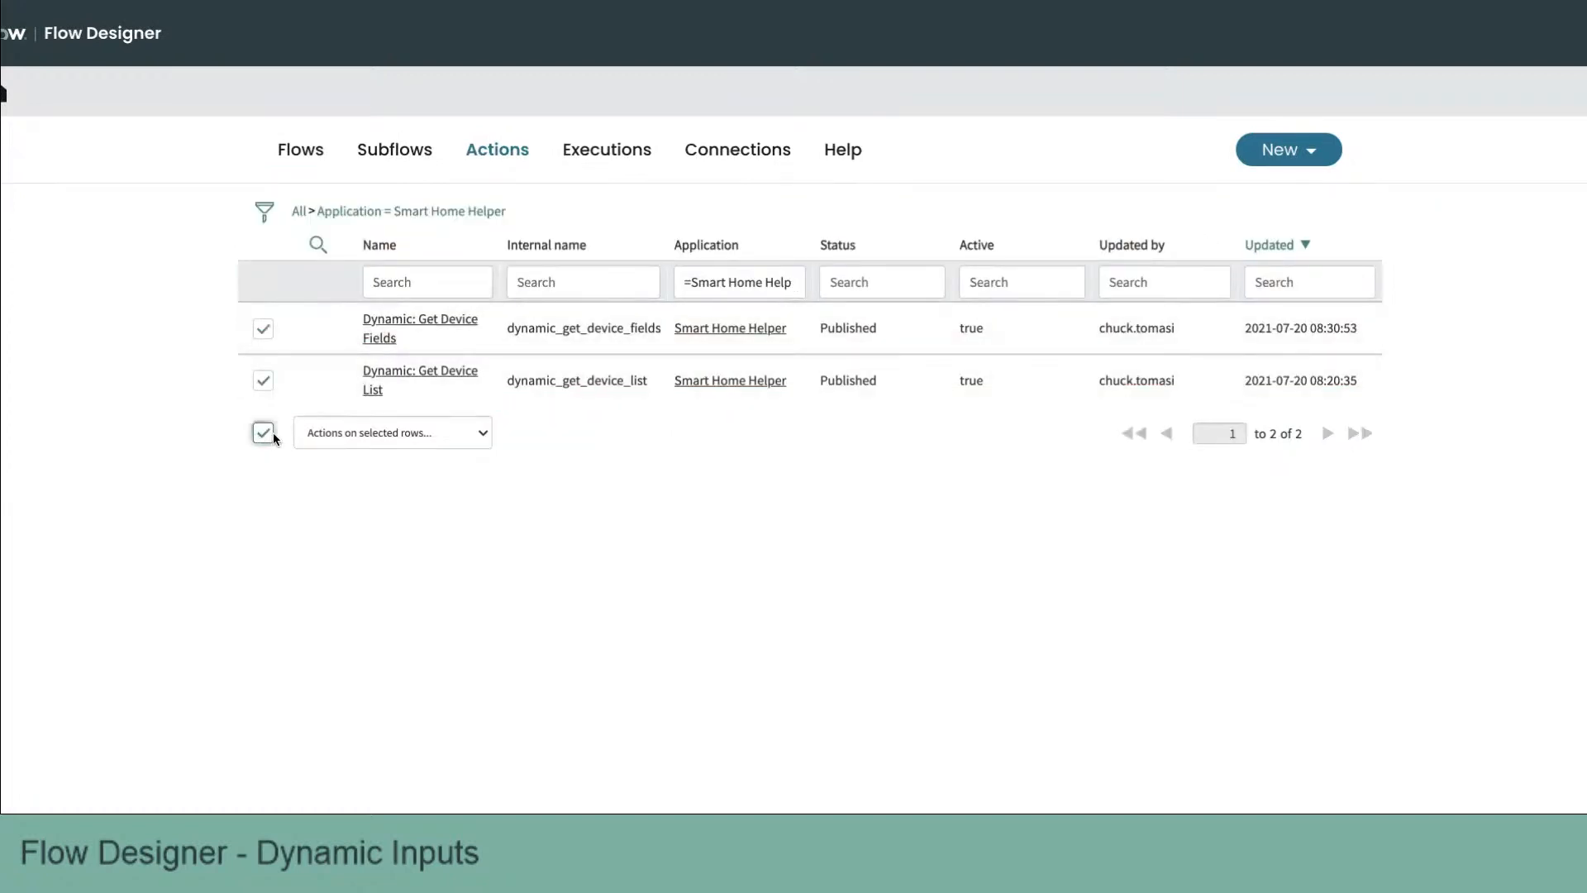
pyautogui.click(358, 440)
pyautogui.click(379, 448)
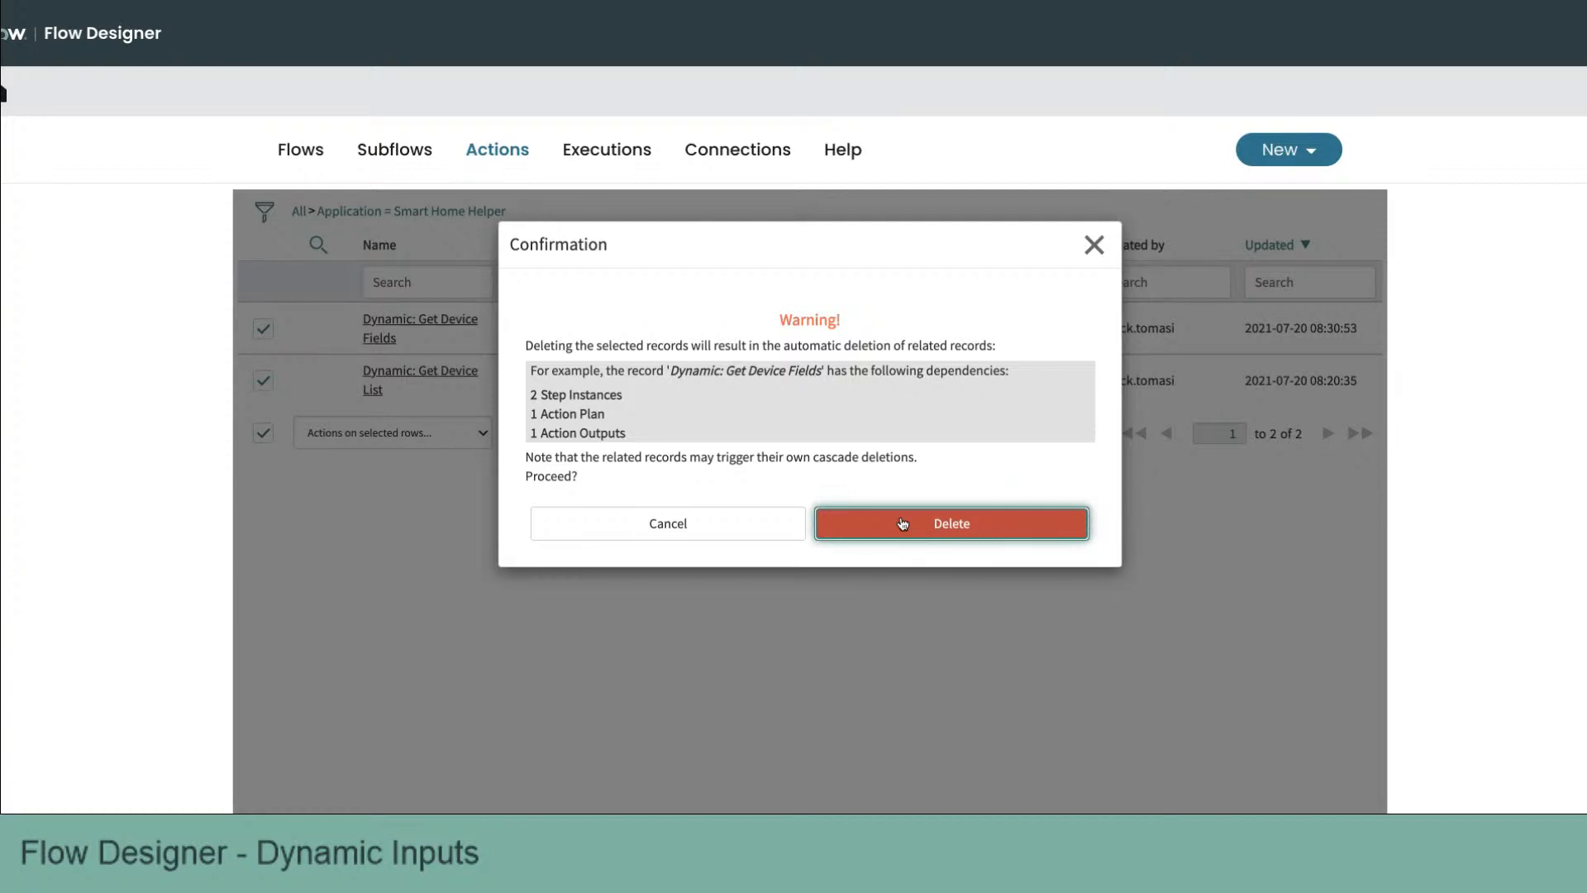
pyautogui.click(942, 524)
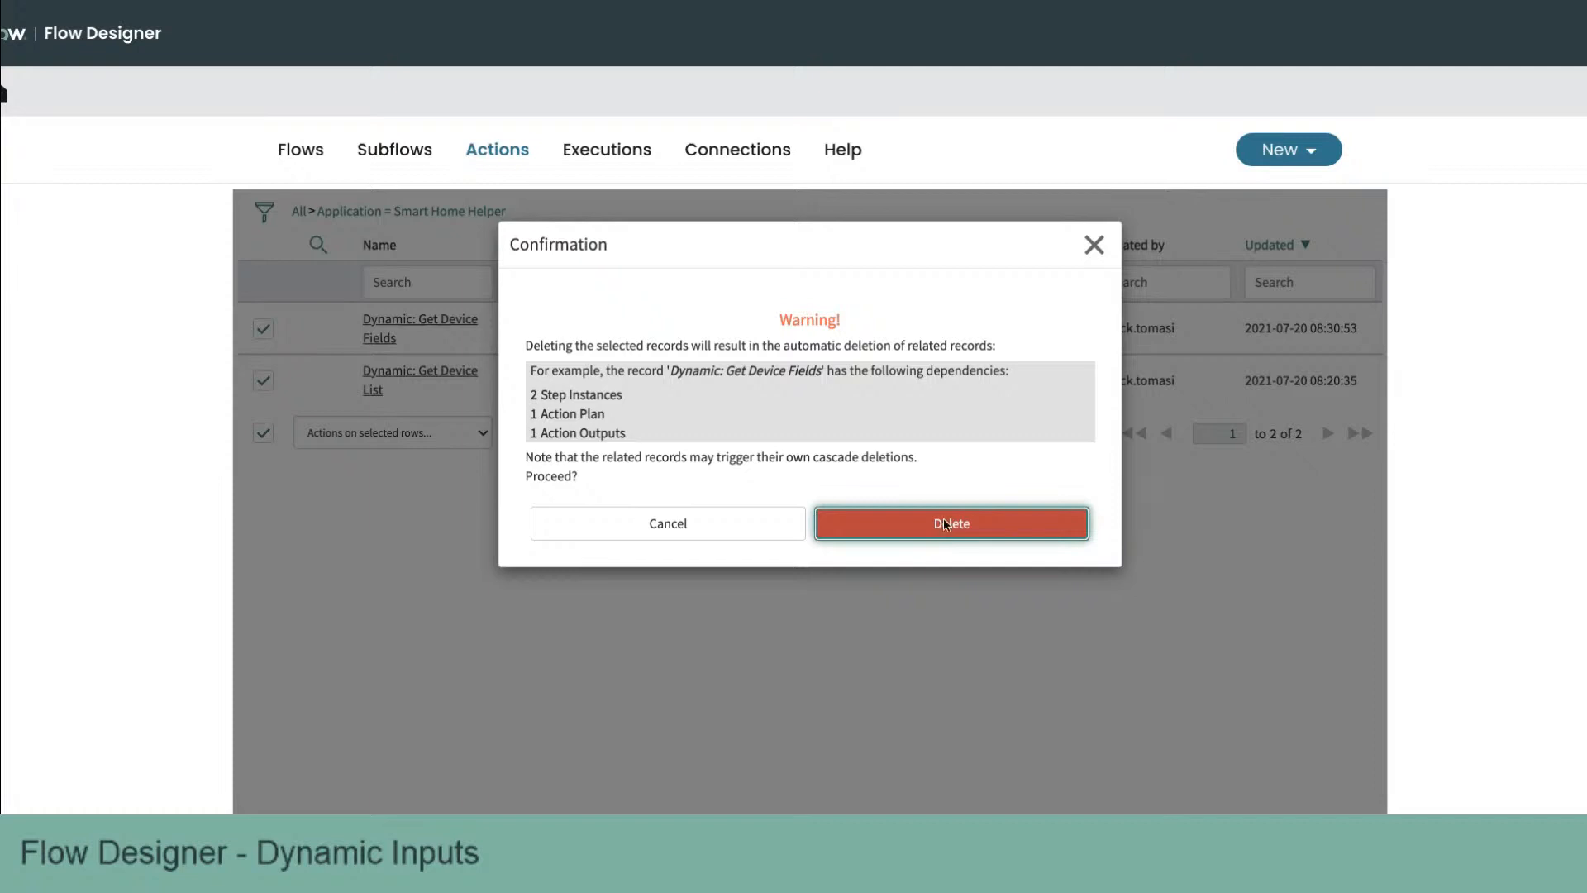